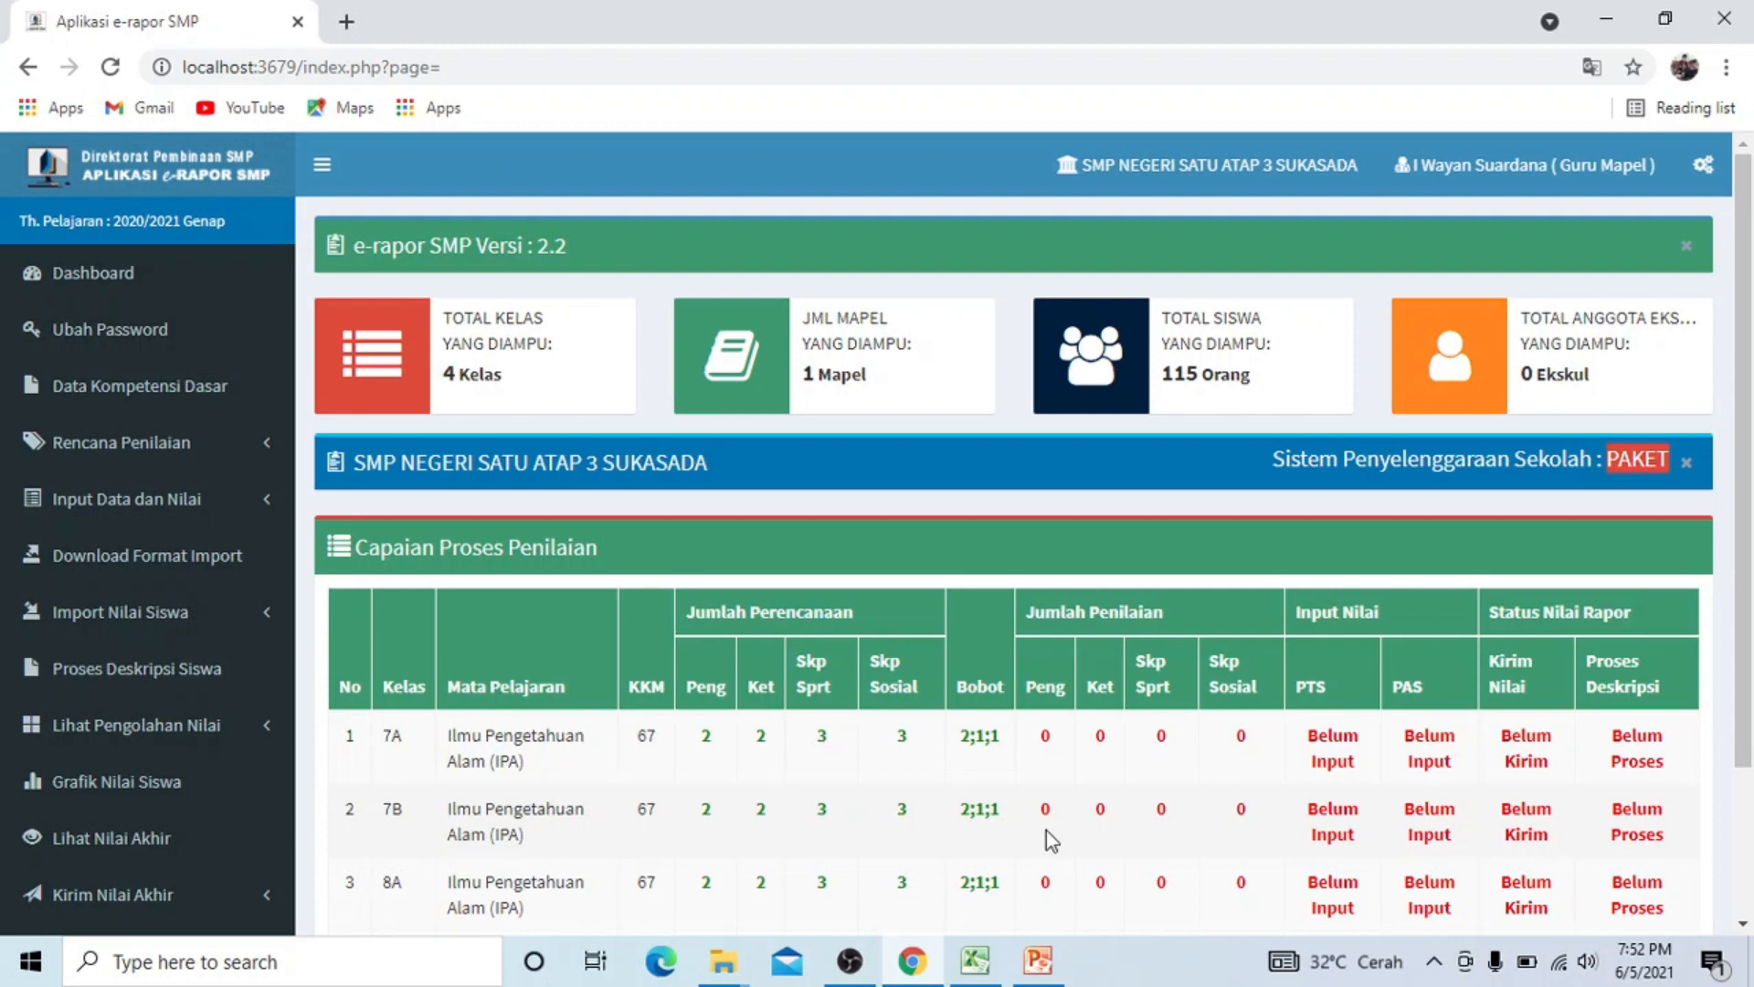
# Open the Input Nilai Pengetahuan form for class 7A, subject Ilmu Pengetahuan Alam (IPA), assessment P. 1 (P1).
pyautogui.scroll(-2, 1039, 827)
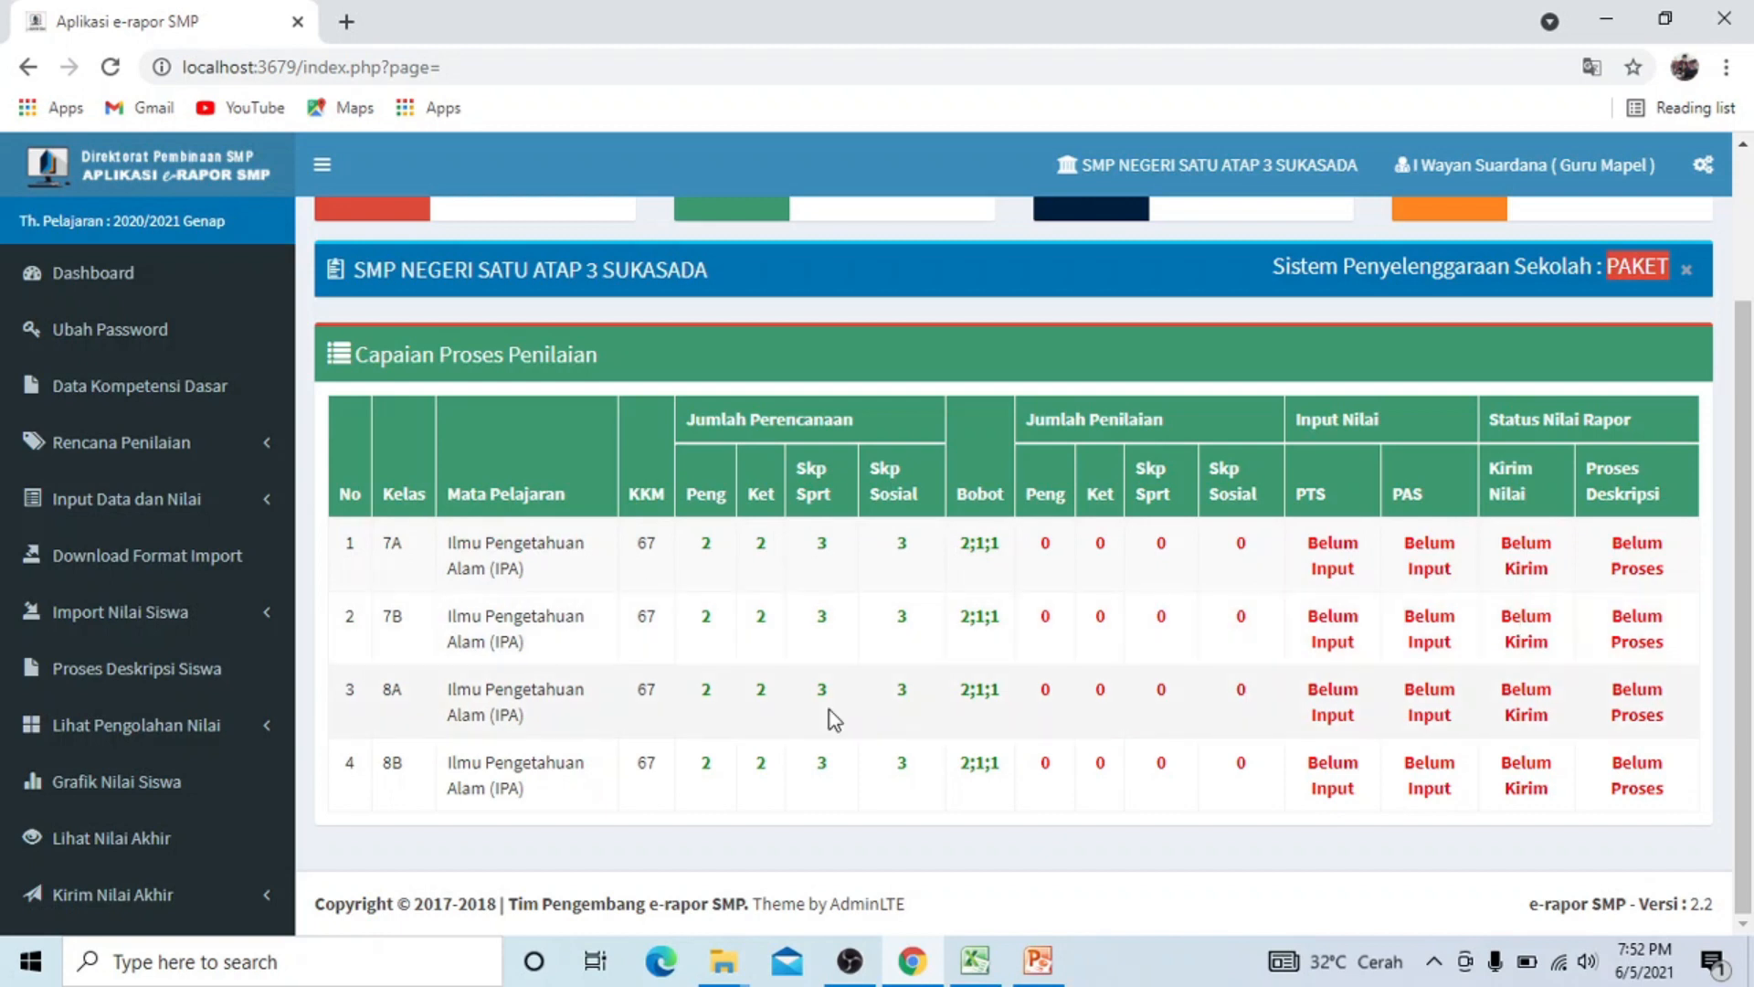
pyautogui.scroll(2, 832, 718)
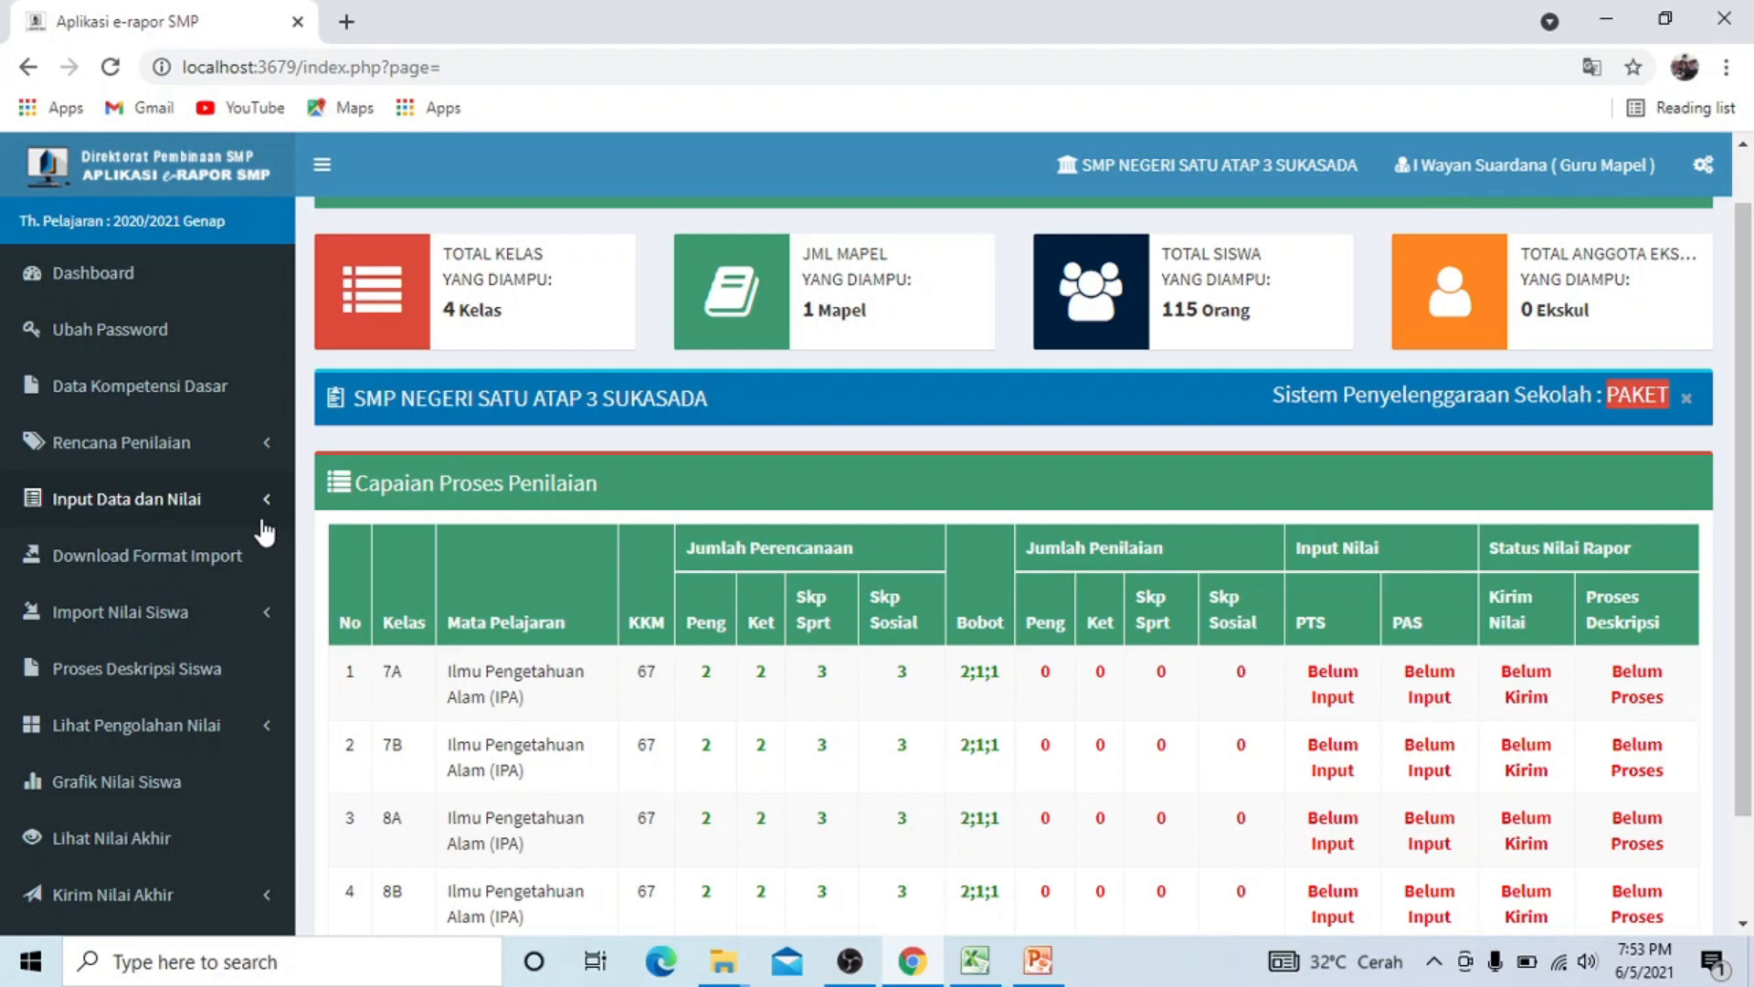
pyautogui.click(192, 511)
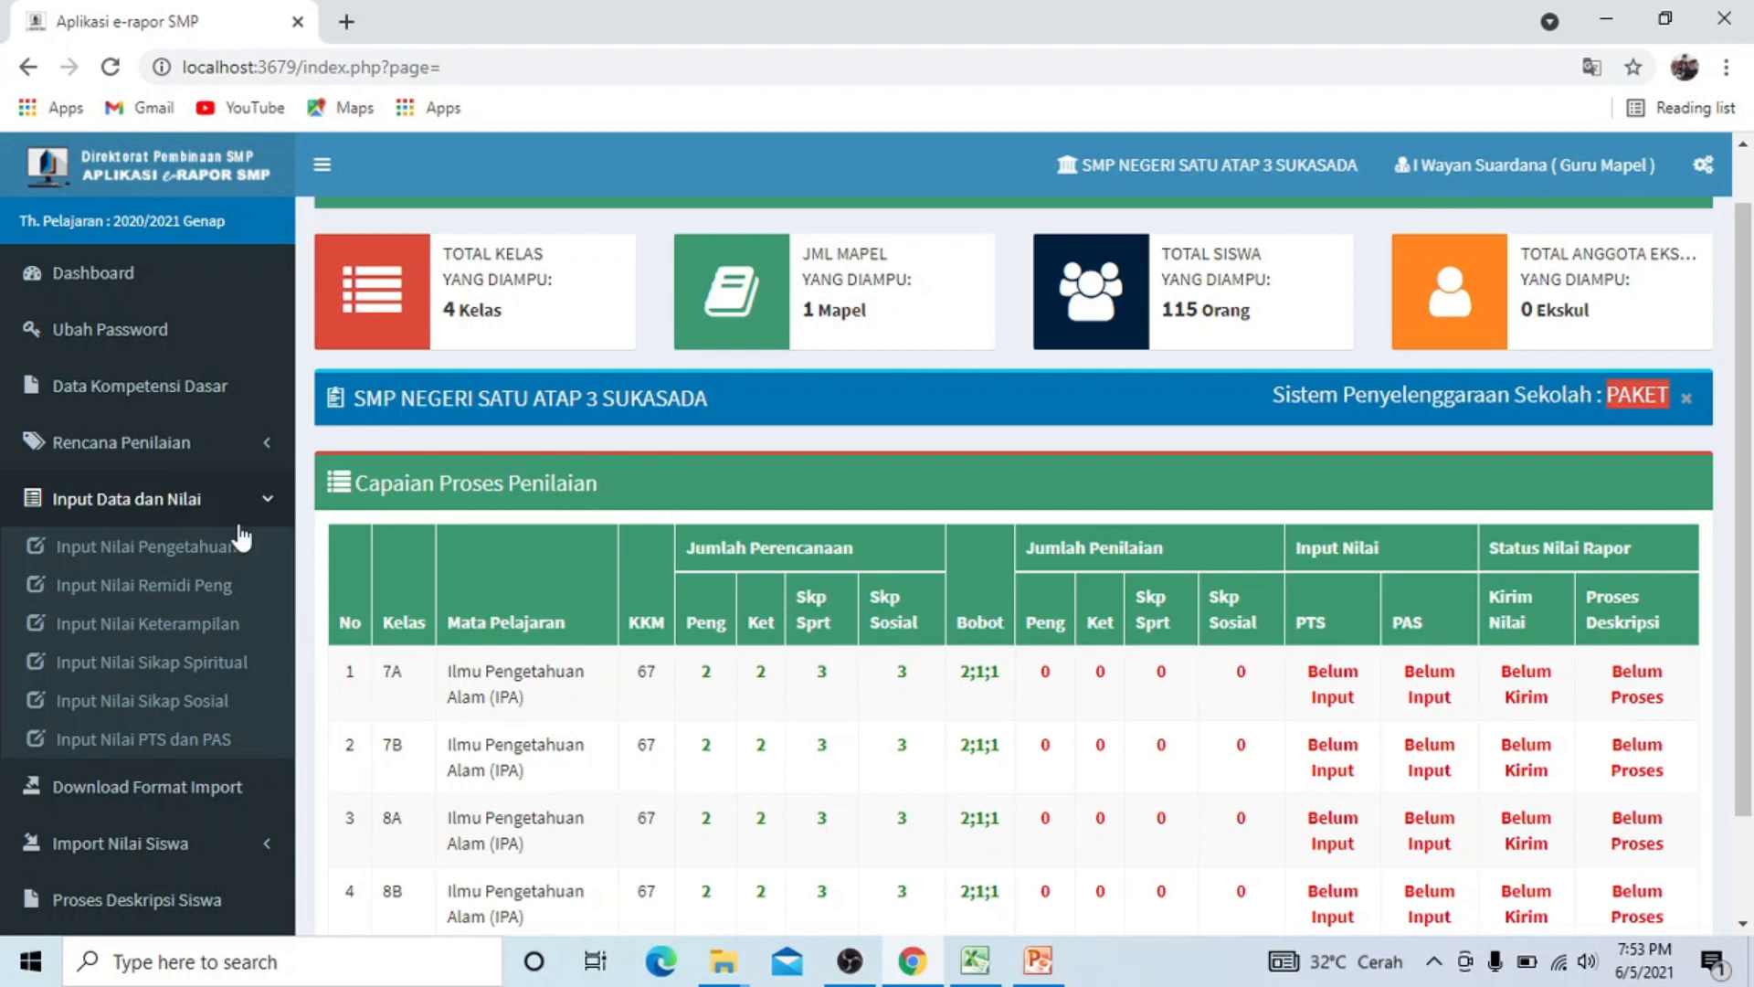
pyautogui.click(131, 551)
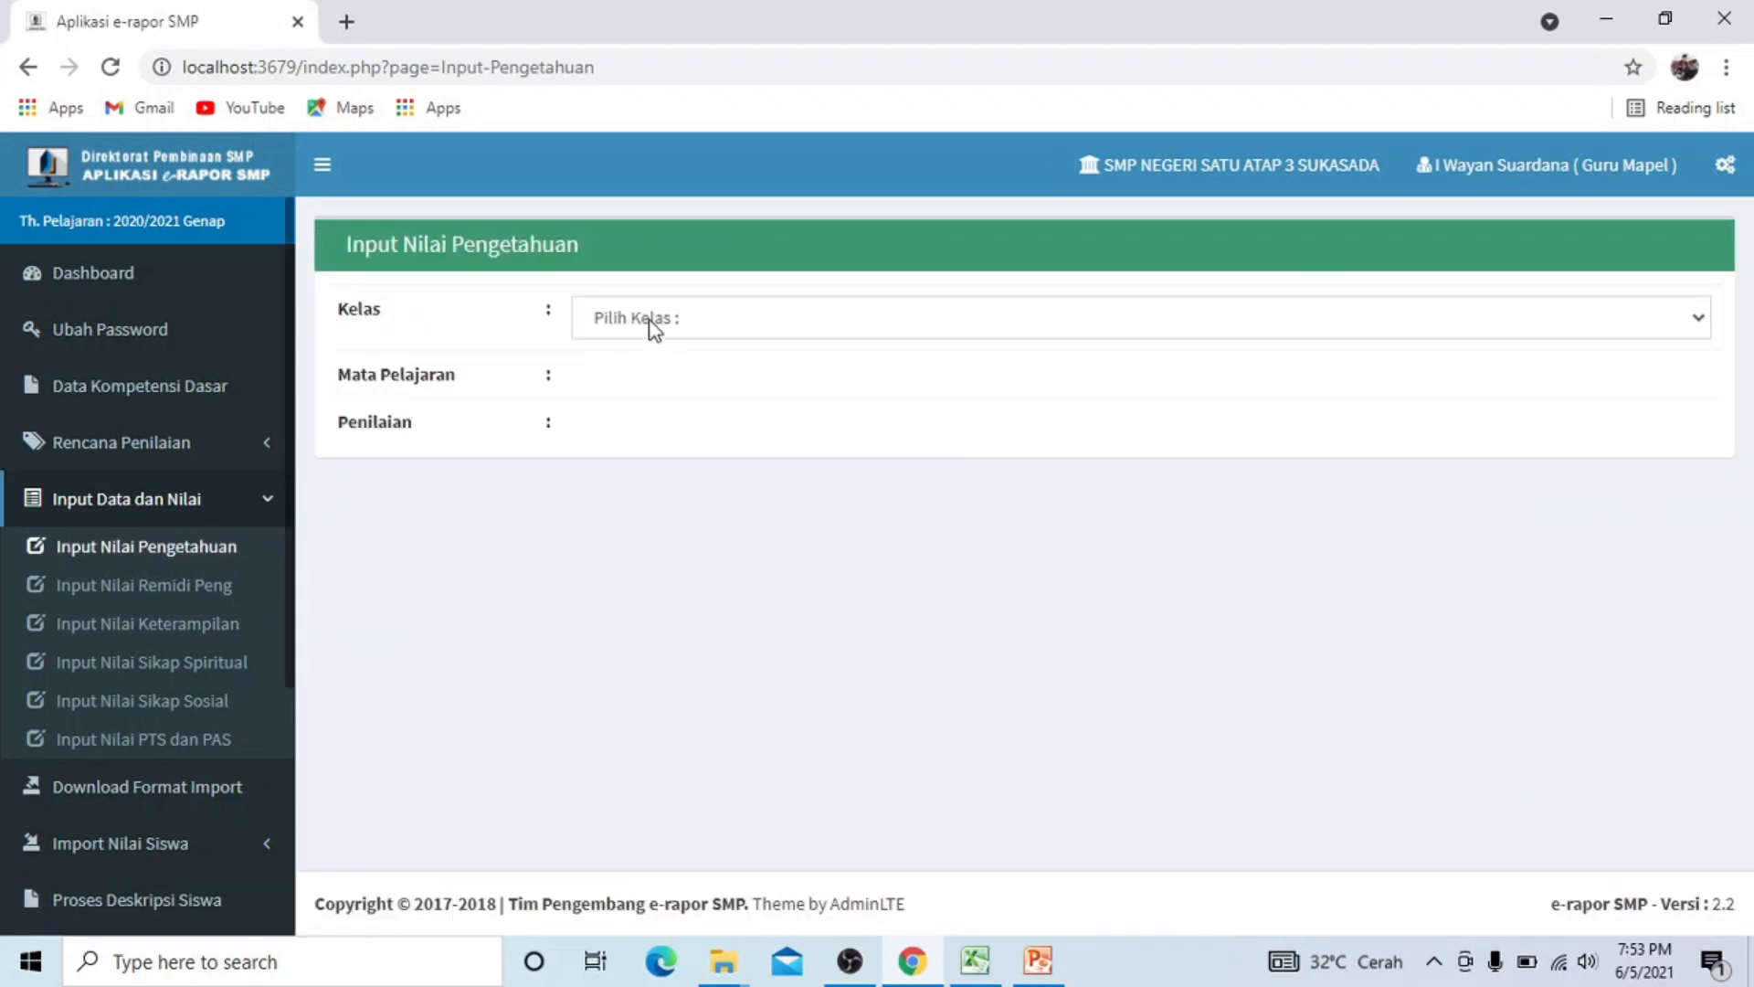
pyautogui.click(650, 327)
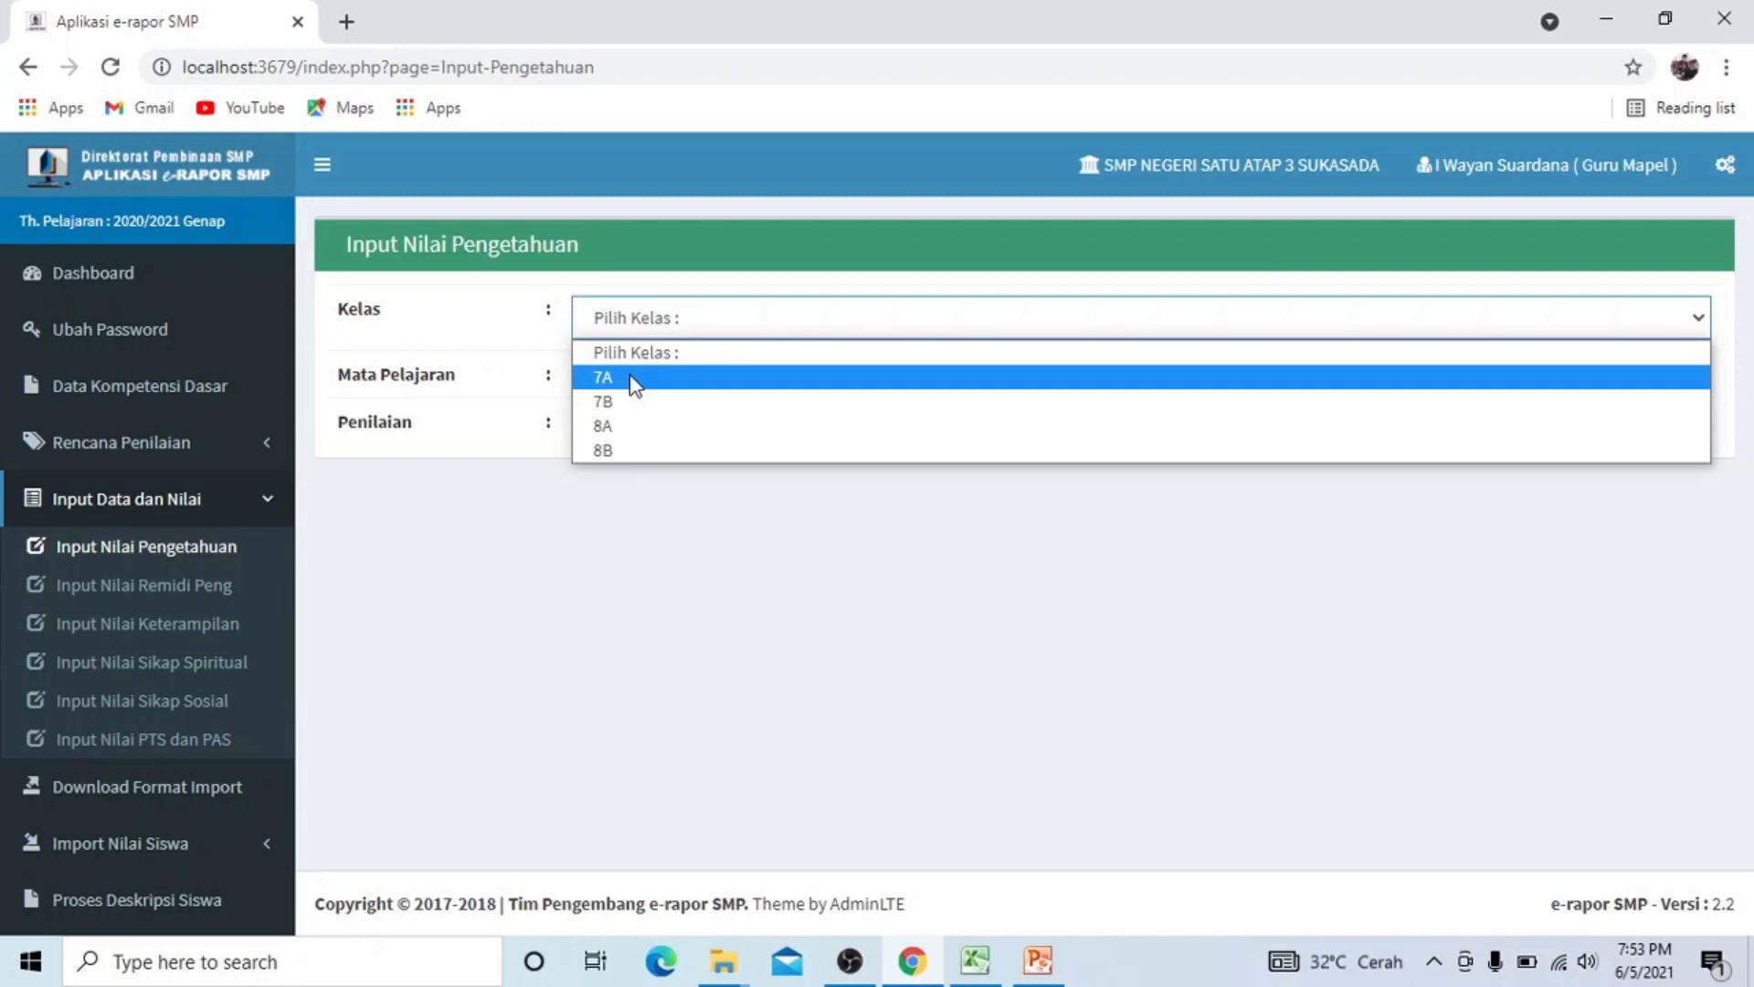
pyautogui.click(603, 378)
pyautogui.click(660, 383)
pyautogui.click(655, 444)
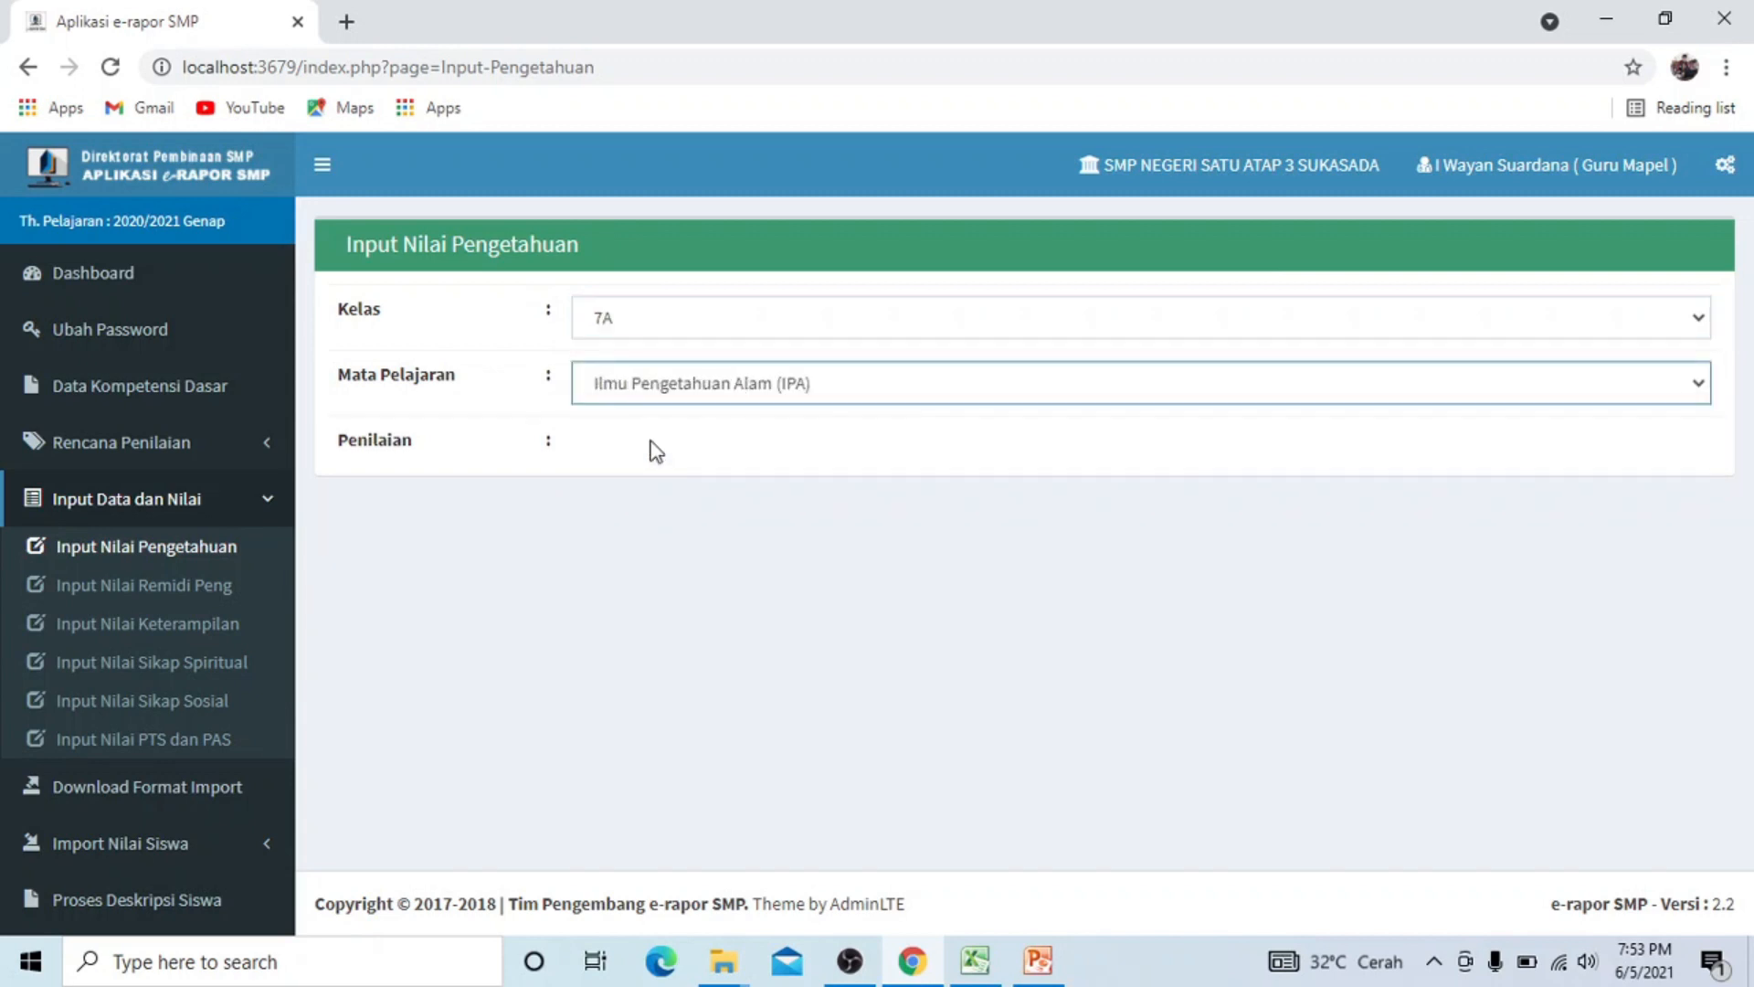
pyautogui.click(690, 452)
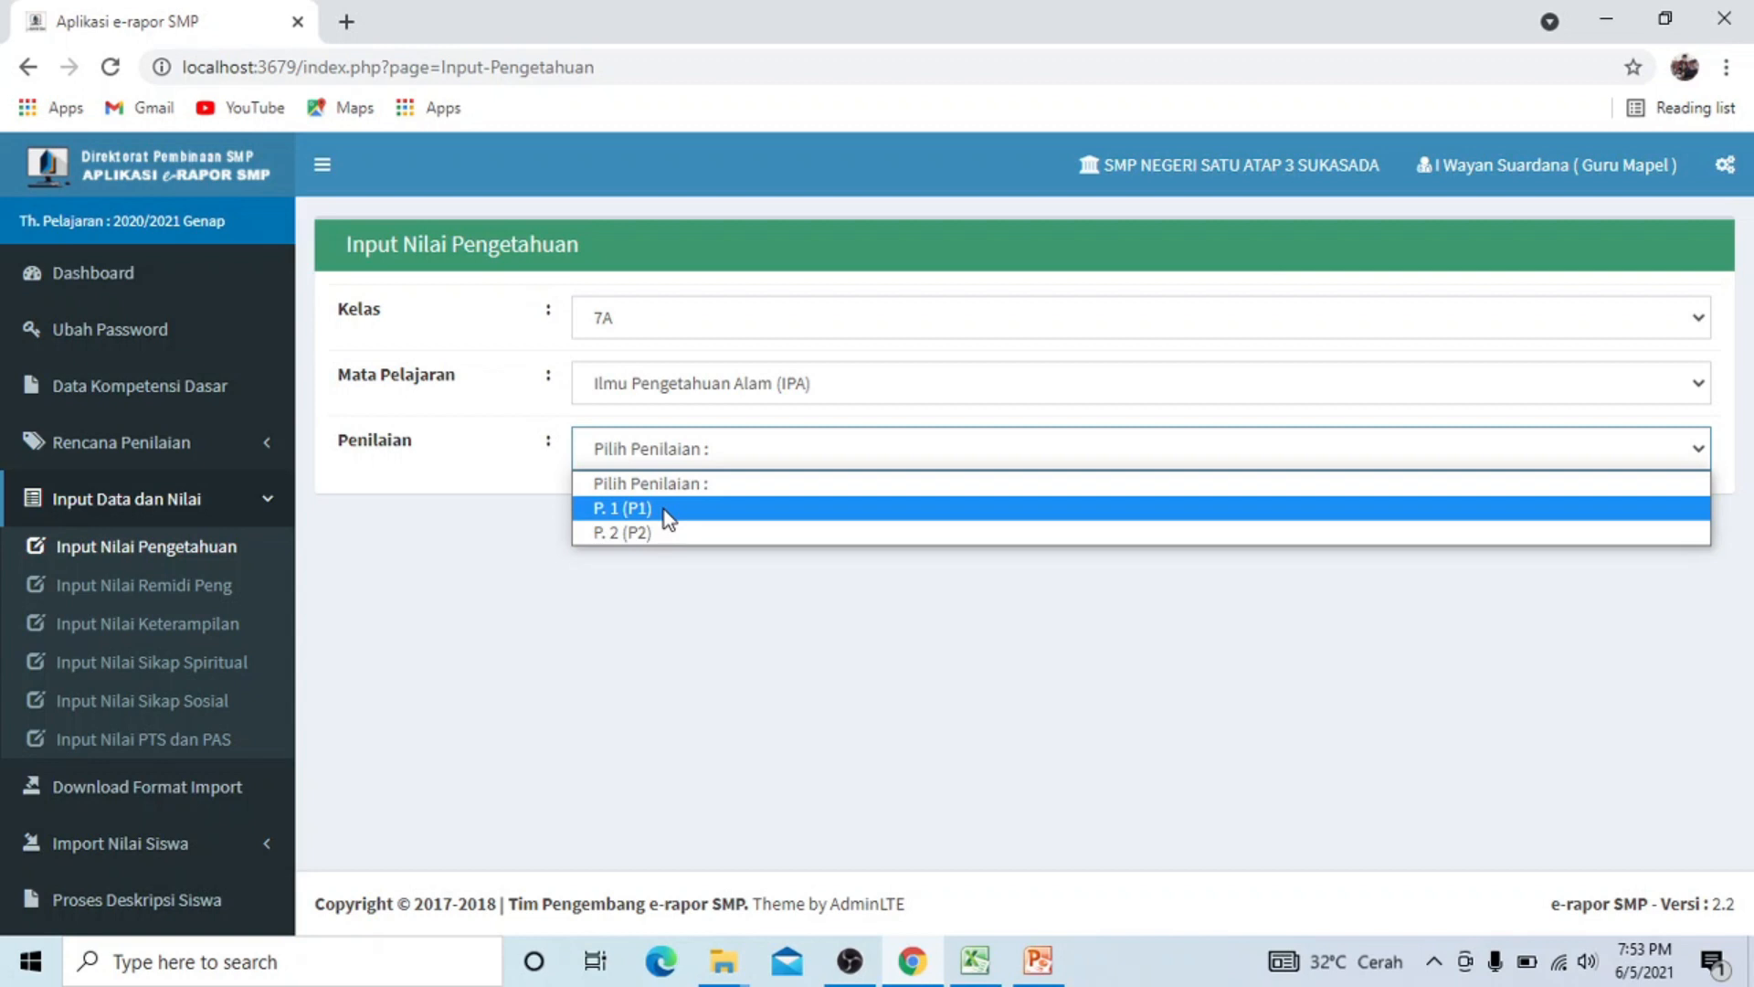
pyautogui.click(665, 510)
# Examine the knowledge score grid, from the Kompetensi Dasar columns 3.6 to 3.11 down through the whole class 7A student list.
pyautogui.scroll(-1, 672, 656)
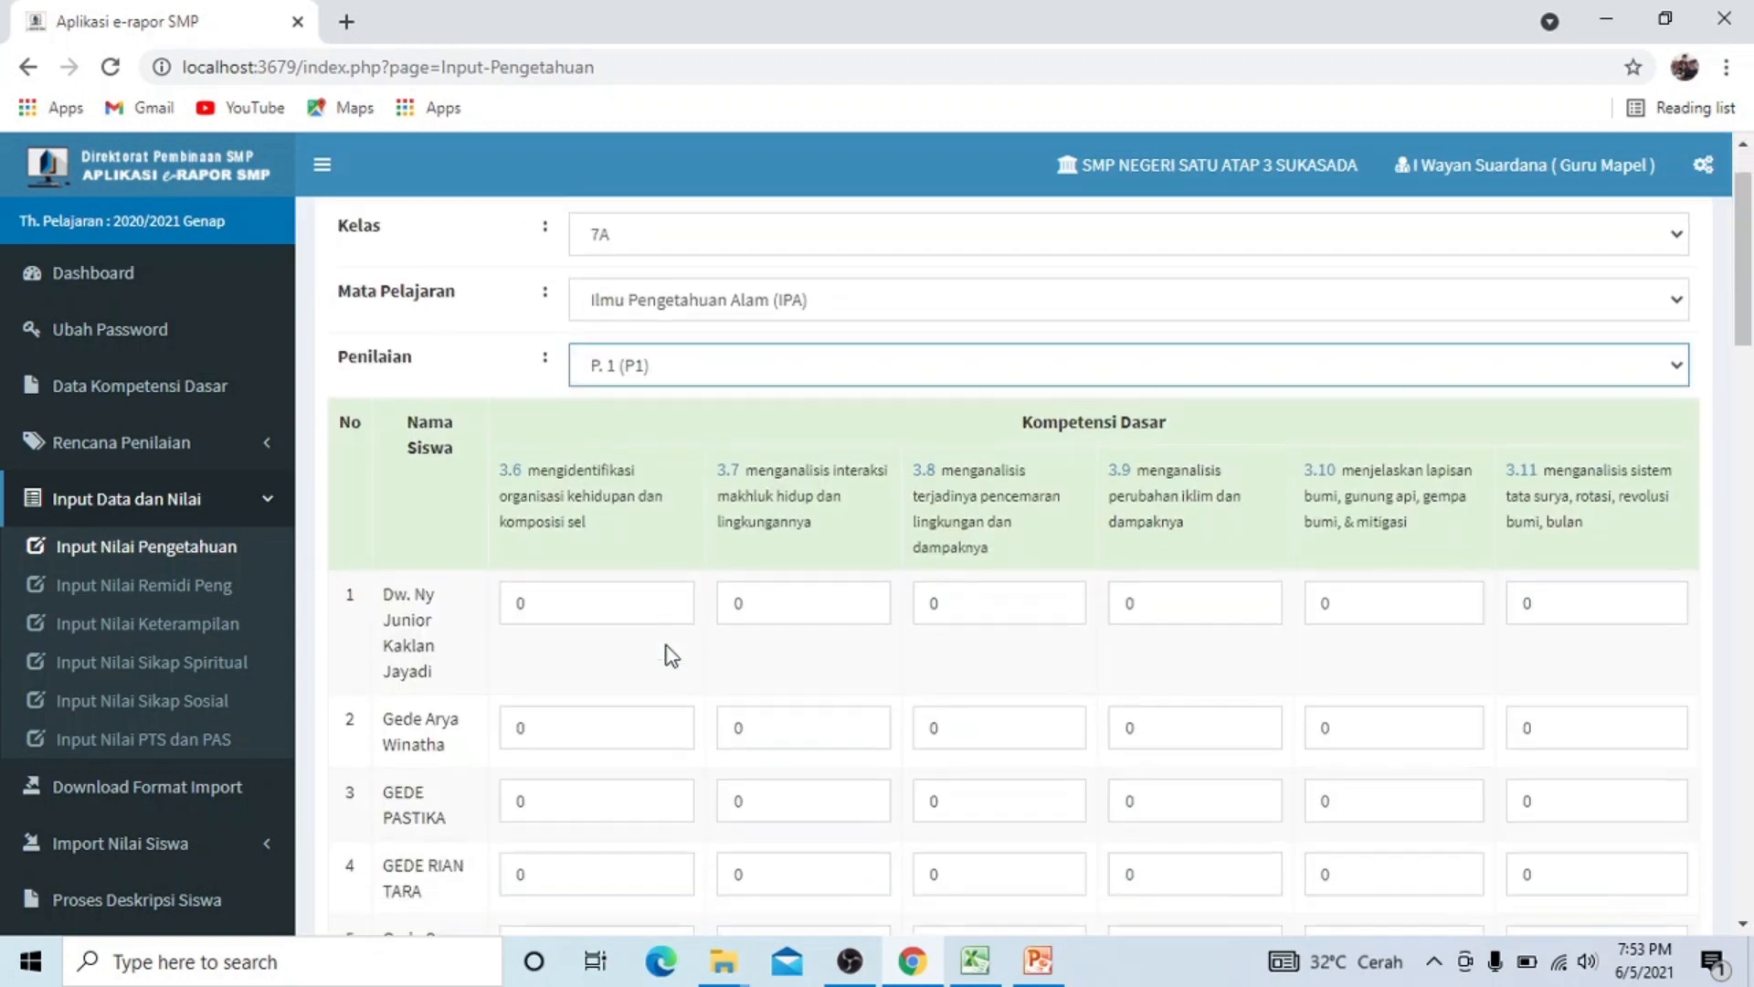
pyautogui.scroll(-1, 672, 656)
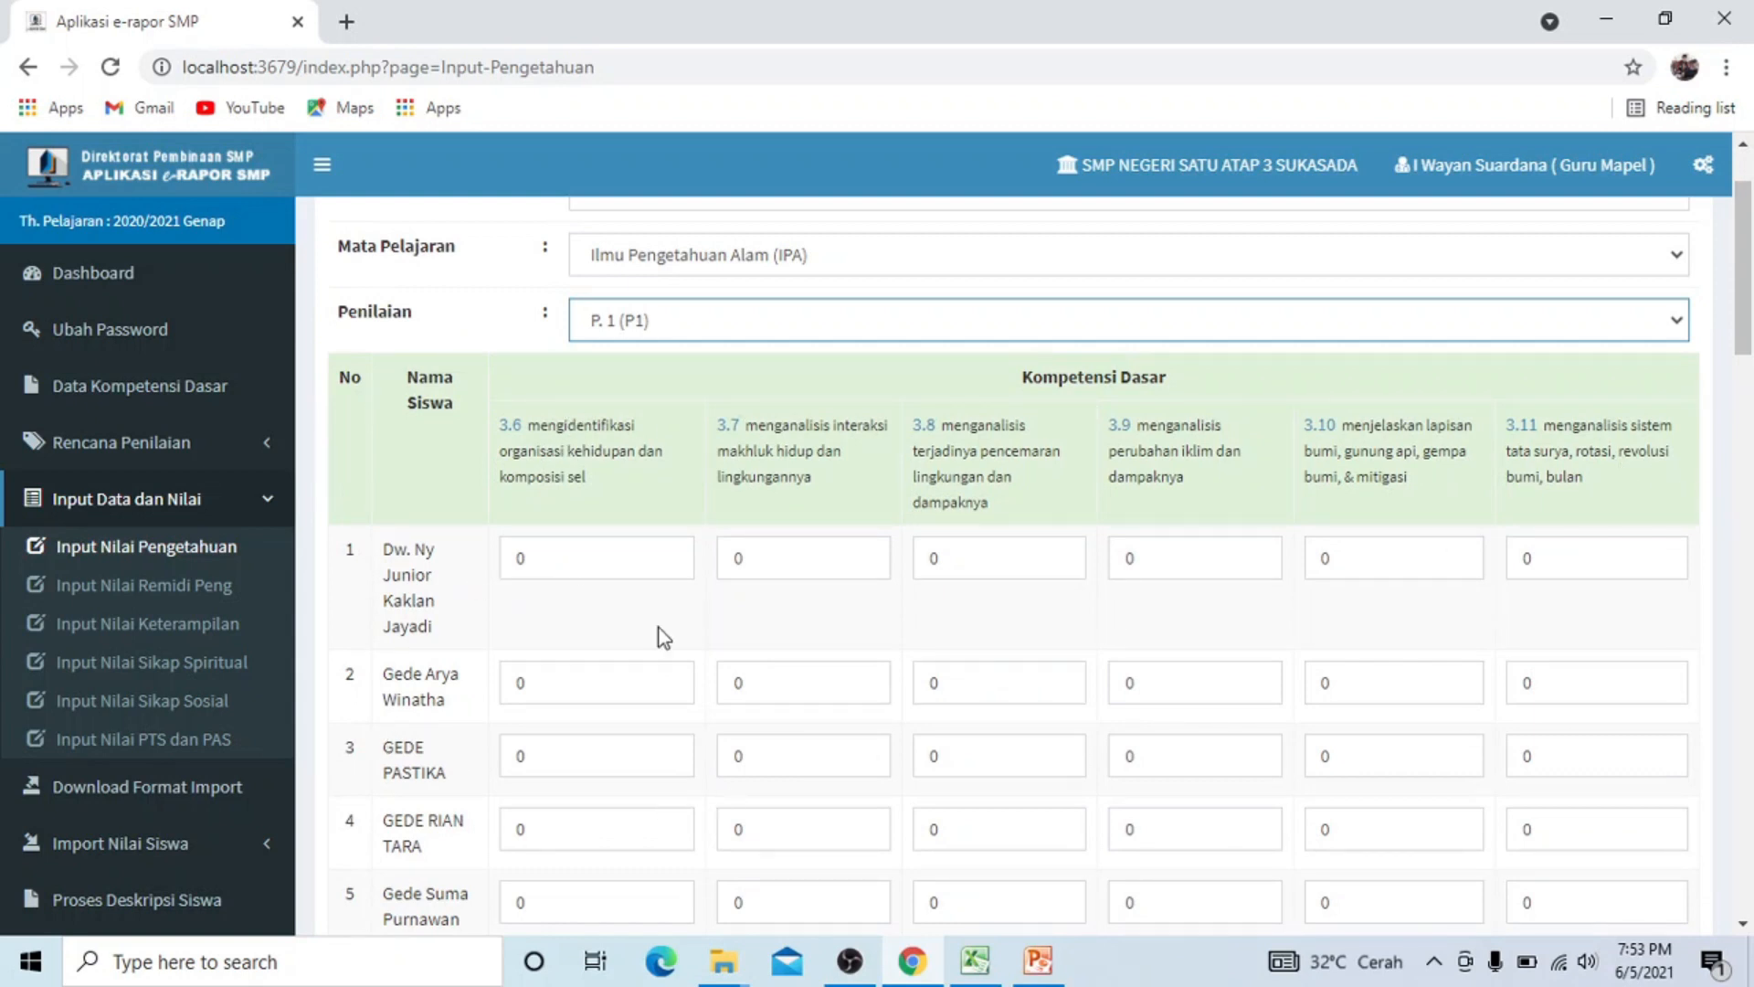
pyautogui.scroll(2, 656, 638)
pyautogui.scroll(-2, 645, 623)
pyautogui.click(562, 549)
pyautogui.scroll(-12, 1515, 717)
pyautogui.scroll(-15, 1389, 768)
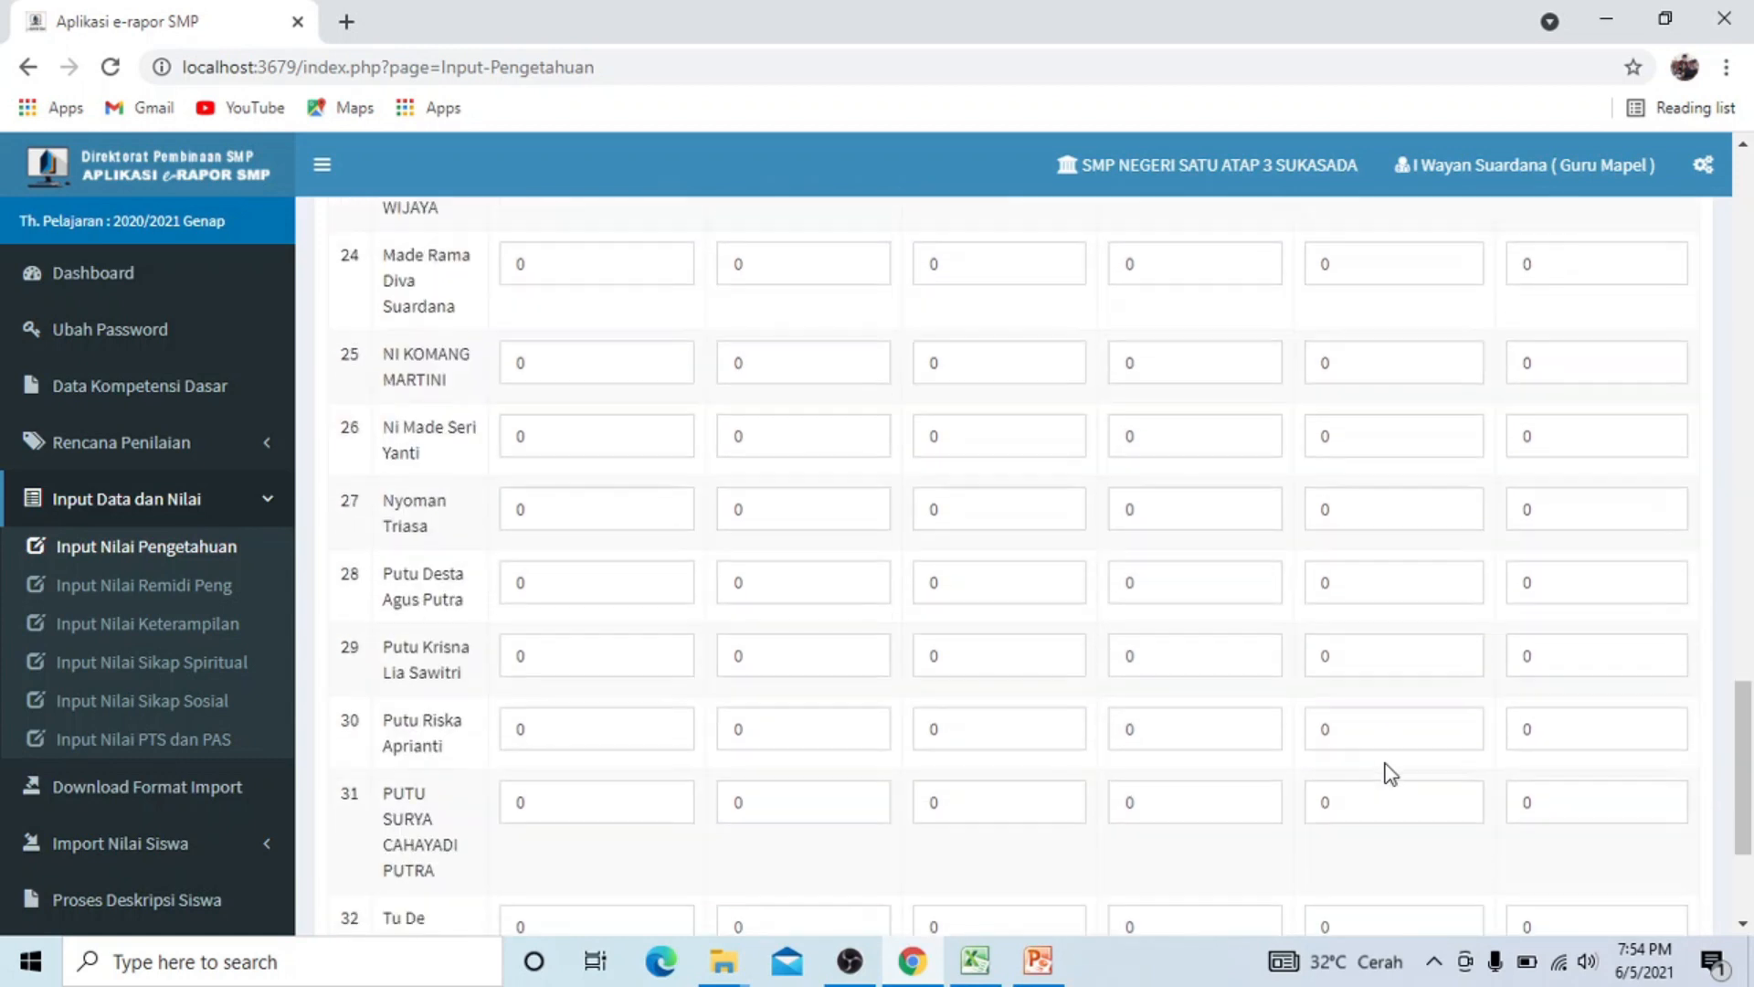
pyautogui.scroll(-3, 1389, 772)
pyautogui.scroll(3, 1165, 713)
pyautogui.scroll(20, 1132, 665)
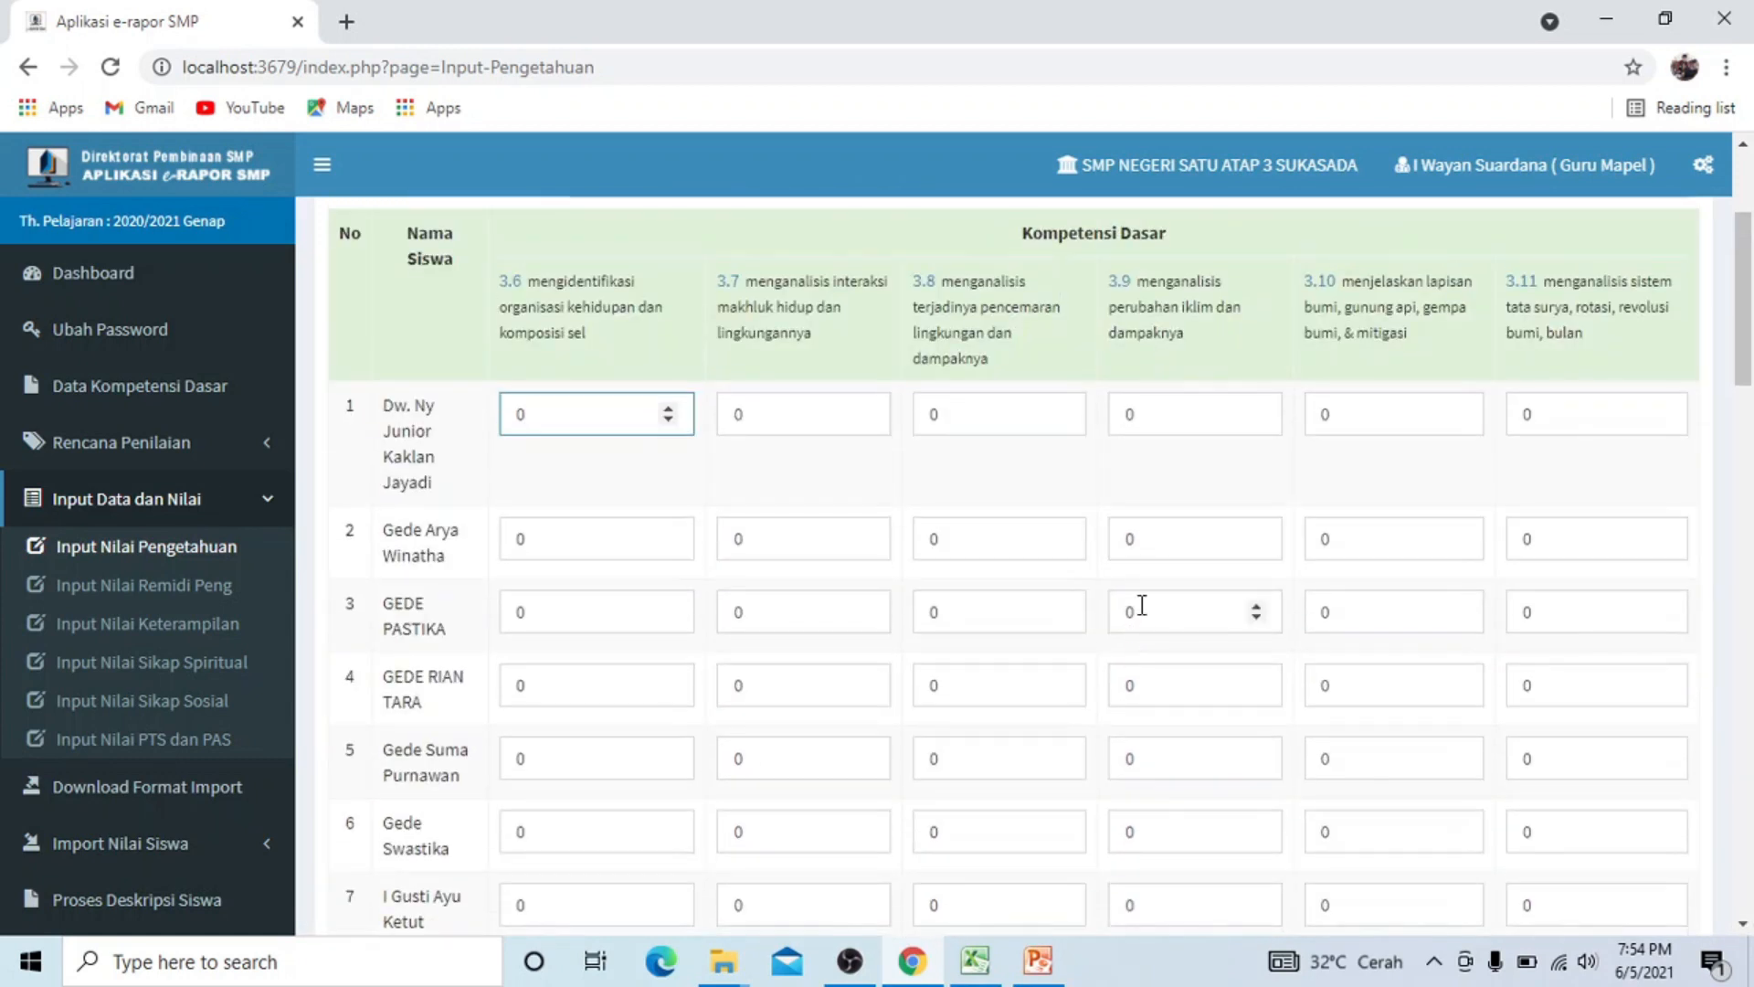
pyautogui.scroll(4, 1051, 651)
pyautogui.scroll(-4, 890, 748)
pyautogui.scroll(-8, 440, 658)
pyautogui.scroll(-10, 445, 681)
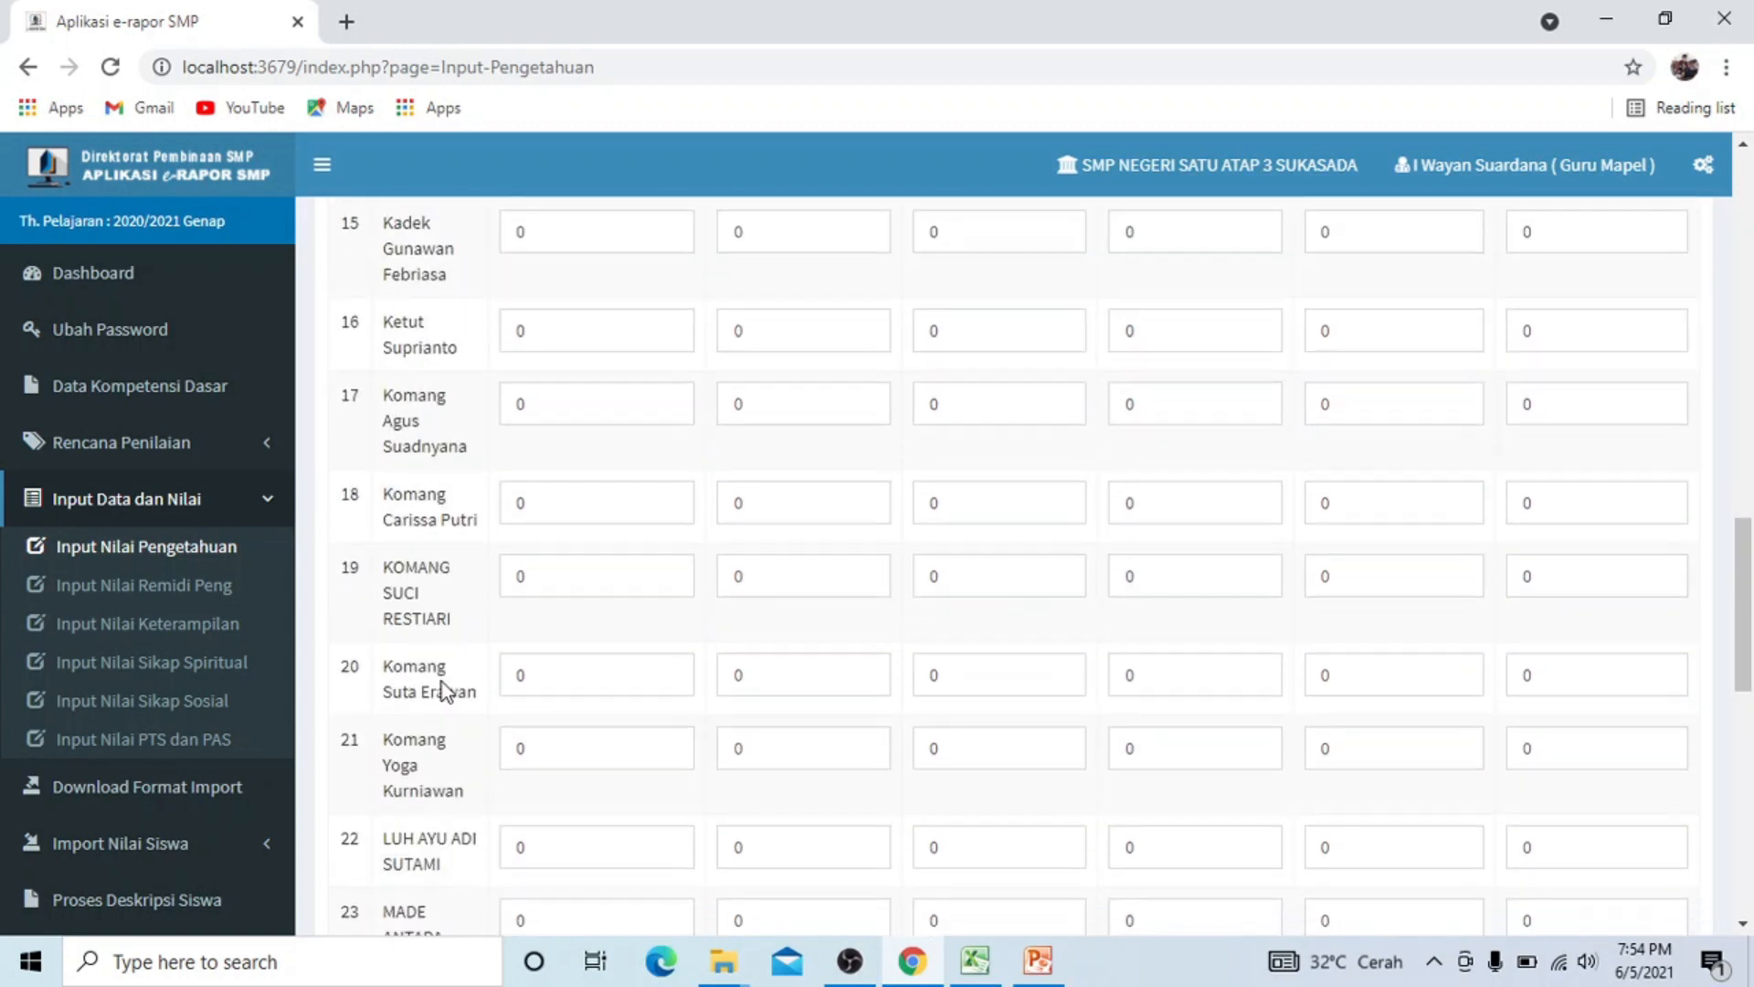
pyautogui.scroll(13, 497, 728)
pyautogui.scroll(6, 546, 727)
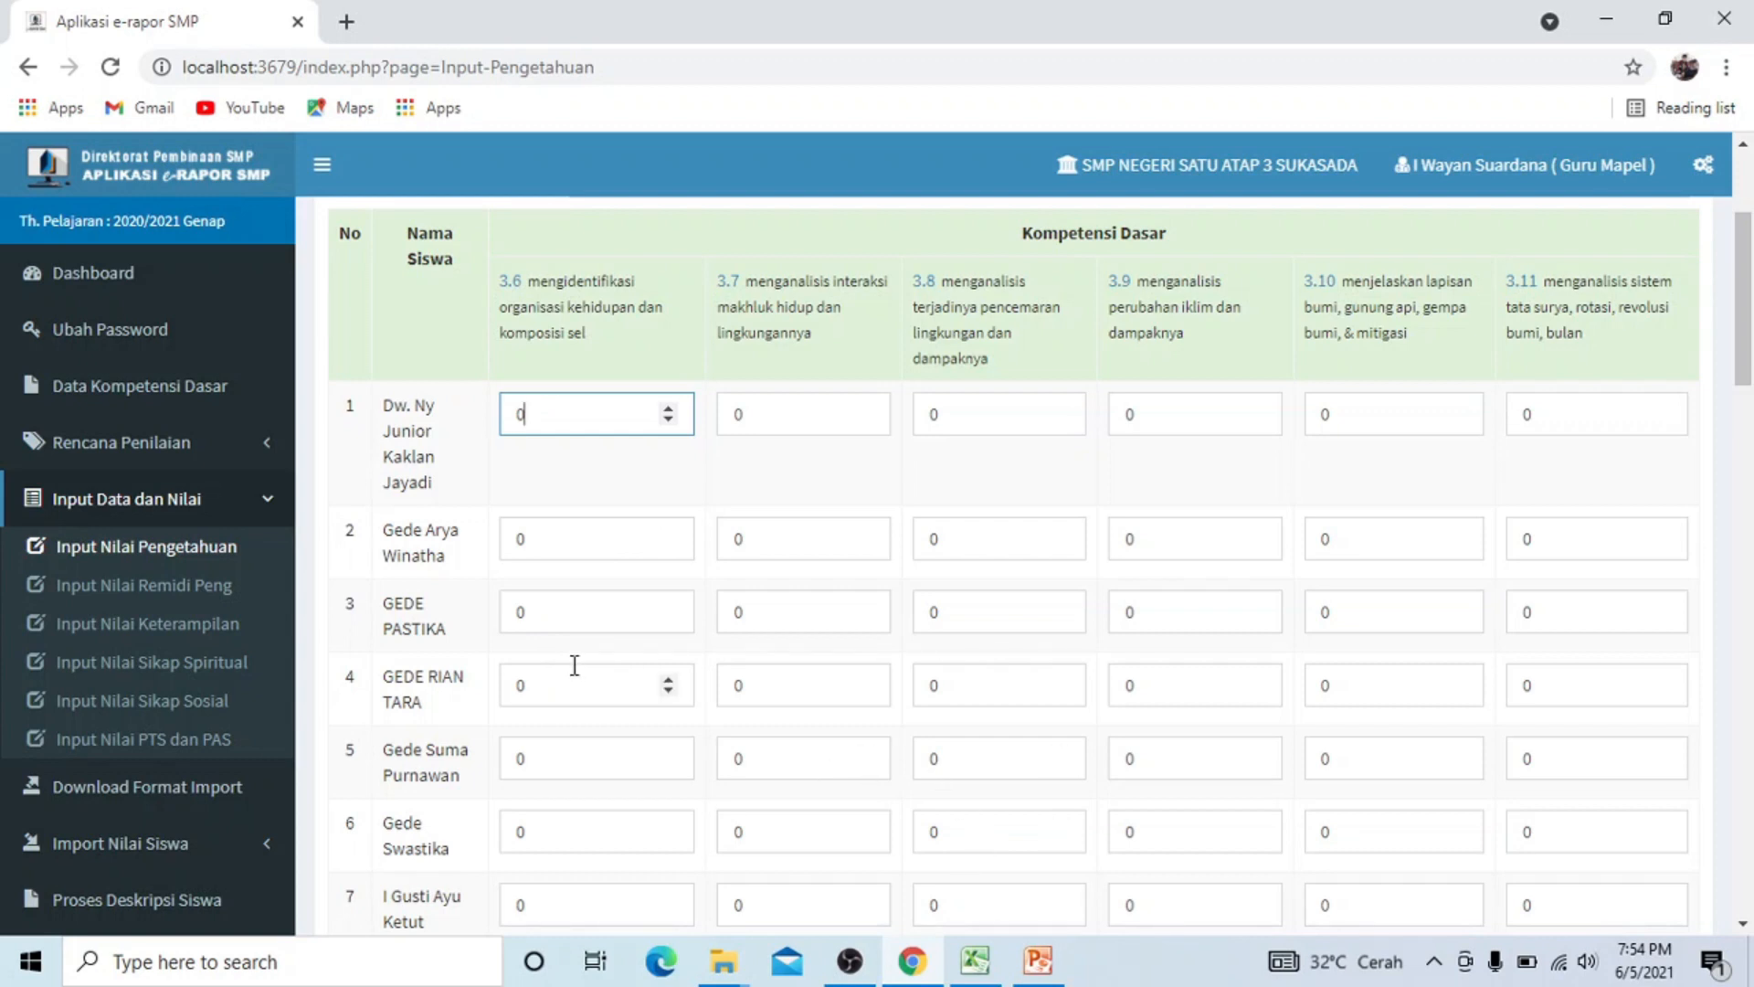
# Switch to the Leger_K2013_7A workbook in Excel and review the knowledge scores per competency on the LEGER NILAI FIKS sheet.
pyautogui.click(974, 967)
pyautogui.scroll(2, 875, 763)
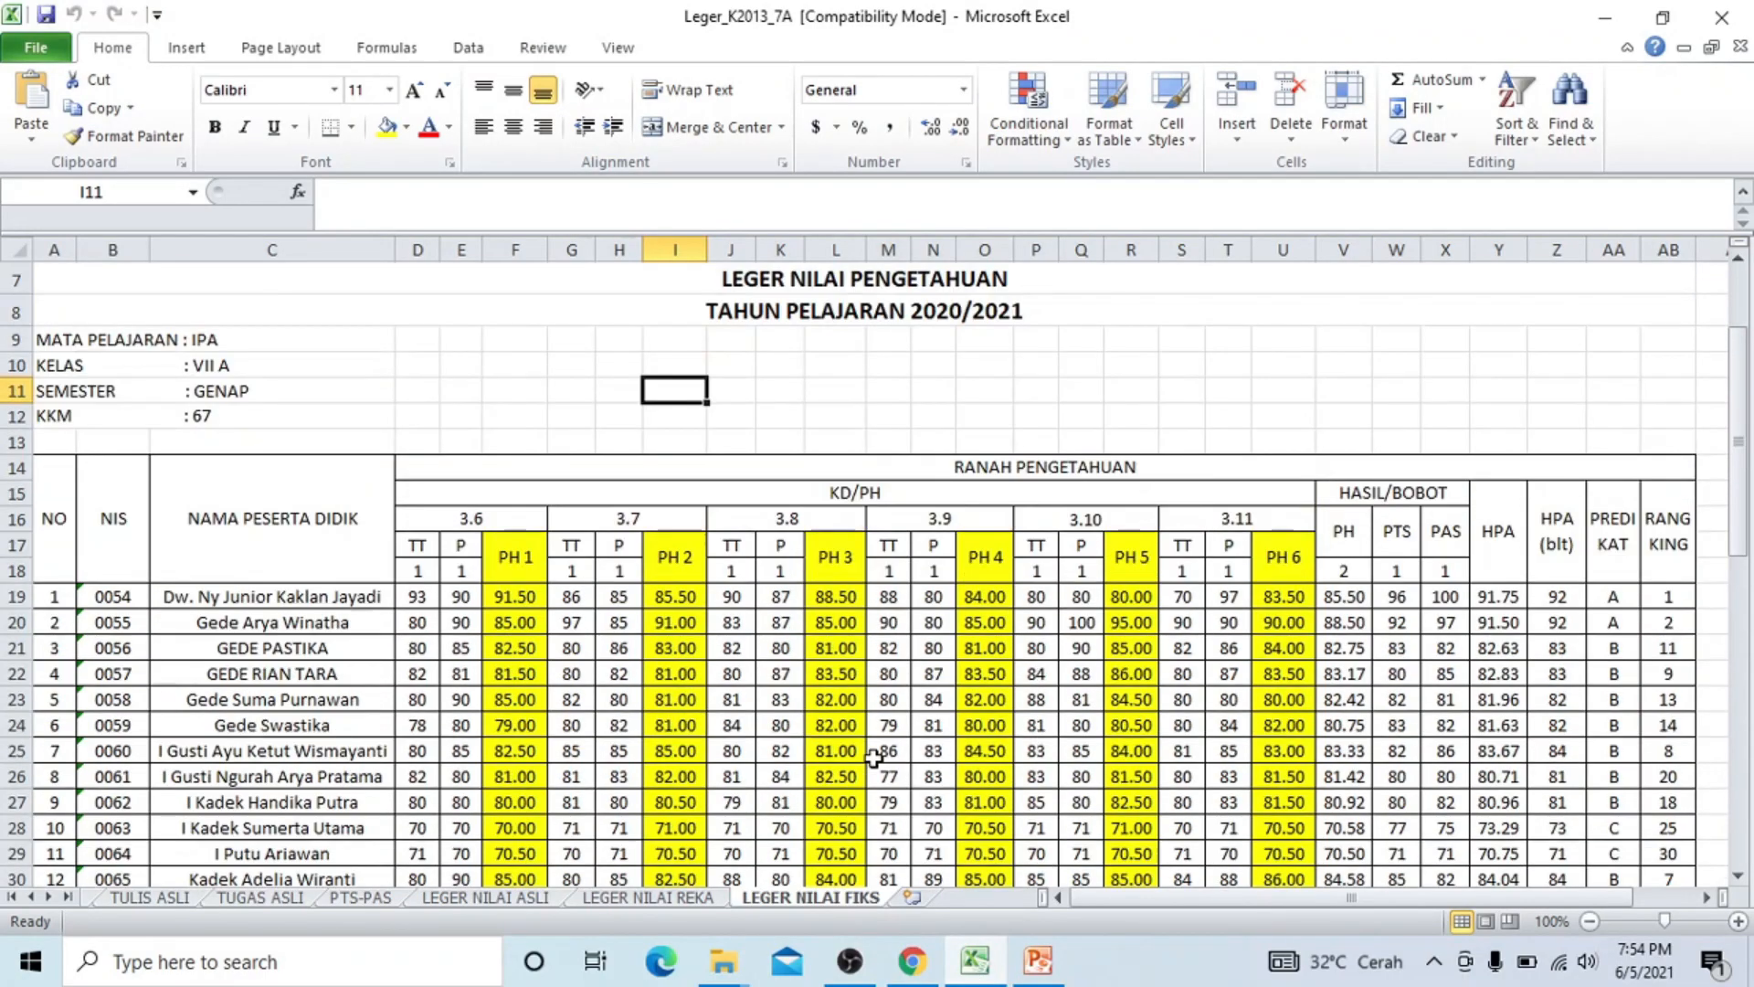
pyautogui.scroll(-1, 836, 748)
pyautogui.scroll(-1, 836, 747)
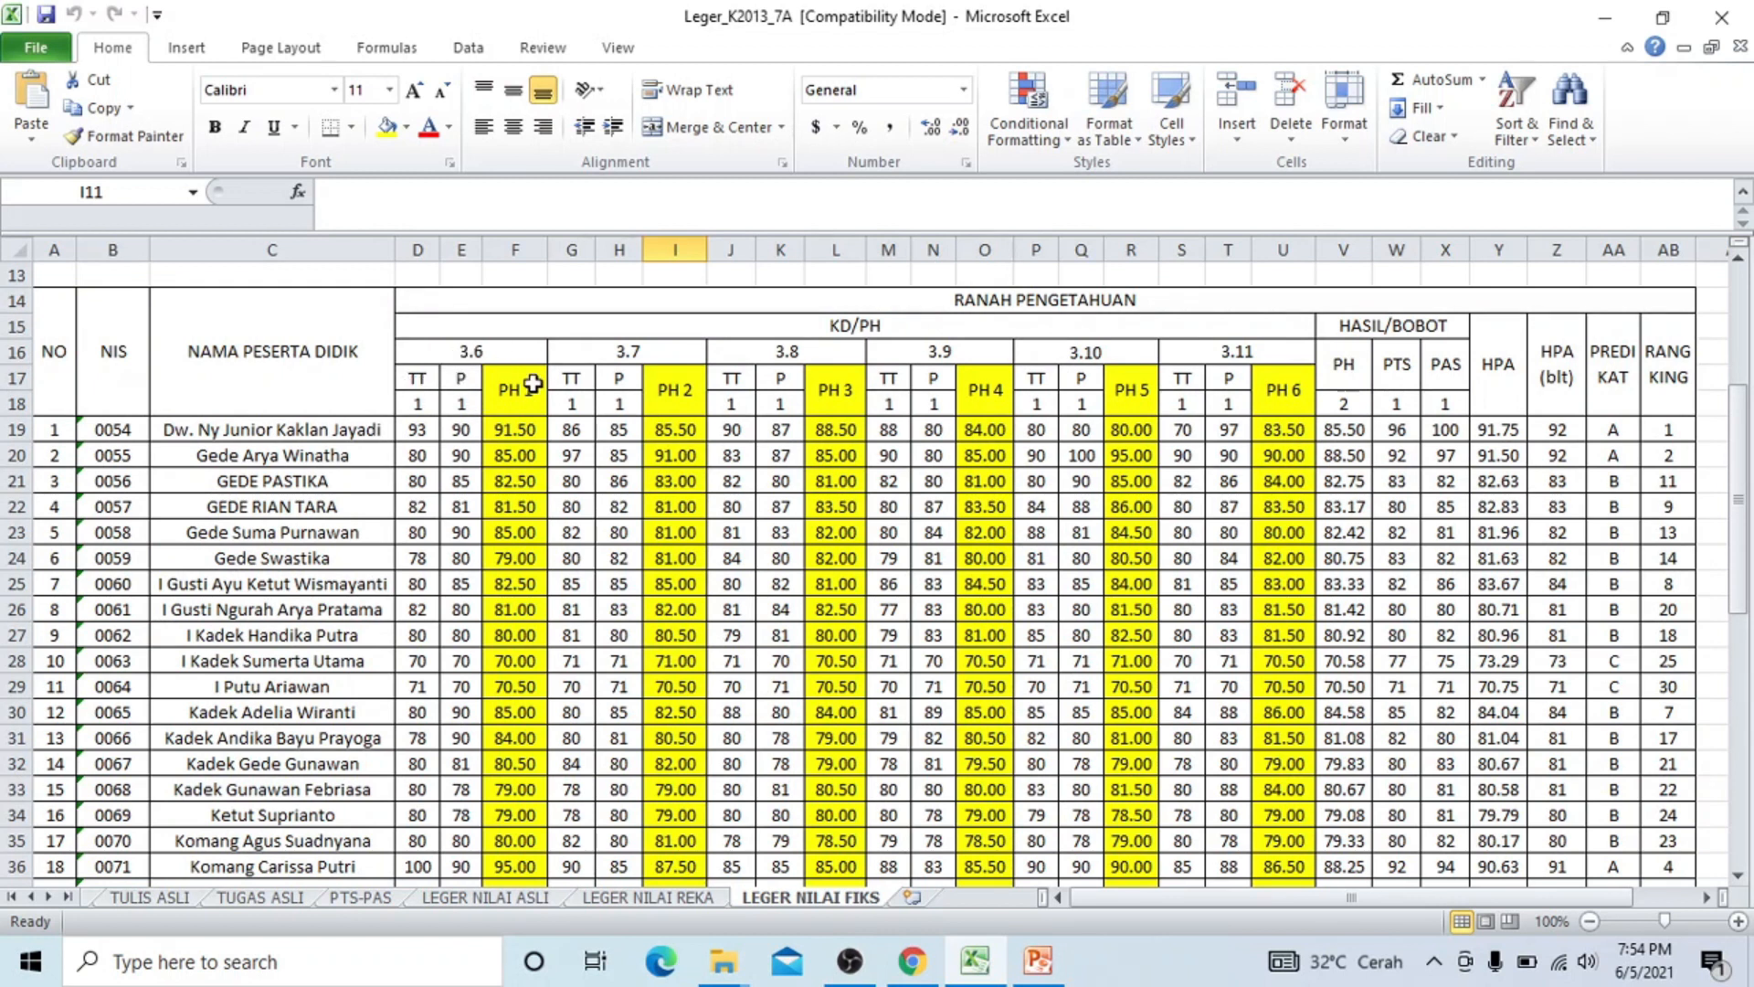
pyautogui.scroll(2, 407, 548)
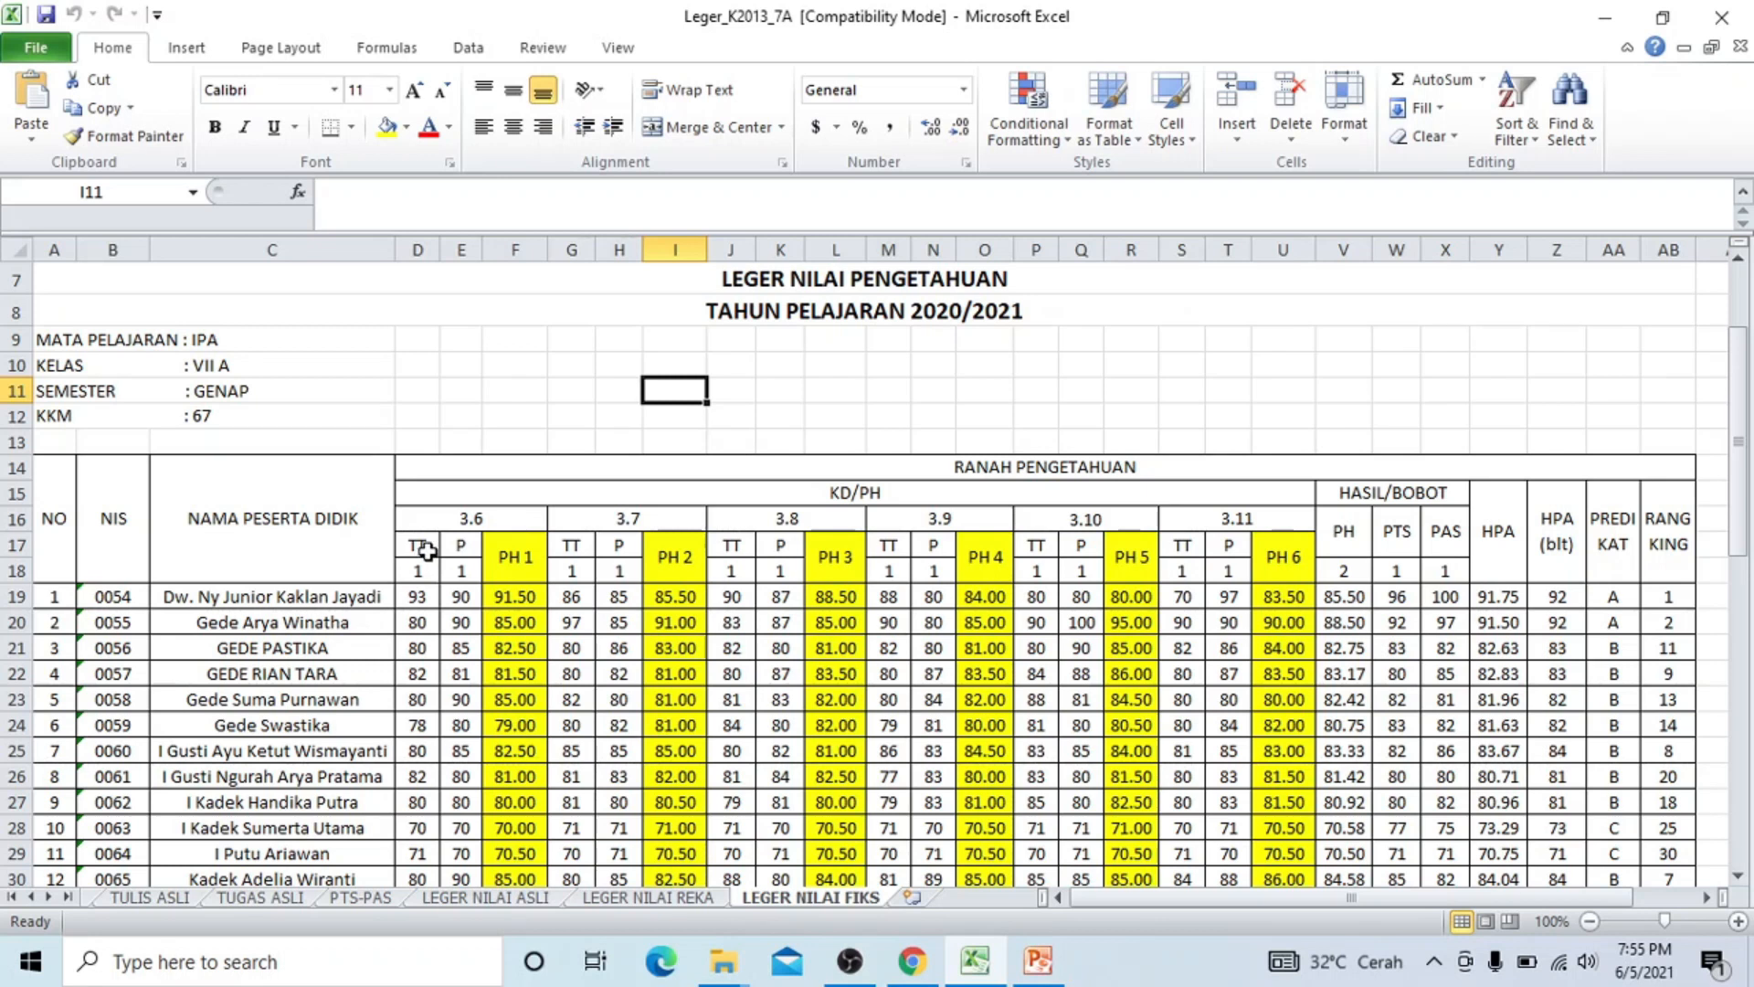
pyautogui.scroll(-5, 403, 630)
pyautogui.scroll(4, 400, 661)
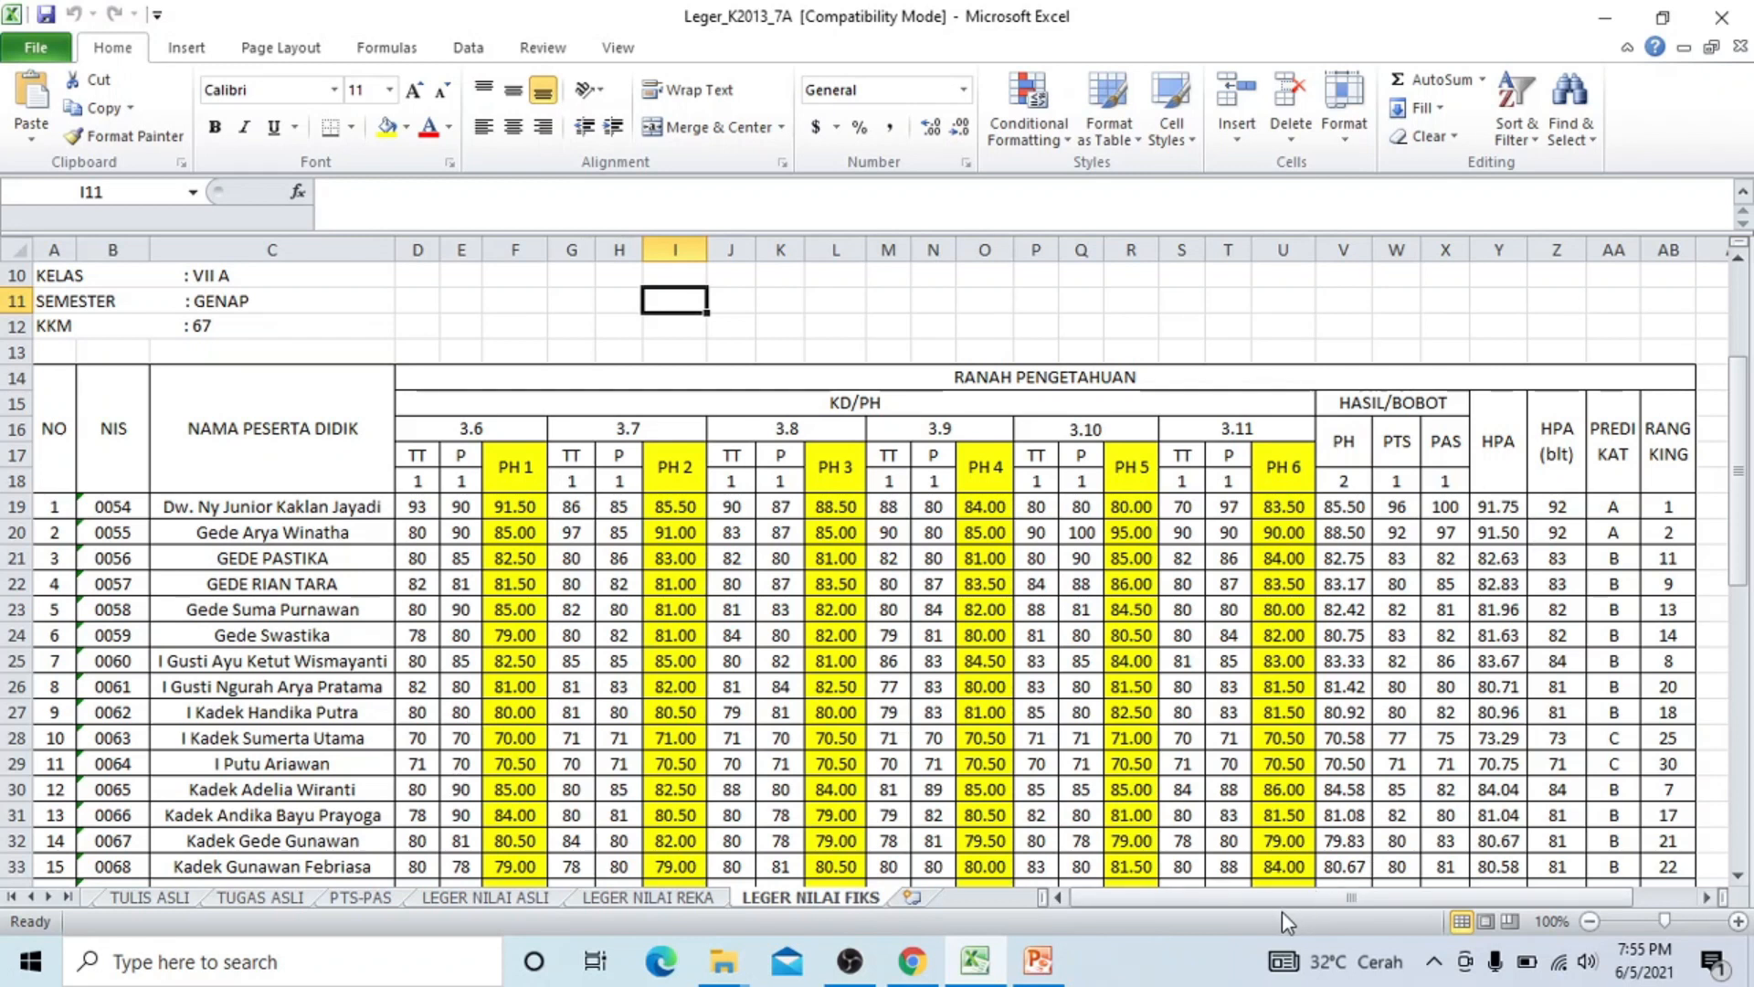
pyautogui.hscroll(1, 1312, 896)
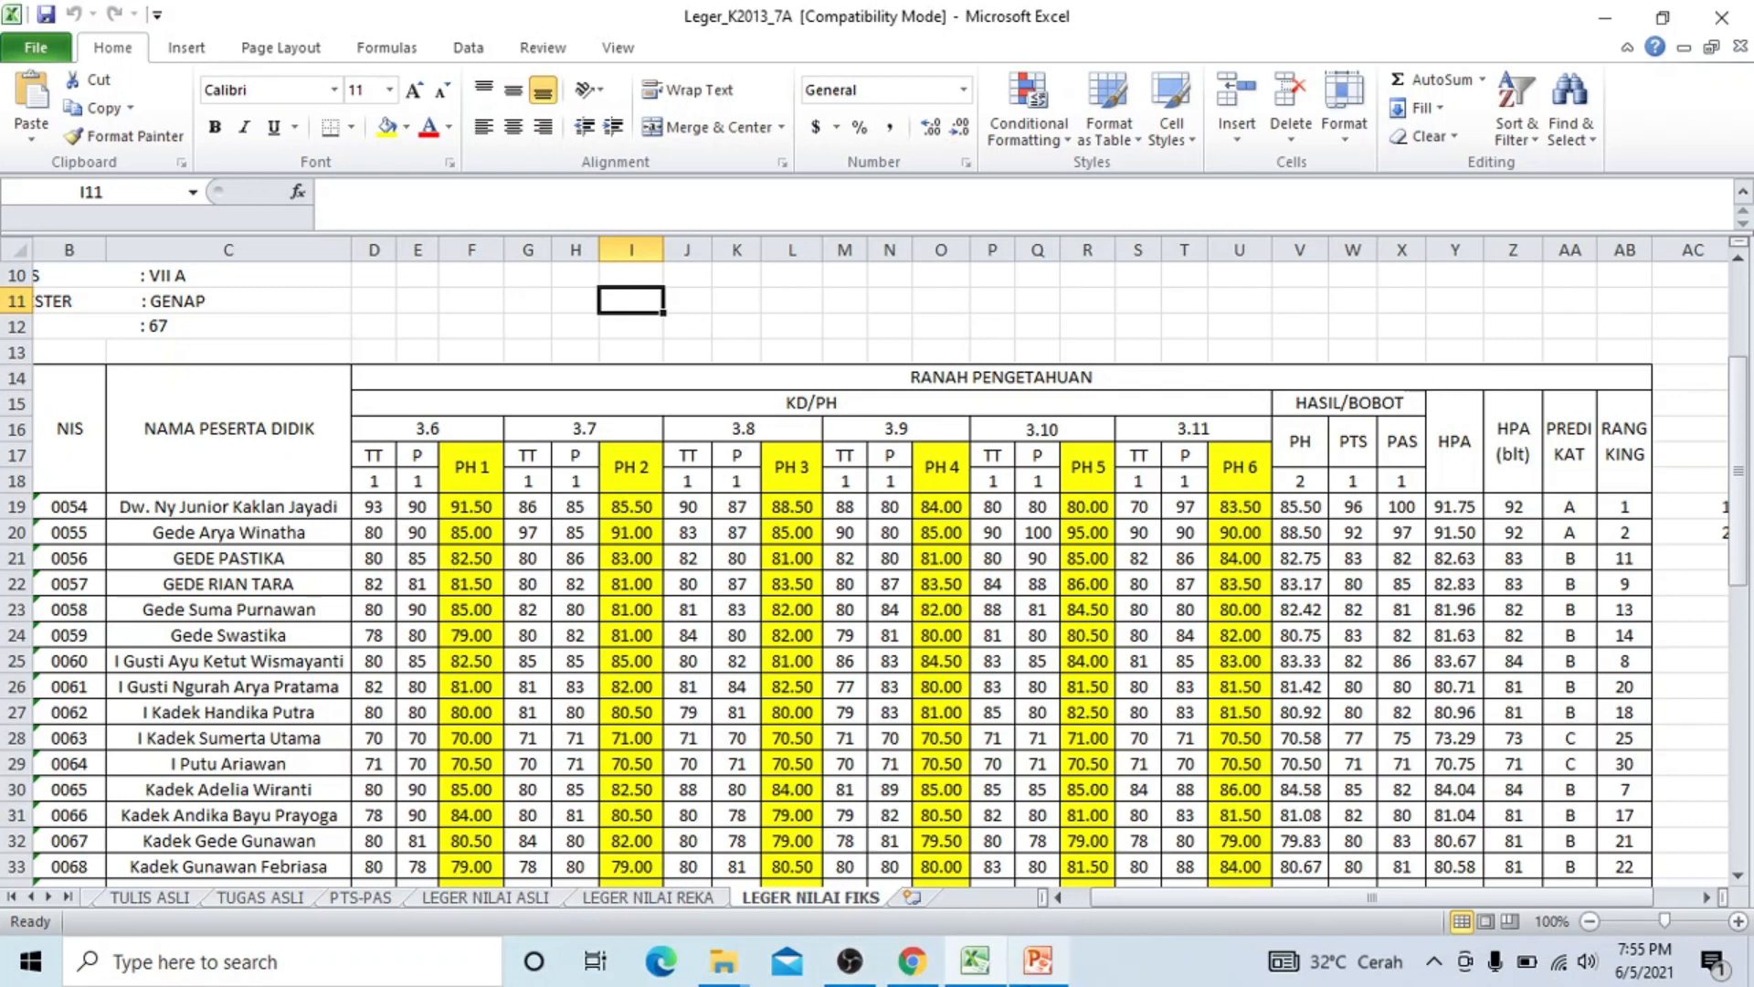
# Switch back to e-rapor in Chrome and show the downloadable import formats for class 7A, Ilmu Pengetahuan Alam (IPA).
pyautogui.click(909, 960)
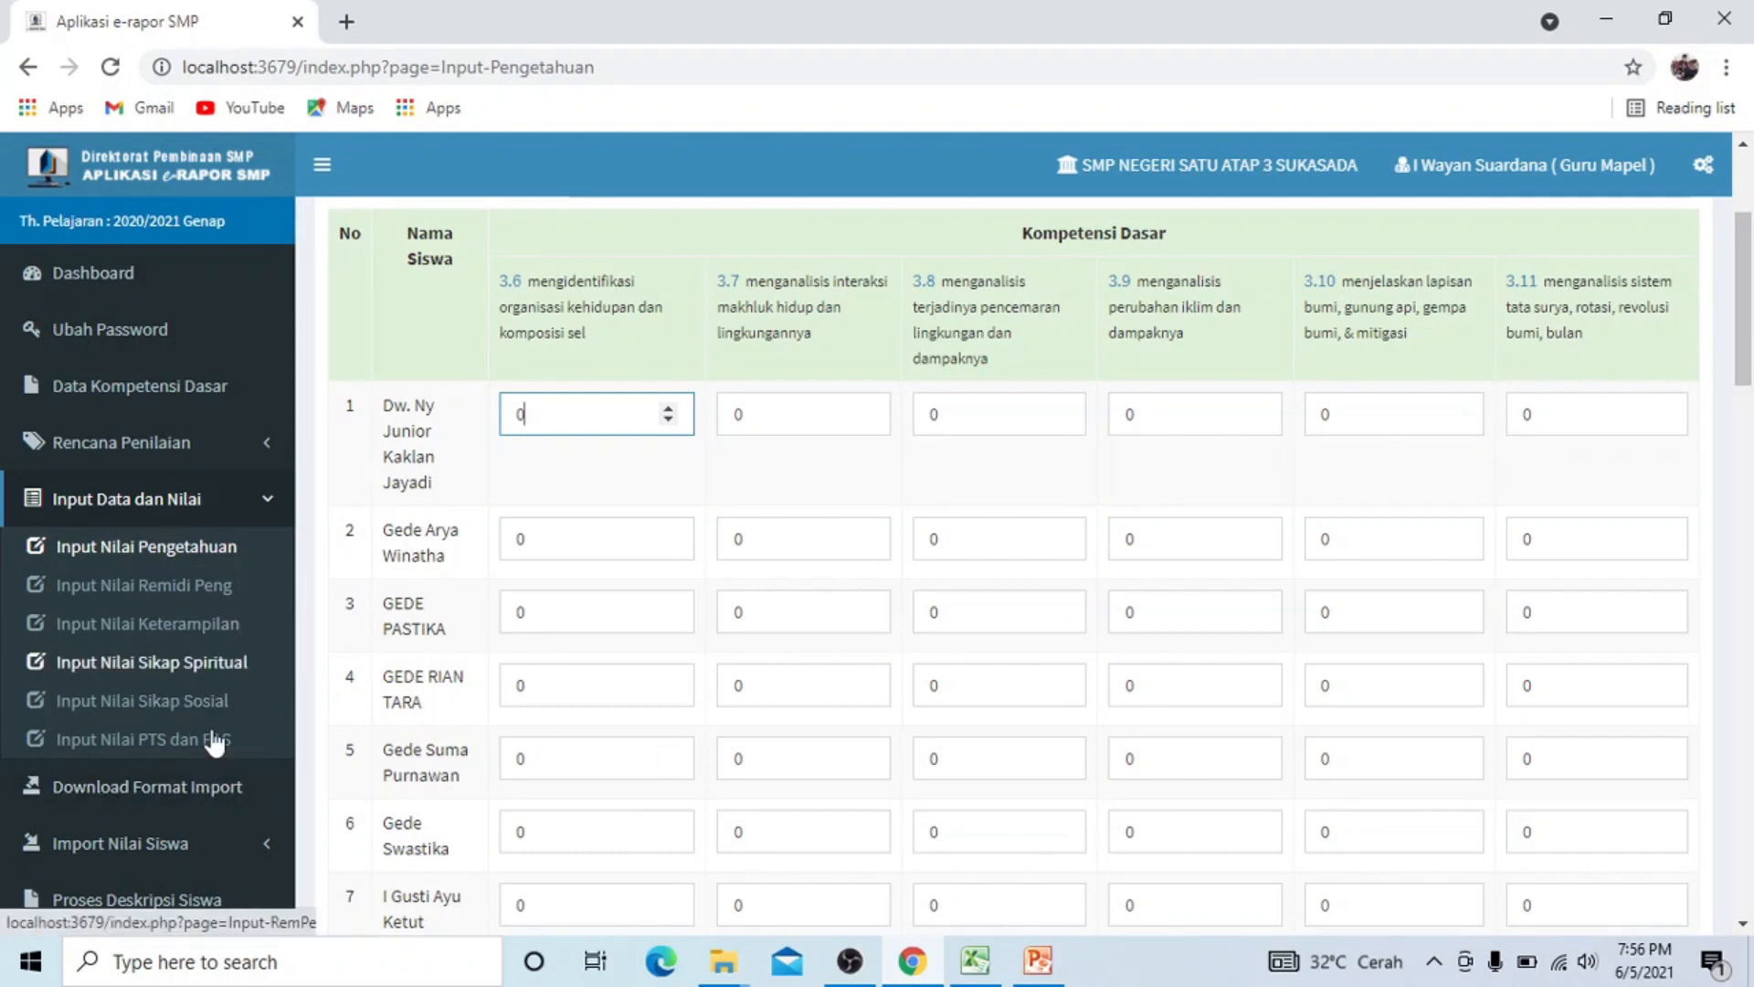
pyautogui.click(134, 788)
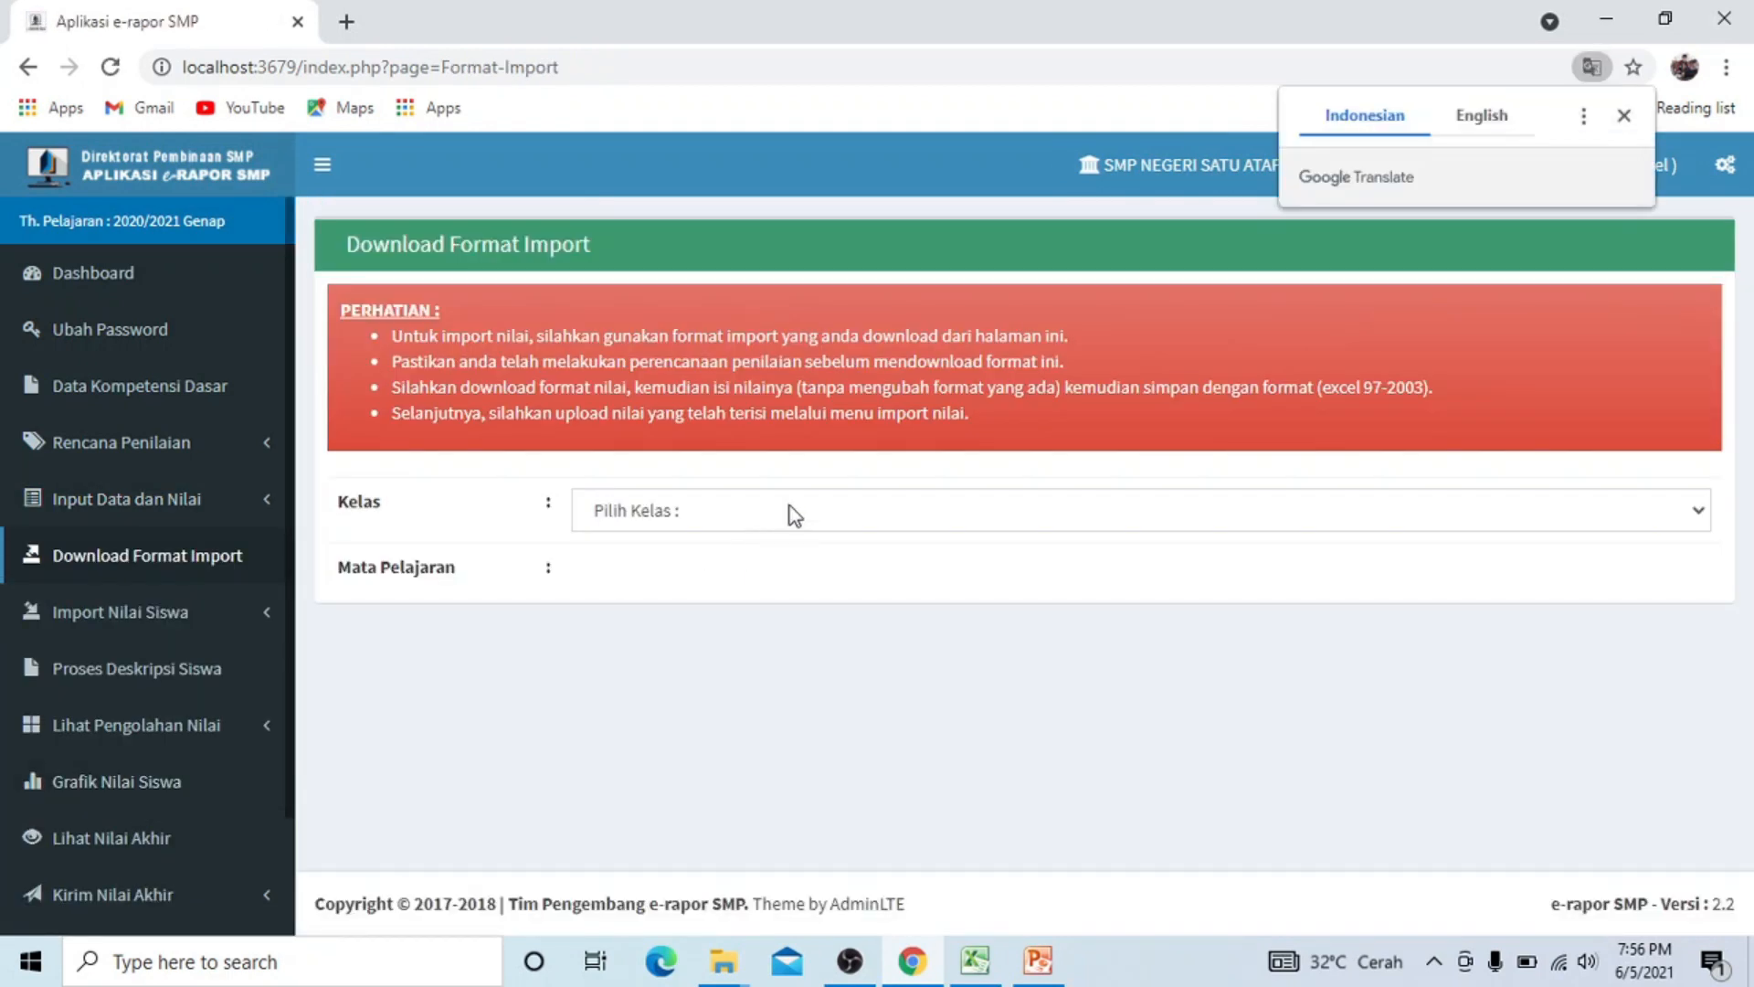
pyautogui.click(726, 524)
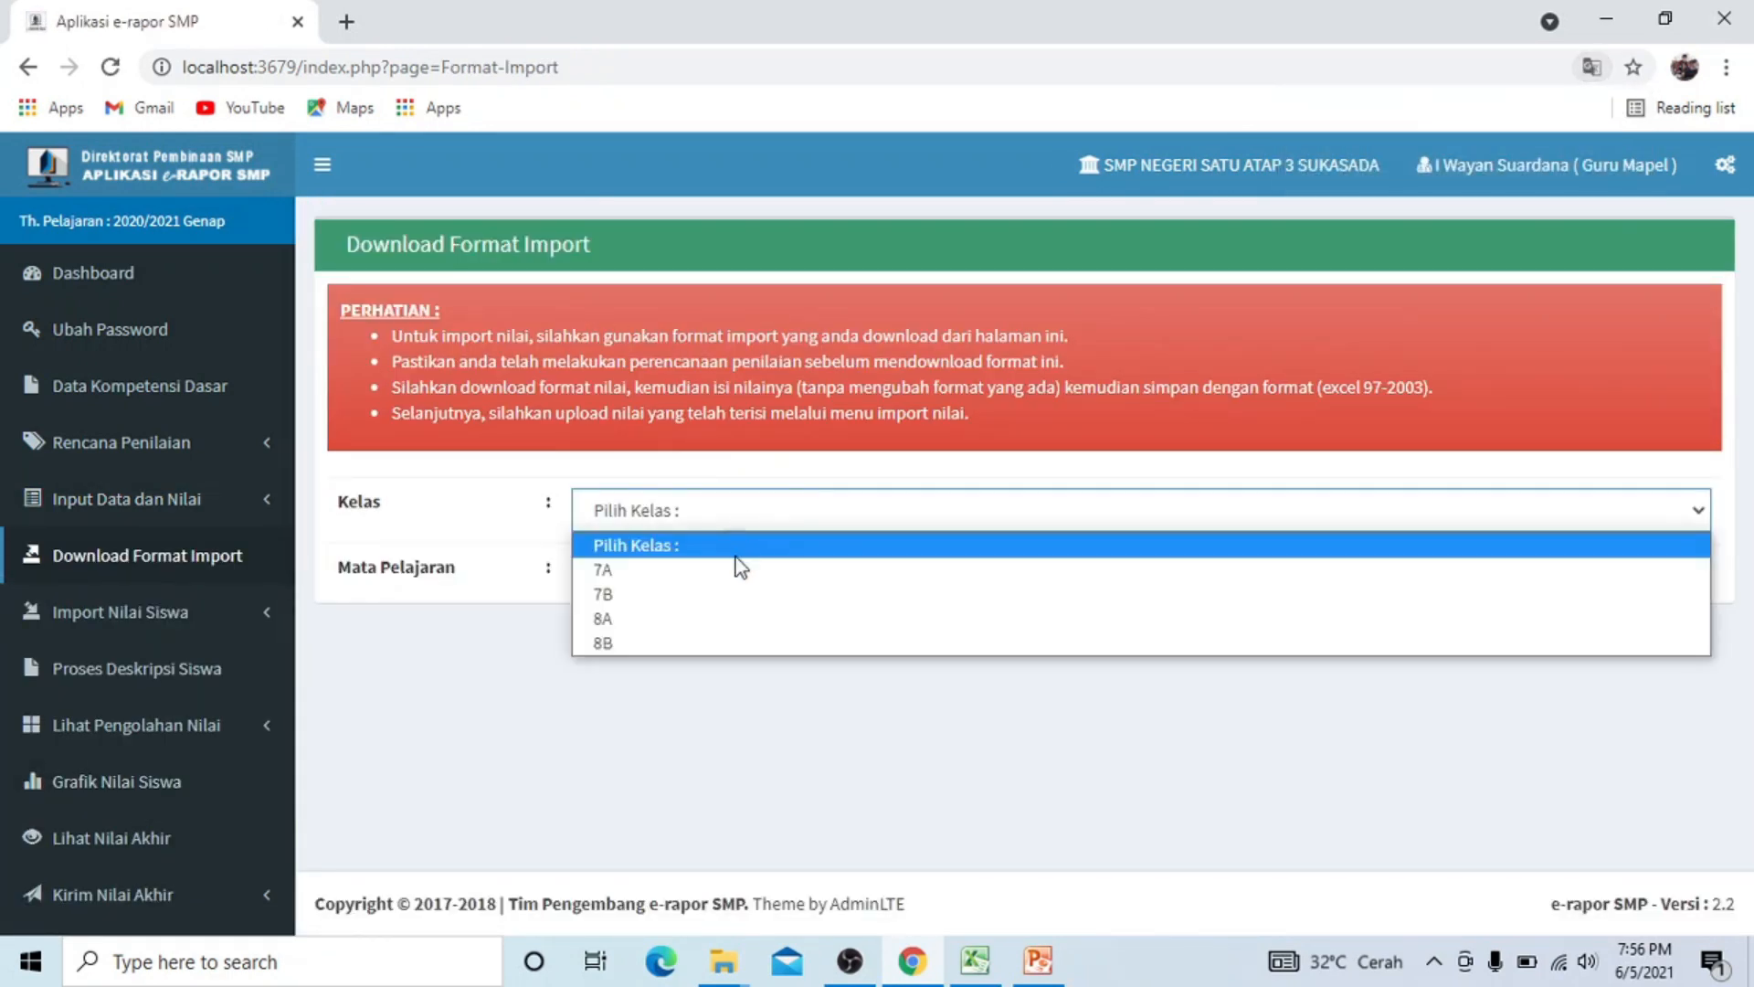
pyautogui.click(731, 572)
pyautogui.click(734, 577)
pyautogui.click(720, 636)
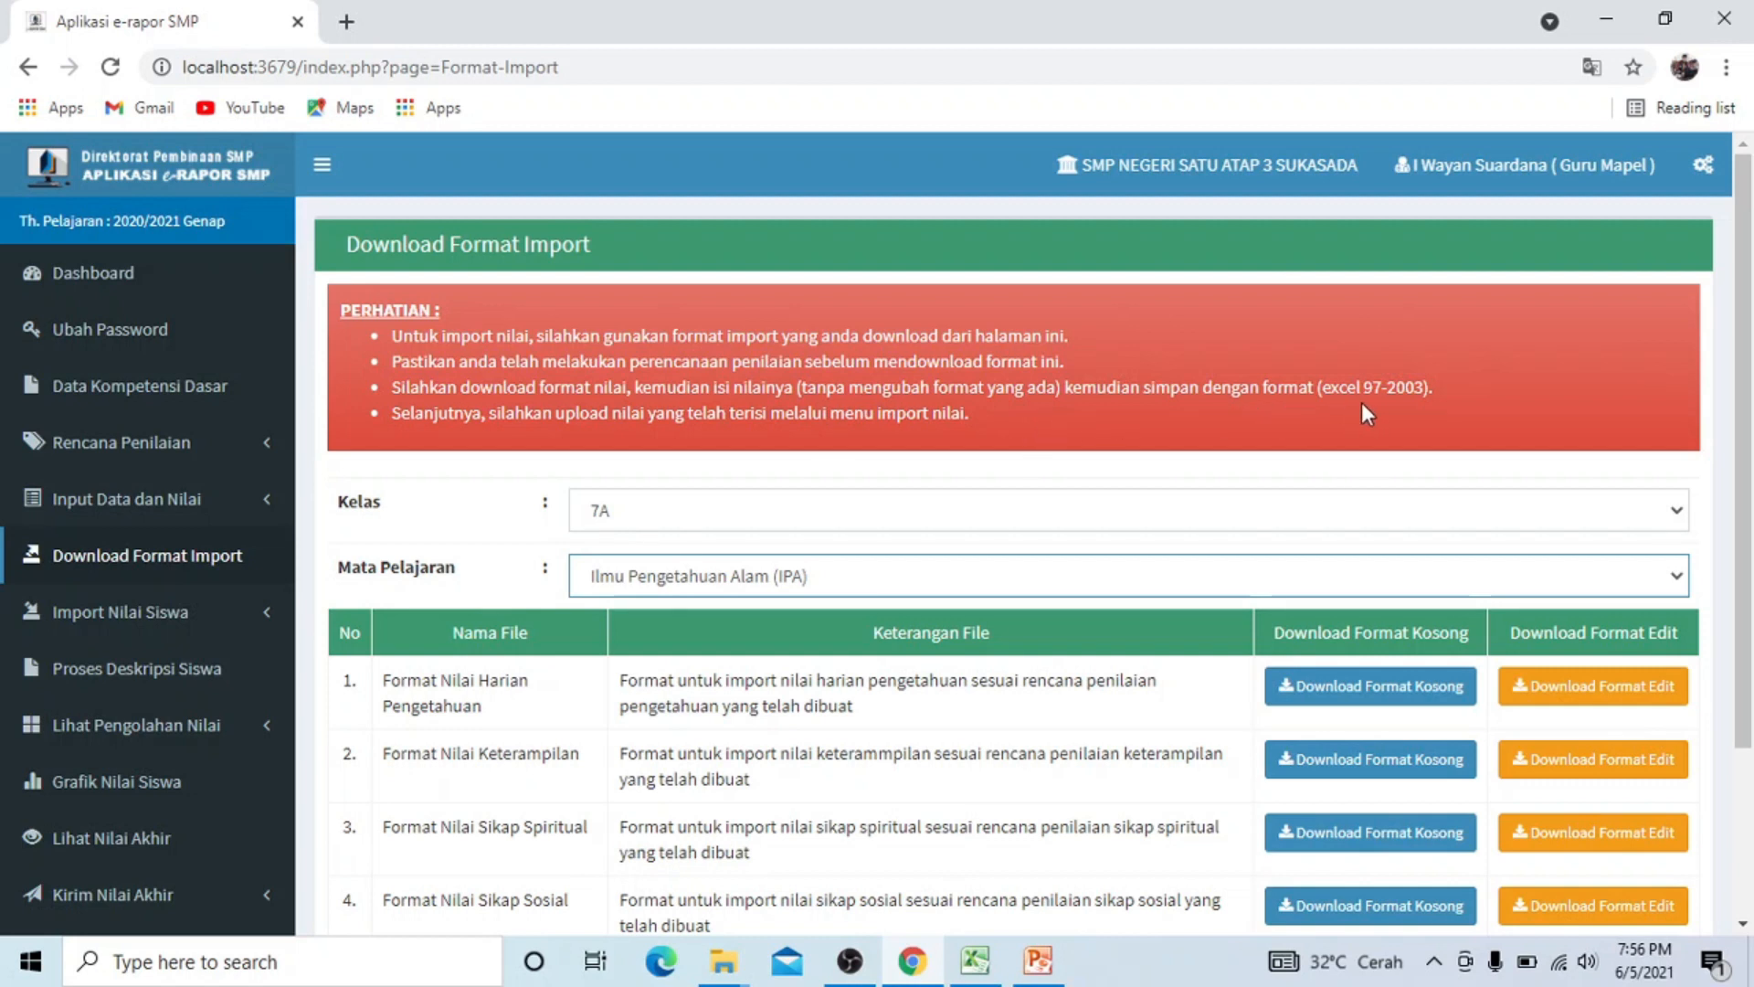
pyautogui.scroll(-2, 999, 646)
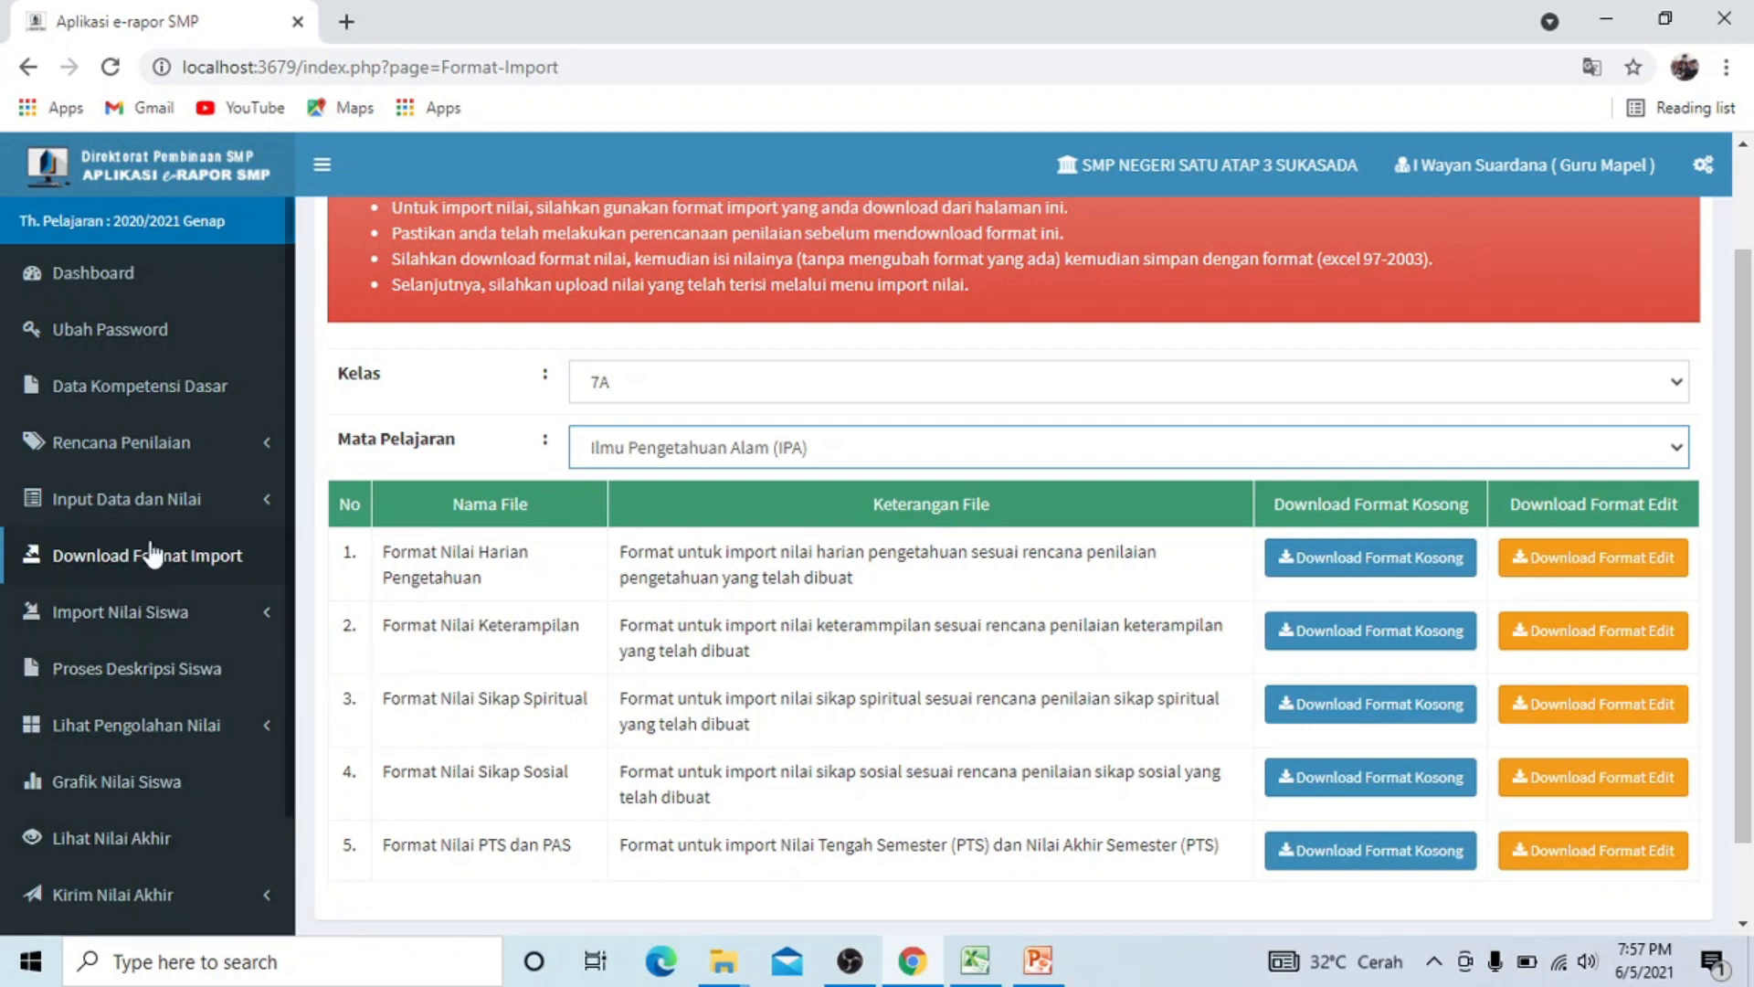
# Open the Input Nilai Sikap Spiritual form for class 7A, subject Ilmu Pengetahuan Alam (IPA).
pyautogui.click(160, 512)
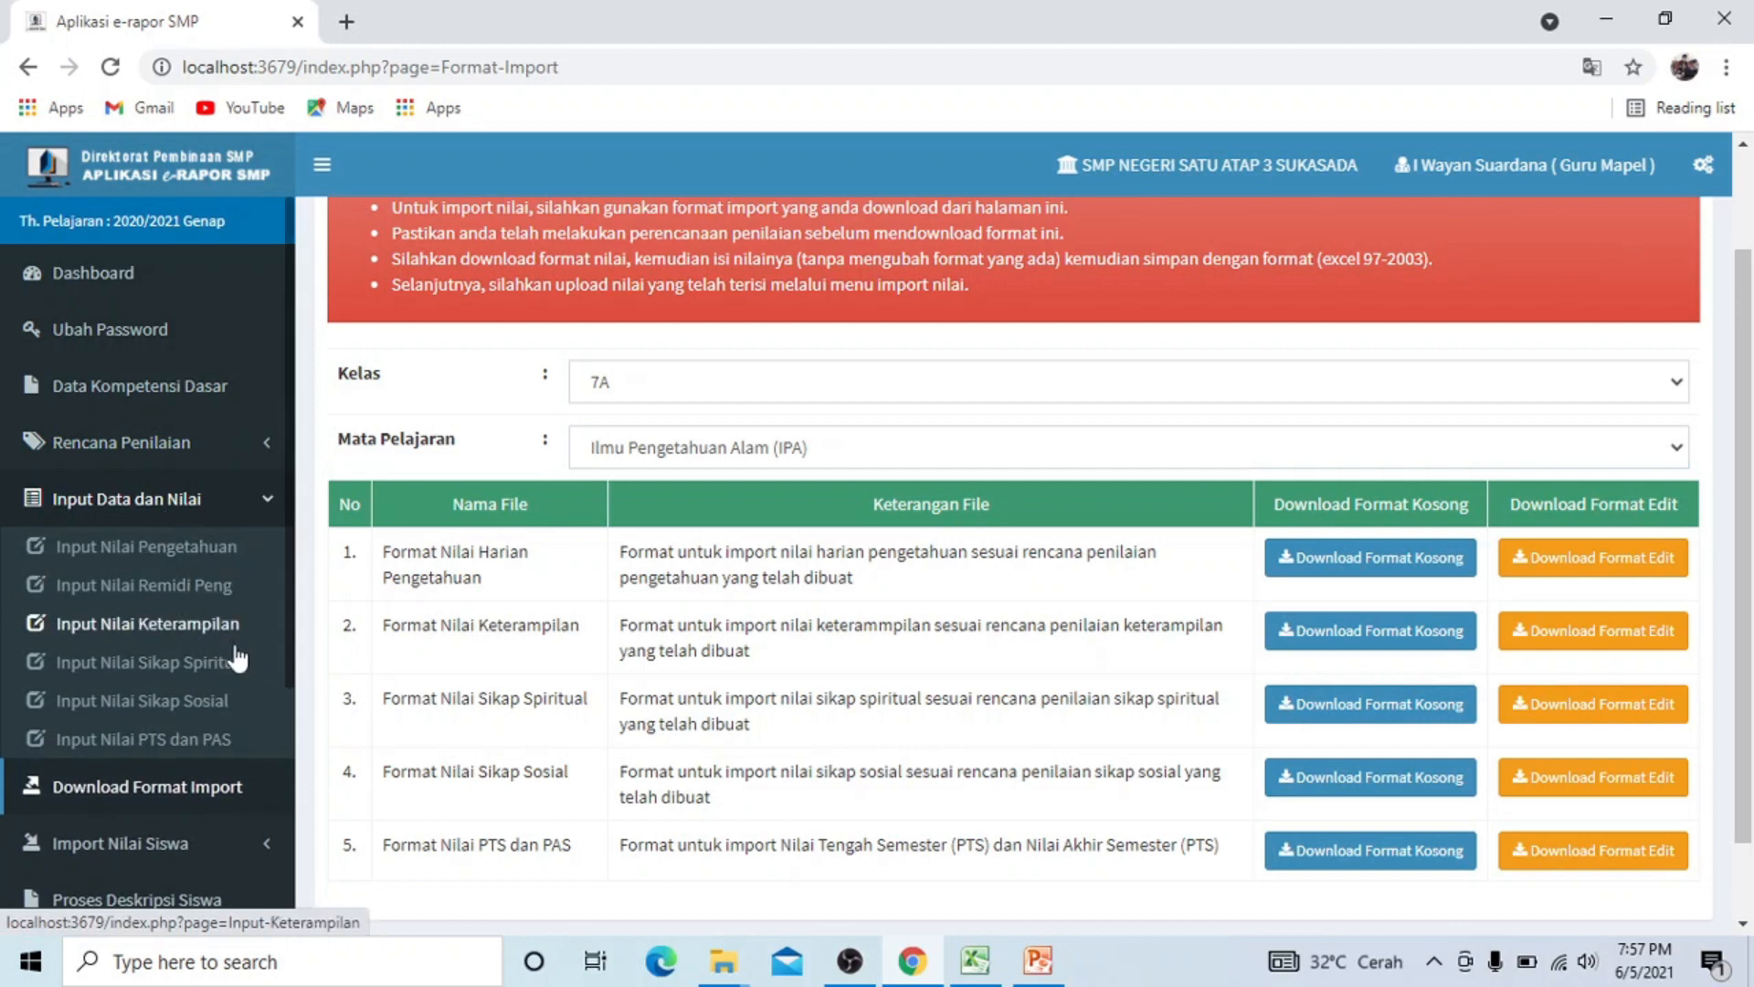
pyautogui.click(199, 665)
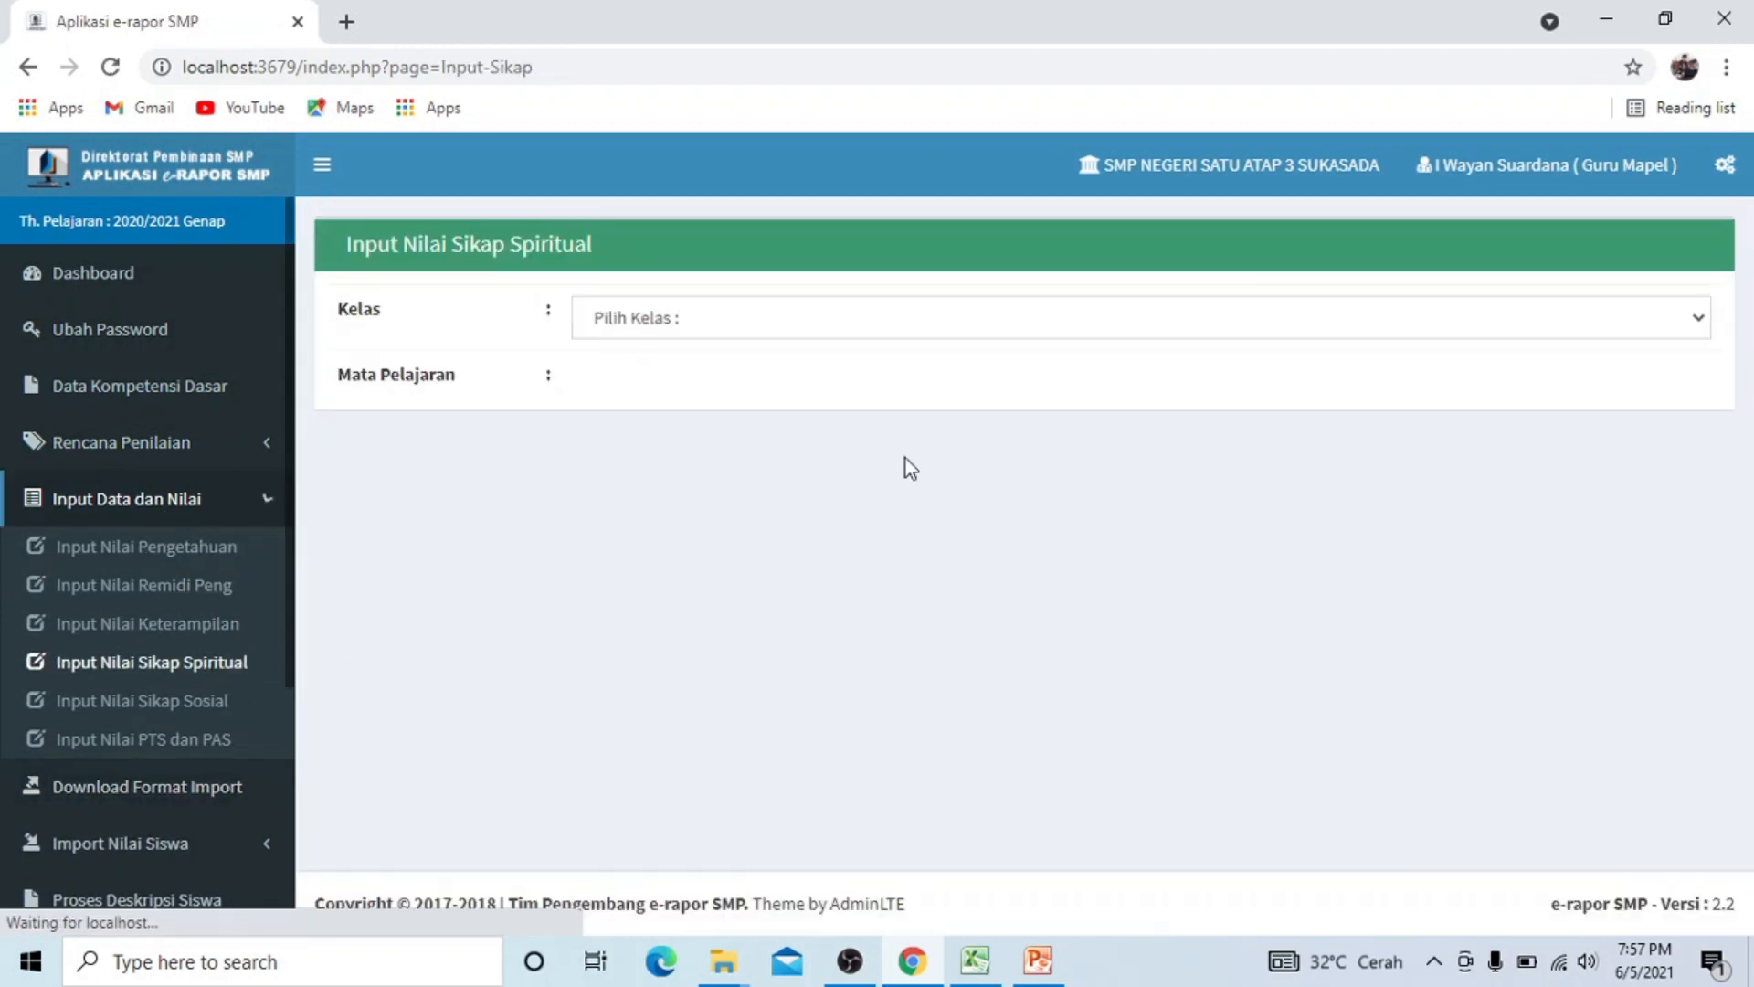
pyautogui.click(1006, 326)
pyautogui.click(839, 375)
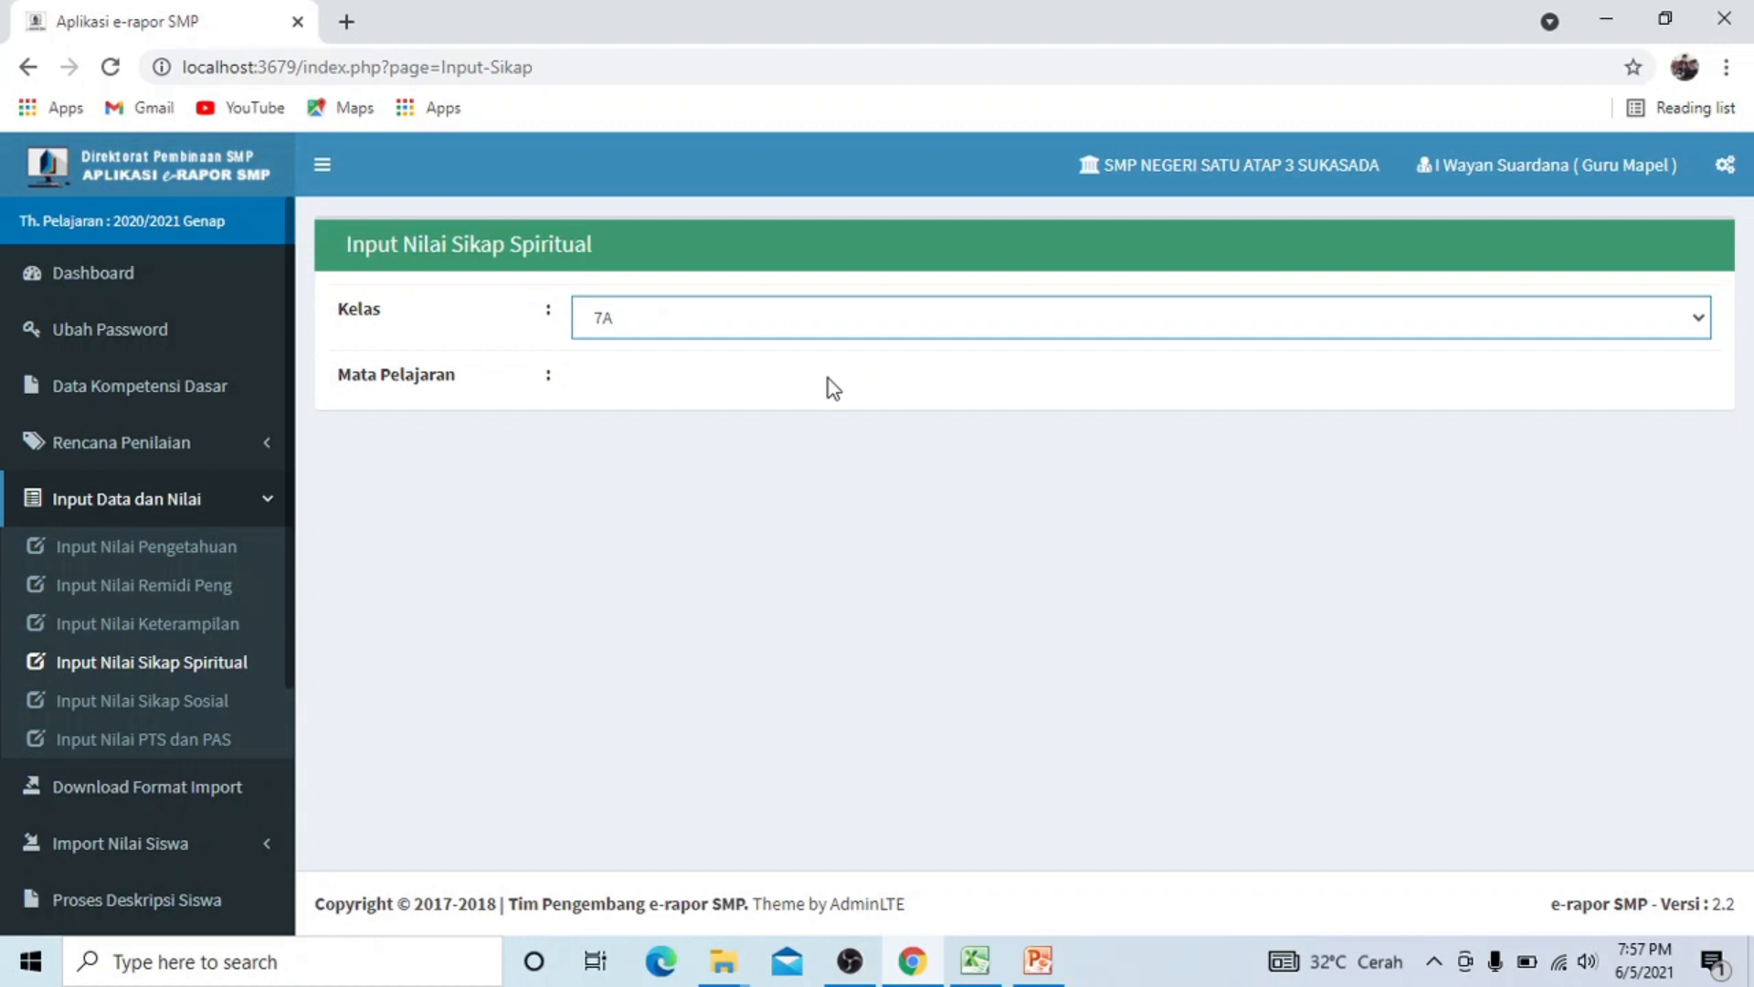
pyautogui.click(720, 382)
pyautogui.click(737, 446)
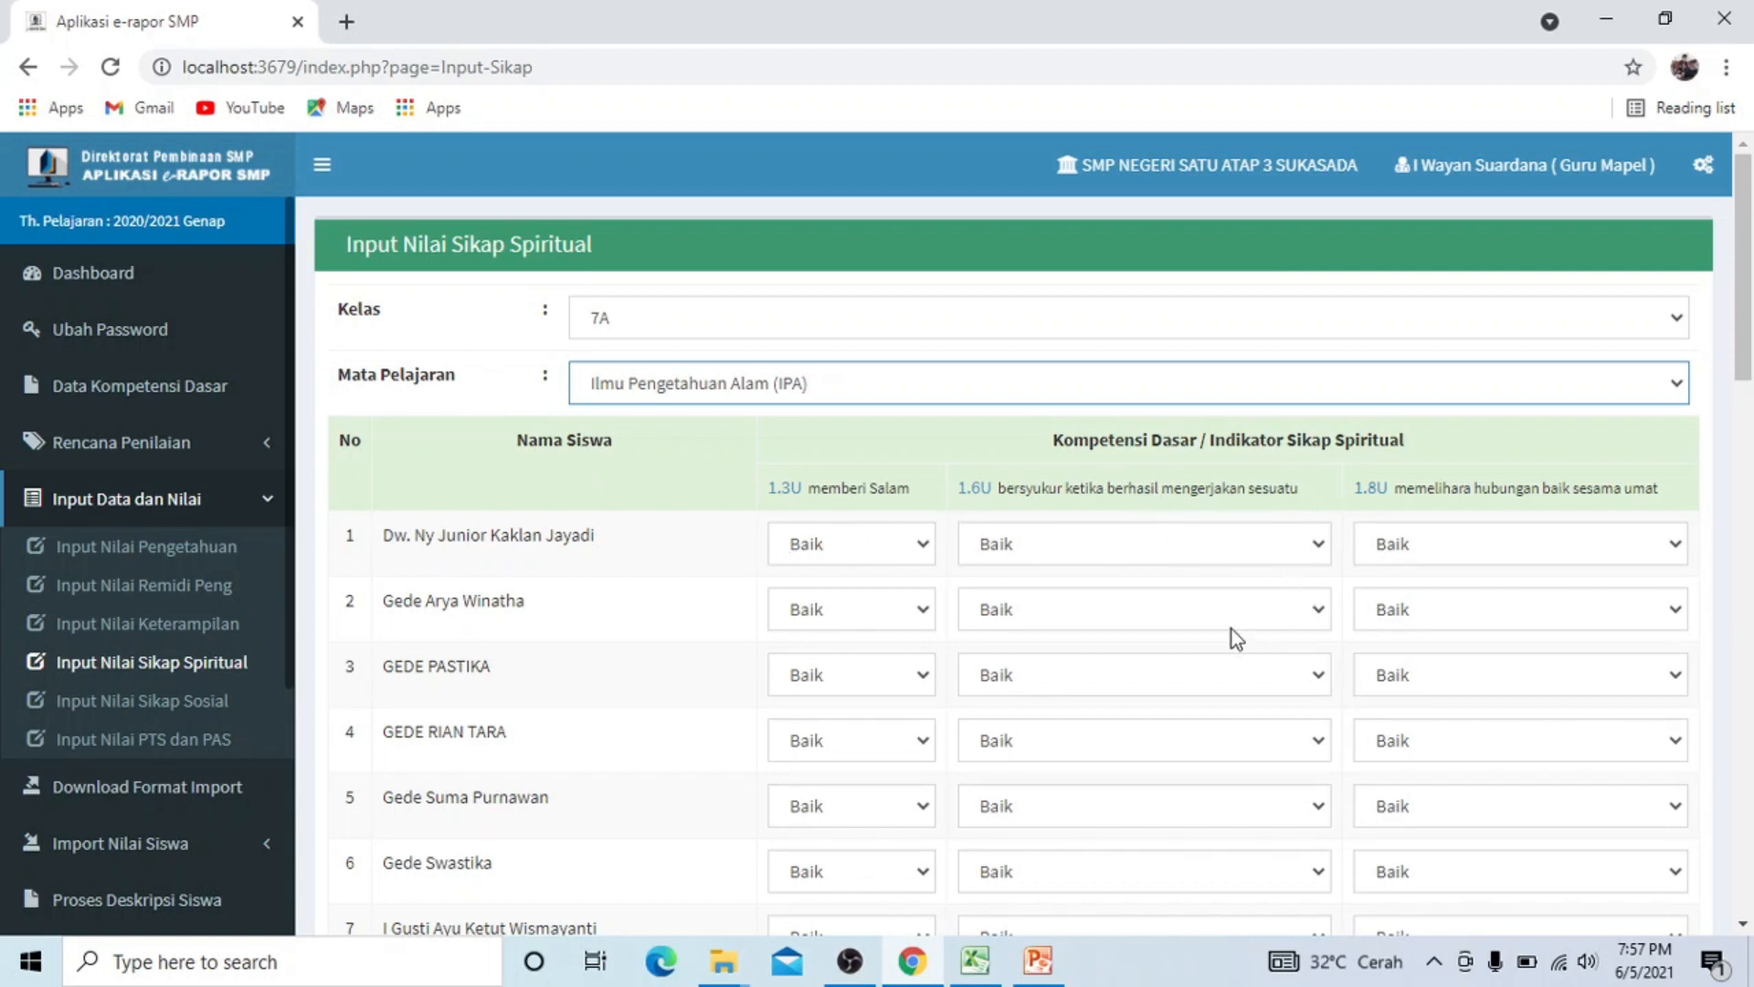
# Examine the rating choices for the first student's 1.3U indicator and the spiritual attitude ratings across the class list.
pyautogui.scroll(-1, 1232, 631)
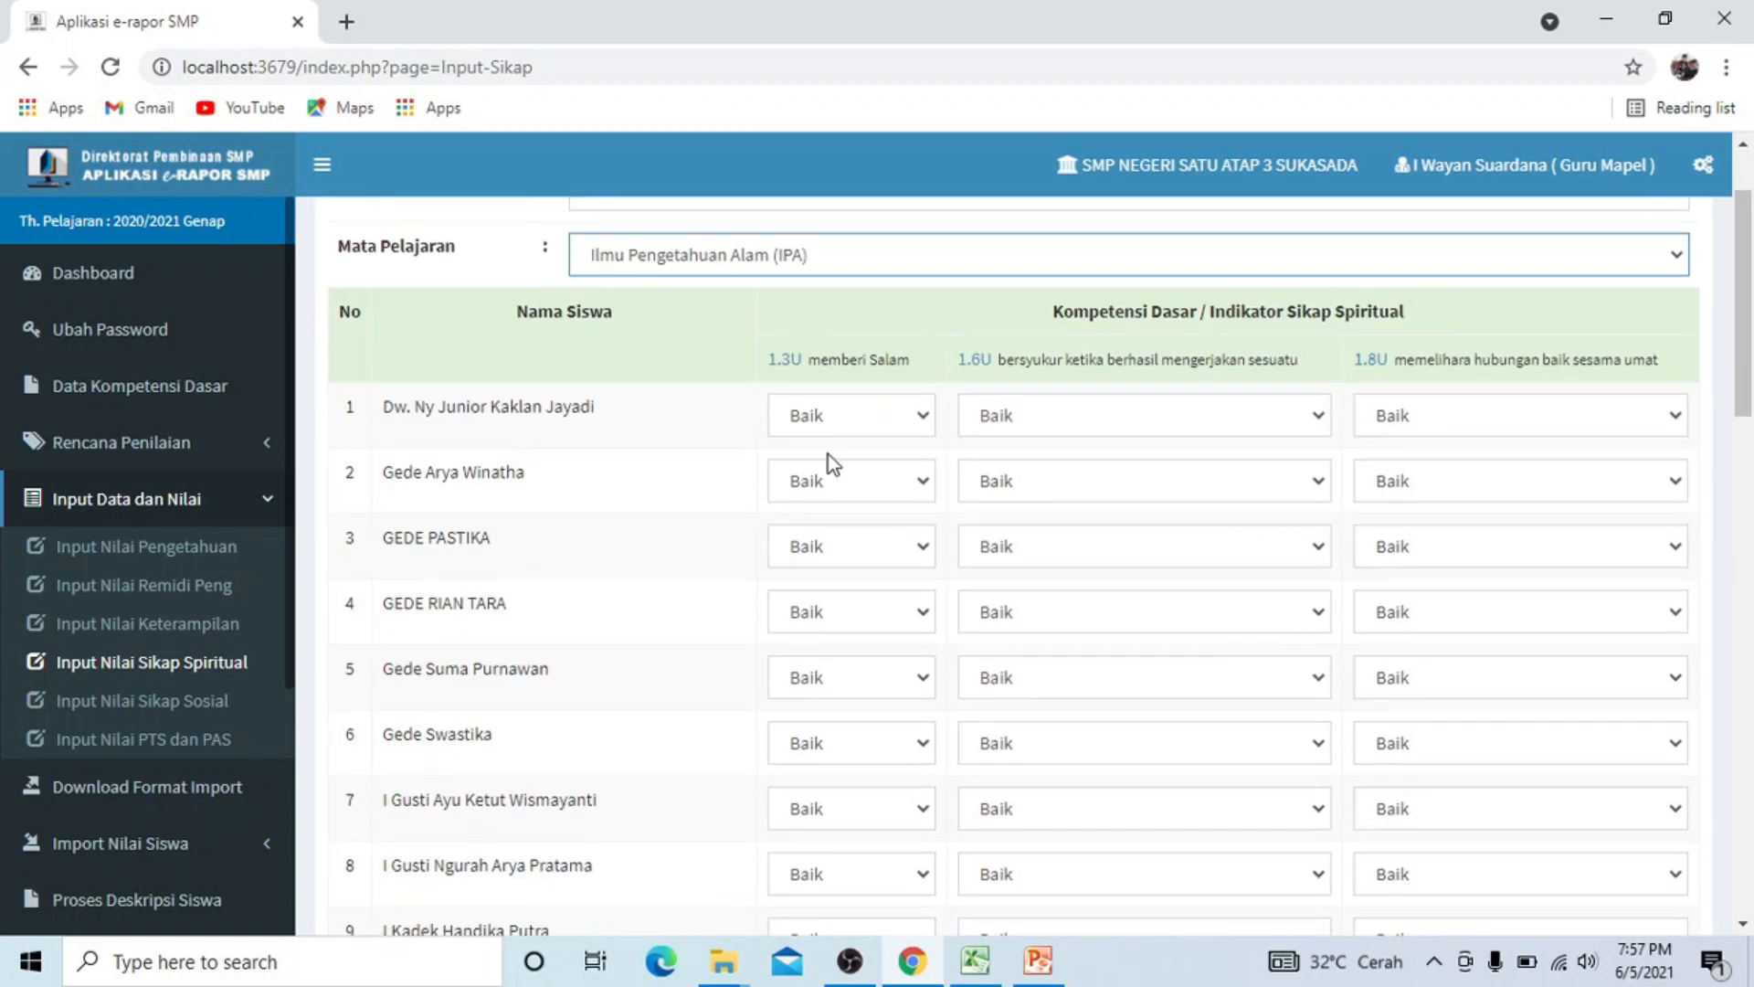
pyautogui.click(929, 422)
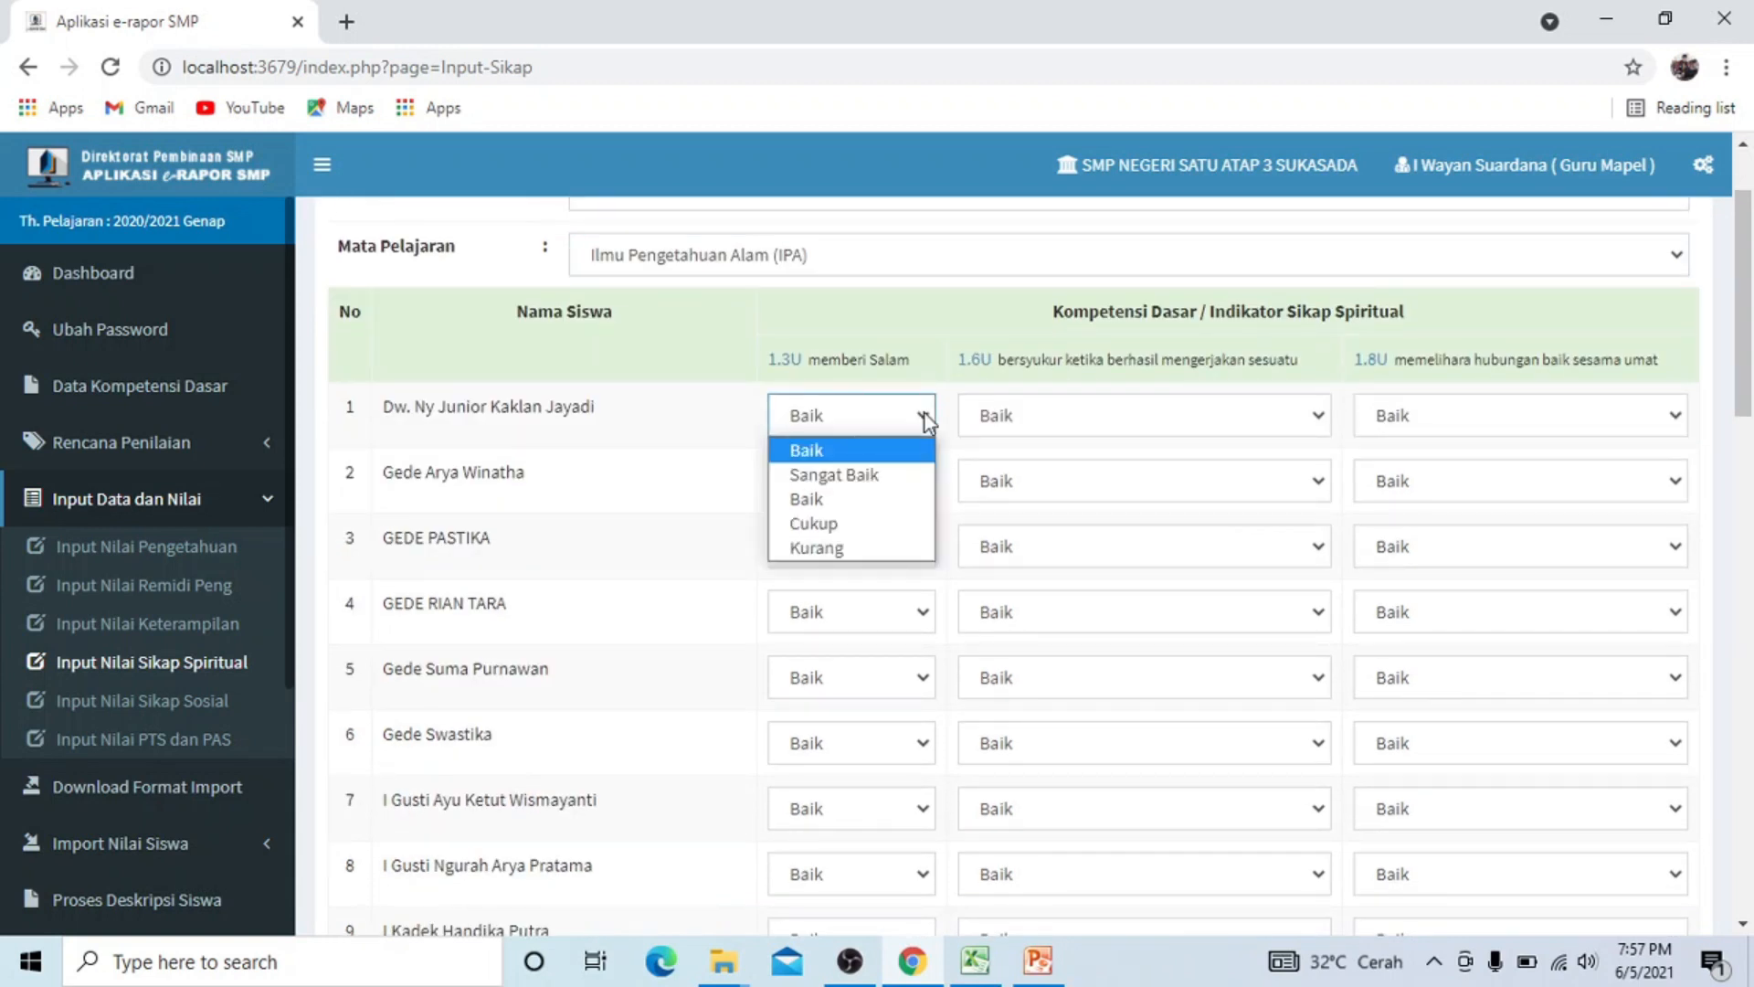
pyautogui.click(832, 429)
pyautogui.scroll(-3, 1230, 588)
pyautogui.scroll(-10, 1230, 589)
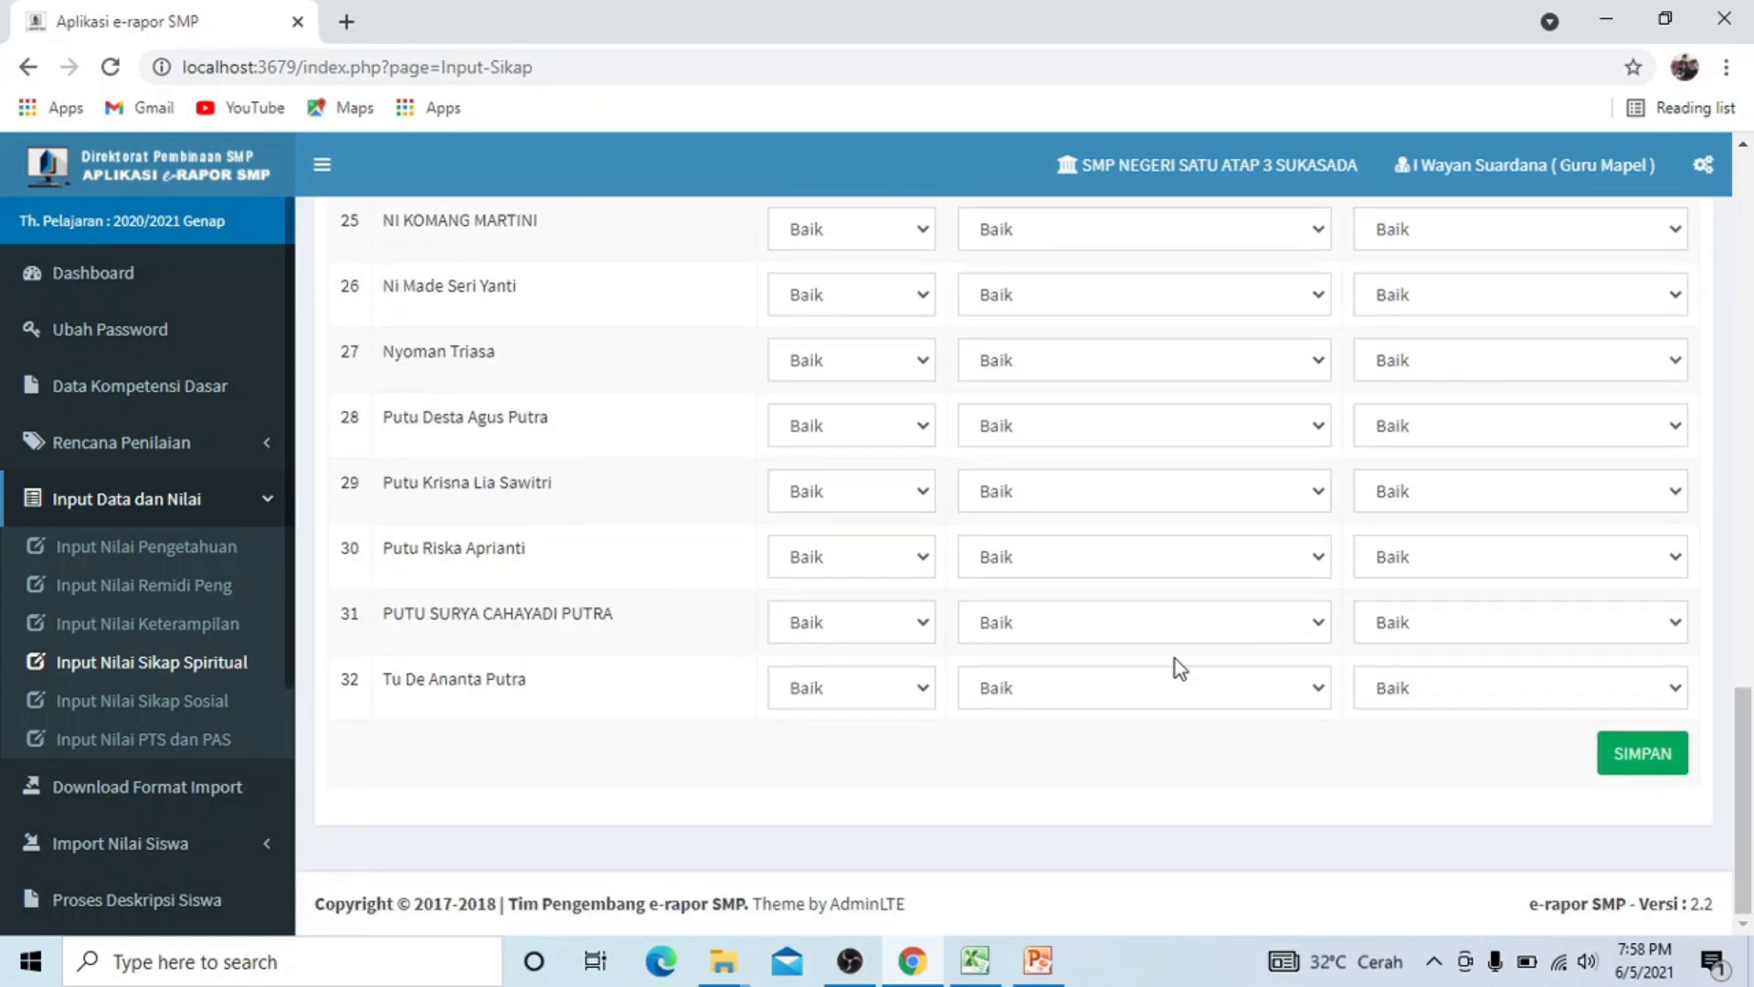
pyautogui.scroll(10, 1177, 605)
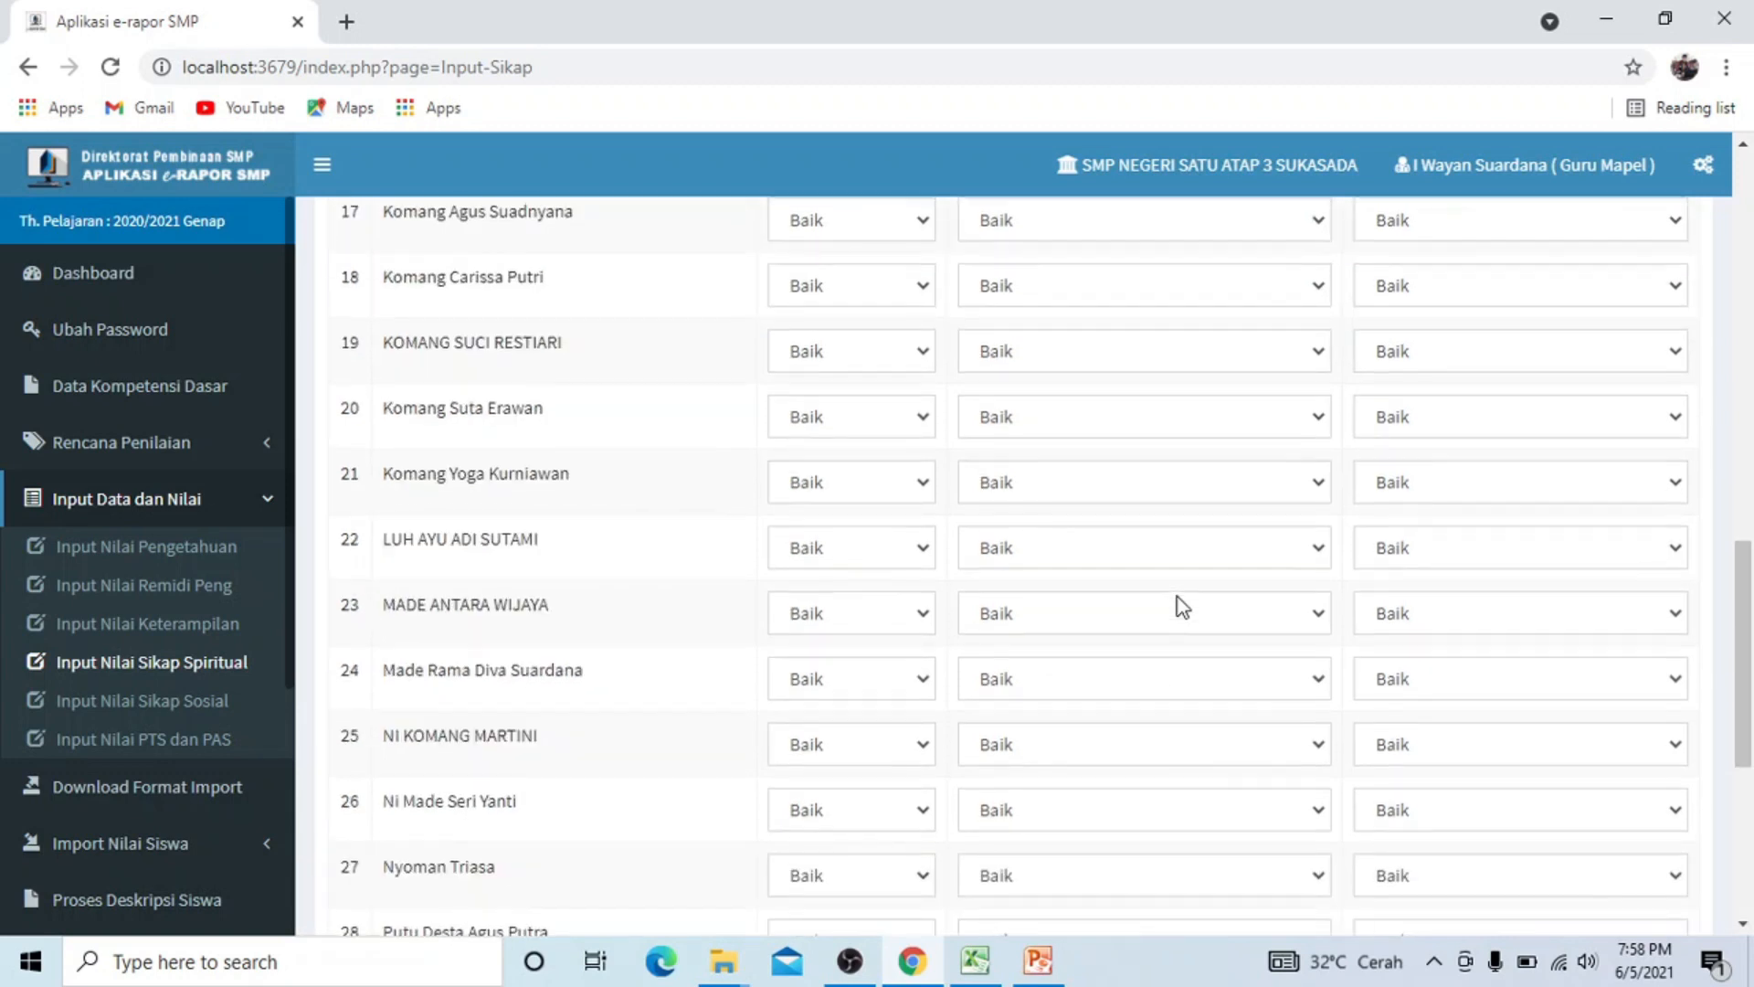
pyautogui.scroll(5, 1179, 603)
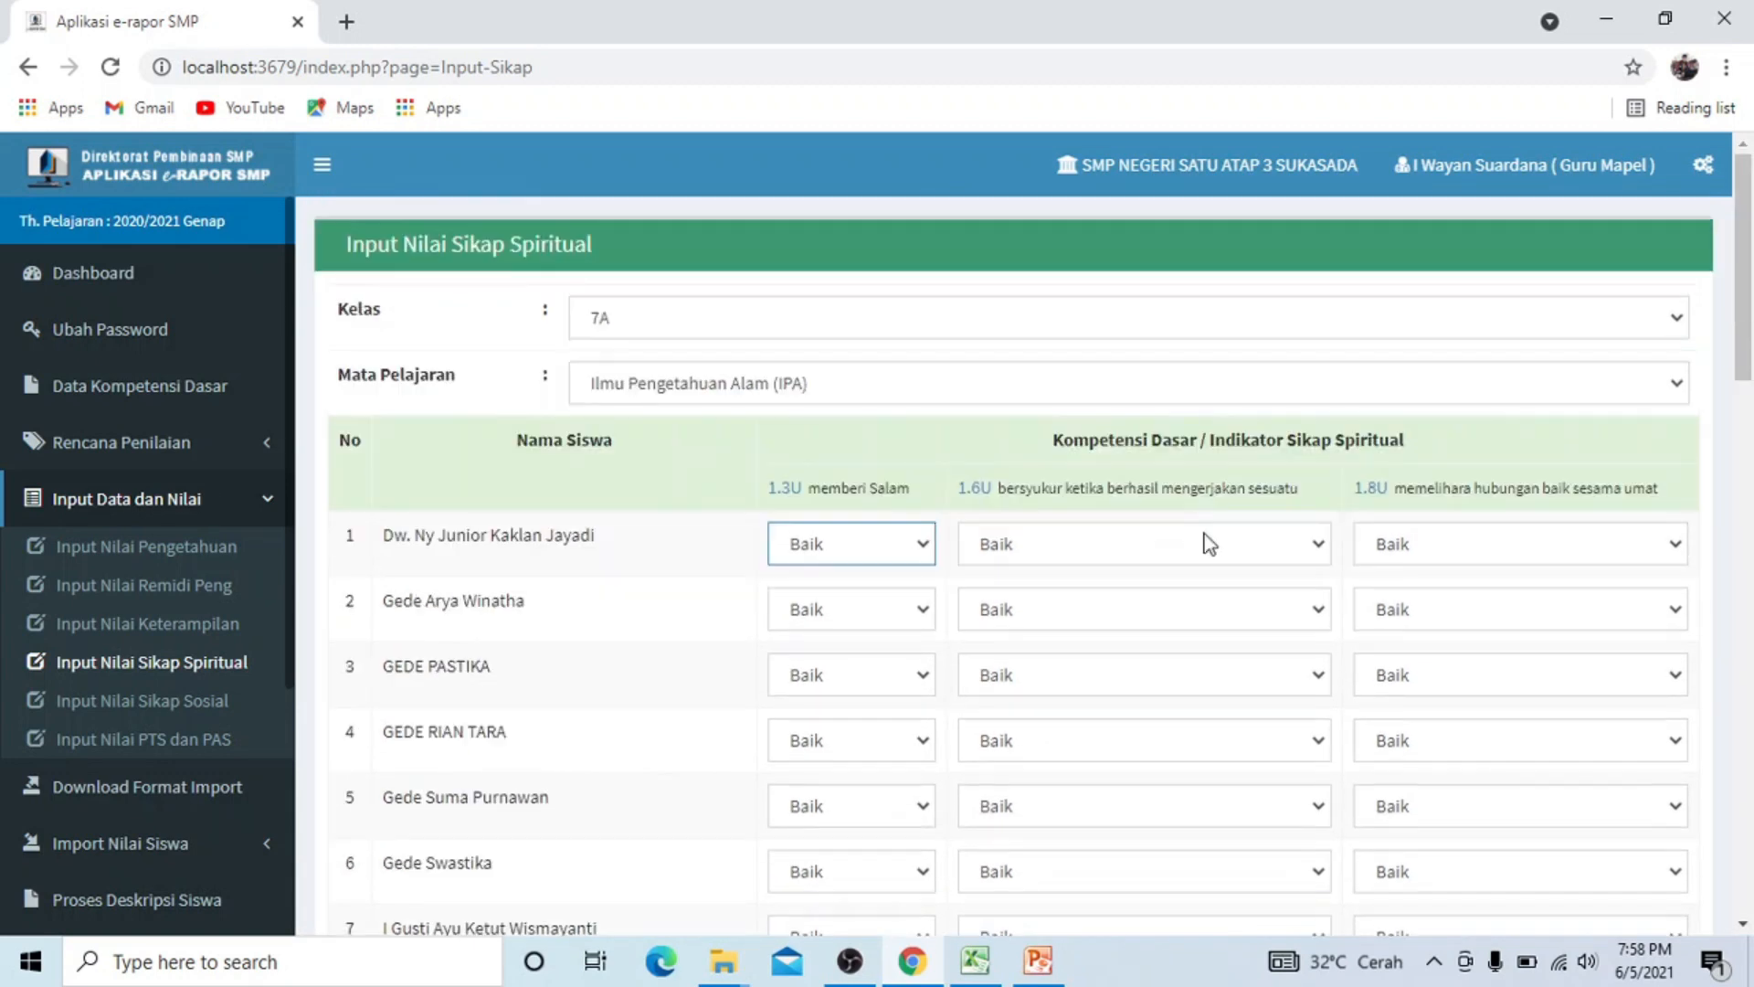
pyautogui.scroll(-10, 1105, 622)
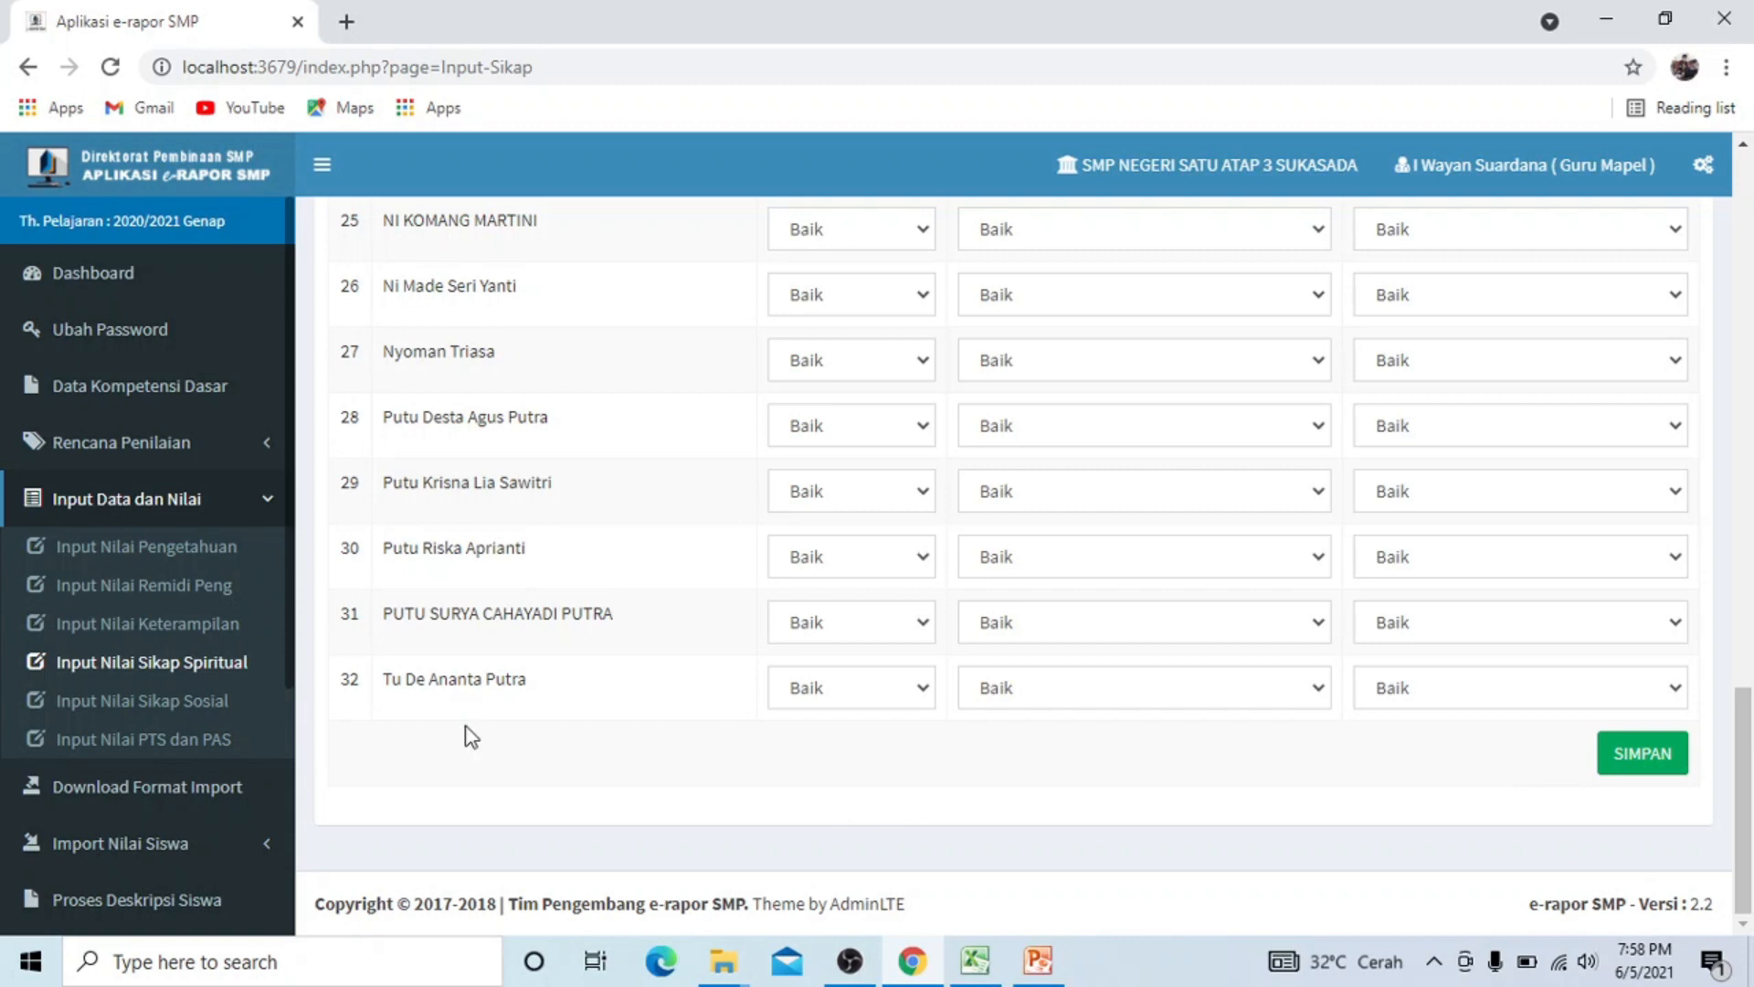
# Open the Input Nilai Sikap Sosial form for class 7A, subject Ilmu Pengetahuan Alam (IPA).
pyautogui.click(190, 713)
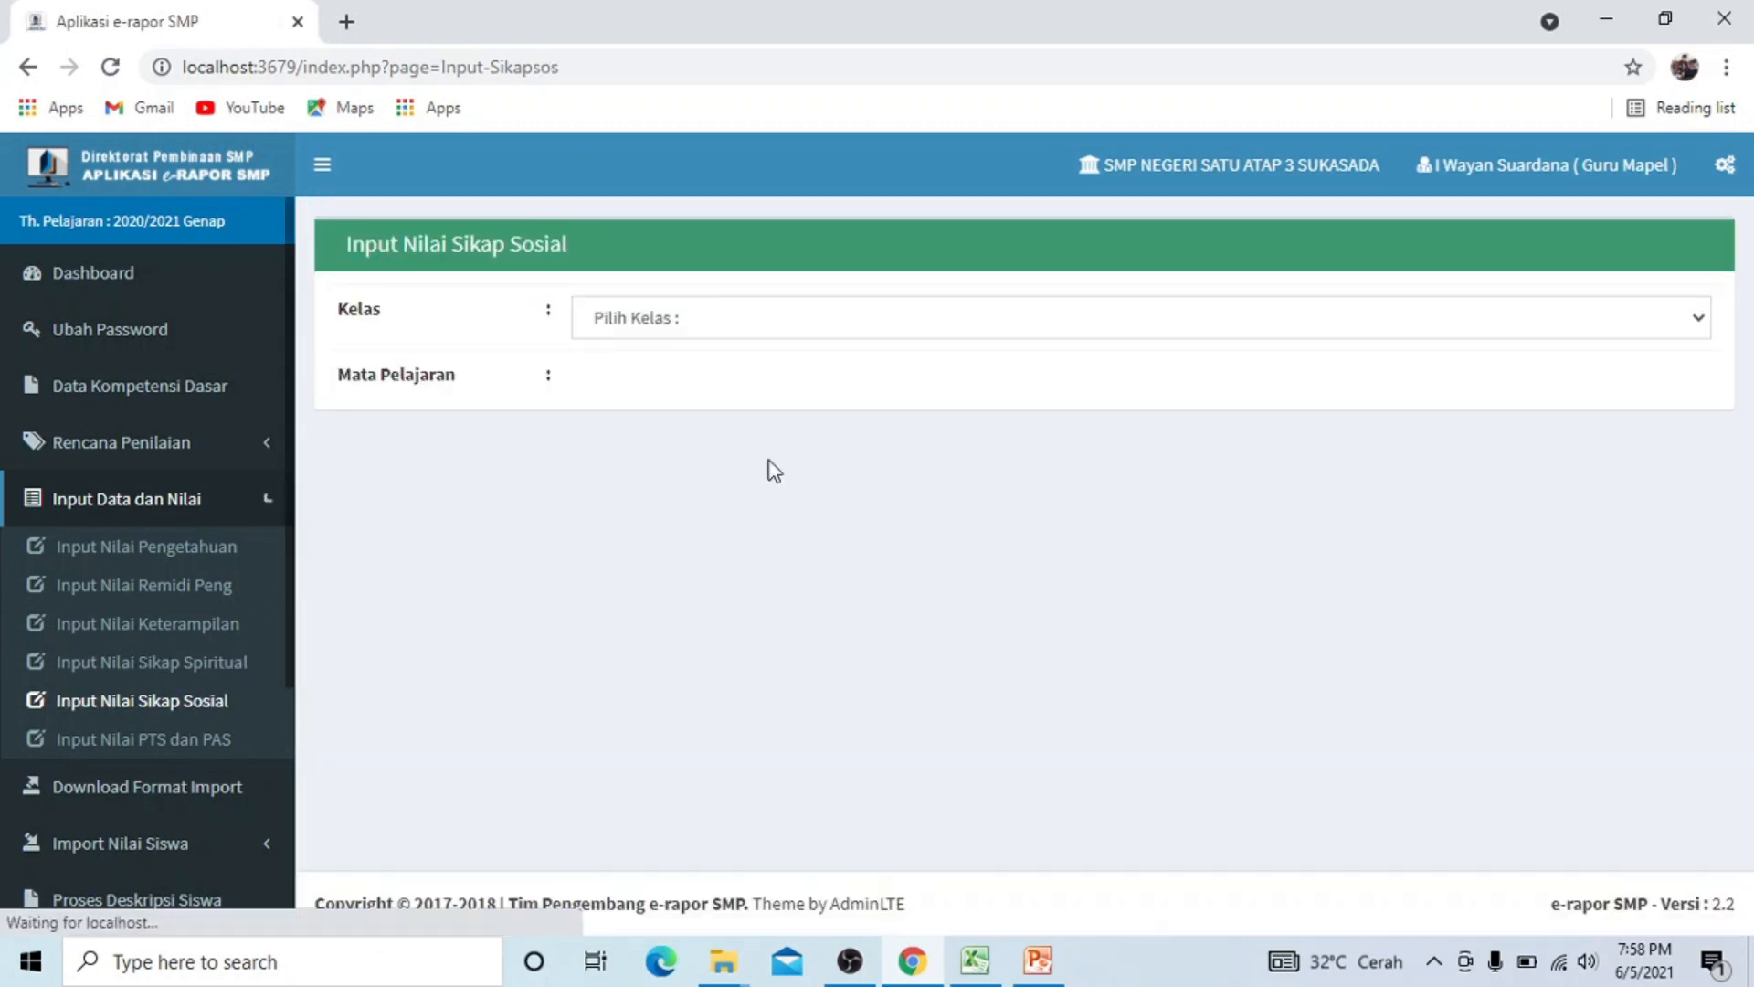
pyautogui.click(906, 321)
pyautogui.click(821, 382)
pyautogui.click(777, 382)
pyautogui.click(762, 443)
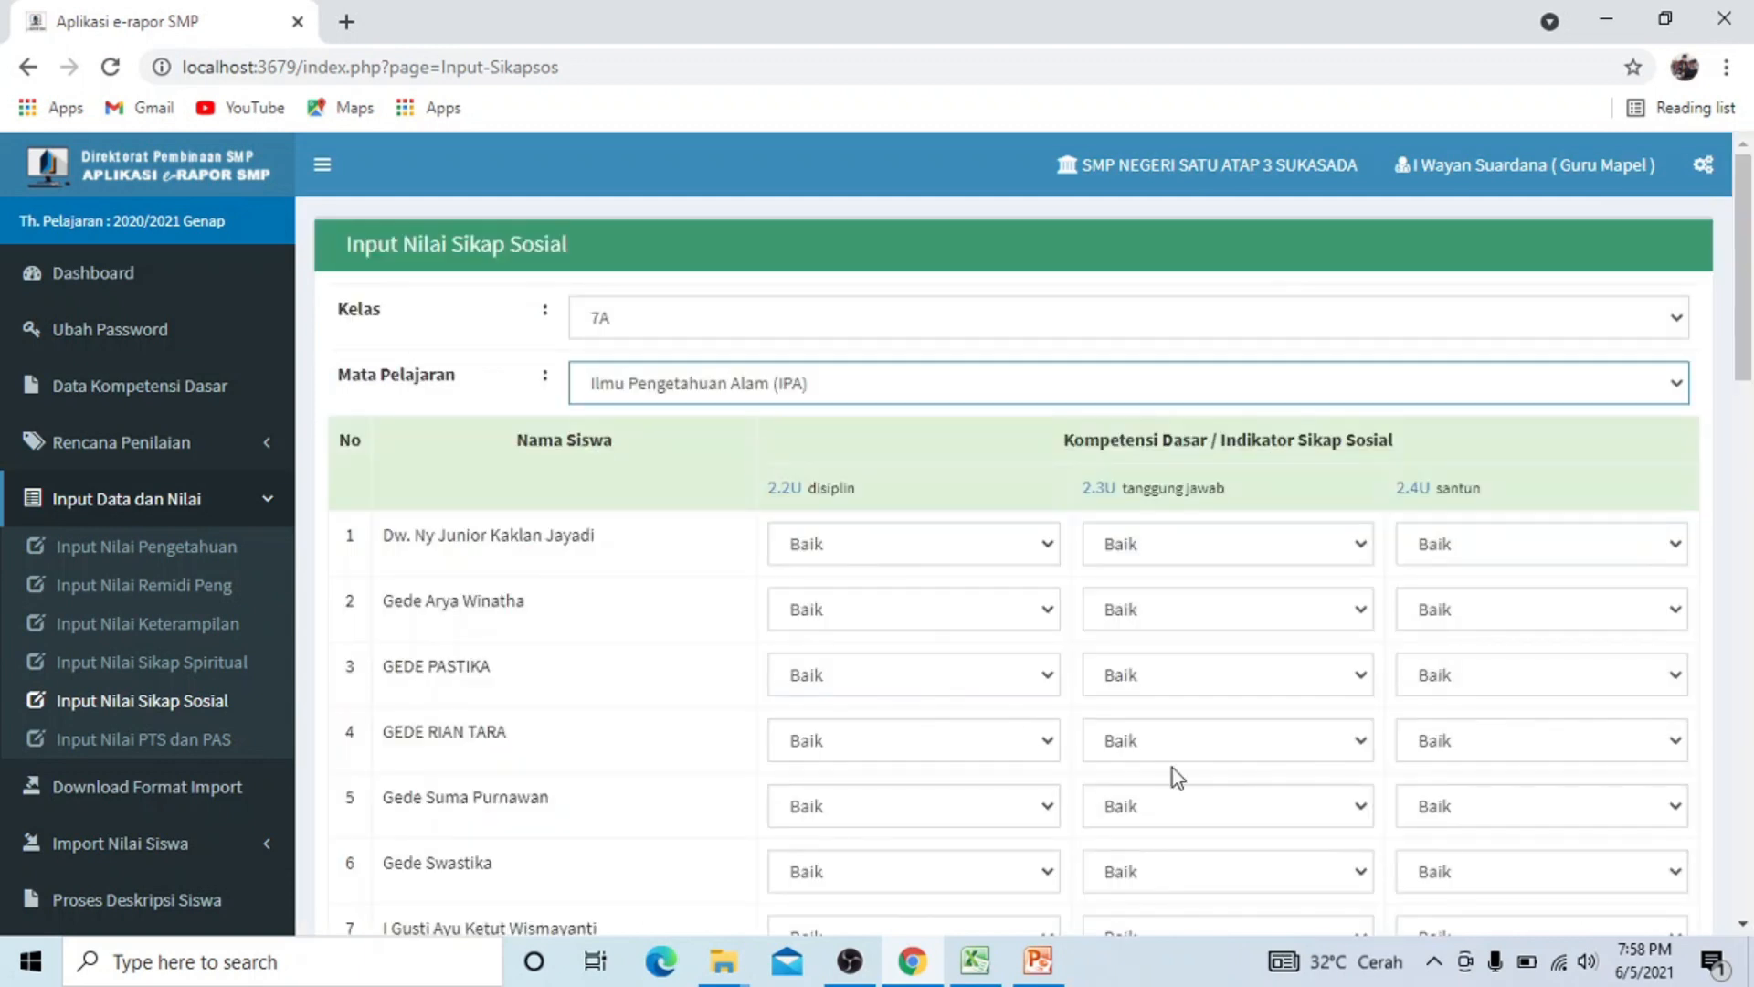
# Examine the disiplin, tanggung jawab and santun ratings across the class 7A social attitude list.
pyautogui.scroll(-1, 1179, 776)
pyautogui.scroll(-4, 1281, 673)
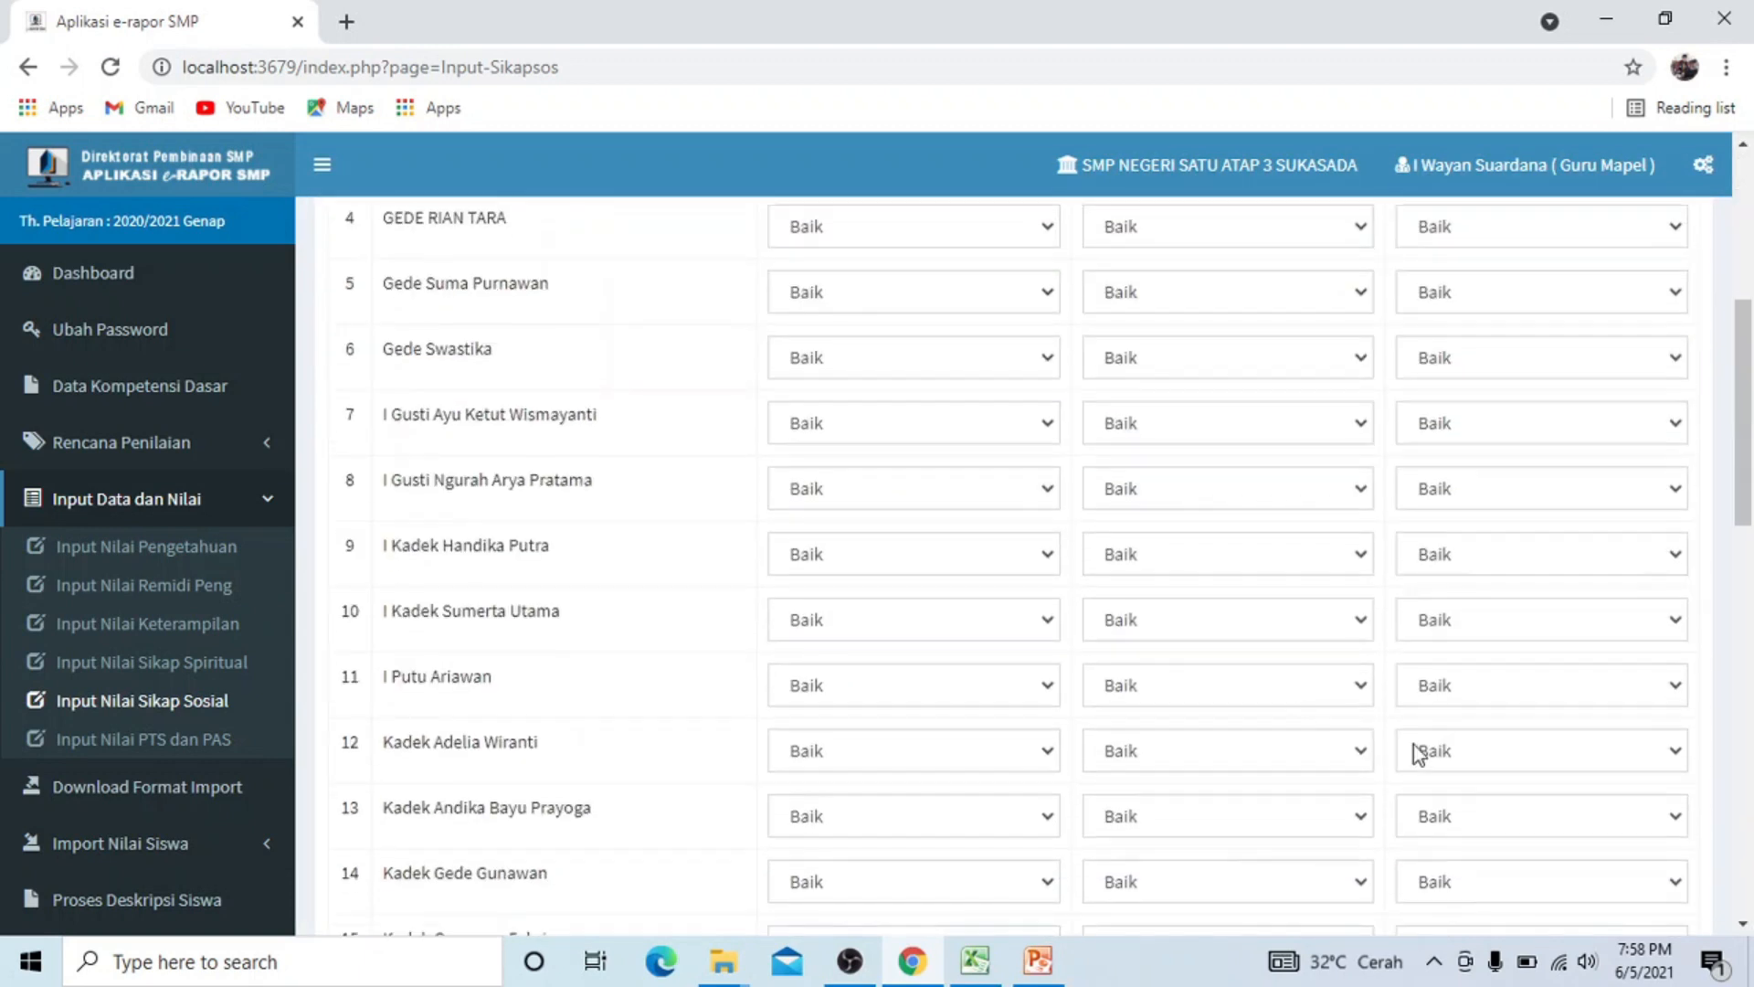
pyautogui.scroll(-12, 1418, 759)
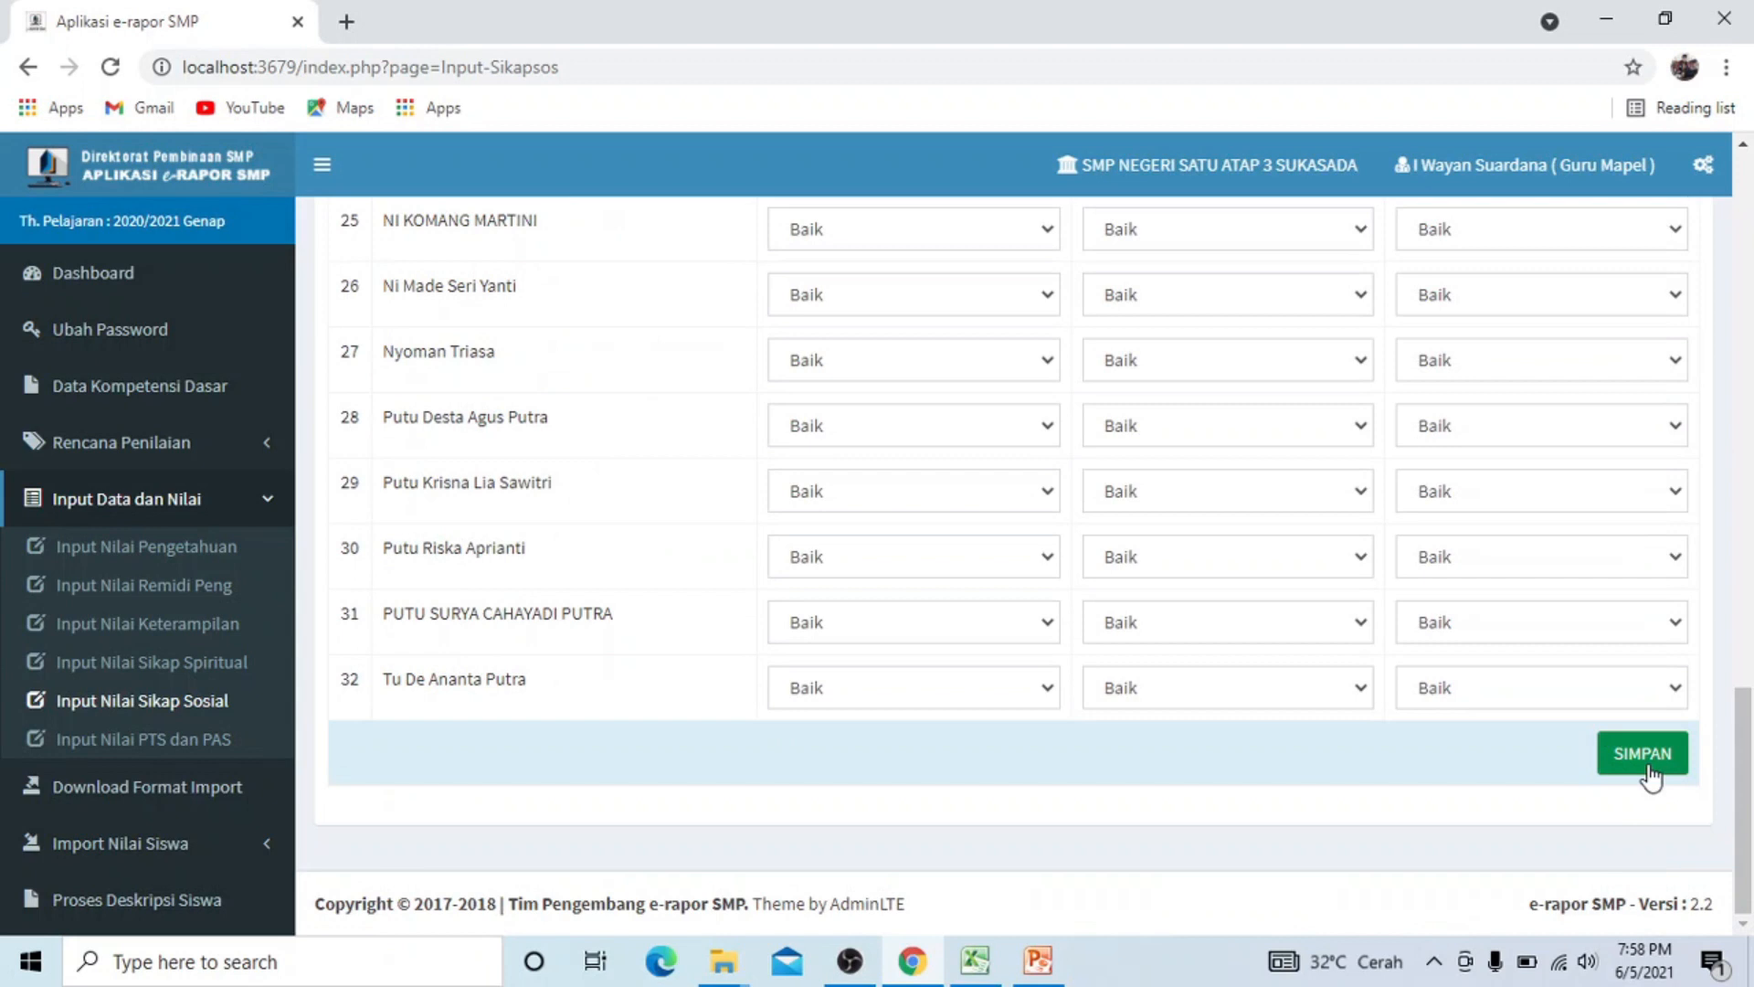
pyautogui.scroll(1, 971, 666)
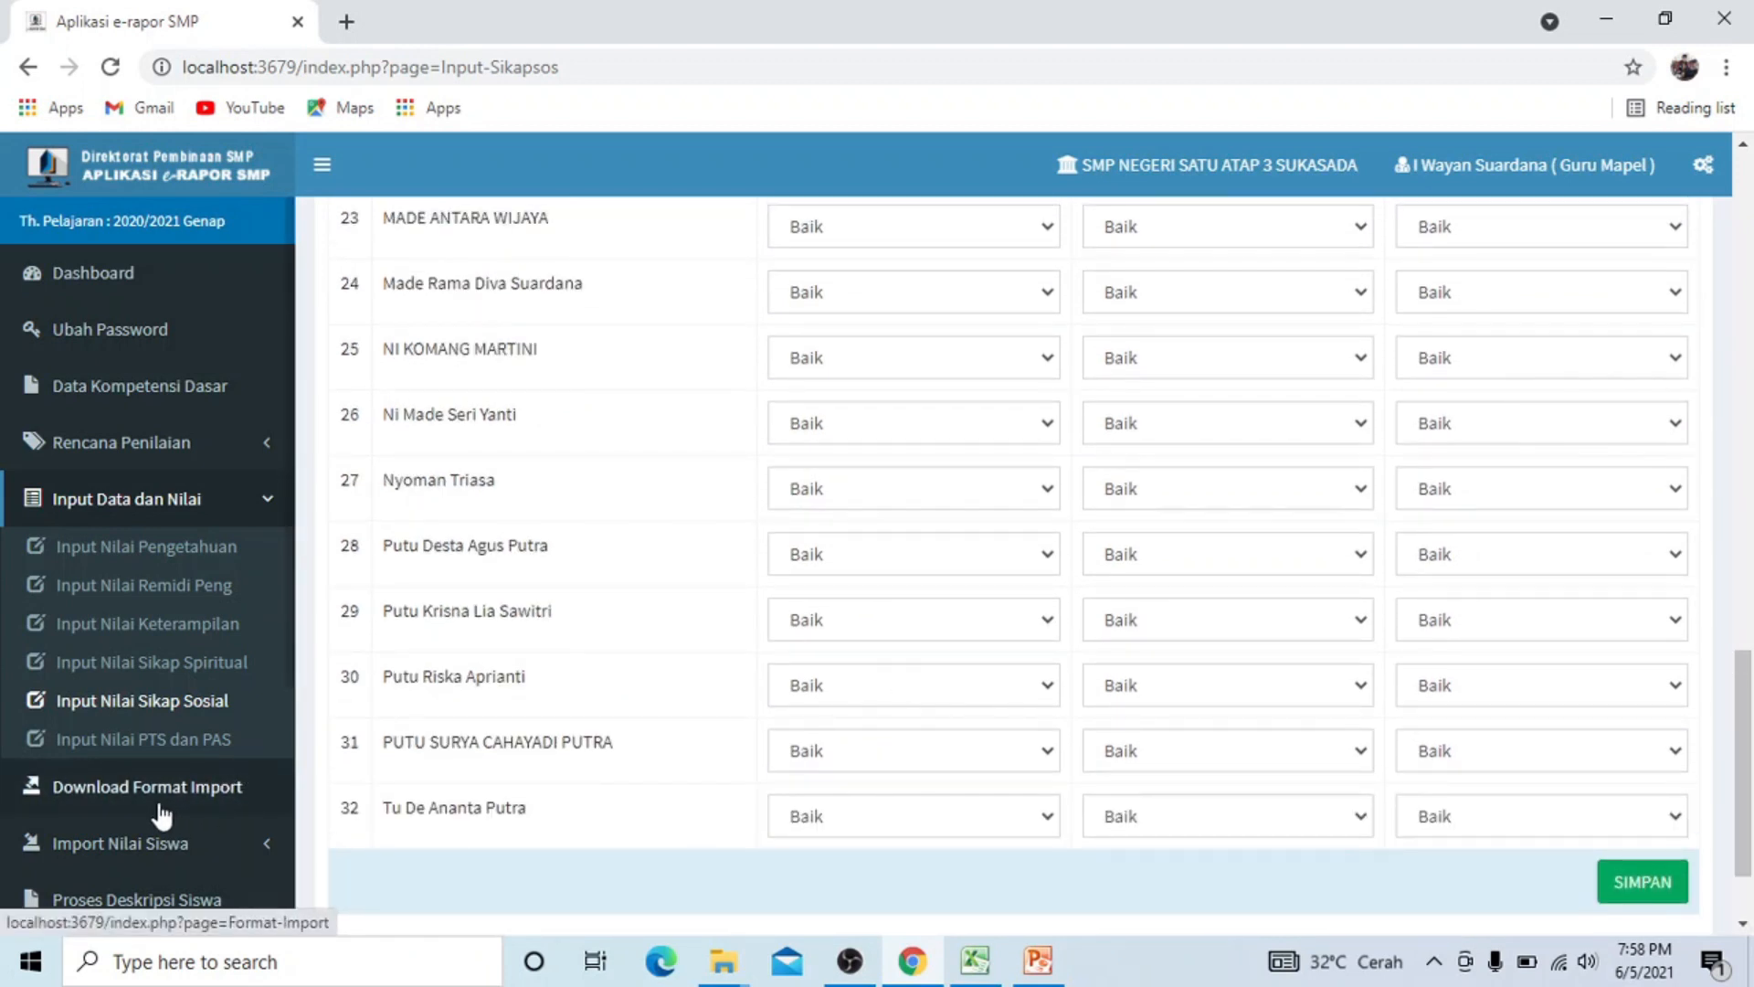
# Open Download Format Import and list the formats for class 7A, subject Ilmu Pengetahuan Alam (IPA).
pyautogui.click(159, 791)
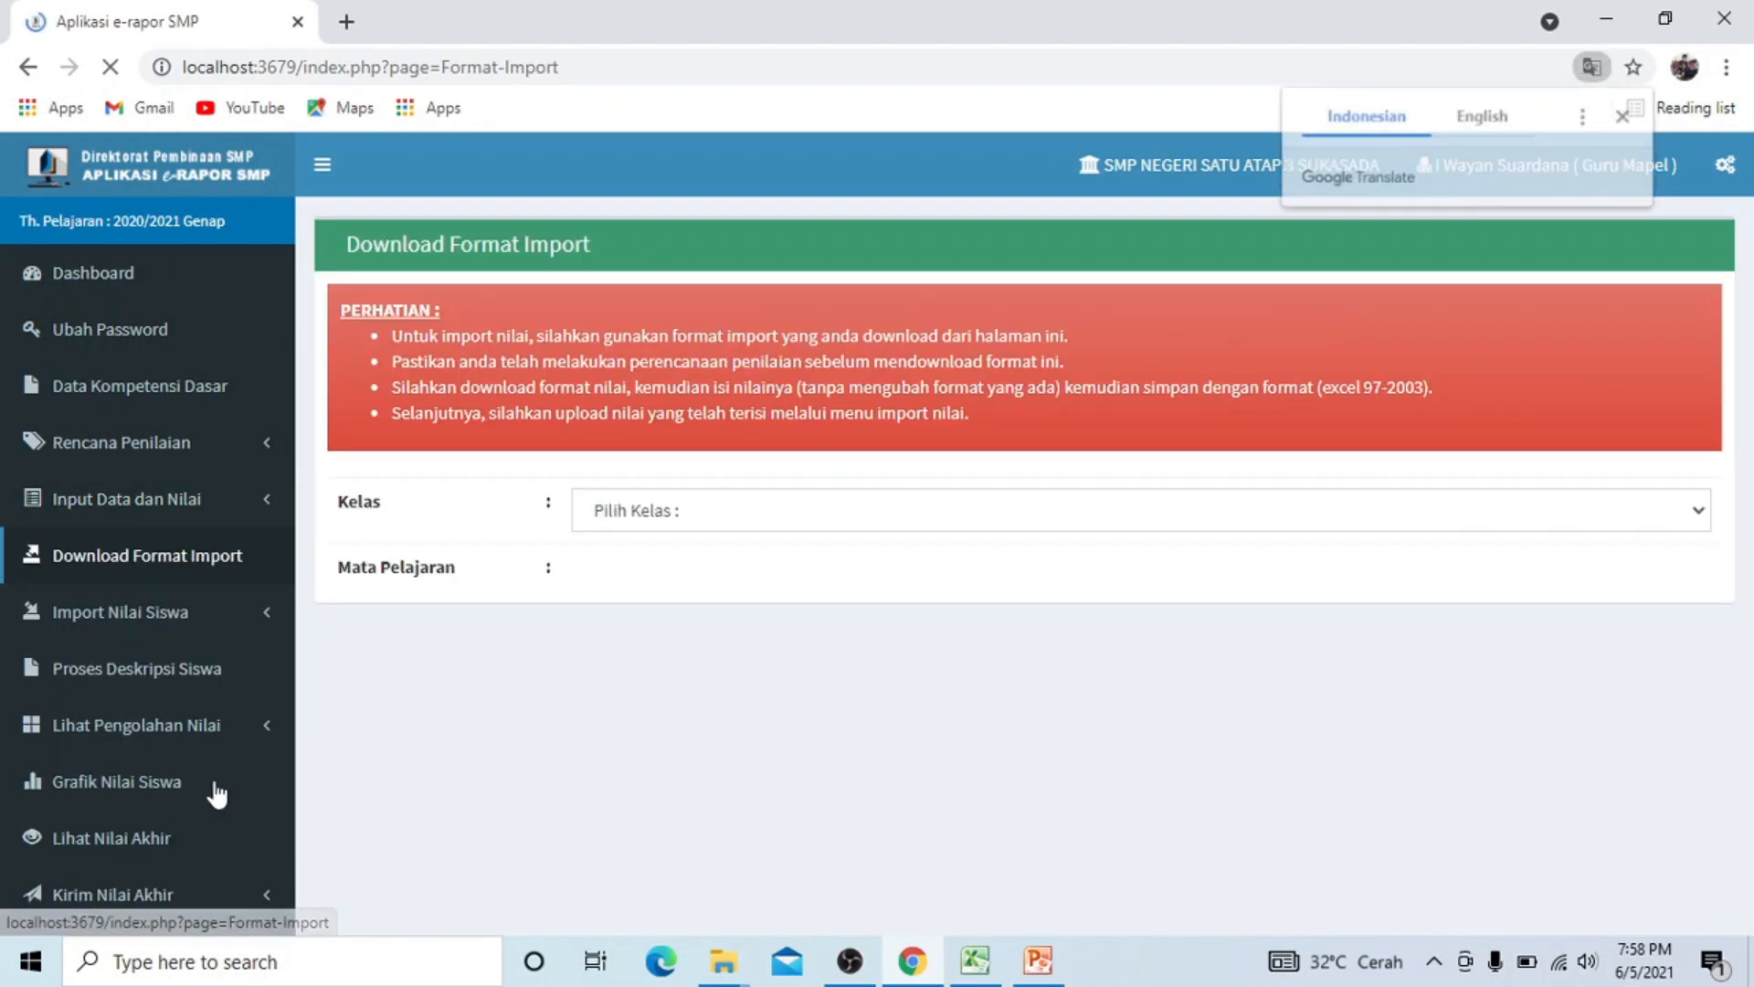
pyautogui.click(721, 512)
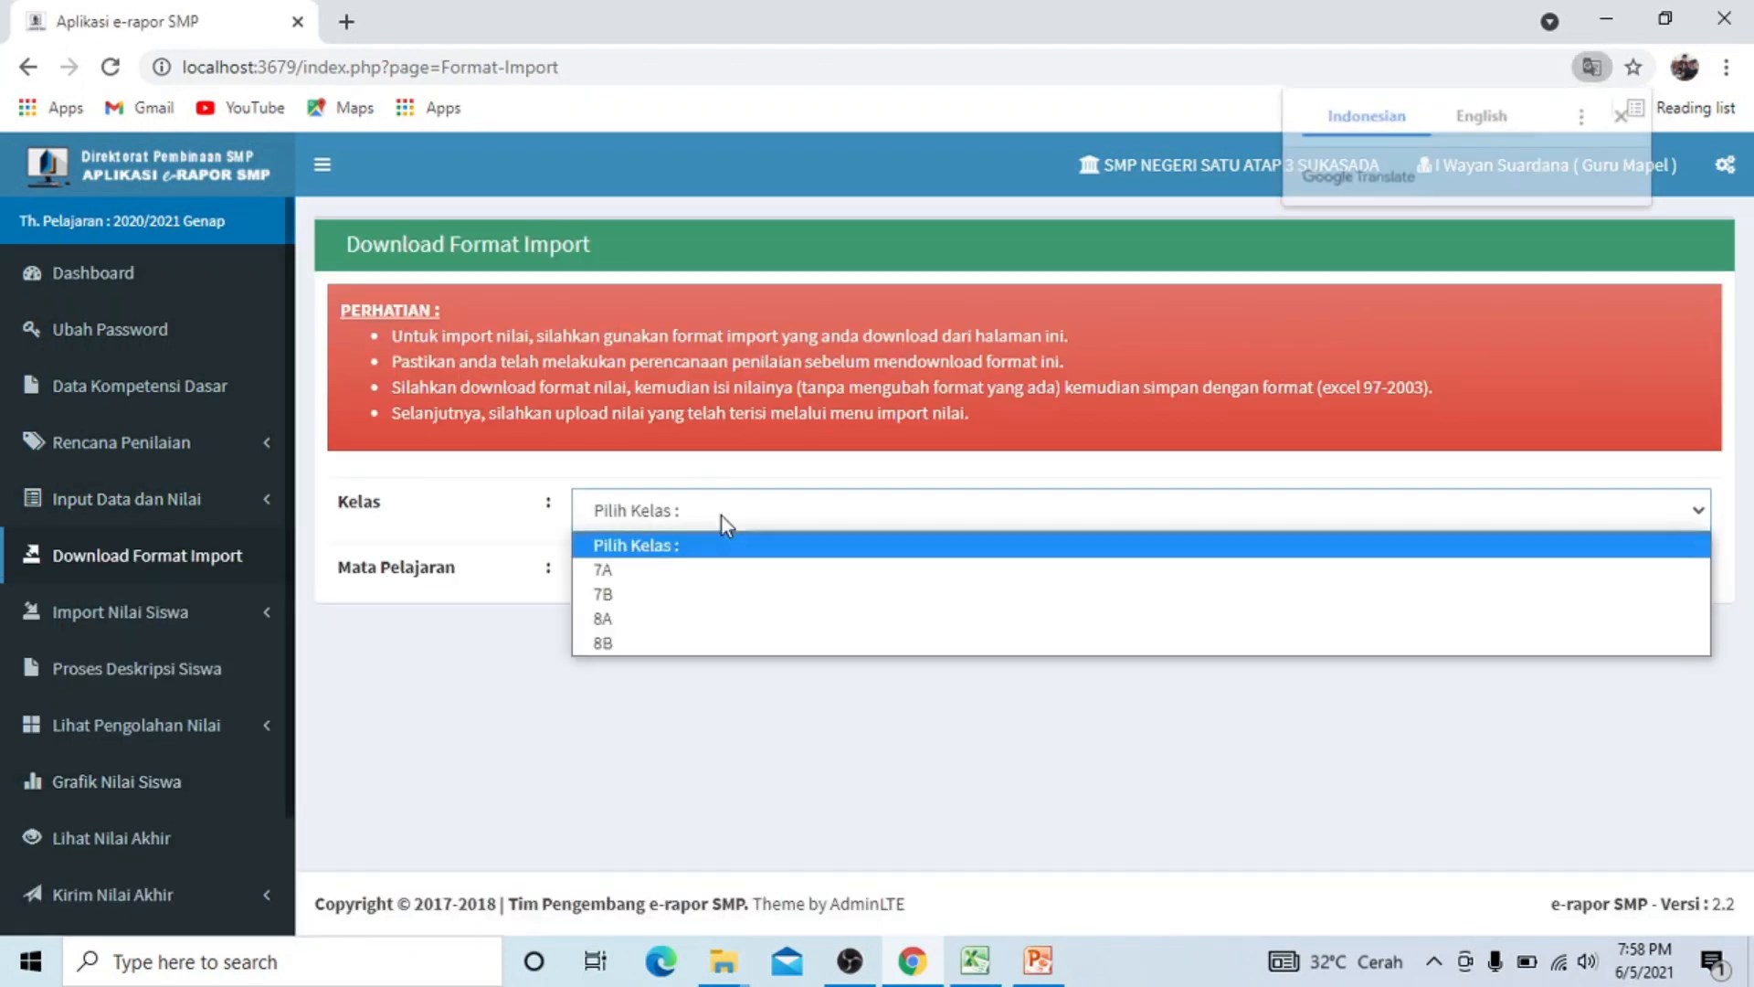
pyautogui.click(702, 570)
pyautogui.click(704, 566)
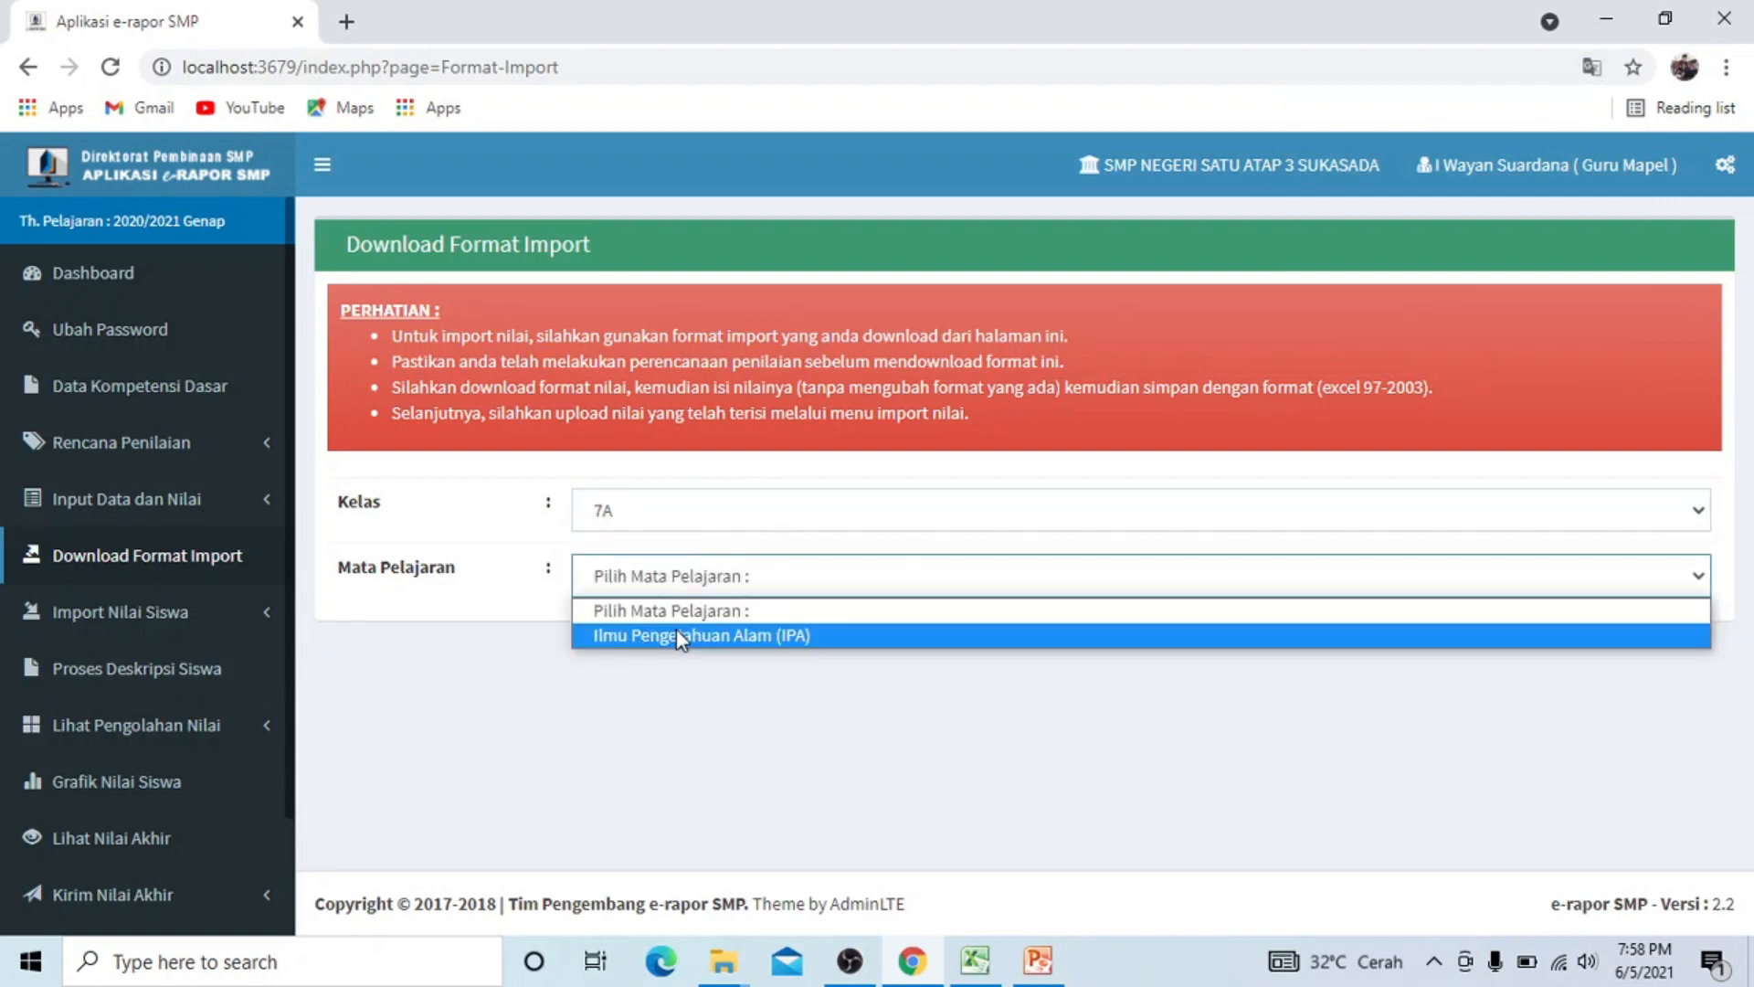
pyautogui.click(678, 631)
pyautogui.scroll(-3, 781, 766)
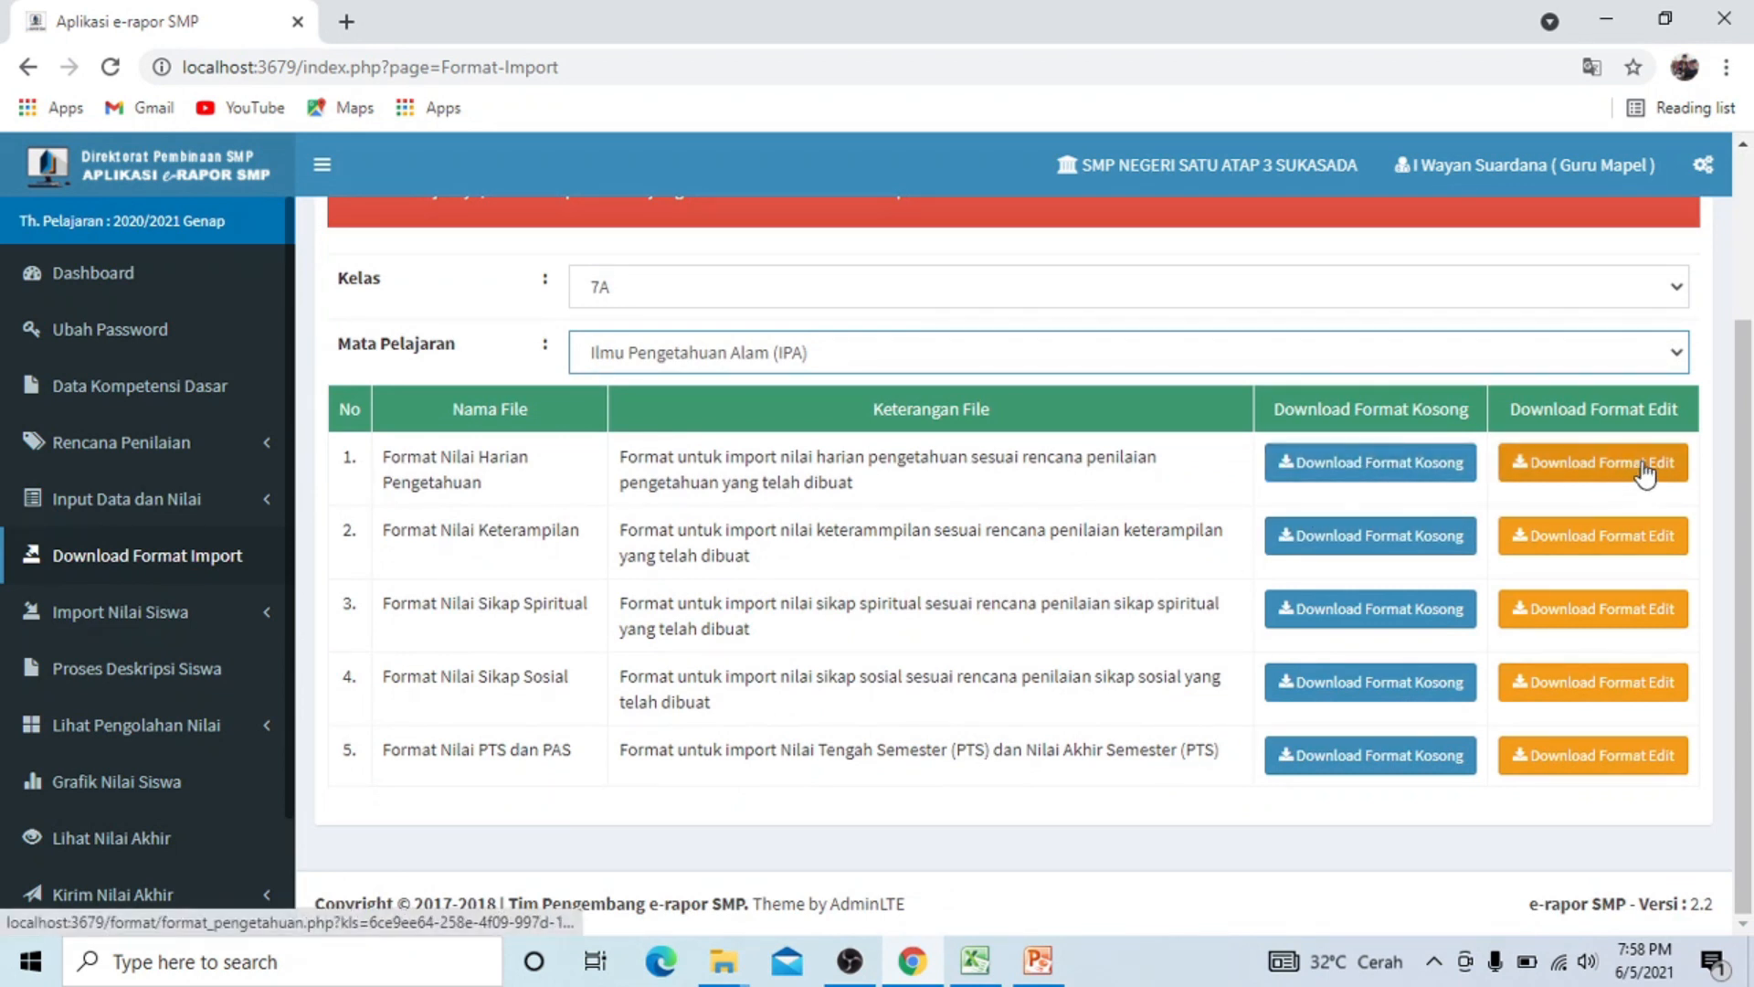
# Download the blank Format Nilai Harian Pengetahuan, locate it in its folder and open it in Excel.
pyautogui.click(1370, 468)
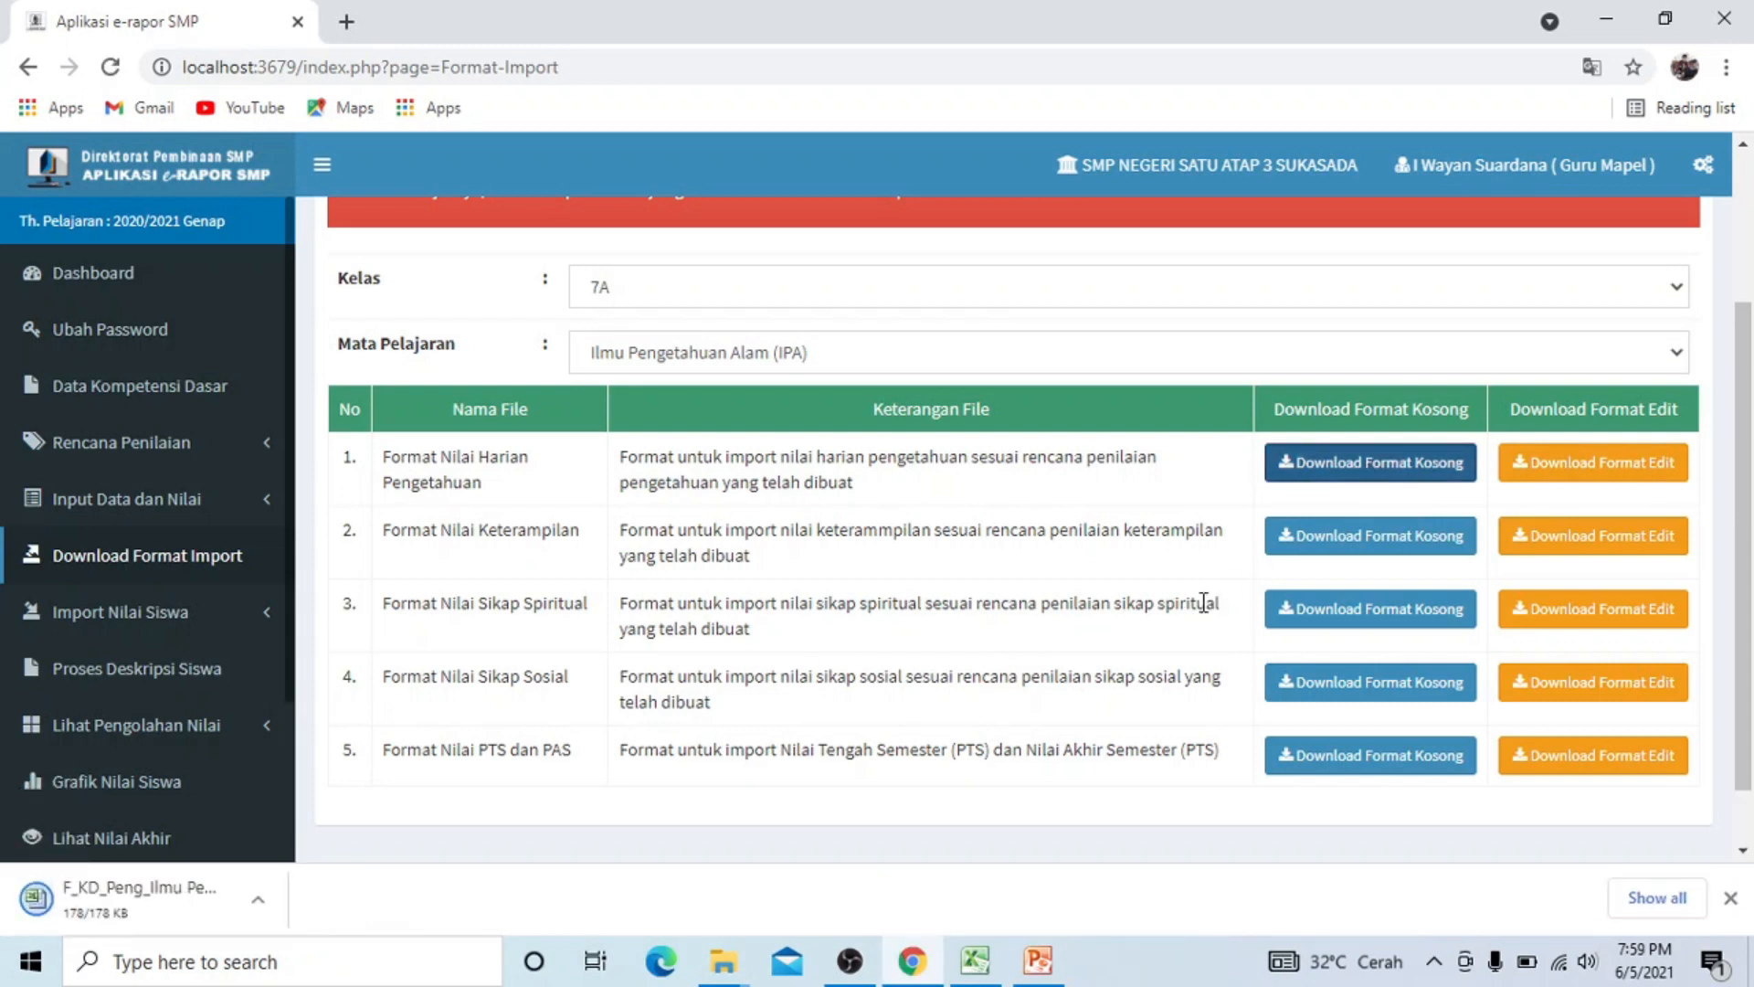
pyautogui.click(276, 906)
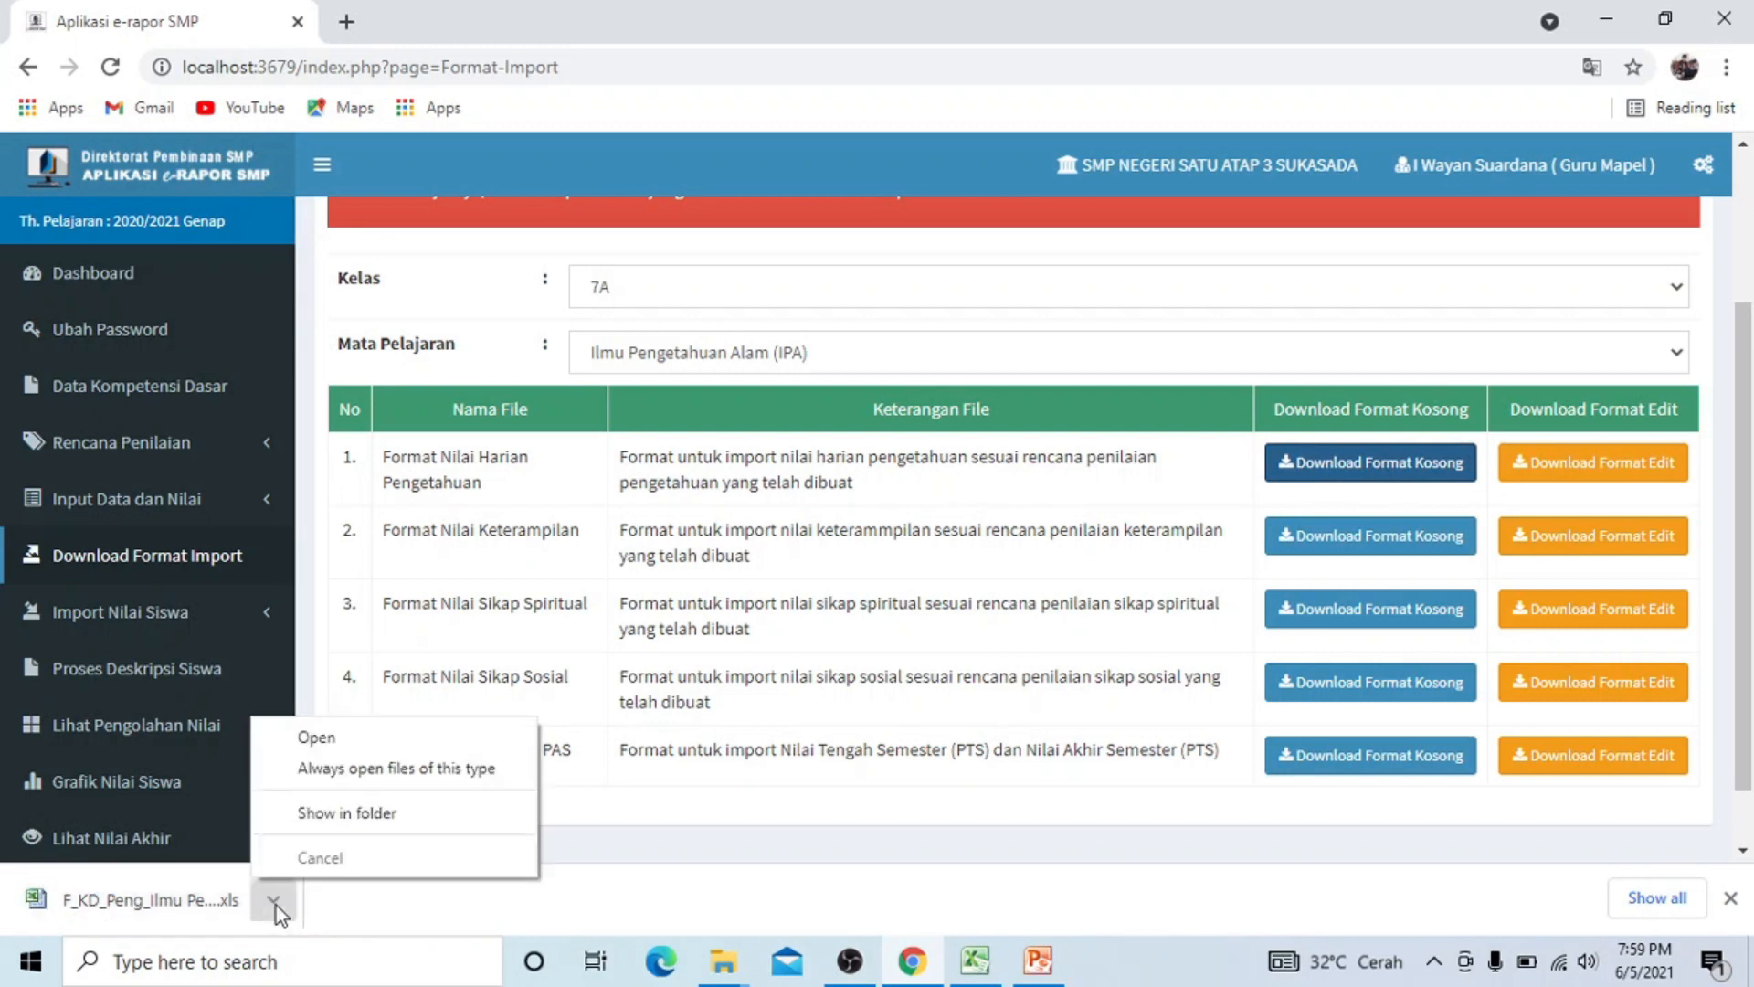
pyautogui.click(311, 814)
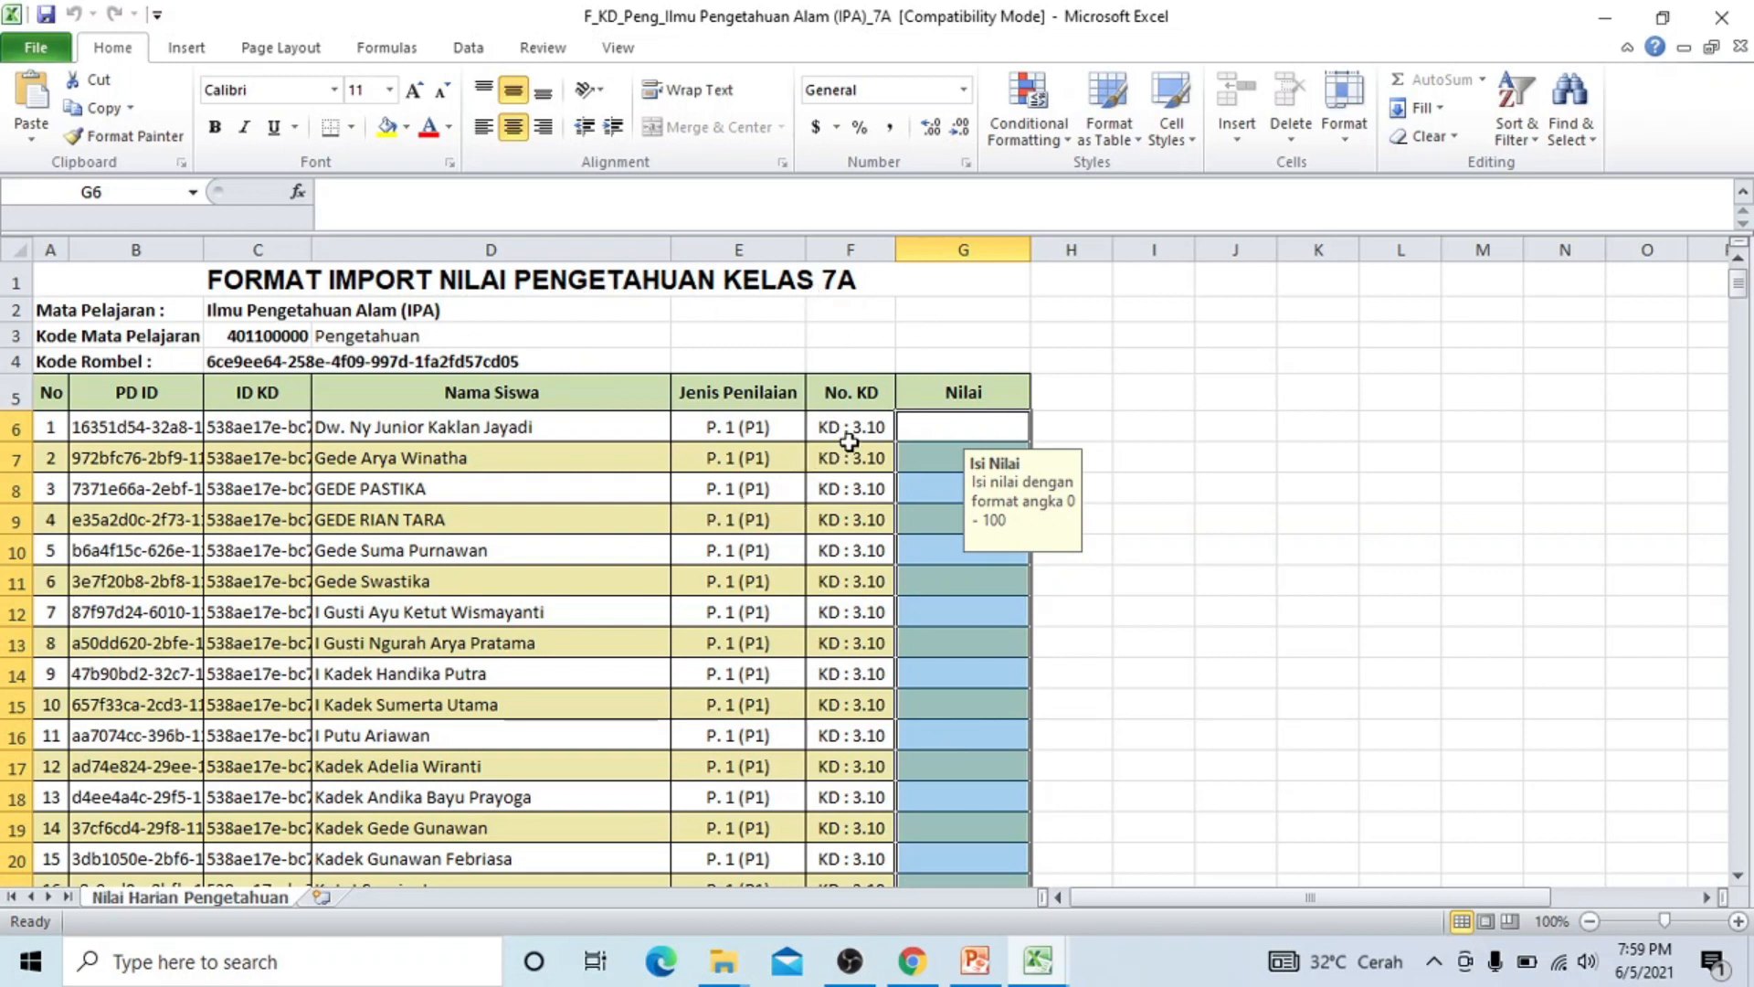
# Examine how the knowledge import sheet lists the students by Jenis Penilaian and No. KD beside the Nilai column.
pyautogui.scroll(-1, 855, 508)
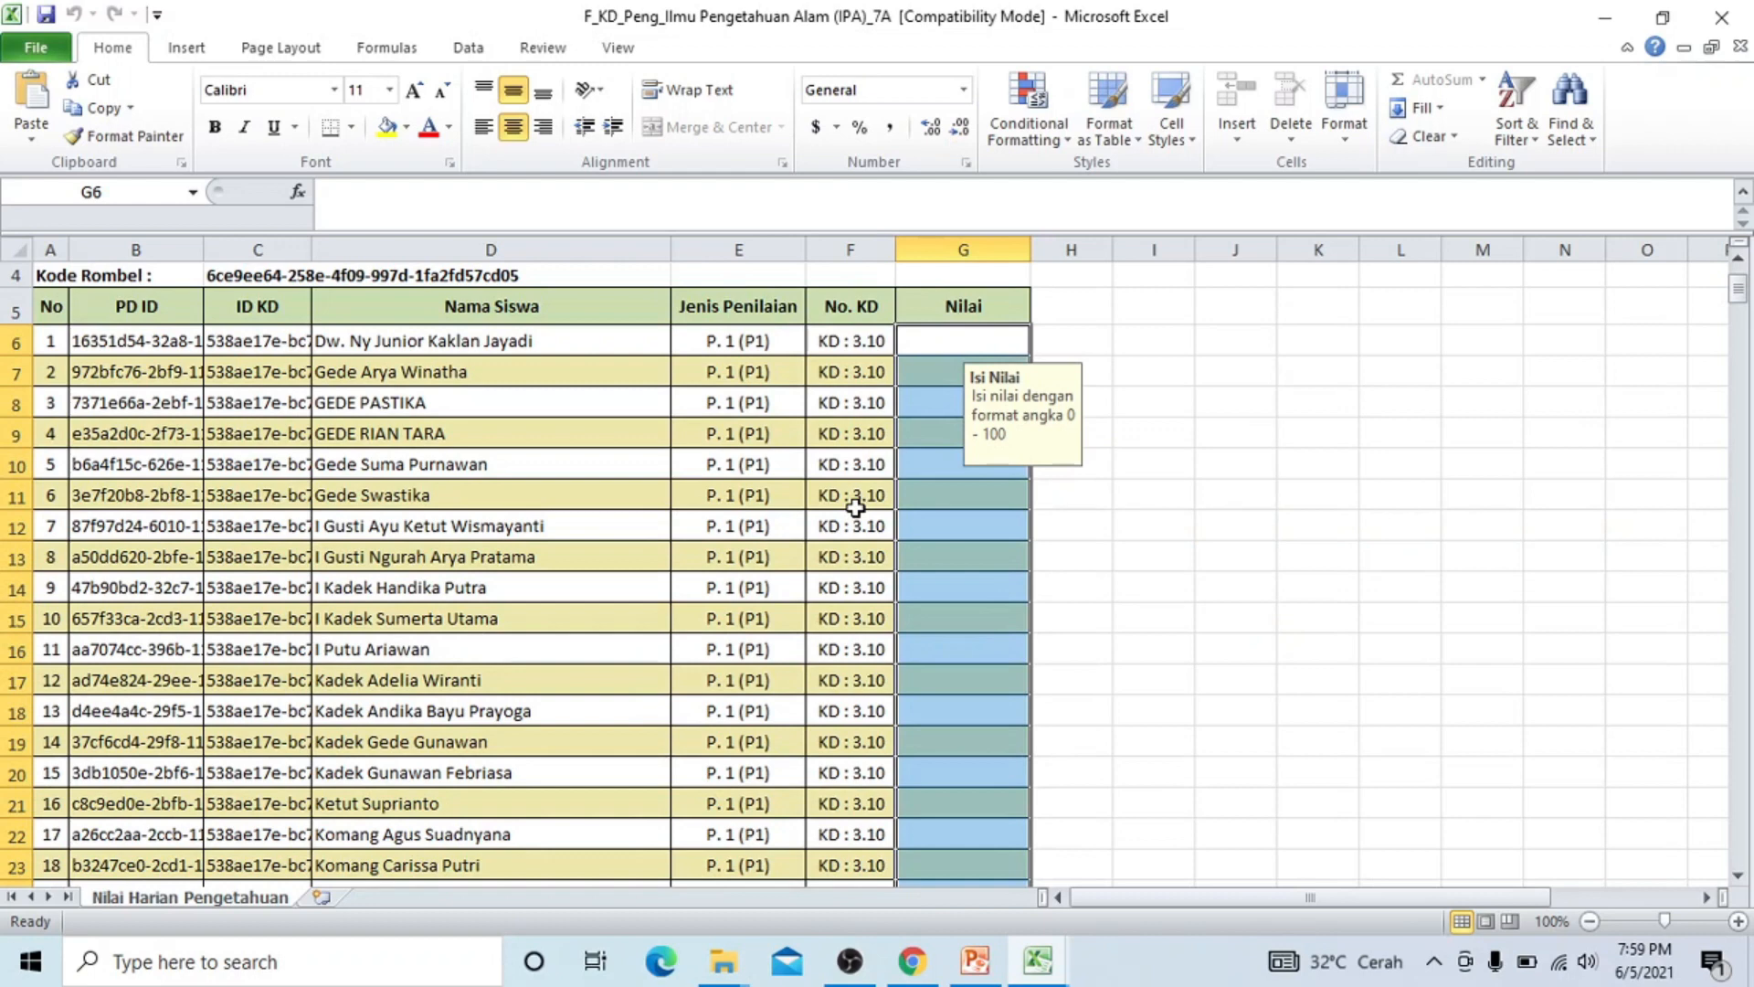
pyautogui.scroll(-20, 855, 508)
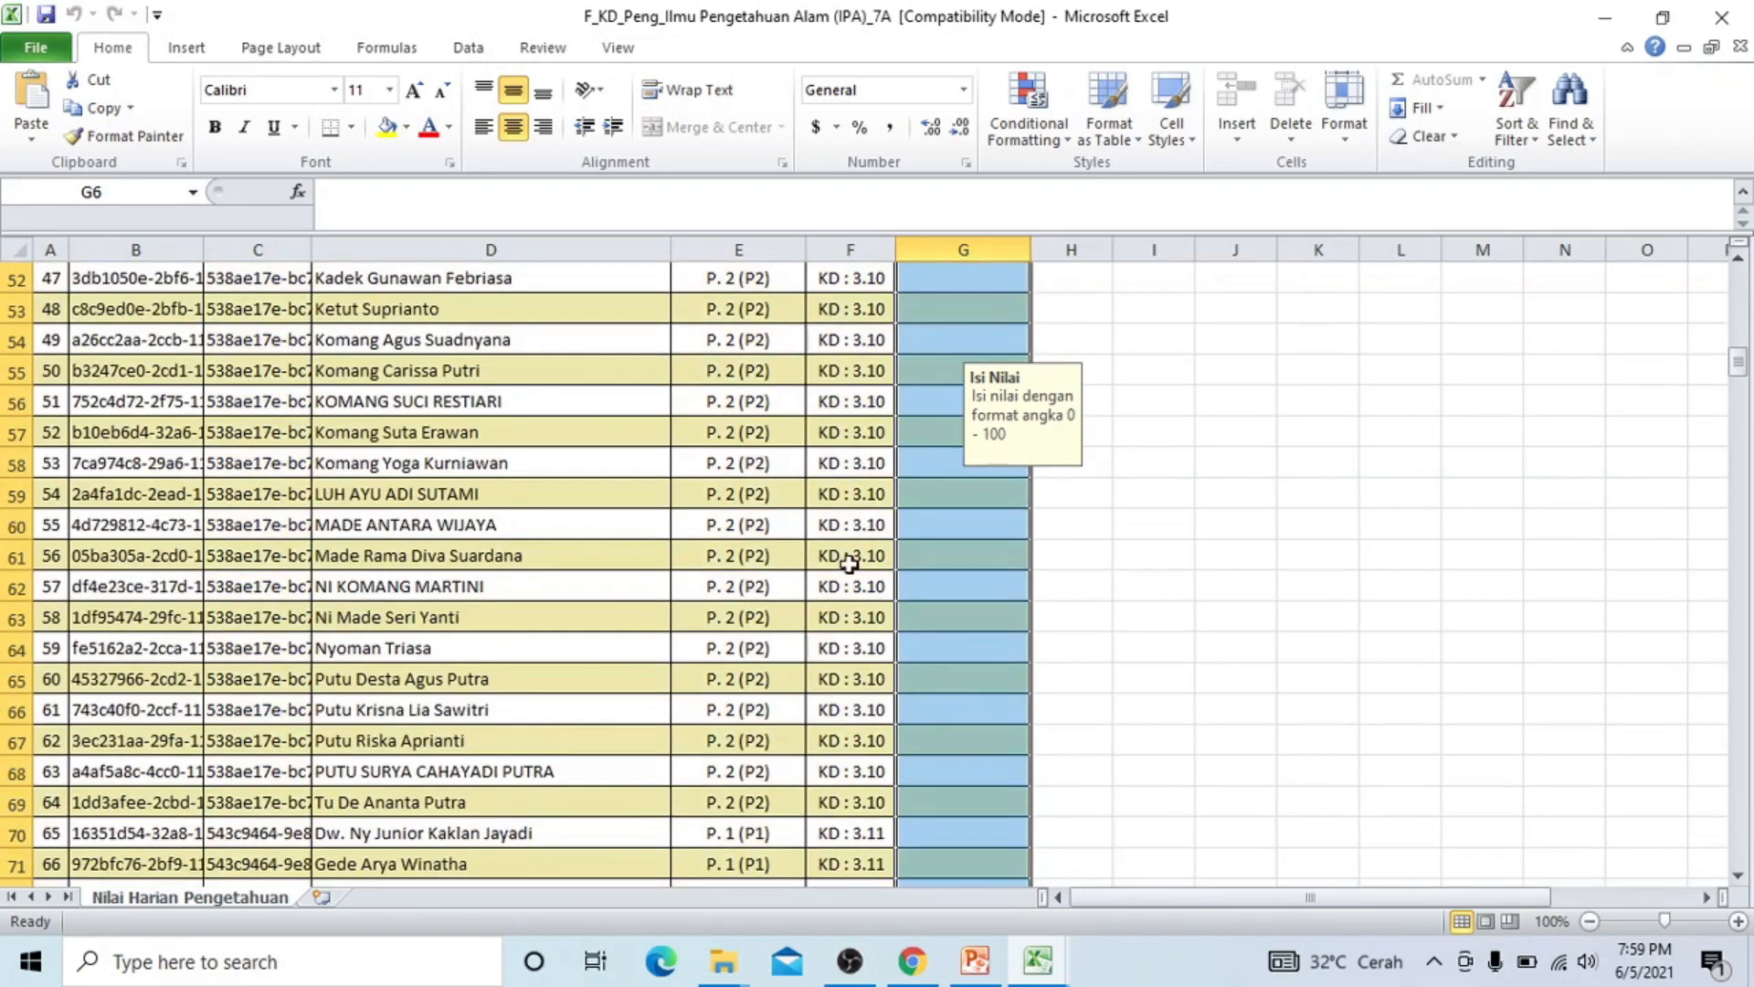
pyautogui.scroll(19, 850, 734)
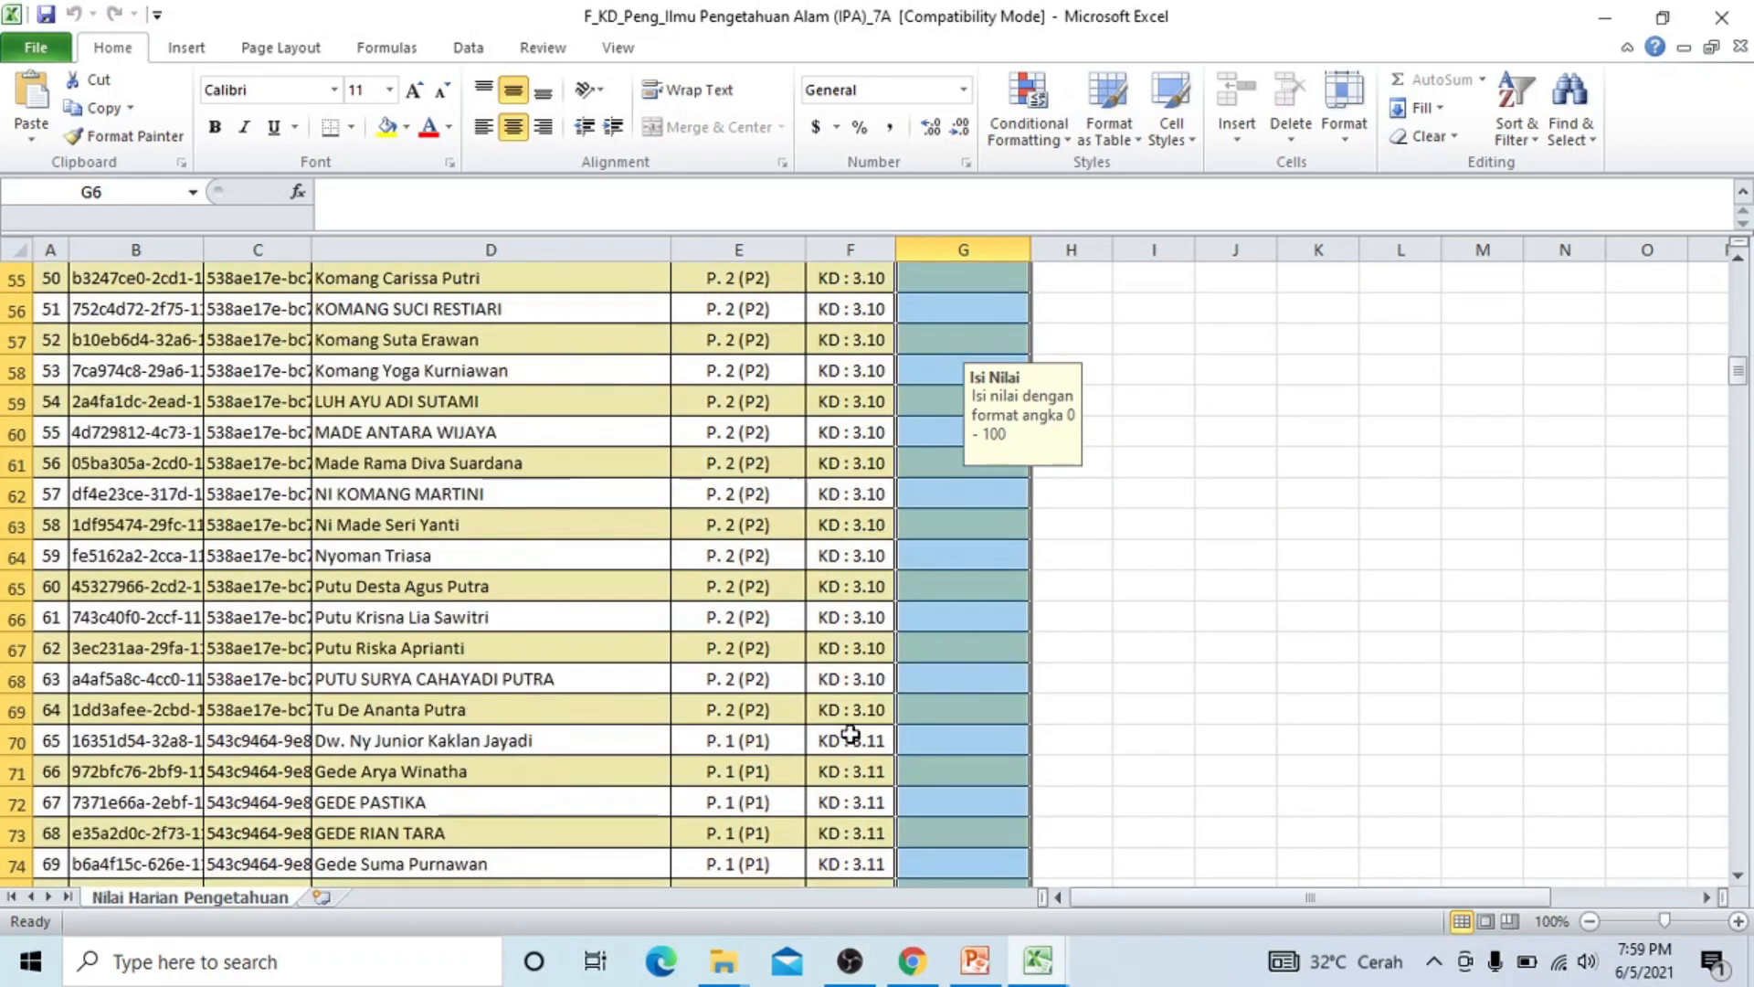
pyautogui.scroll(3, 909, 410)
pyautogui.scroll(-20, 831, 560)
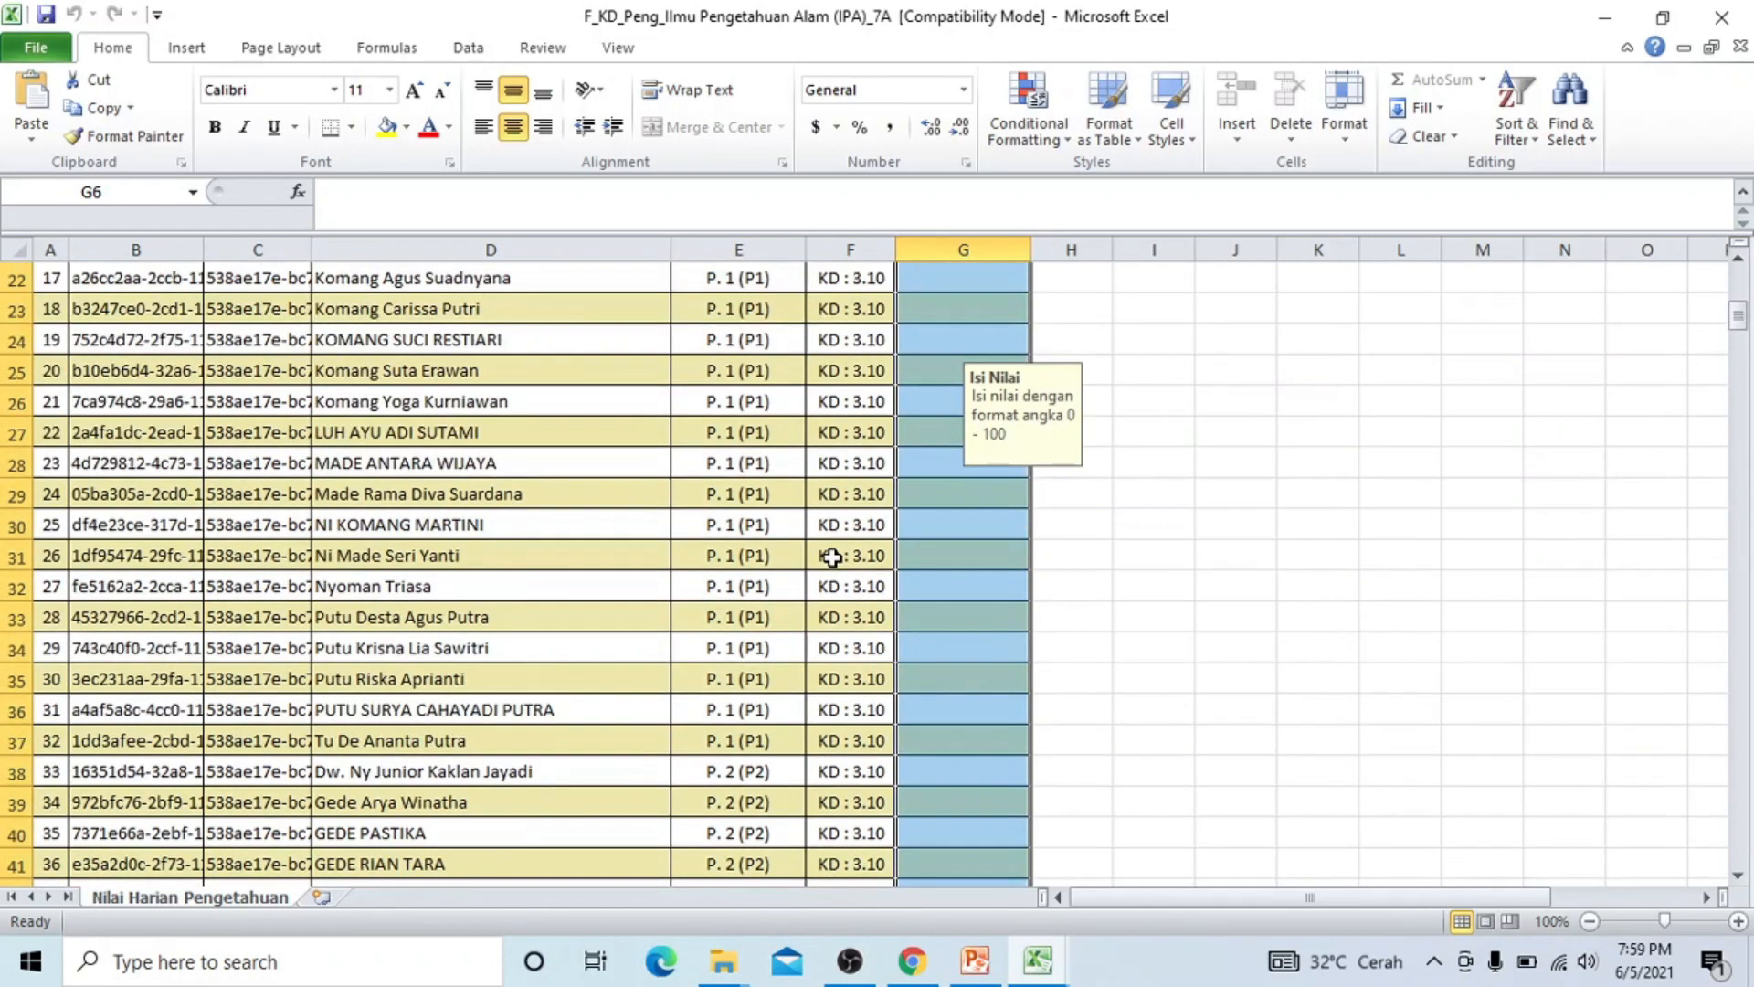
pyautogui.scroll(-18, 836, 642)
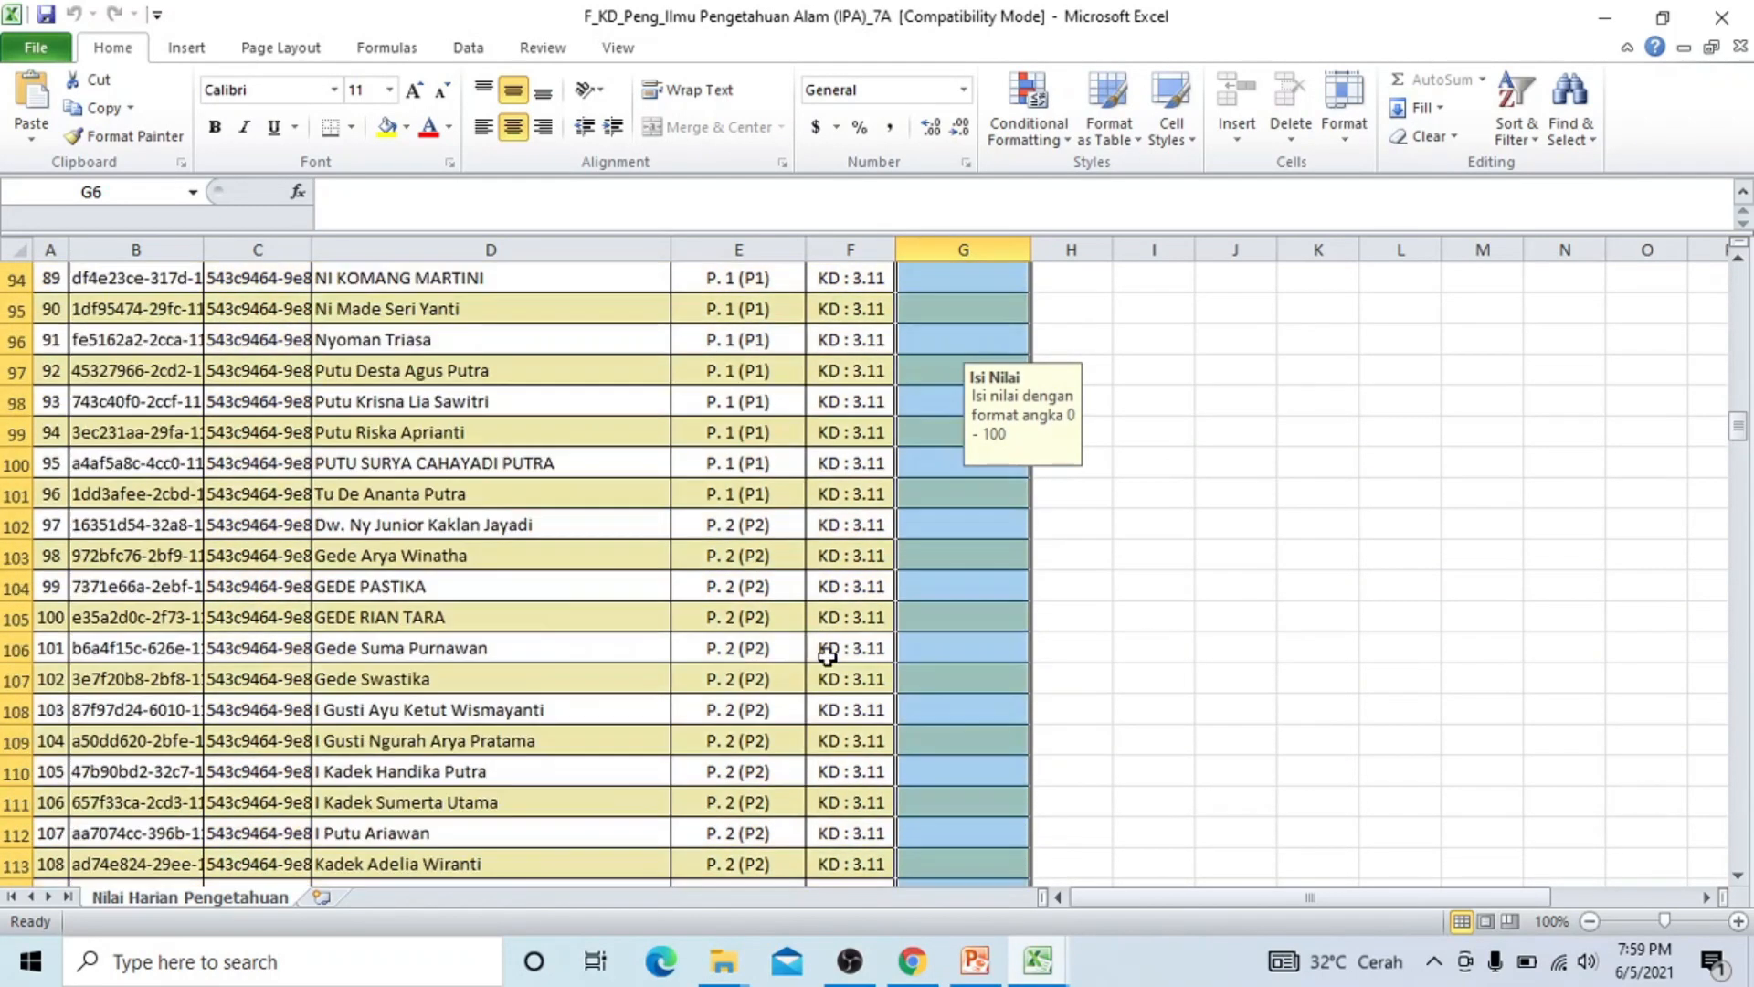
pyautogui.scroll(-5, 823, 662)
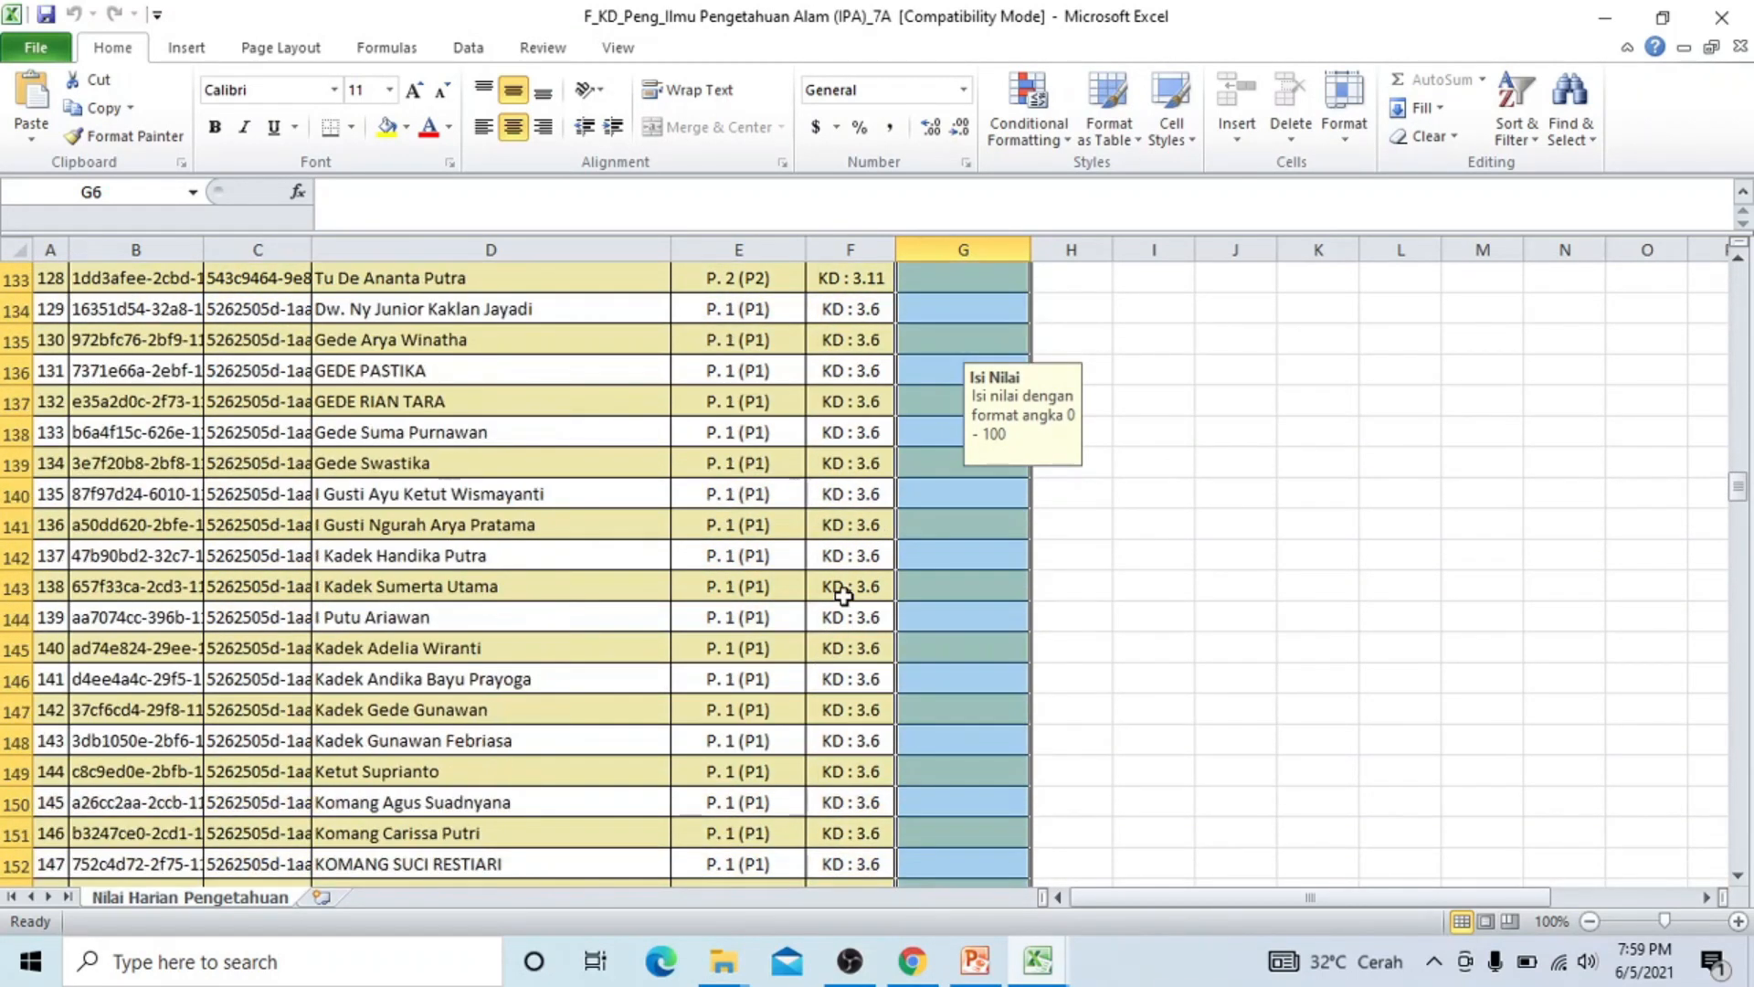
pyautogui.scroll(20, 965, 810)
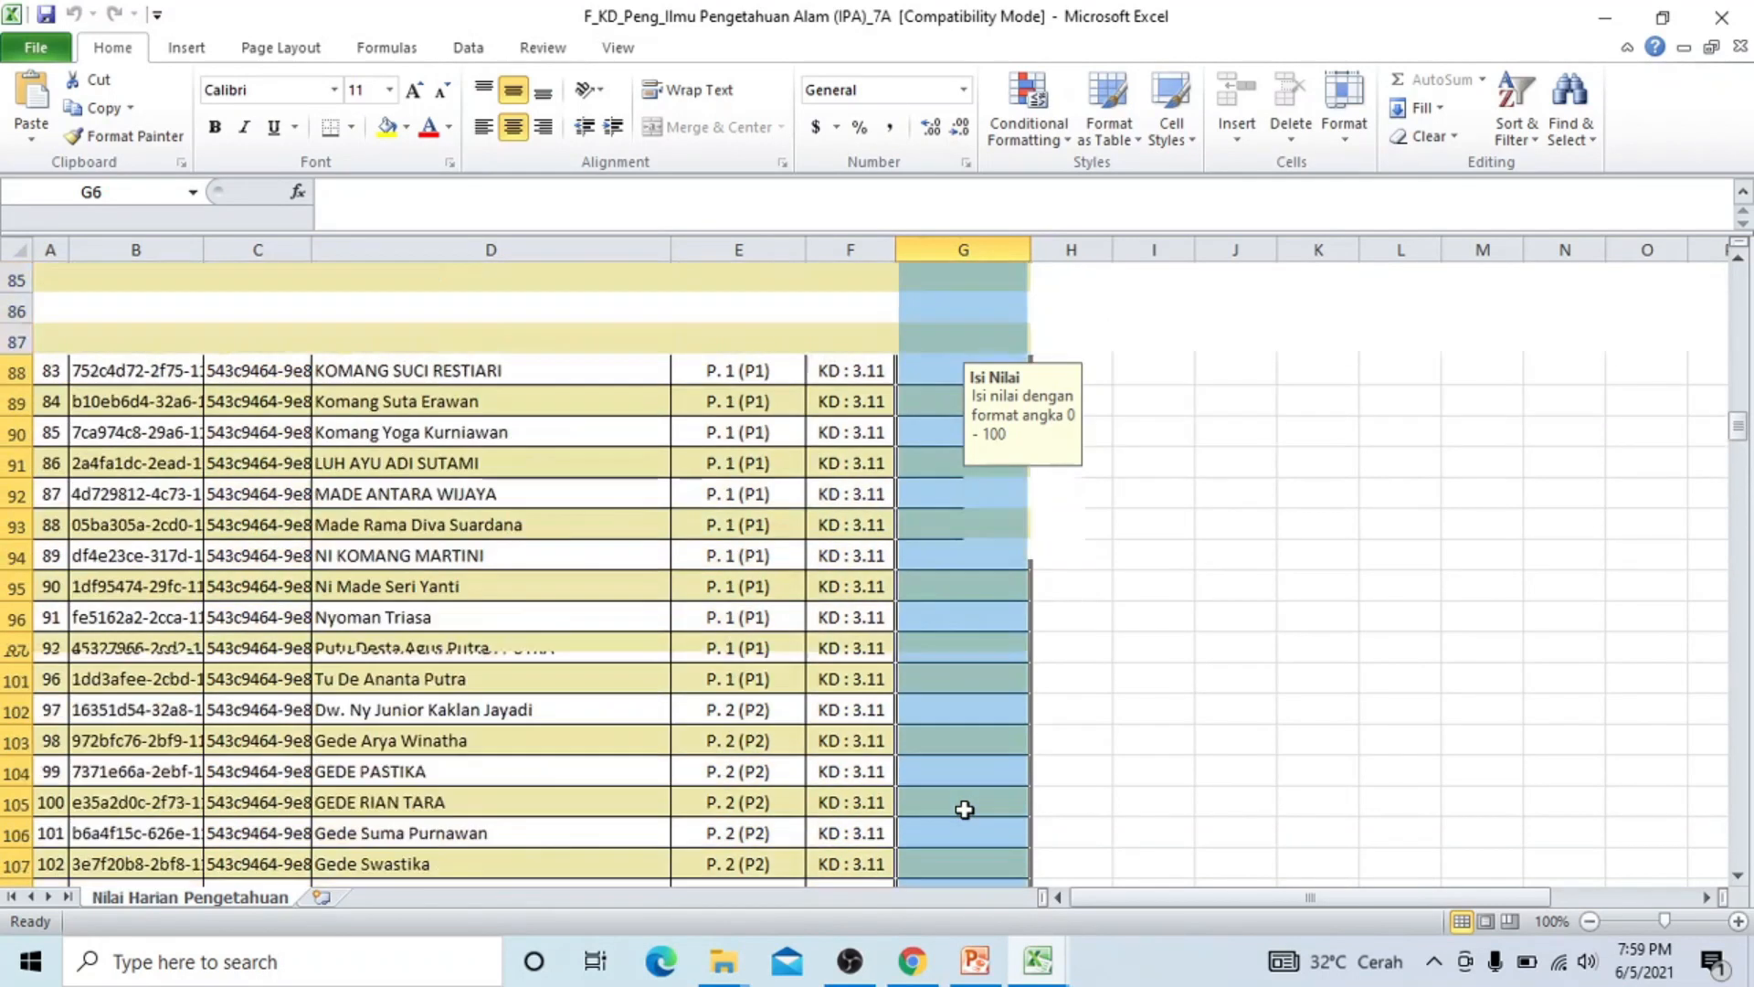
pyautogui.scroll(10, 965, 807)
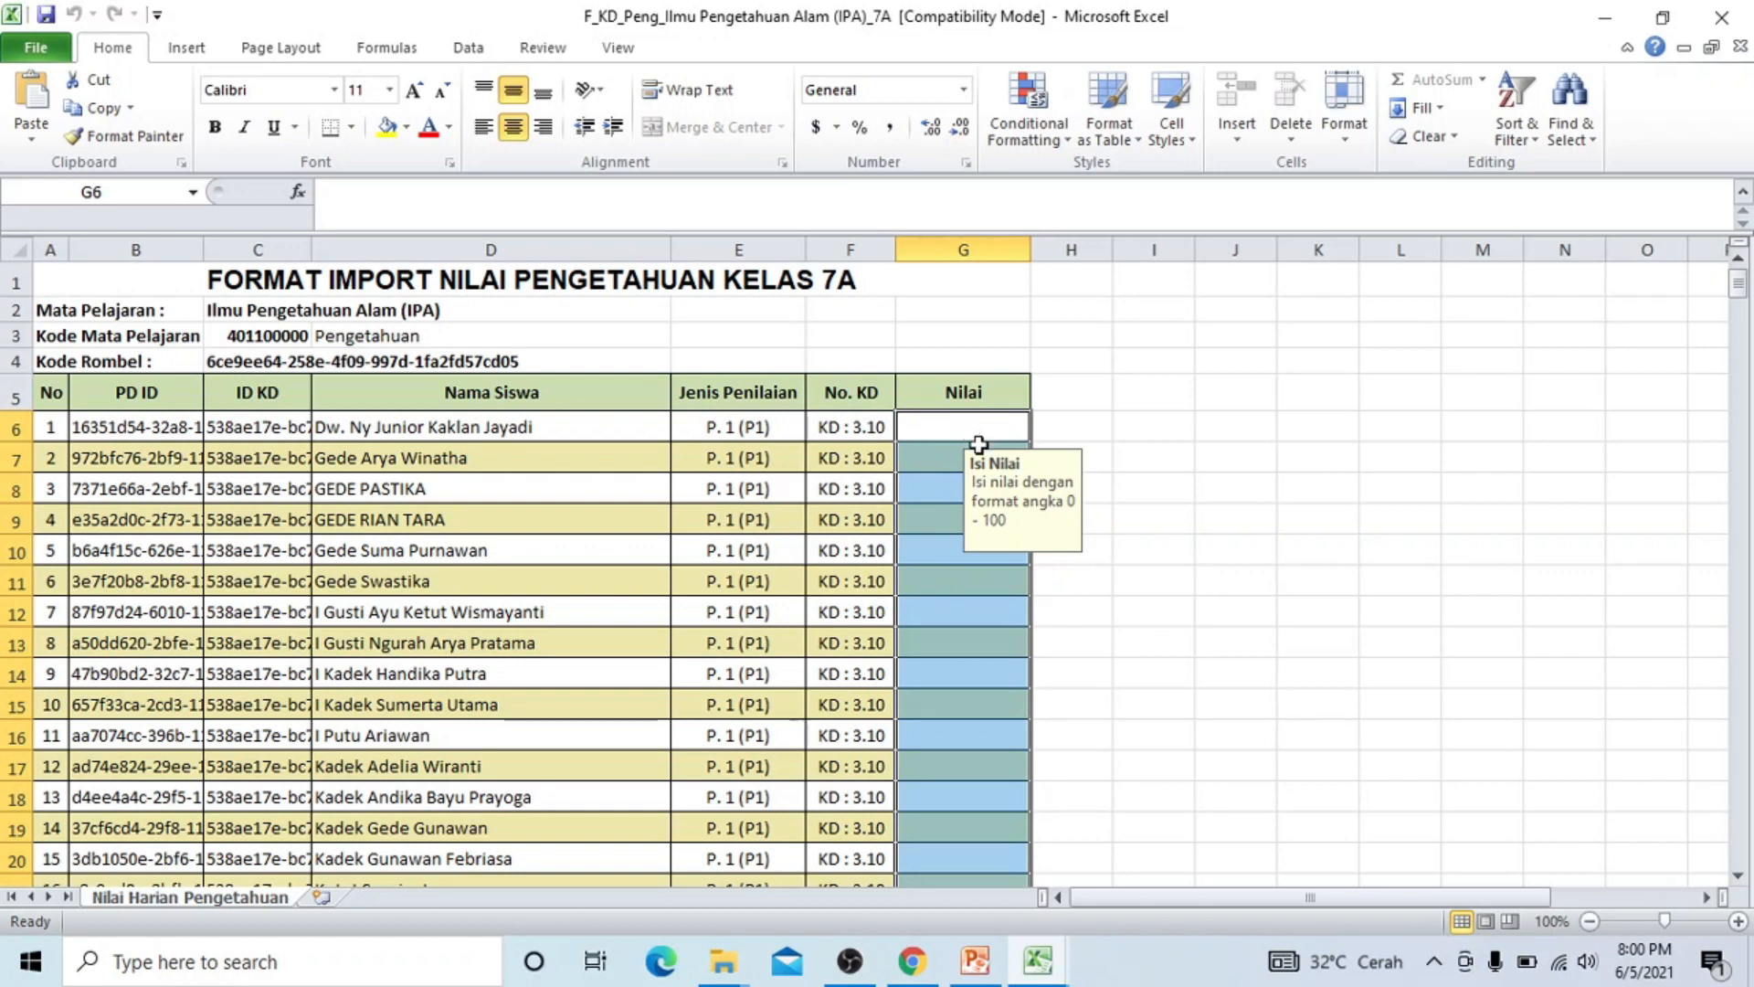
# Examine the P. 1 and P. 2 row blocks for KD 3.10, marking row 37, and the start of KD 3.11.
pyautogui.scroll(-4, 940, 606)
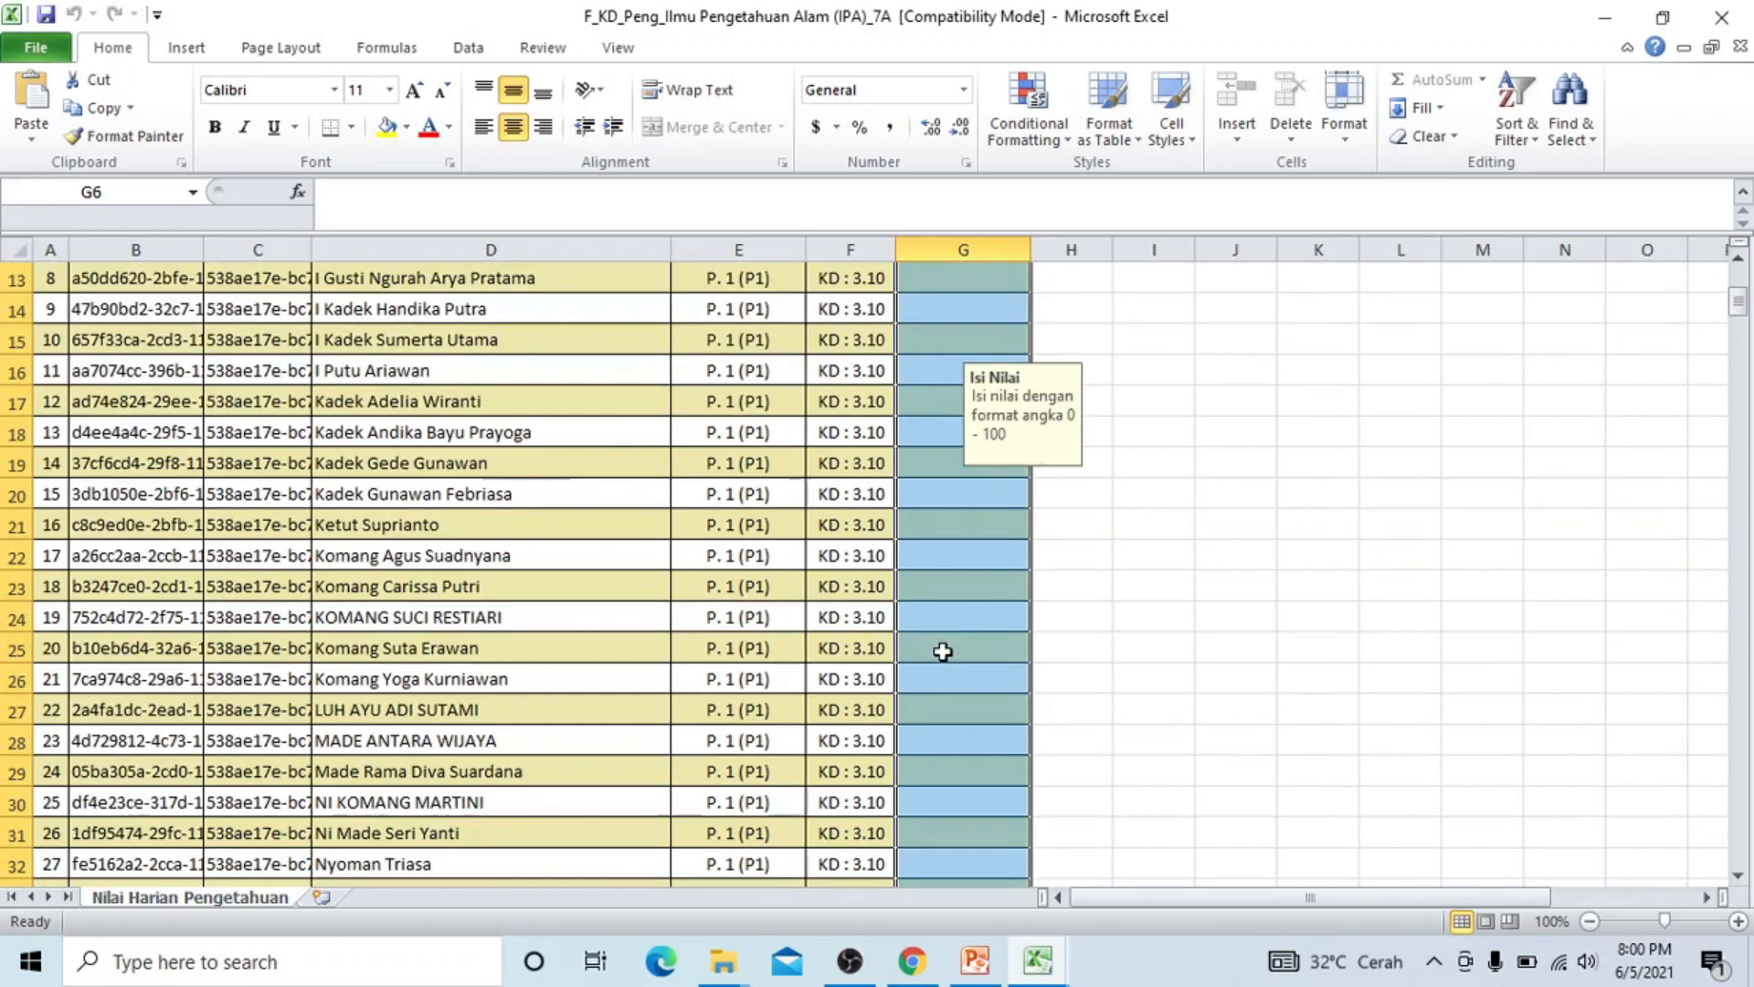
pyautogui.scroll(-5, 947, 610)
pyautogui.scroll(-4, 947, 610)
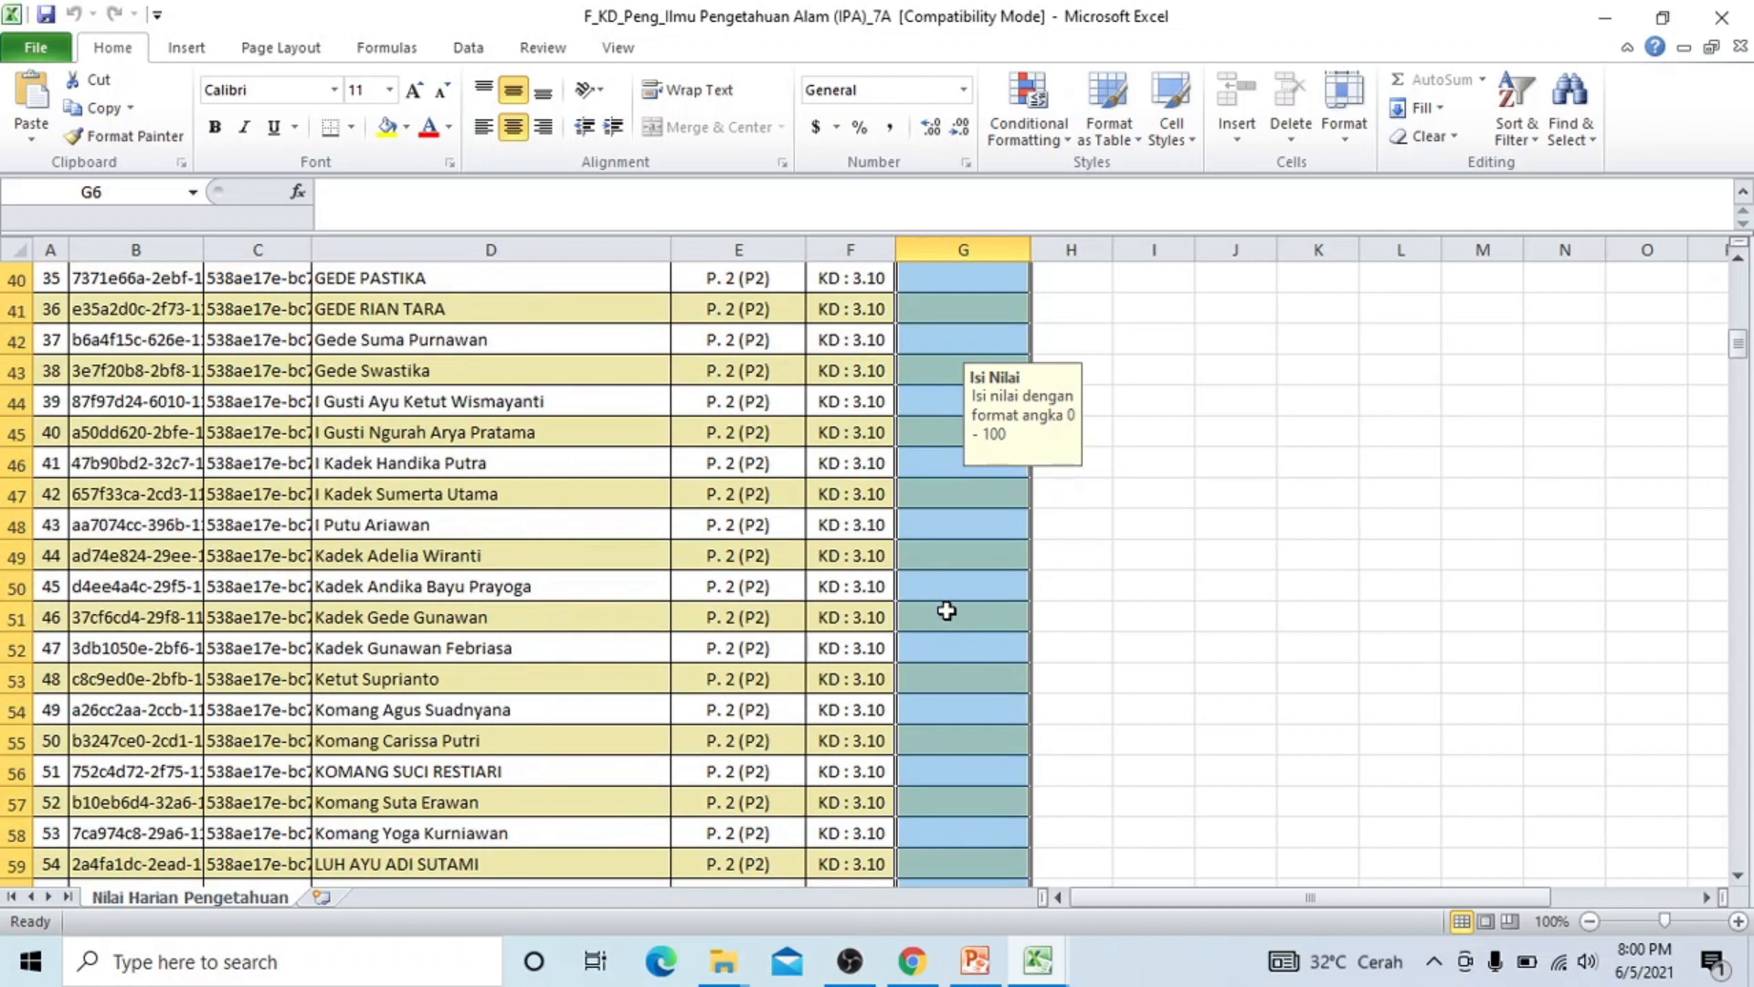
pyautogui.scroll(3, 947, 611)
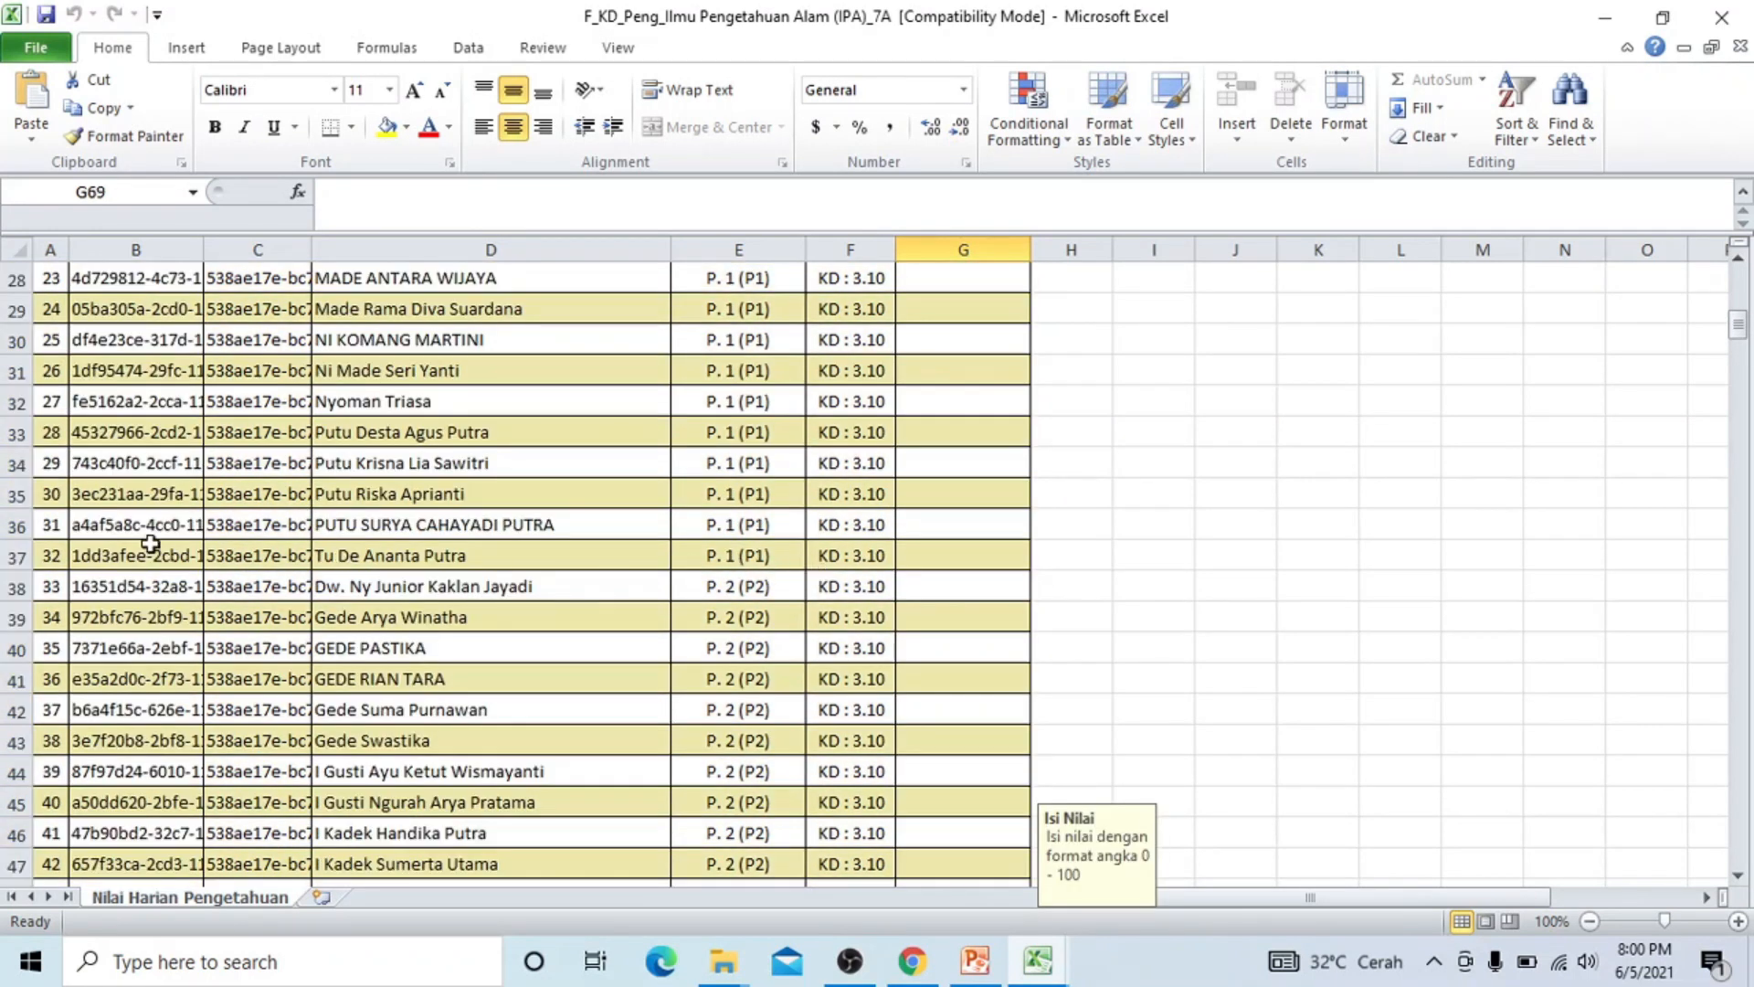
pyautogui.click(18, 556)
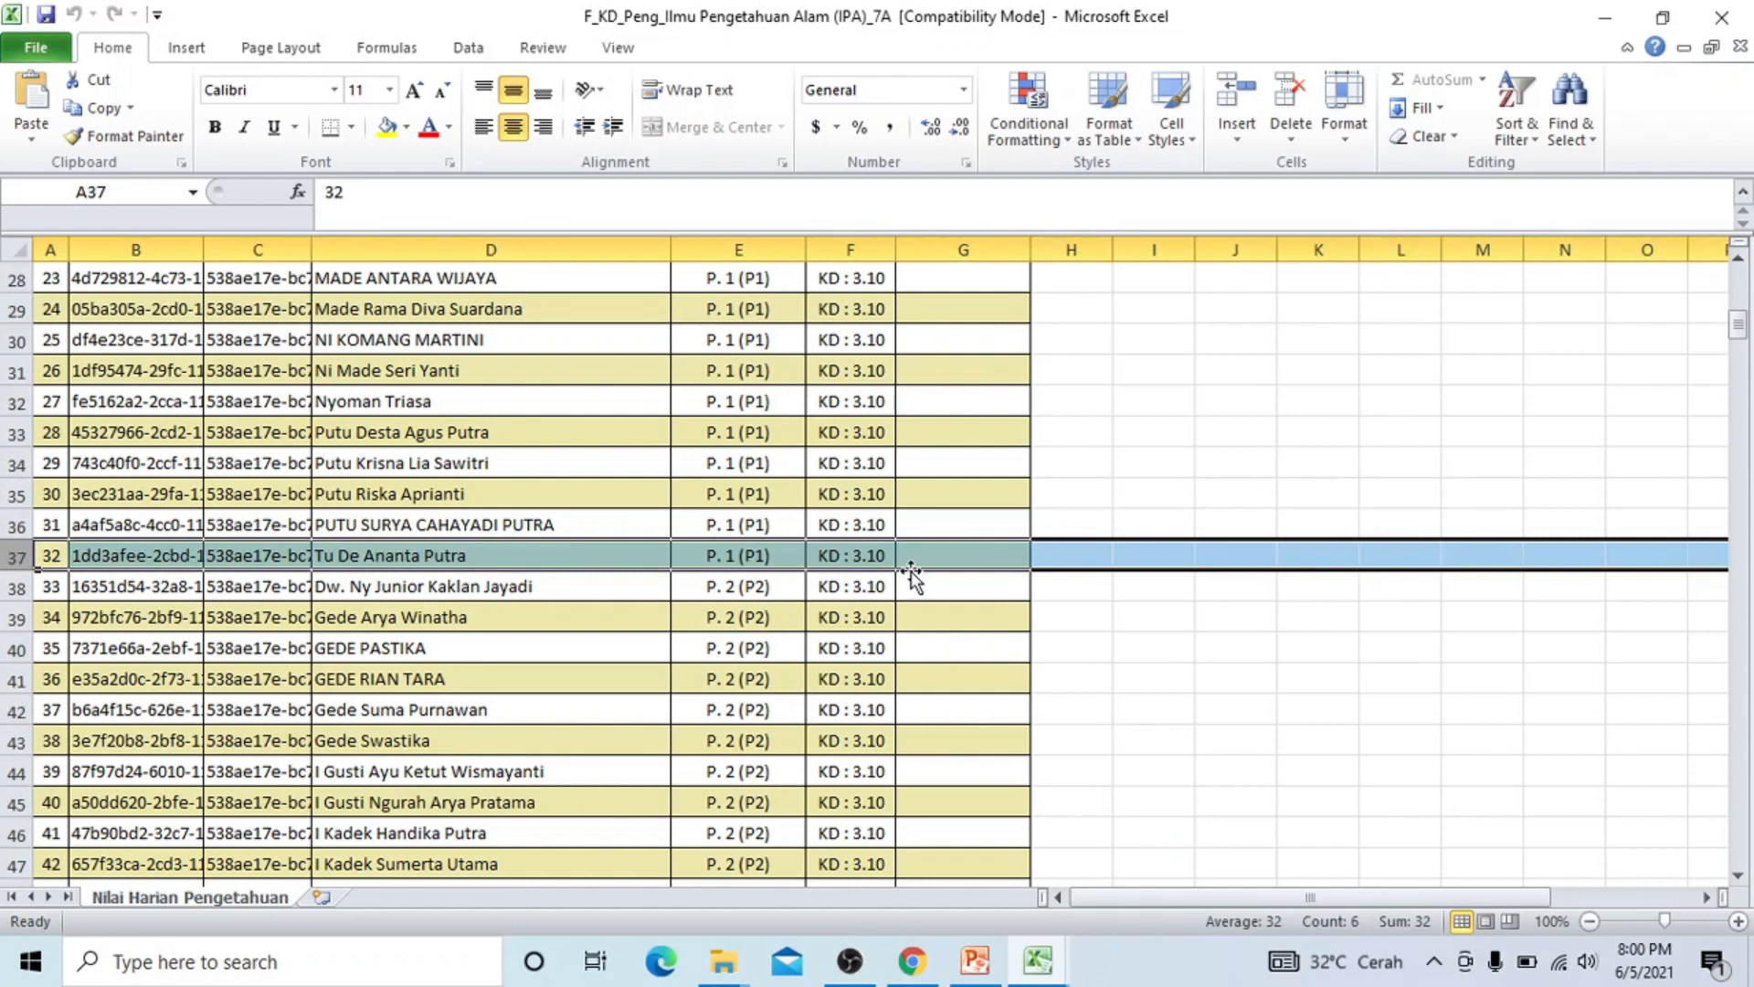
pyautogui.scroll(-1, 792, 594)
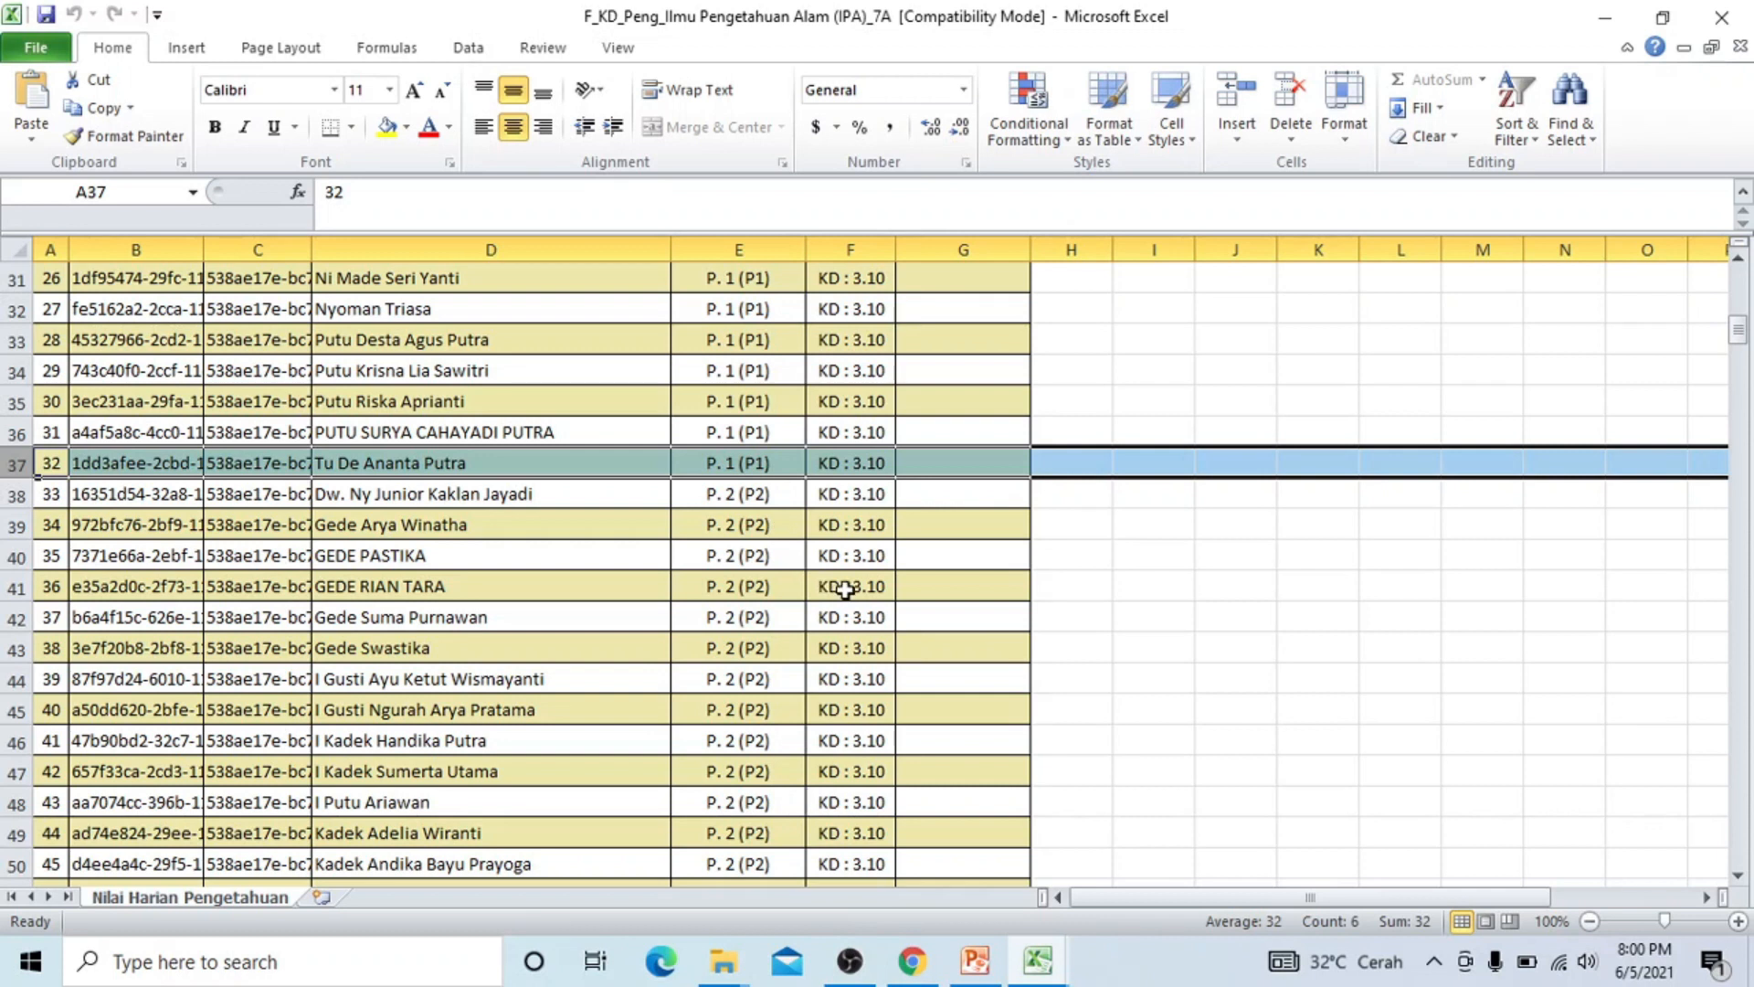
pyautogui.scroll(2, 913, 814)
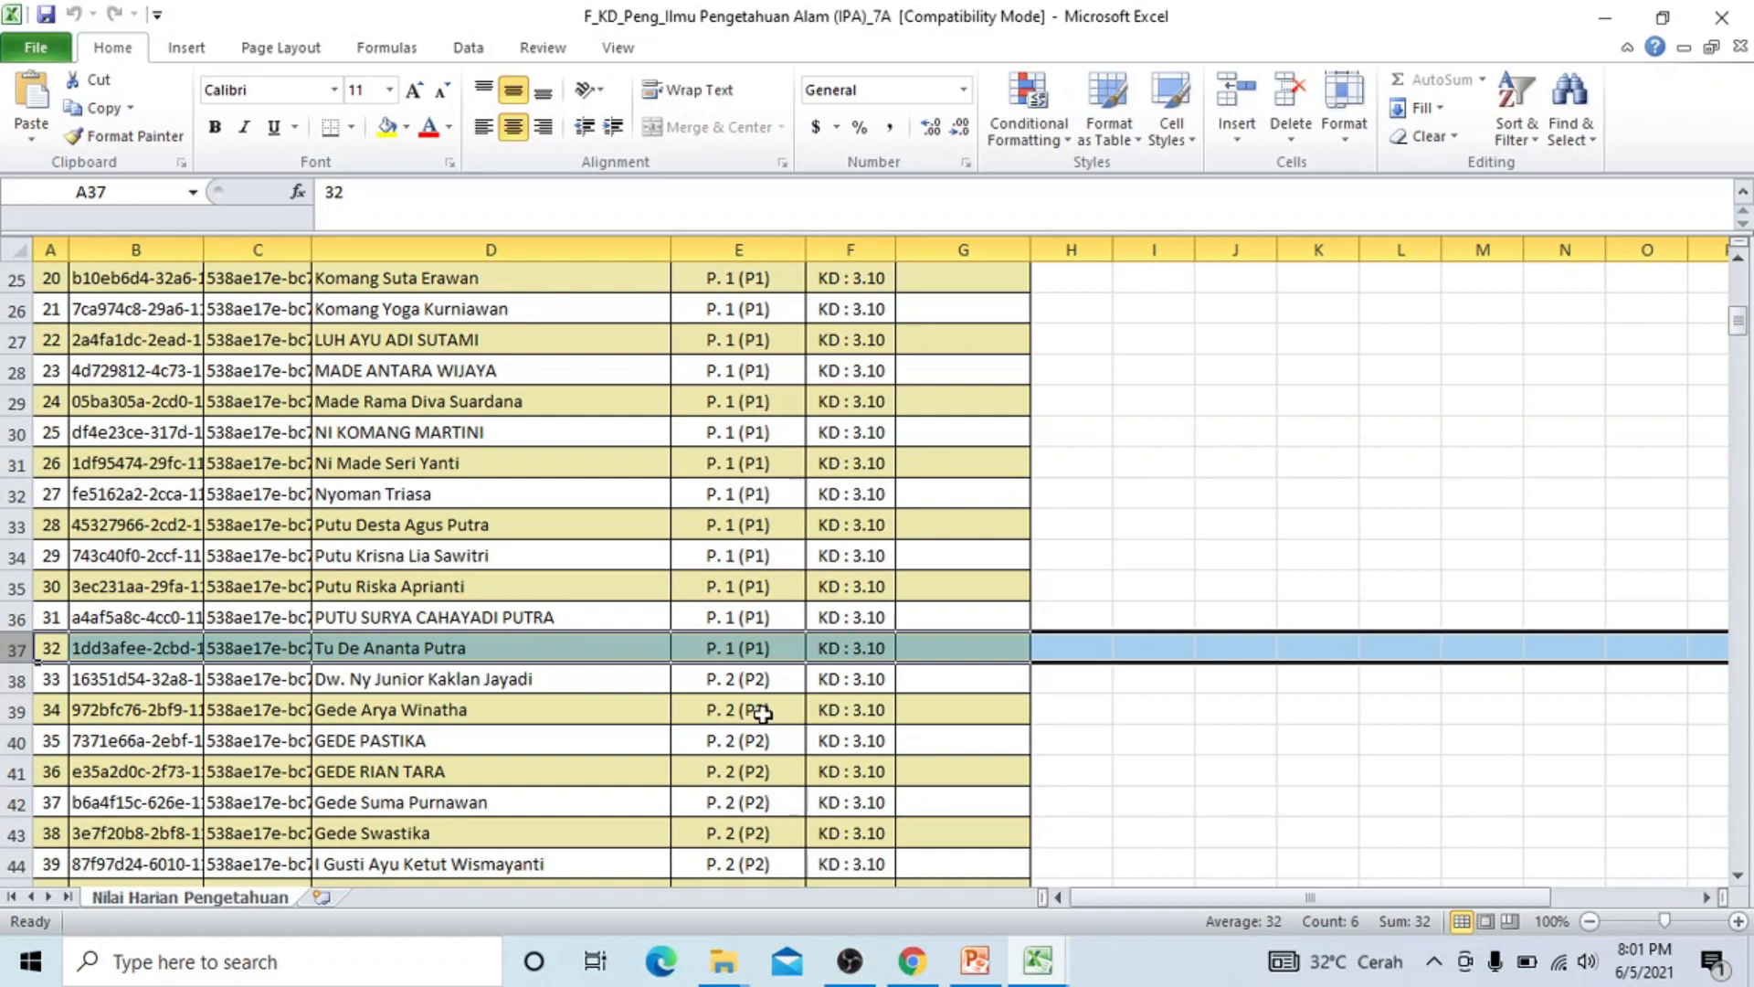
pyautogui.scroll(-14, 763, 714)
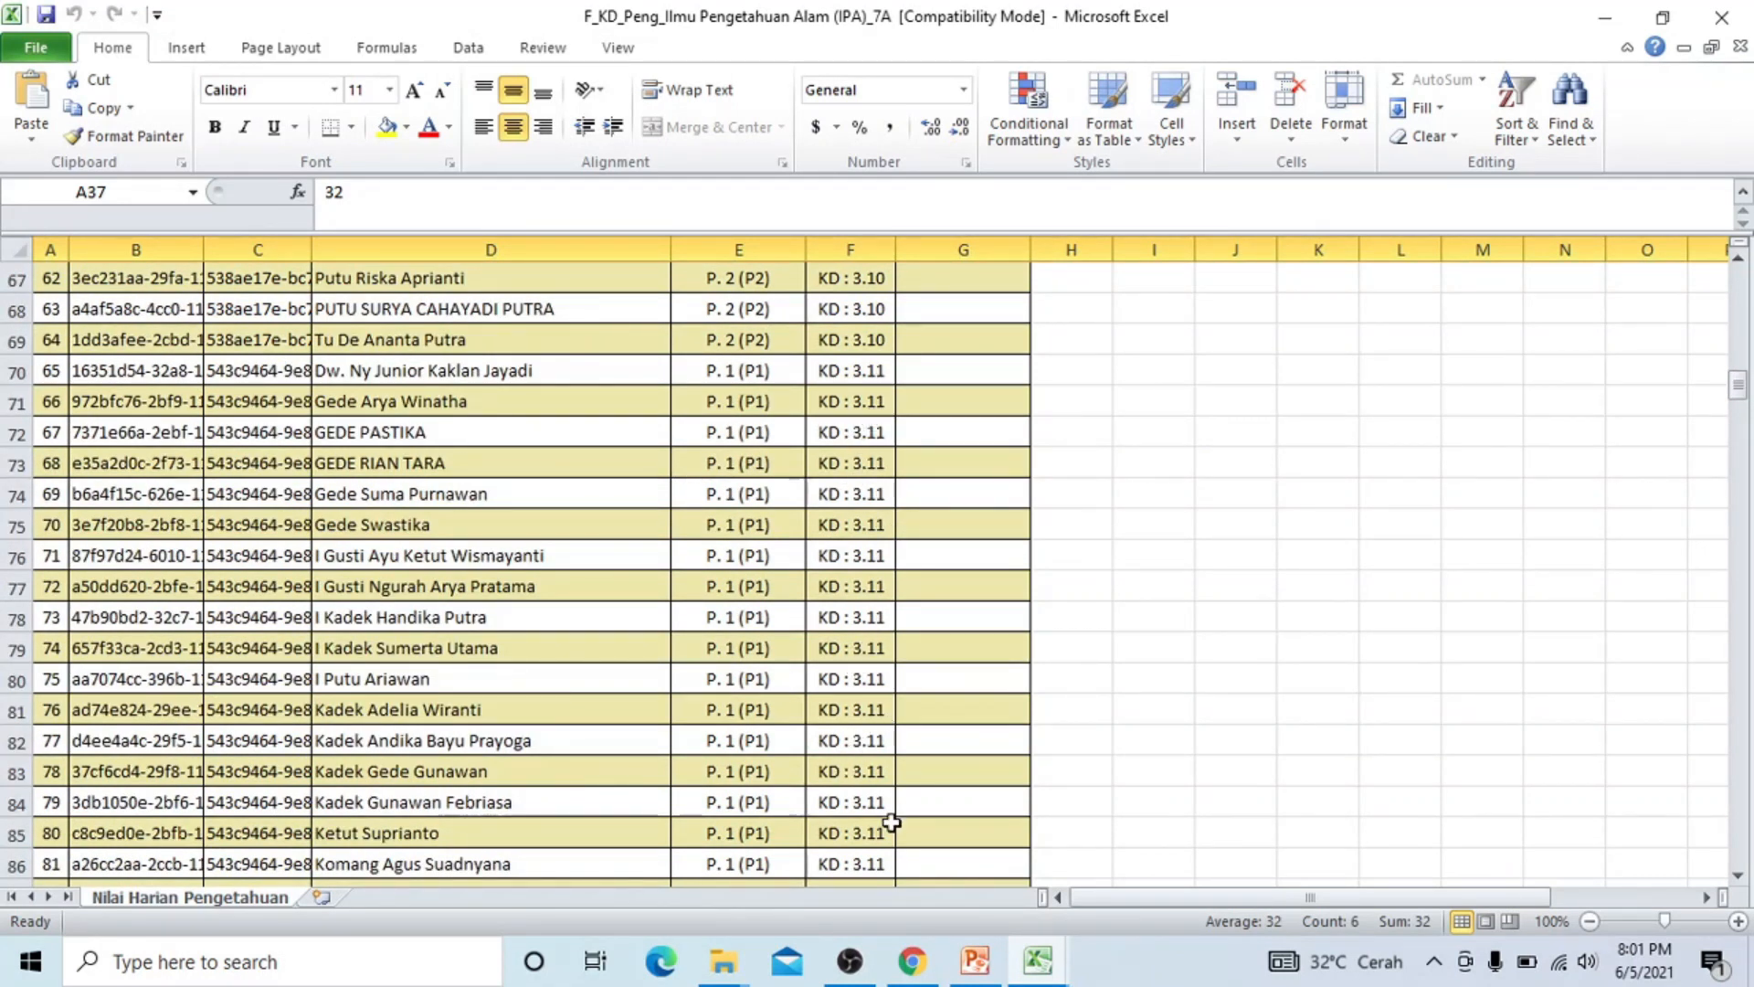
# Switch back to Chrome and download the blank Format Nilai Keterampilan and the blank Format Nilai PTS dan PAS.
pyautogui.click(912, 962)
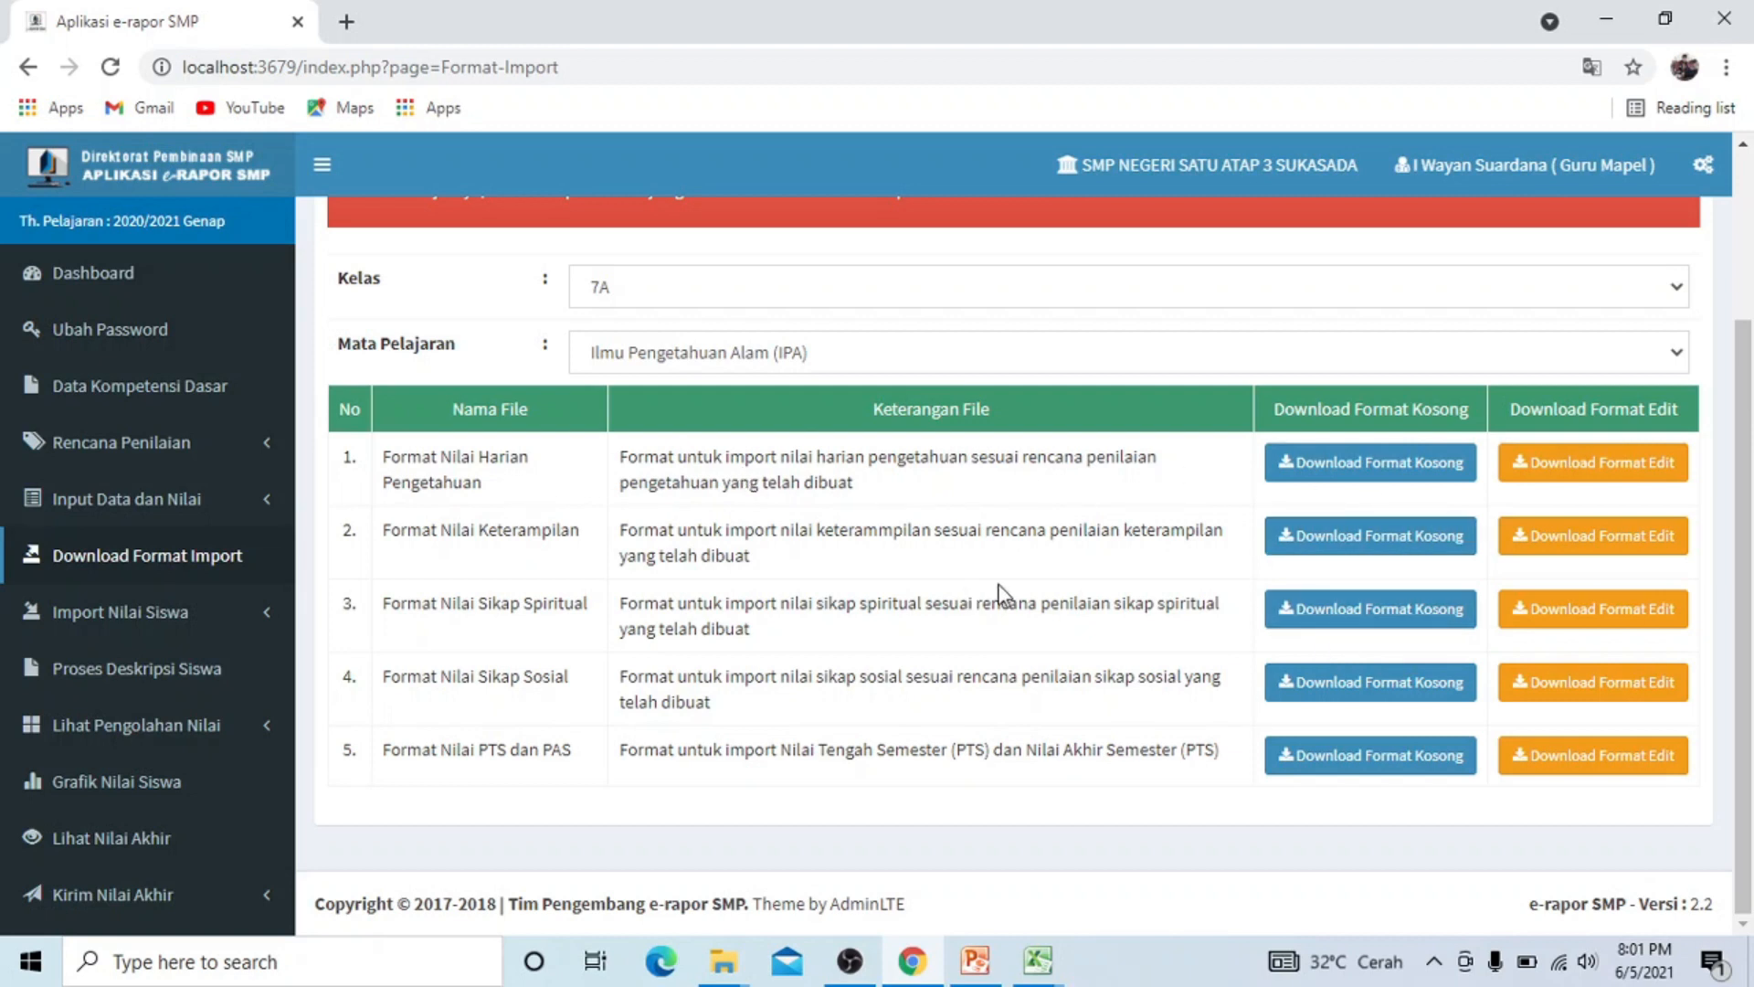
pyautogui.click(1365, 547)
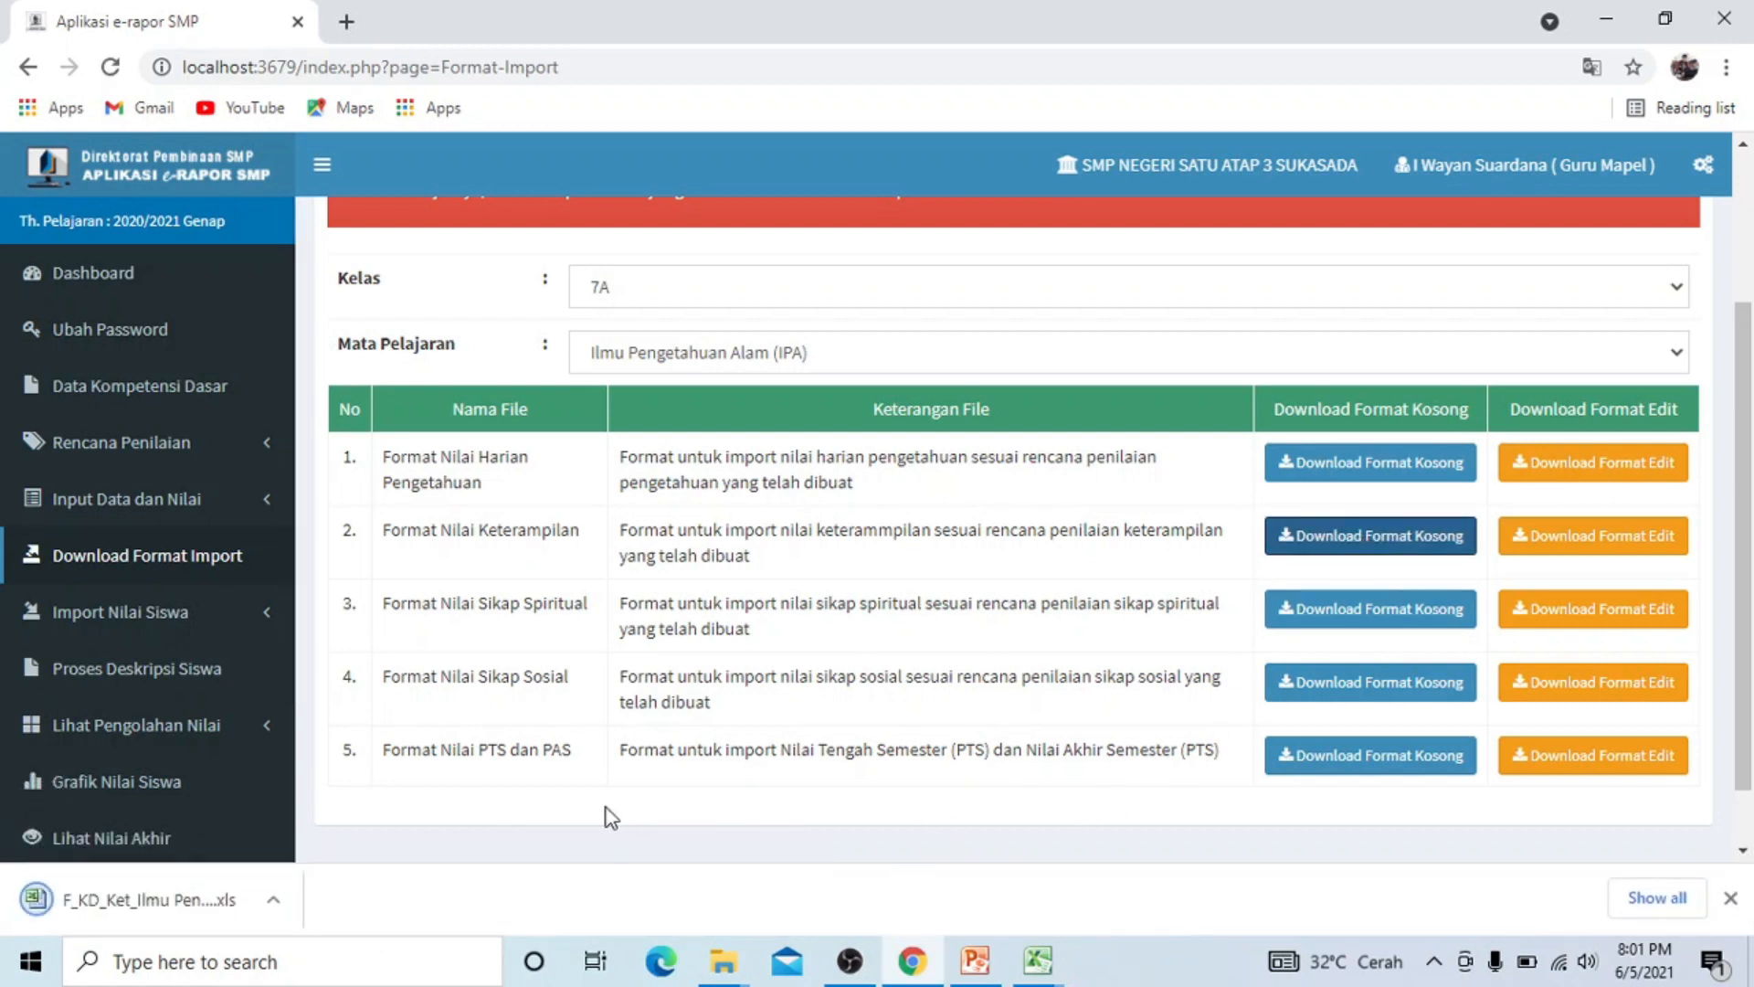
pyautogui.click(1339, 757)
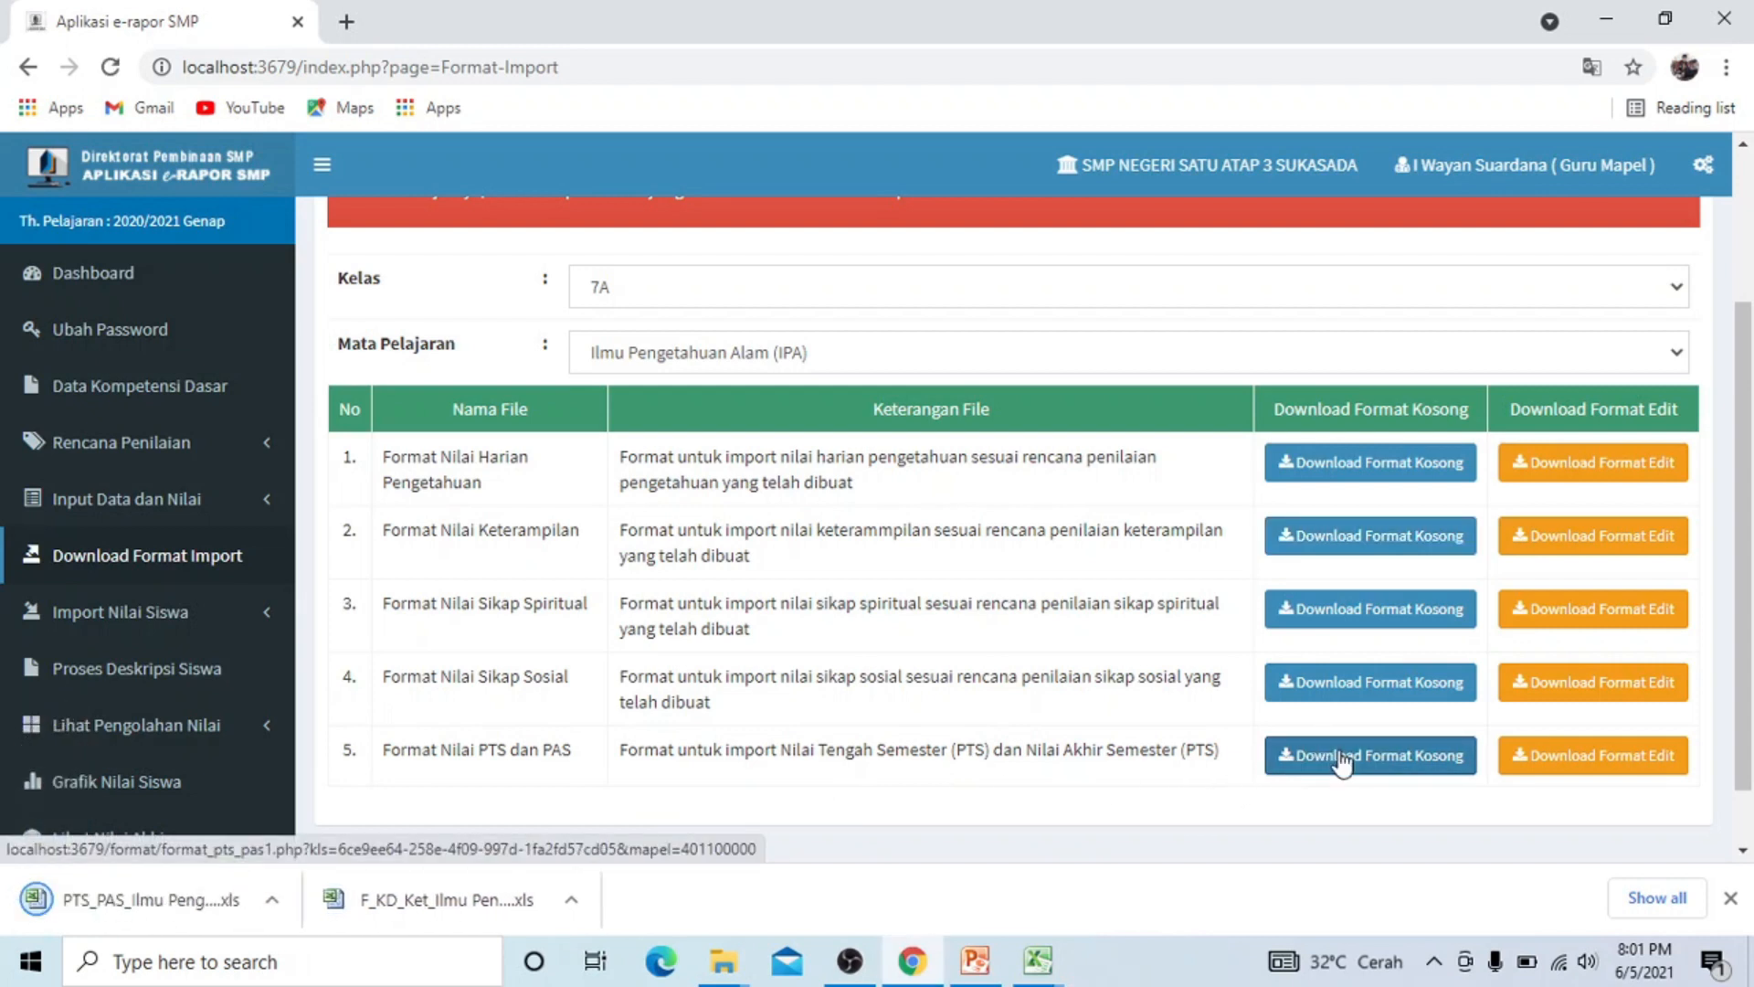
# Show the downloads in File Explorer and cut the PTS_PAS, F_KD_Ket and F_KD_Peng files for class 7A IPA.
pyautogui.click(573, 900)
pyautogui.click(621, 815)
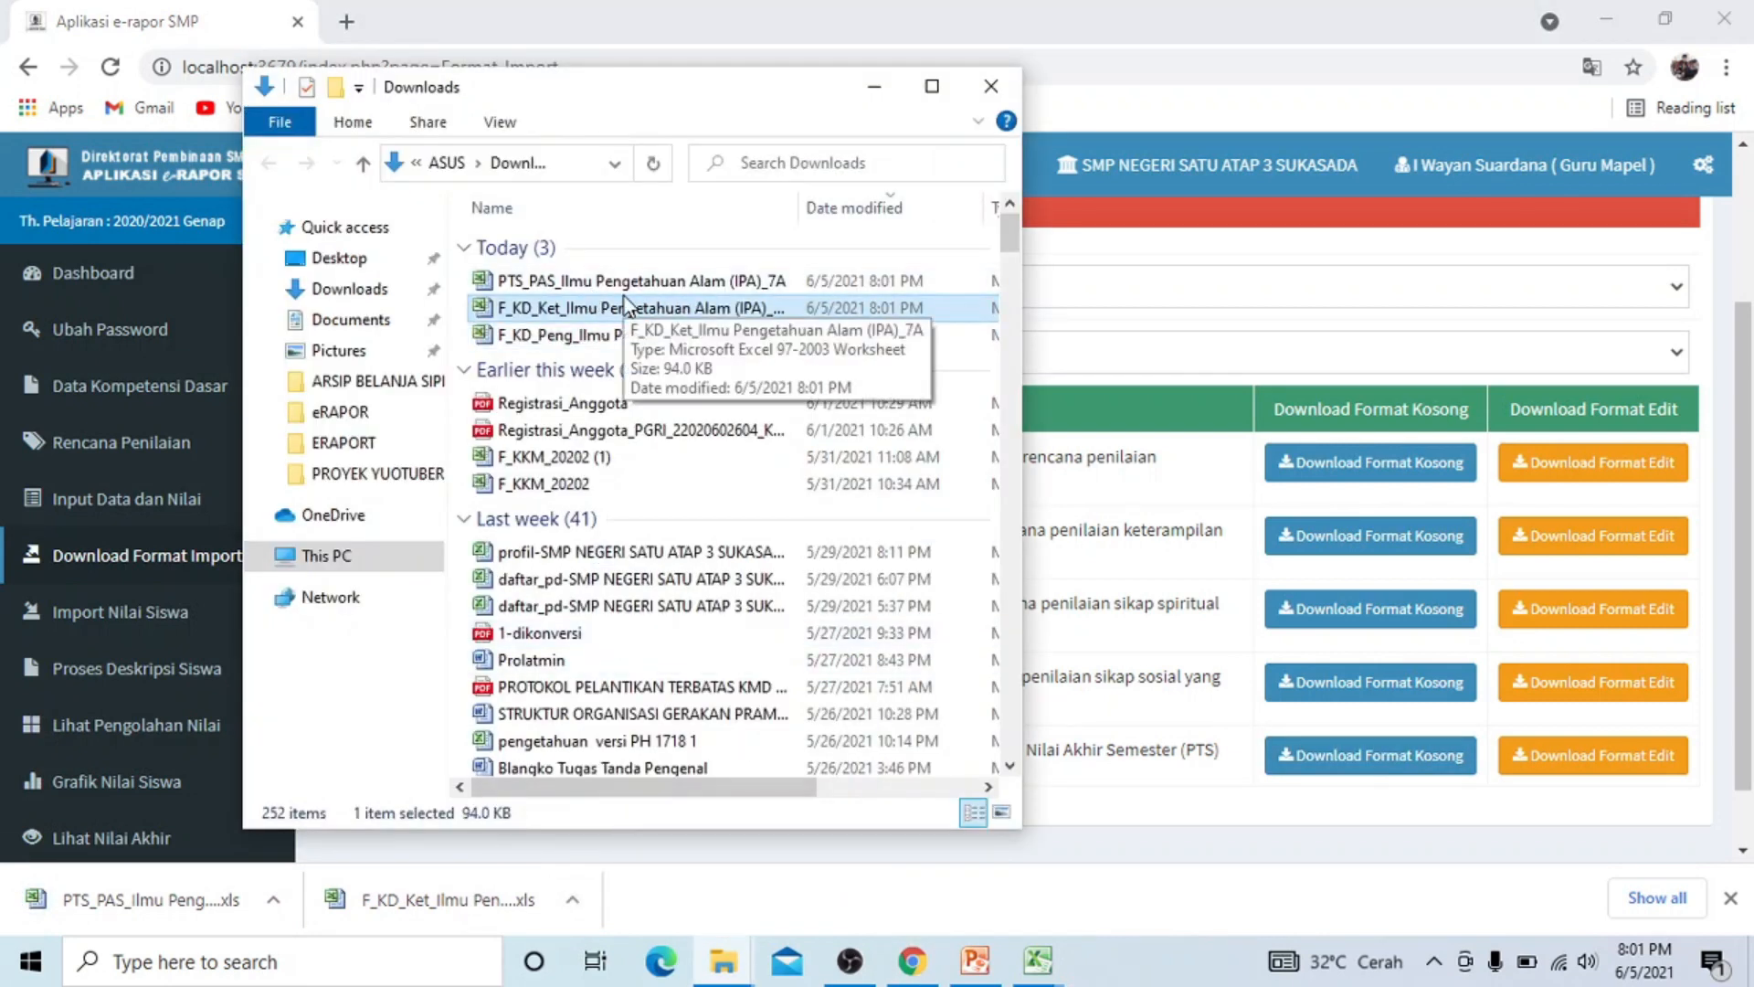
pyautogui.click(737, 284)
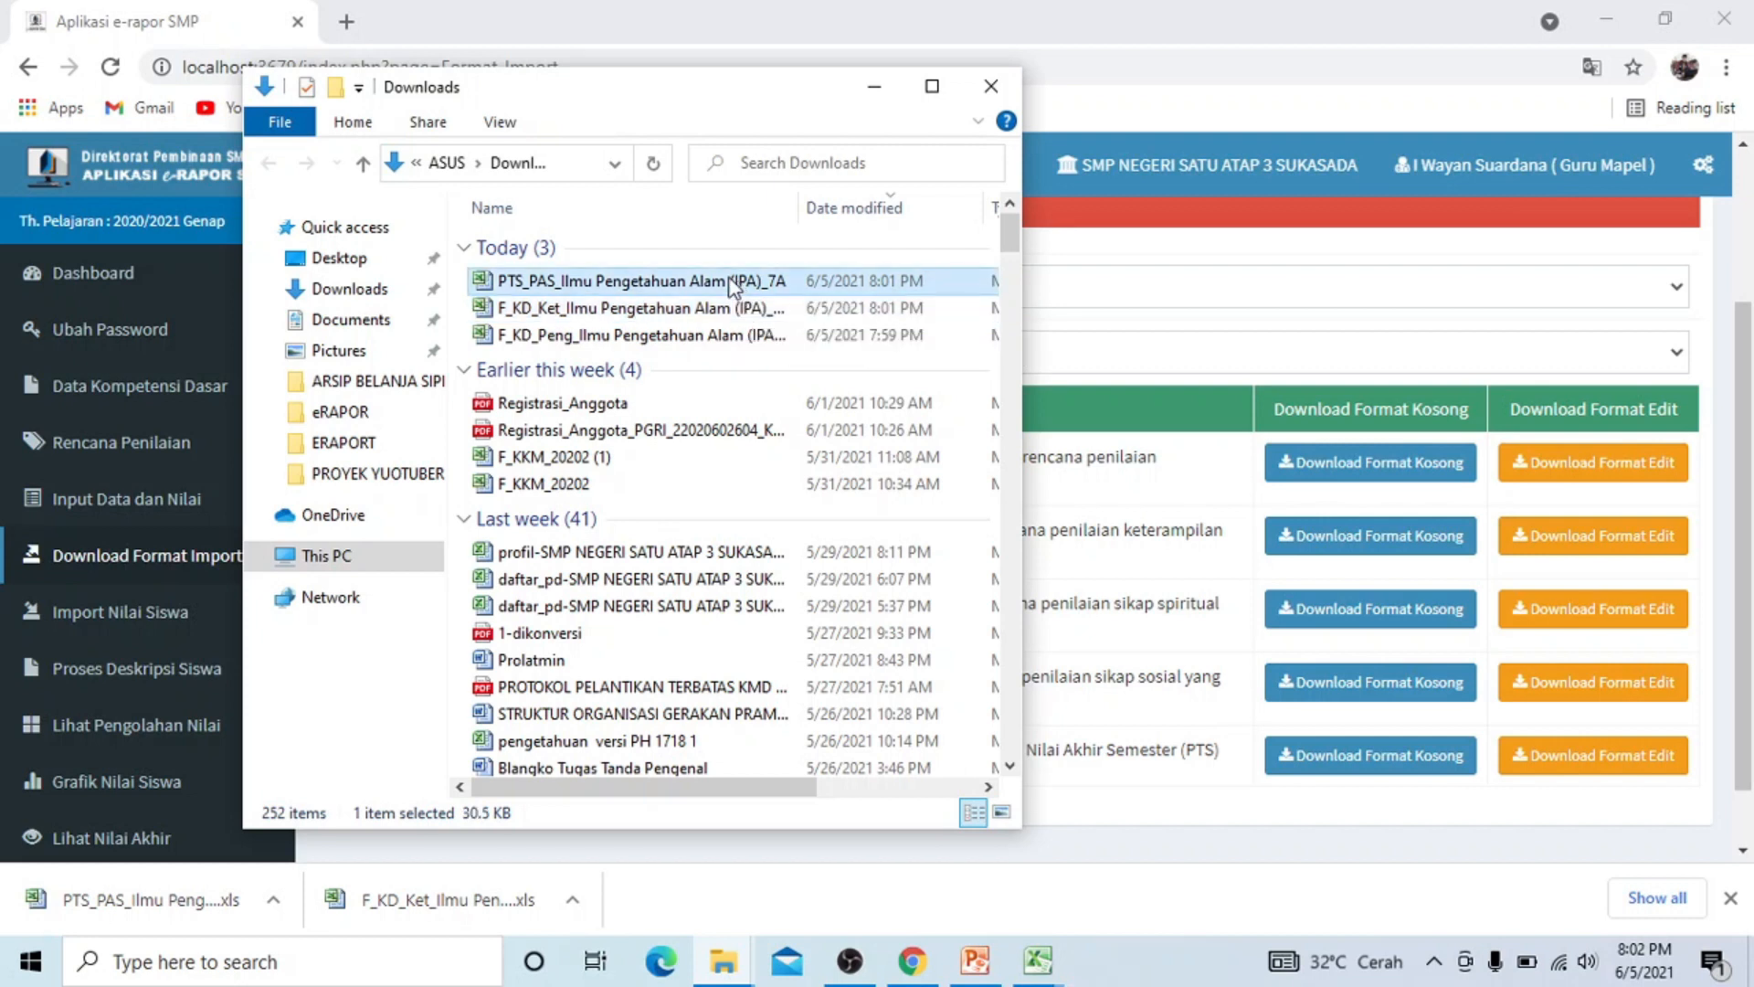
pyautogui.keyDown('ctrl'); pyautogui.click(727, 309); pyautogui.keyUp('ctrl')
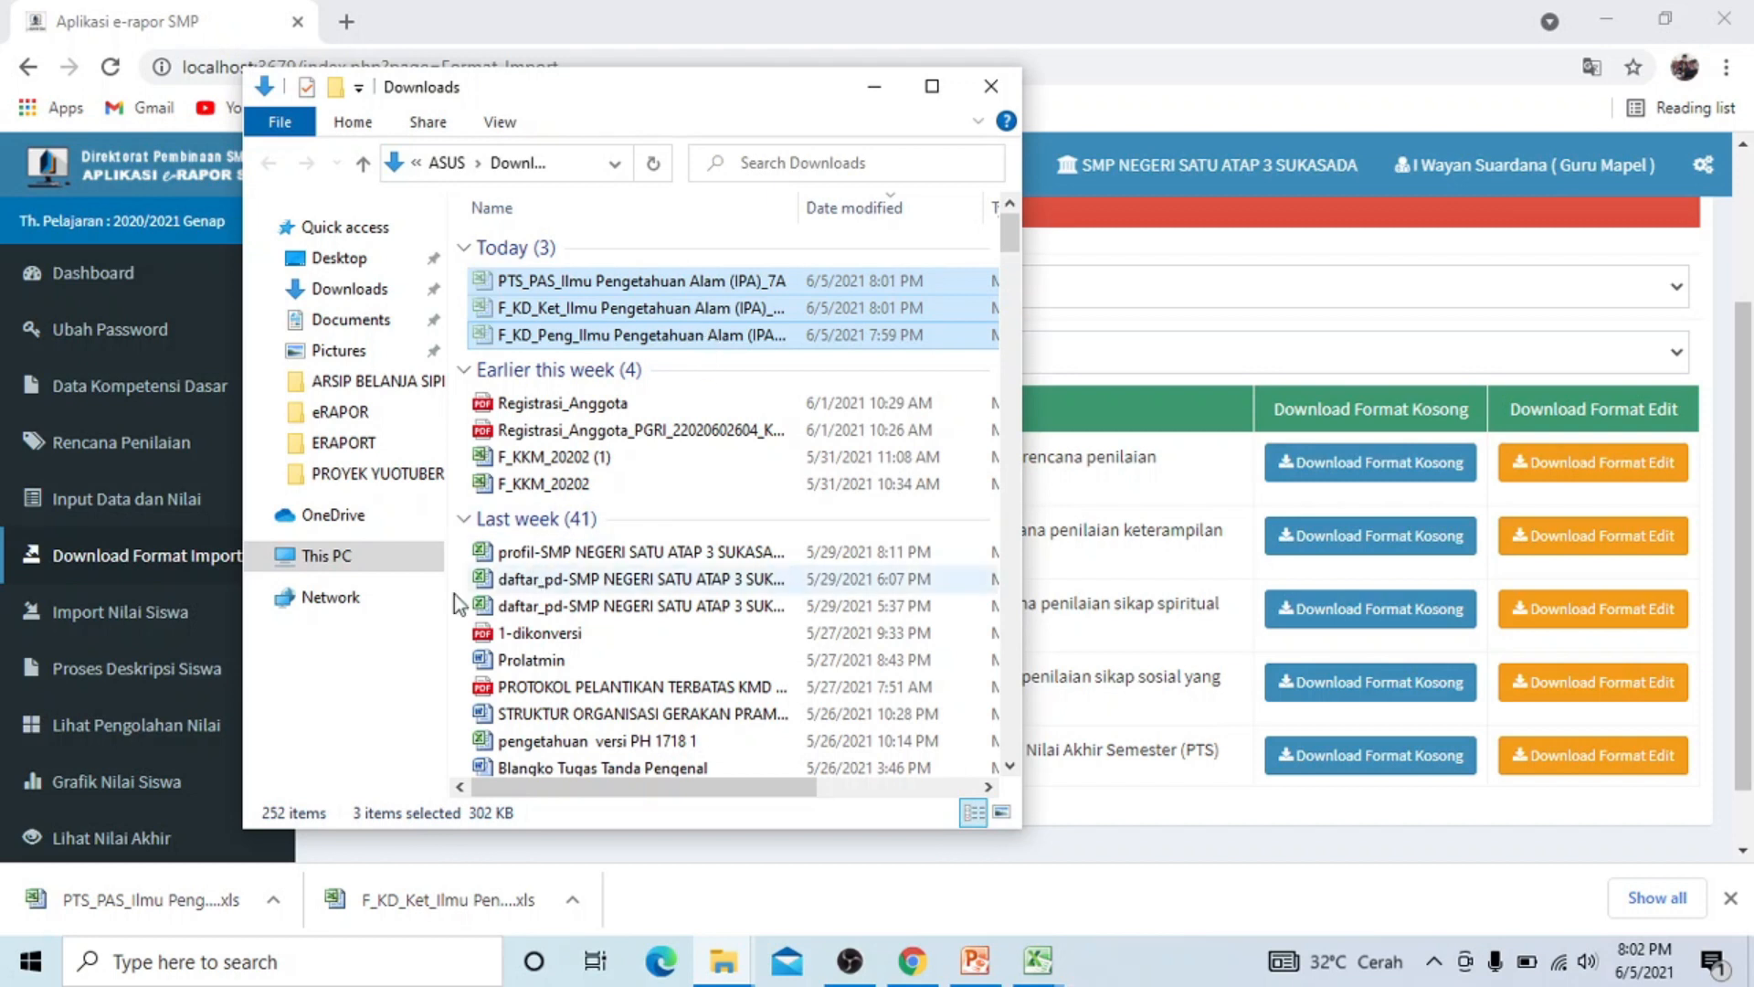
# Create a folder named VII A inside the NILAI folder under ERAPORT.
pyautogui.click(334, 446)
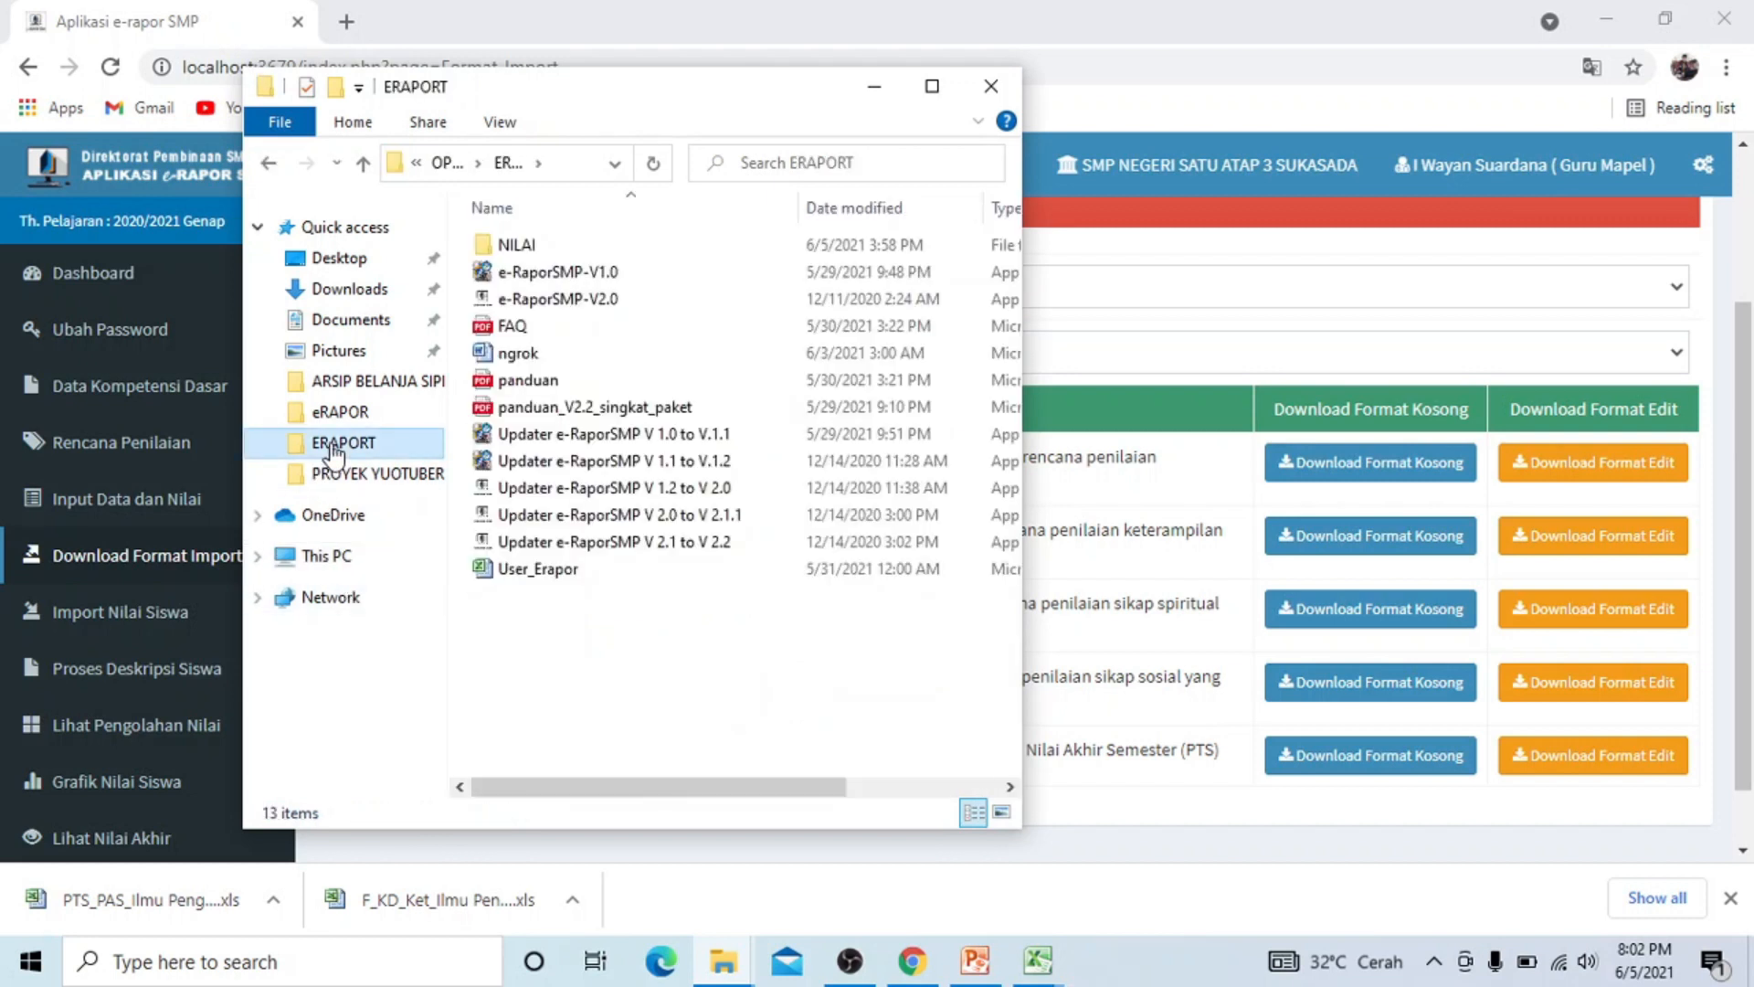
pyautogui.doubleClick(526, 243)
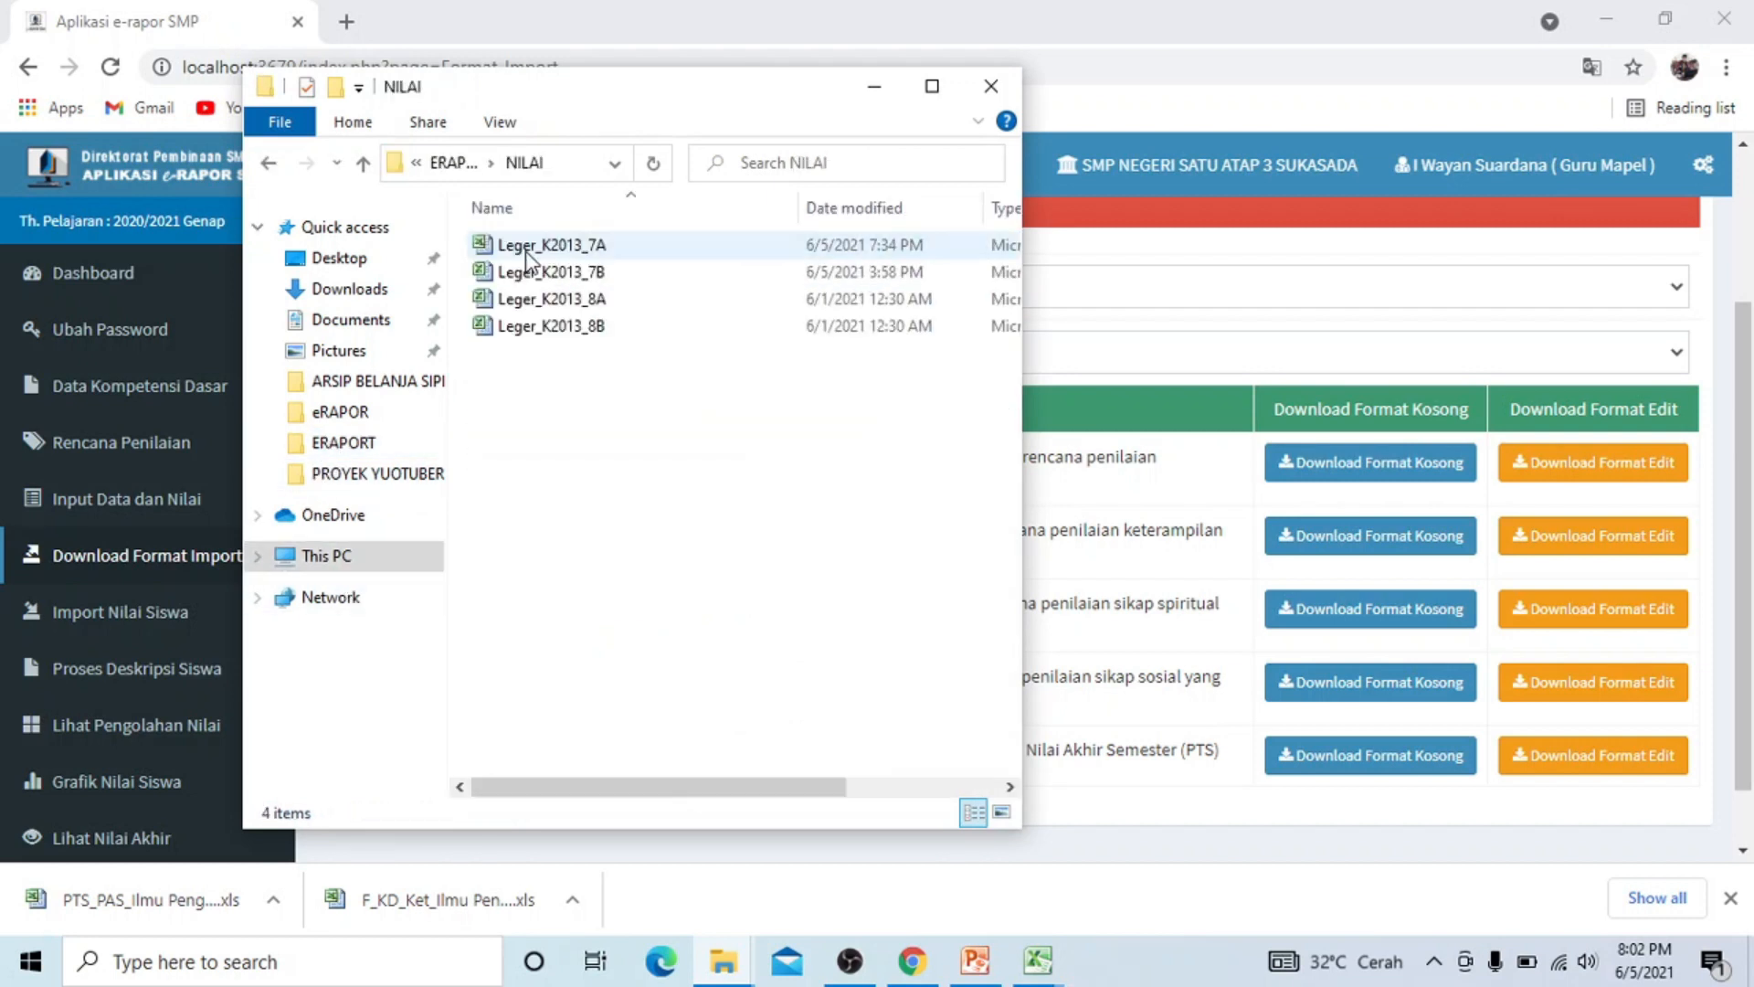
pyautogui.rightClick(536, 415)
pyautogui.moveTo(712, 759)
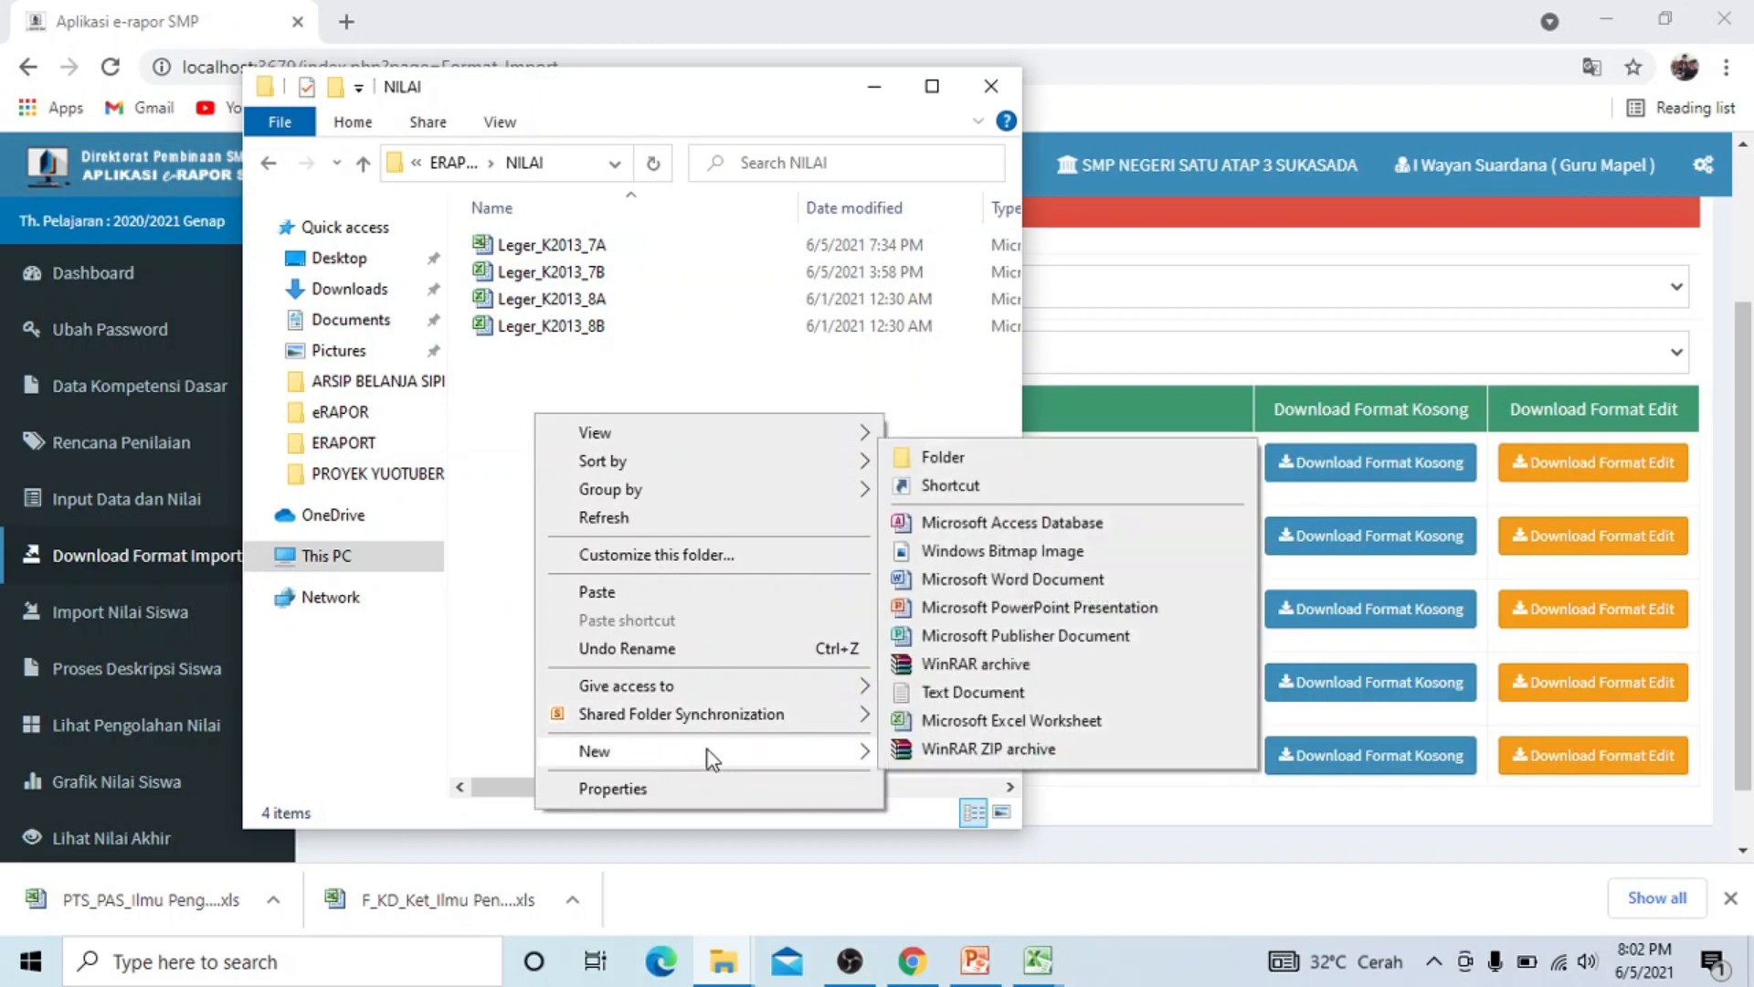
pyautogui.click(972, 448)
pyautogui.write('VII A')
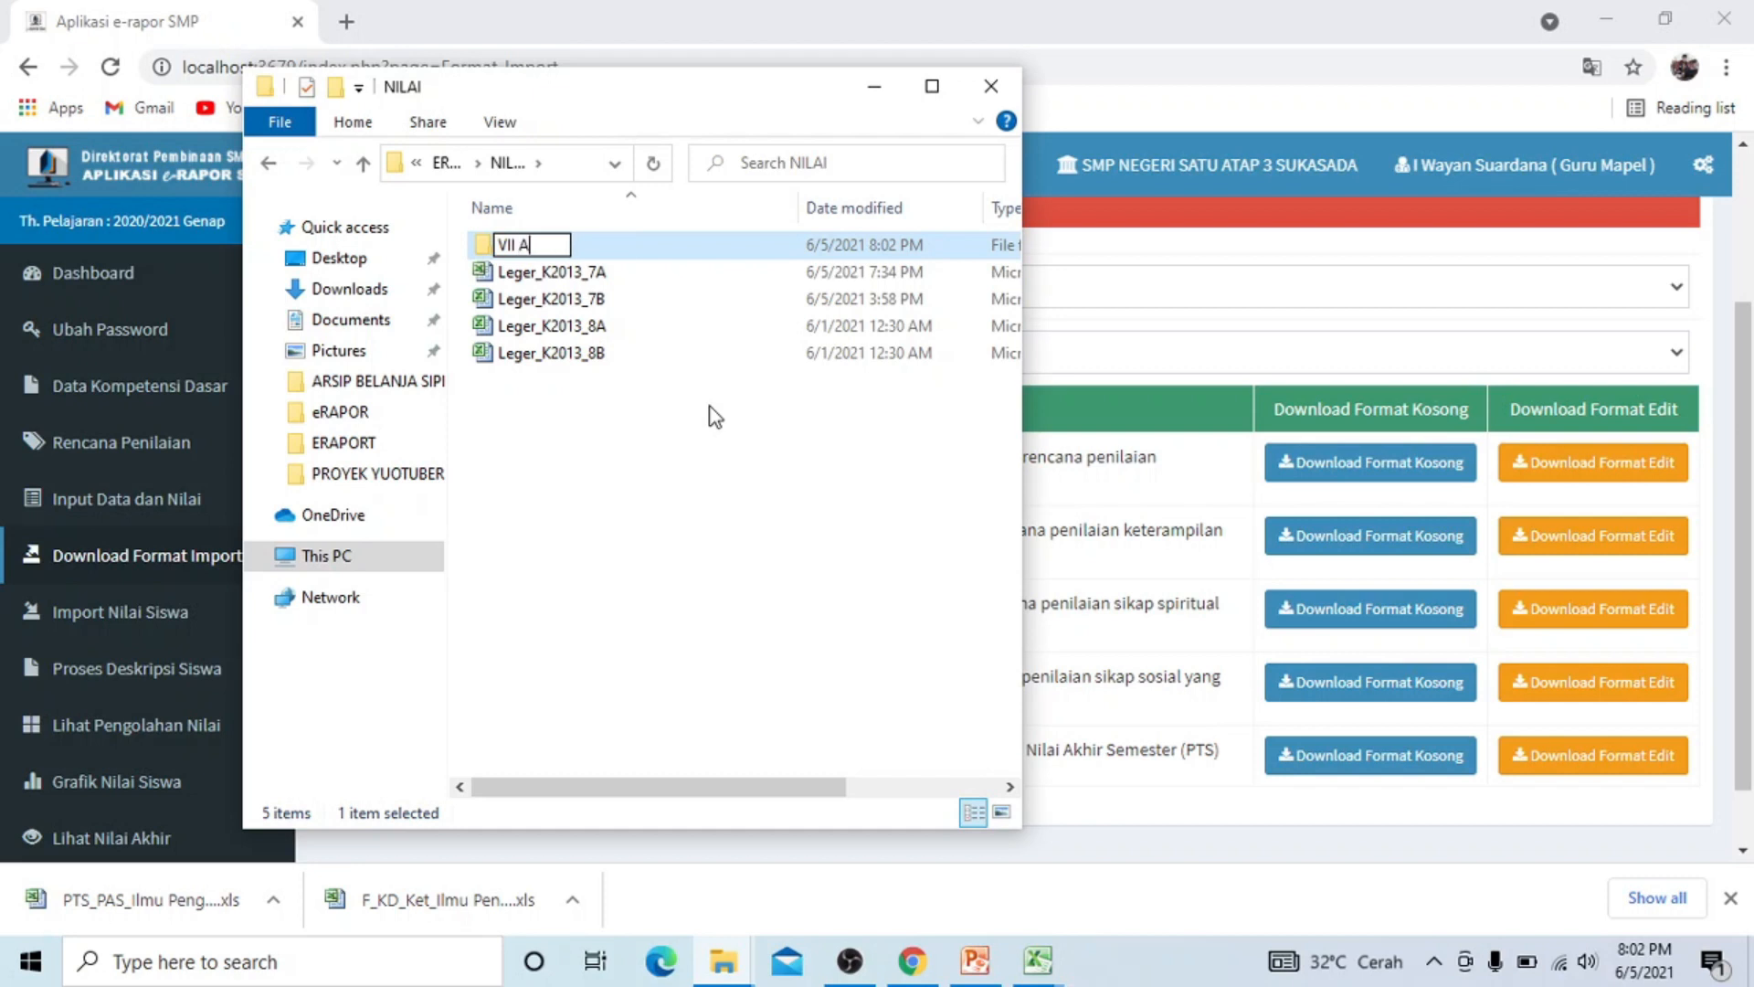
pyautogui.press('Return')
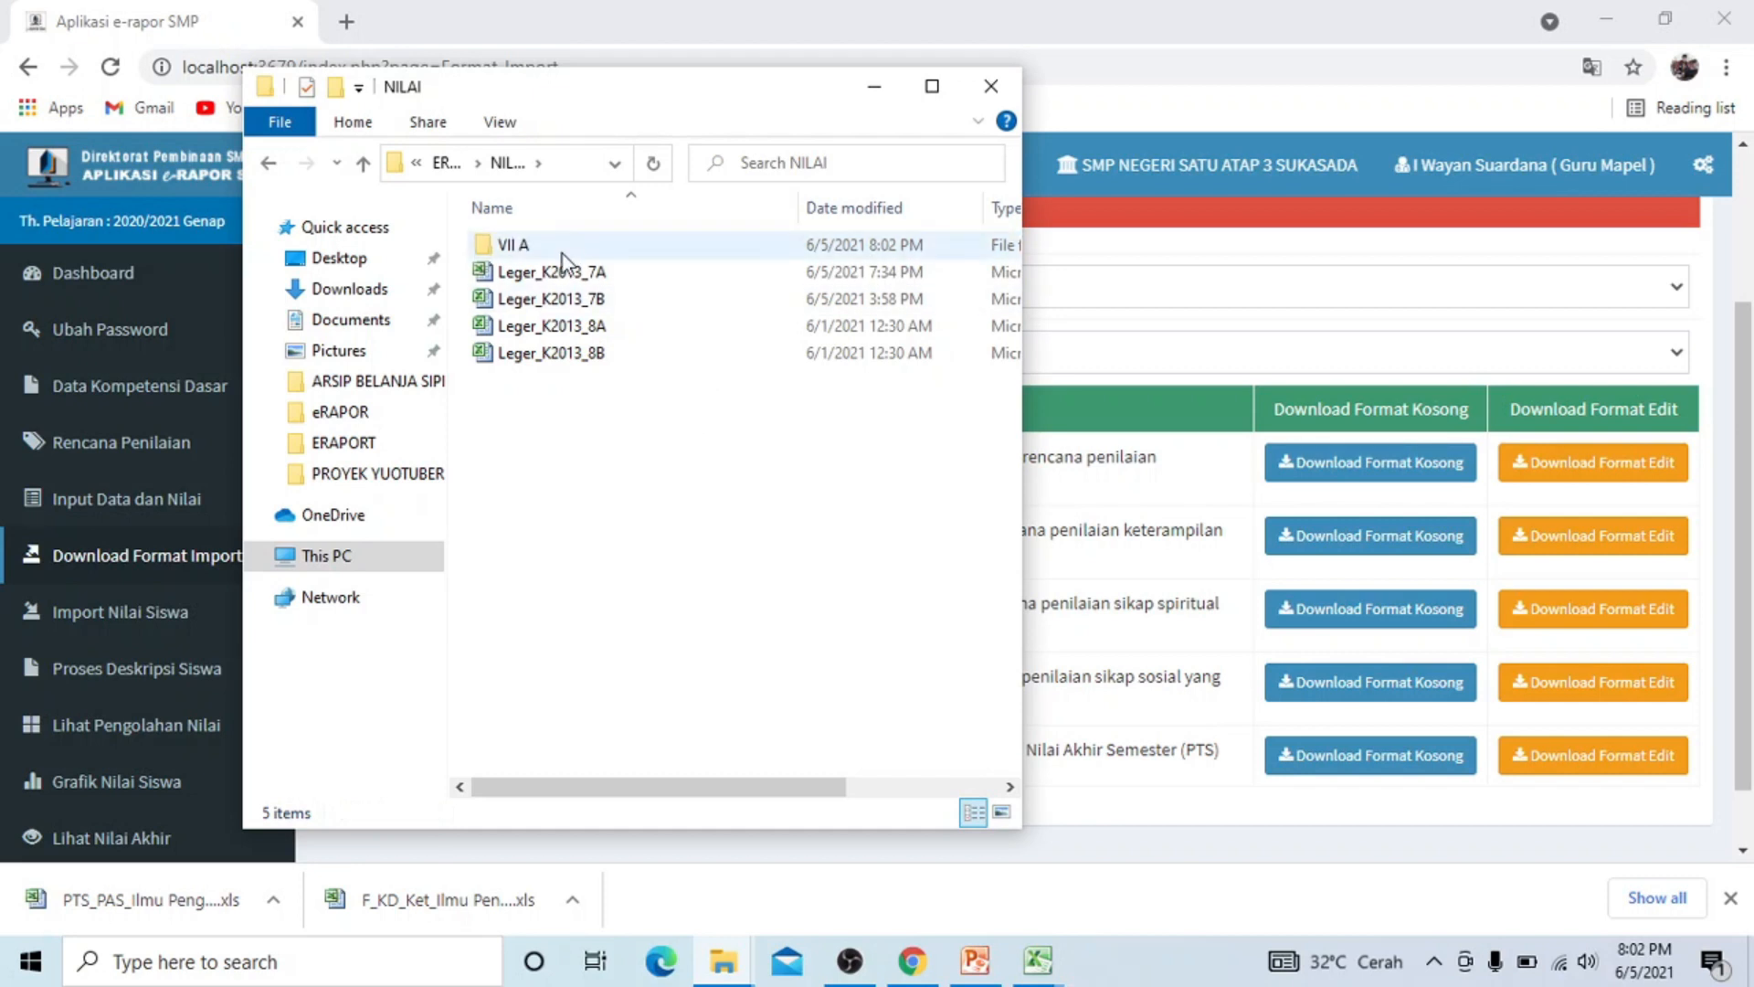
# Paste the three class 7A format files into the VII A folder, checking the F_KD_Peng workbook open in Excel before returning to the folder.
pyautogui.doubleClick(511, 245)
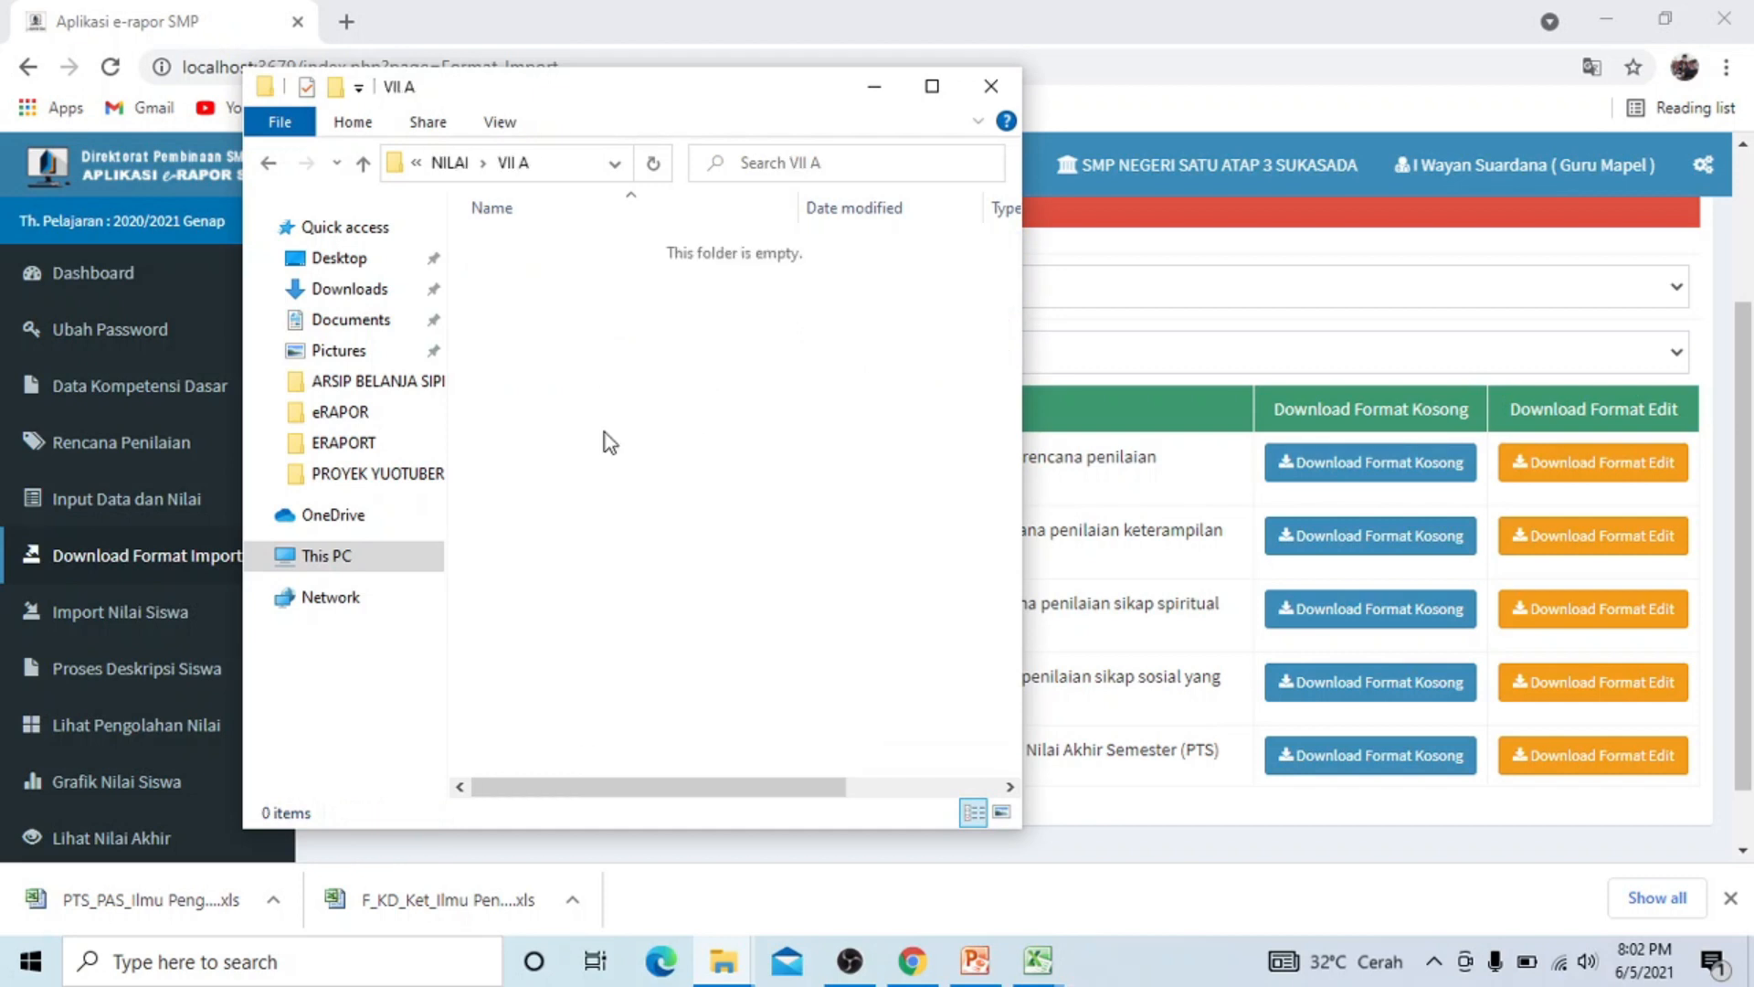
pyautogui.hotkey('ctrl', 'v')
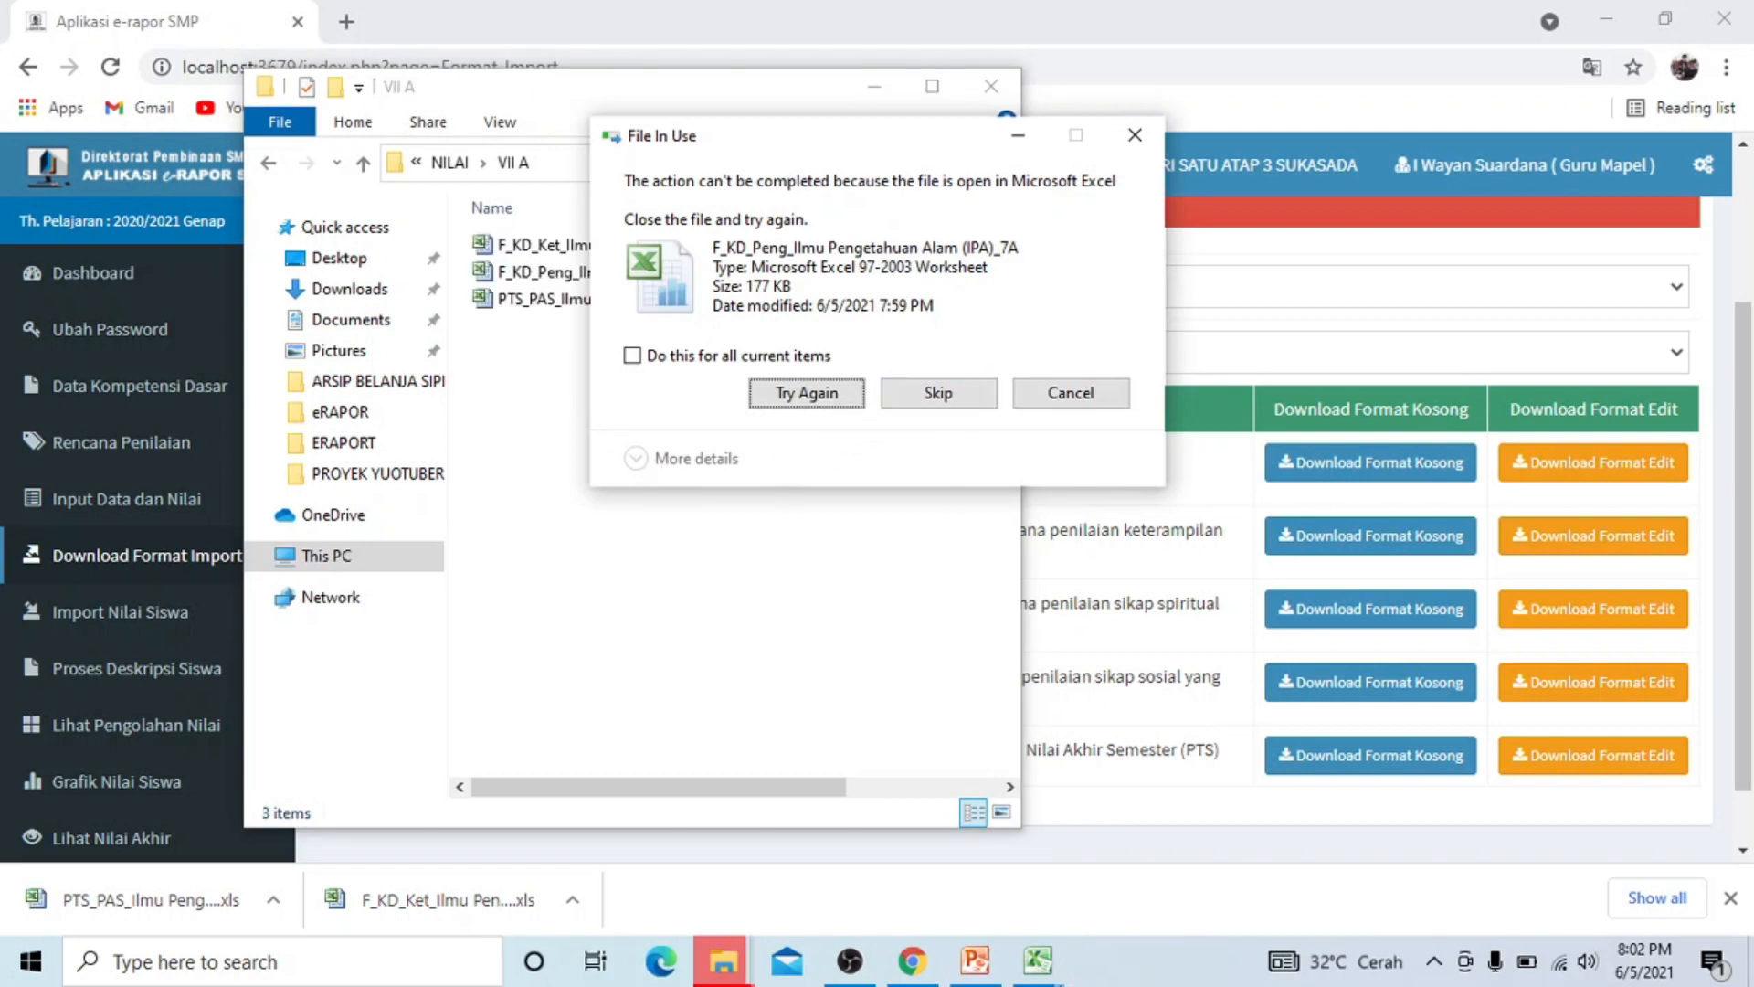
pyautogui.moveTo(1038, 961)
pyautogui.click(1188, 836)
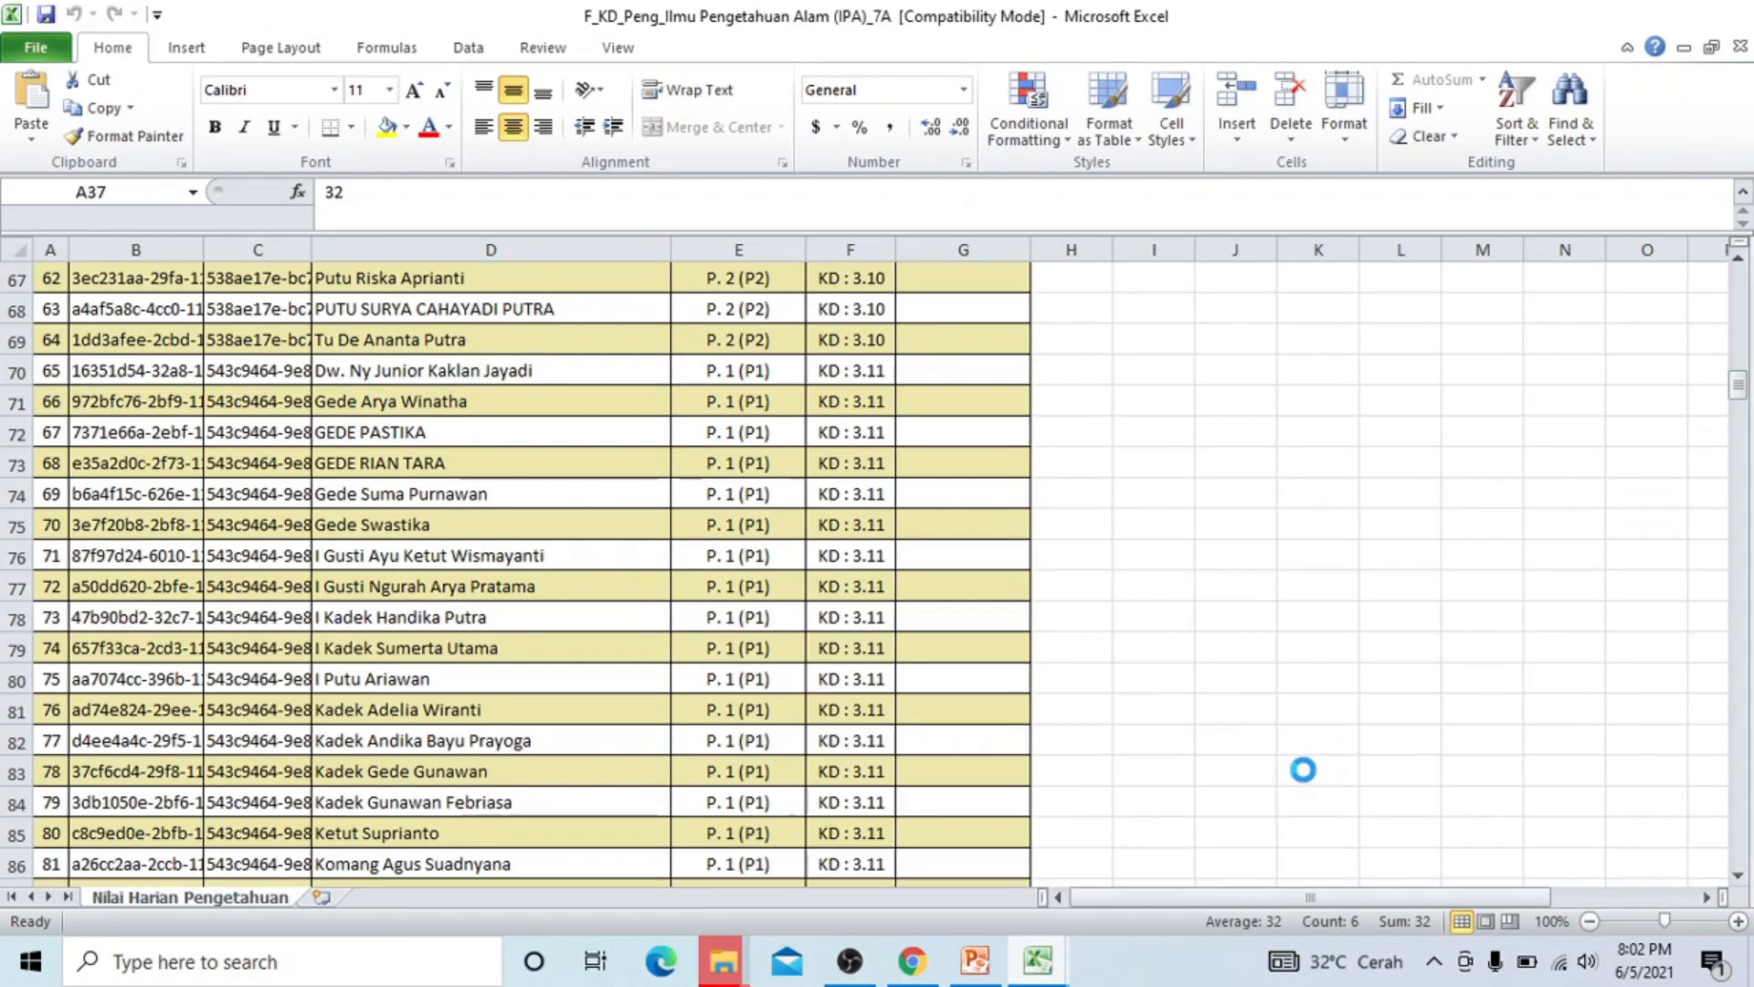
pyautogui.click(731, 971)
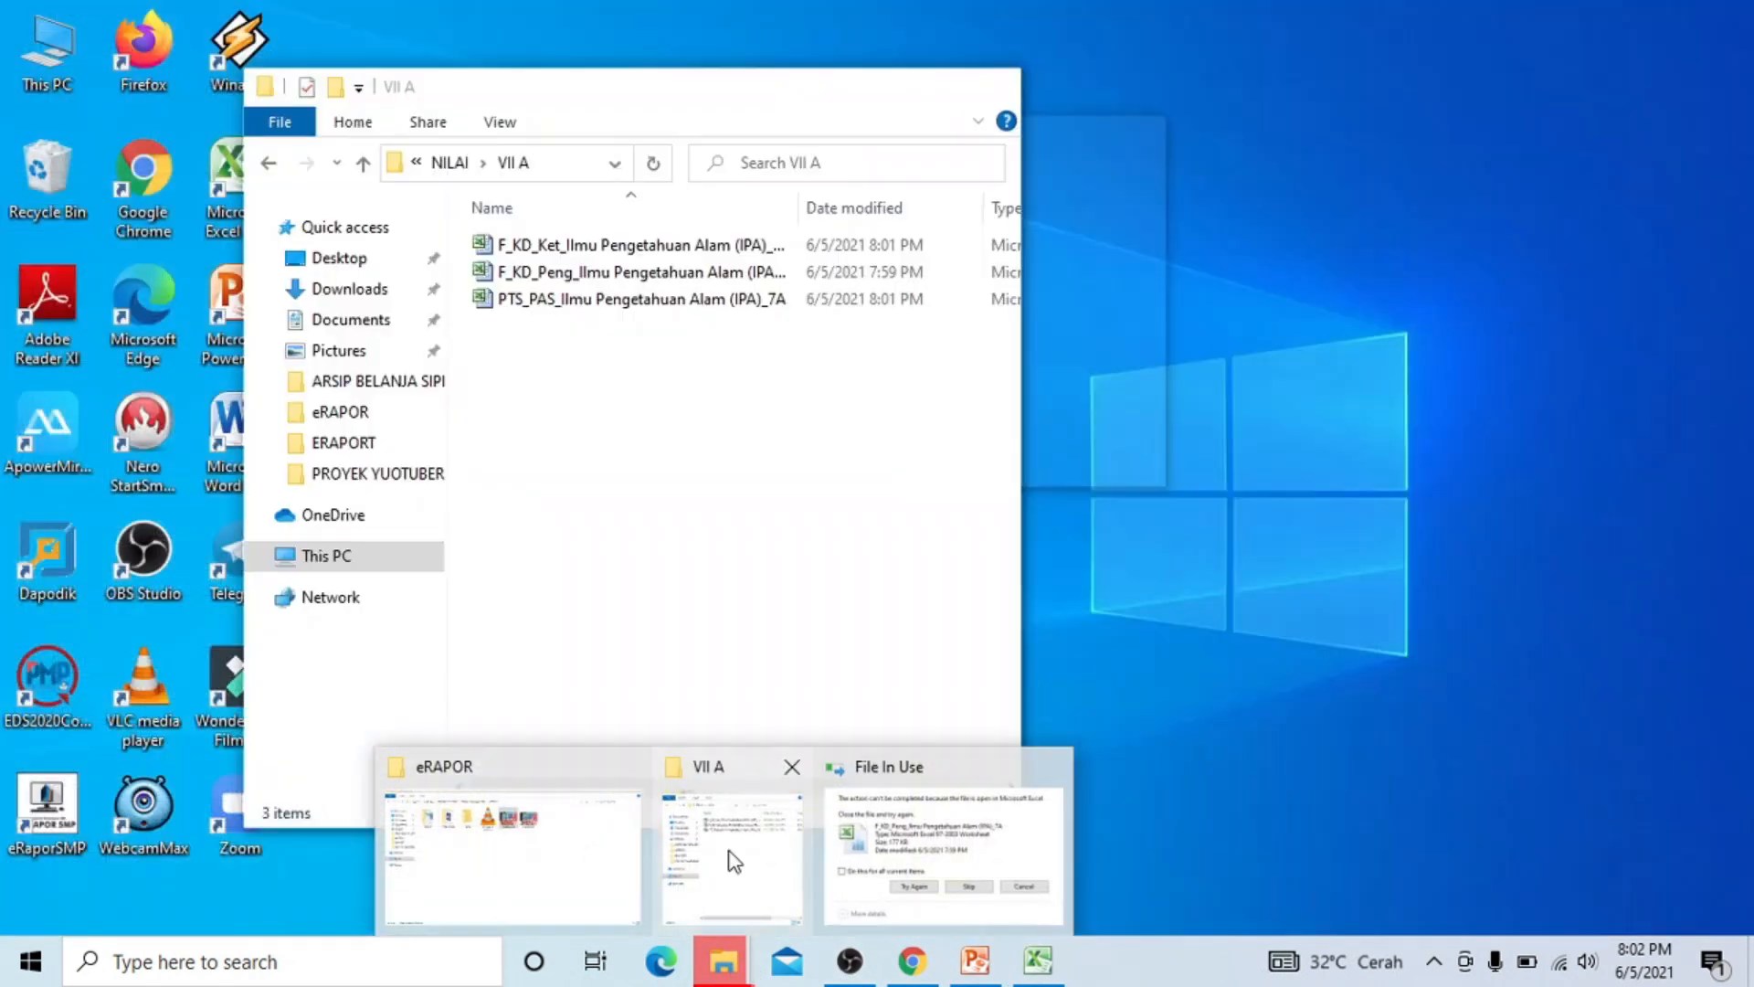
pyautogui.click(694, 859)
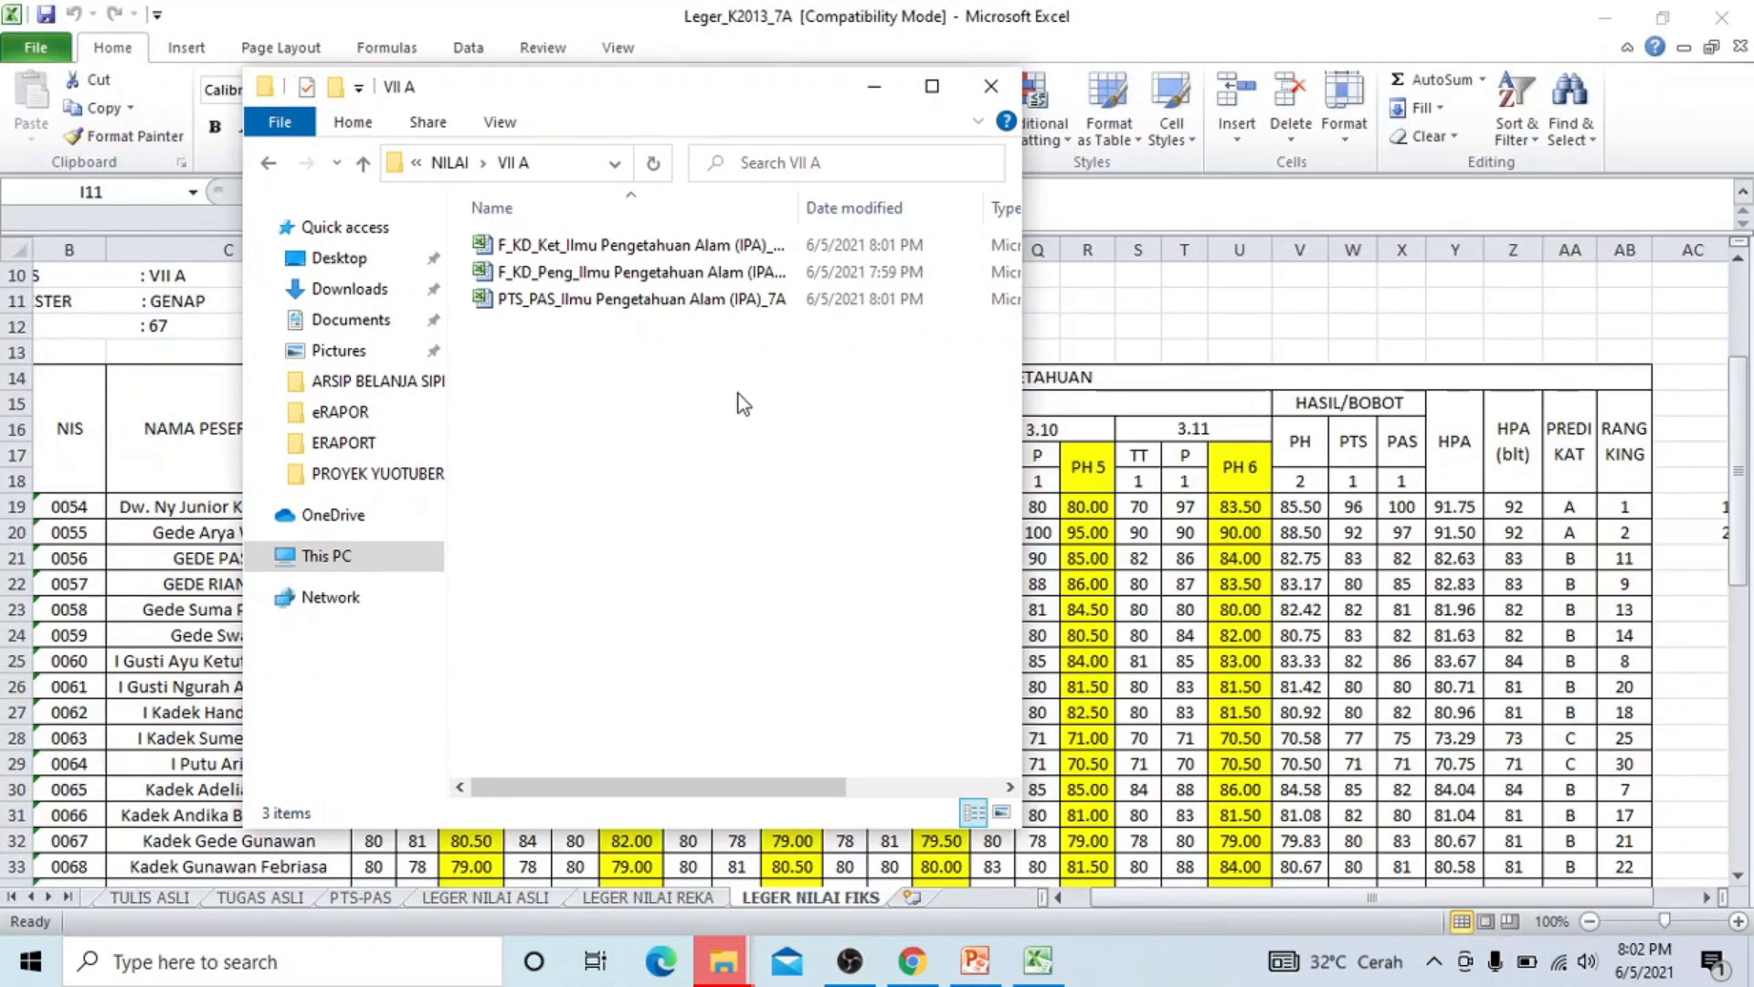
# Switch to Chrome and set the import format page to class 7B with the subject Ilmu Pengetahuan Alam (IPA).
pyautogui.click(914, 967)
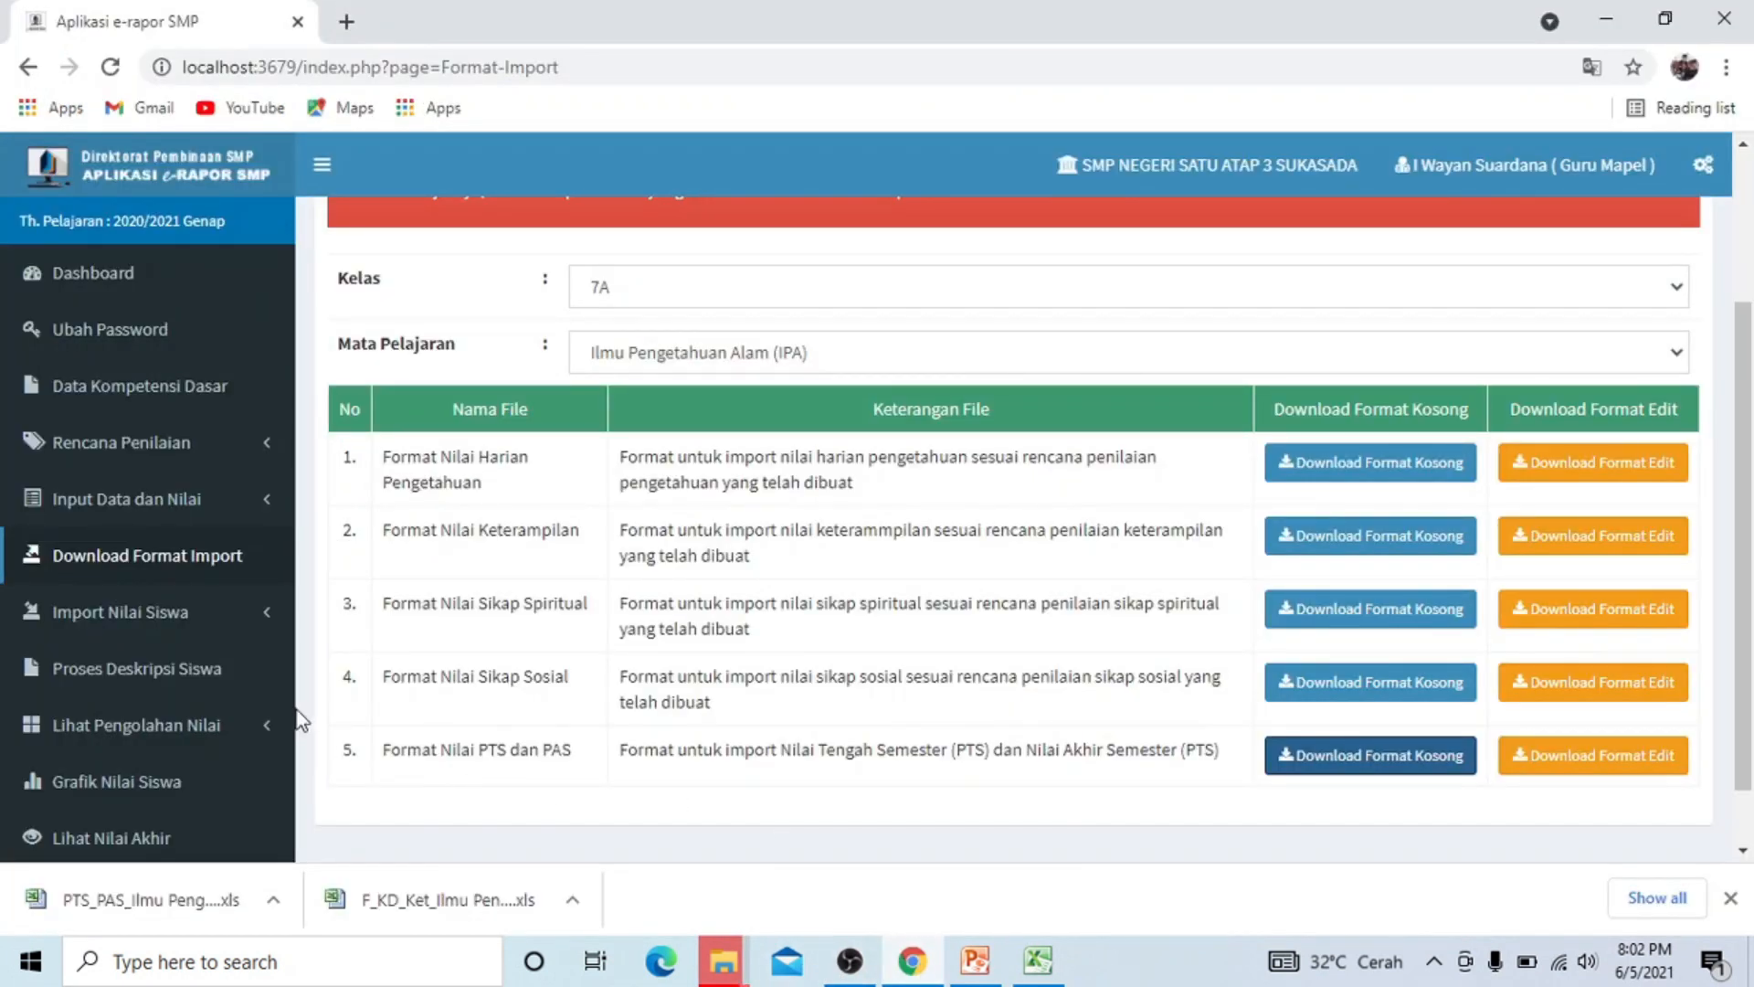
pyautogui.scroll(2, 755, 309)
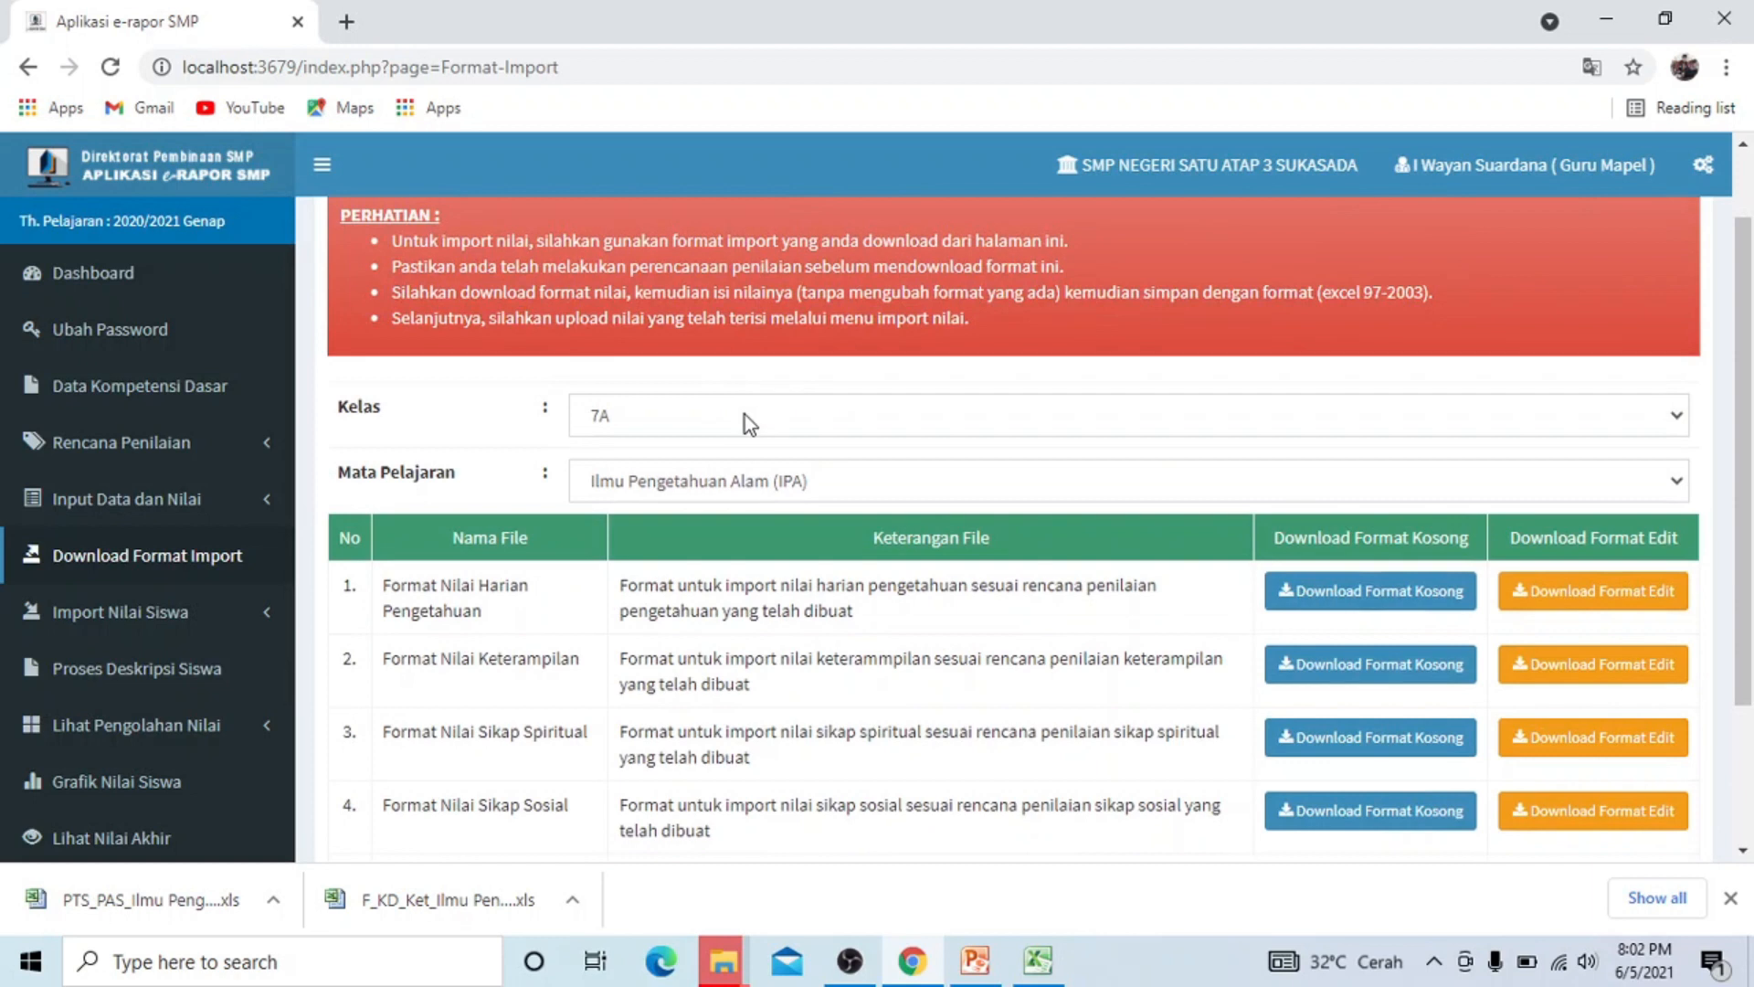
pyautogui.click(745, 414)
pyautogui.click(714, 499)
pyautogui.click(770, 482)
pyautogui.click(772, 541)
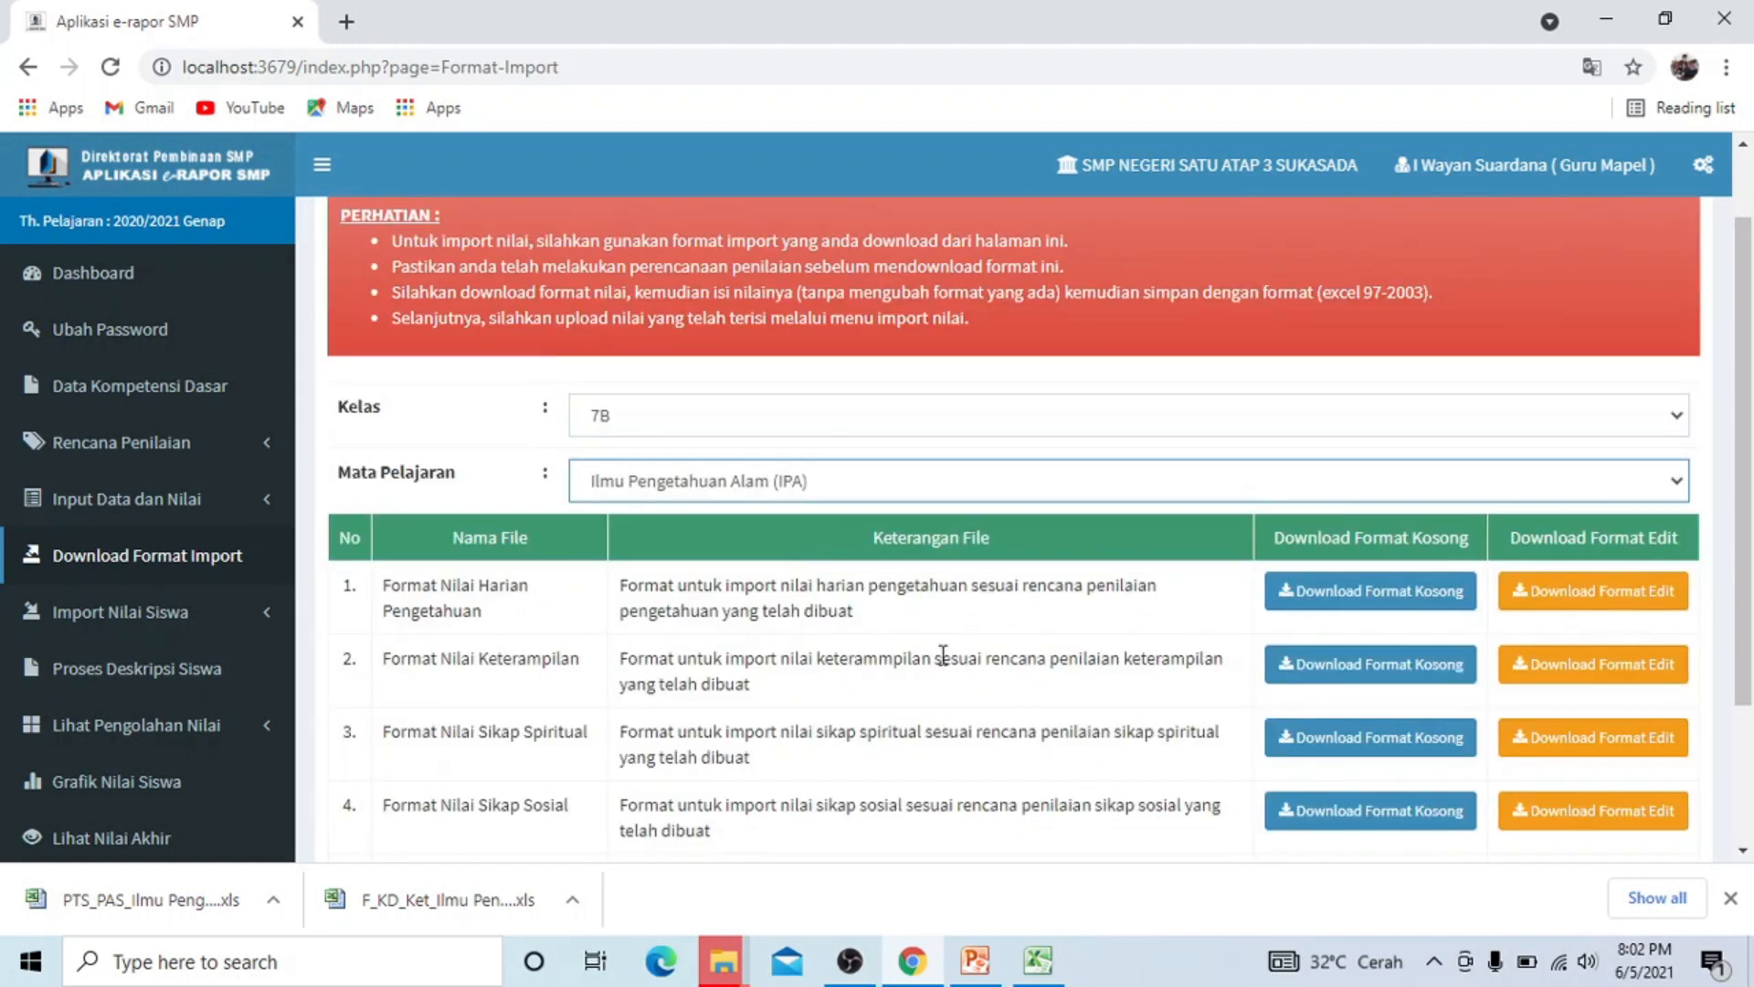
# Download the blank Format Nilai Harian Pengetahuan, Format Nilai Keterampilan and Format Nilai PTS dan PAS for class 7B.
pyautogui.scroll(-2, 943, 667)
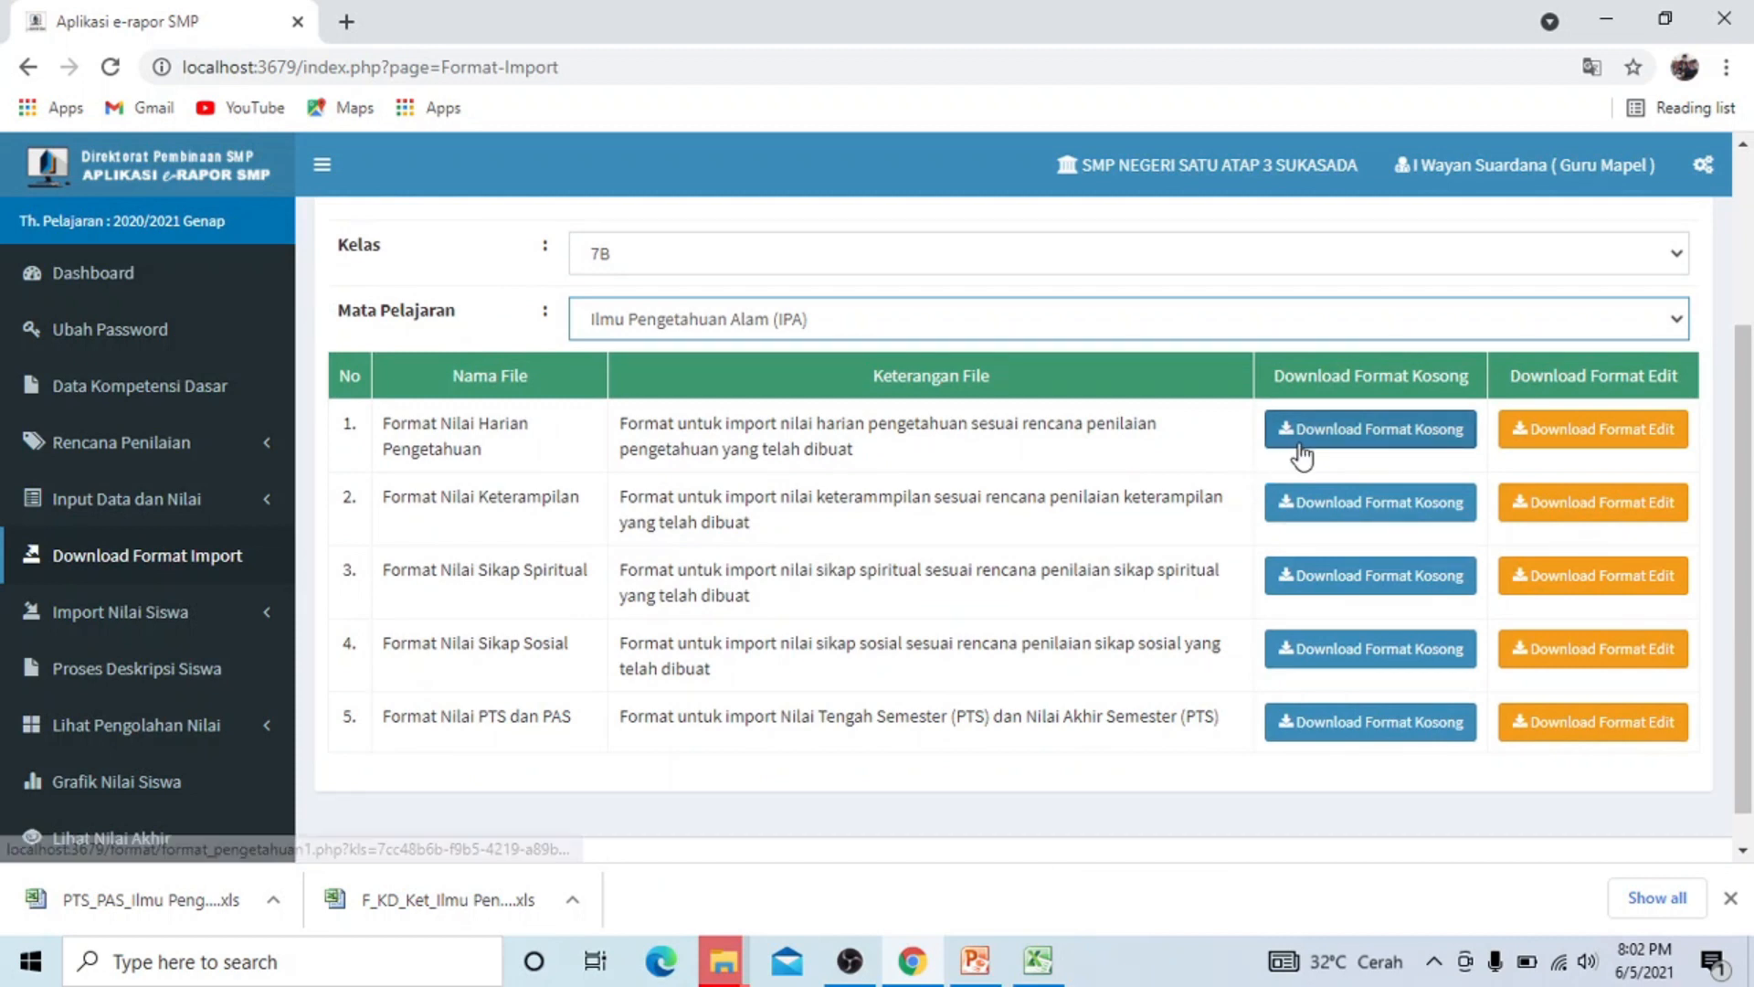
pyautogui.click(1368, 443)
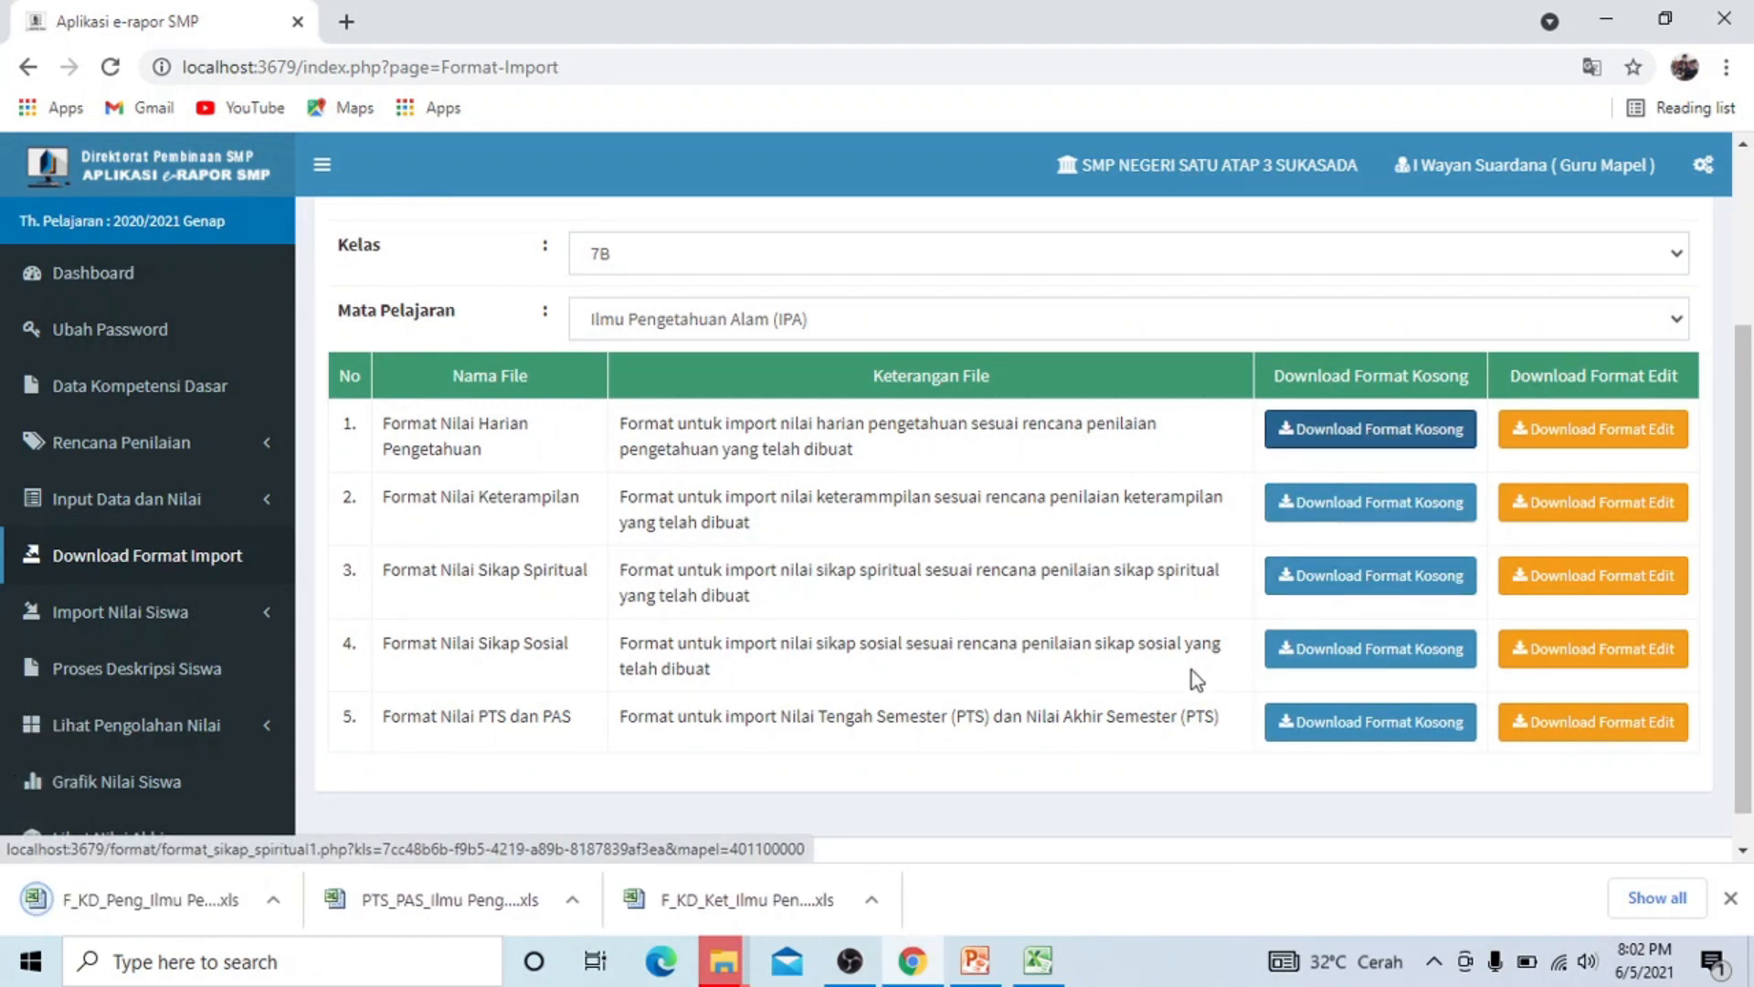
pyautogui.click(1389, 516)
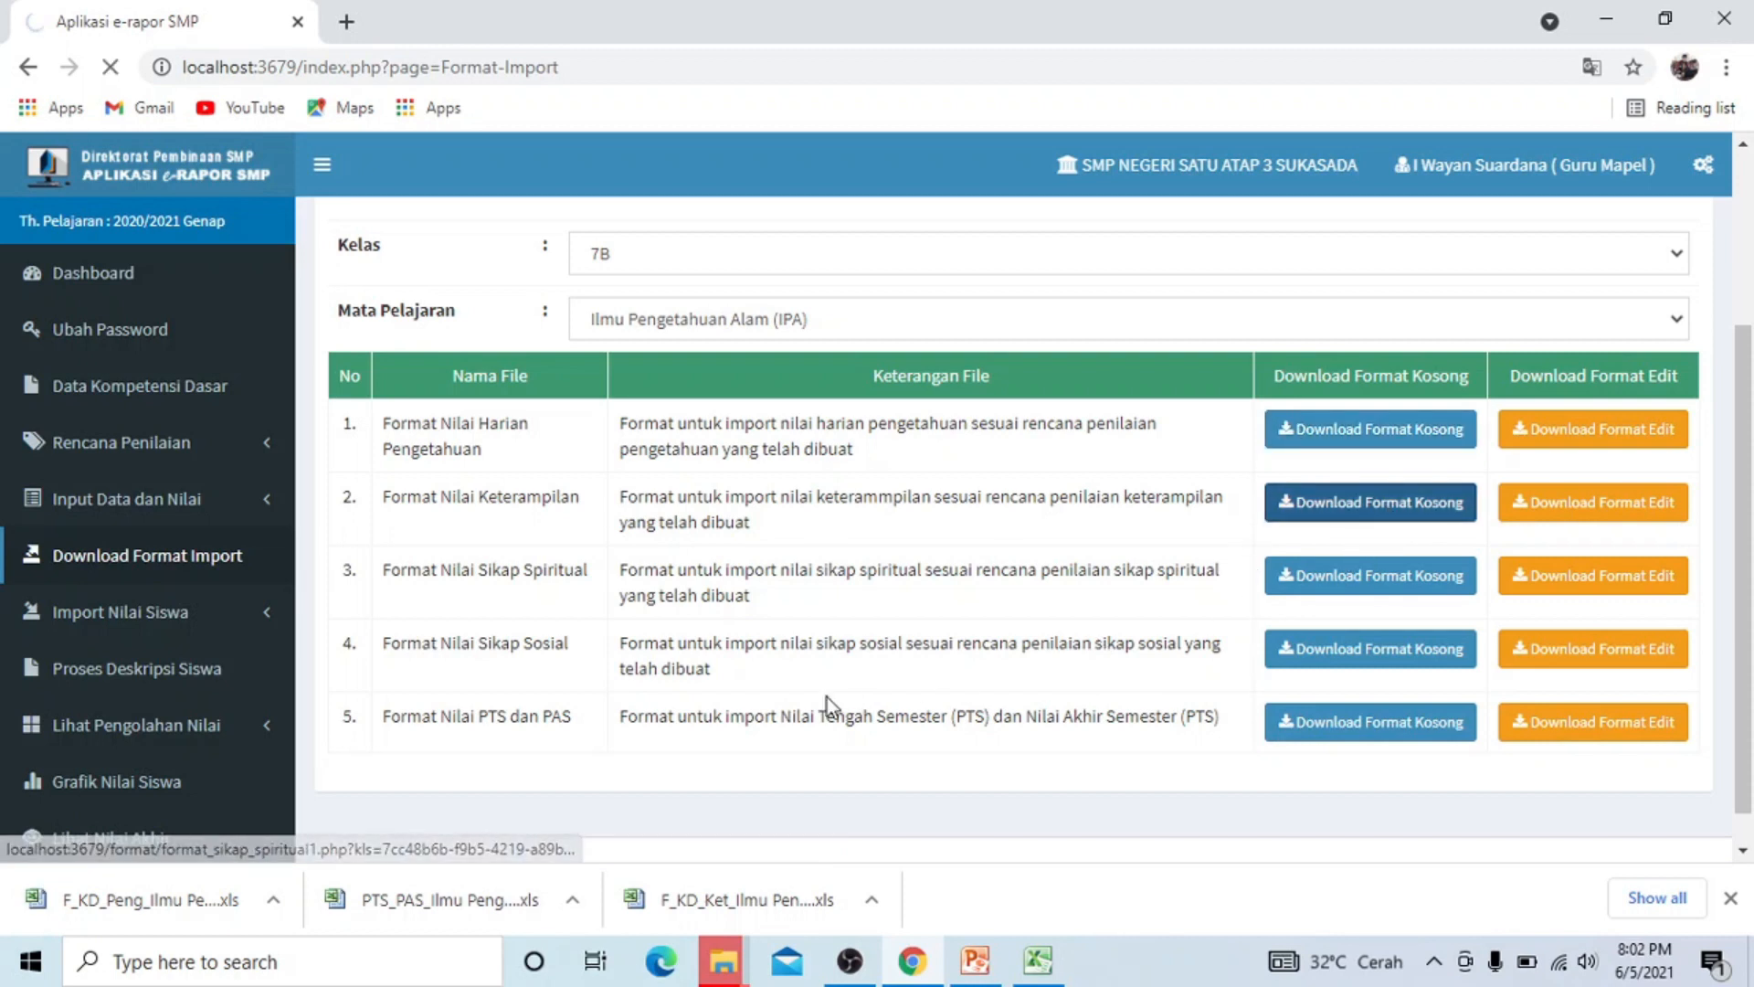
pyautogui.click(1350, 731)
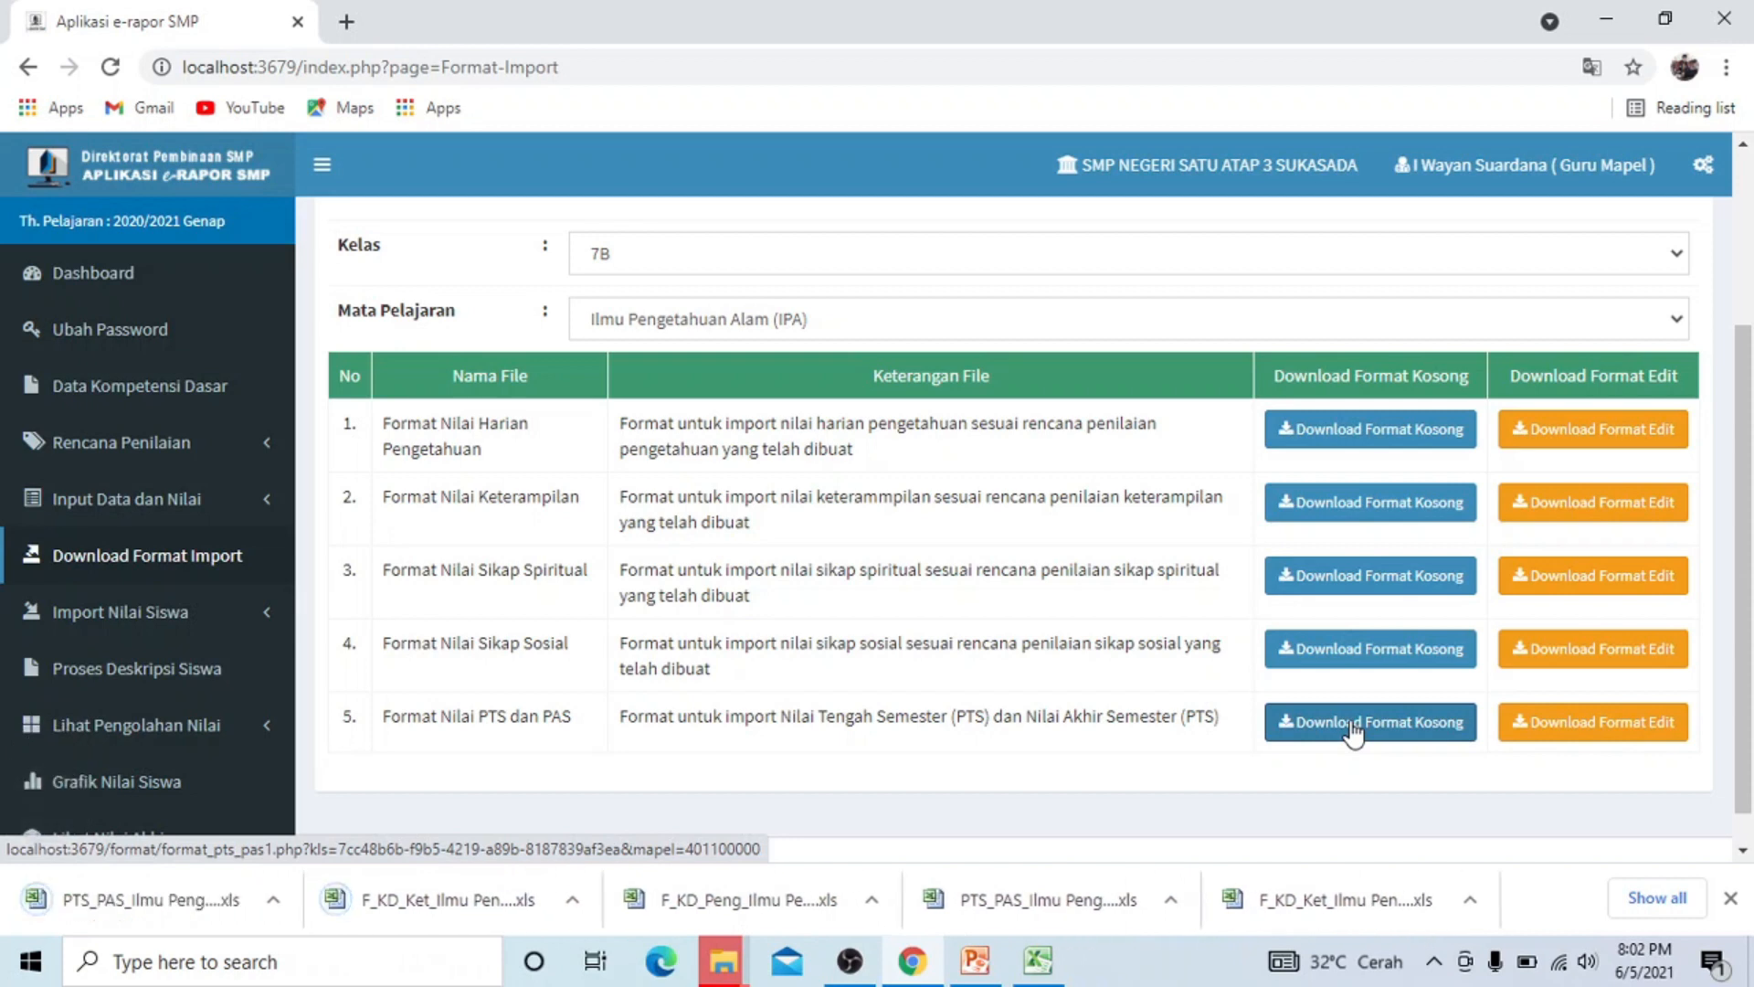
# Show the downloads in File Explorer and cut the class 7B F_KD_Ket and F_KD_Peng files.
pyautogui.click(274, 900)
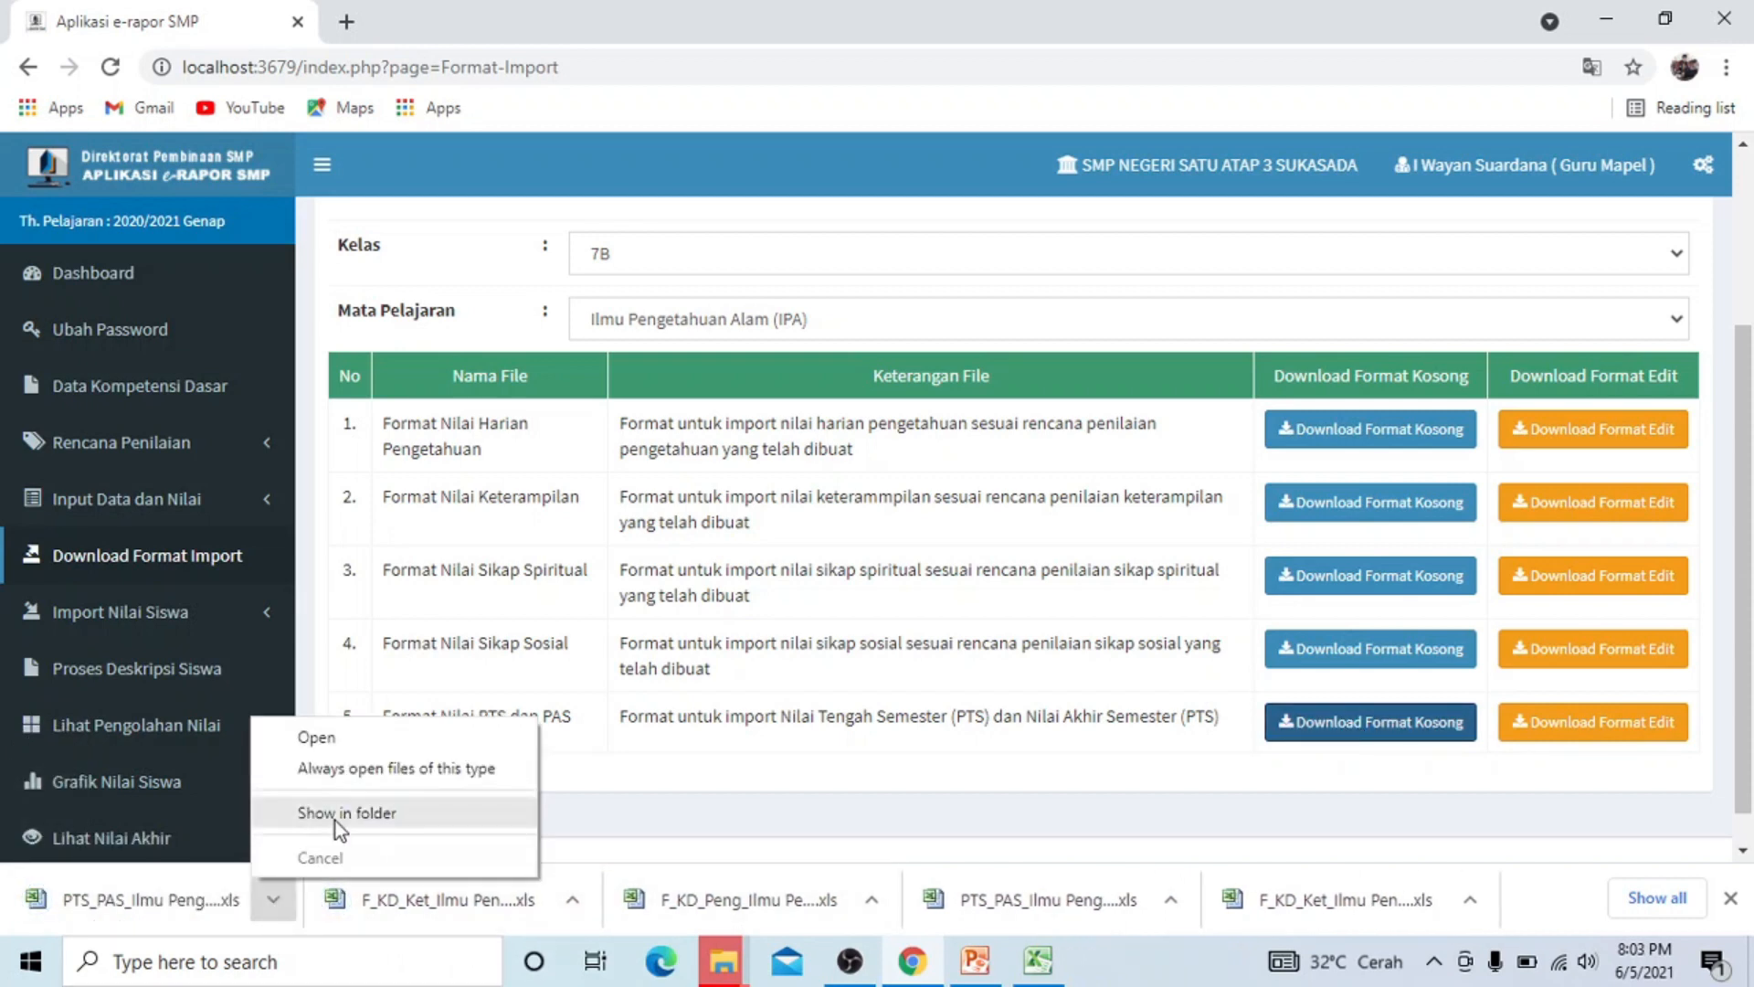
pyautogui.click(336, 821)
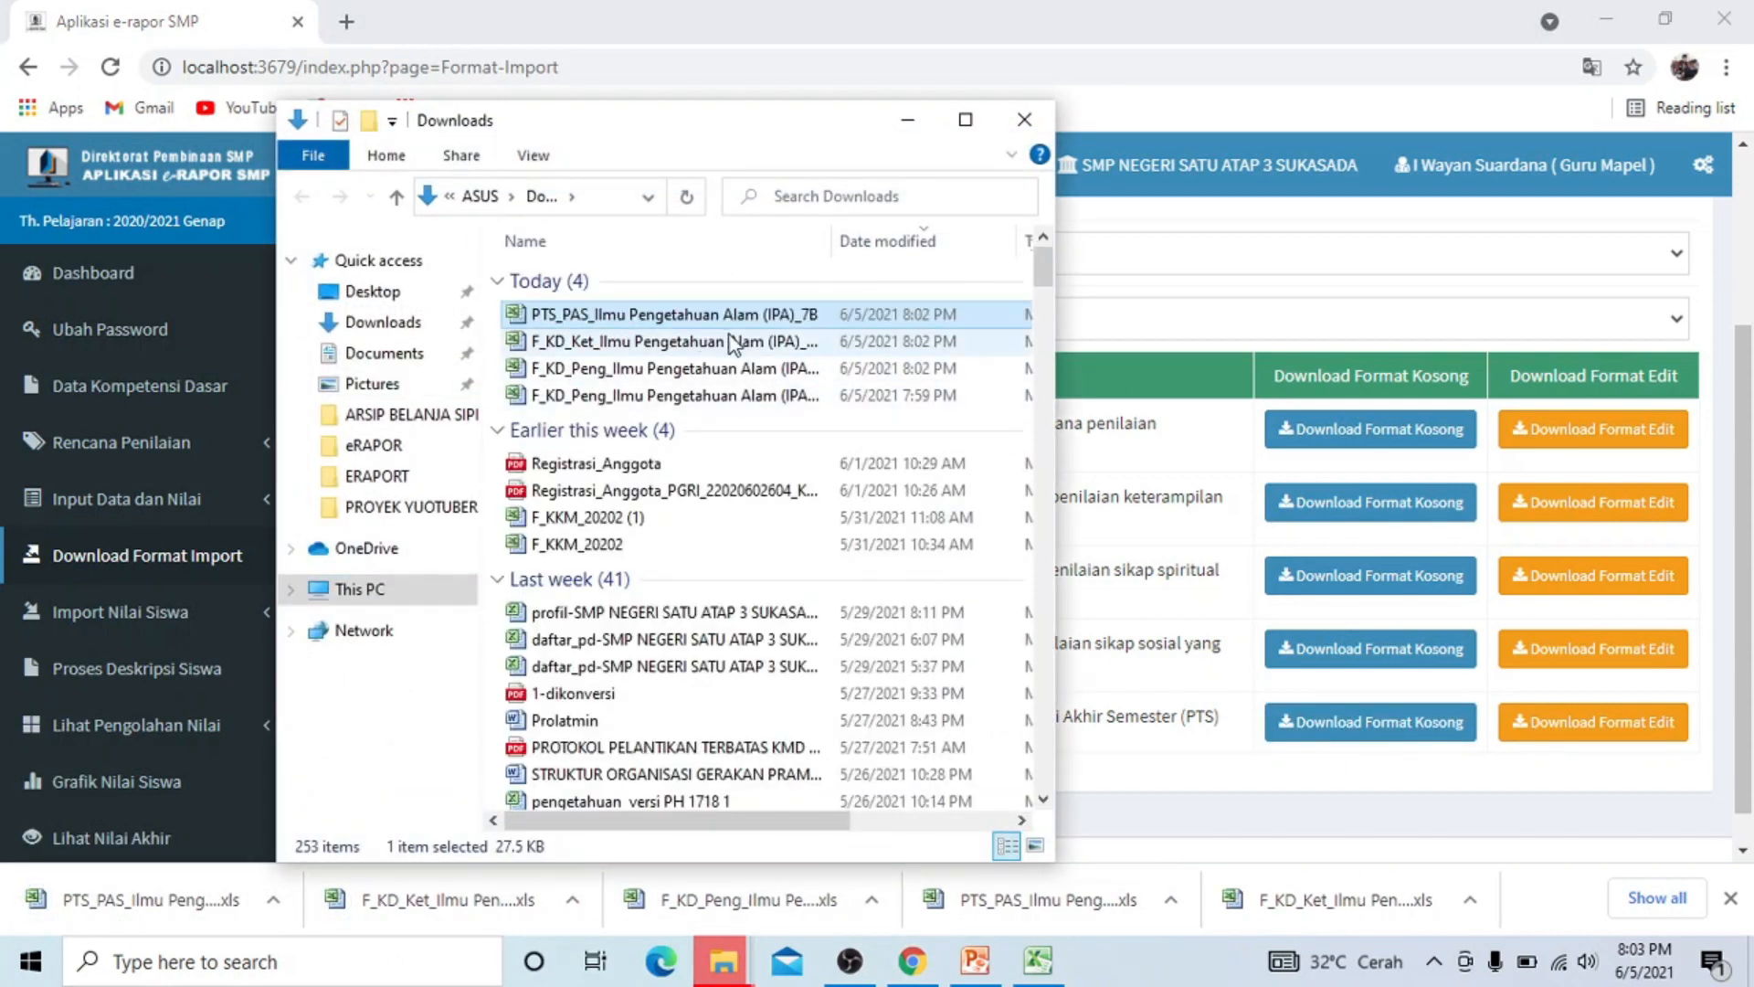
pyautogui.click(800, 319)
pyautogui.click(805, 341)
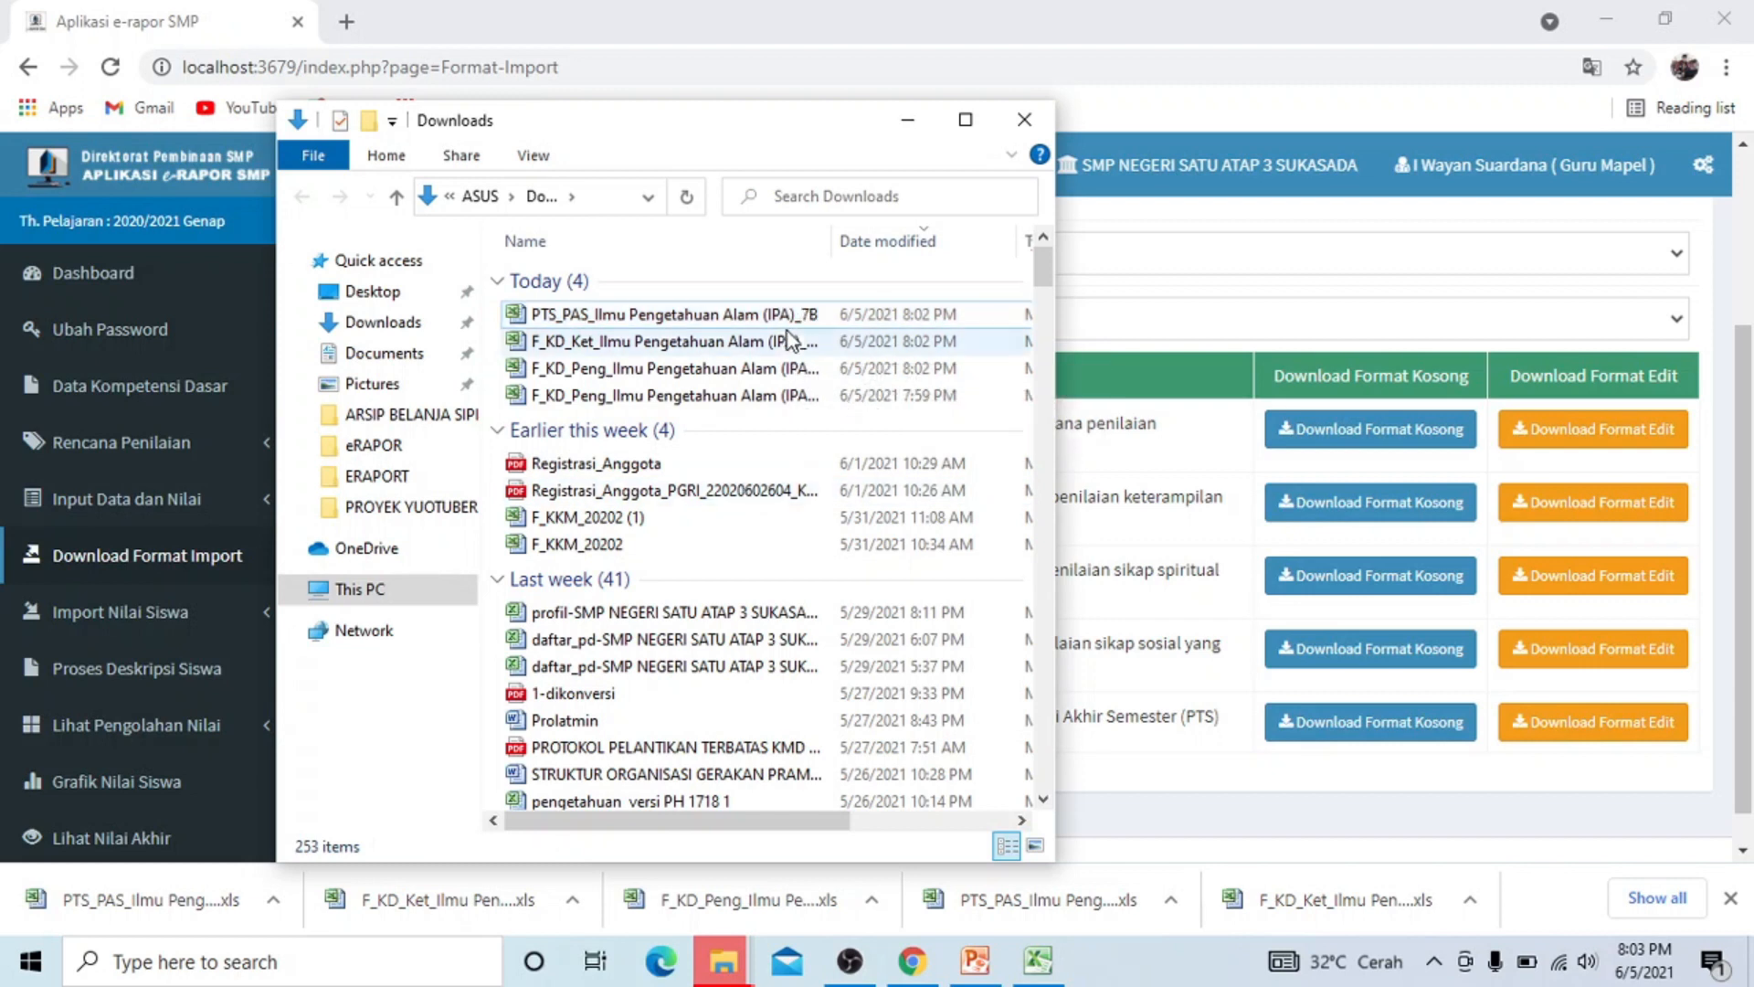
pyautogui.keyDown('ctrl'); pyautogui.click(810, 367); pyautogui.keyUp('ctrl')
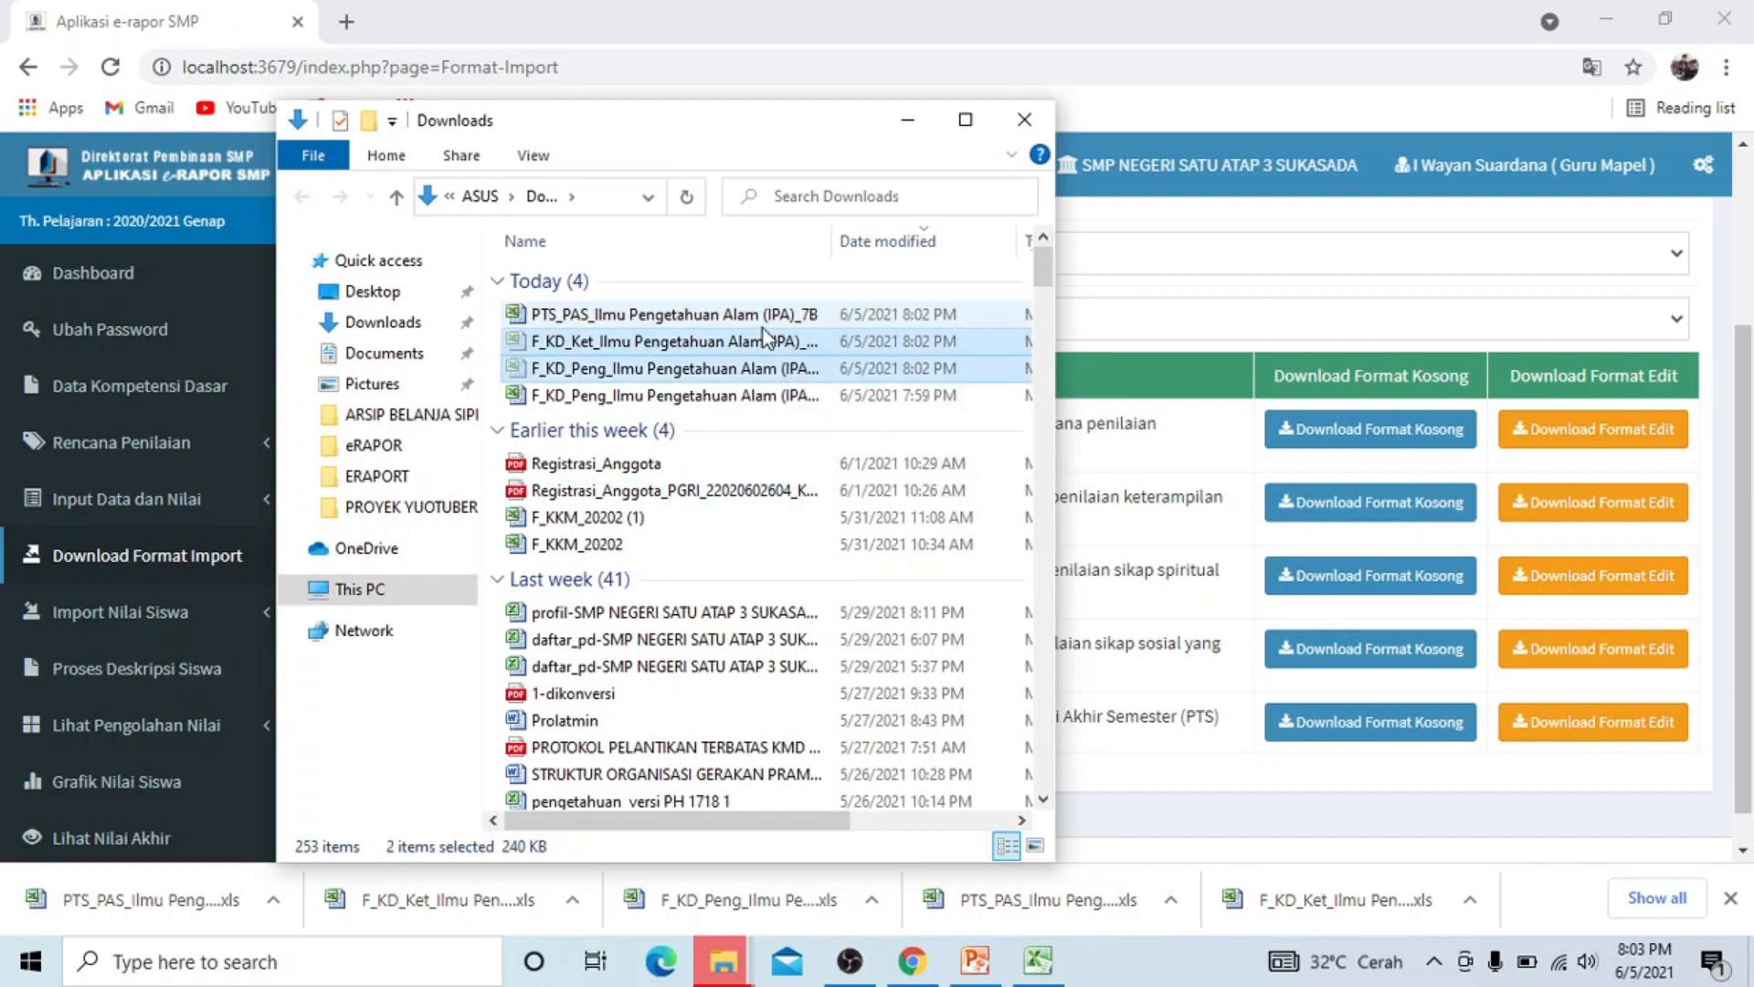
# Return to the VII A folder window, go back to NILAI and create a folder named VII B there.
pyautogui.click(724, 961)
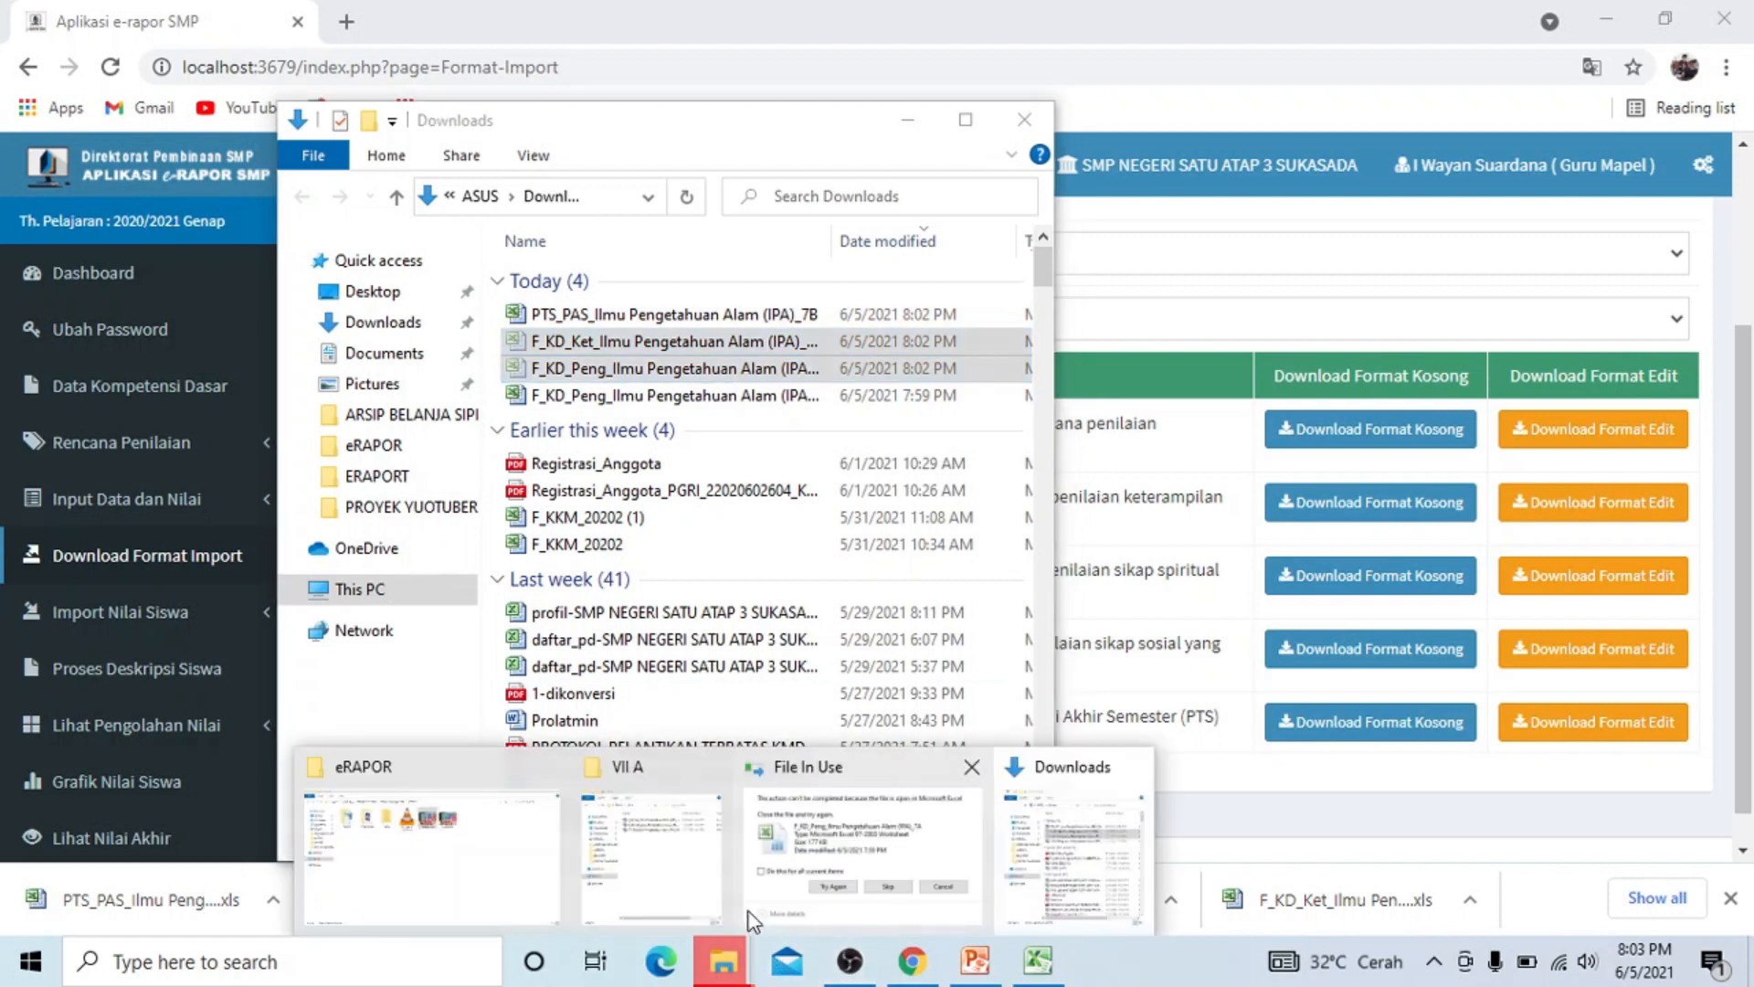
pyautogui.click(635, 842)
pyautogui.click(268, 163)
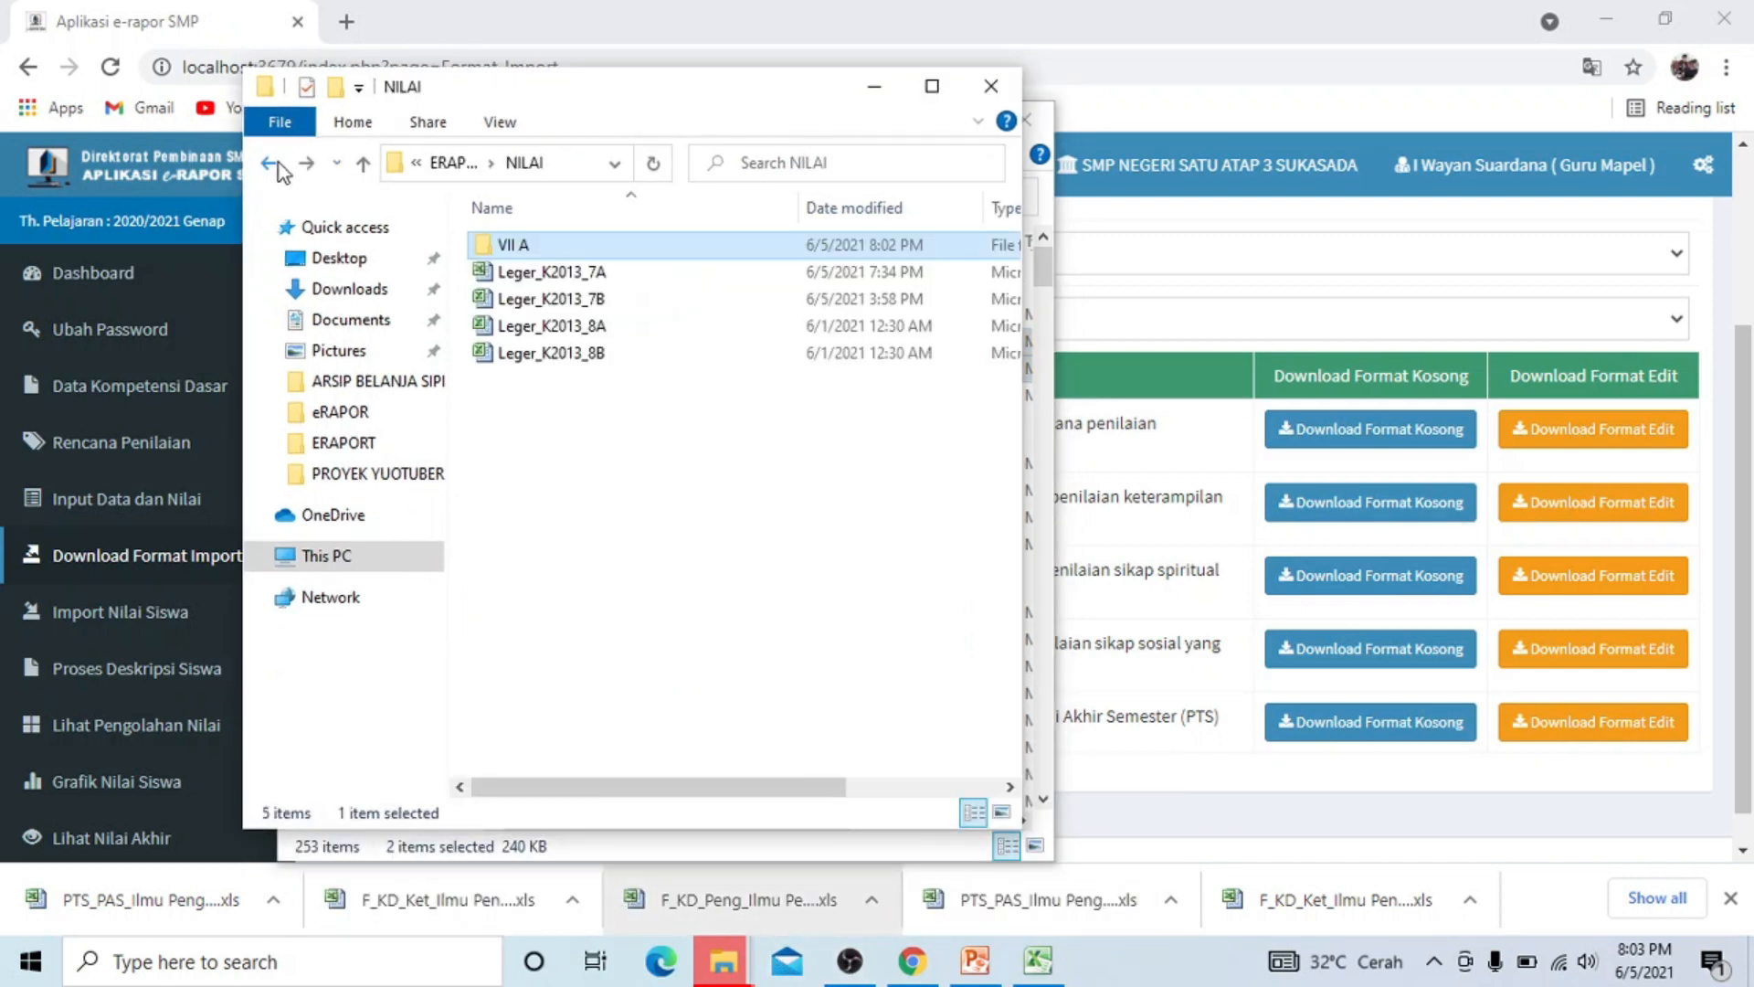
pyautogui.rightClick(599, 450)
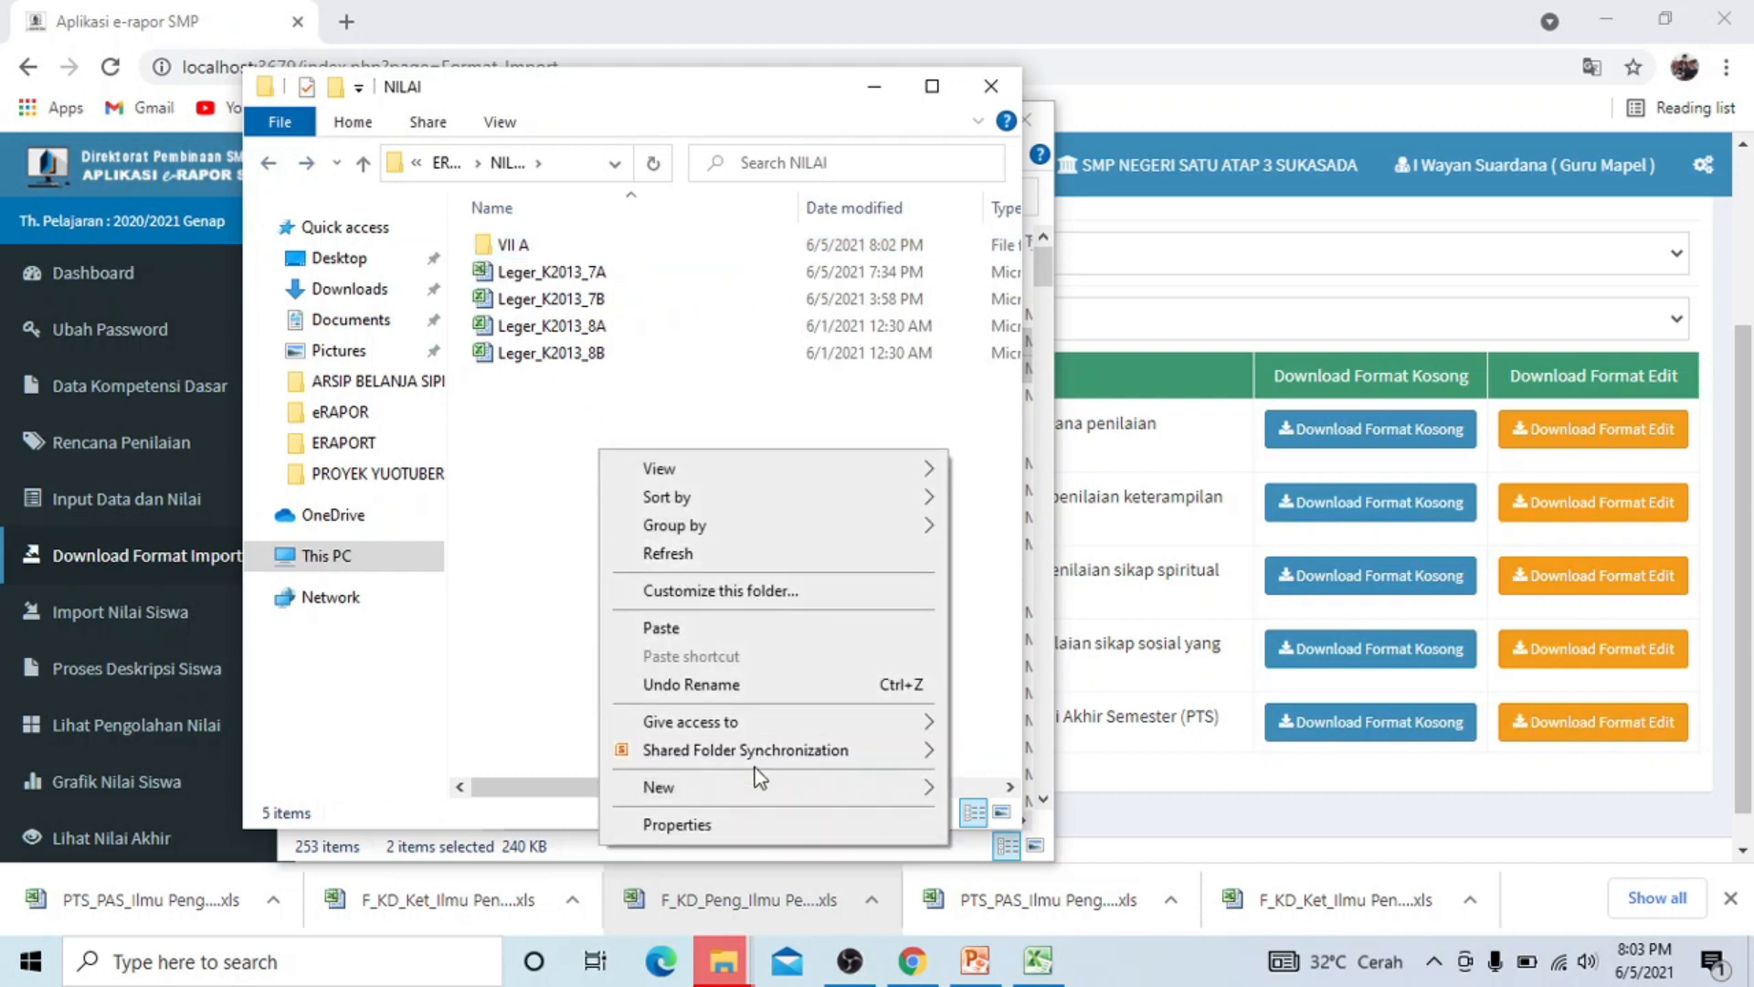
pyautogui.moveTo(854, 792)
pyautogui.click(1010, 494)
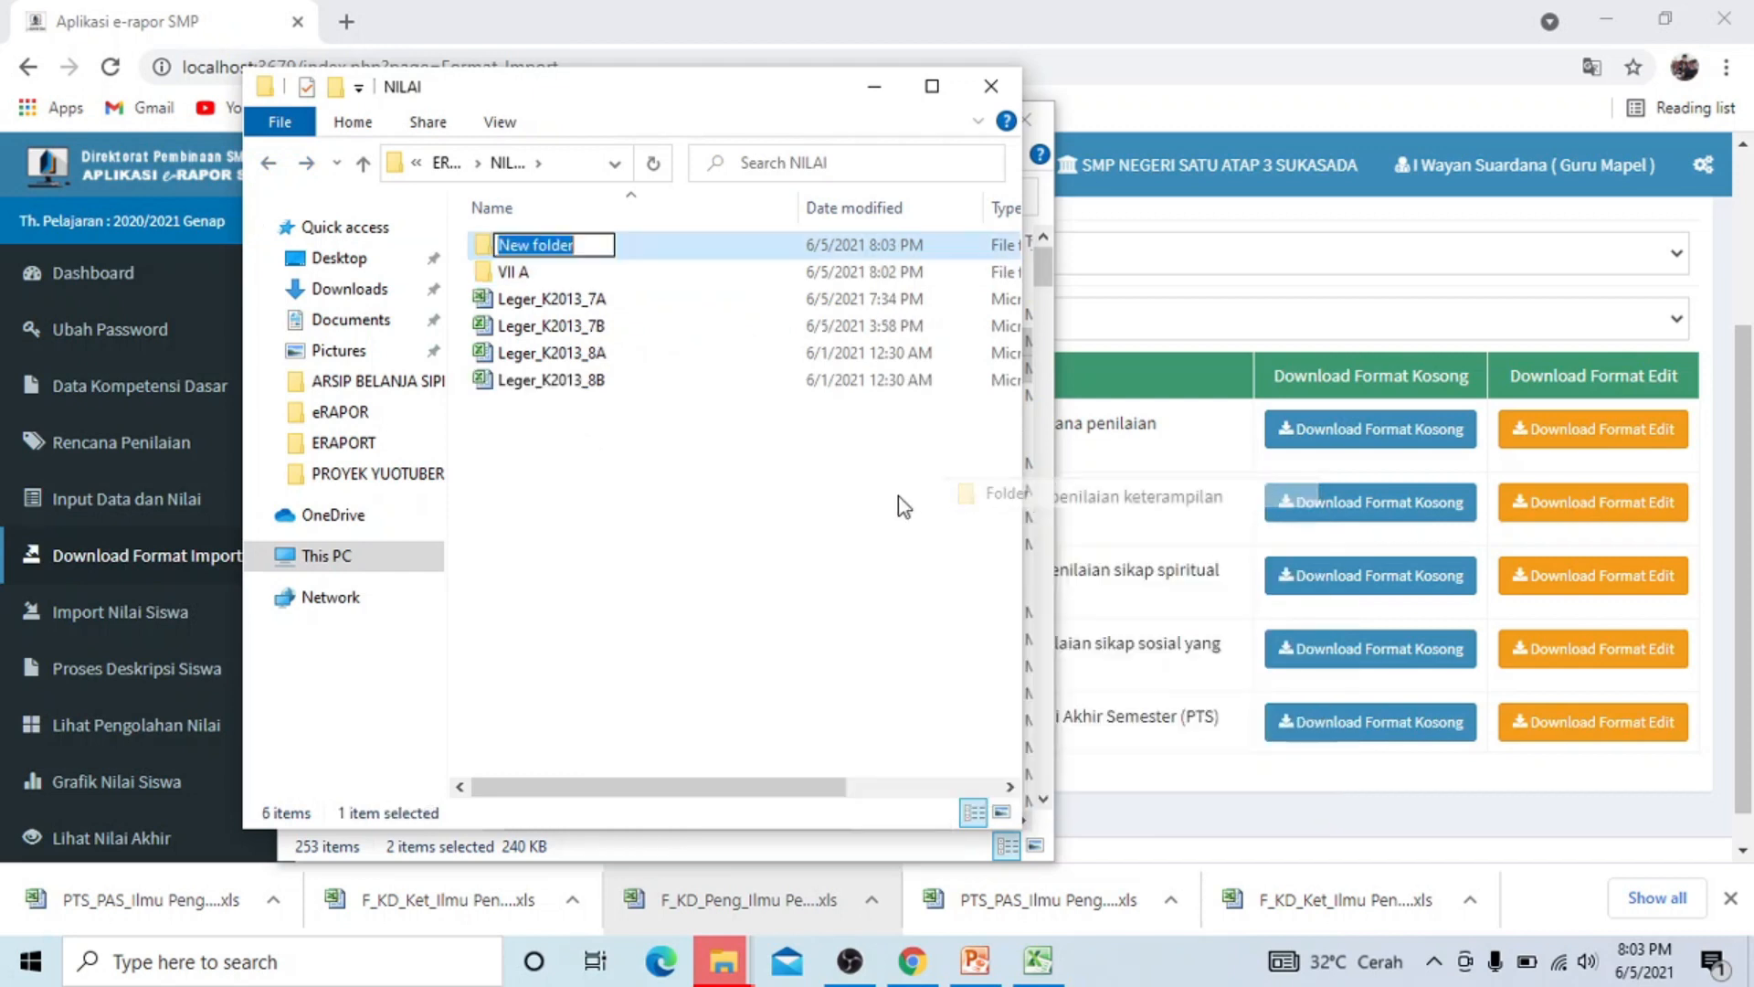
pyautogui.write('VII')
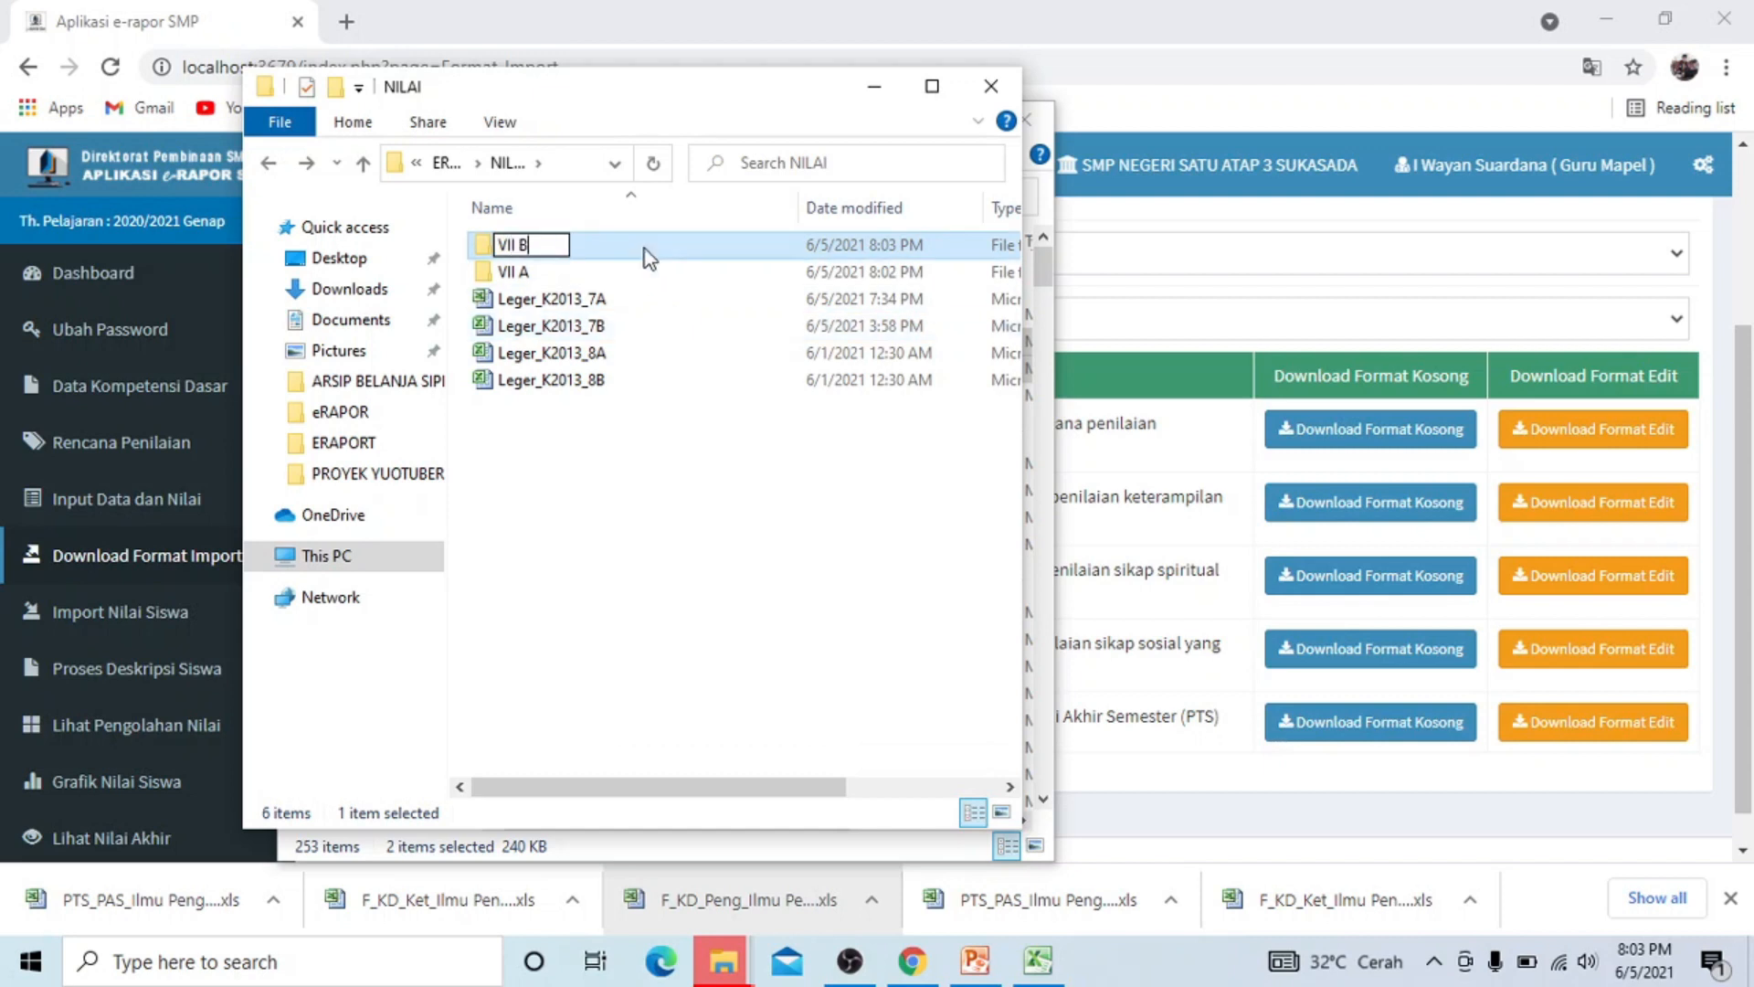
pyautogui.write(' B')
pyautogui.press('Return')
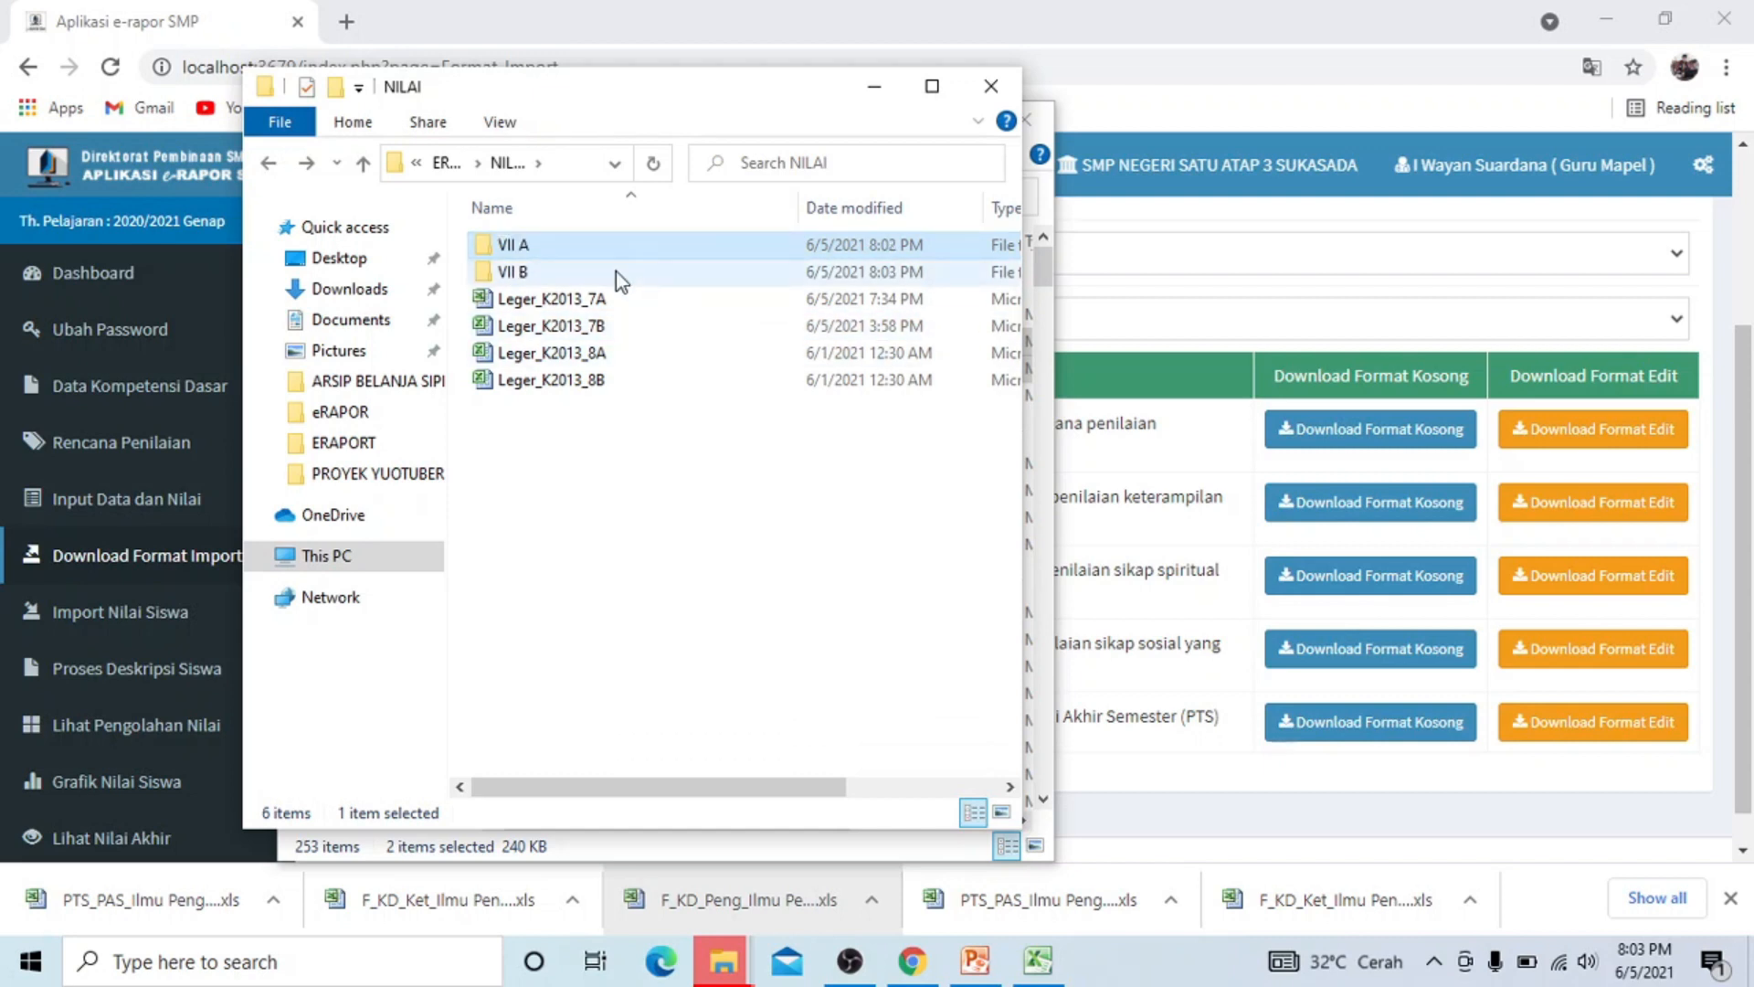
# Move the class 7B format files into the VII B folder and bring the Leger_K2013_7A workbook forward in Excel.
pyautogui.doubleClick(616, 271)
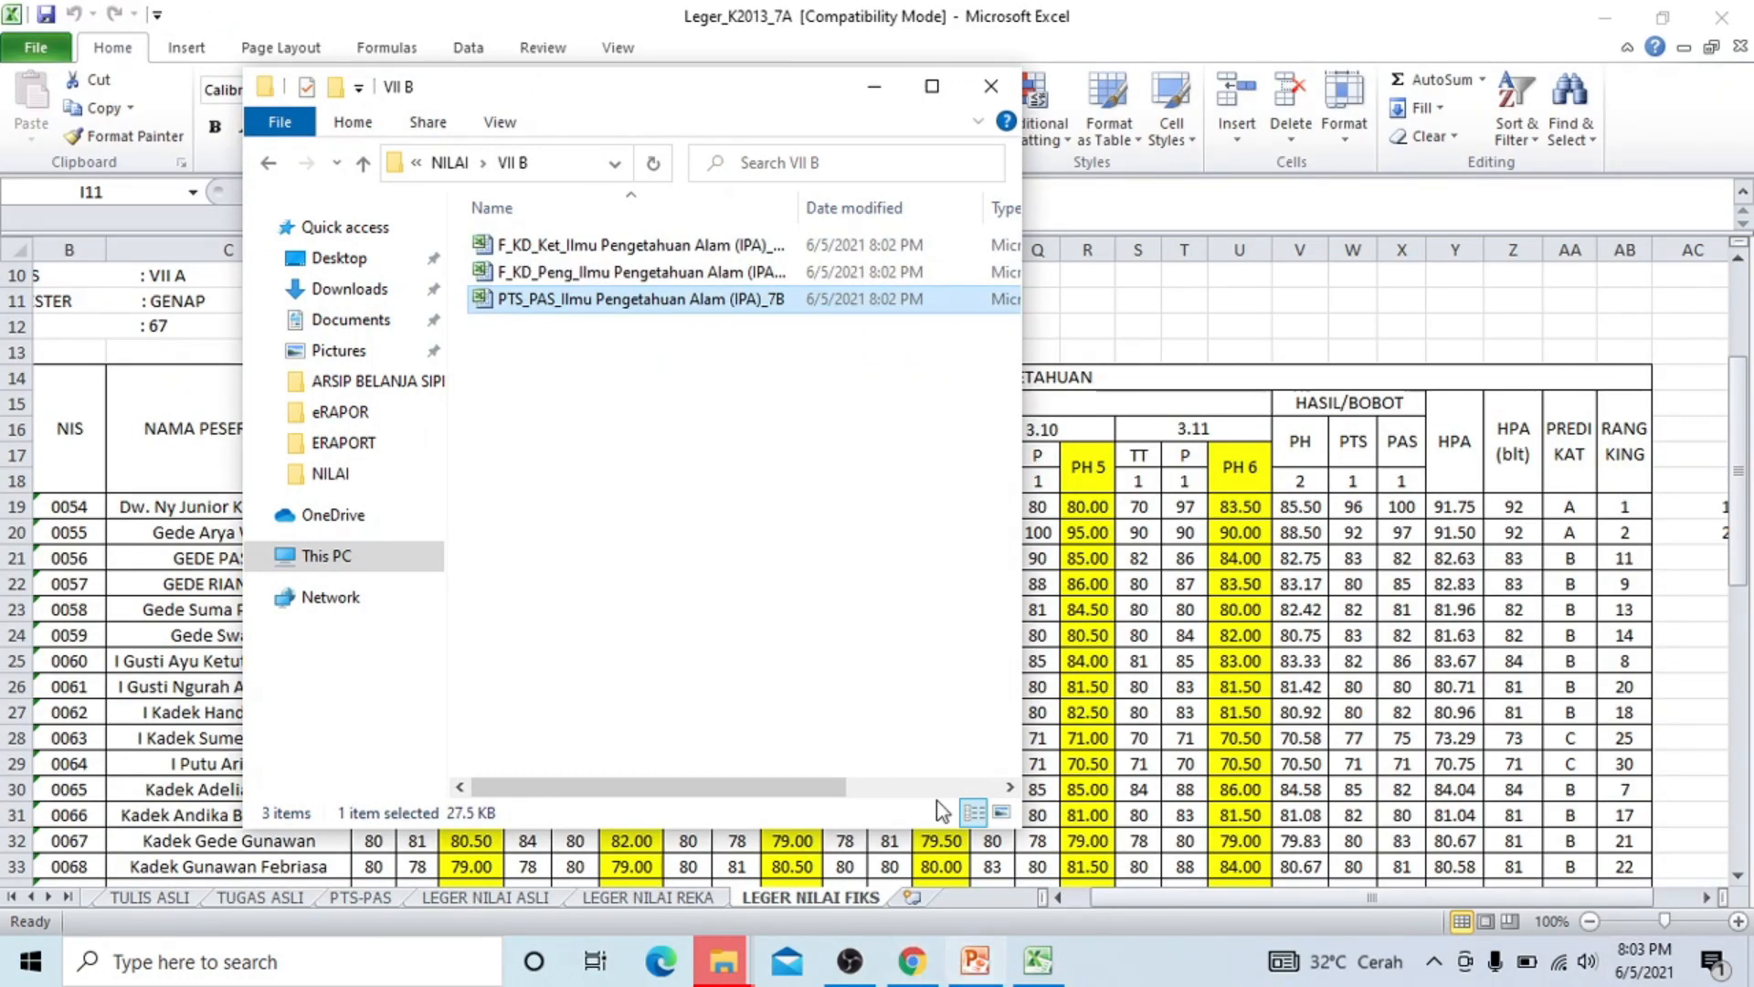
pyautogui.click(1292, 357)
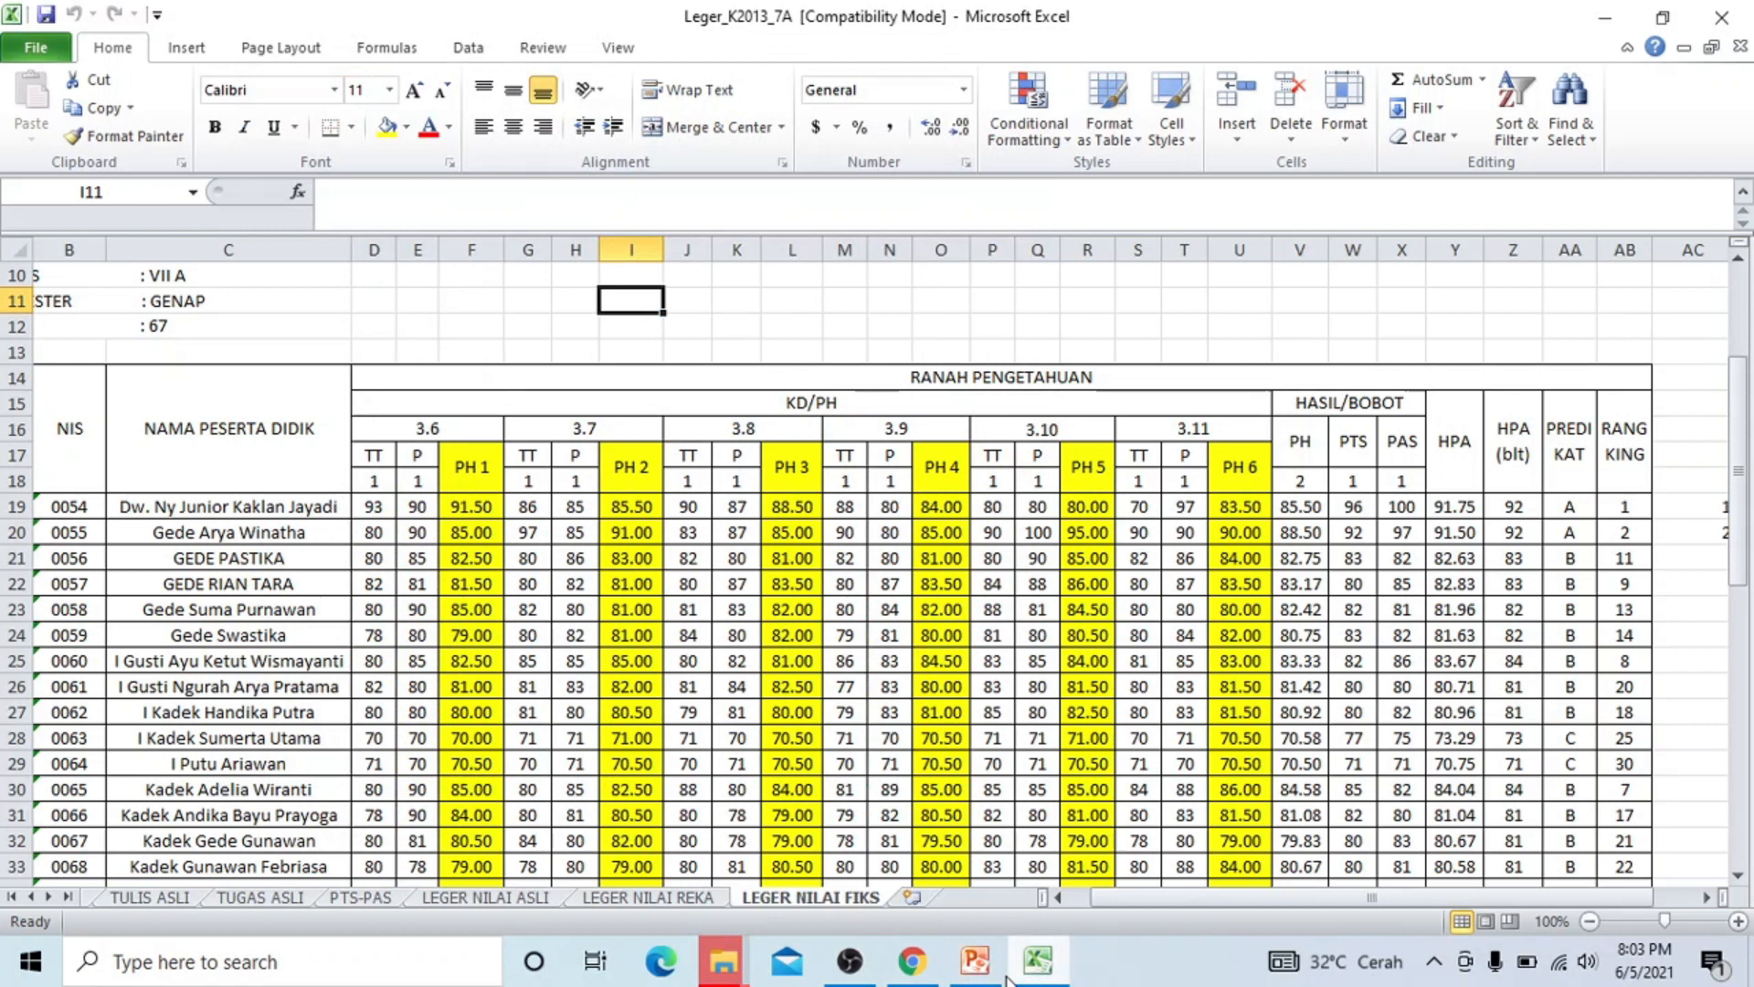
# Switch back to Chrome and disconnect the computer from the Galaxy TAB Samsung BOS Wi-Fi network.
pyautogui.click(927, 967)
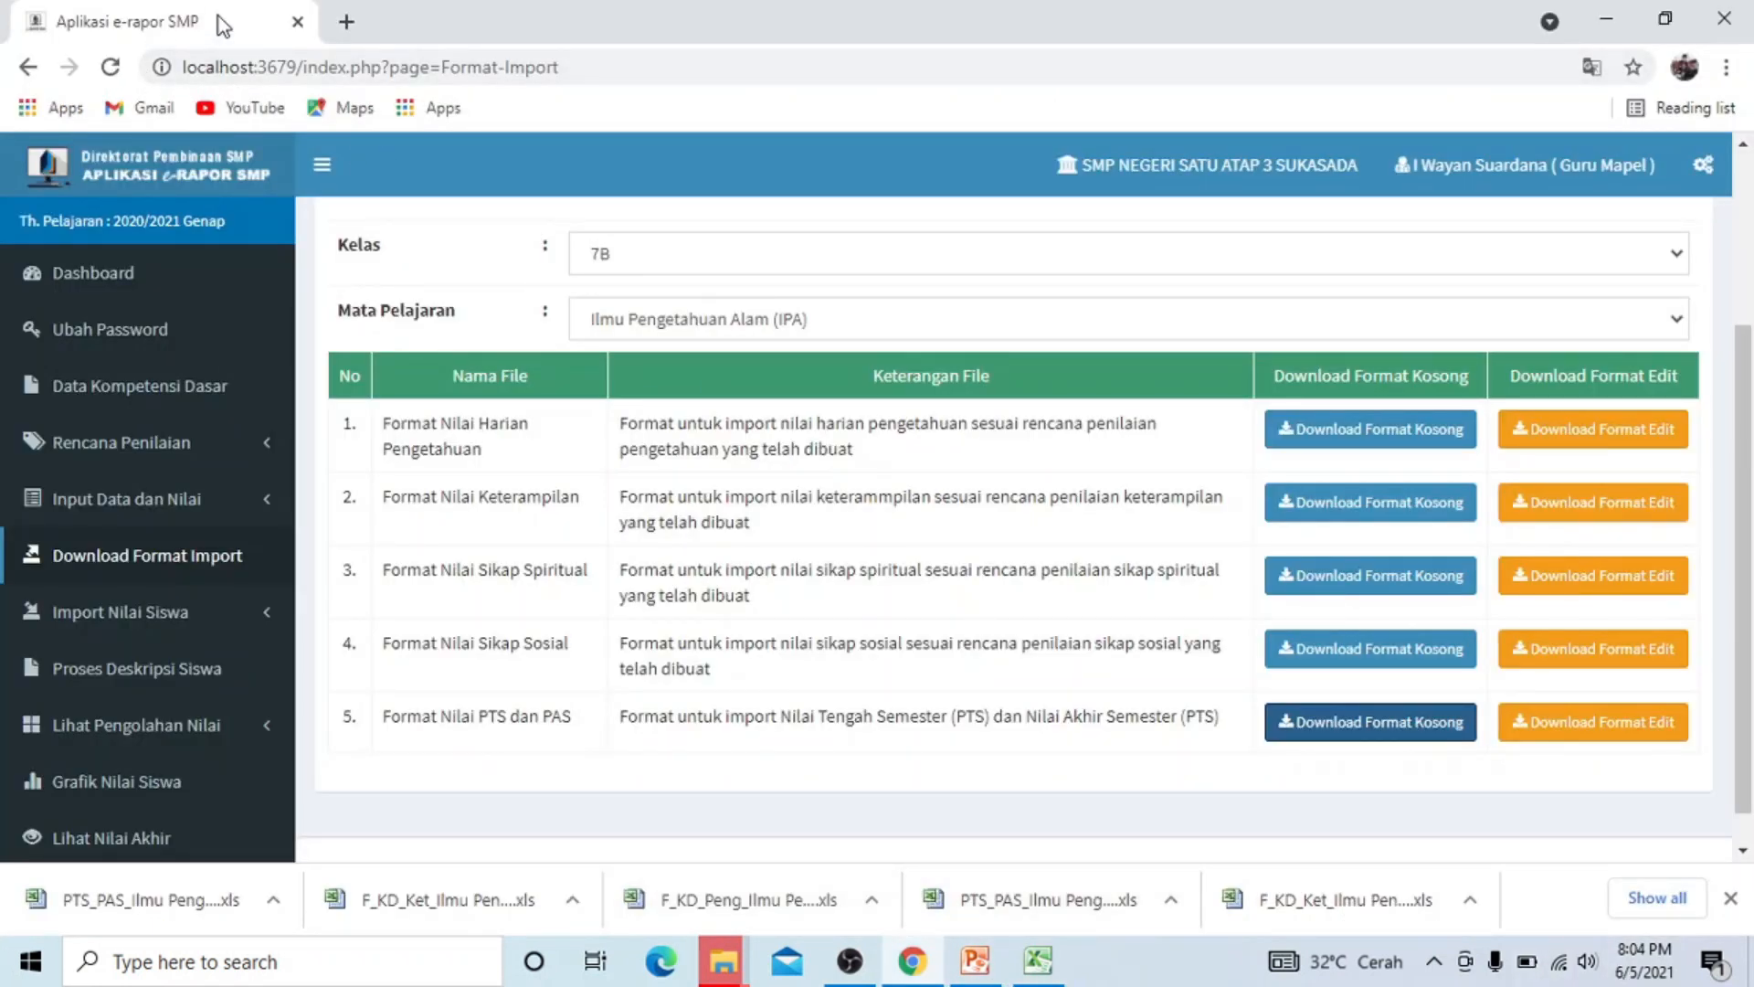
pyautogui.click(1559, 961)
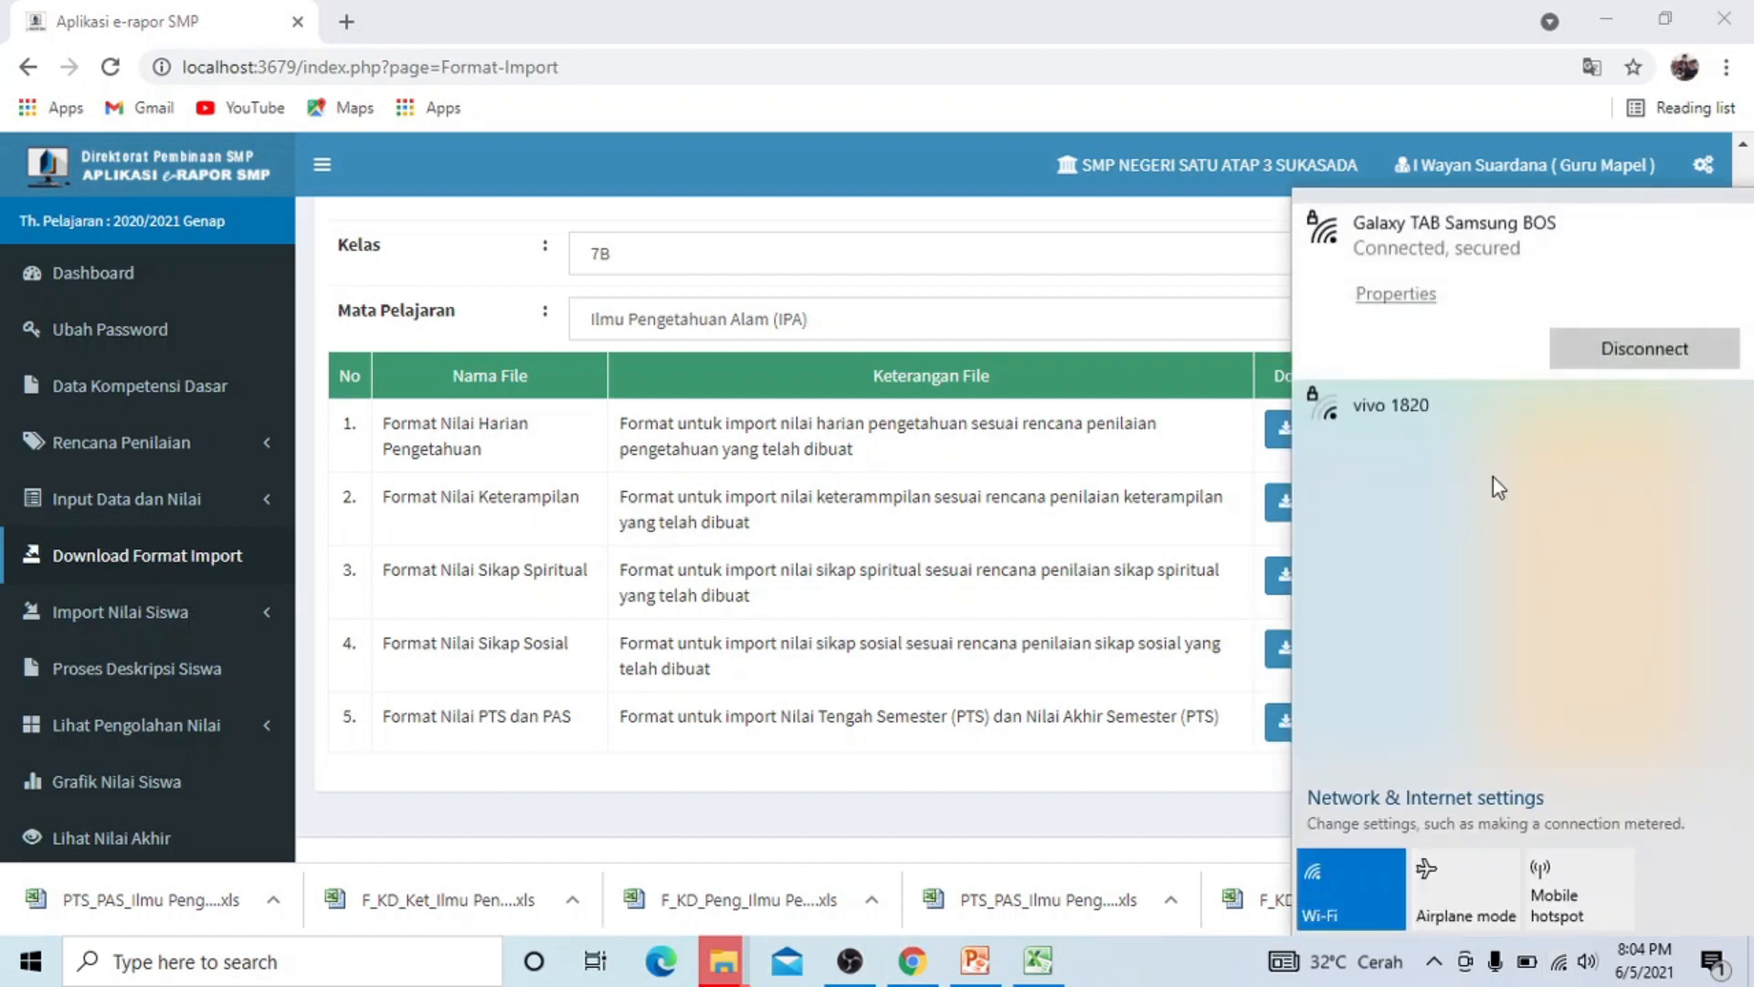
pyautogui.click(1621, 352)
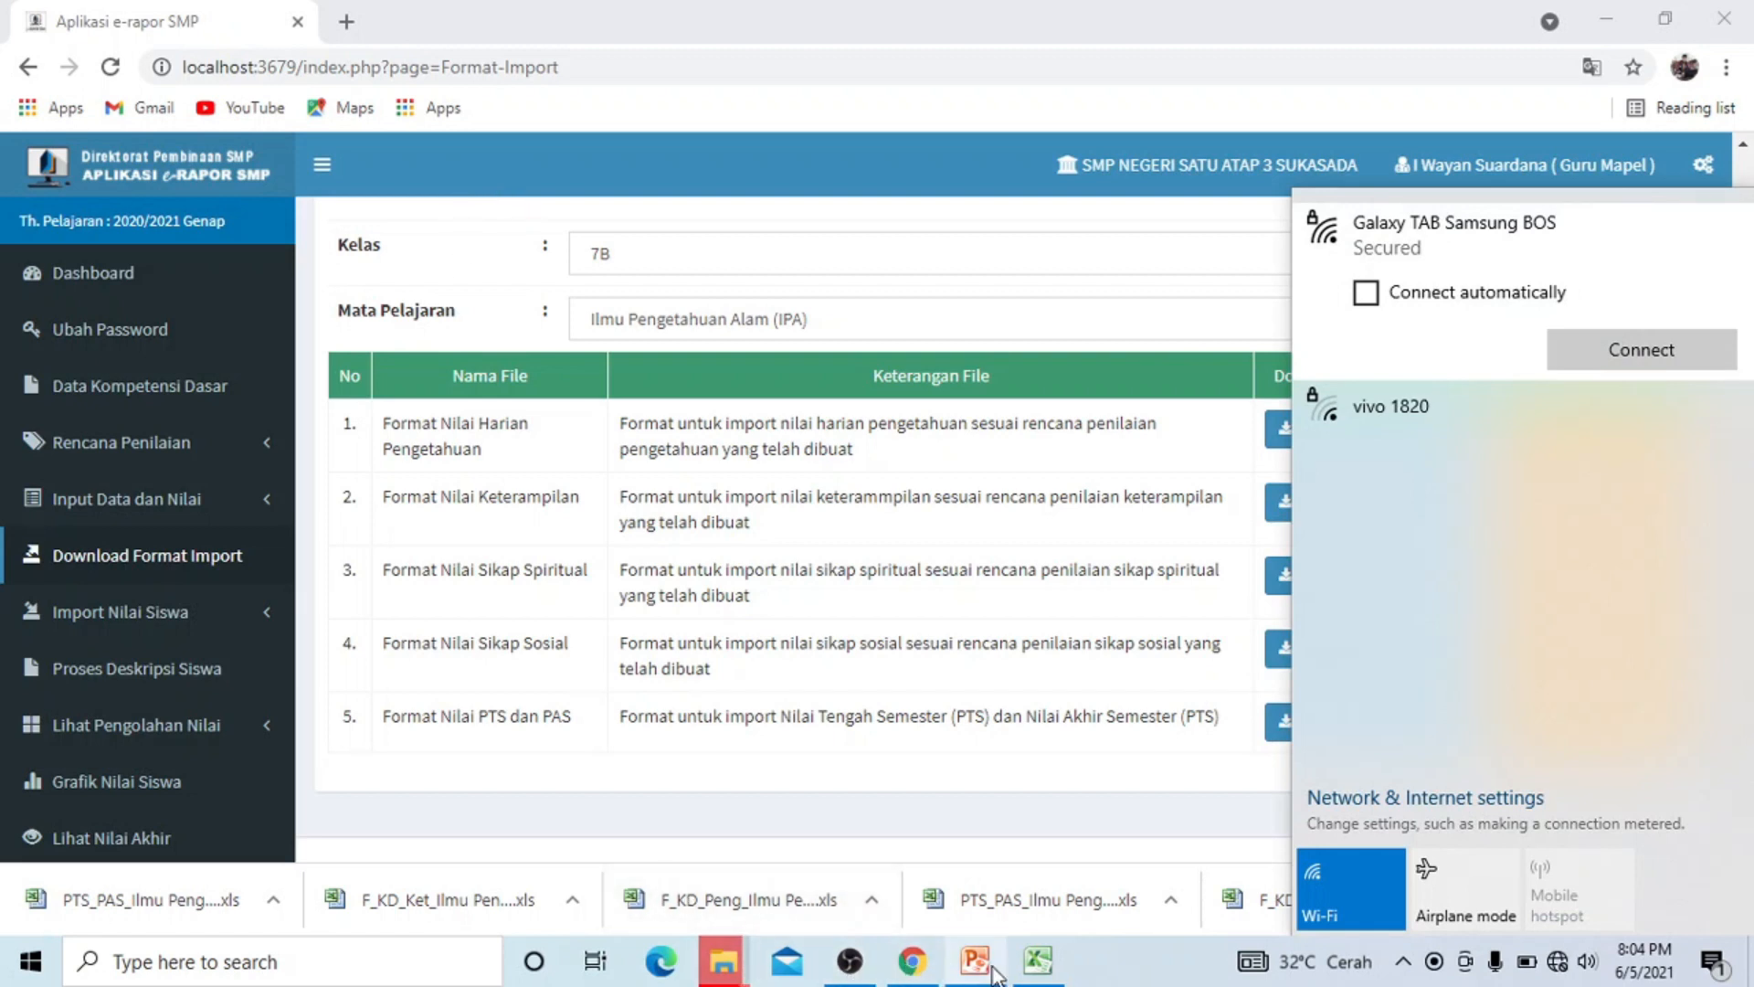
# Bring up the VII B folder window in File Explorer.
pyautogui.moveTo(996, 976)
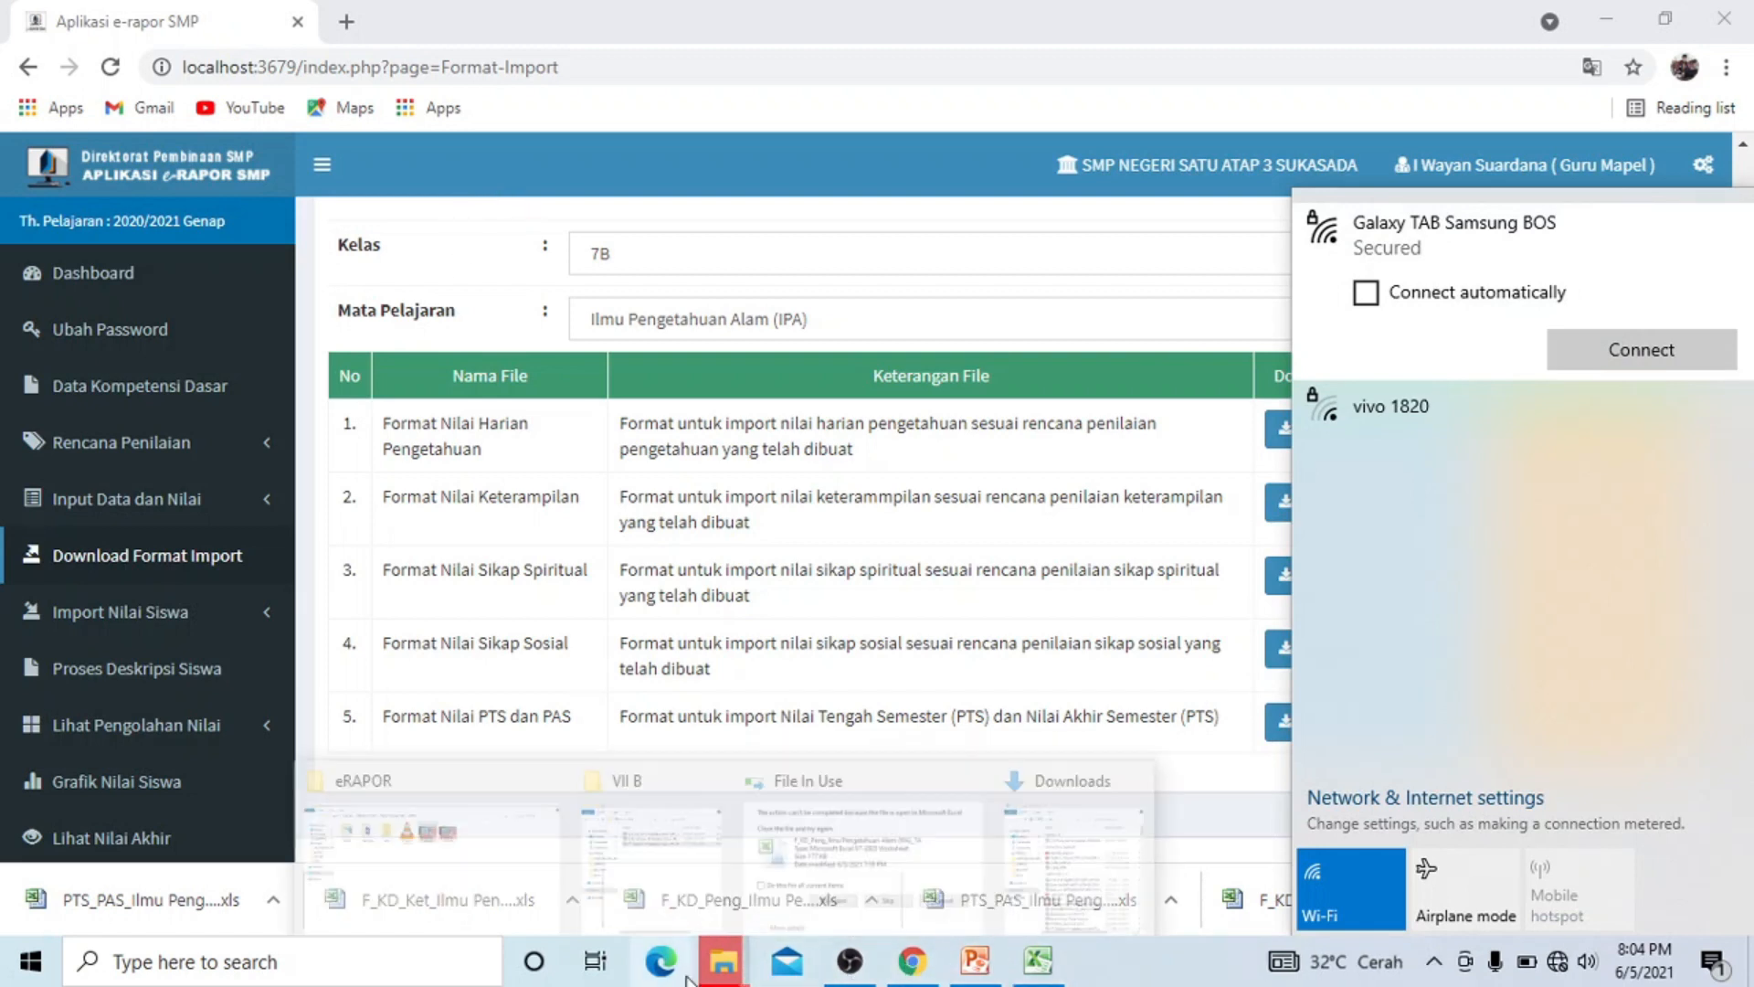
pyautogui.moveTo(715, 973)
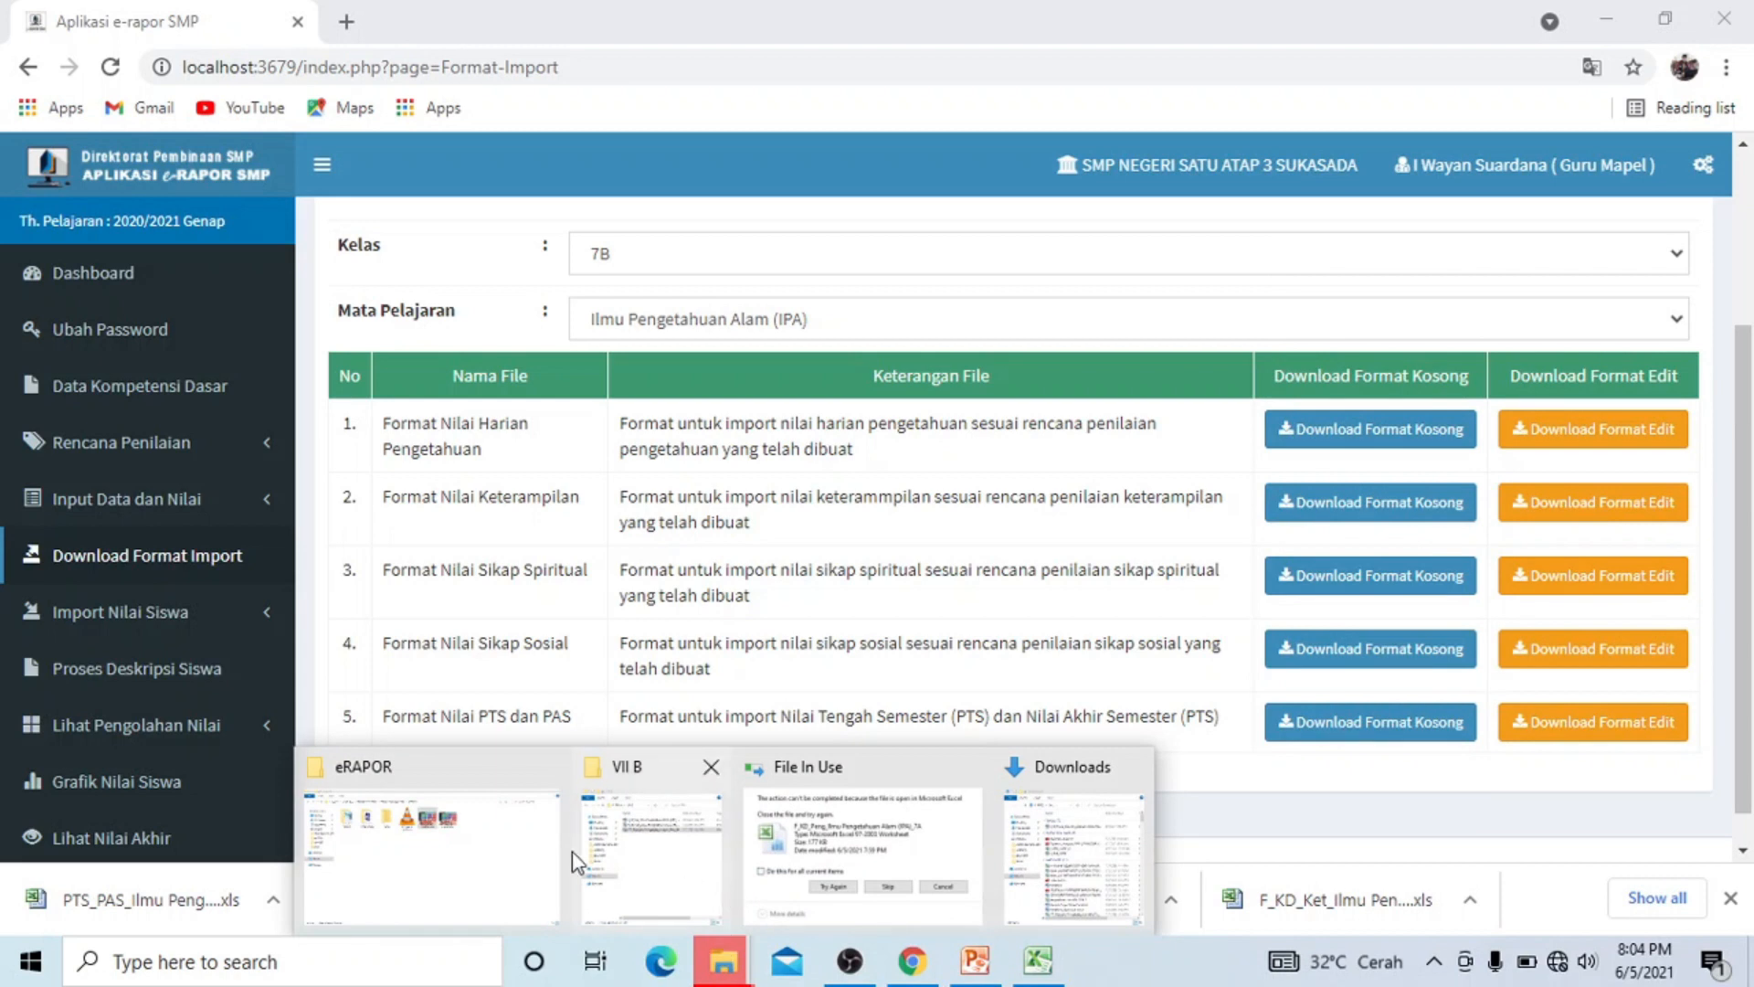
pyautogui.click(678, 826)
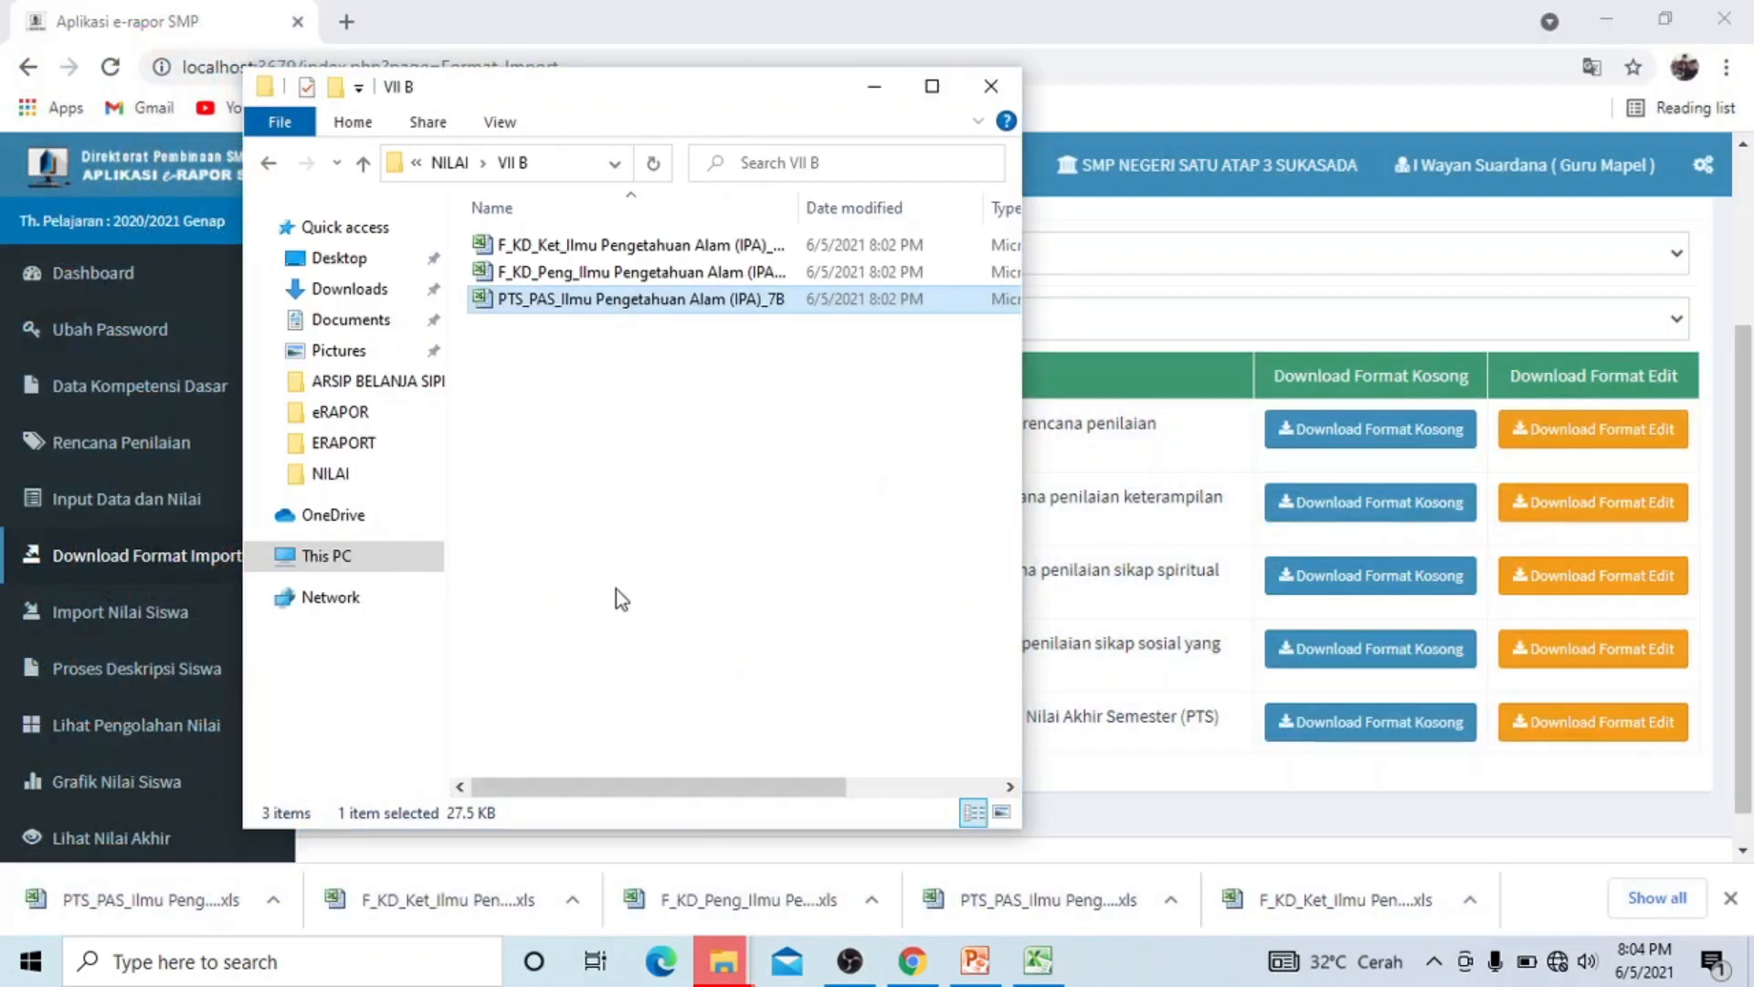
# Go up to the ERAPORT folder and open the VII A folder inside NILAI.
pyautogui.click(364, 164)
pyautogui.click(364, 164)
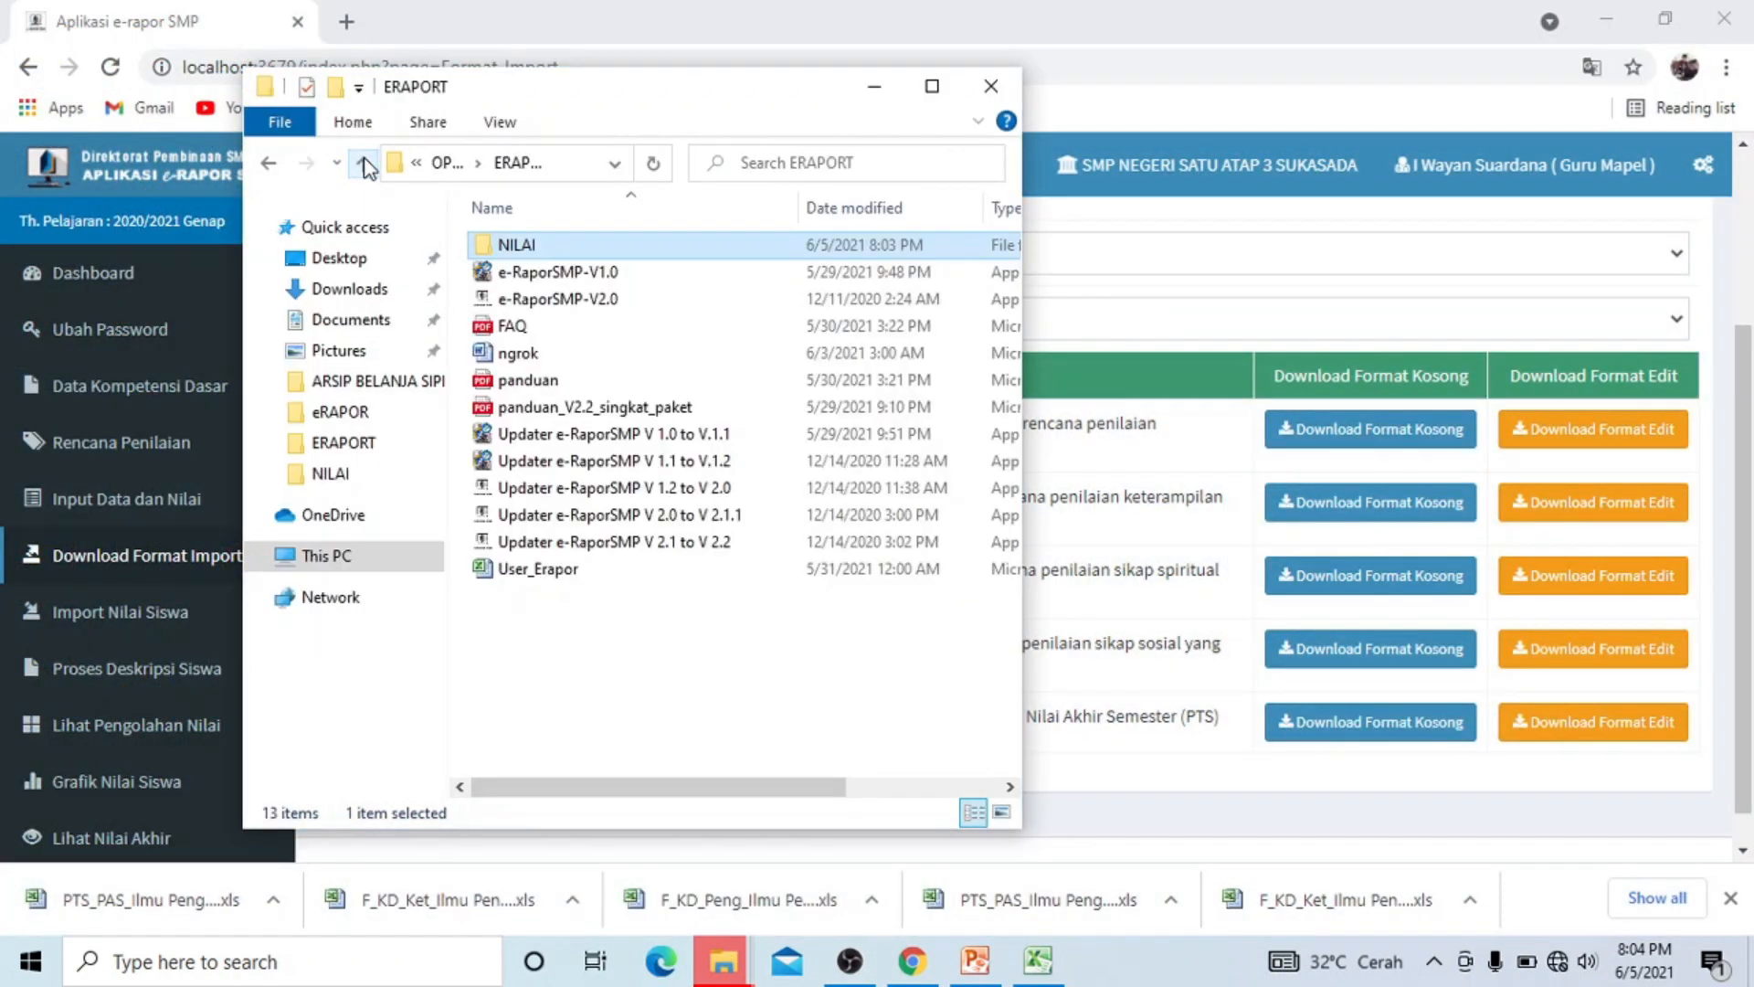
pyautogui.doubleClick(599, 248)
pyautogui.doubleClick(574, 245)
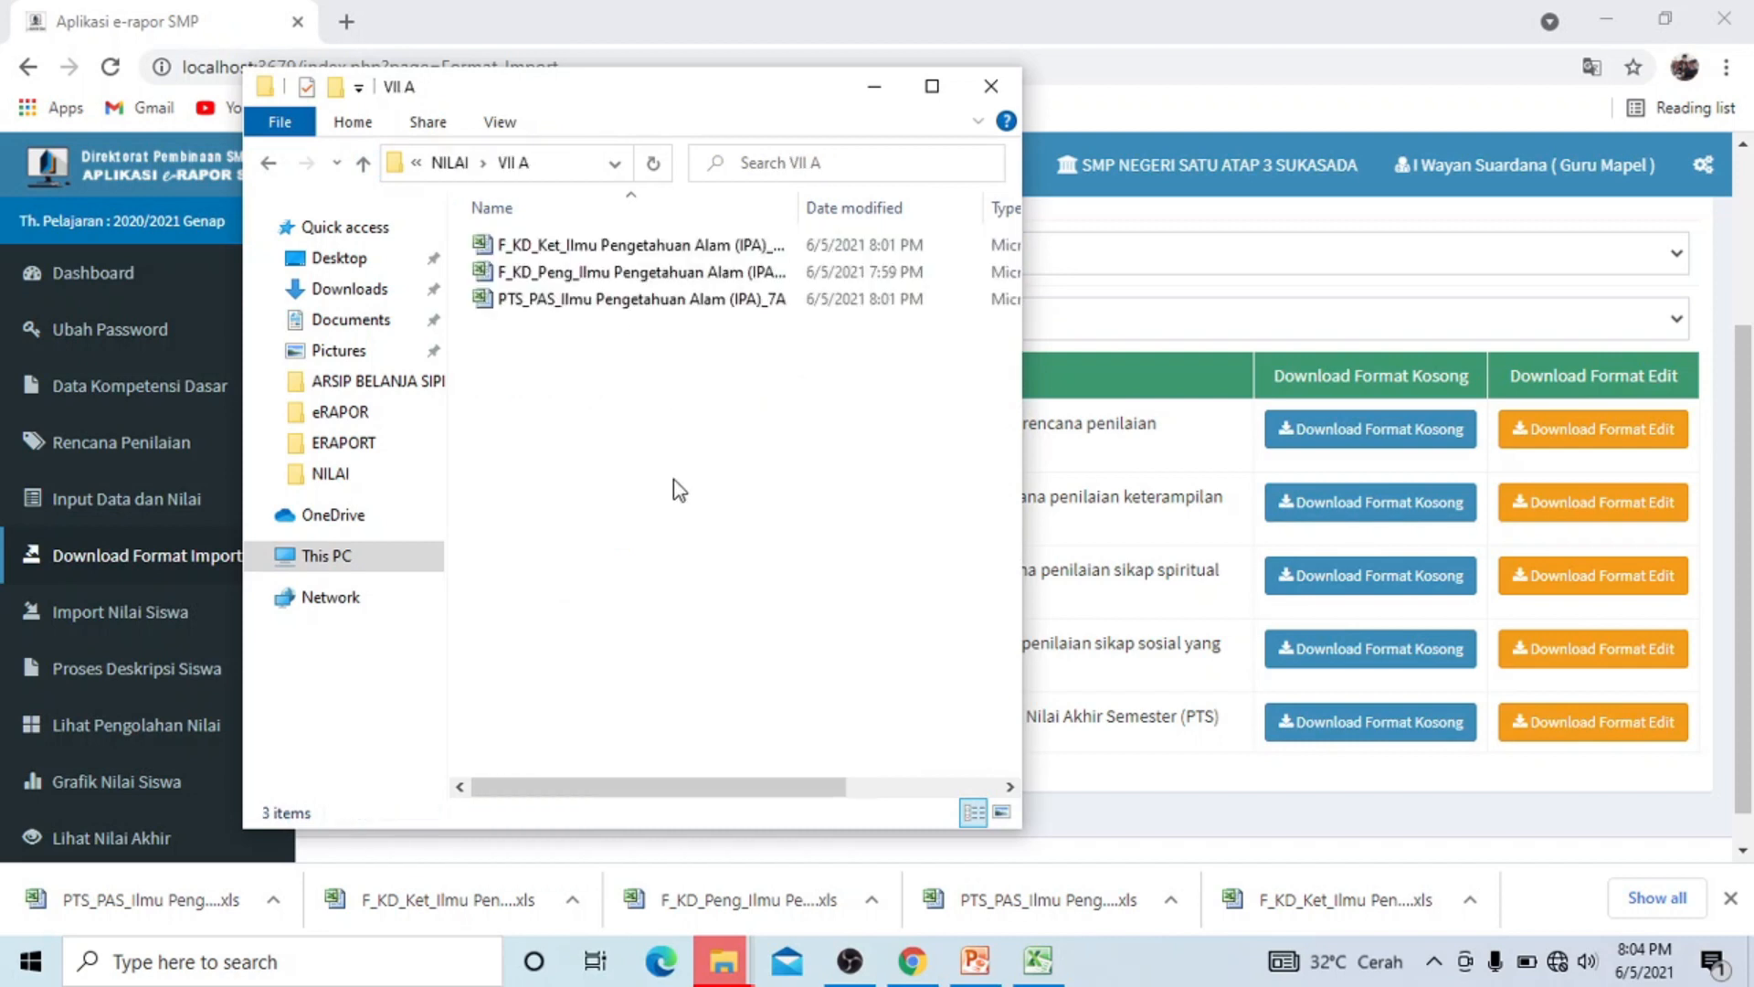
pyautogui.doubleClick(694, 245)
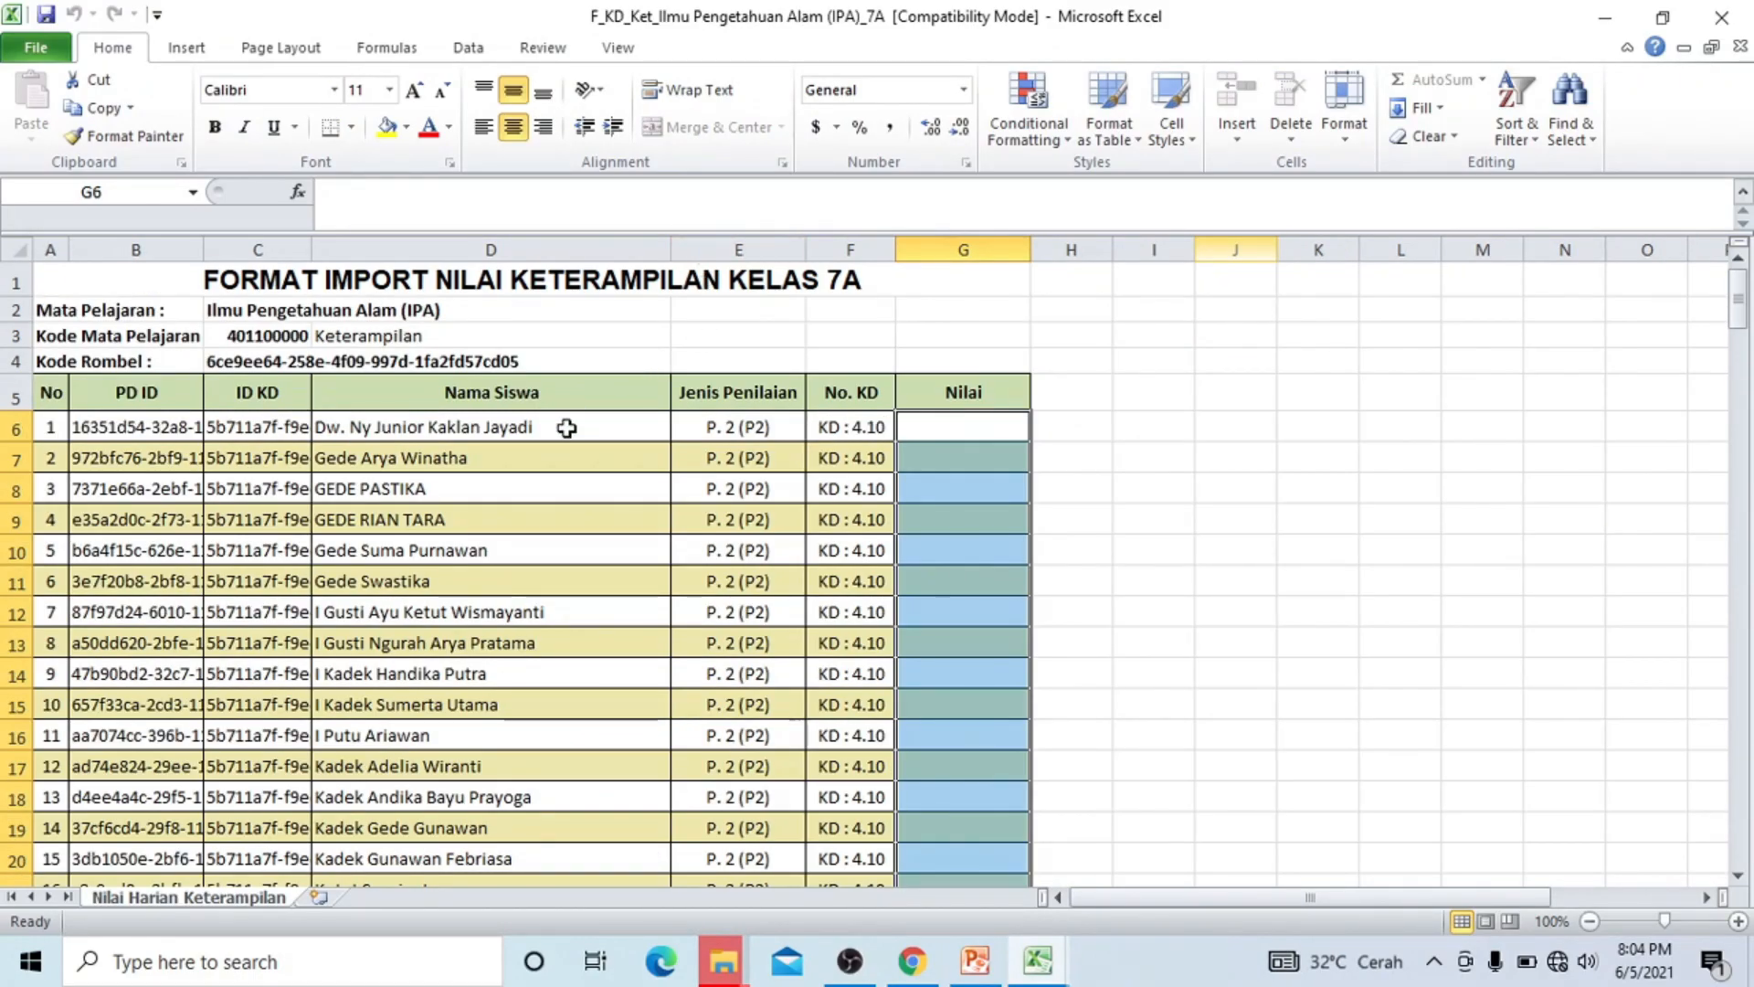
pyautogui.click(1722, 16)
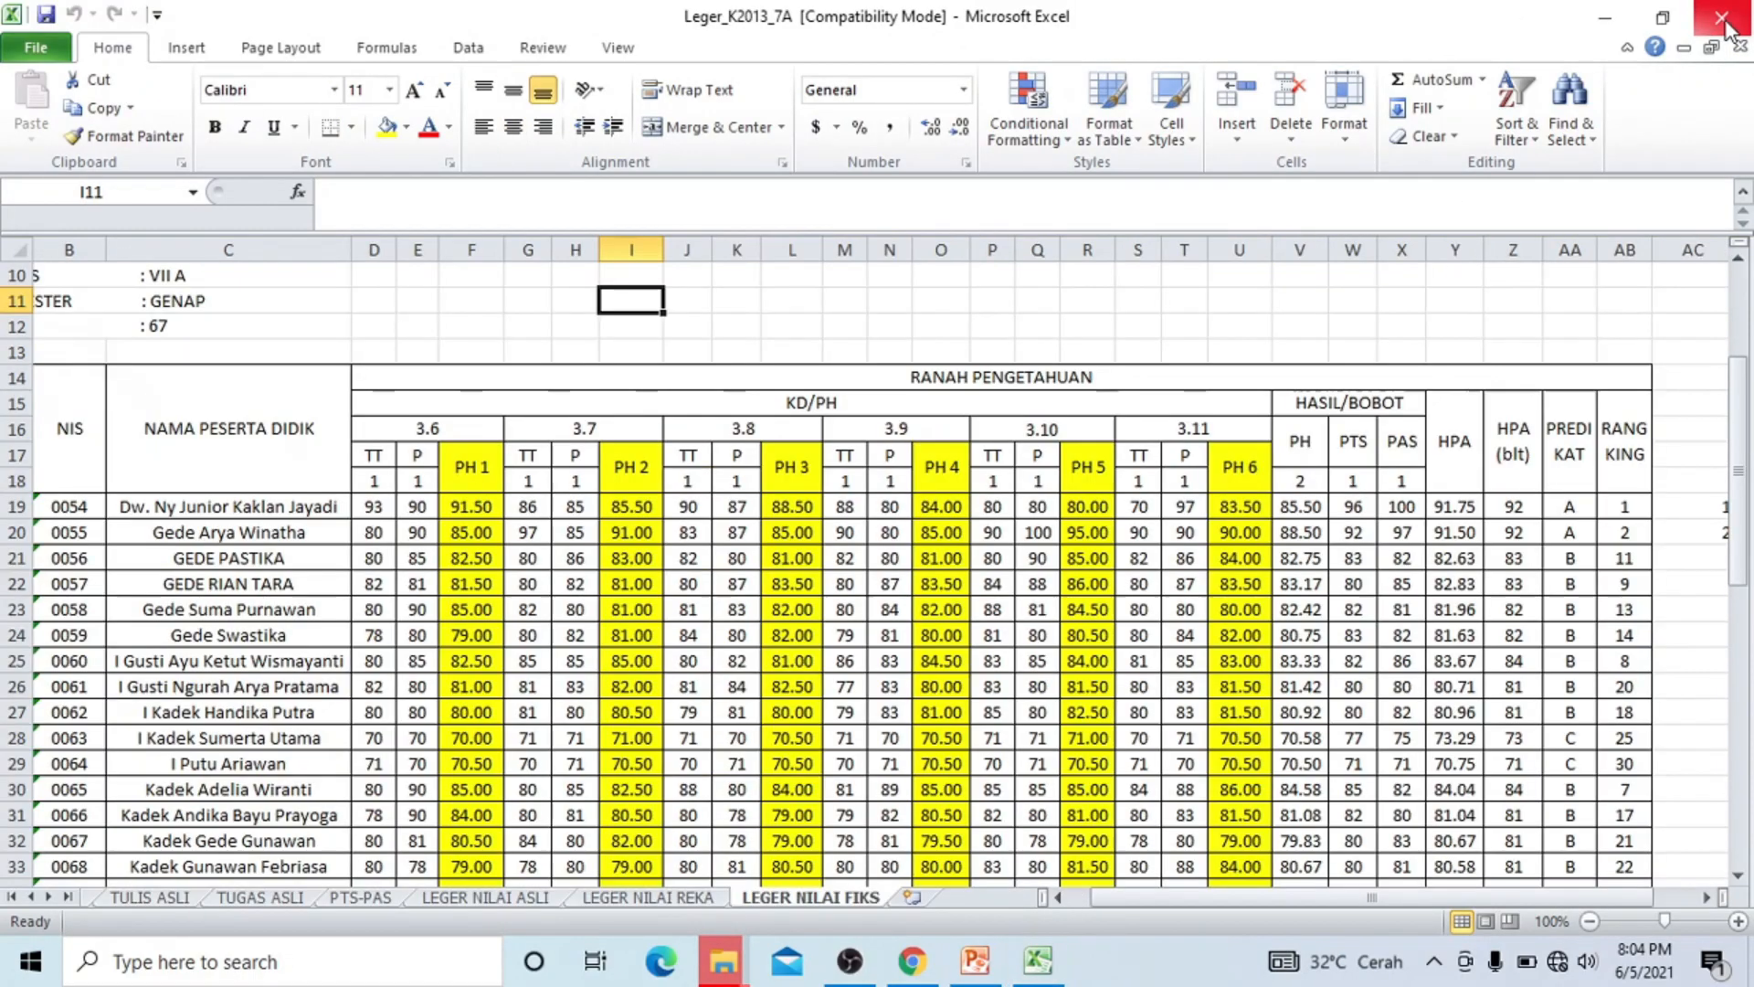
pyautogui.click(726, 966)
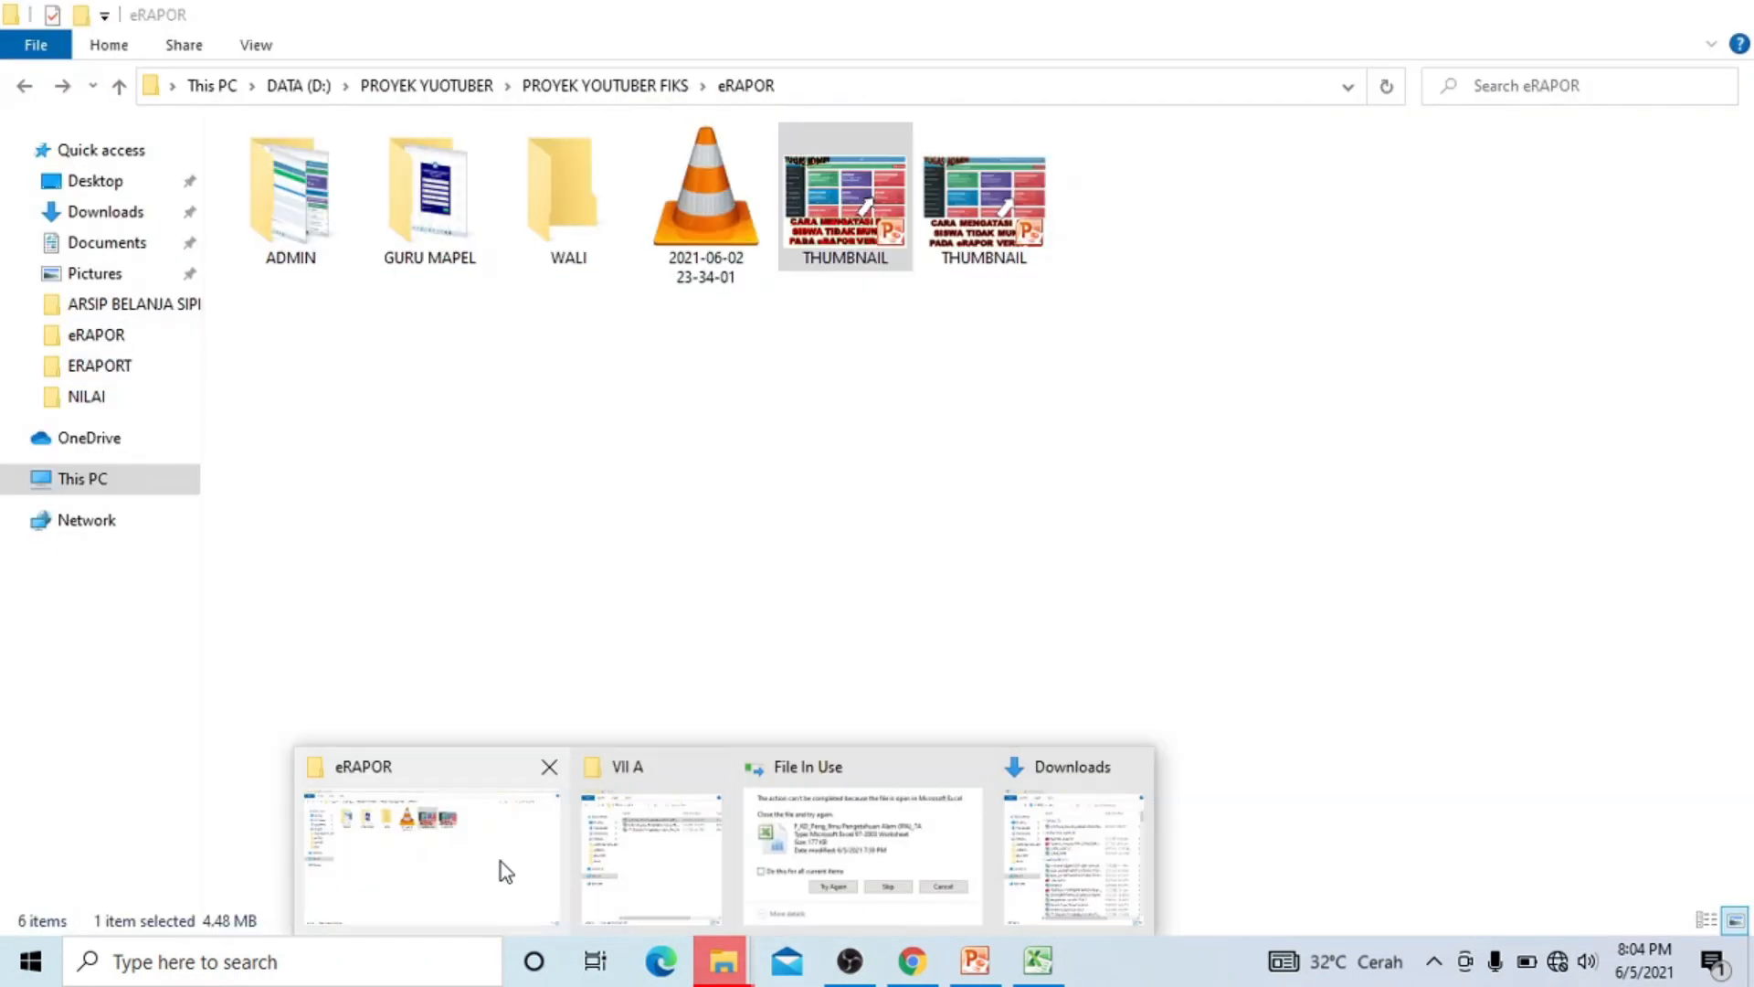
pyautogui.click(501, 863)
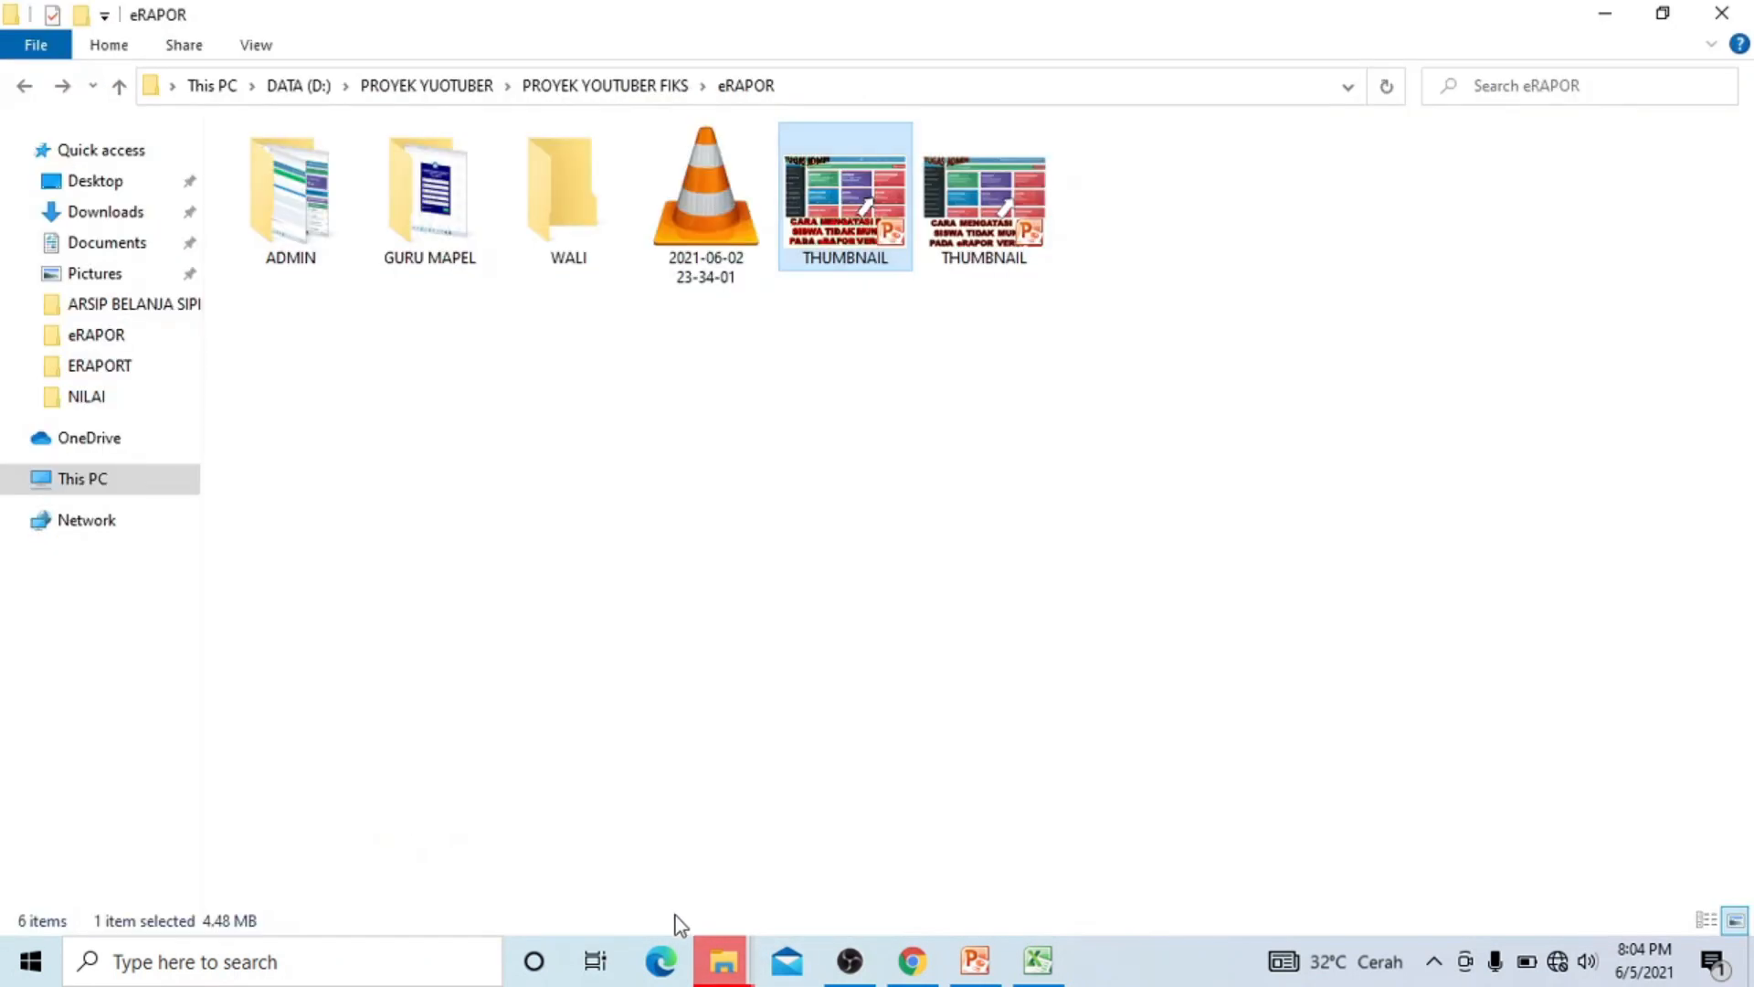
pyautogui.click(722, 965)
pyautogui.click(695, 859)
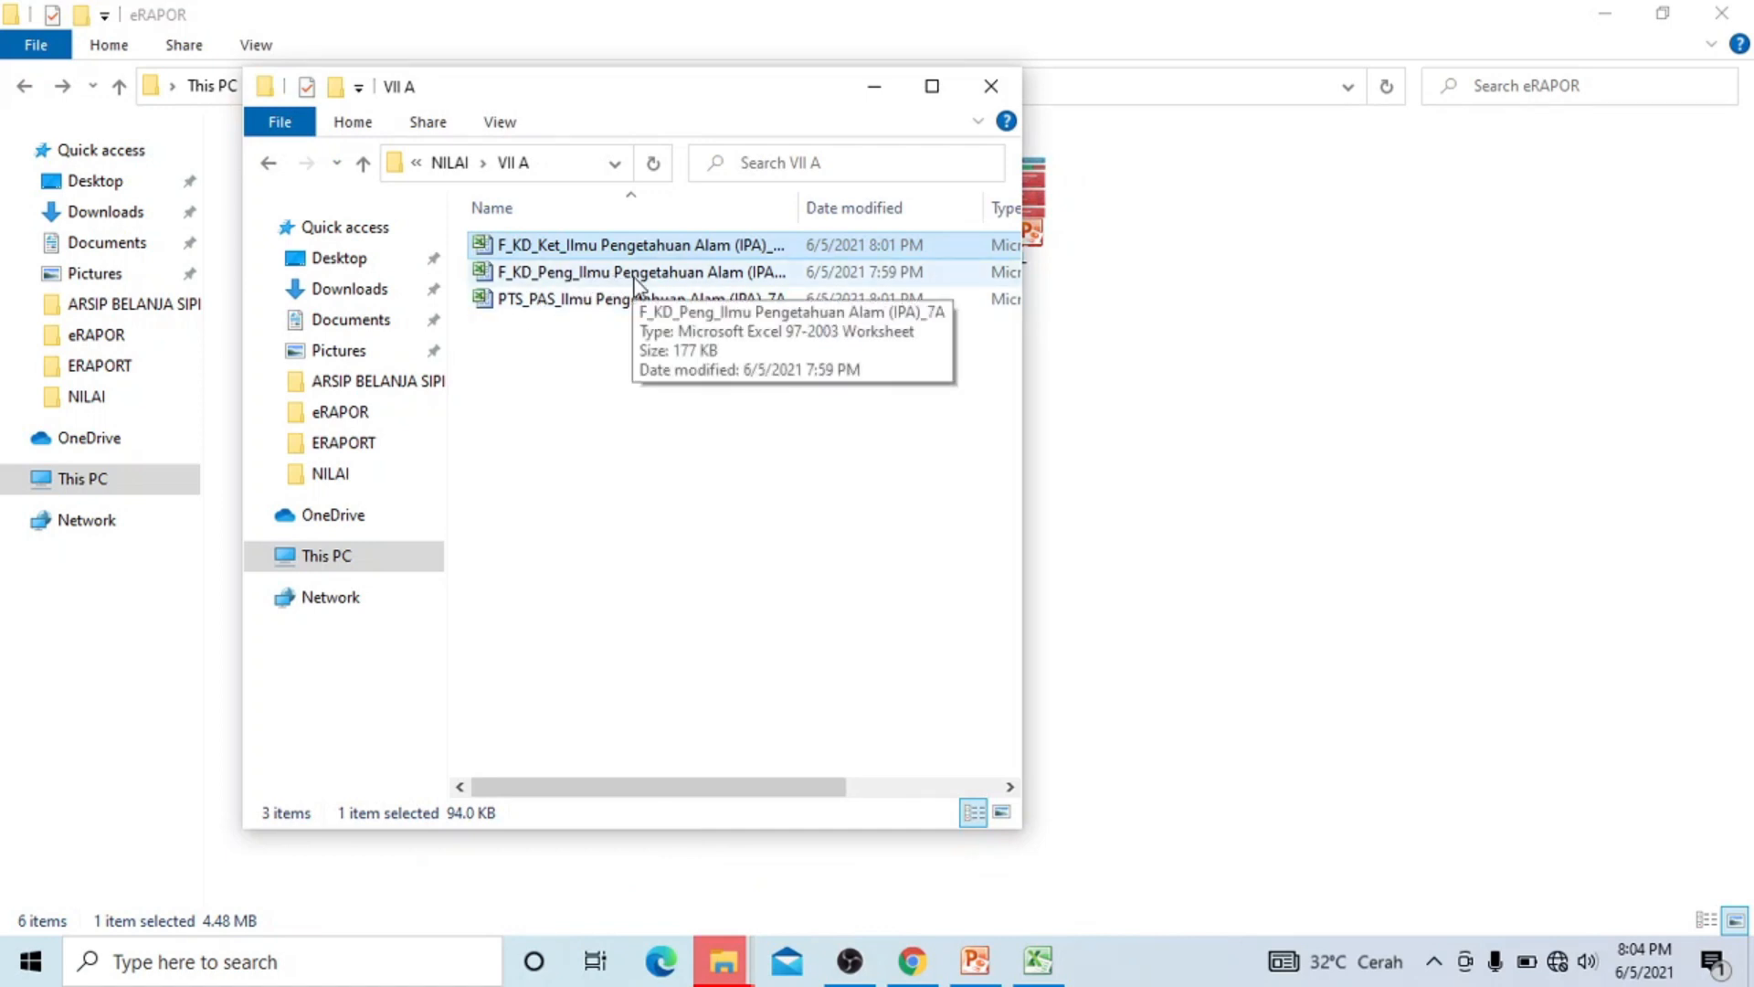
# Open the class 7A knowledge score format F_KD_Peng_Ilmu Pengetahuan Alam (IPA)_7A in Excel.
pyautogui.doubleClick(590, 274)
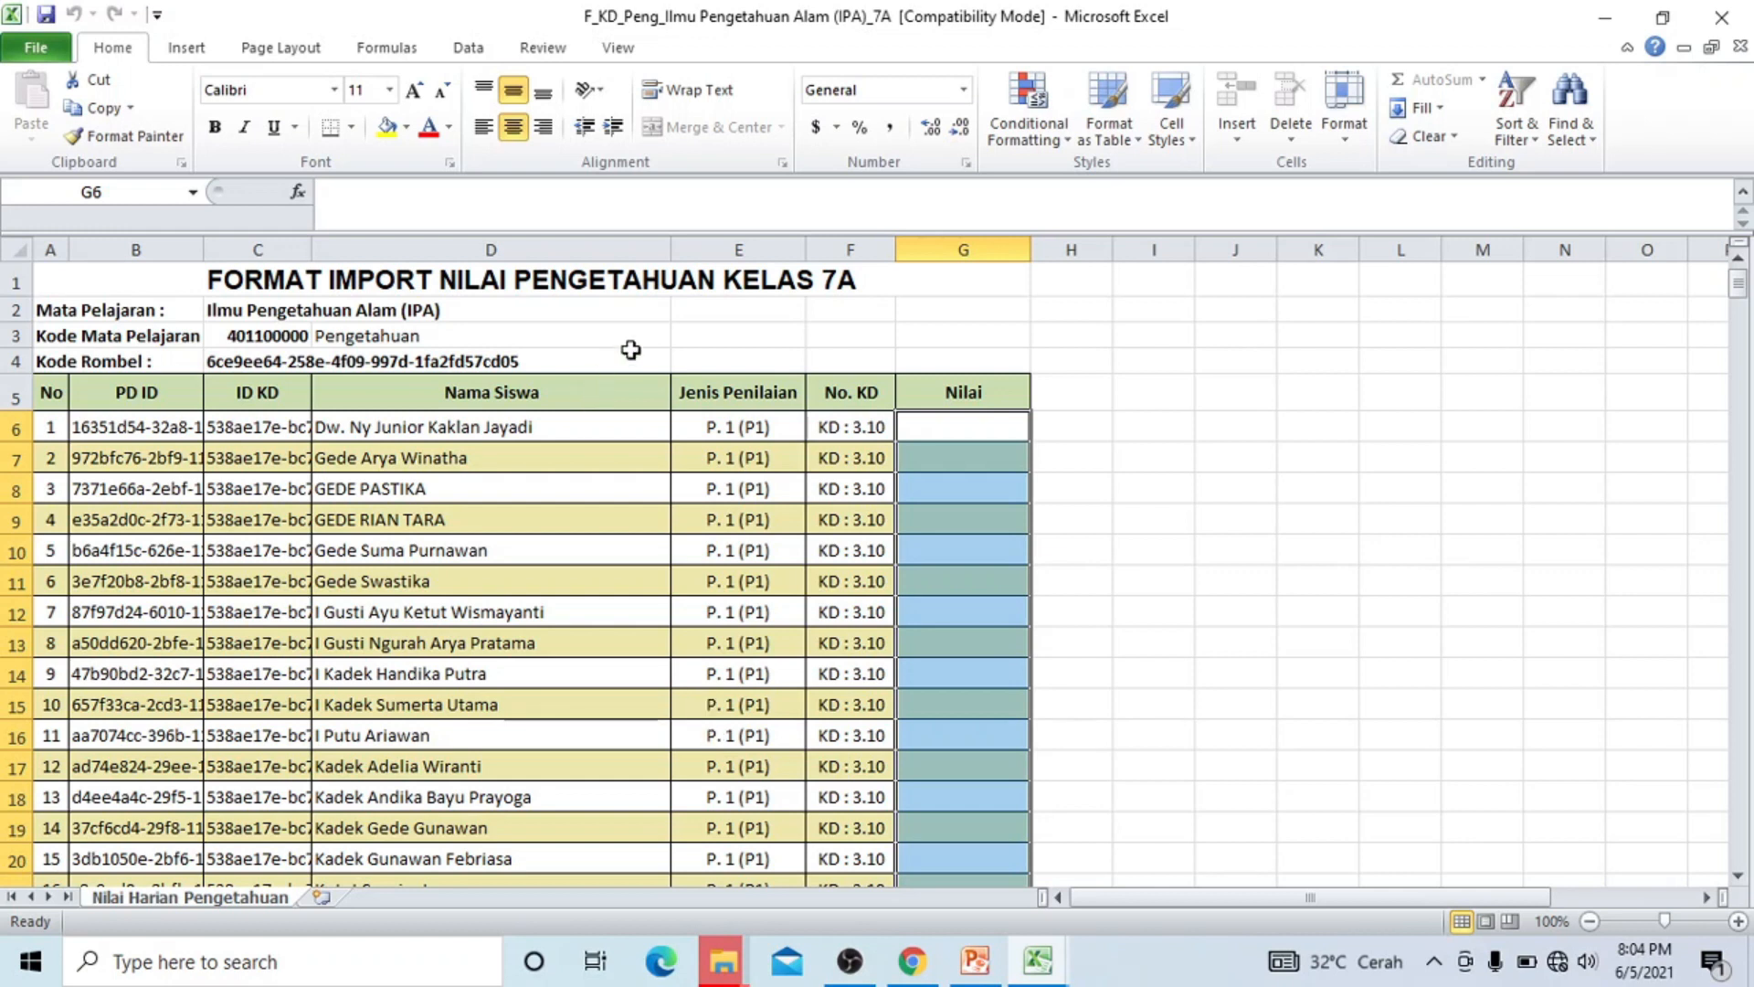
pyautogui.scroll(-1, 903, 674)
pyautogui.scroll(1, 903, 675)
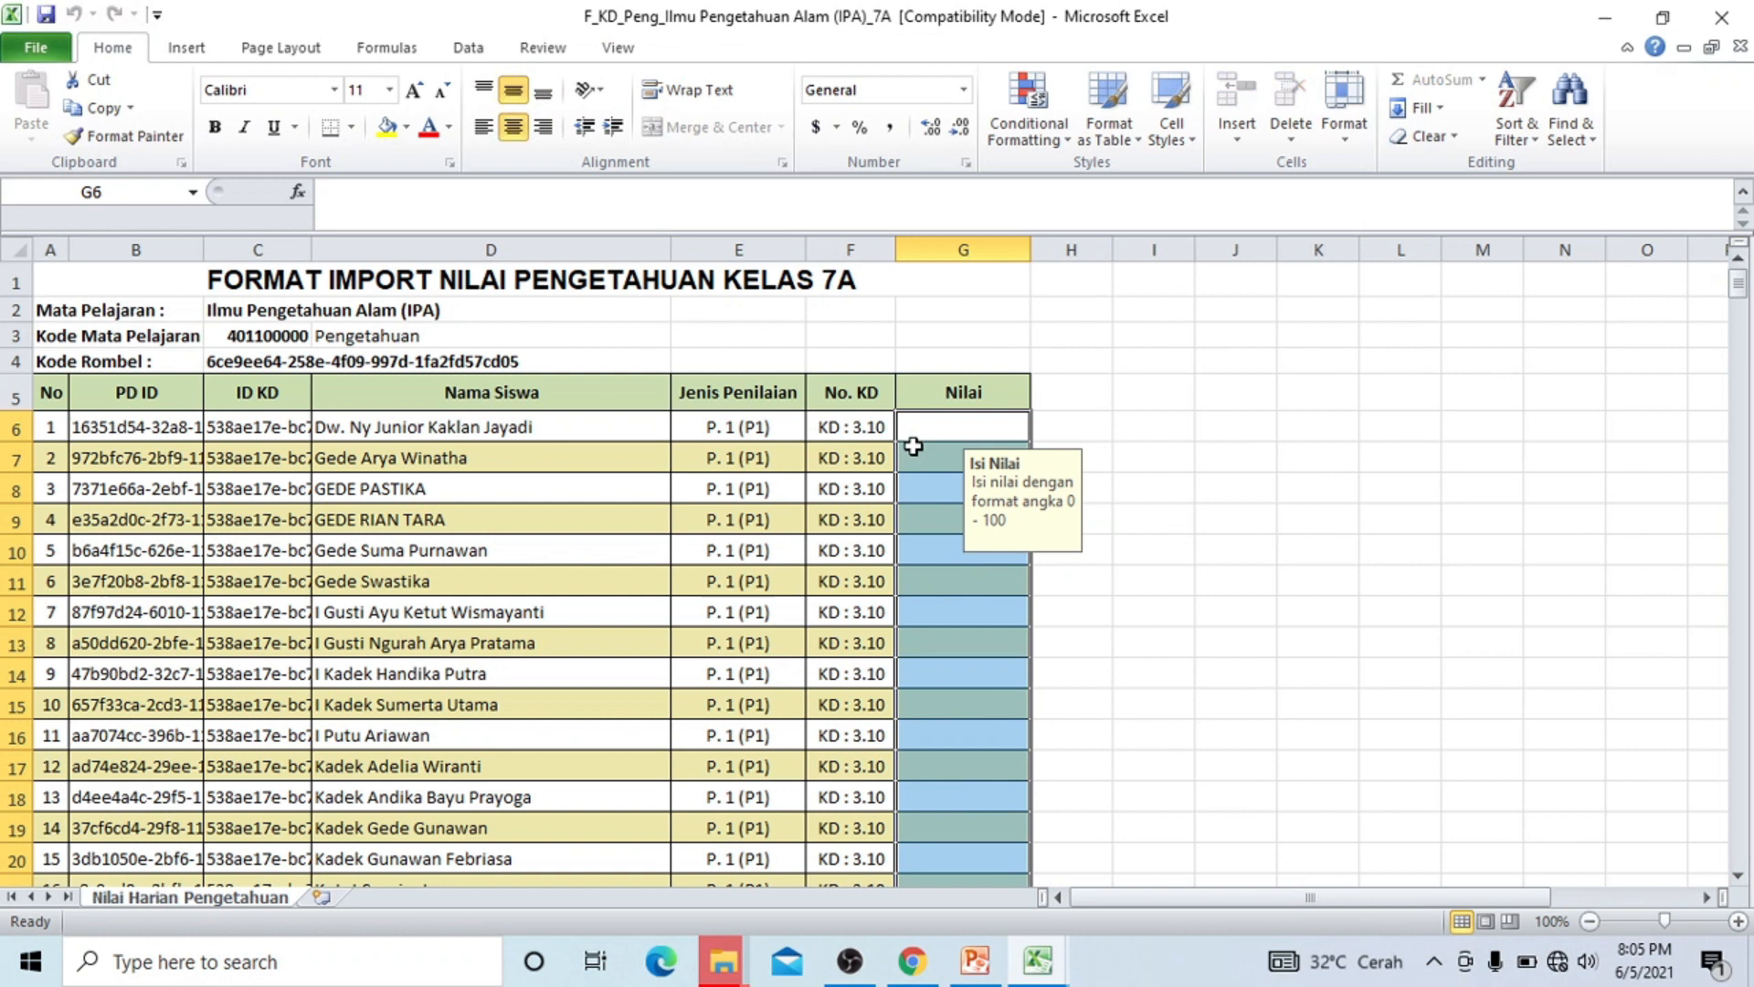
# Switch to the Leger_K2013_7A workbook and copy the KD 3.10 TT scores in P19:P50 on the LEGER NILAI FIKS sheet.
pyautogui.moveTo(1035, 959)
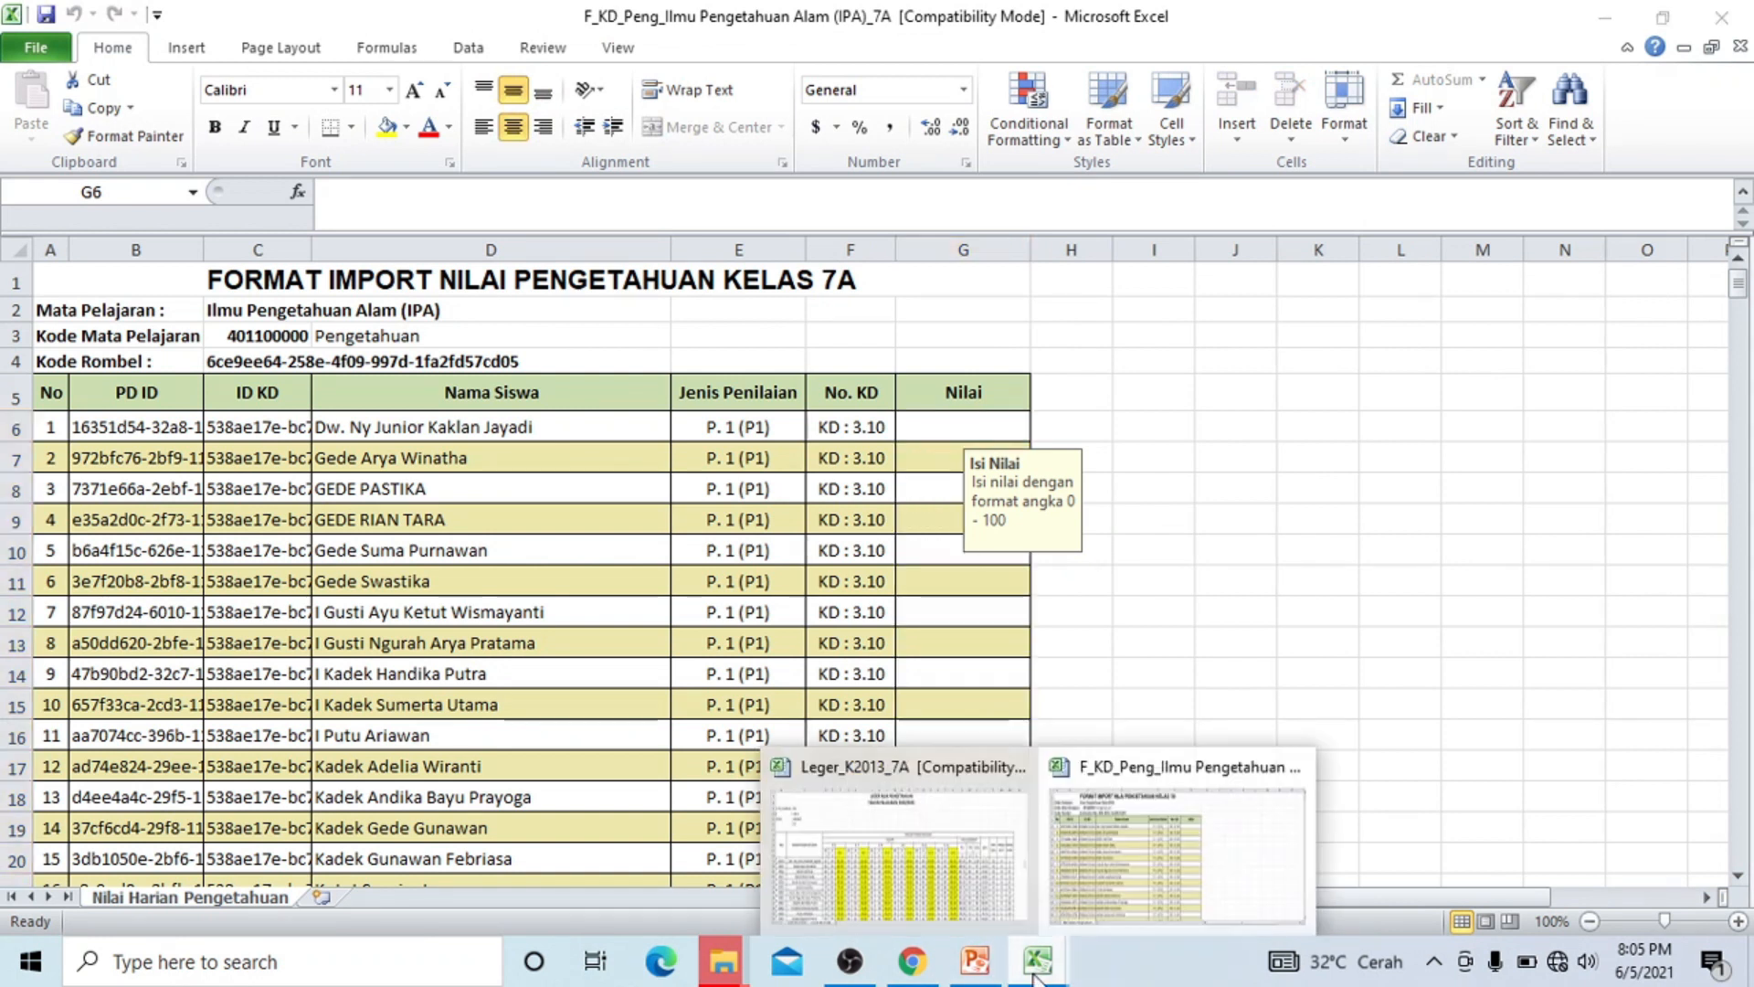
pyautogui.click(962, 869)
pyautogui.click(961, 869)
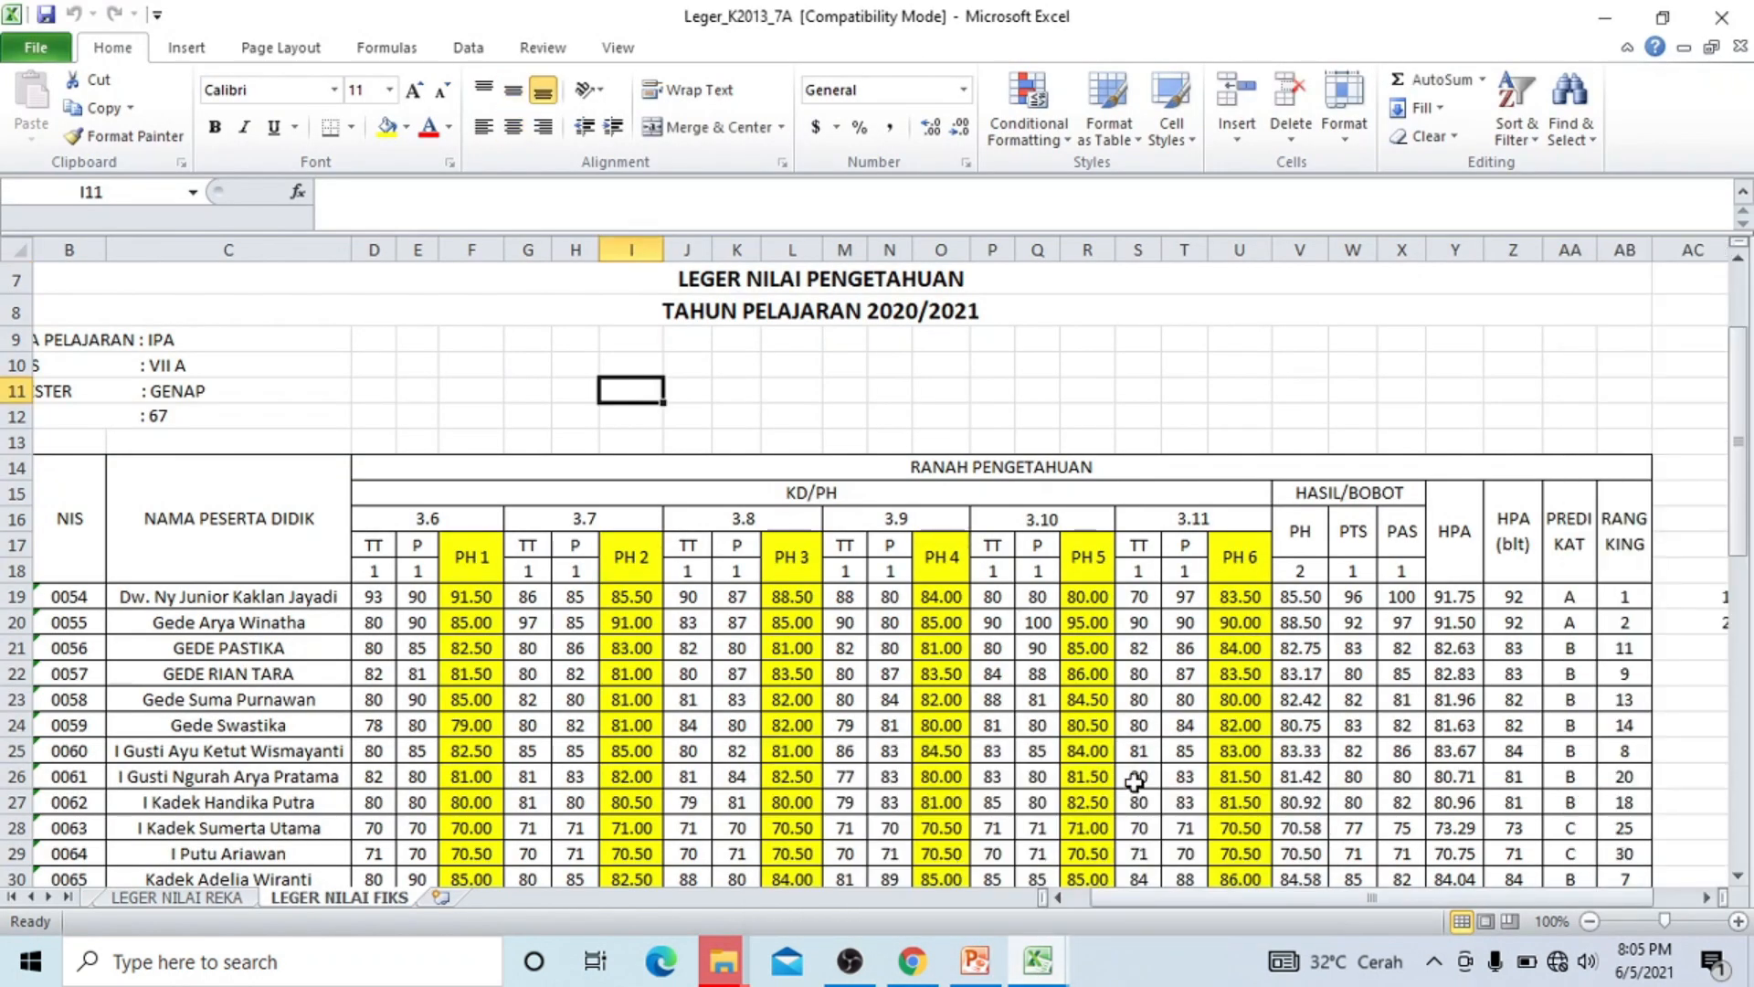
pyautogui.scroll(-1, 1053, 608)
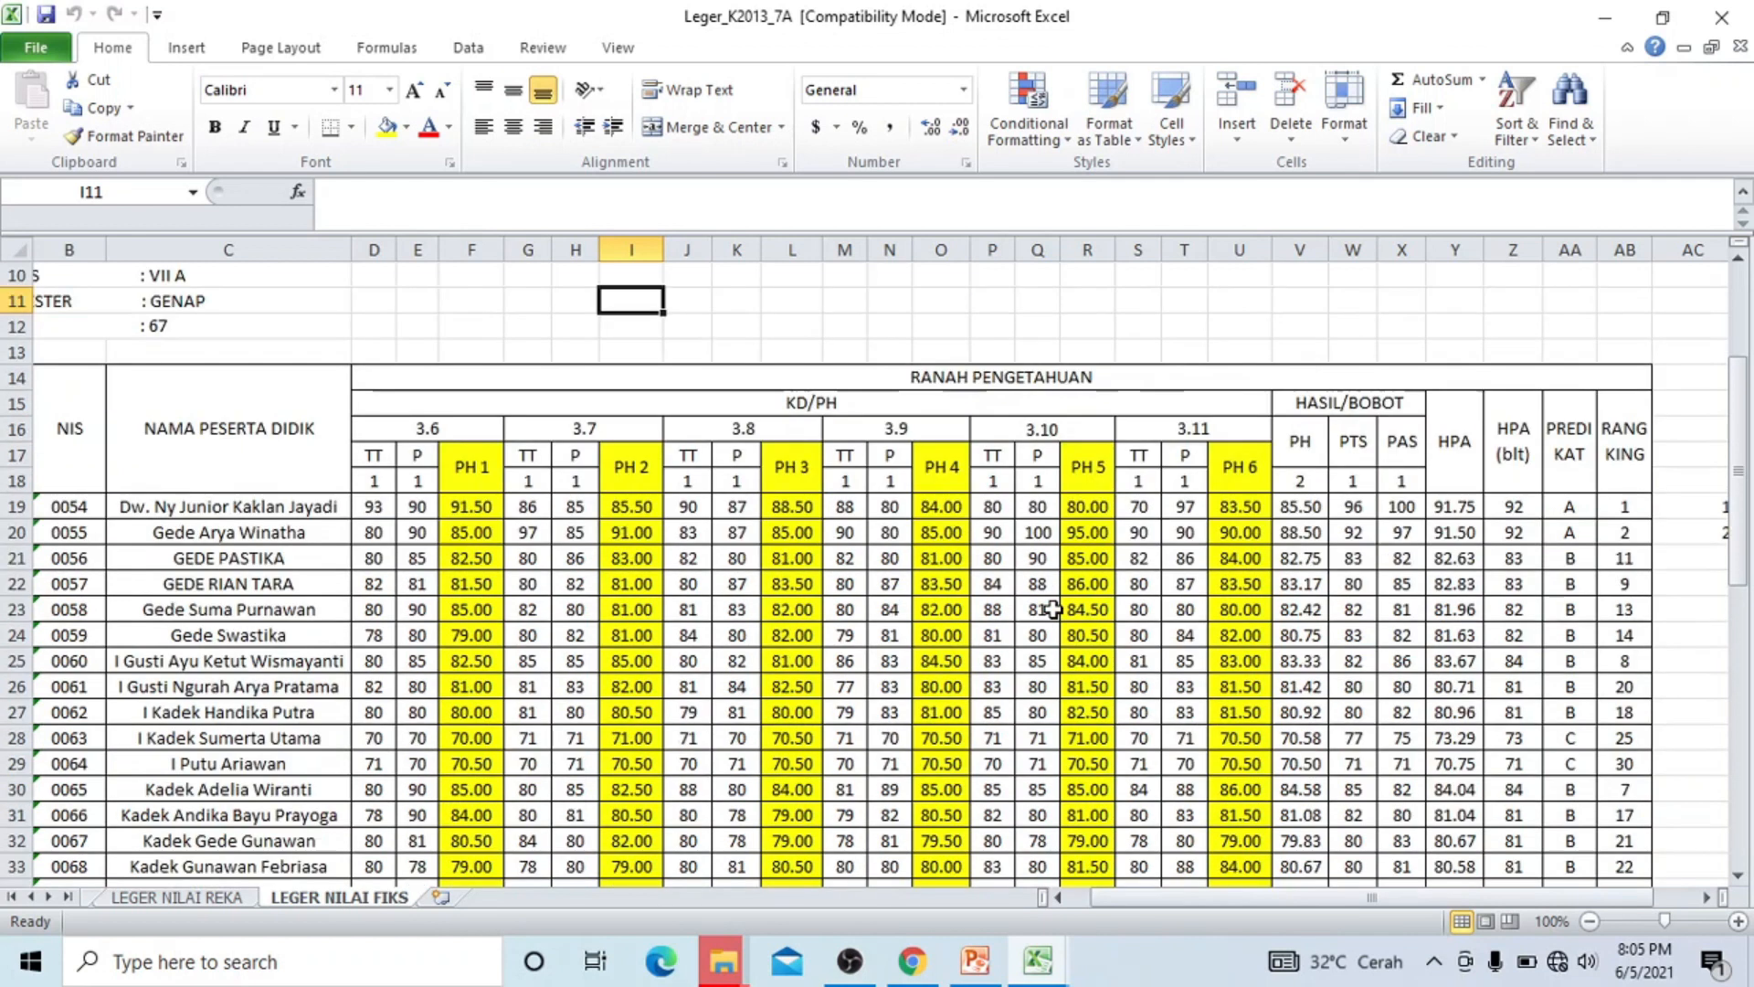
pyautogui.click(996, 506)
pyautogui.moveTo(993, 506); pyautogui.dragTo(998, 867)
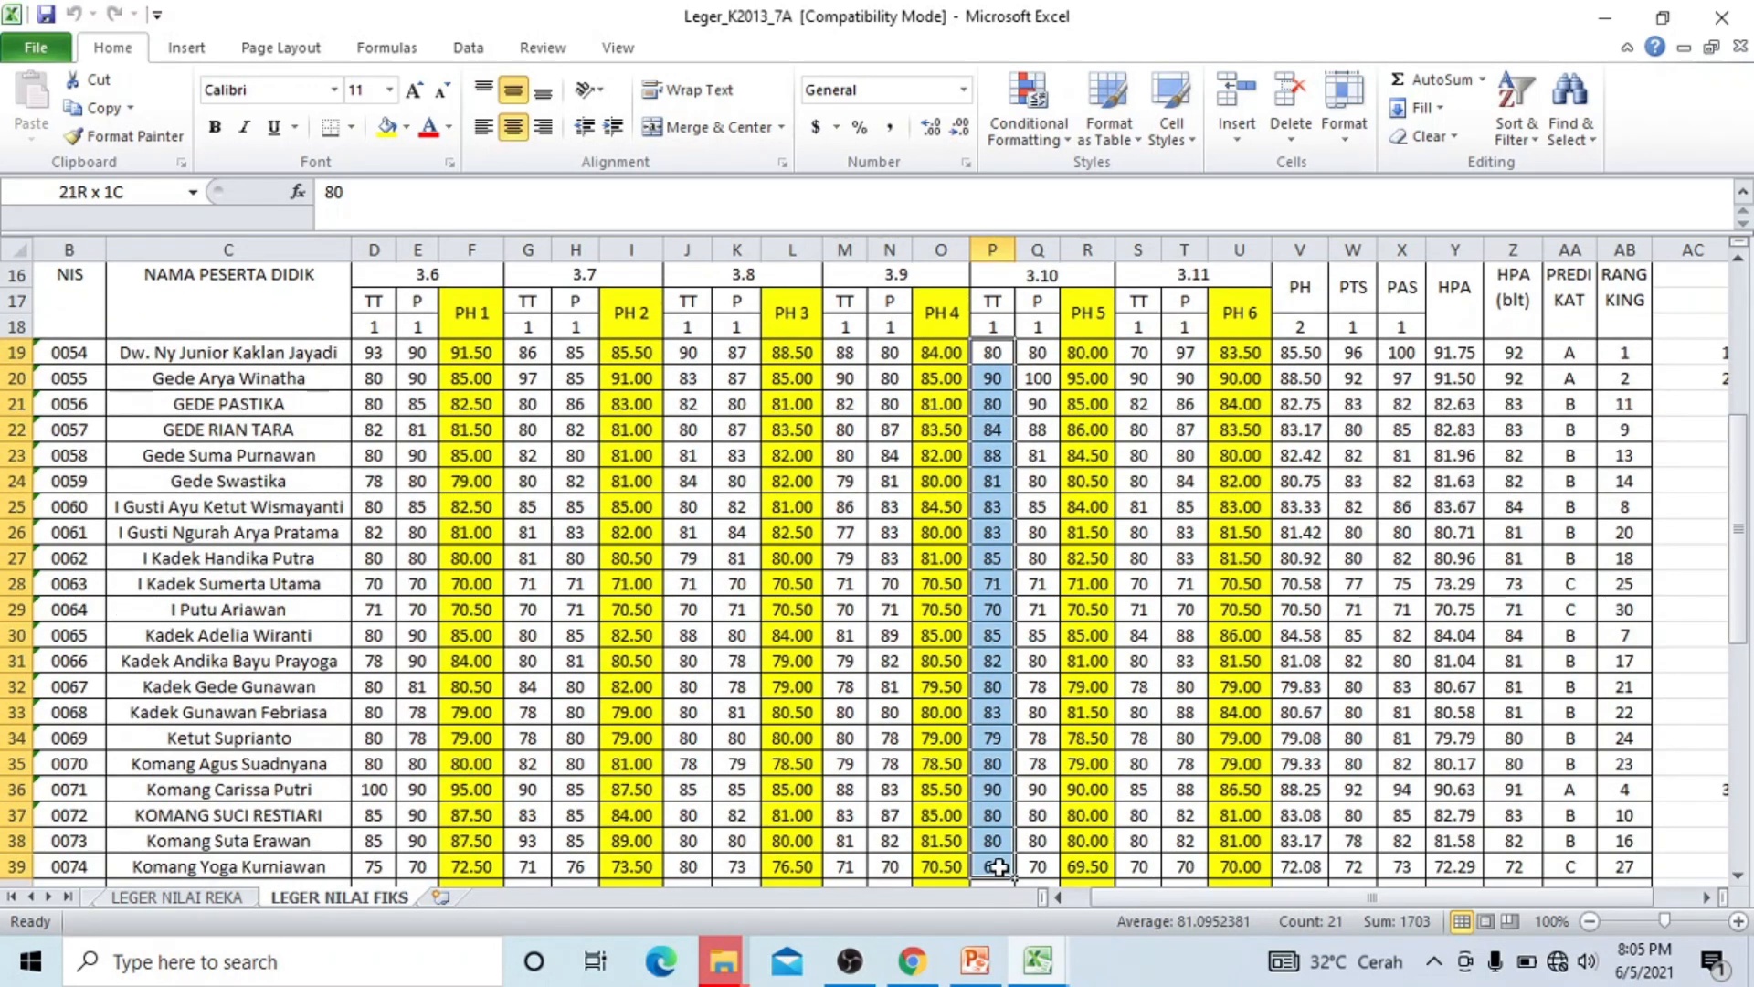
pyautogui.moveTo(1000, 867); pyautogui.dragTo(1003, 898)
pyautogui.moveTo(1003, 833); pyautogui.dragTo(1003, 834)
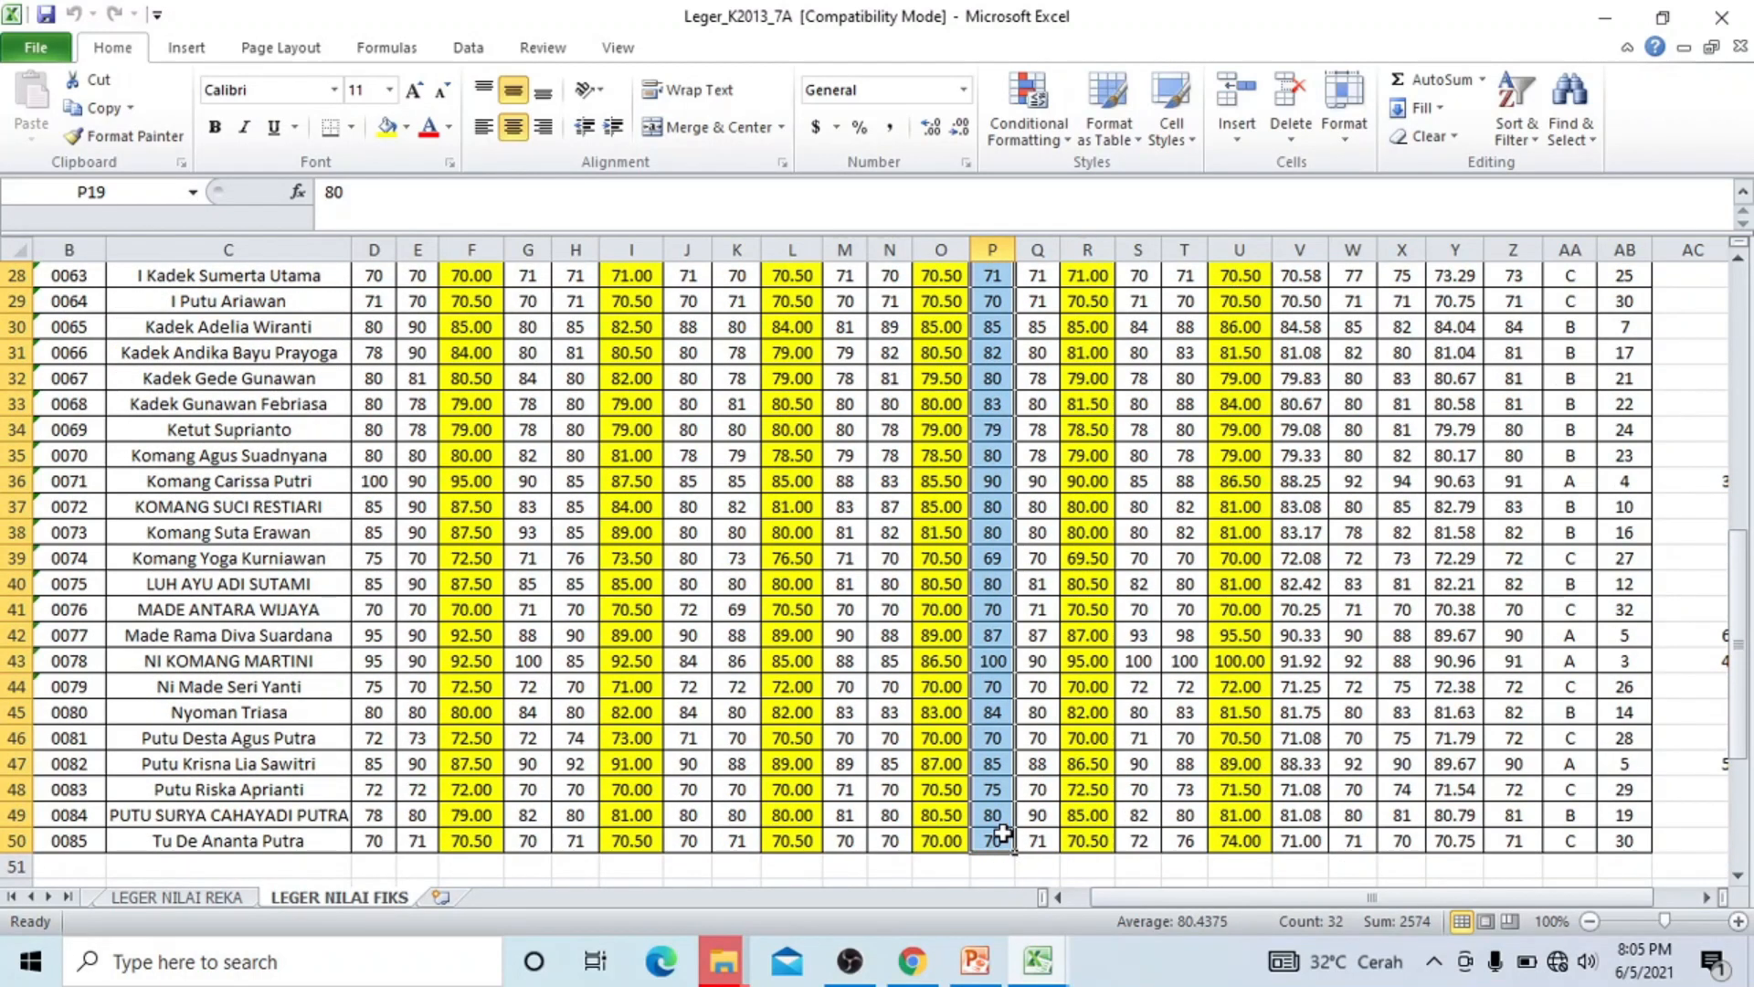
pyautogui.scroll(6, 998, 585)
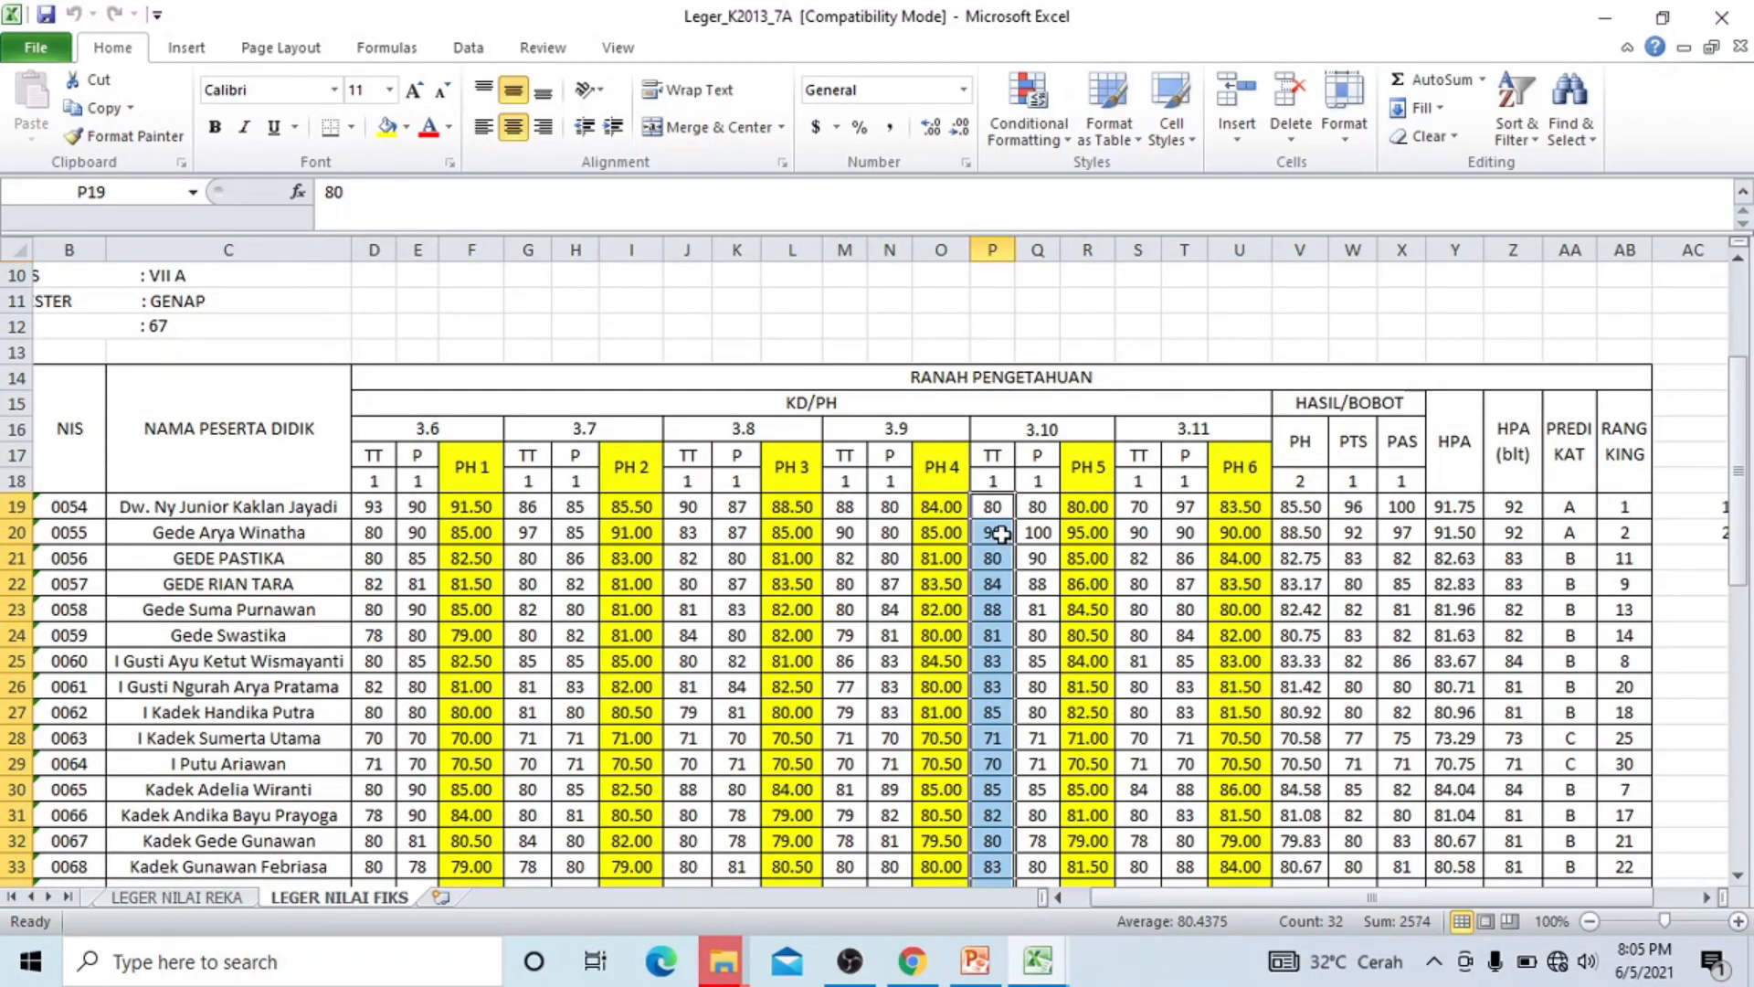
pyautogui.hotkey('ctrl', 'c')
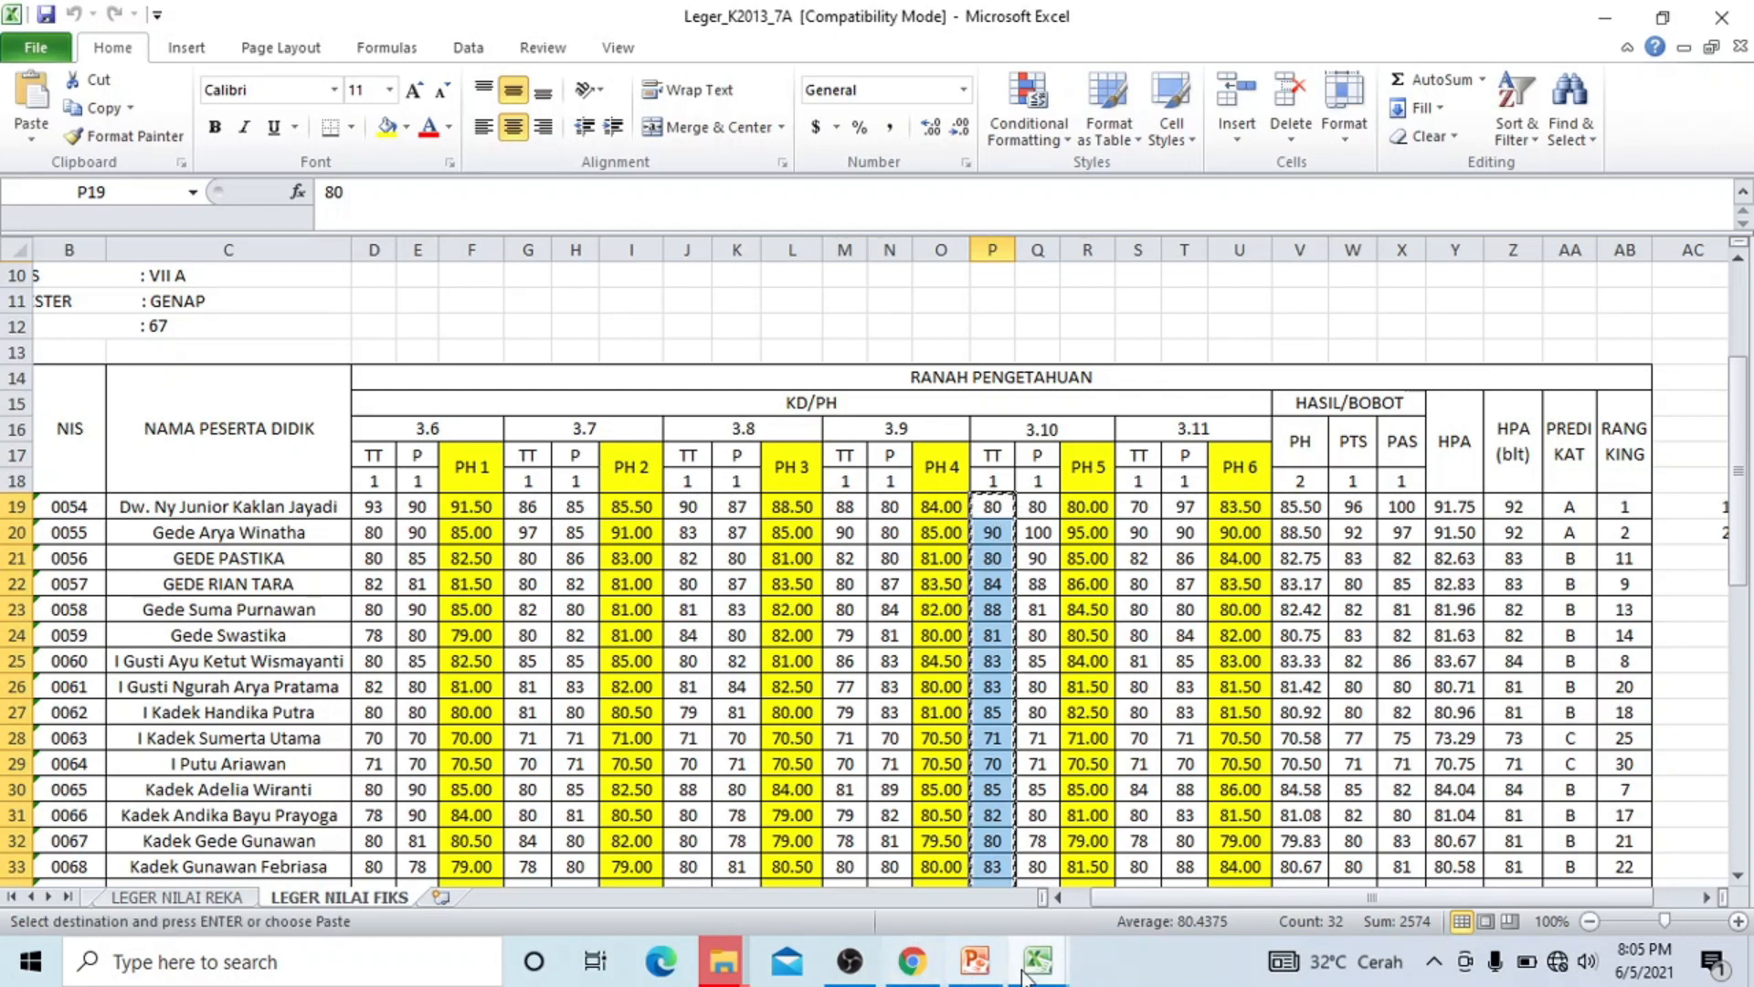
# Return to the F_KD_Peng 7A format and paste the scores into the Nilai column from G6 for KD 3.10 P. 1.
pyautogui.click(1035, 973)
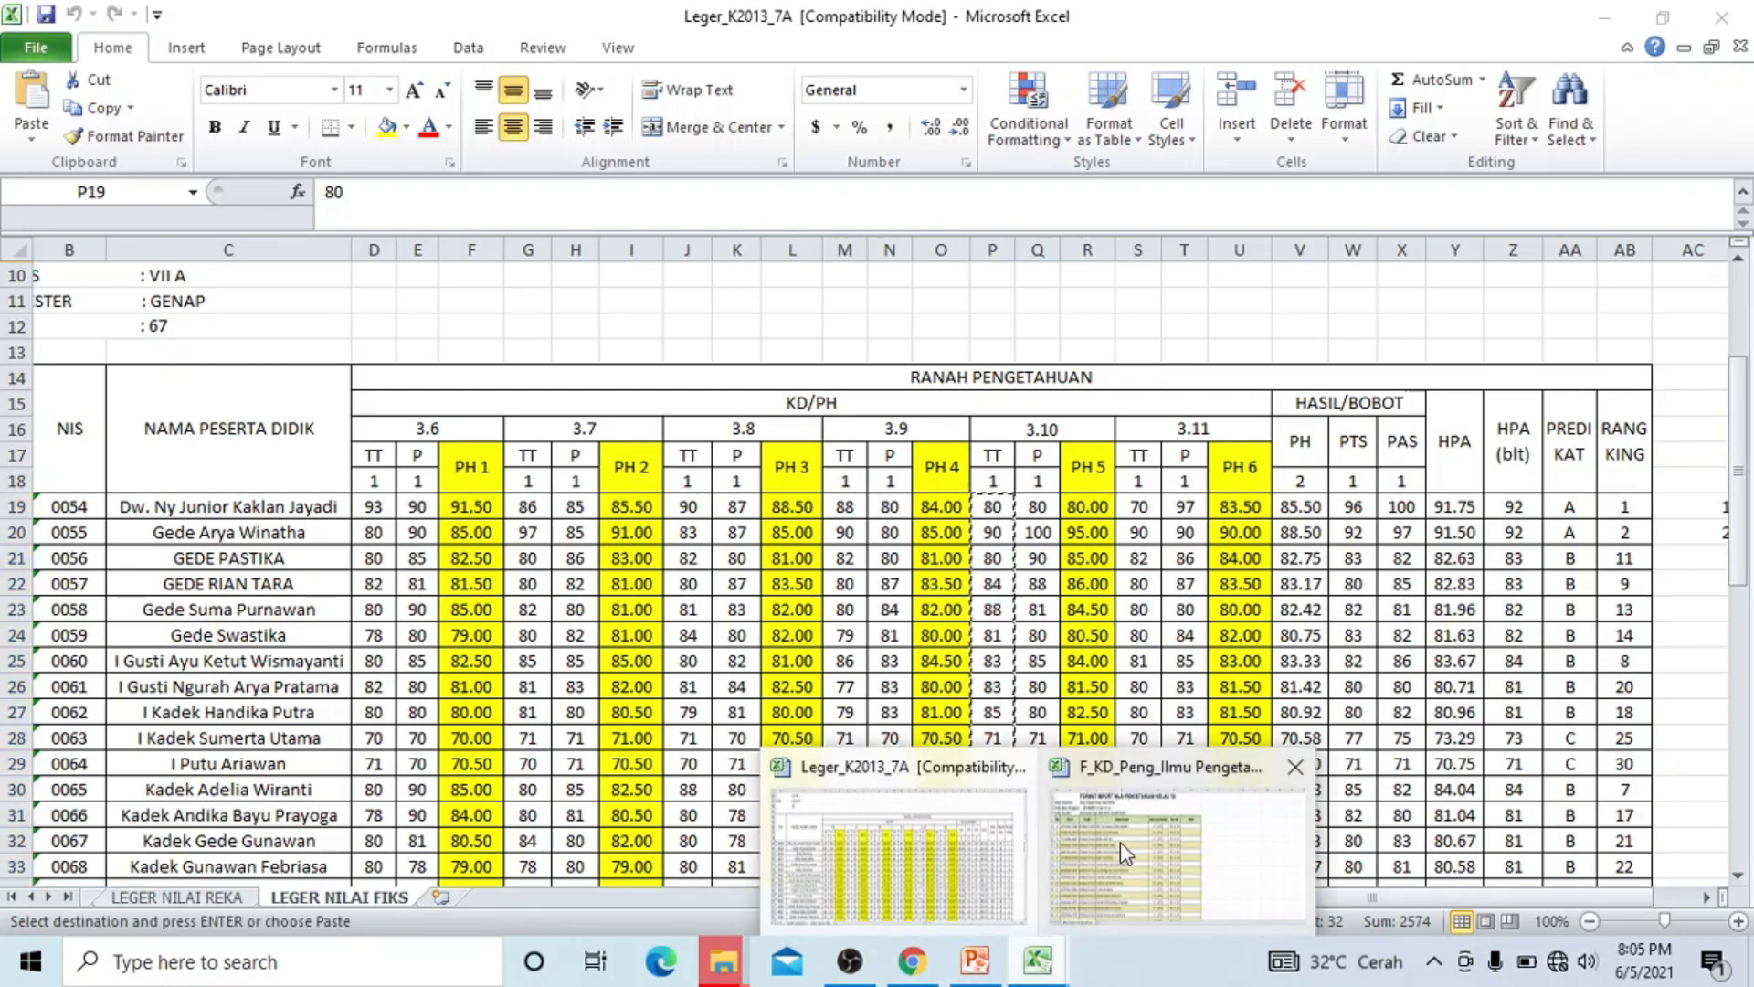
pyautogui.click(1120, 841)
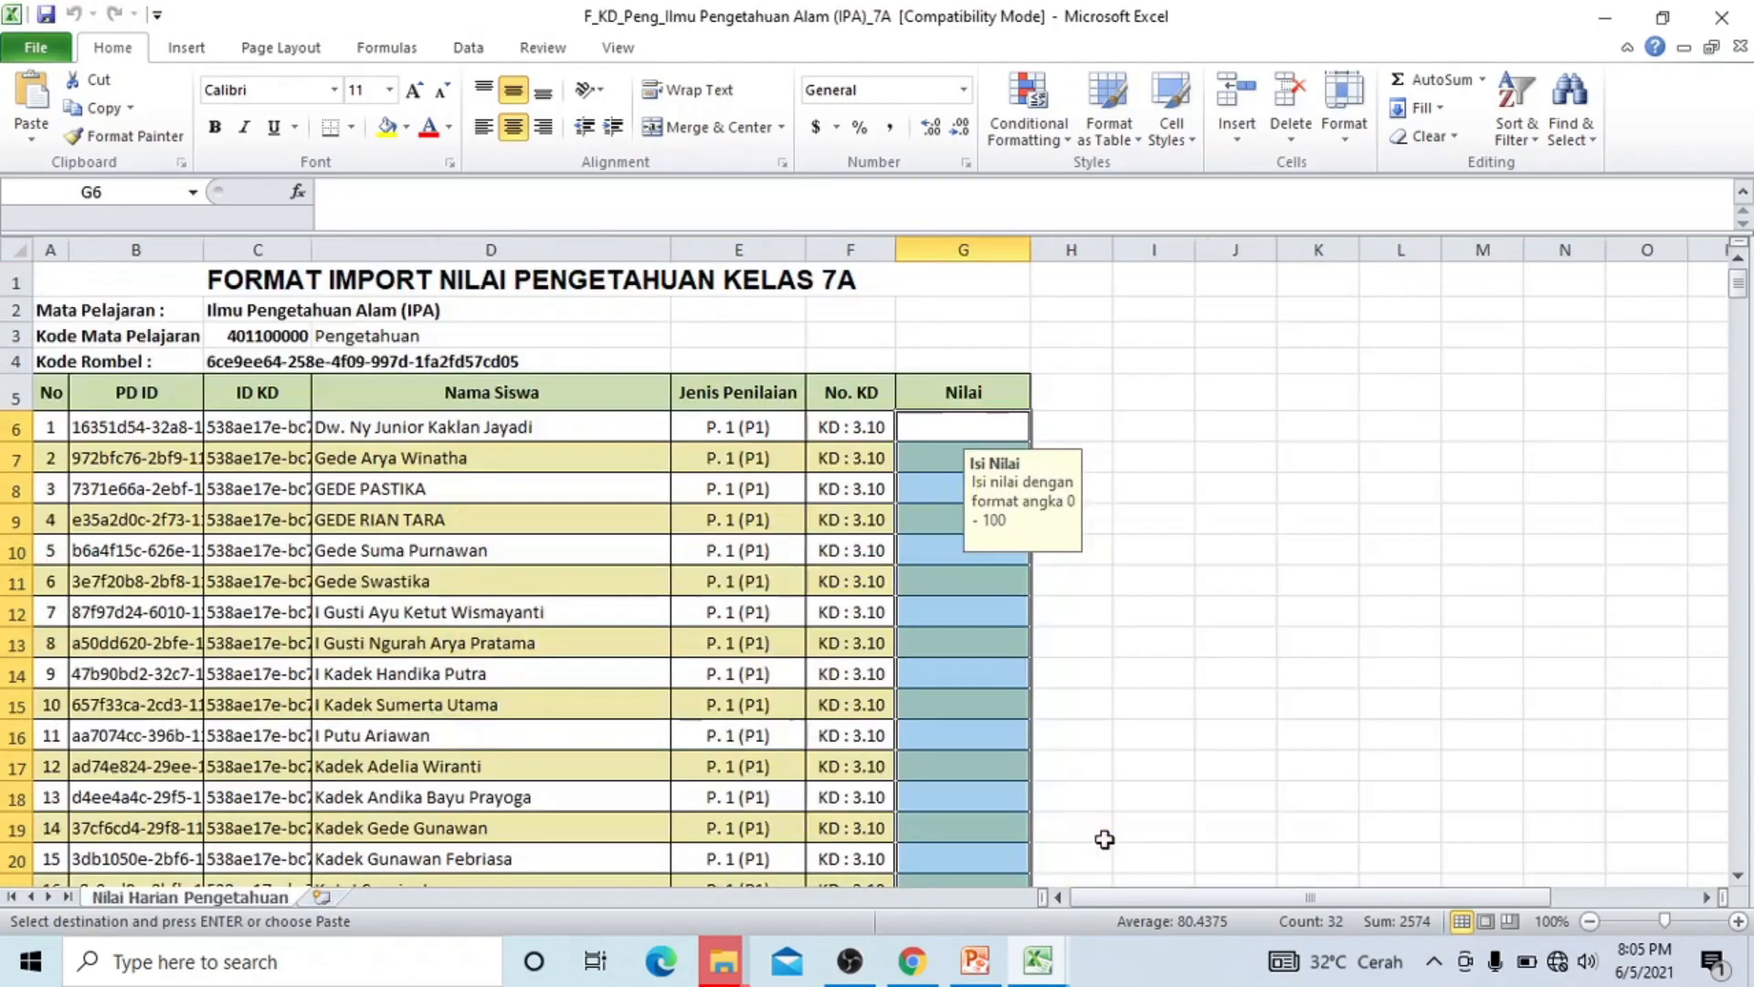
pyautogui.click(965, 436)
pyautogui.hotkey('ctrl', 'v')
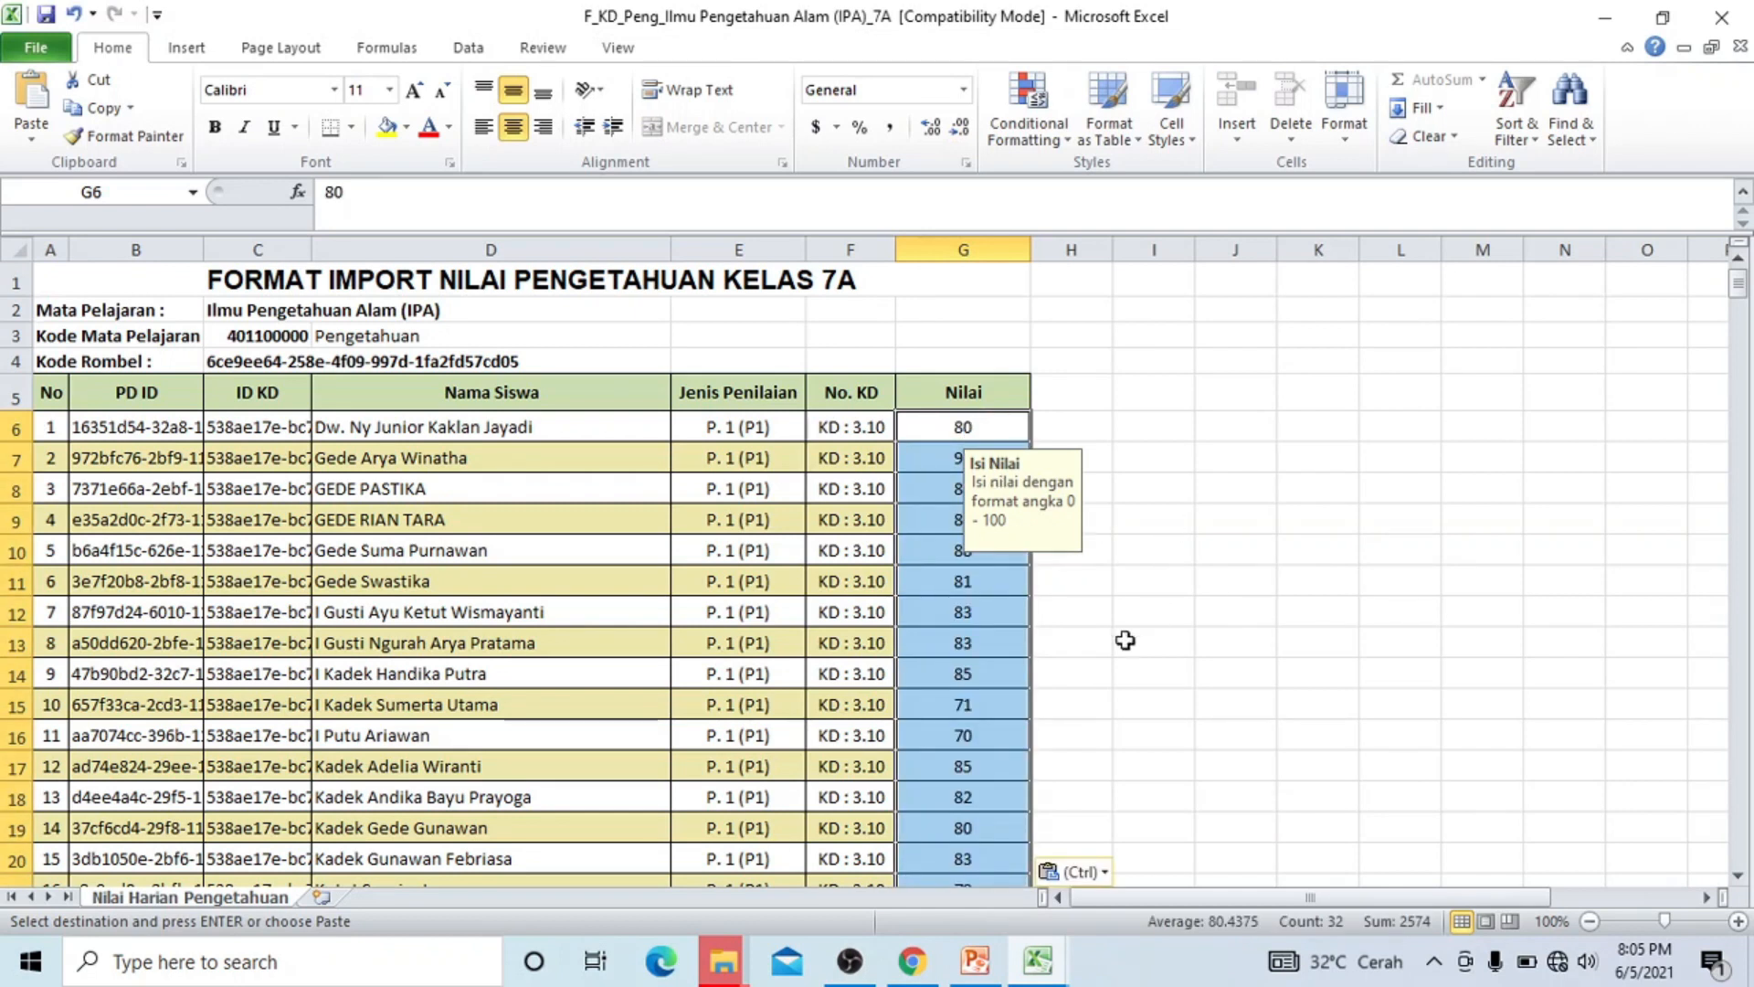
# Select G38, the first KD 3.10 P. 2 score cell, and copy the KD 3.10 P scores in Q19:Q50 from Leger_K2013_7A.
pyautogui.scroll(-8, 1125, 640)
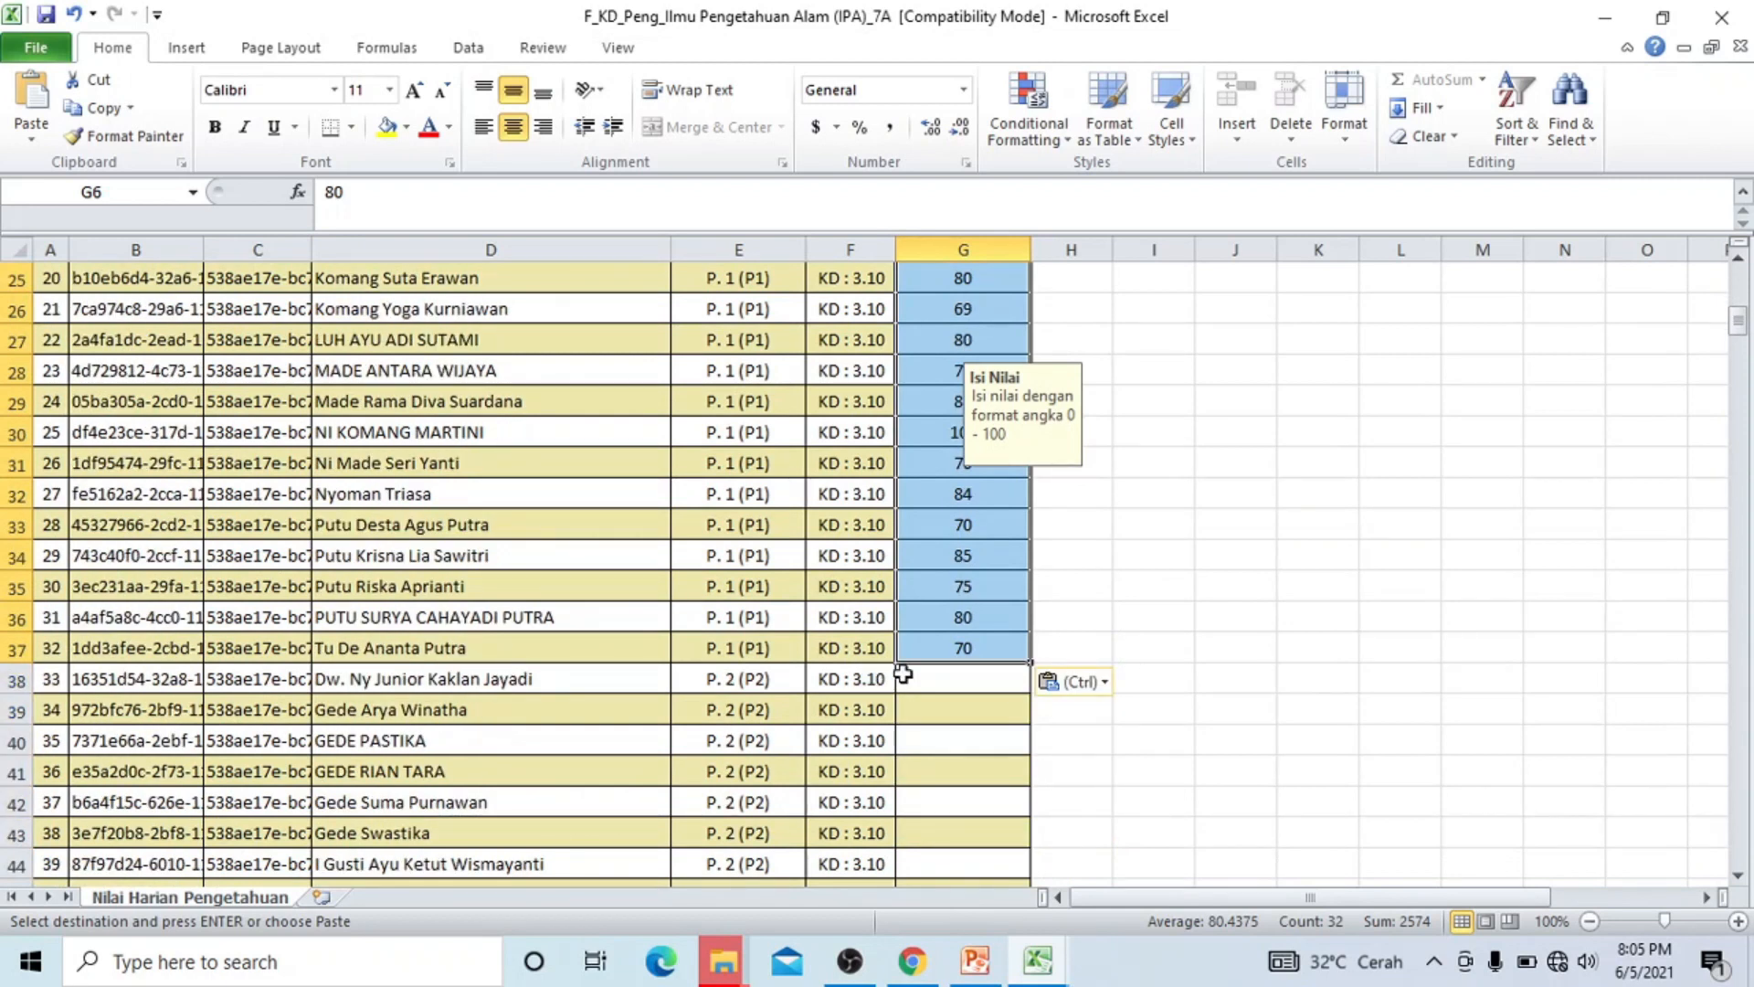
pyautogui.scroll(-1, 726, 652)
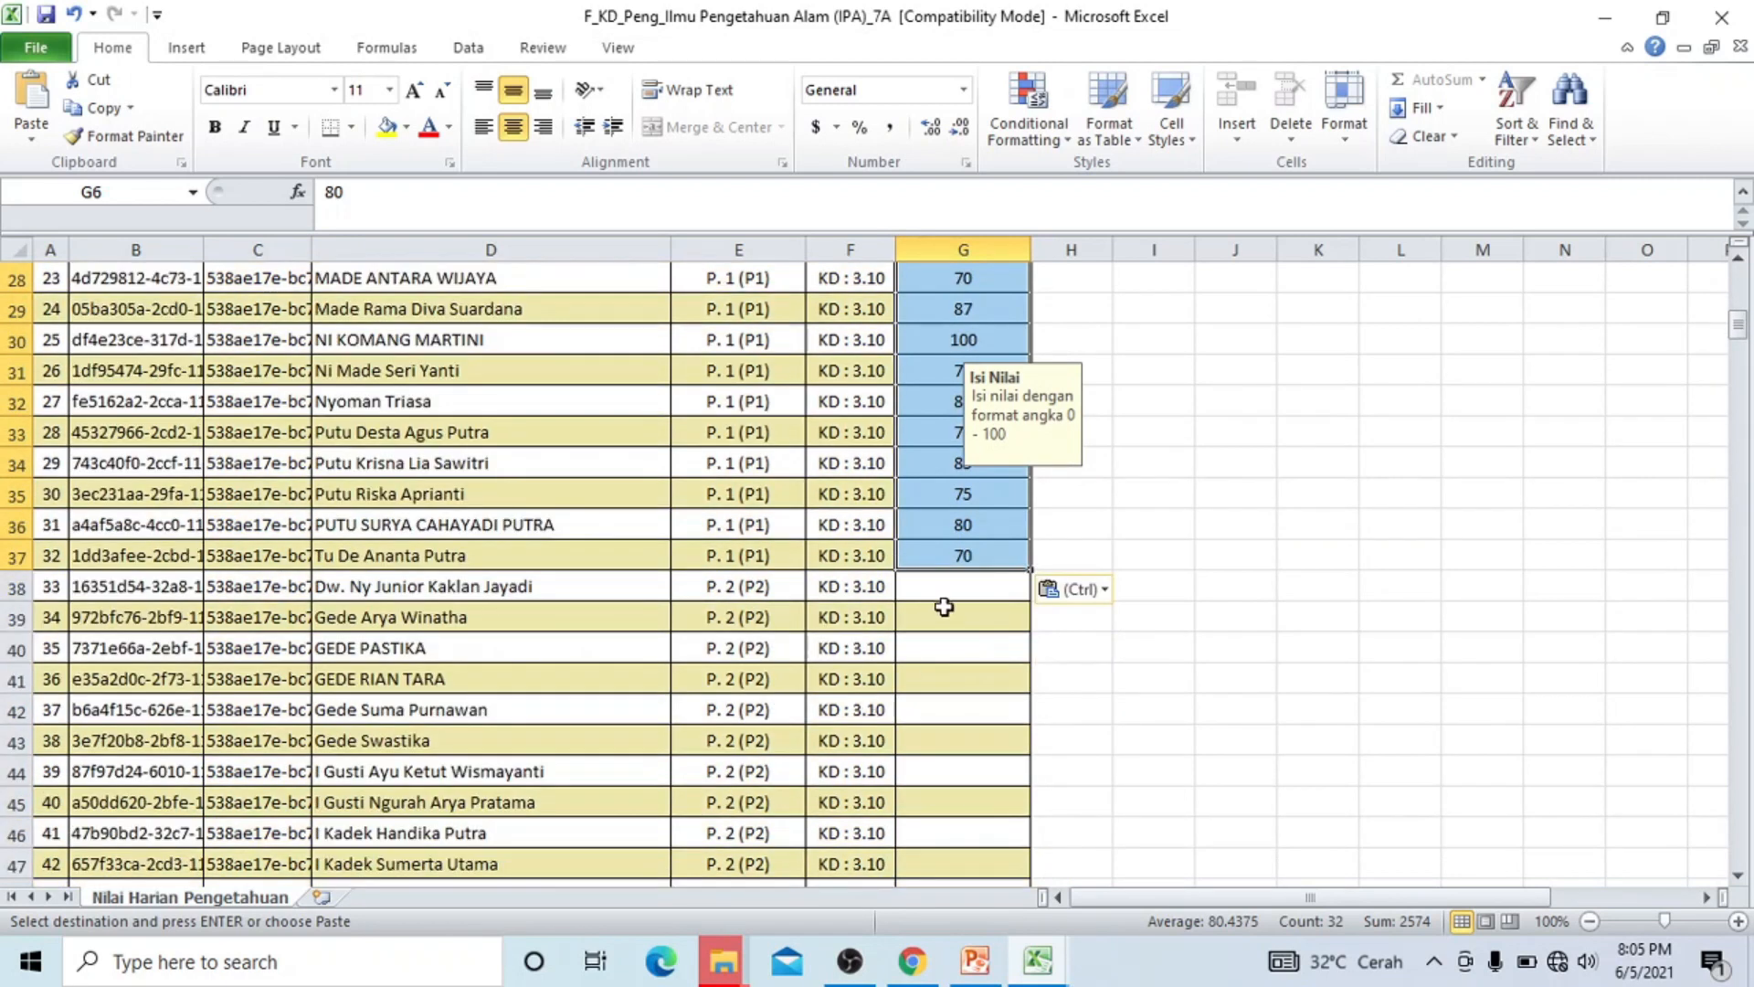
pyautogui.click(949, 589)
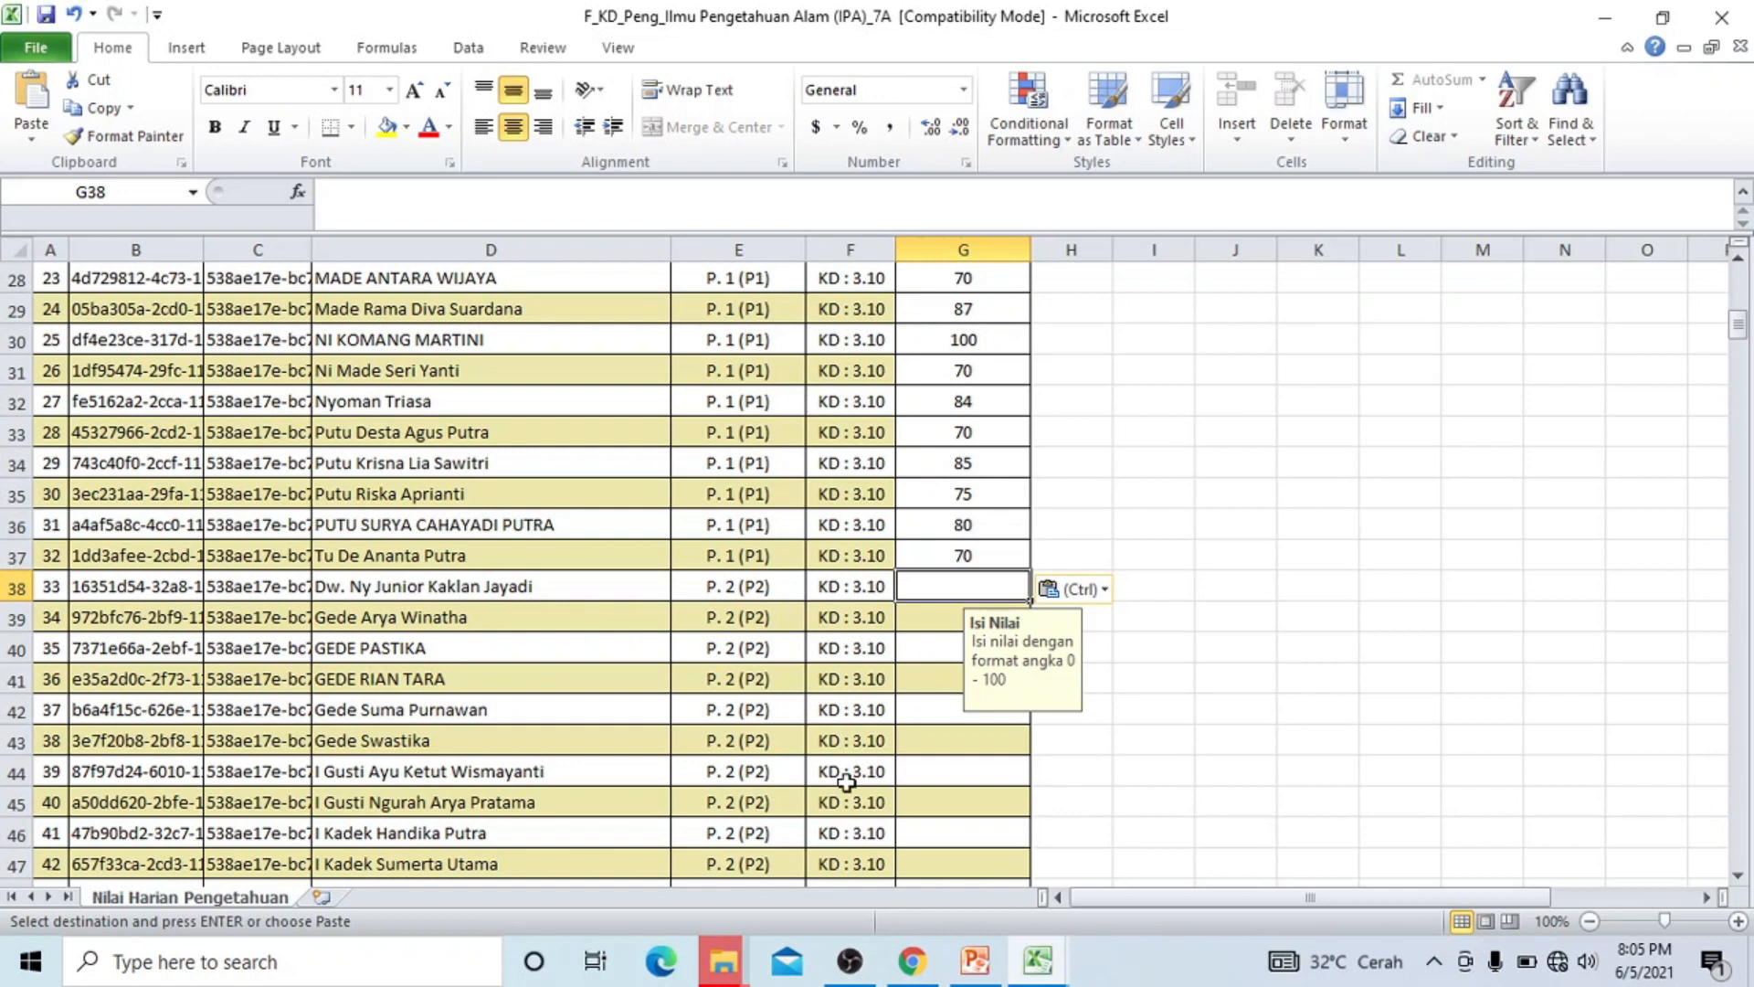
pyautogui.click(1038, 961)
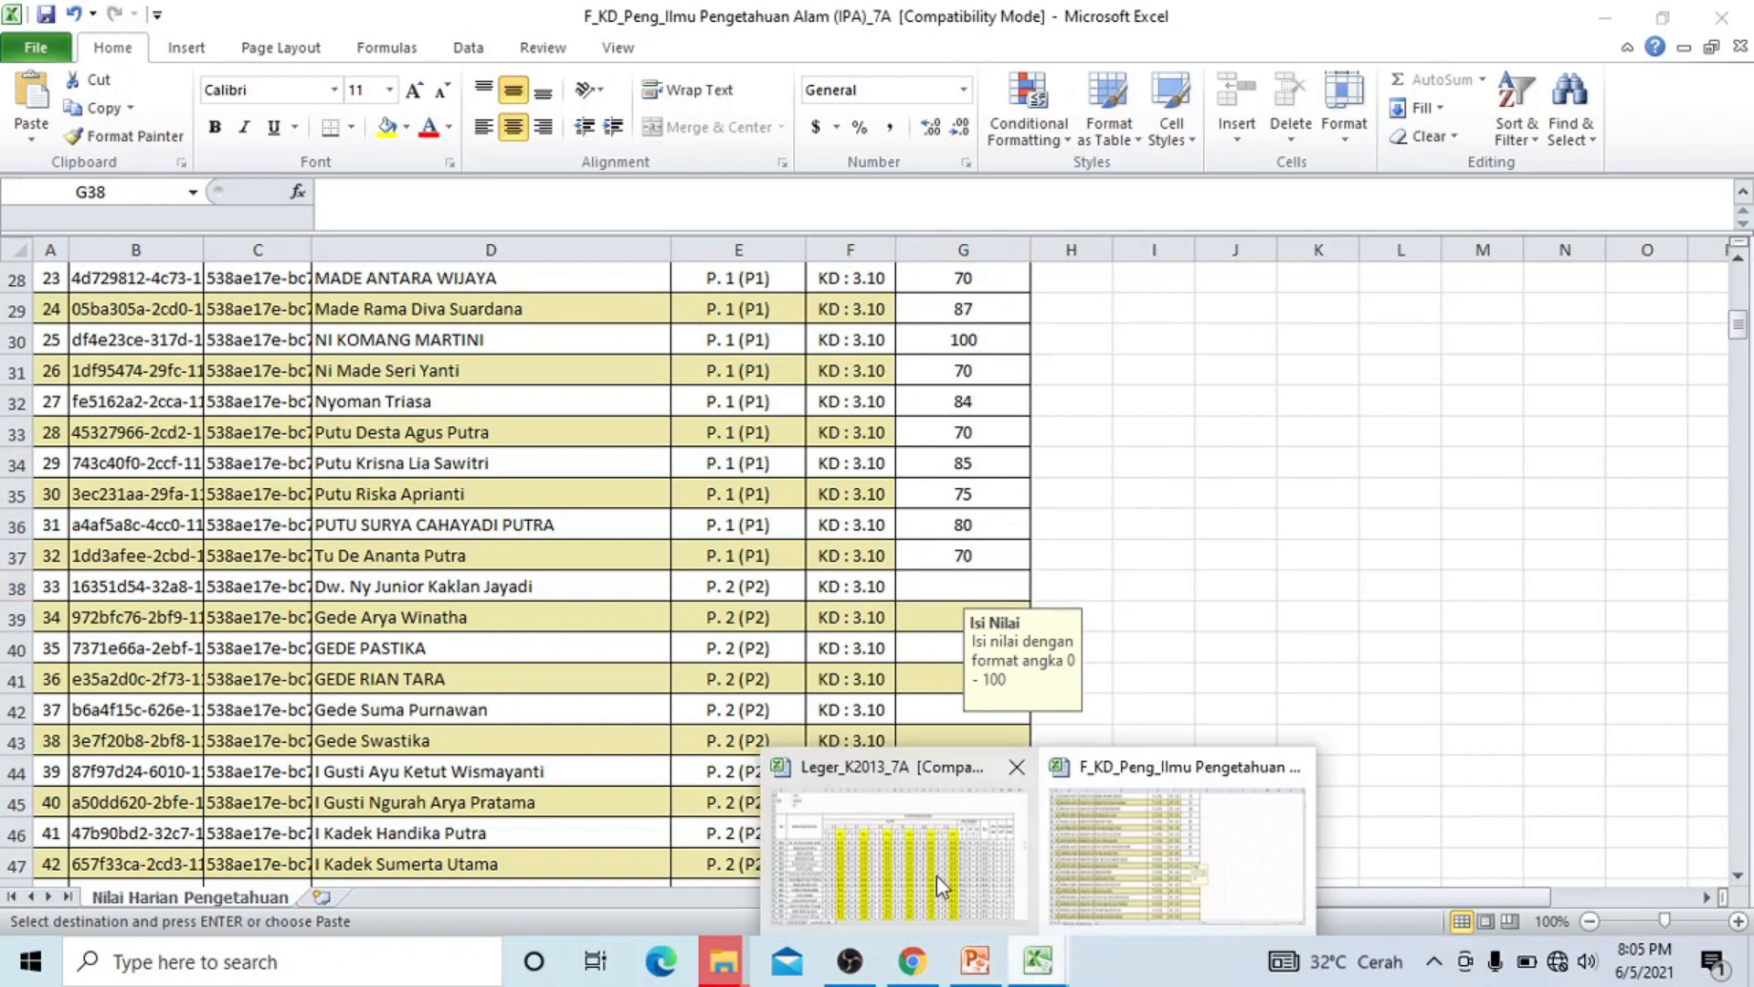
pyautogui.click(941, 886)
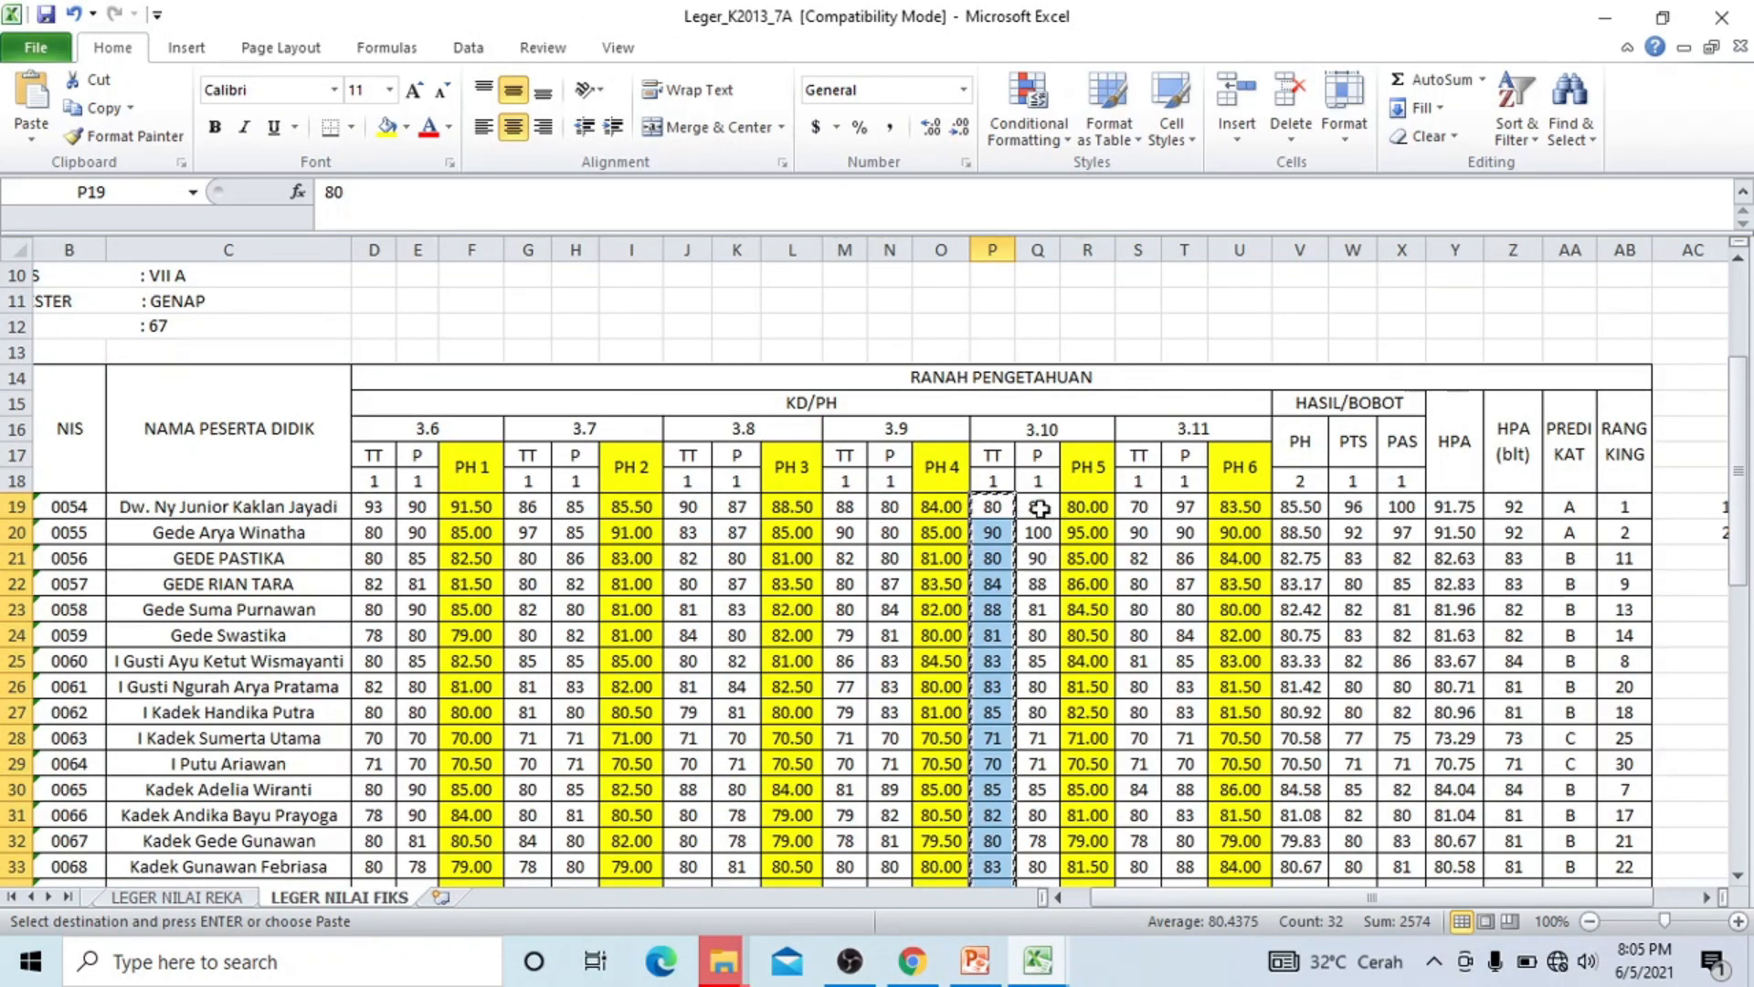
pyautogui.moveTo(1040, 509); pyautogui.dragTo(1049, 858)
pyautogui.hotkey('ctrl', 'c')
# Paste the KD 3.10 P scores into the F_KD_Peng 7A format from G38.
pyautogui.click(1035, 971)
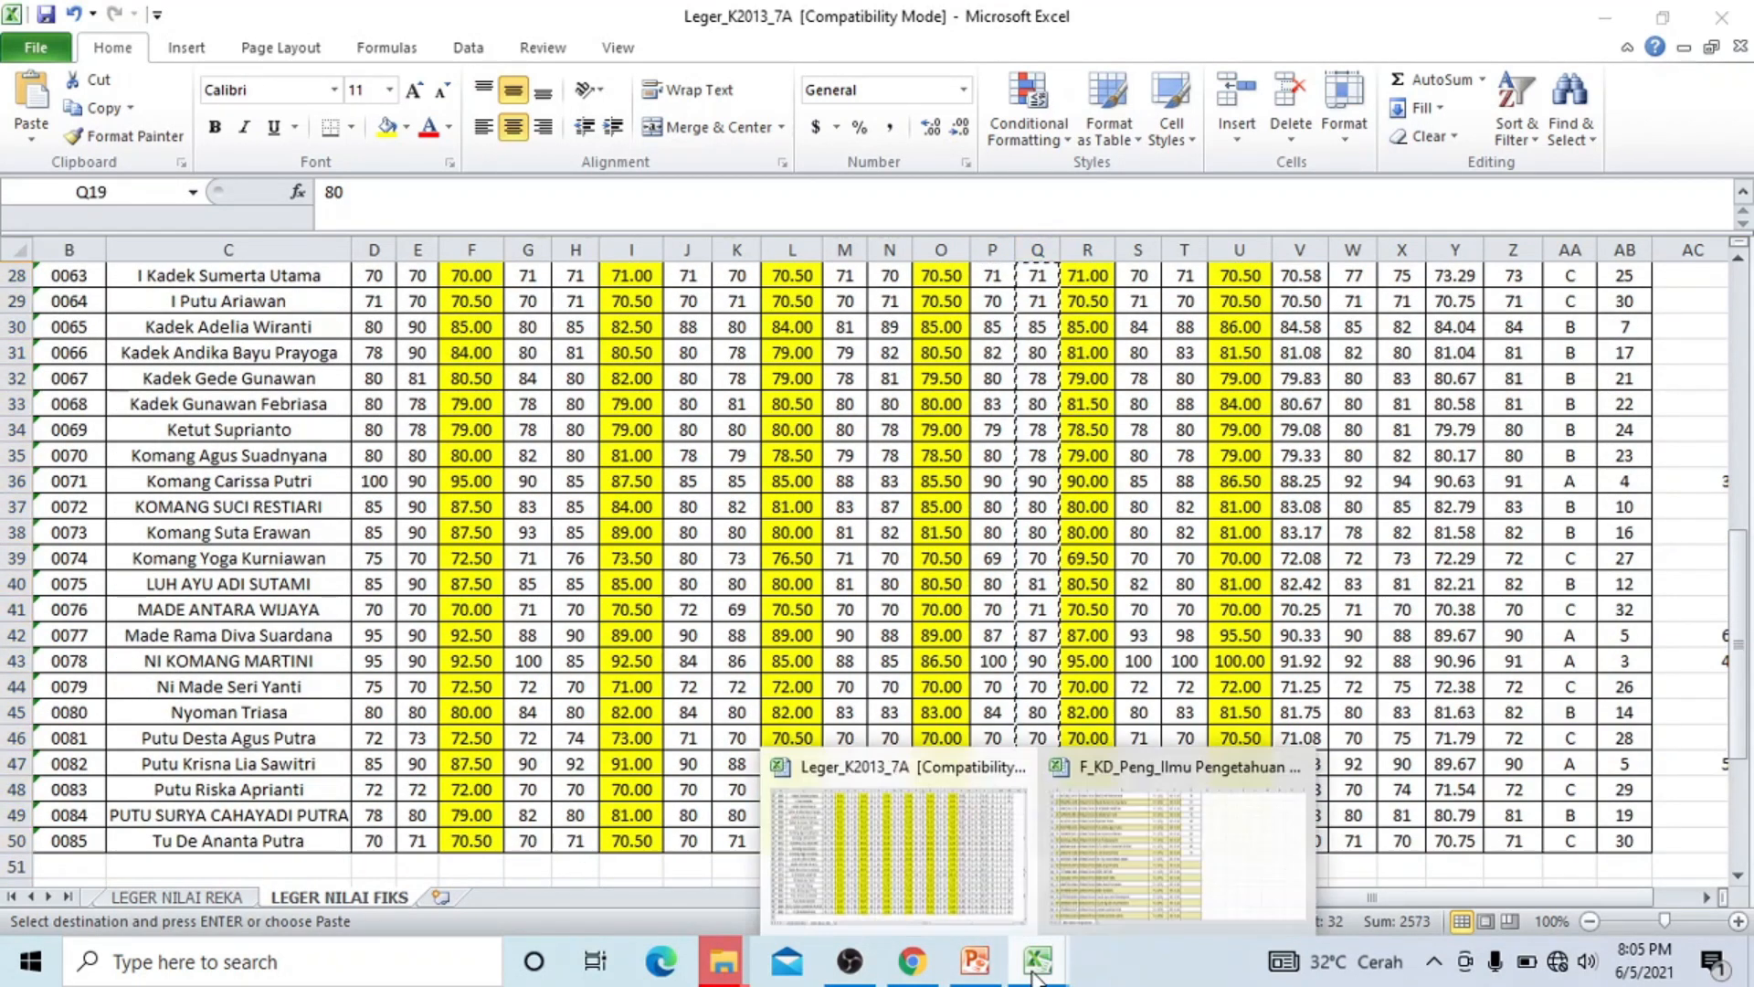
pyautogui.click(1109, 881)
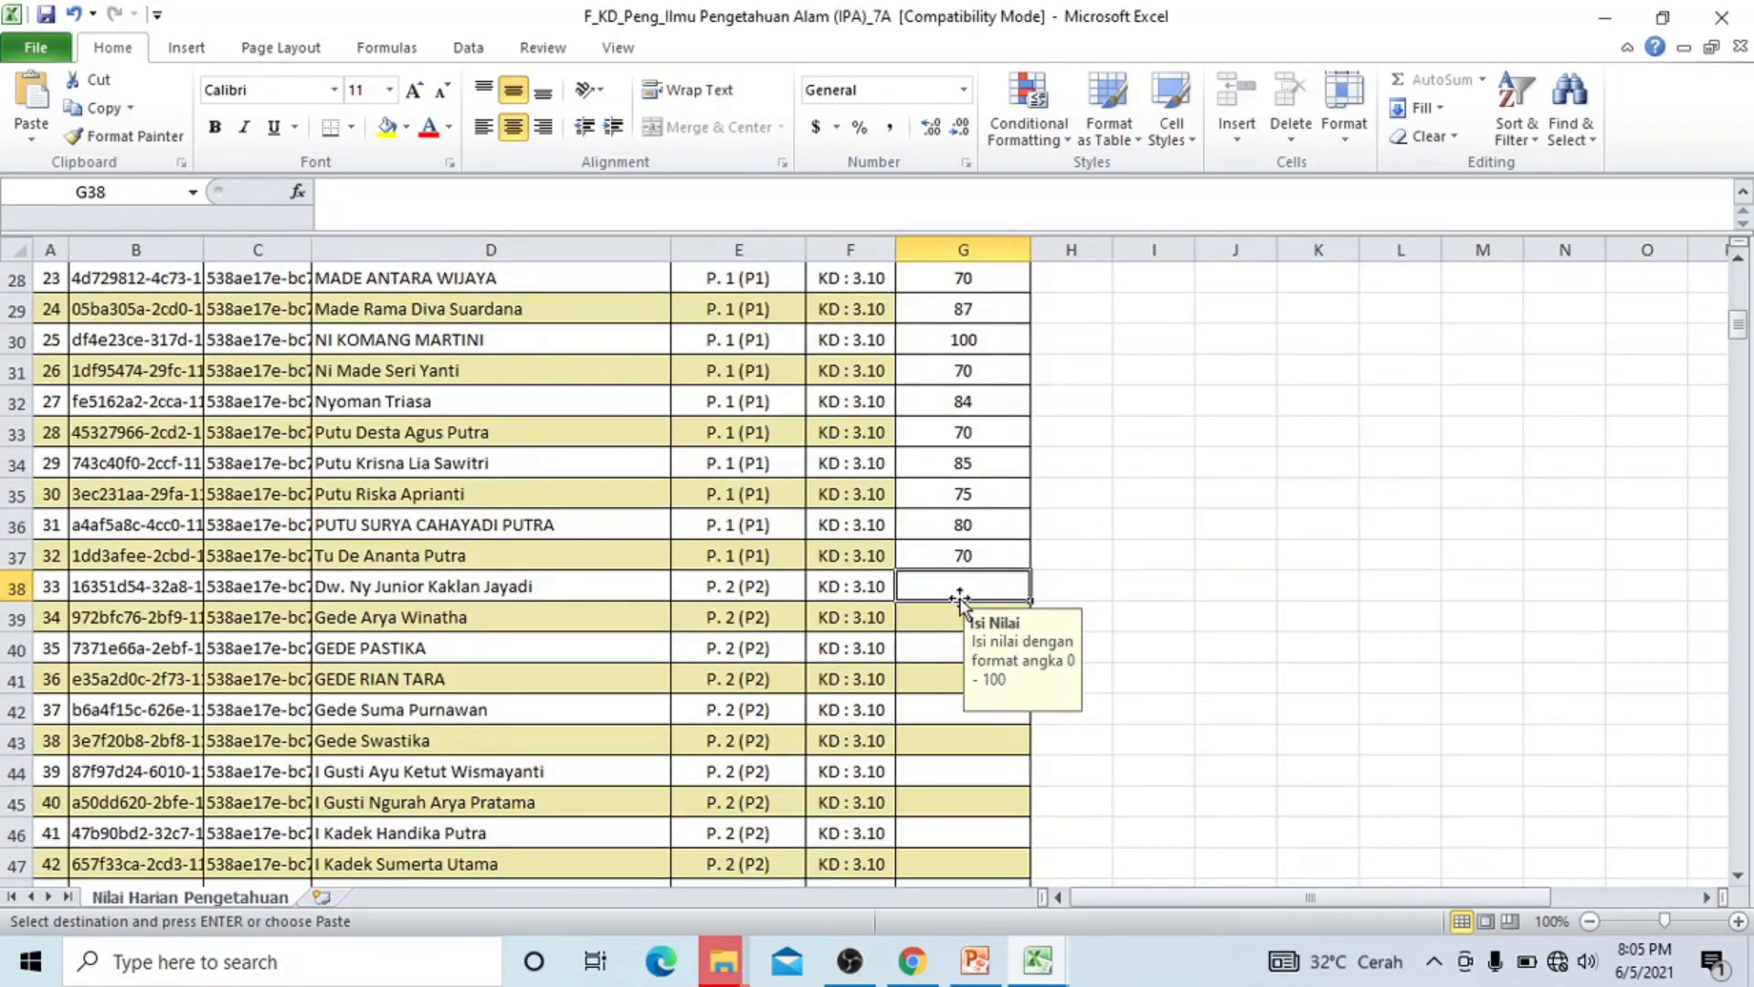
pyautogui.hotkey('ctrl', 'v')
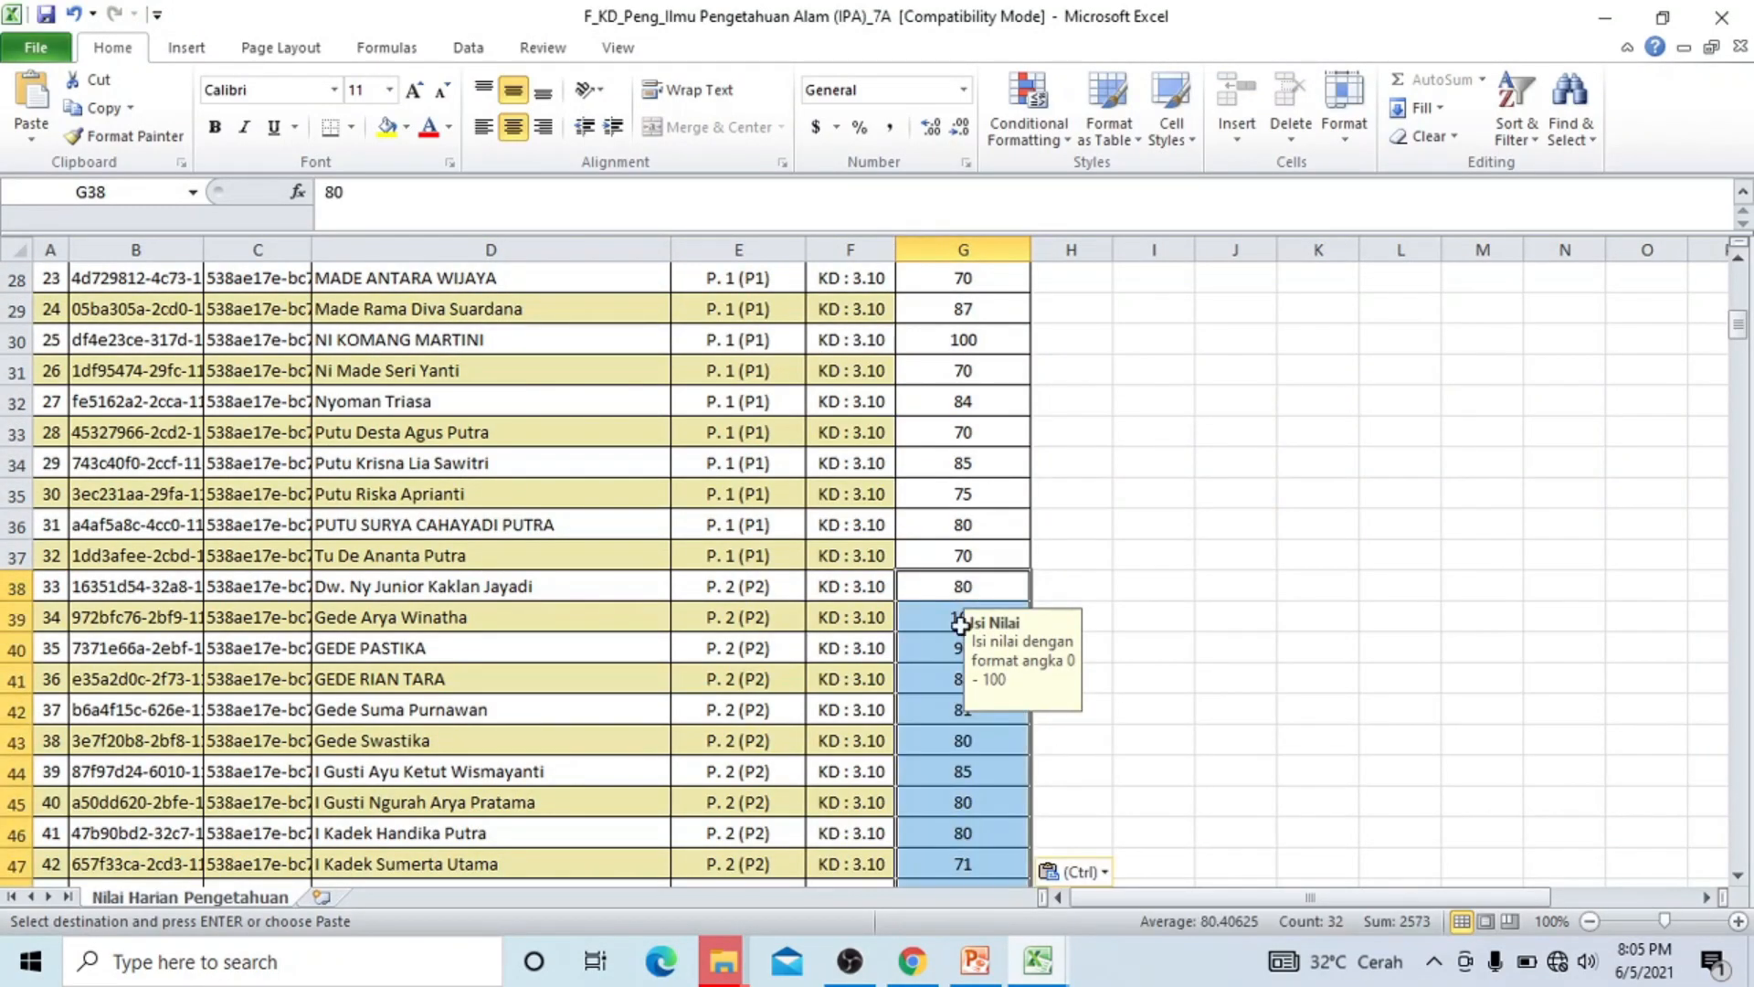
# Select G70, the first KD 3.11 P. 1 score cell, and copy the KD 3.11 TT scores in S19:S50 from Leger_K2013_7A.
pyautogui.scroll(-11, 835, 637)
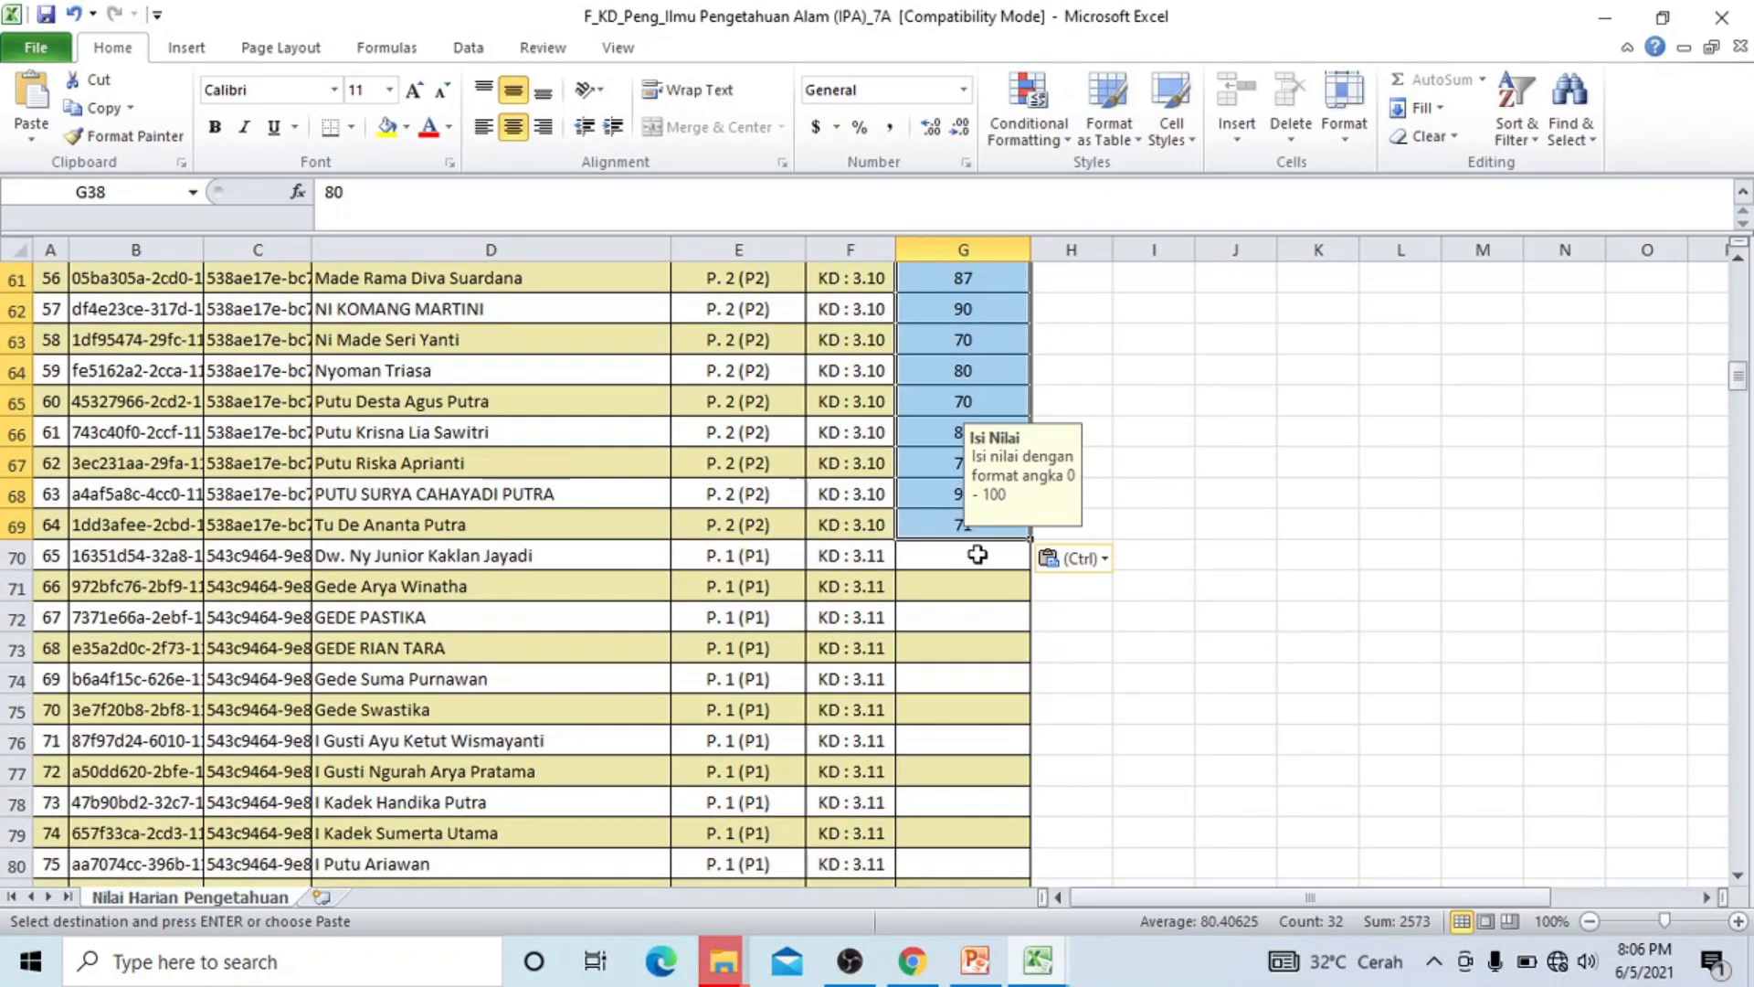
pyautogui.click(978, 555)
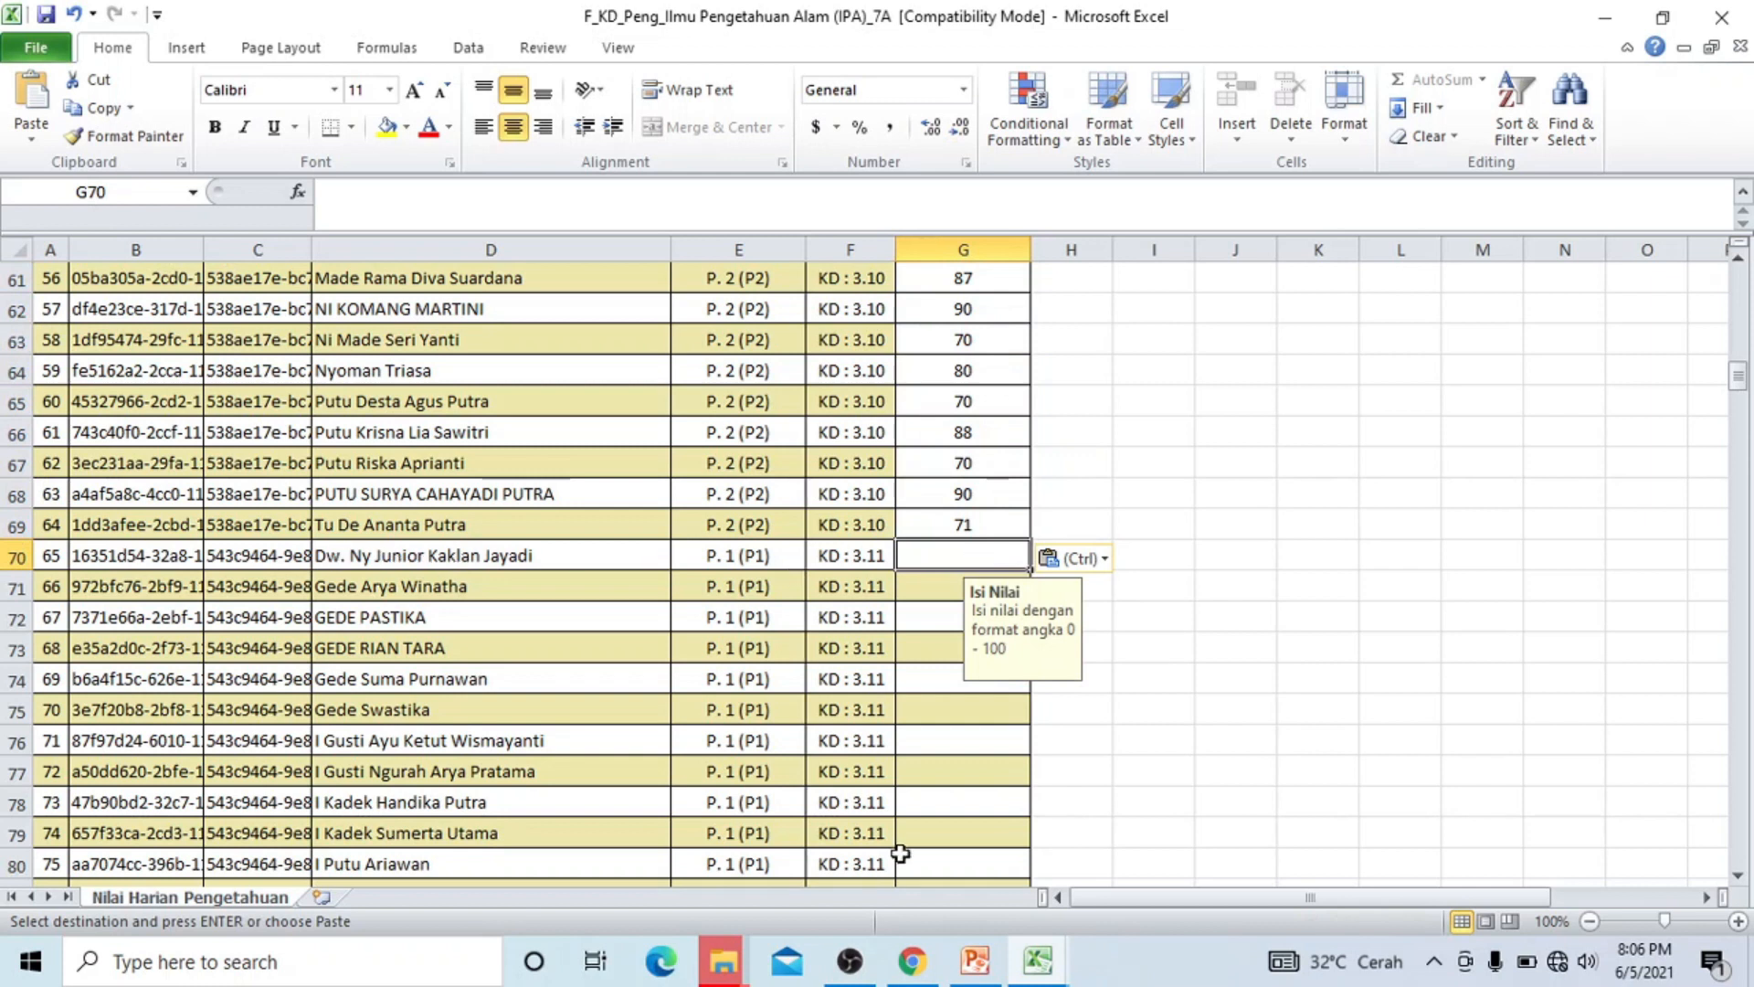
pyautogui.click(1038, 960)
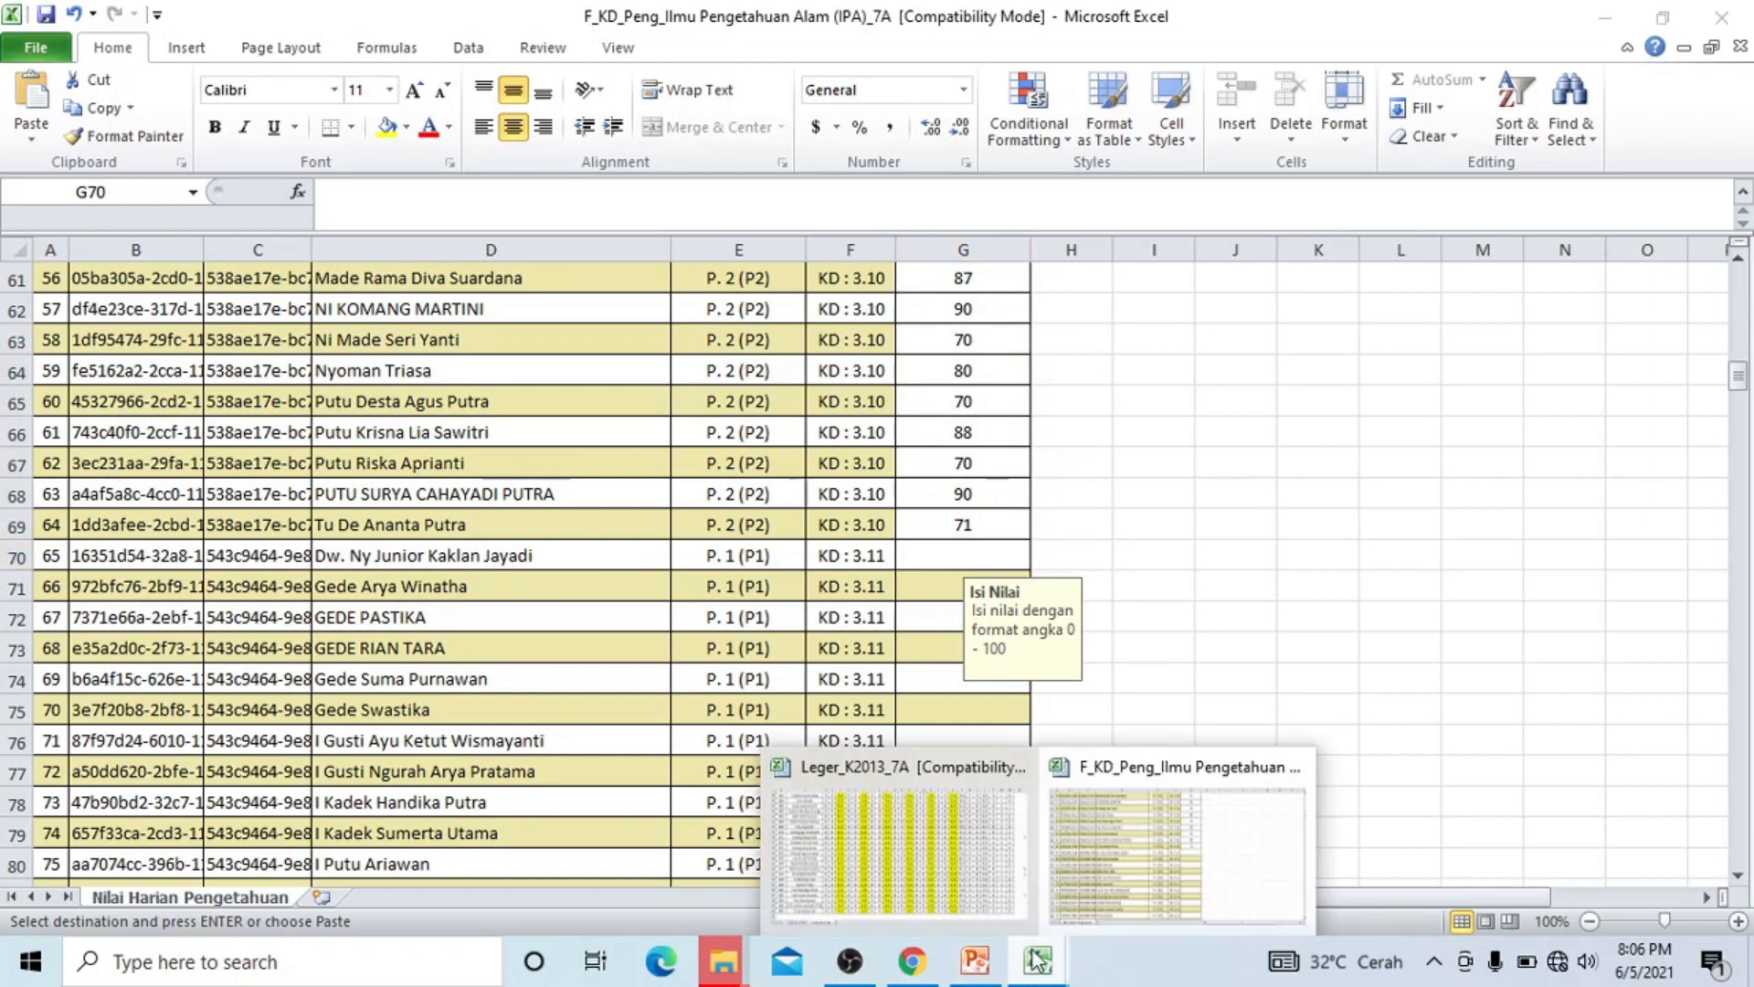
pyautogui.click(1011, 873)
pyautogui.scroll(7, 1011, 787)
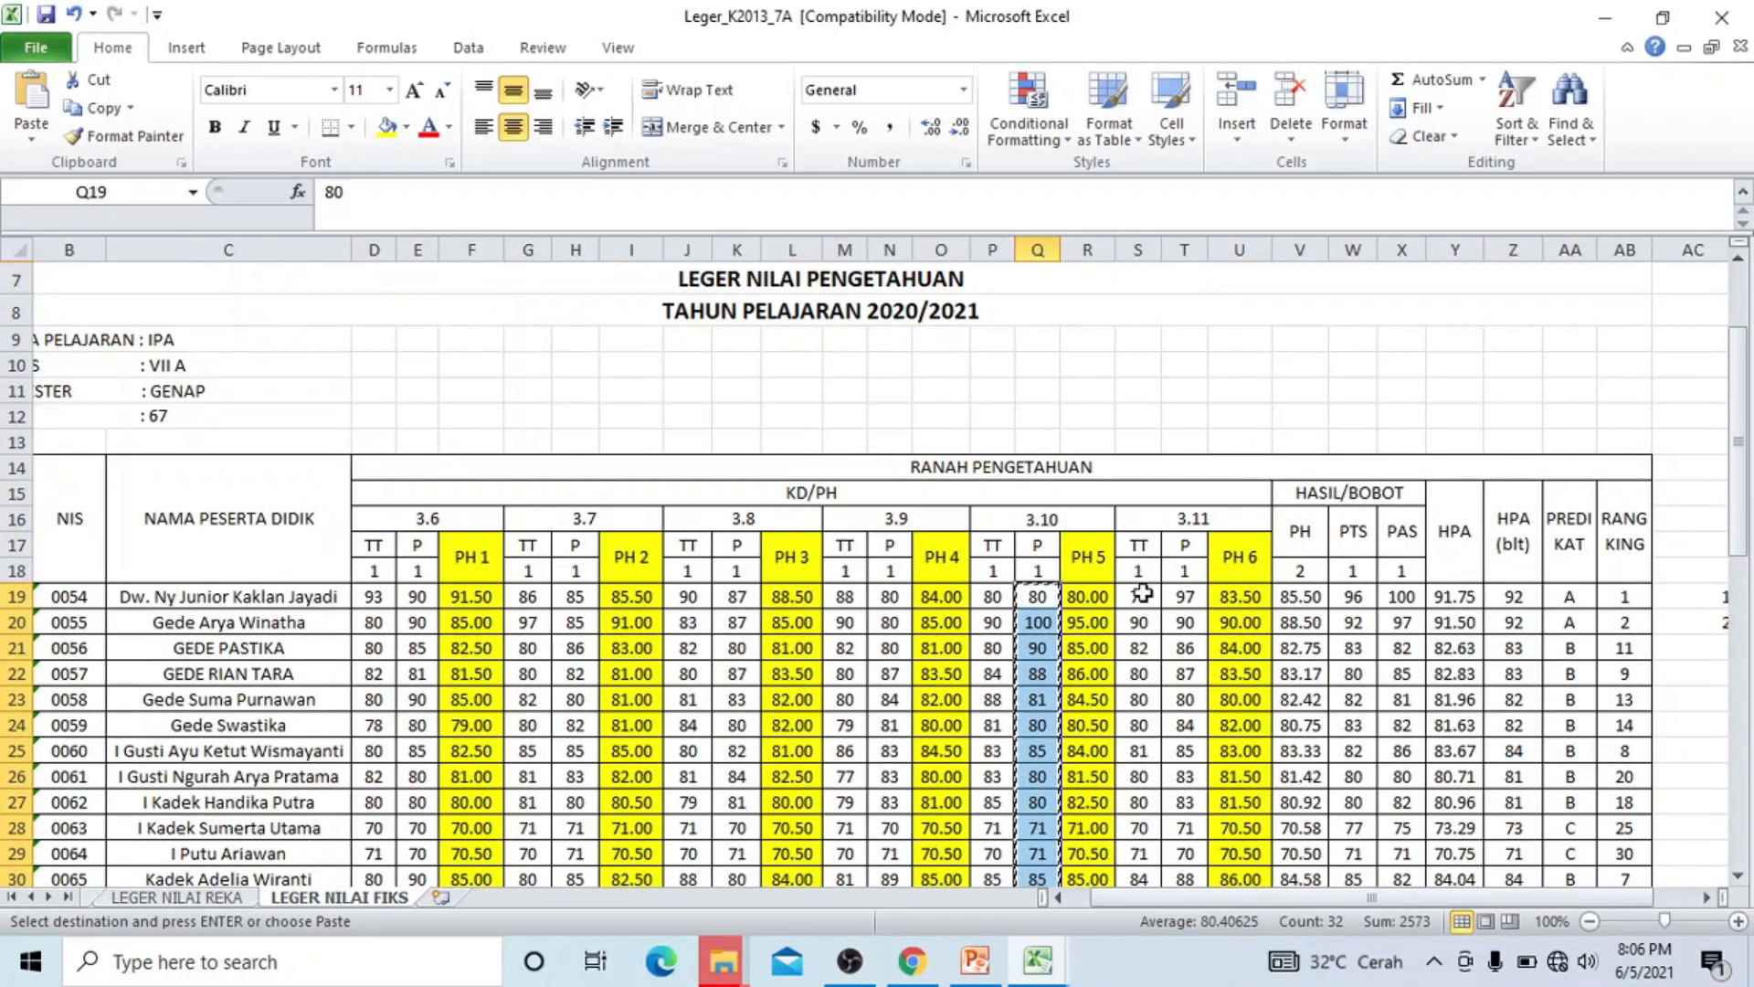
pyautogui.moveTo(1139, 596); pyautogui.dragTo(1156, 923)
pyautogui.moveTo(1154, 925); pyautogui.dragTo(1143, 838)
pyautogui.hotkey('ctrl', 'c')
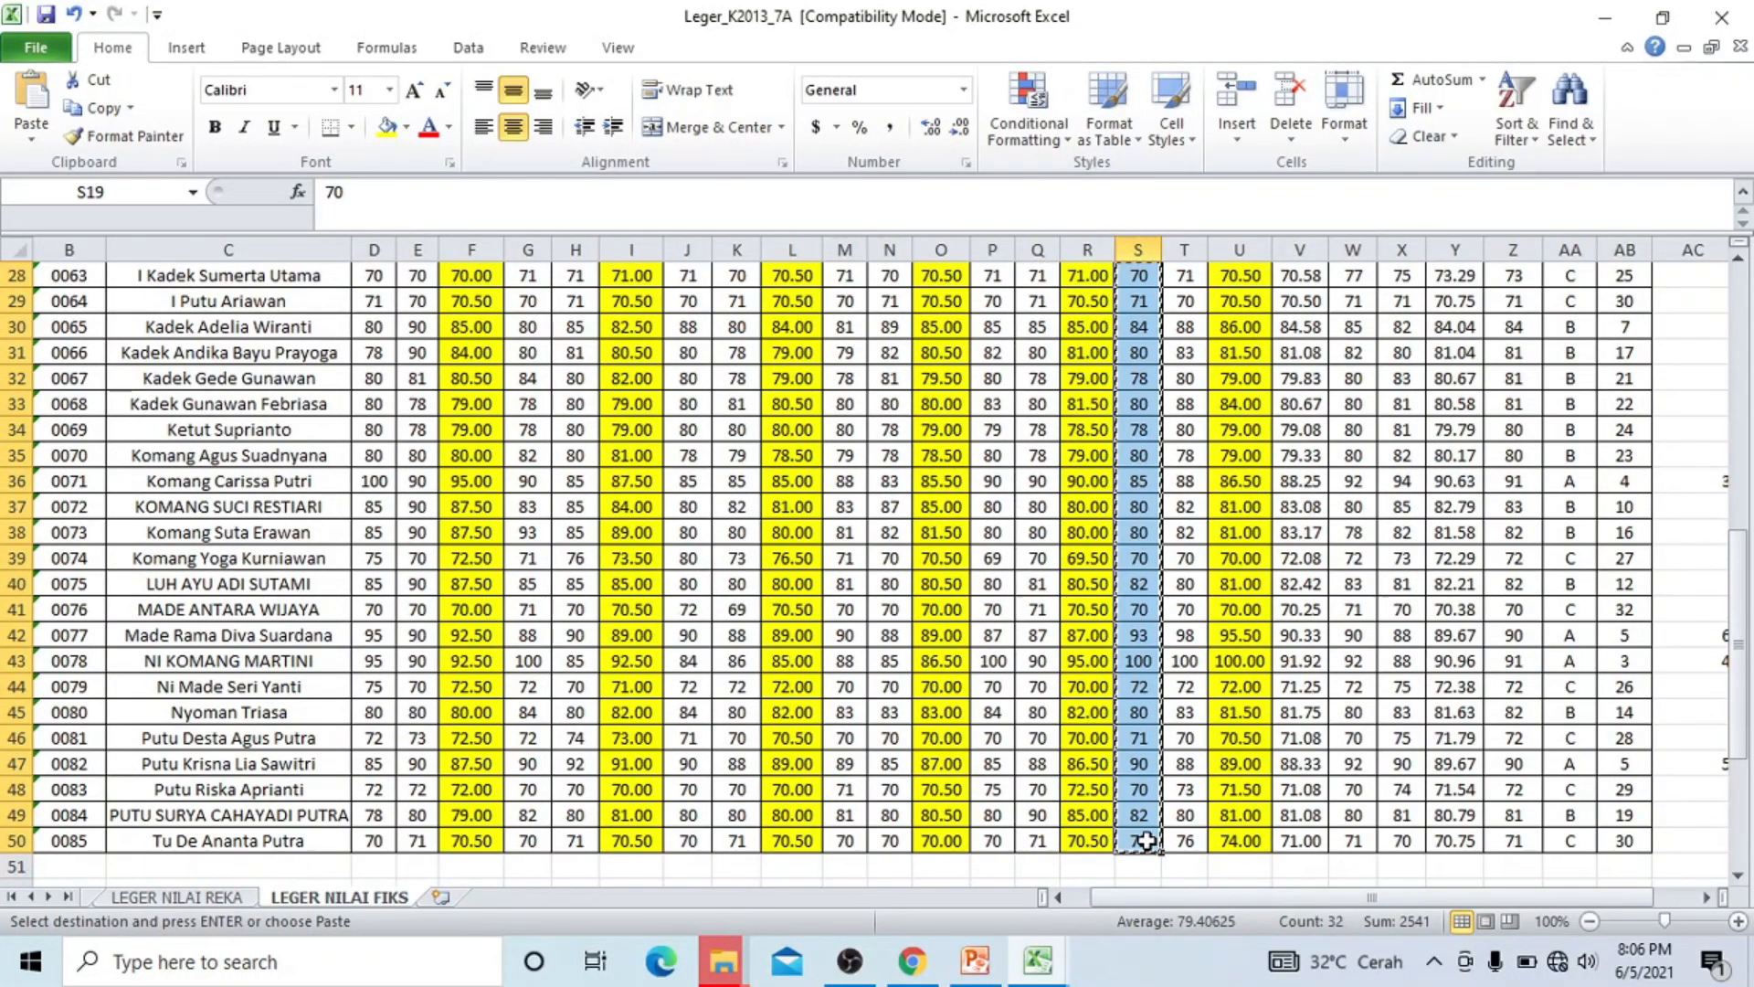
# Paste the KD 3.11 TT scores into the F_KD_Peng 7A format from G70.
pyautogui.moveTo(1033, 970)
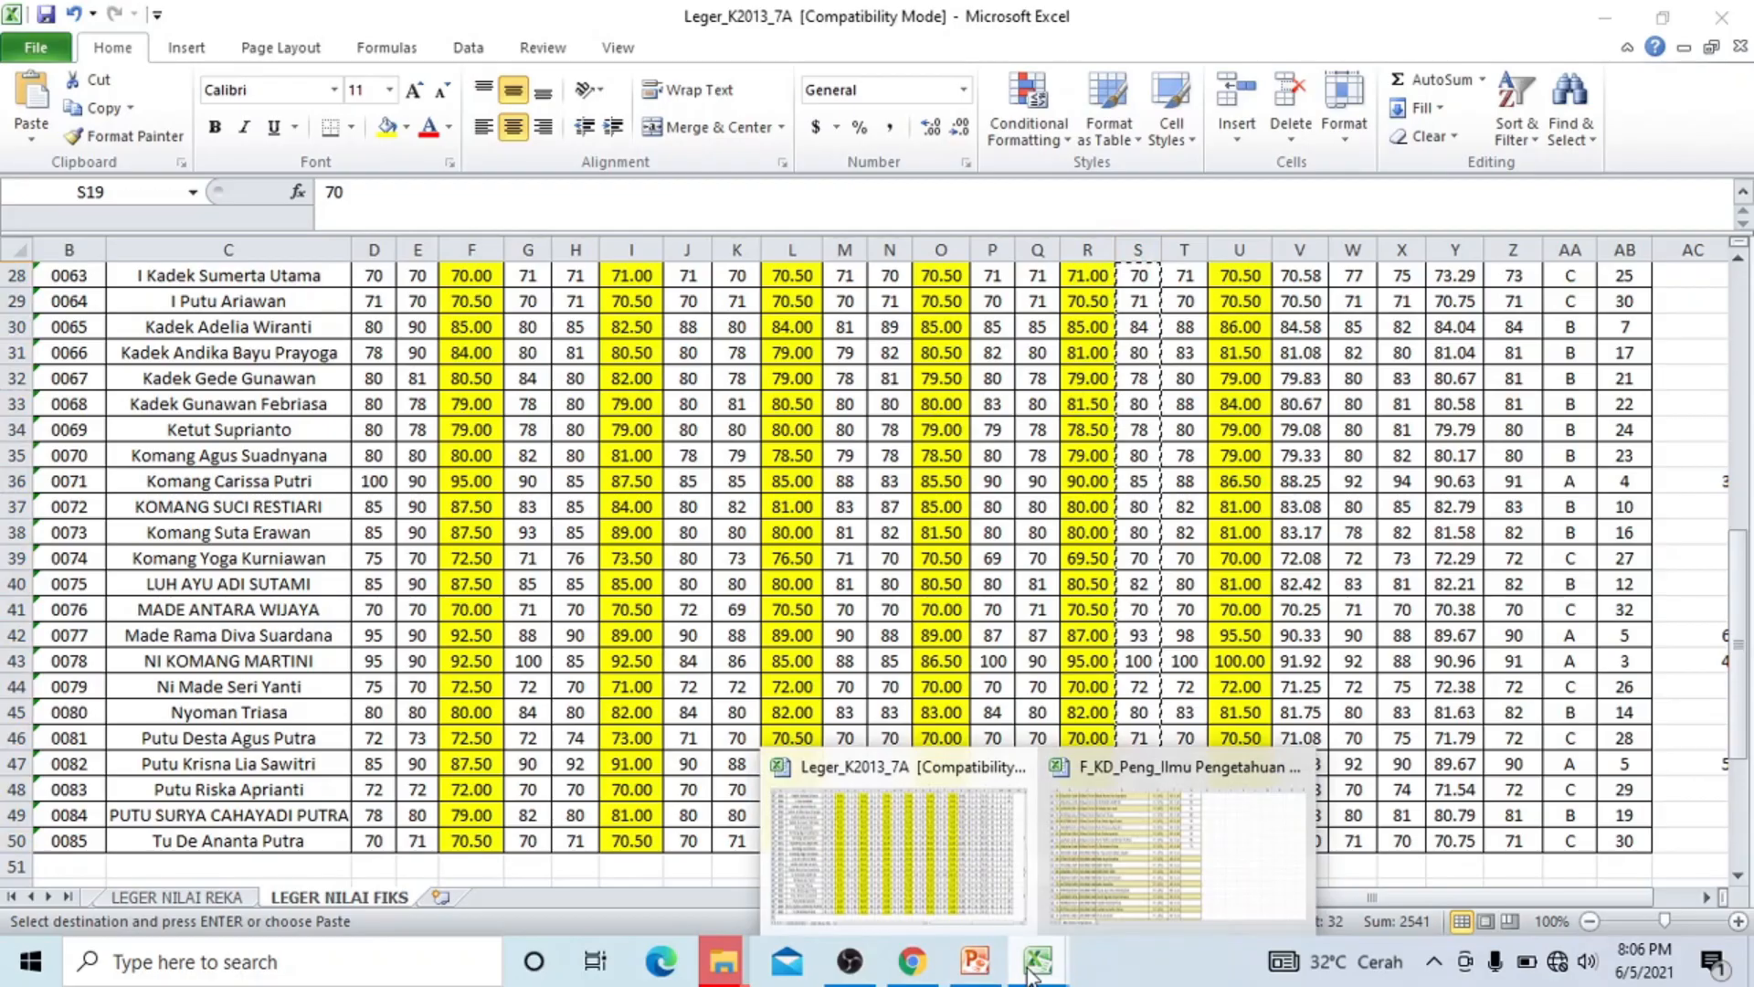
pyautogui.click(1128, 891)
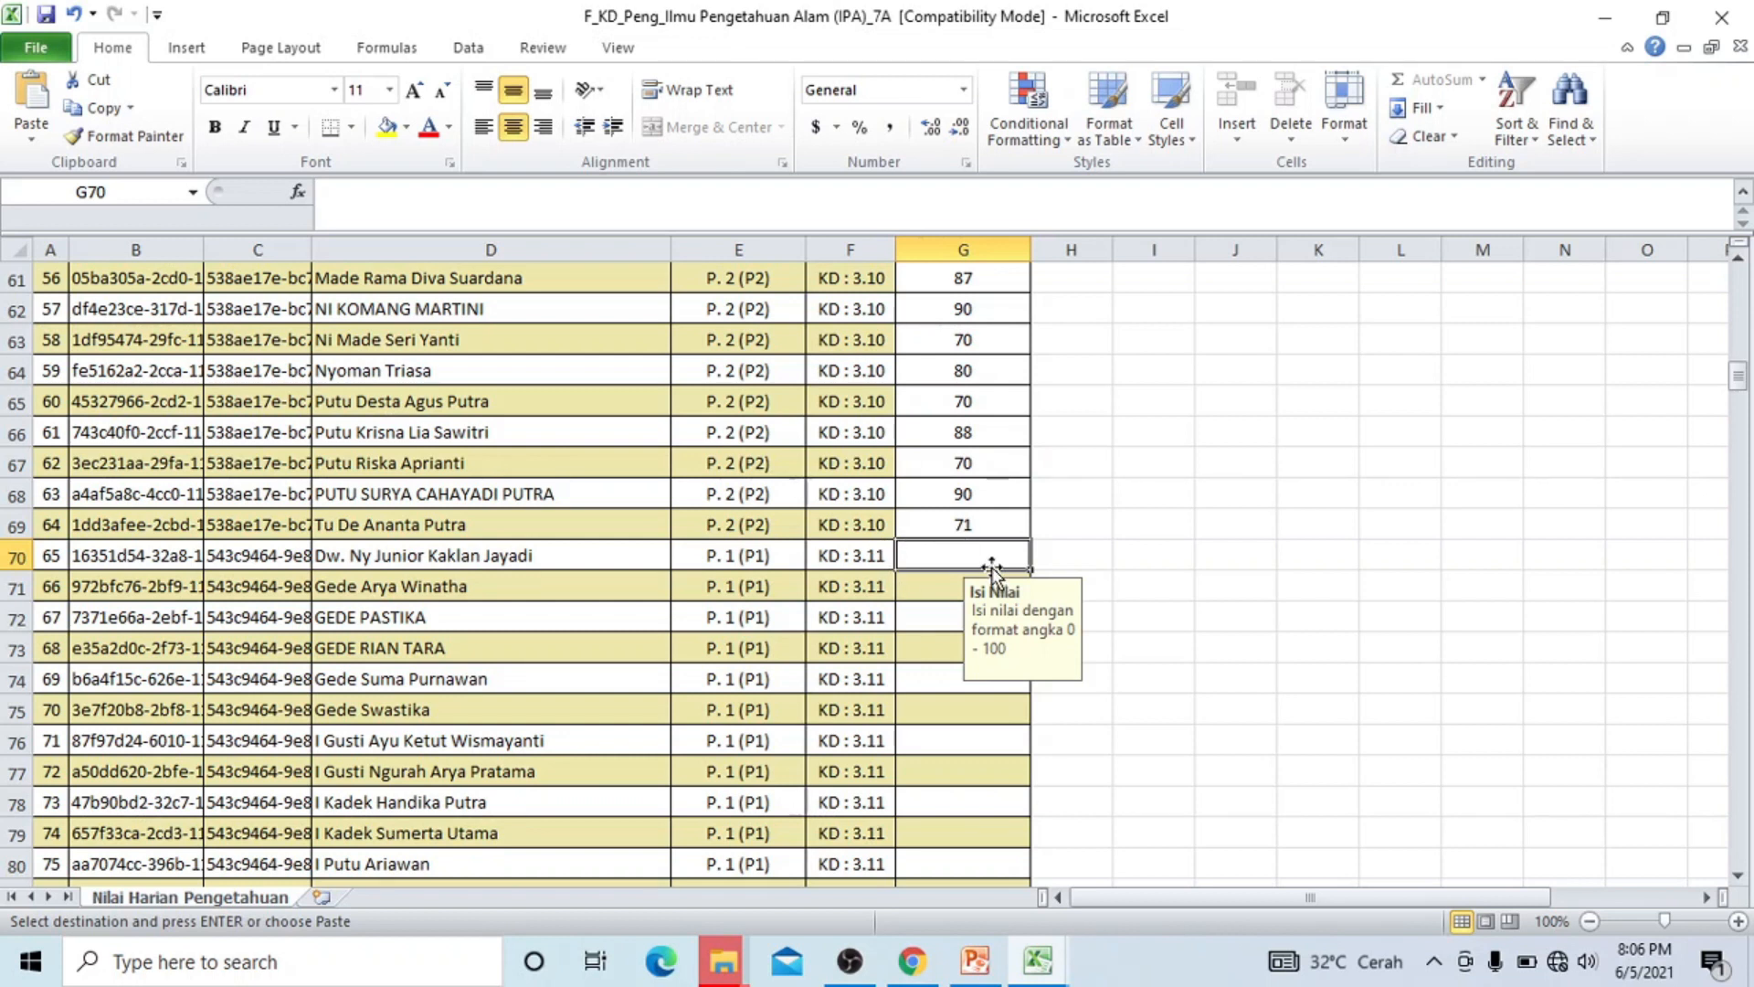
pyautogui.hotkey('ctrl', 'v')
pyautogui.press('ctrl')
pyautogui.press('ctrl')
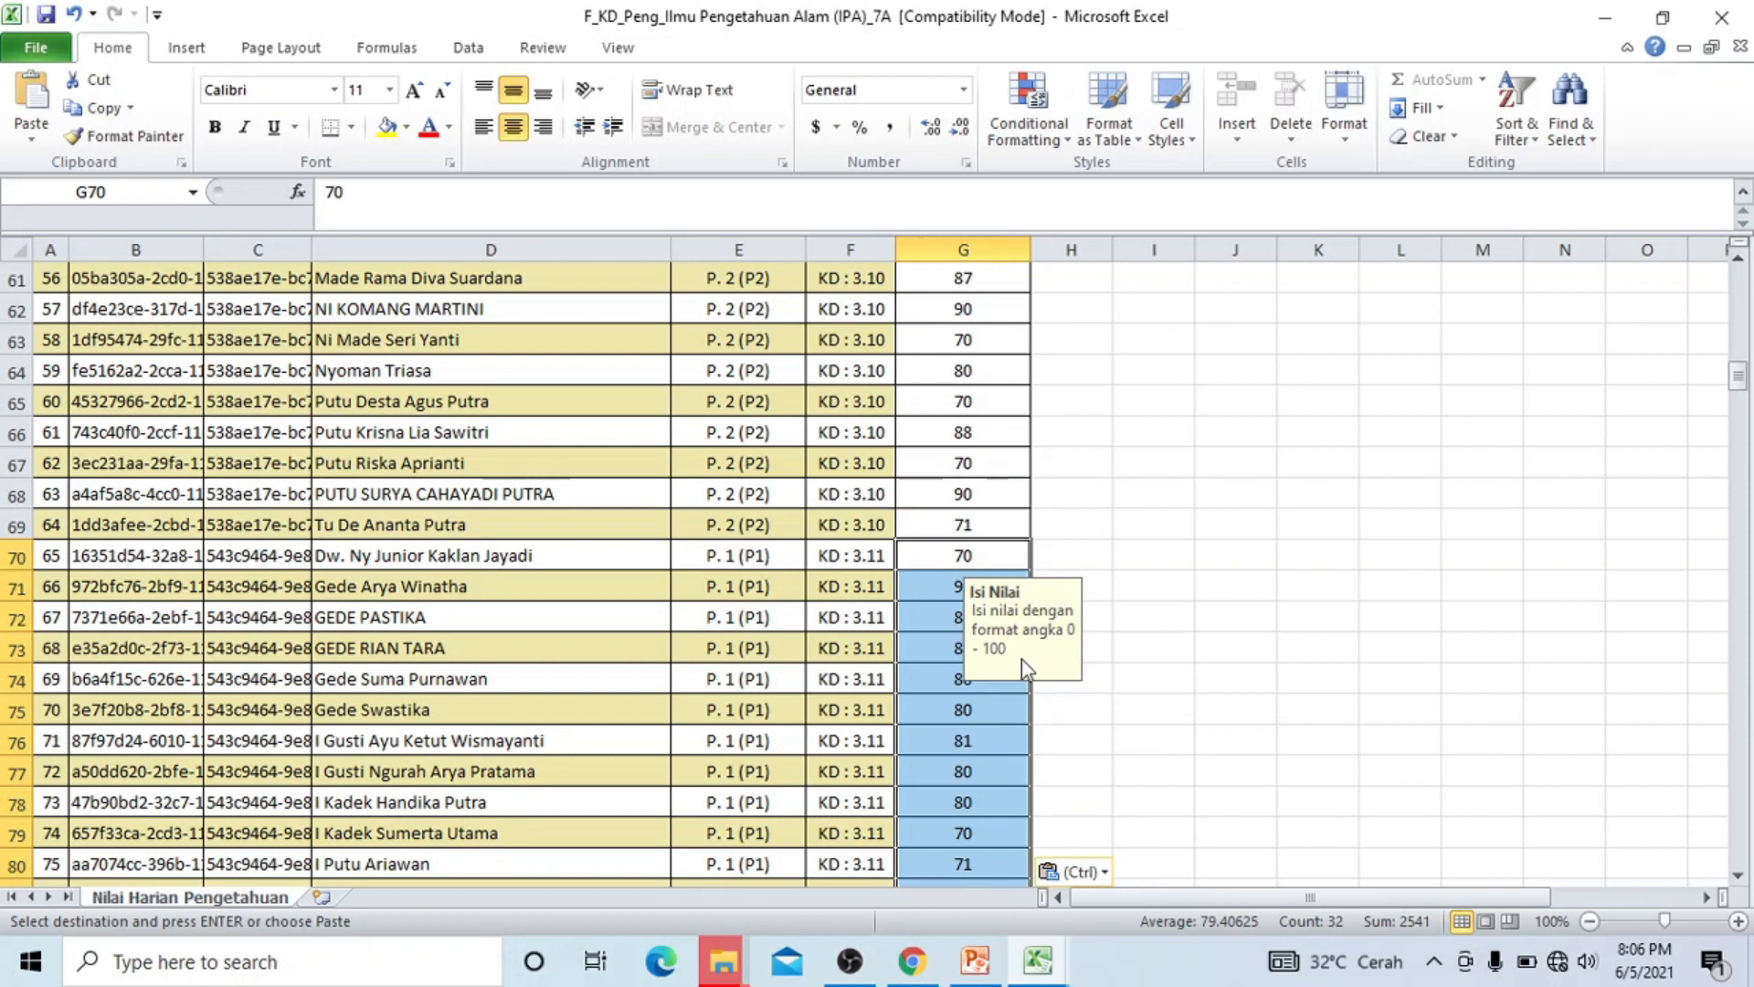
# Select G102, the first KD 3.11 P. 2 score cell, and copy the KD 3.11 P scores in T19:T50 from Leger_K2013_7A.
pyautogui.scroll(-11, 1021, 659)
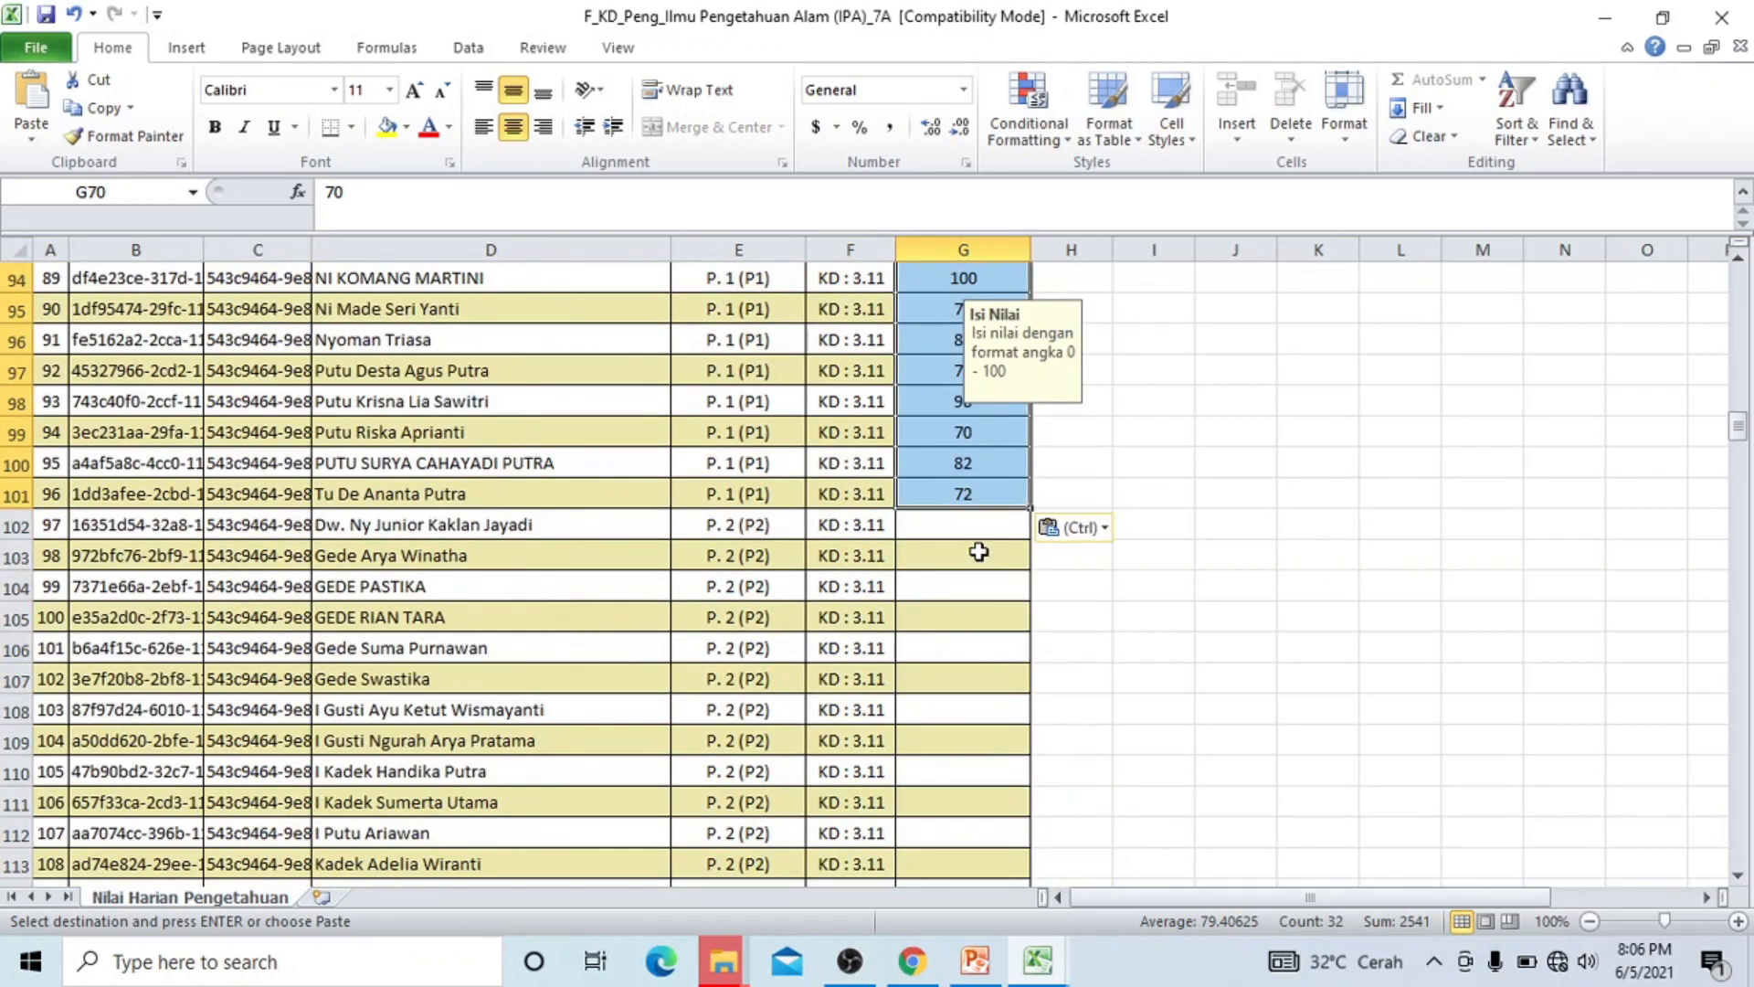
pyautogui.click(982, 534)
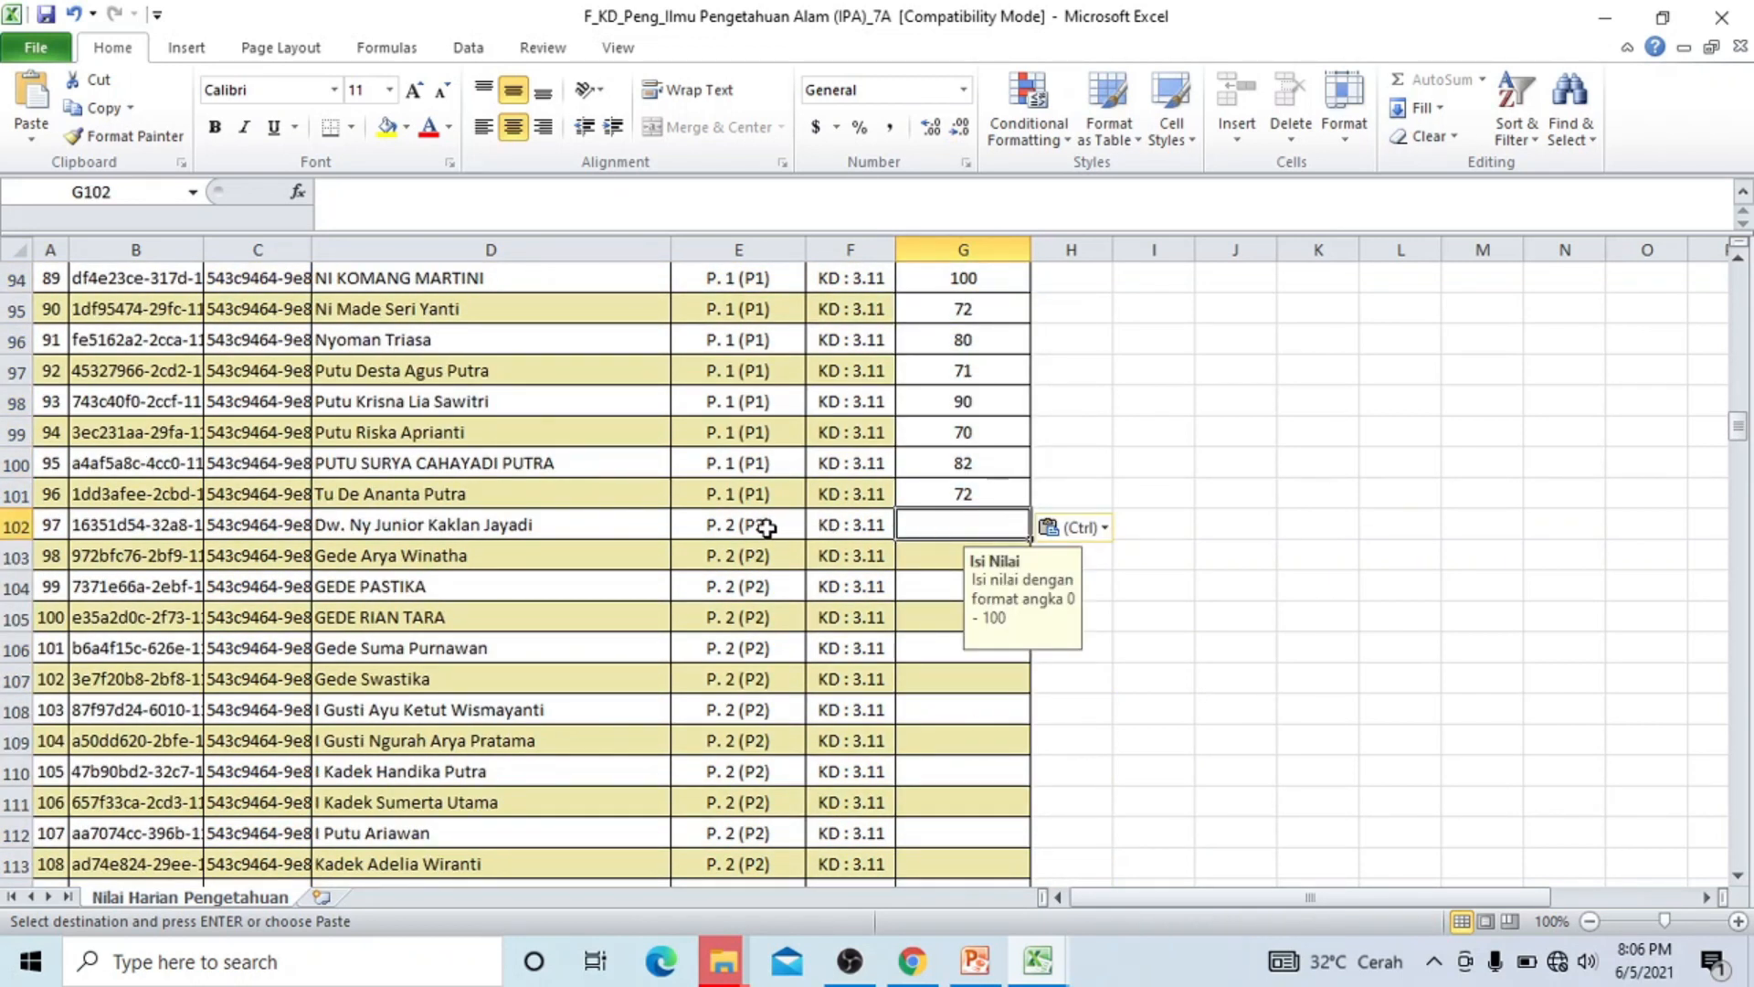
pyautogui.click(1038, 961)
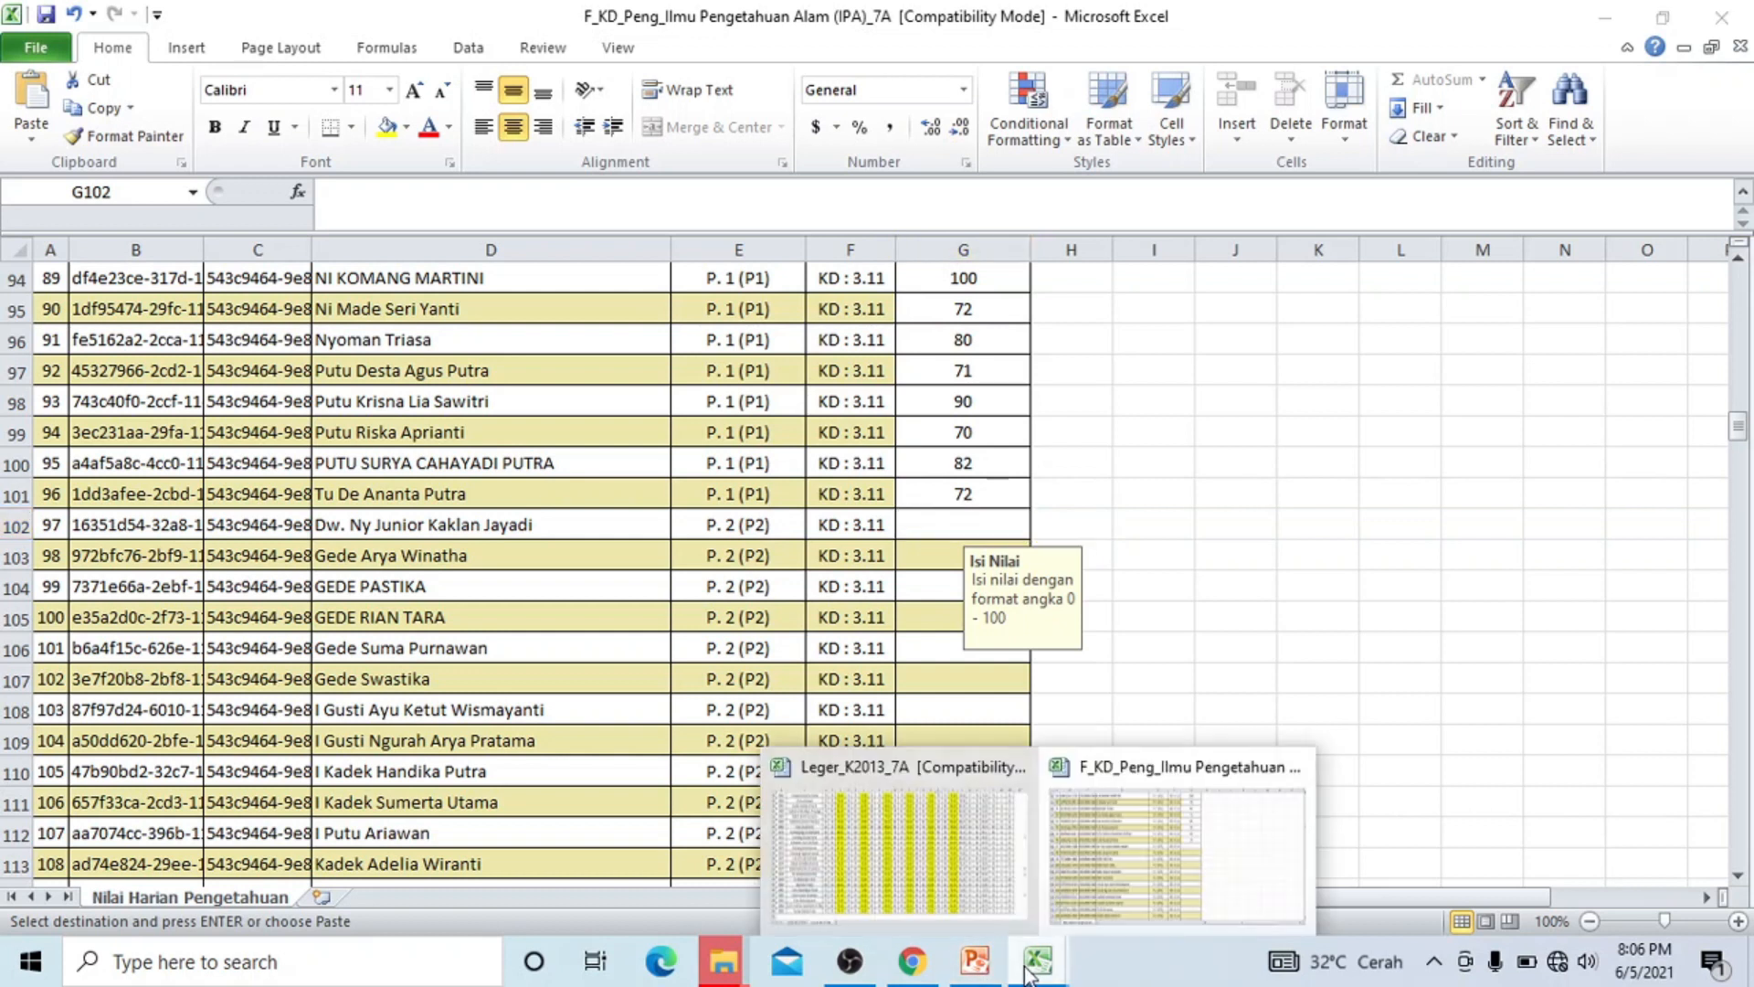
pyautogui.click(955, 885)
pyautogui.scroll(6, 1188, 530)
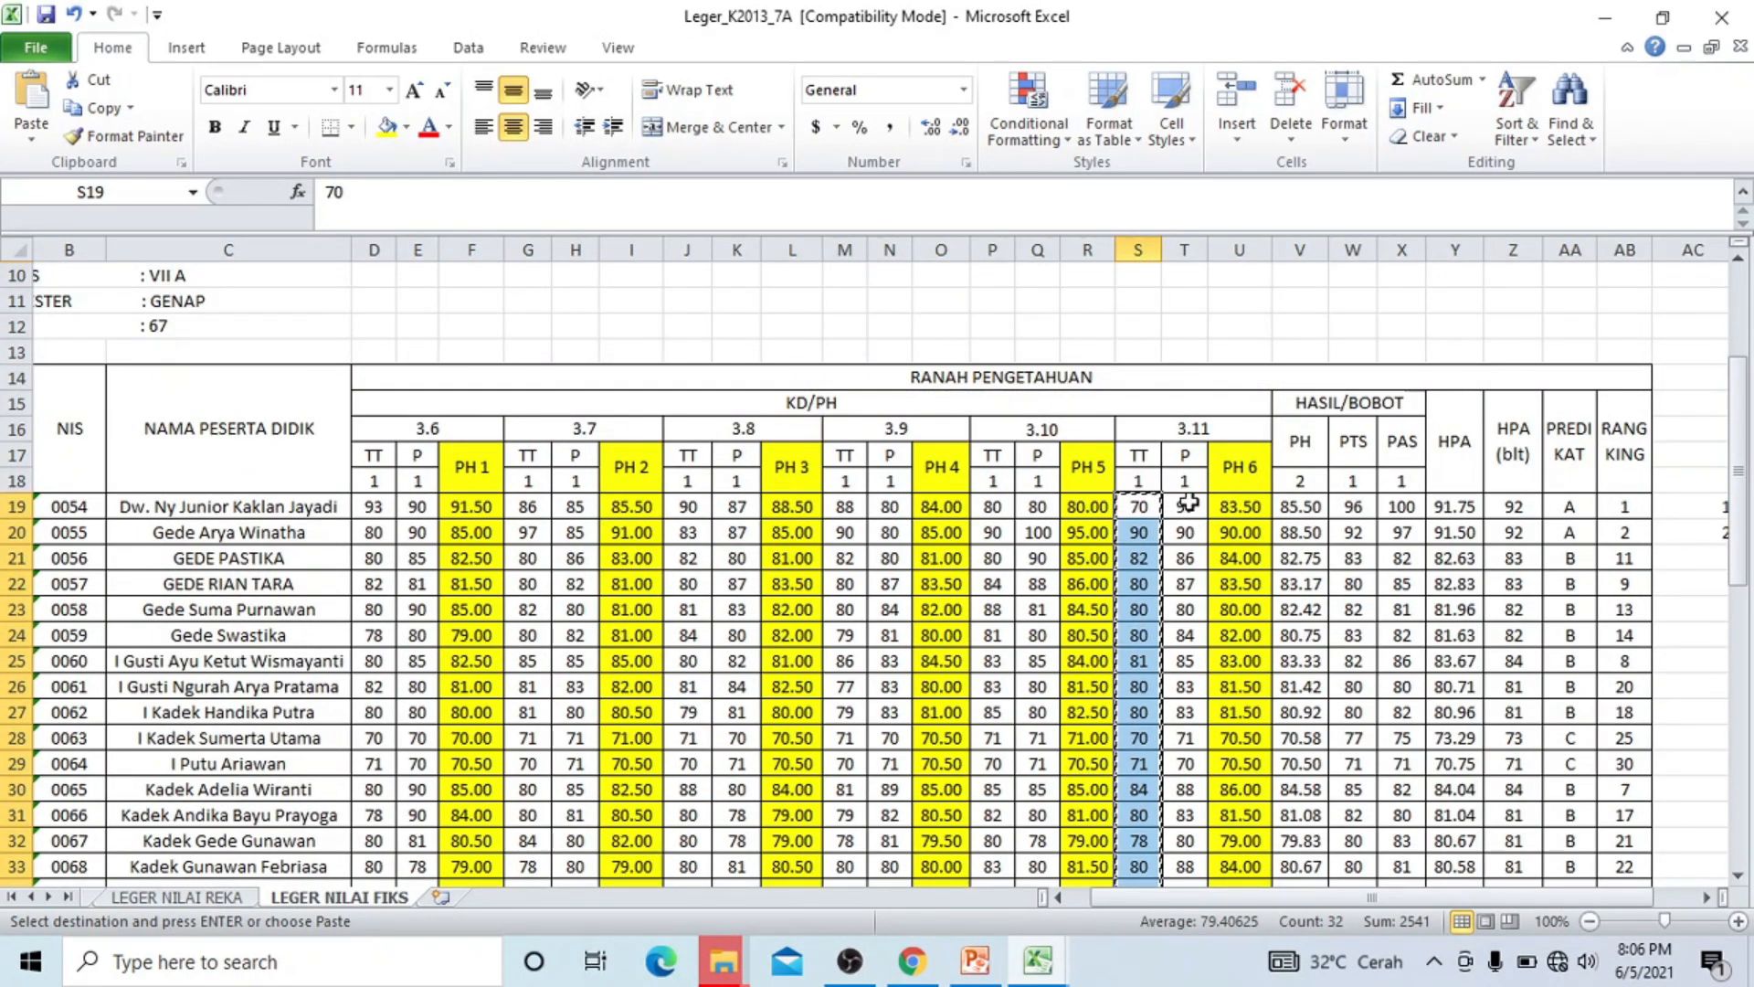
pyautogui.moveTo(1188, 503); pyautogui.dragTo(1199, 839)
pyautogui.hotkey('ctrl', 'c')
# Paste the KD 3.11 P scores into the F_KD_Peng 7A format from G102 and review the filled rows.
pyautogui.moveTo(1038, 962)
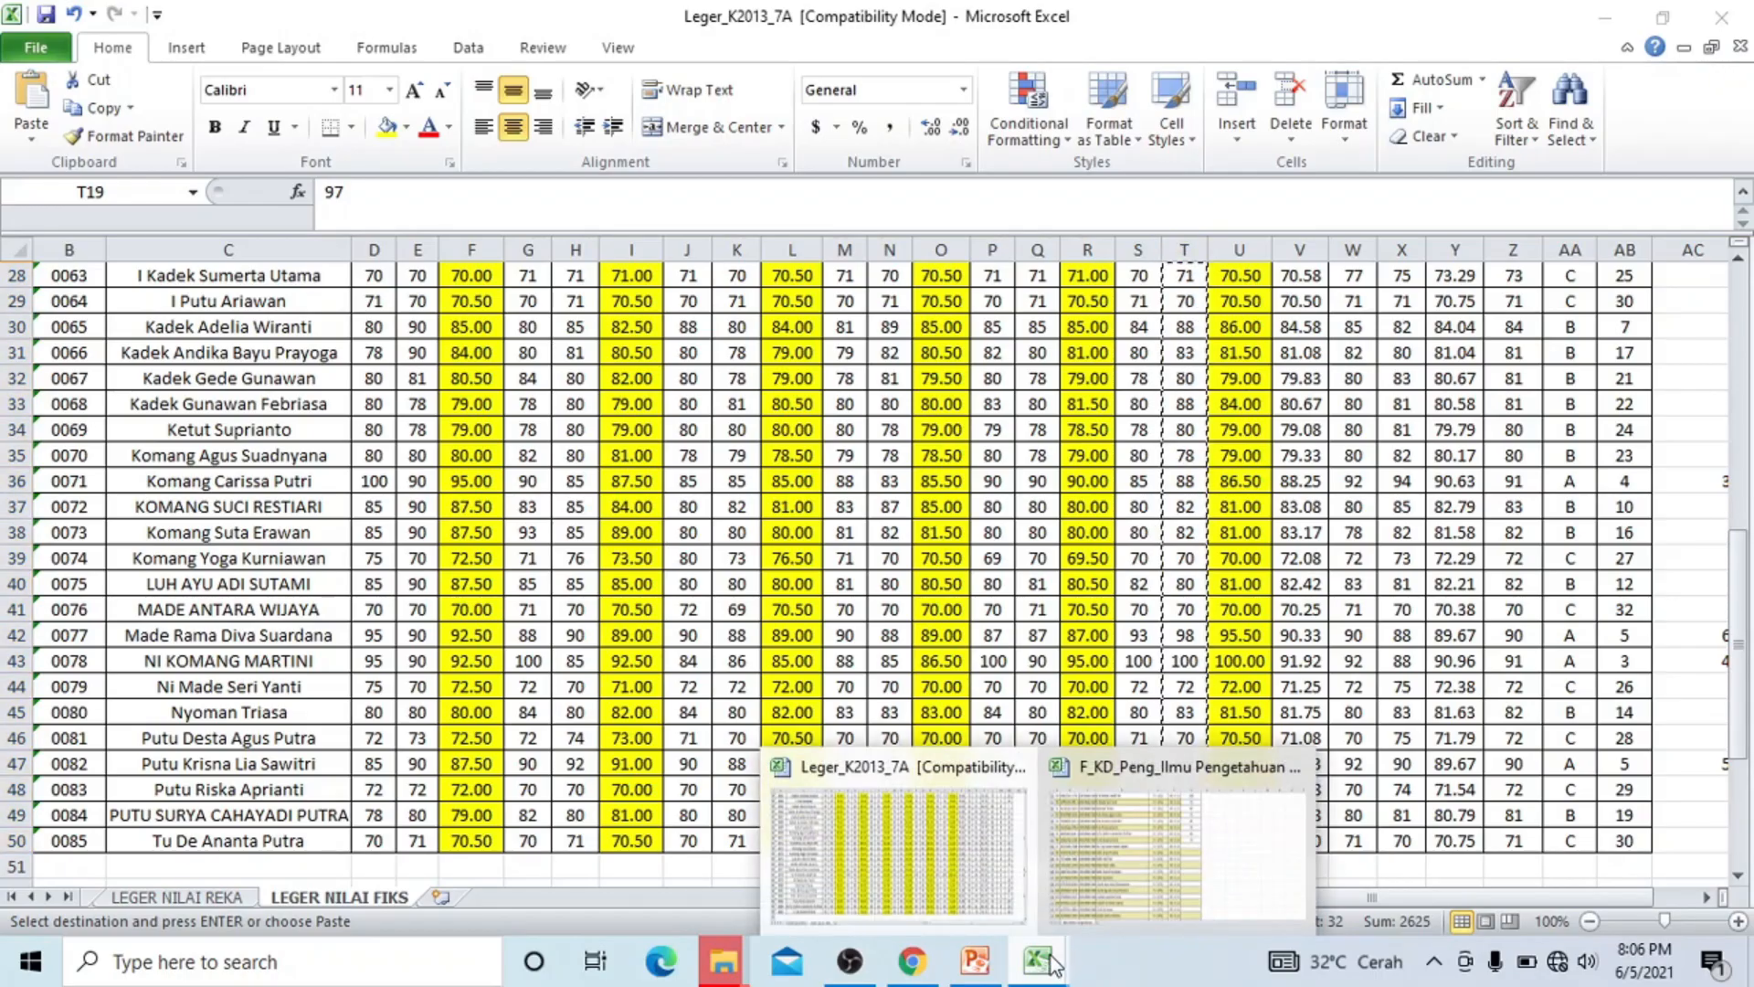
pyautogui.click(1122, 840)
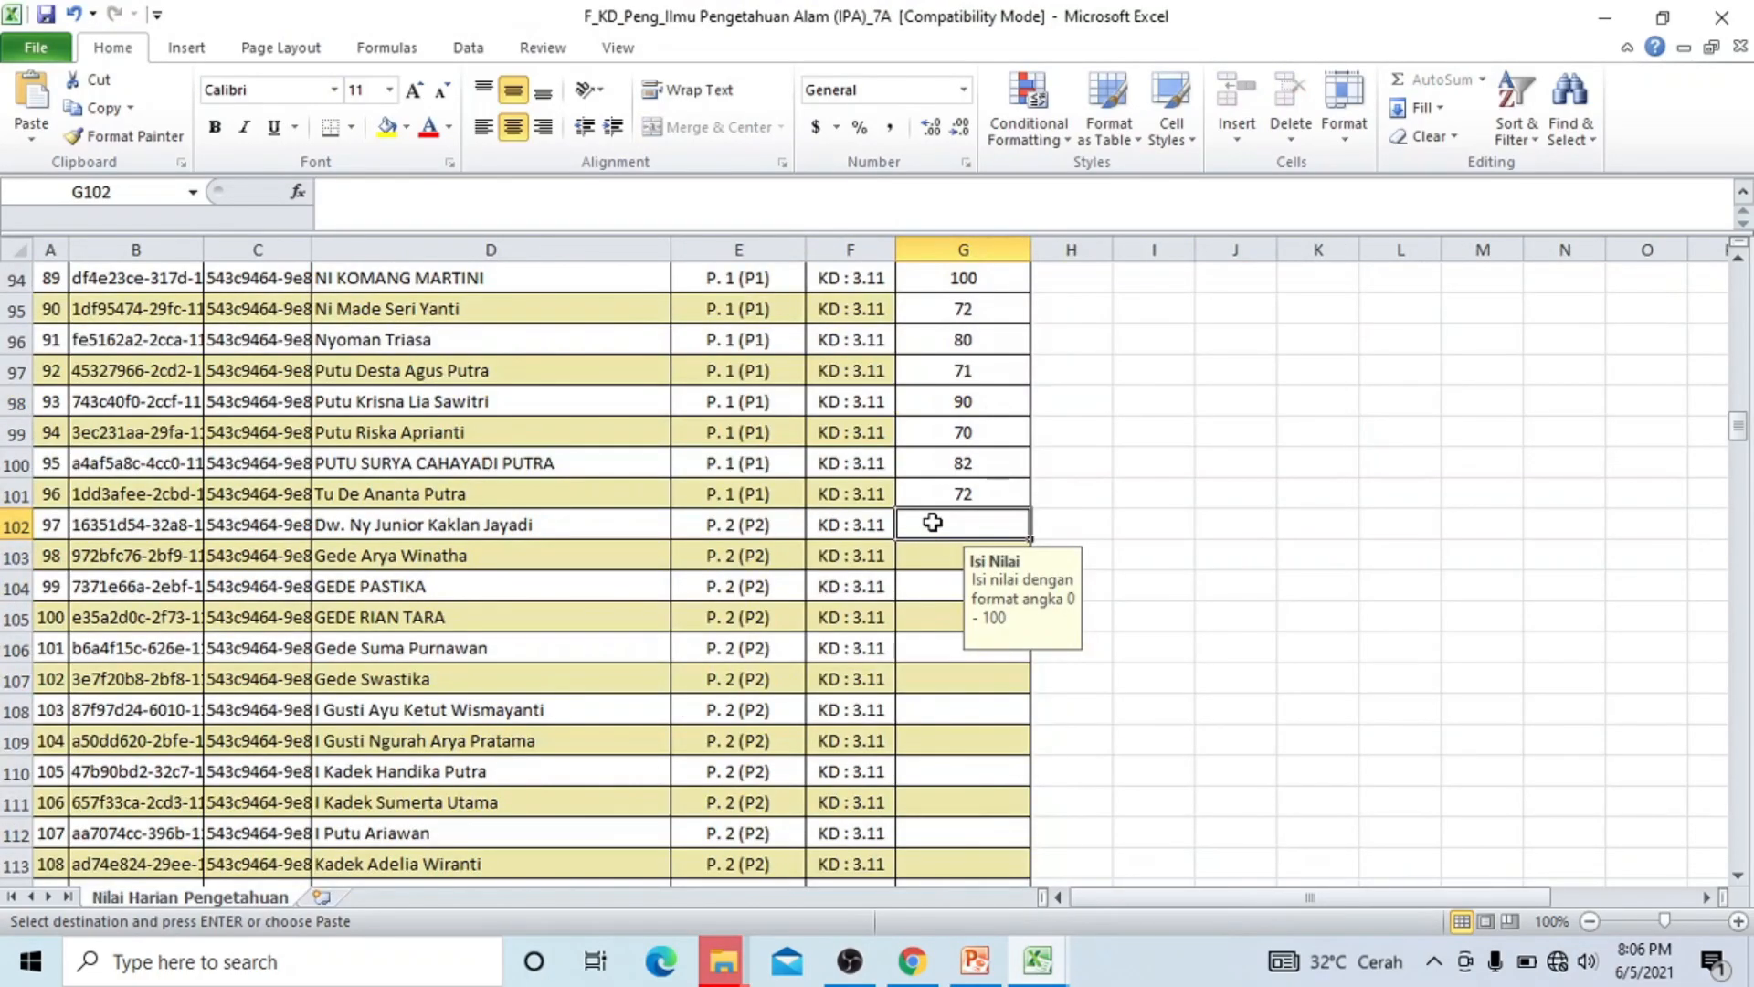
pyautogui.hotkey('ctrl', 'v')
pyautogui.scroll(-9, 951, 715)
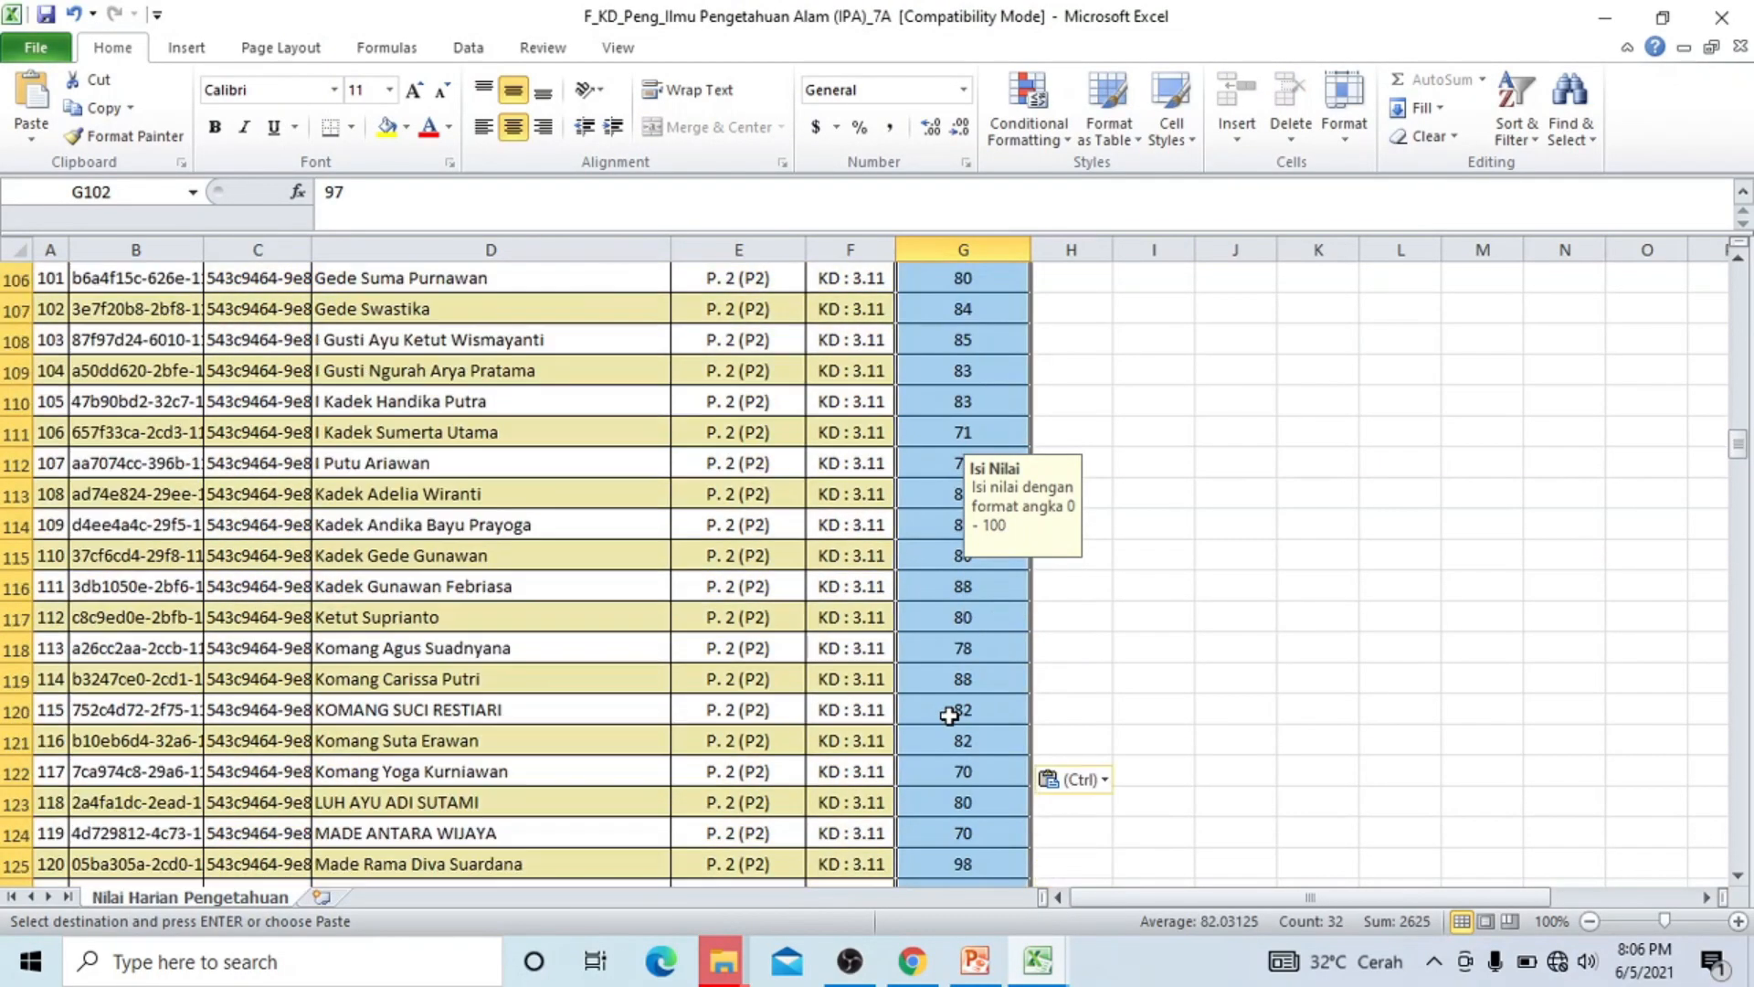
pyautogui.scroll(-2, 950, 716)
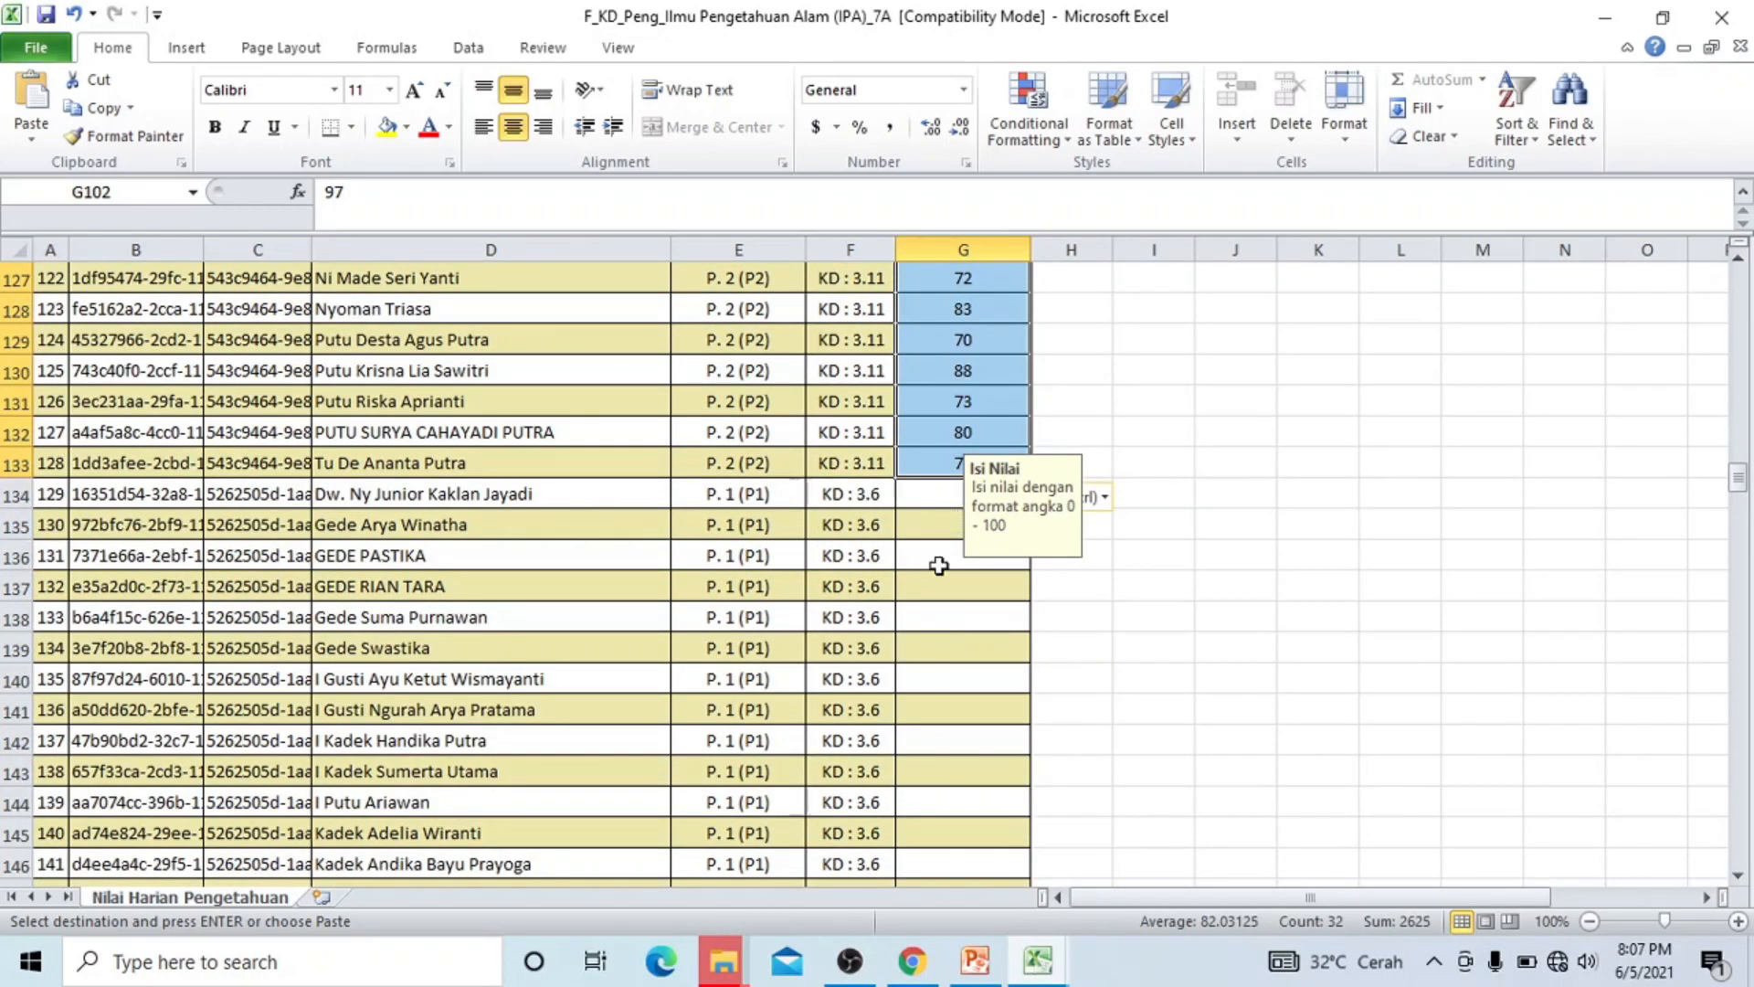
pyautogui.moveTo(1044, 964)
pyautogui.scroll(14, 996, 786)
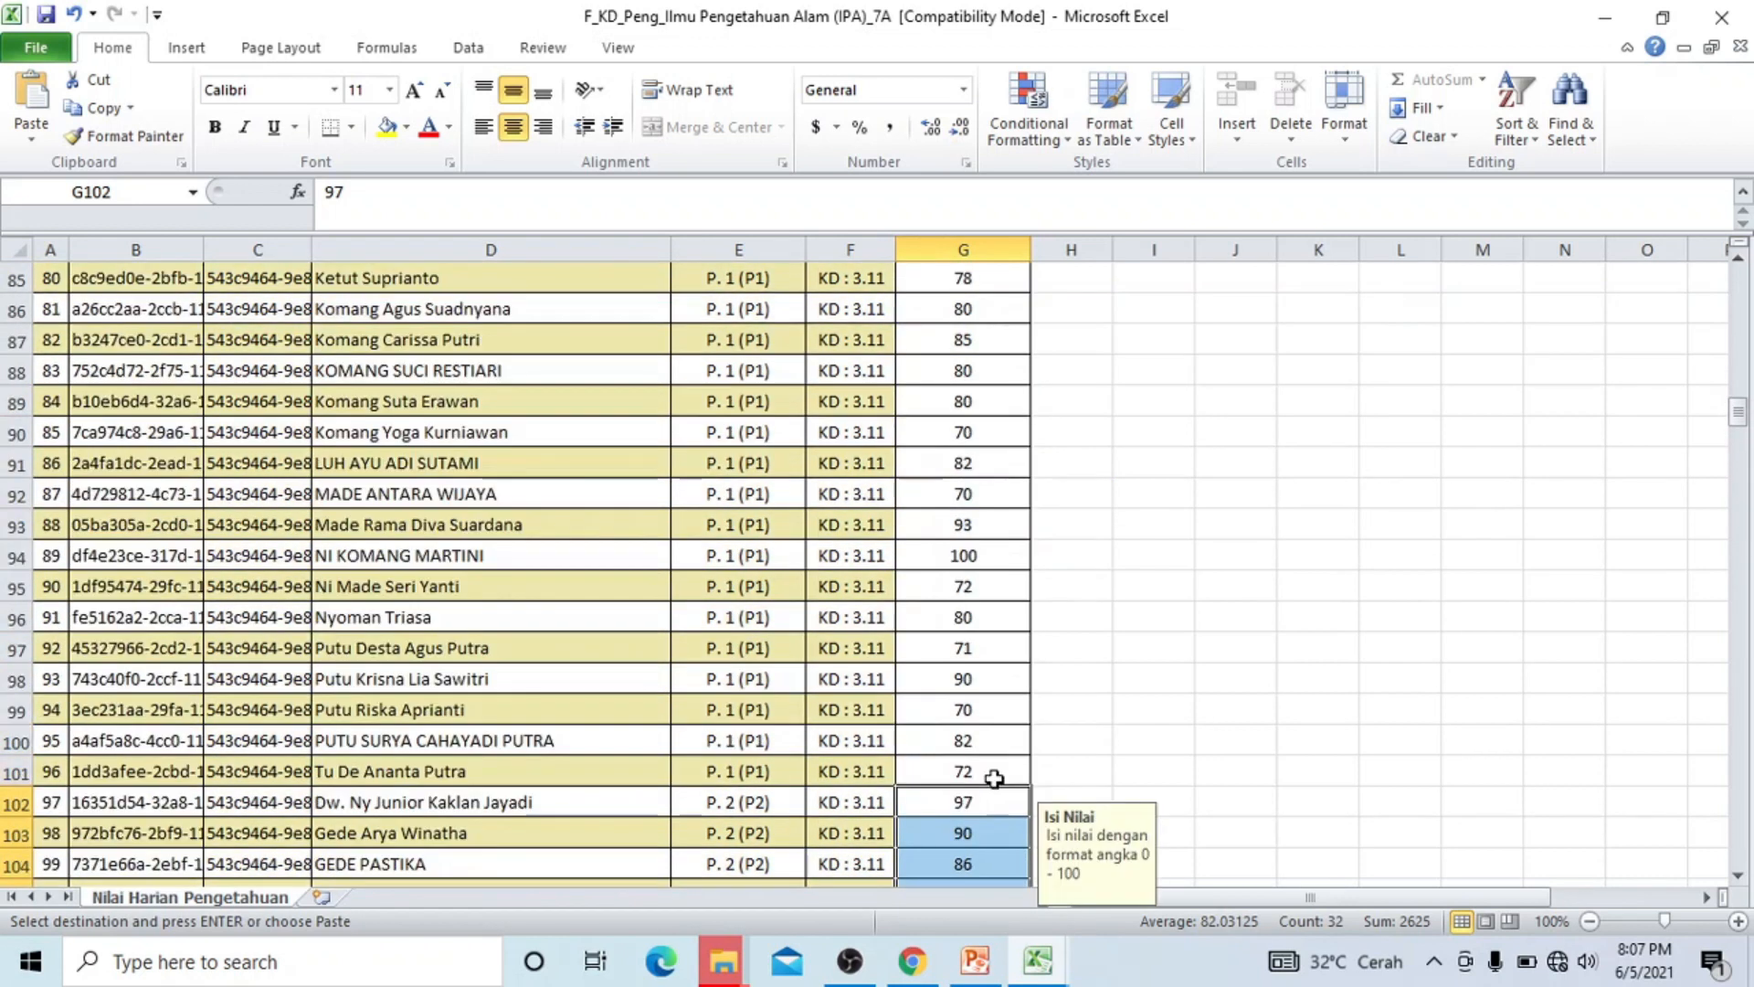
pyautogui.scroll(-3, 995, 778)
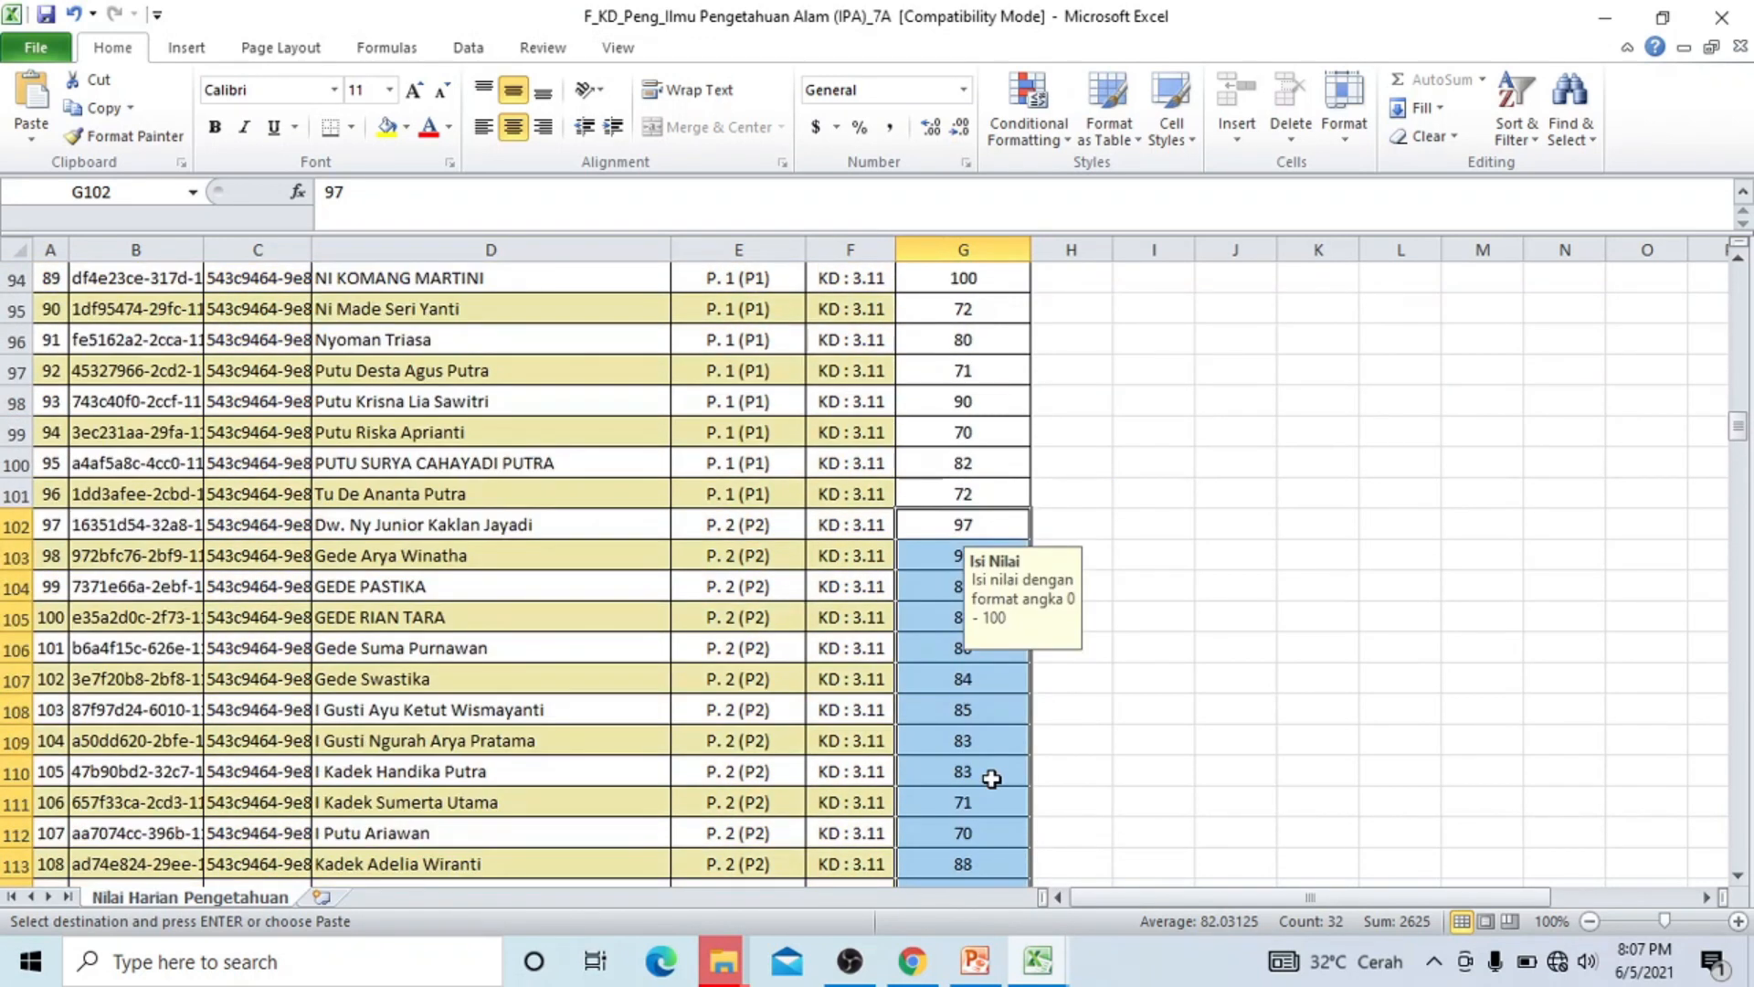
pyautogui.scroll(-12, 992, 779)
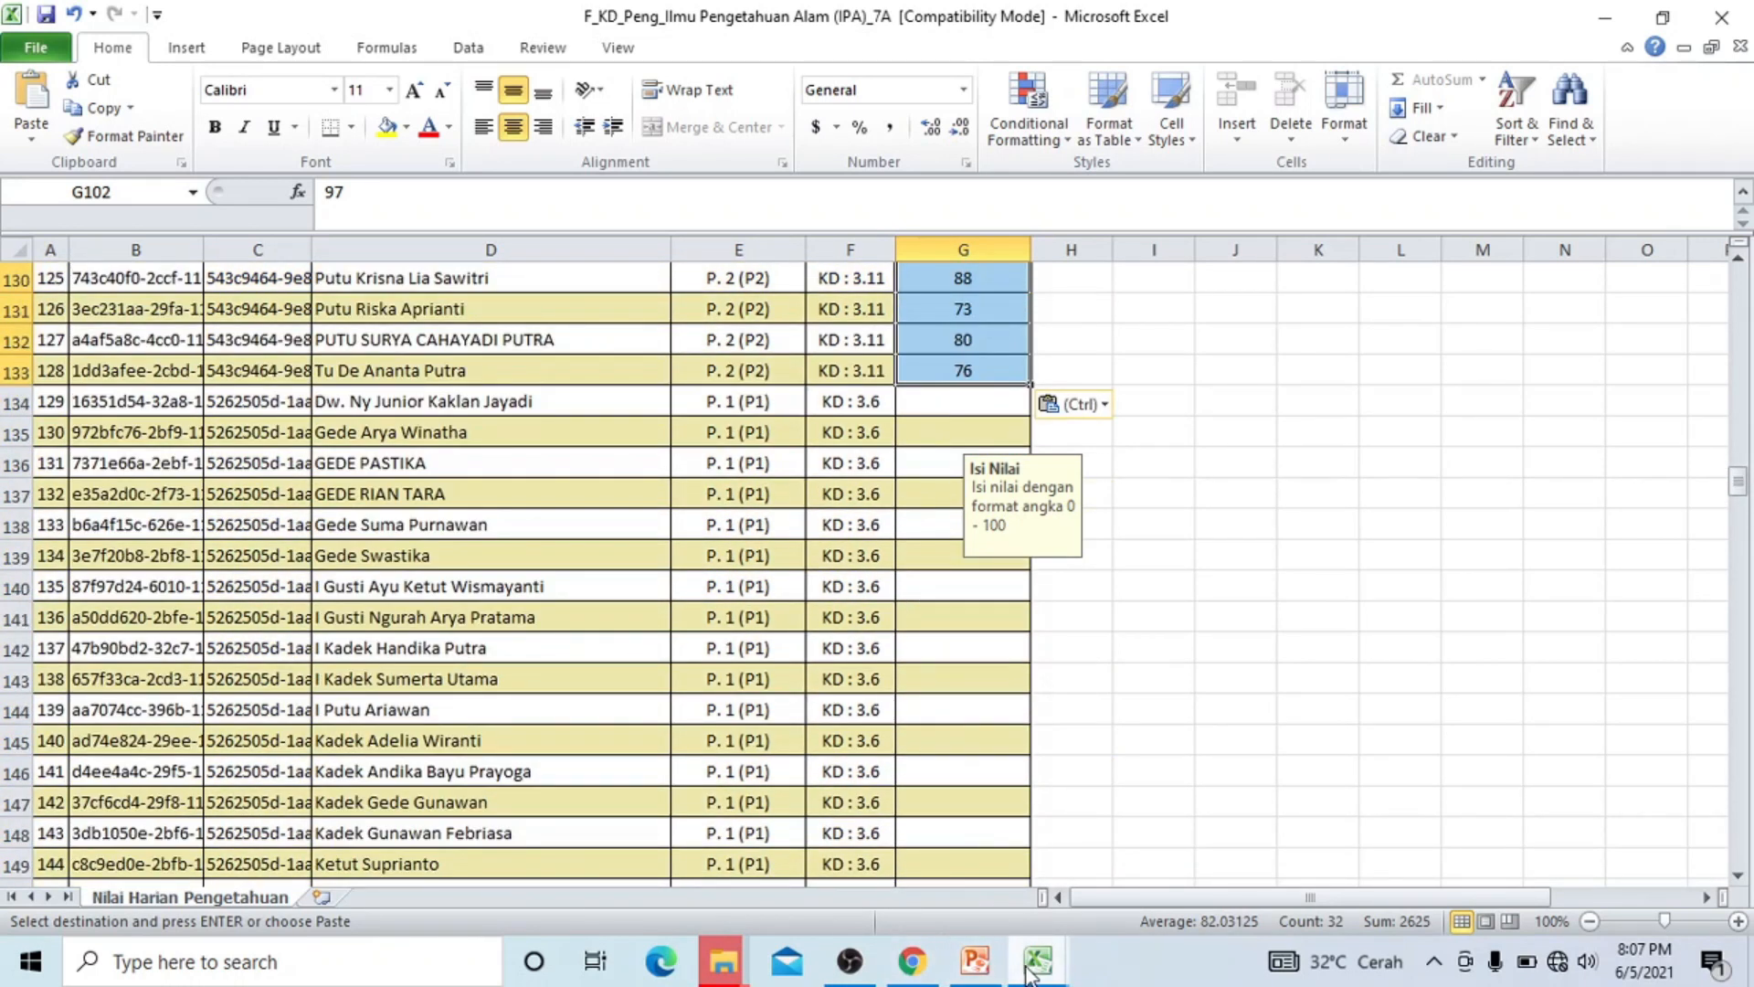
# Copy the KD 3.6 TT scores in D19:D50 from Leger_K2013_7A.
pyautogui.click(941, 857)
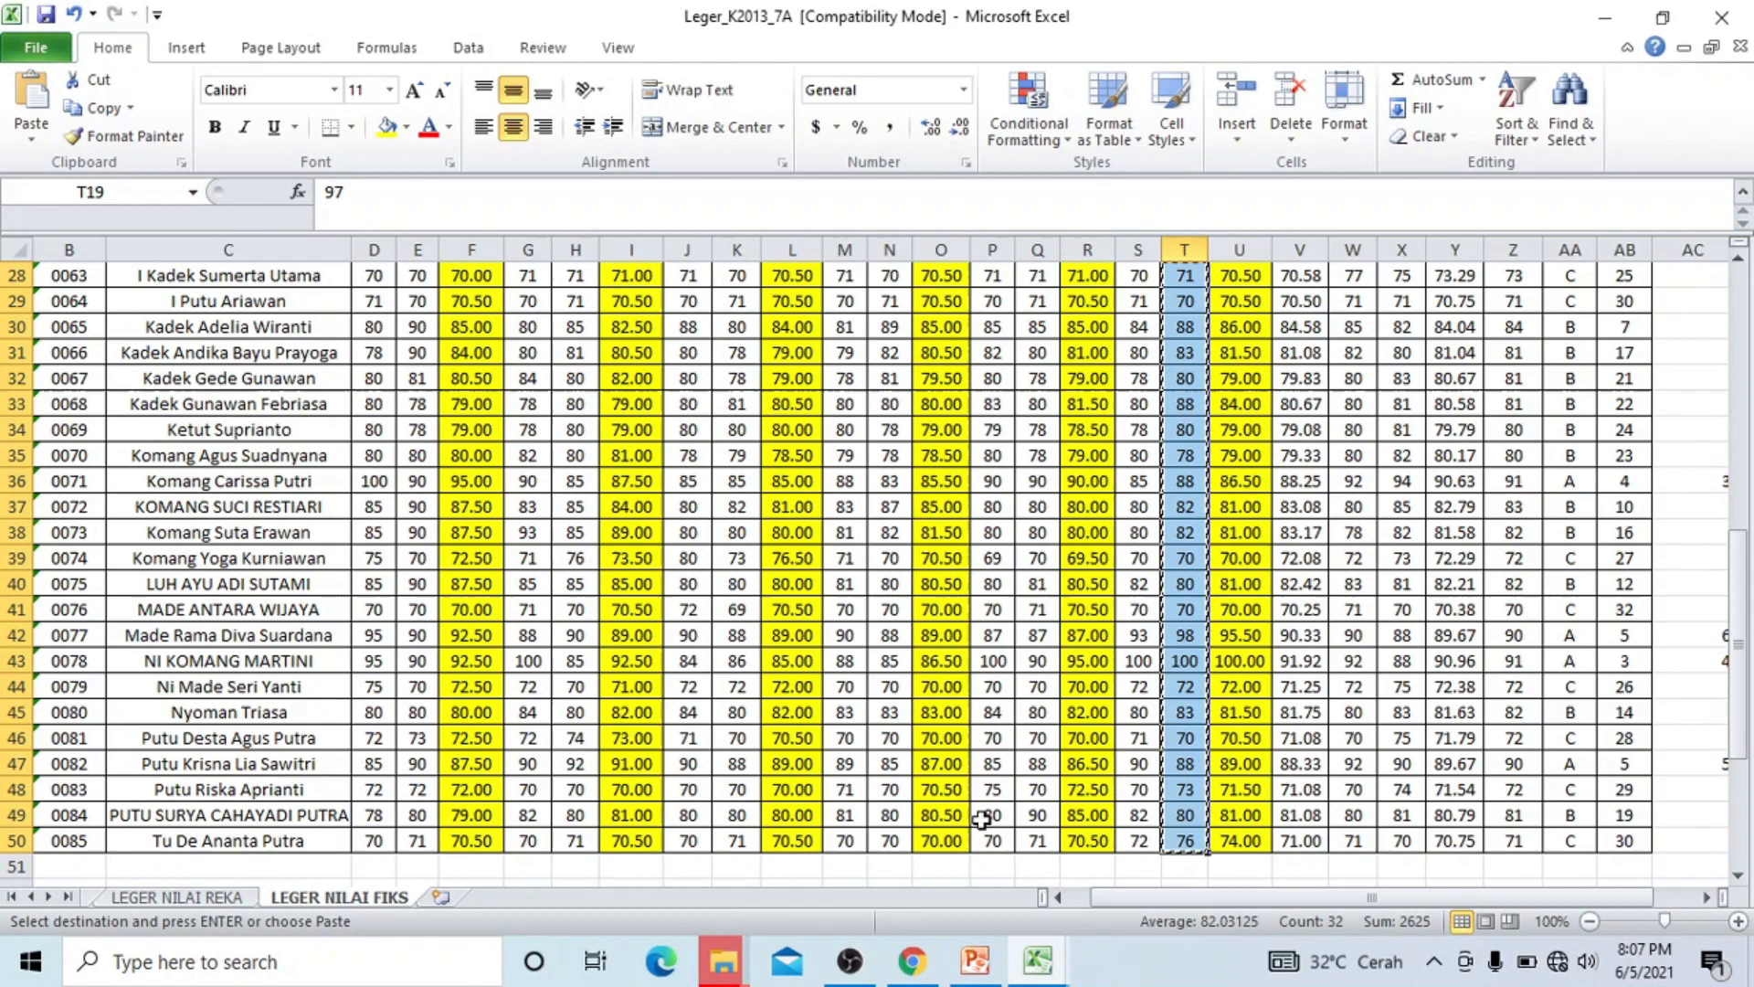
pyautogui.scroll(5, 982, 819)
pyautogui.moveTo(374, 437); pyautogui.dragTo(374, 841)
pyautogui.scroll(4, 375, 839)
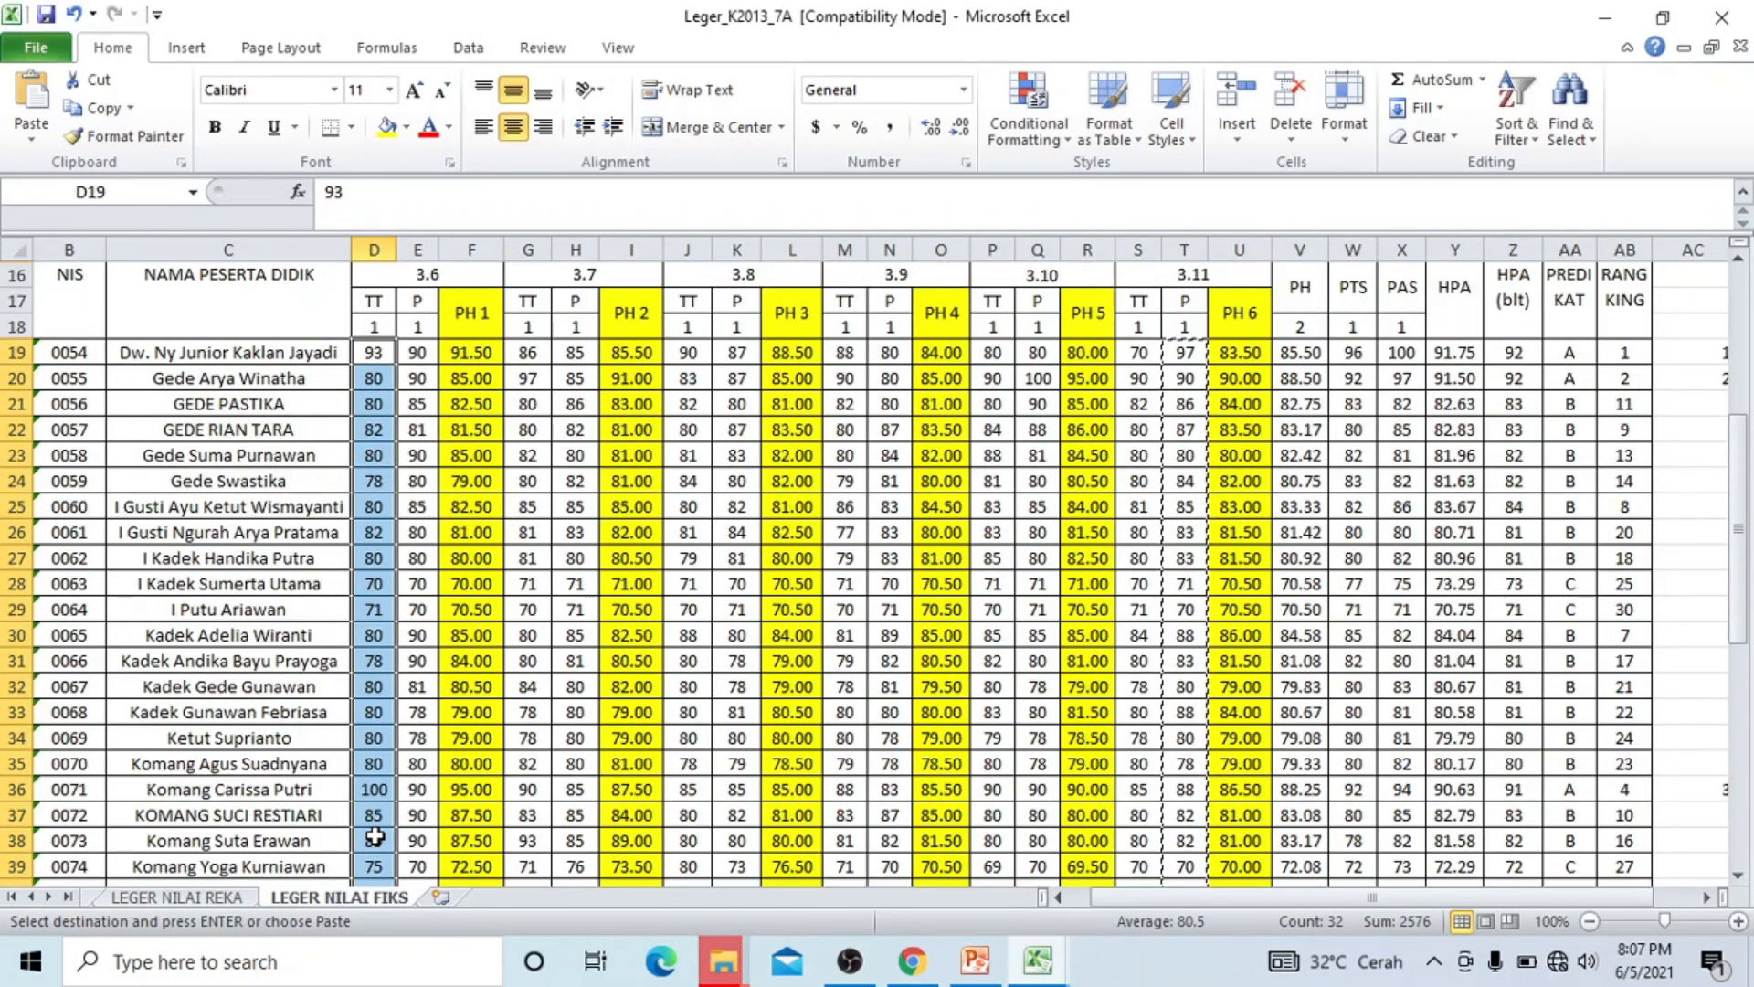
pyautogui.scroll(2, 375, 838)
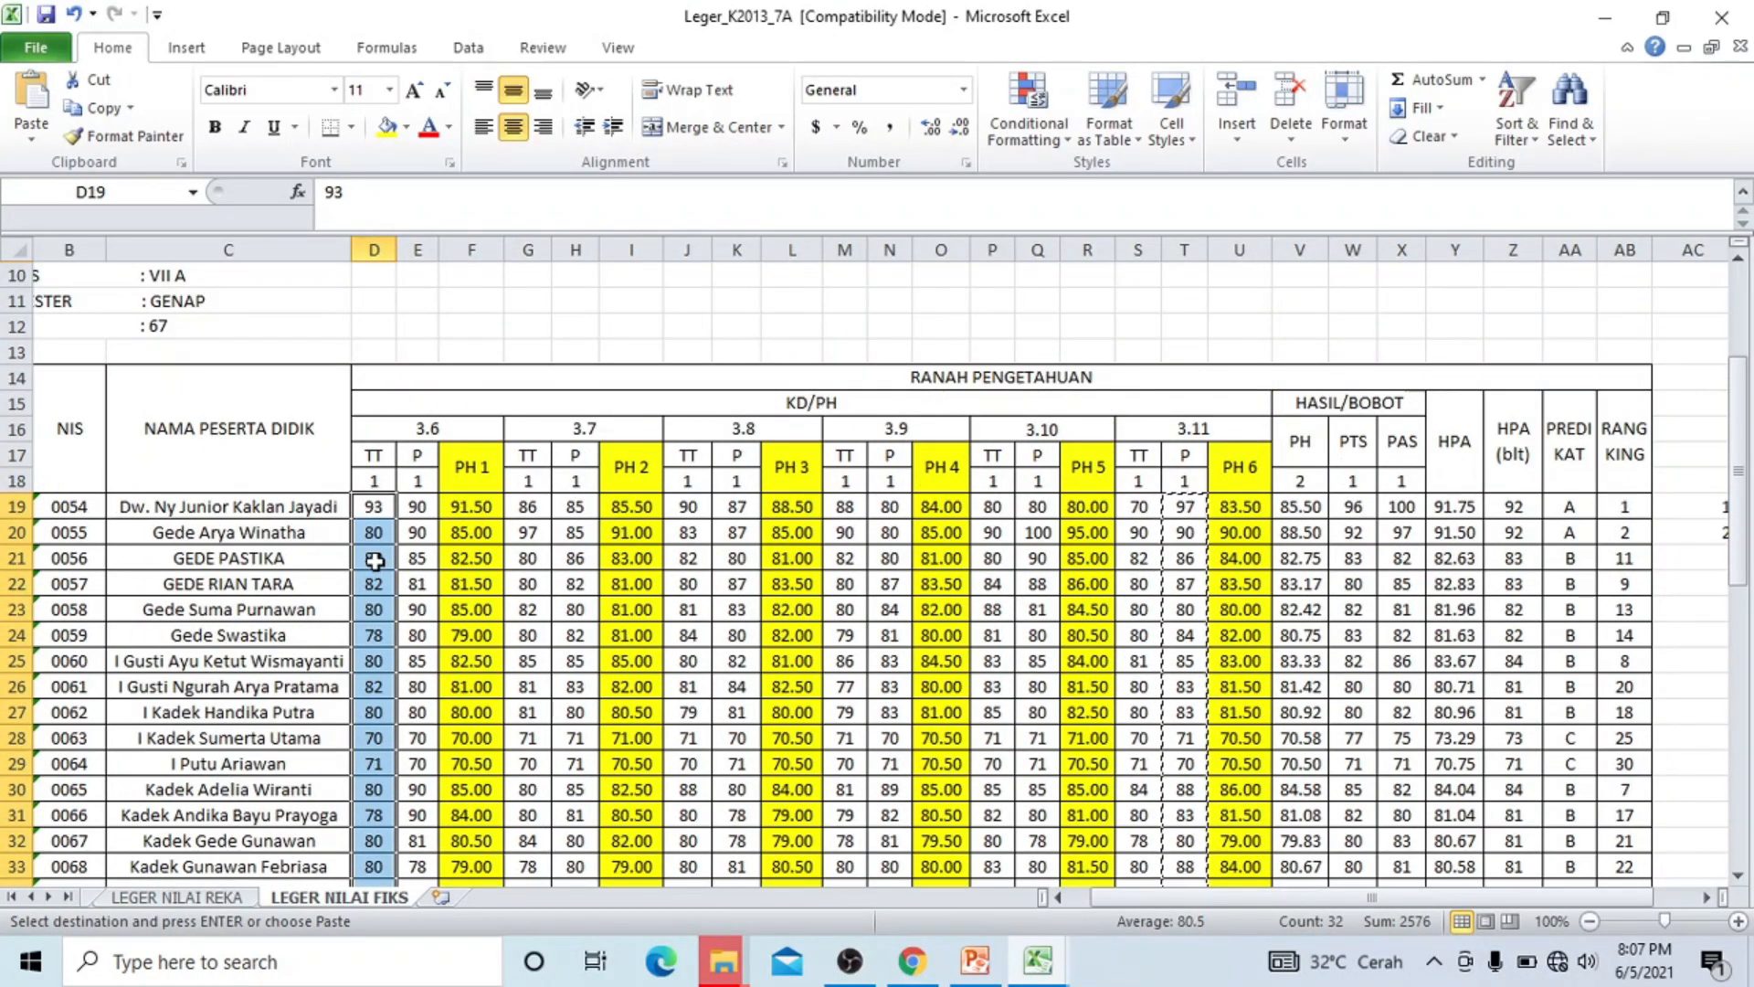
pyautogui.hotkey('ctrl', 'c')
# Paste the KD 3.6 TT scores into the F_KD_Peng 7A format from G134, the first KD 3.6 P. 1 score cell.
pyautogui.click(1030, 967)
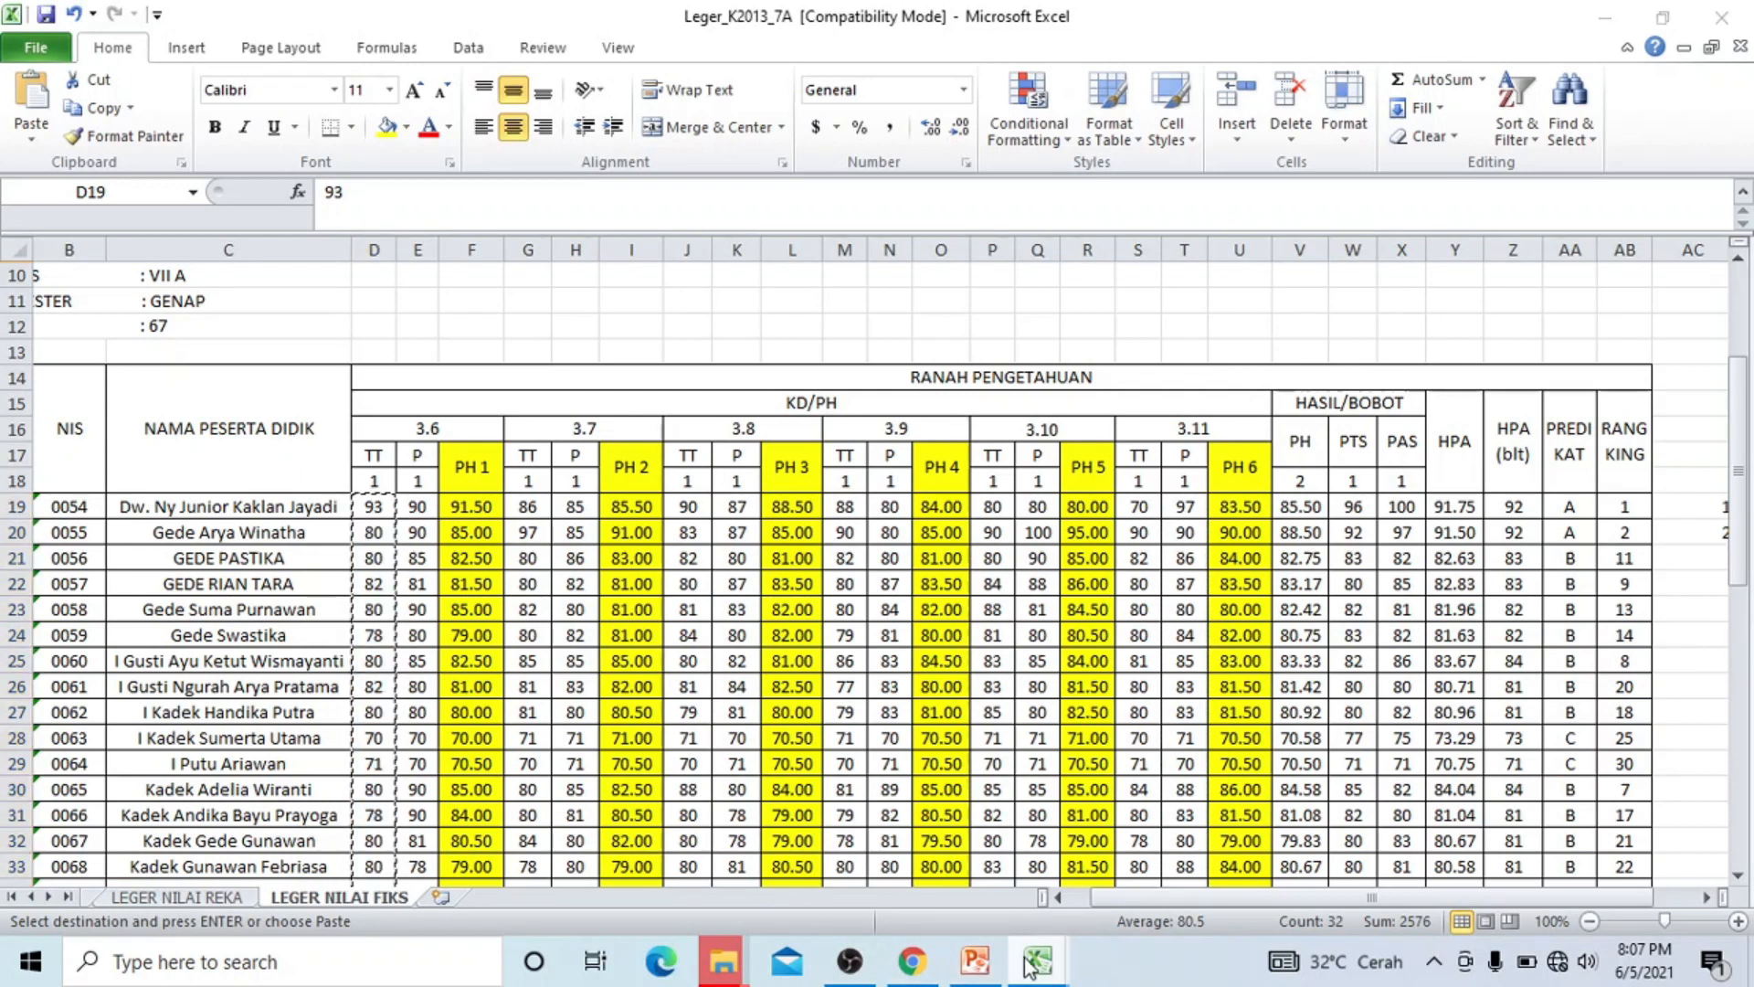
pyautogui.click(1051, 864)
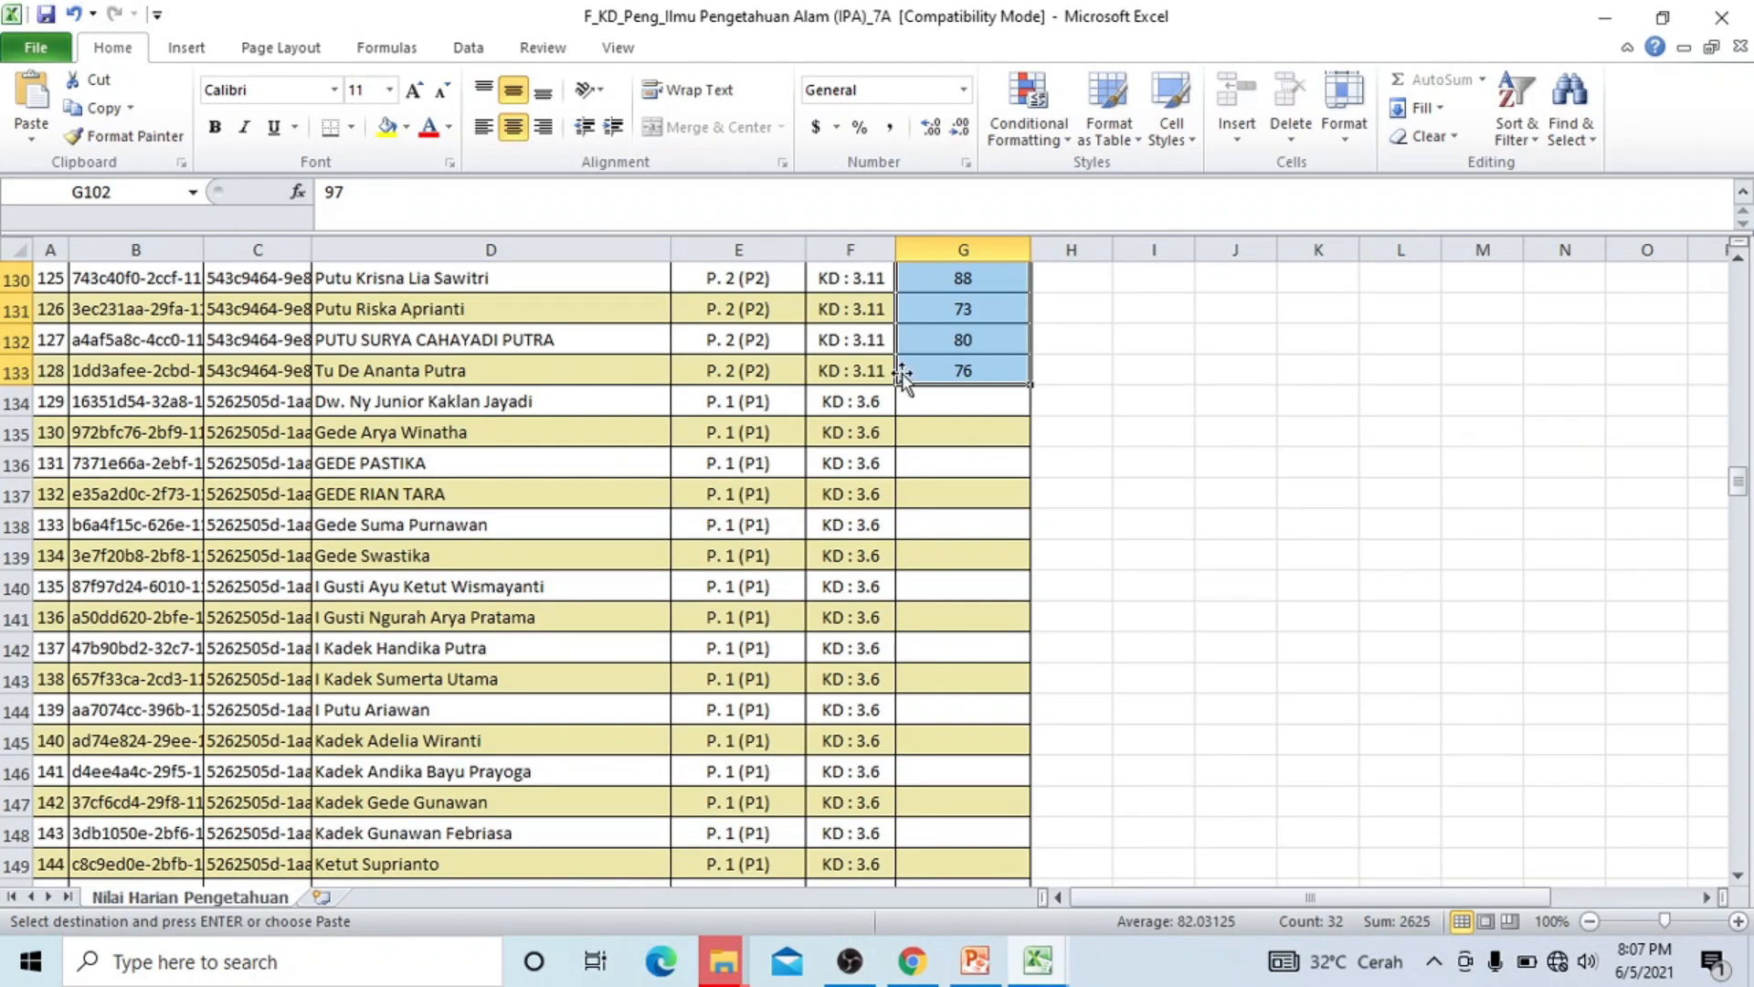
pyautogui.click(953, 411)
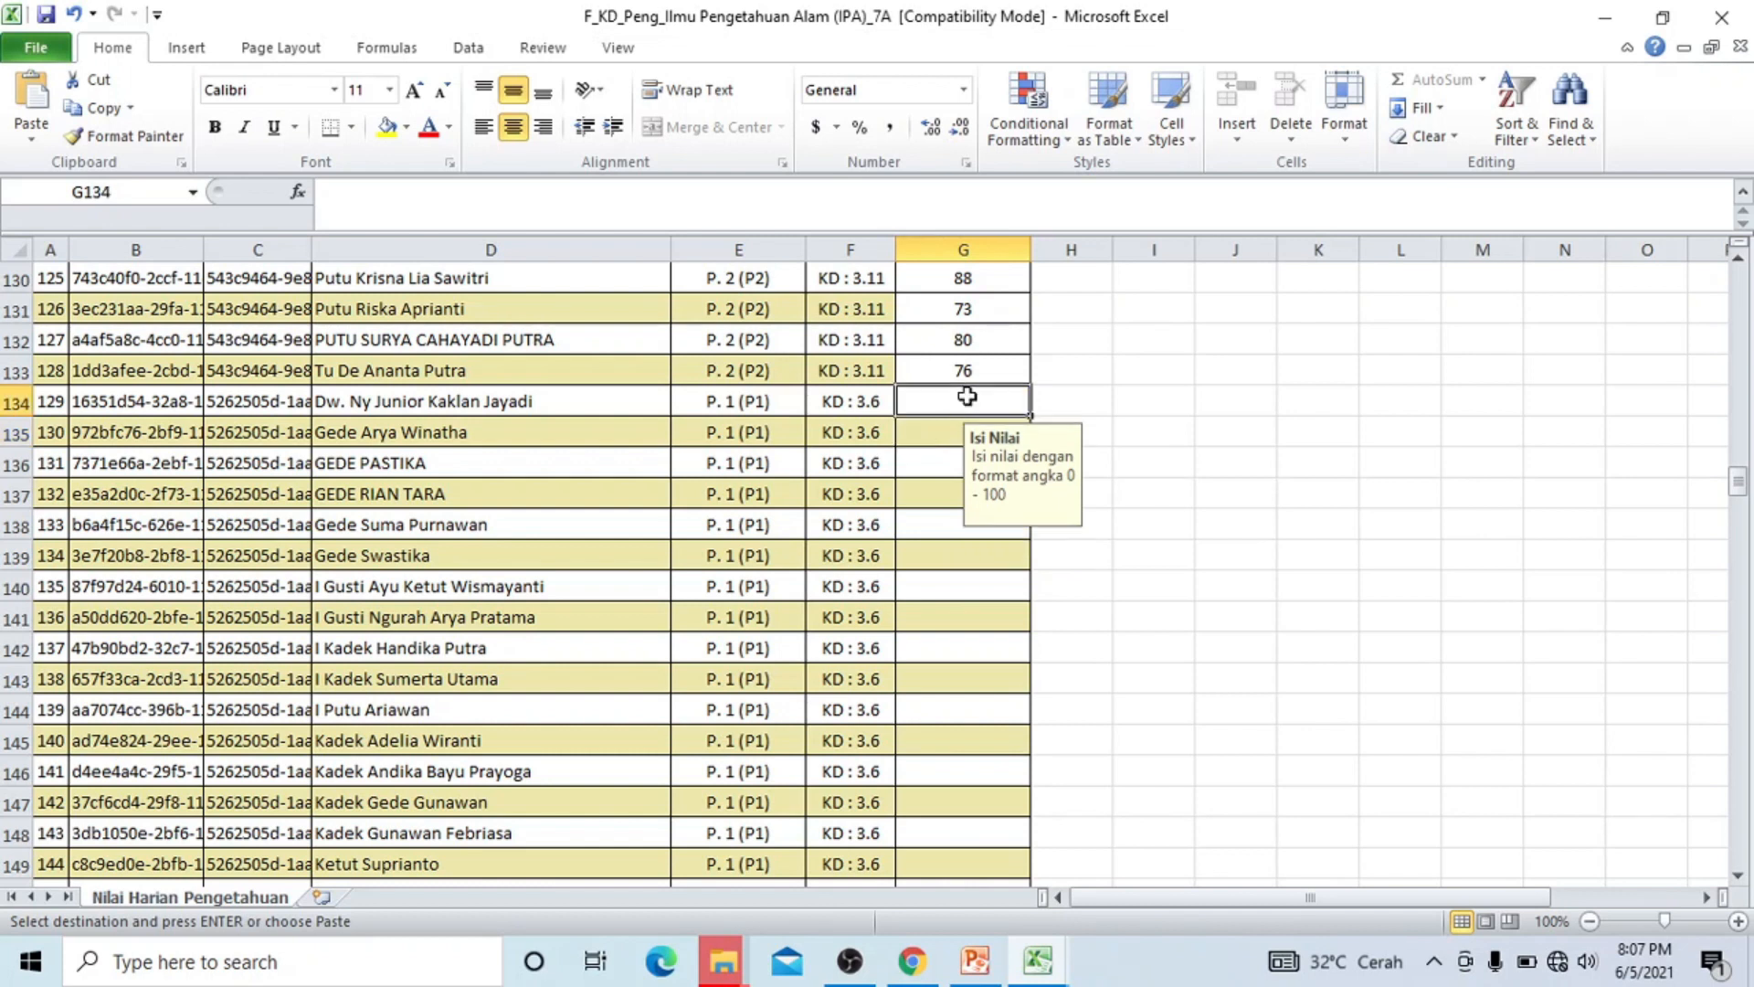
pyautogui.hotkey('ctrl', 'v')
pyautogui.scroll(-10, 991, 589)
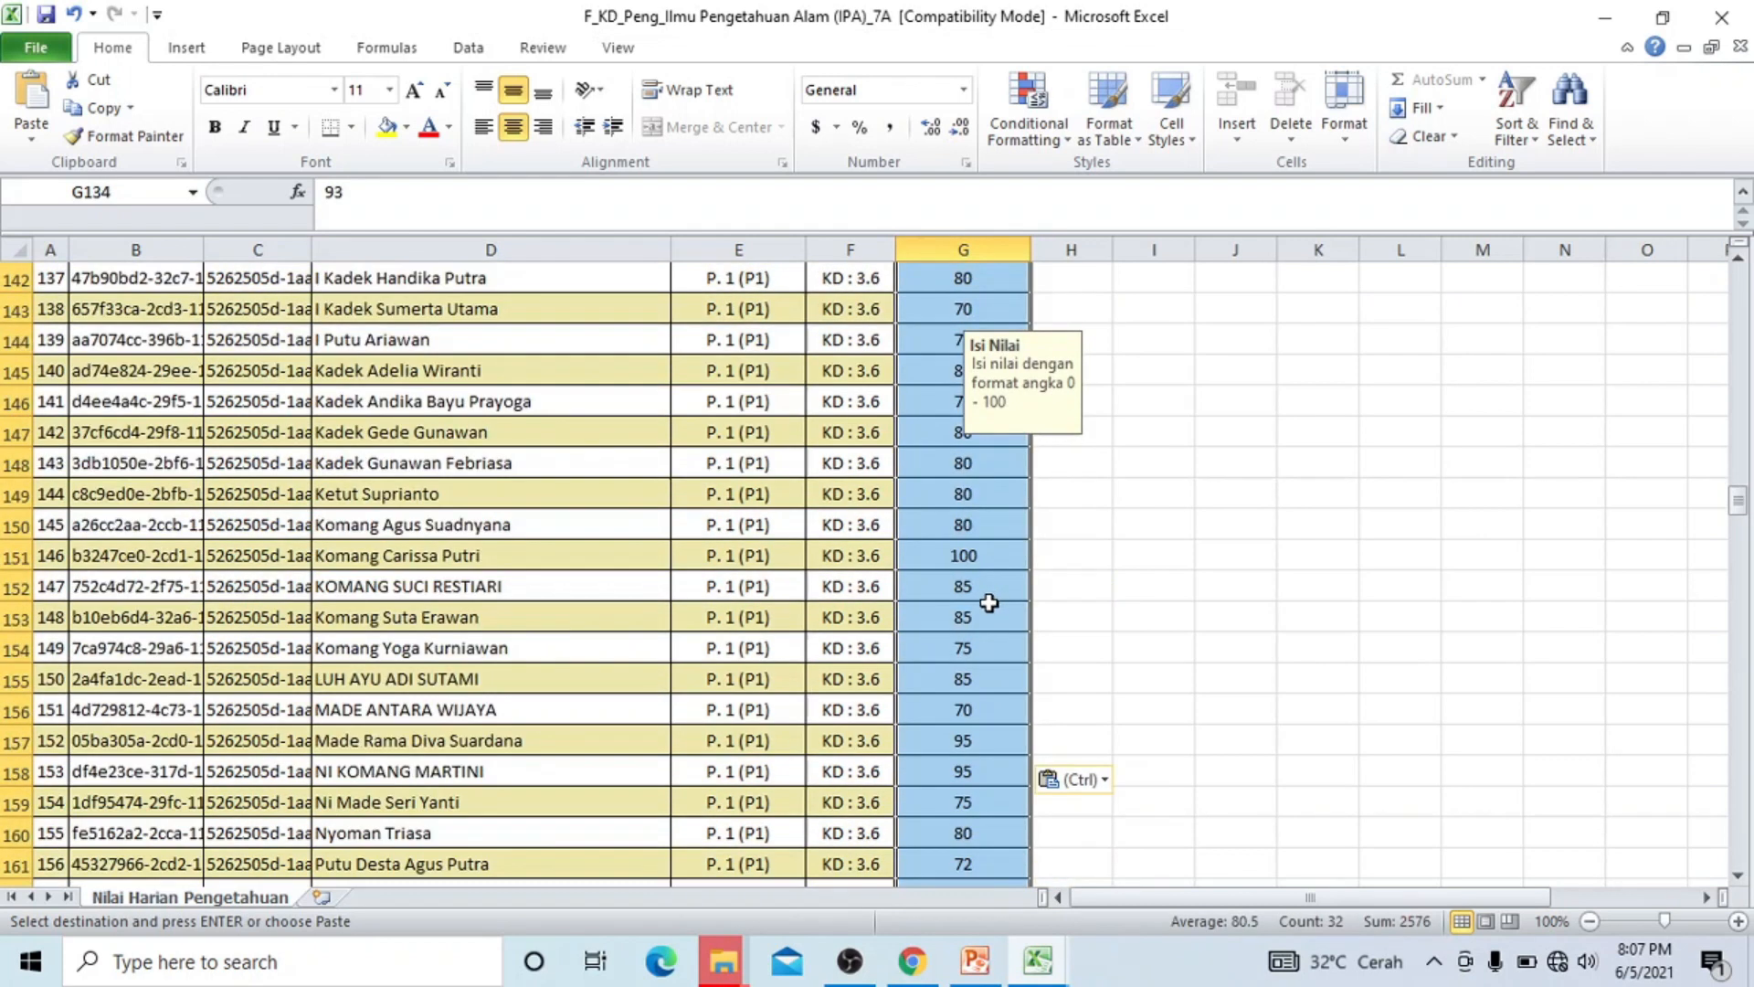
# Select G166, the first KD 3.6 P. 2 score cell, and copy the KD 3.6 P scores in E19:E50 from Leger_K2013_7A.
pyautogui.click(962, 467)
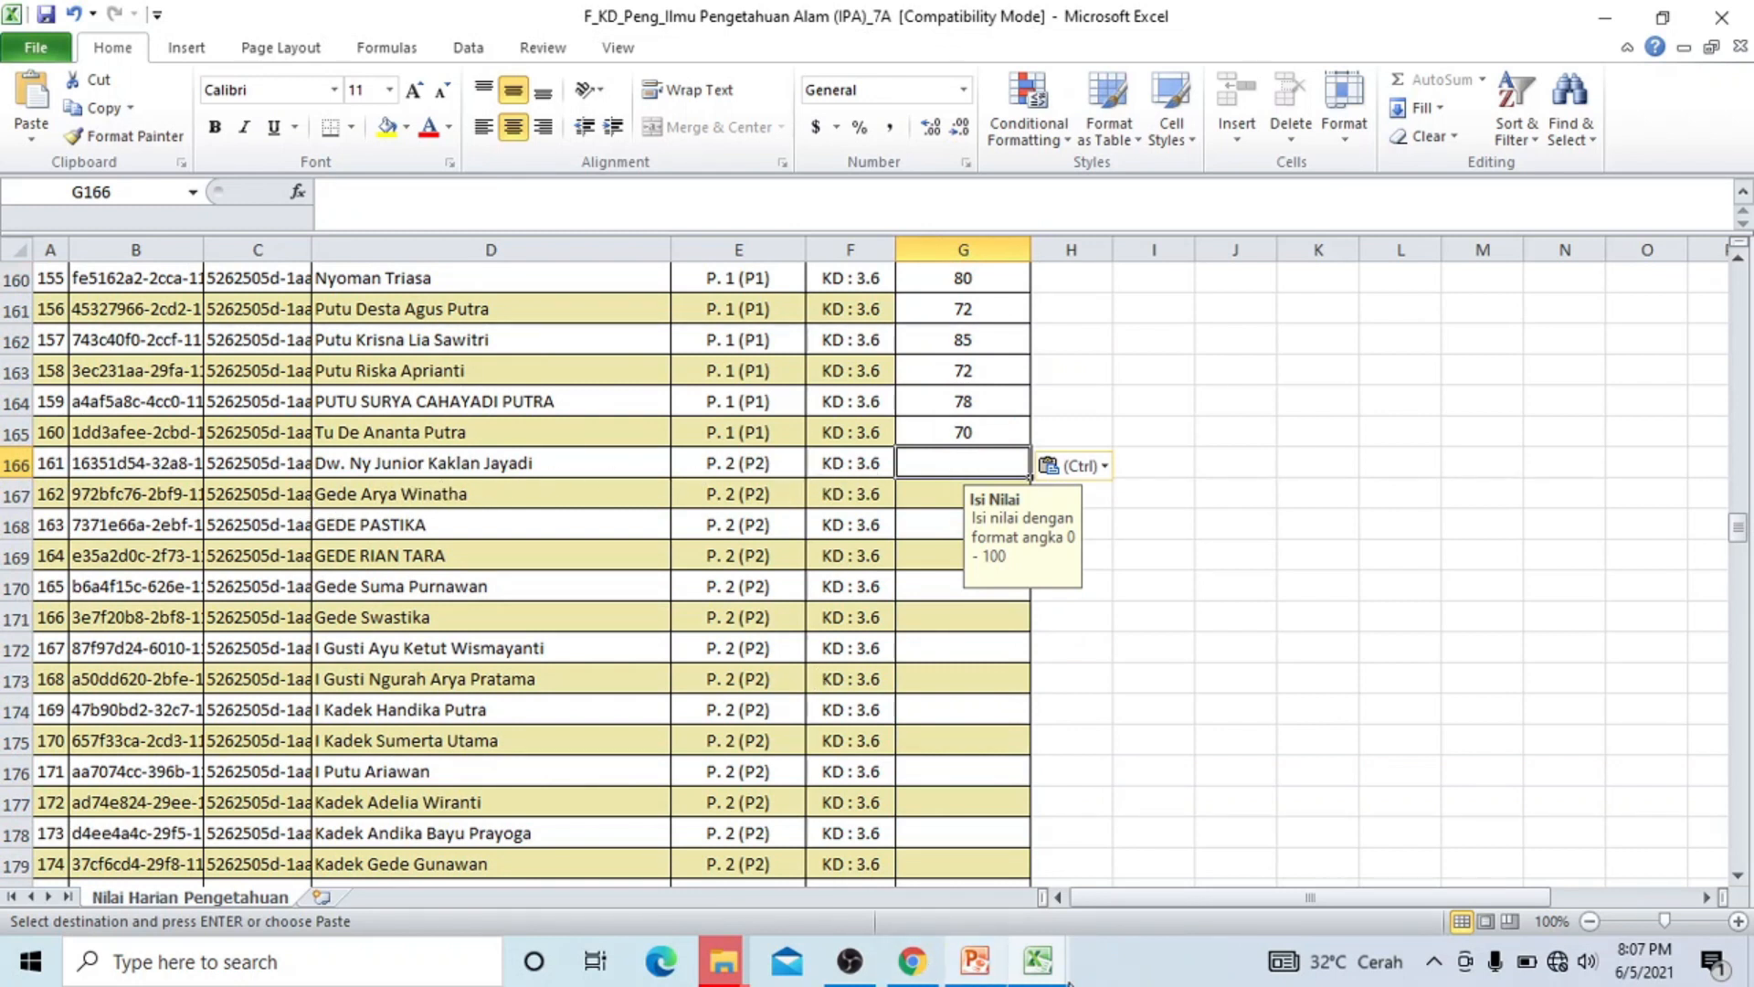
pyautogui.moveTo(996, 963)
pyautogui.click(946, 869)
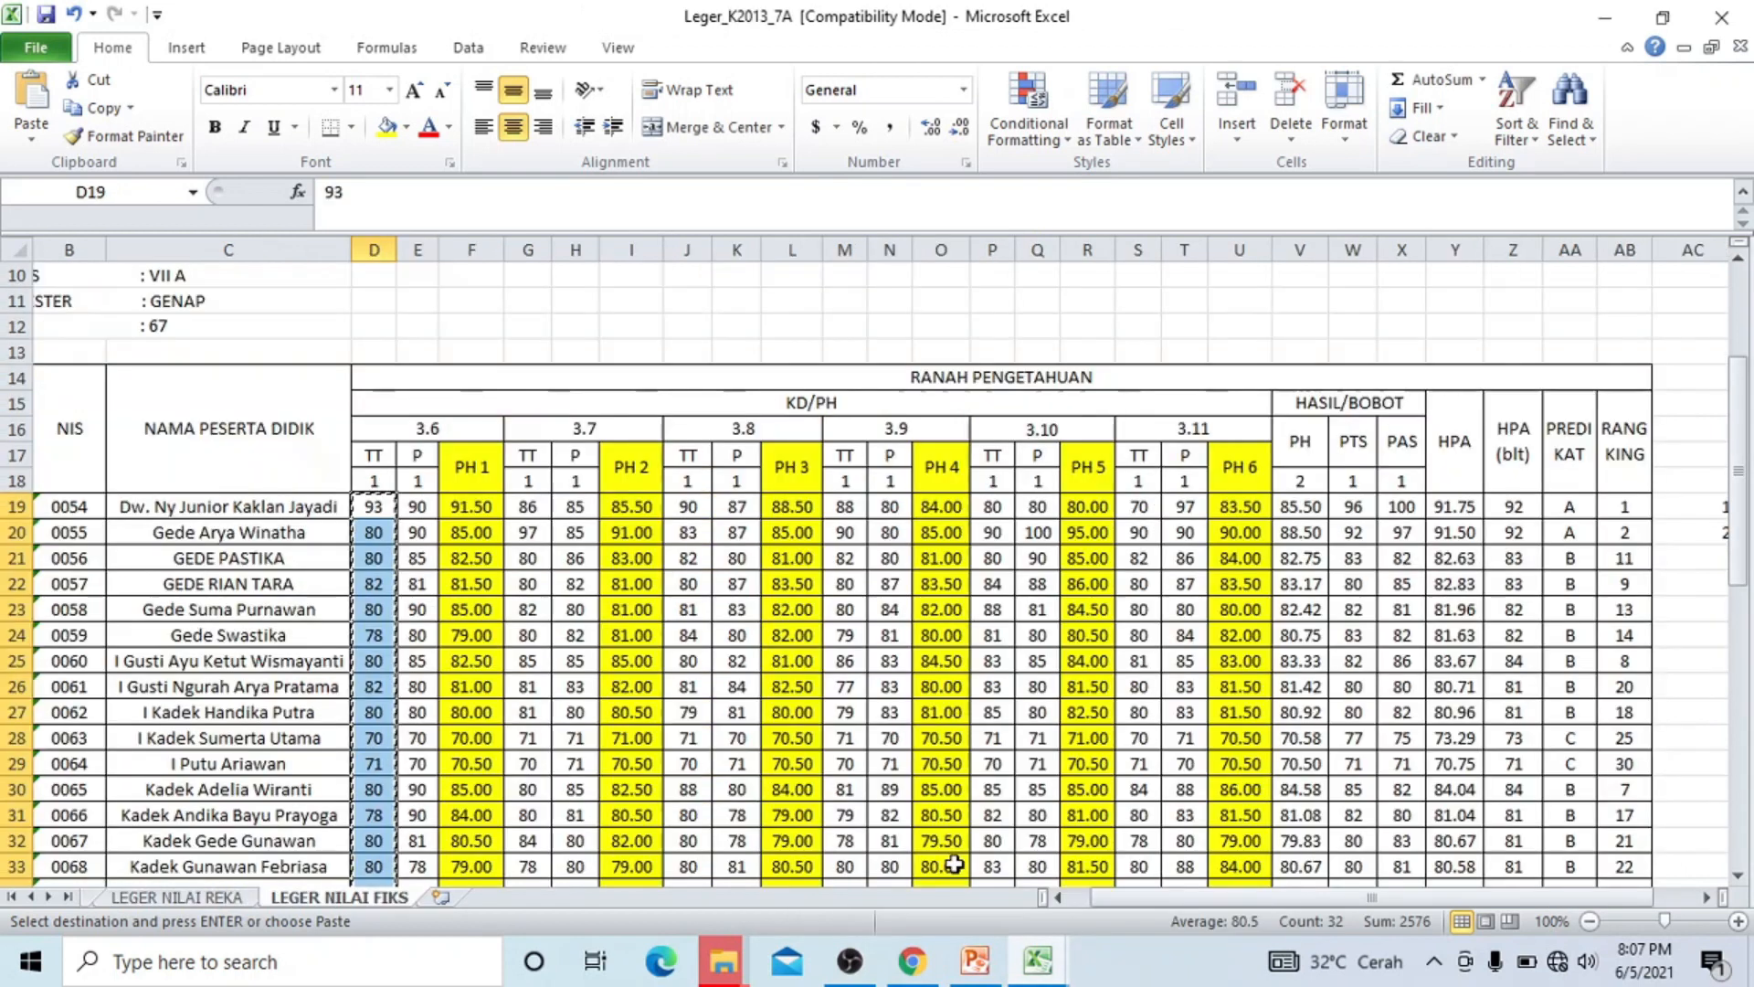
pyautogui.click(417, 503)
pyautogui.moveTo(417, 503); pyautogui.dragTo(420, 841)
pyautogui.hotkey('ctrl', 'c')
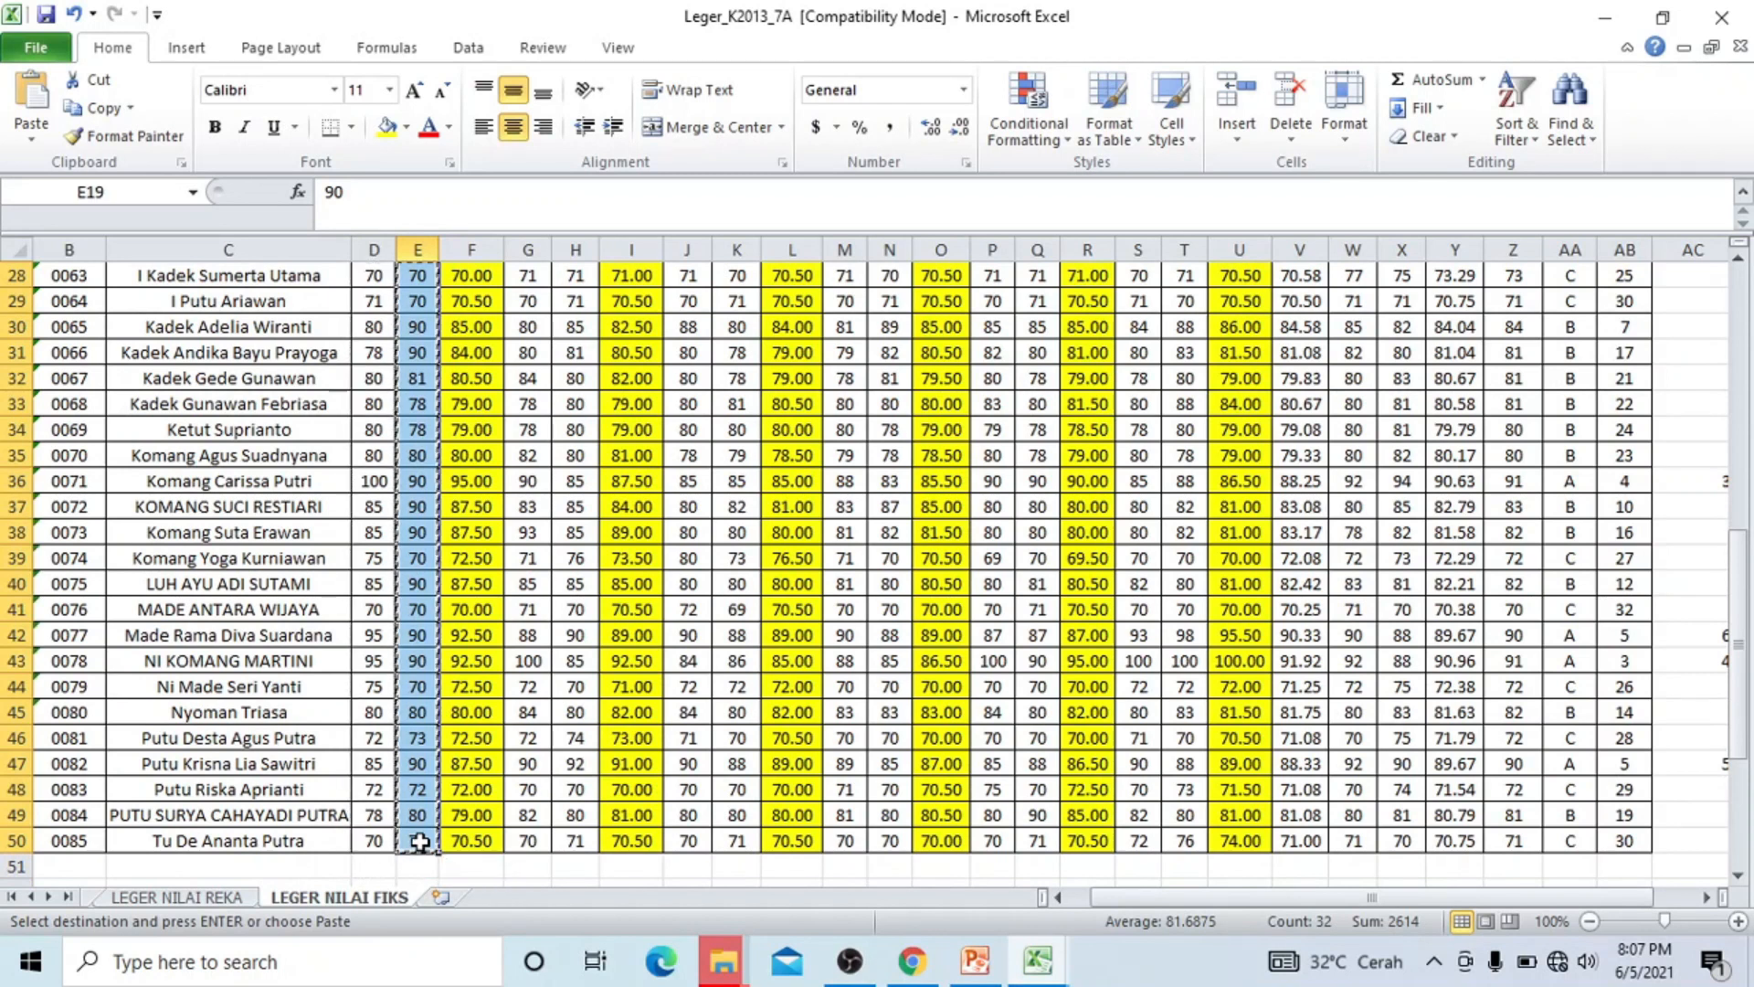
# Paste the KD 3.6 P scores into the F_KD_Peng 7A format from G166.
pyautogui.click(1037, 960)
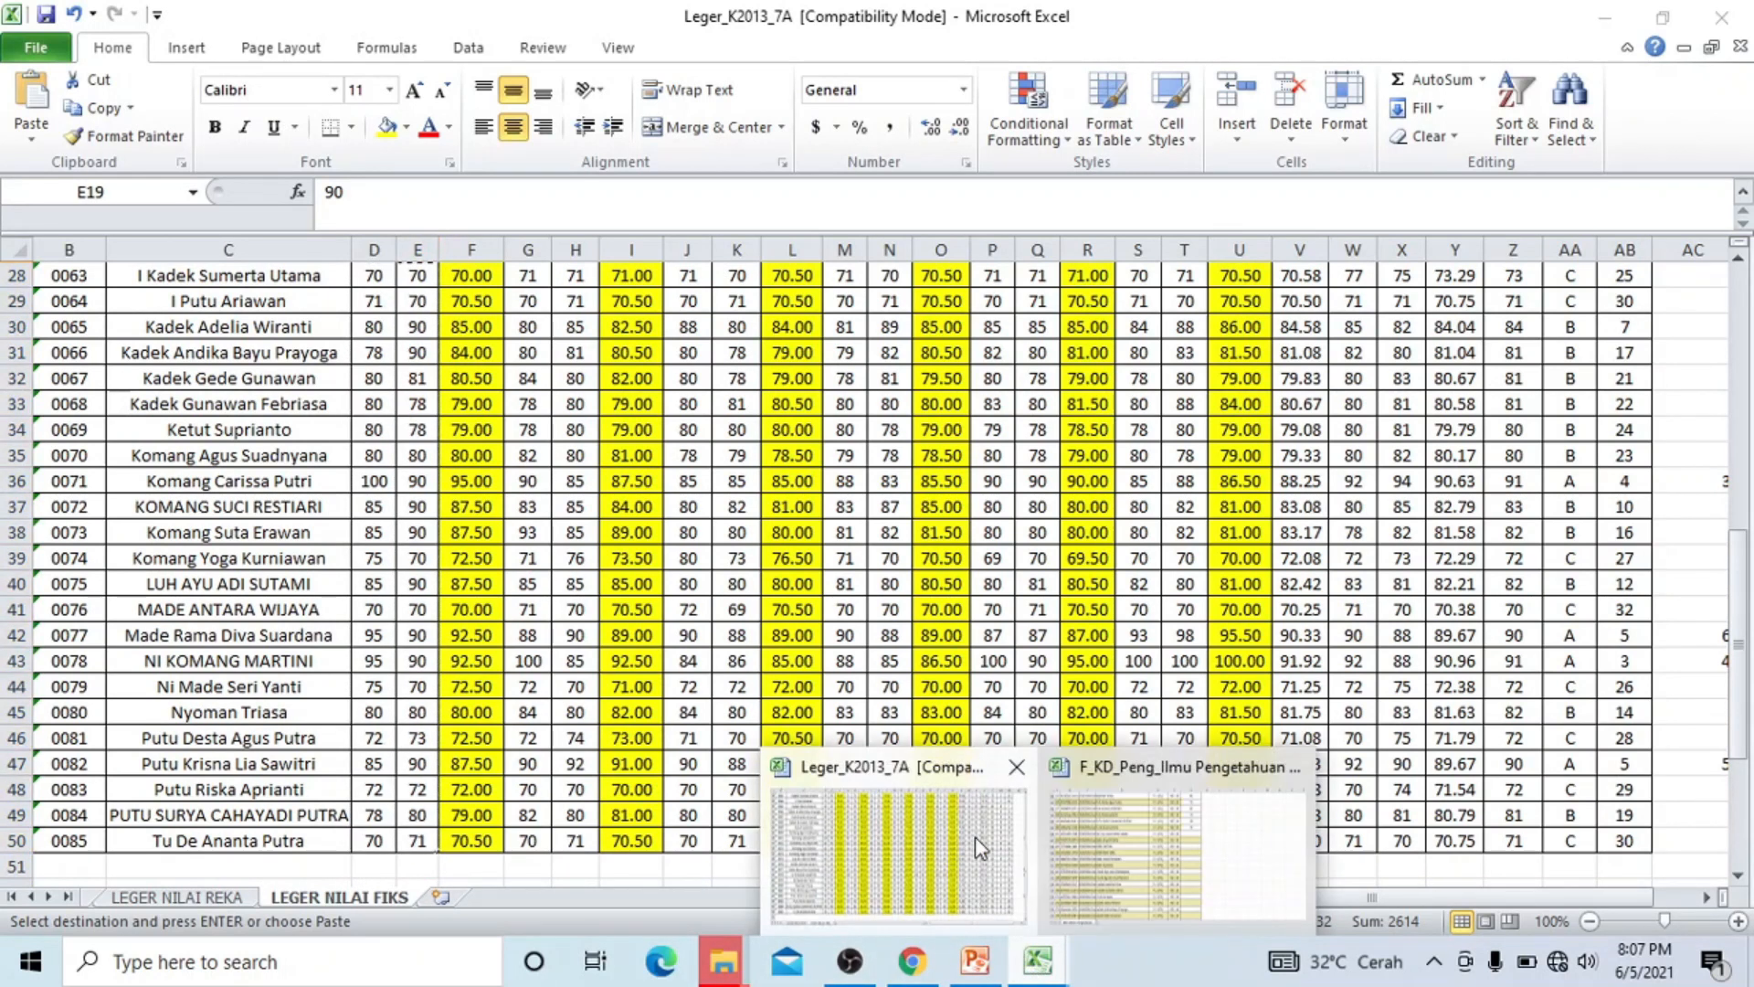
pyautogui.click(1100, 835)
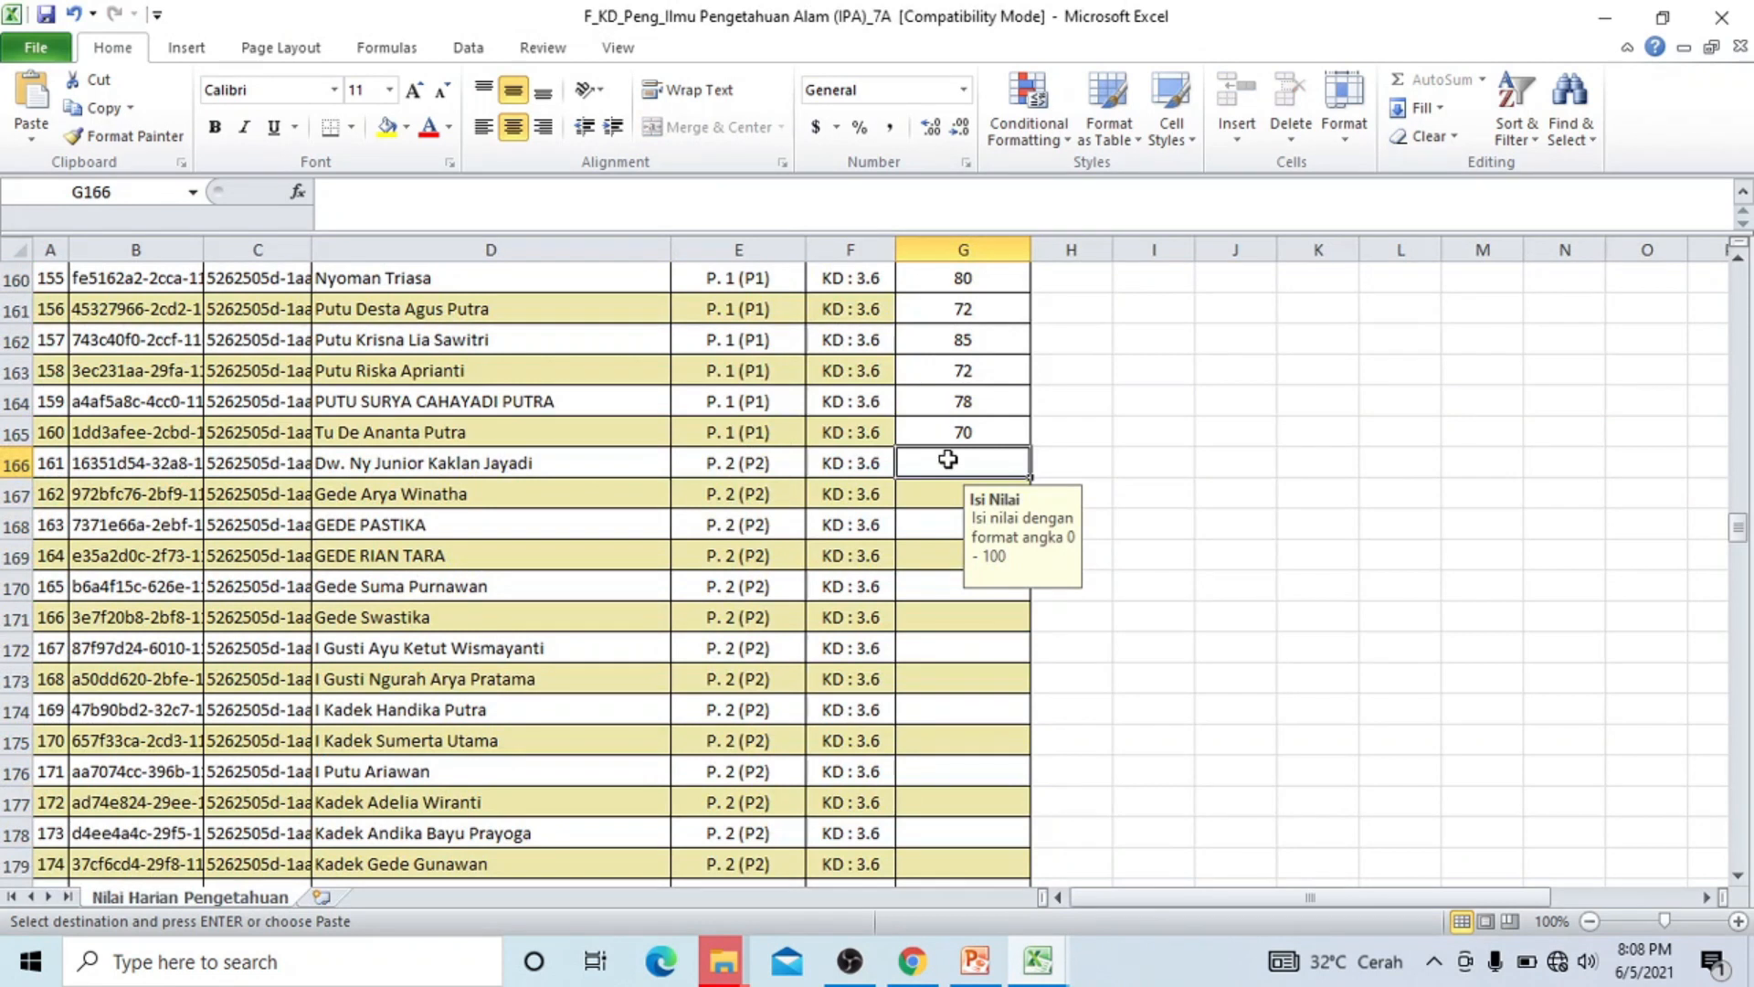
pyautogui.hotkey('ctrl', 'v')
pyautogui.scroll(-10, 912, 725)
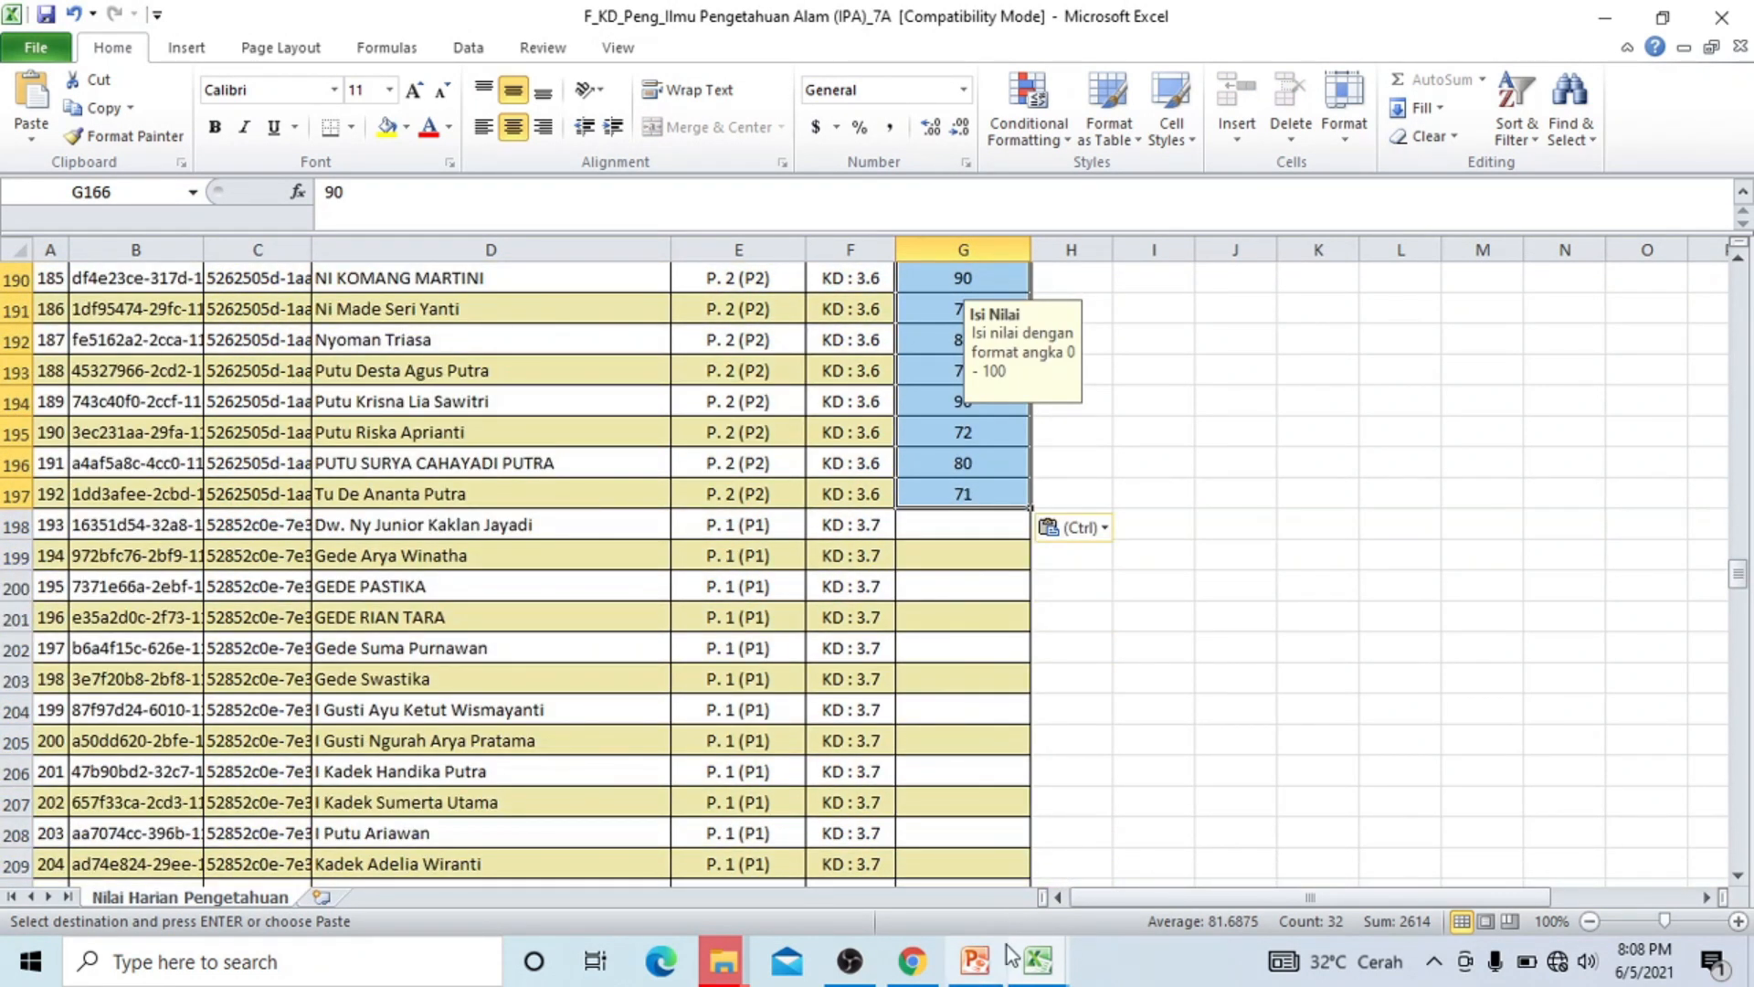
# Select G198, the first KD 3.7 P. 1 score cell, and copy the KD 3.7 TT scores in G19:G50 from Leger_K2013_7A.
pyautogui.click(1035, 961)
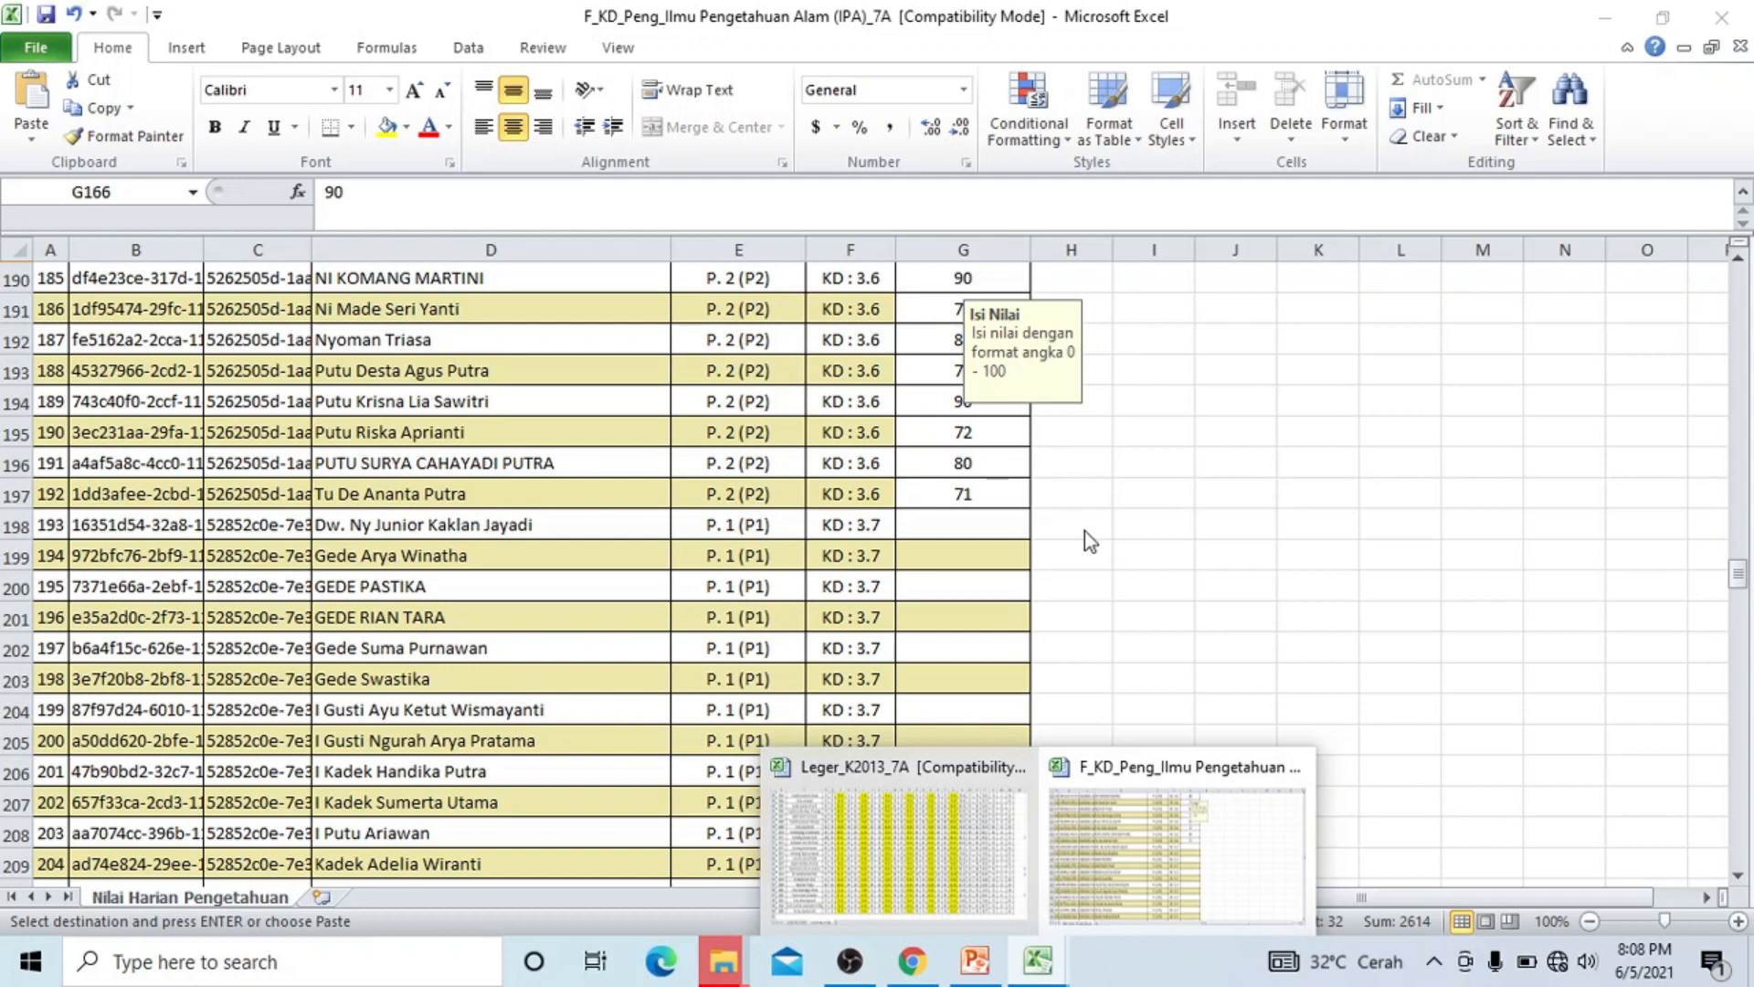
pyautogui.click(972, 526)
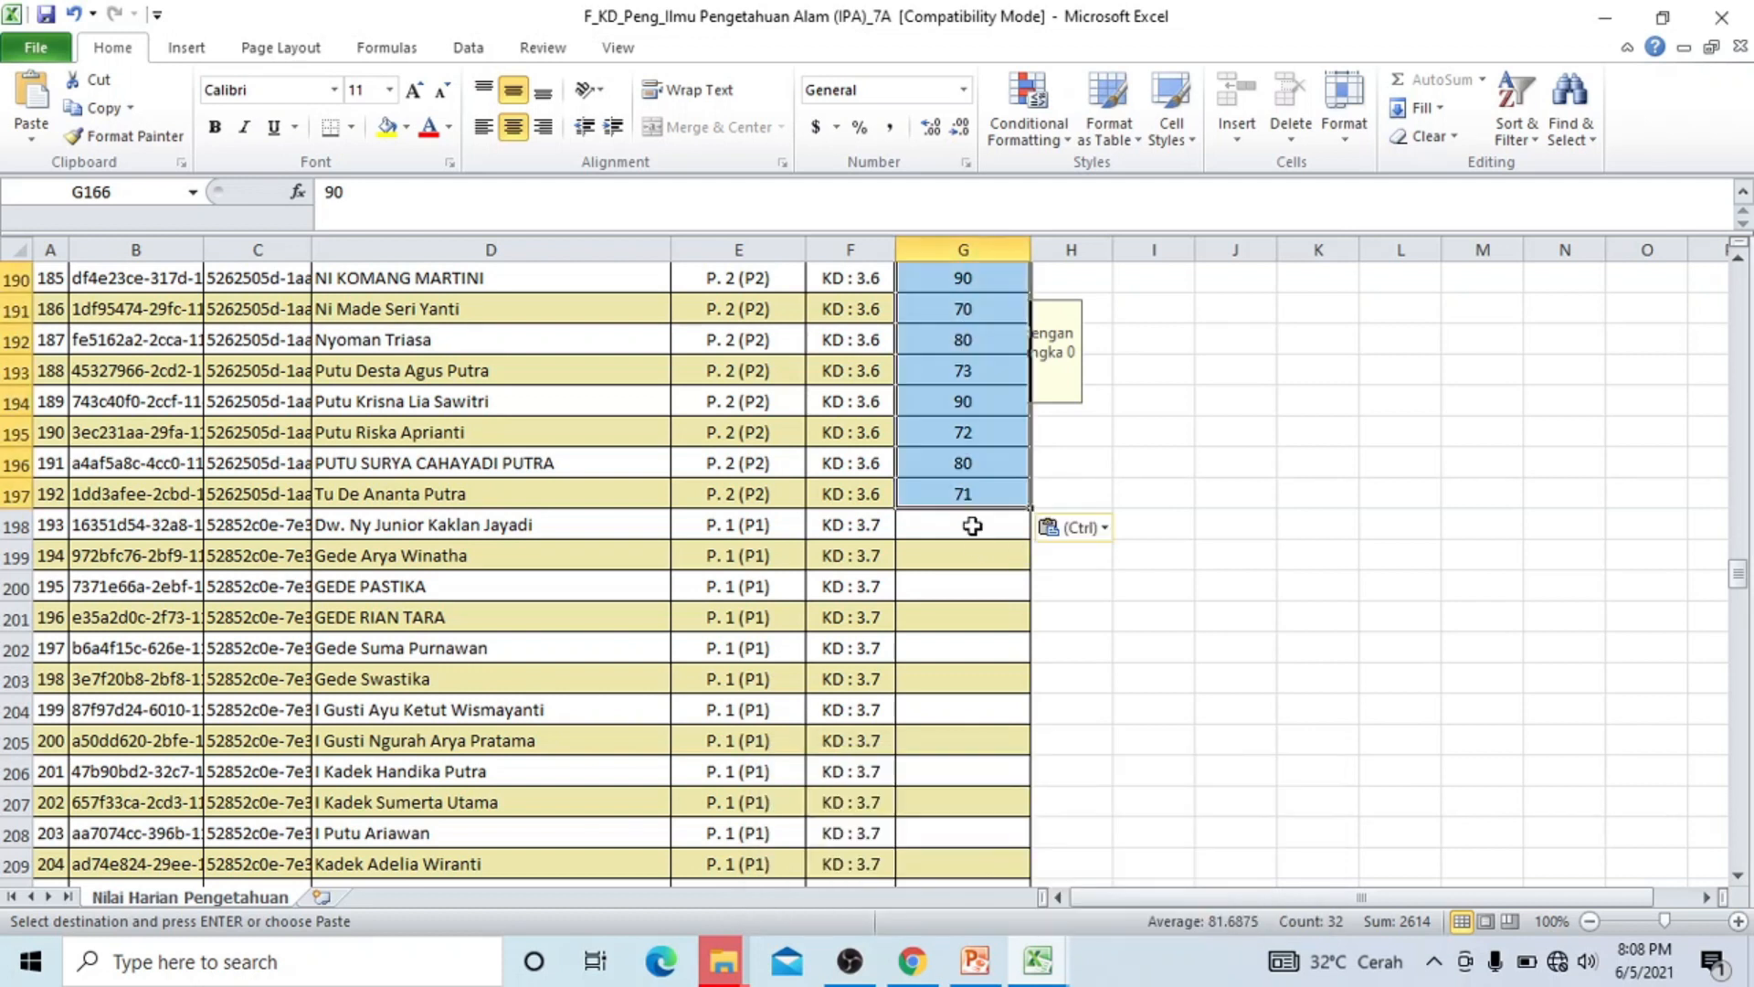
pyautogui.click(972, 526)
pyautogui.moveTo(1049, 943)
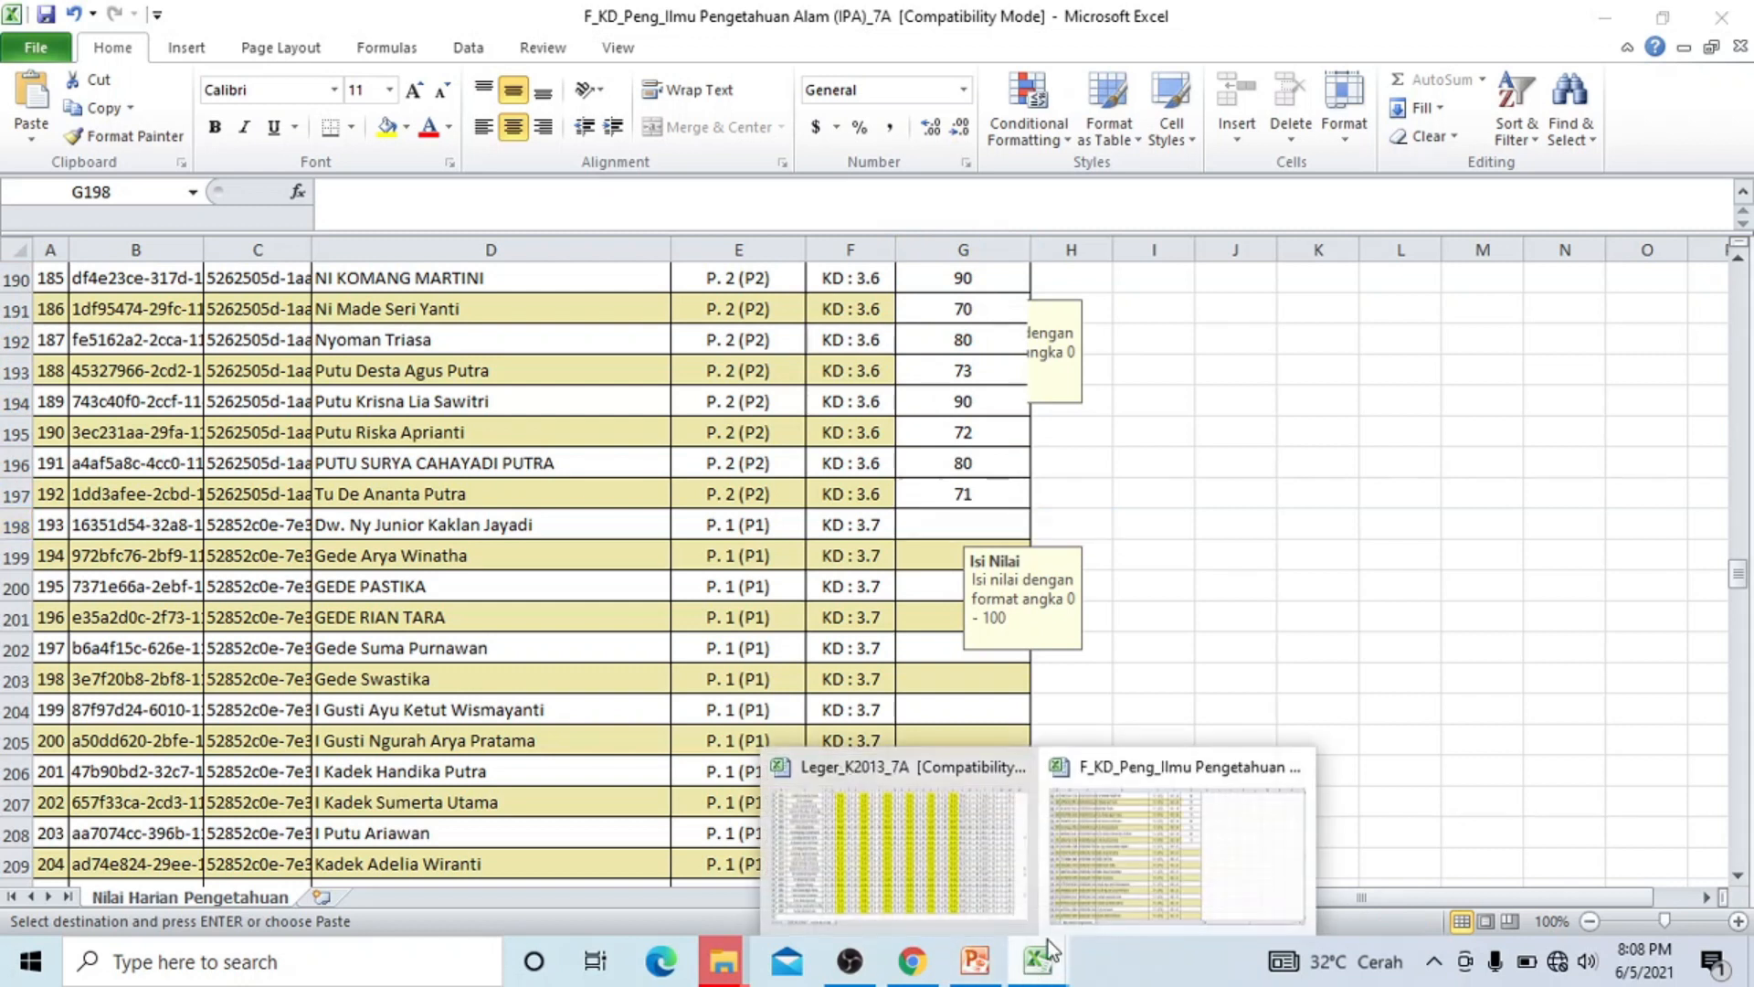
pyautogui.click(921, 851)
pyautogui.scroll(7, 700, 731)
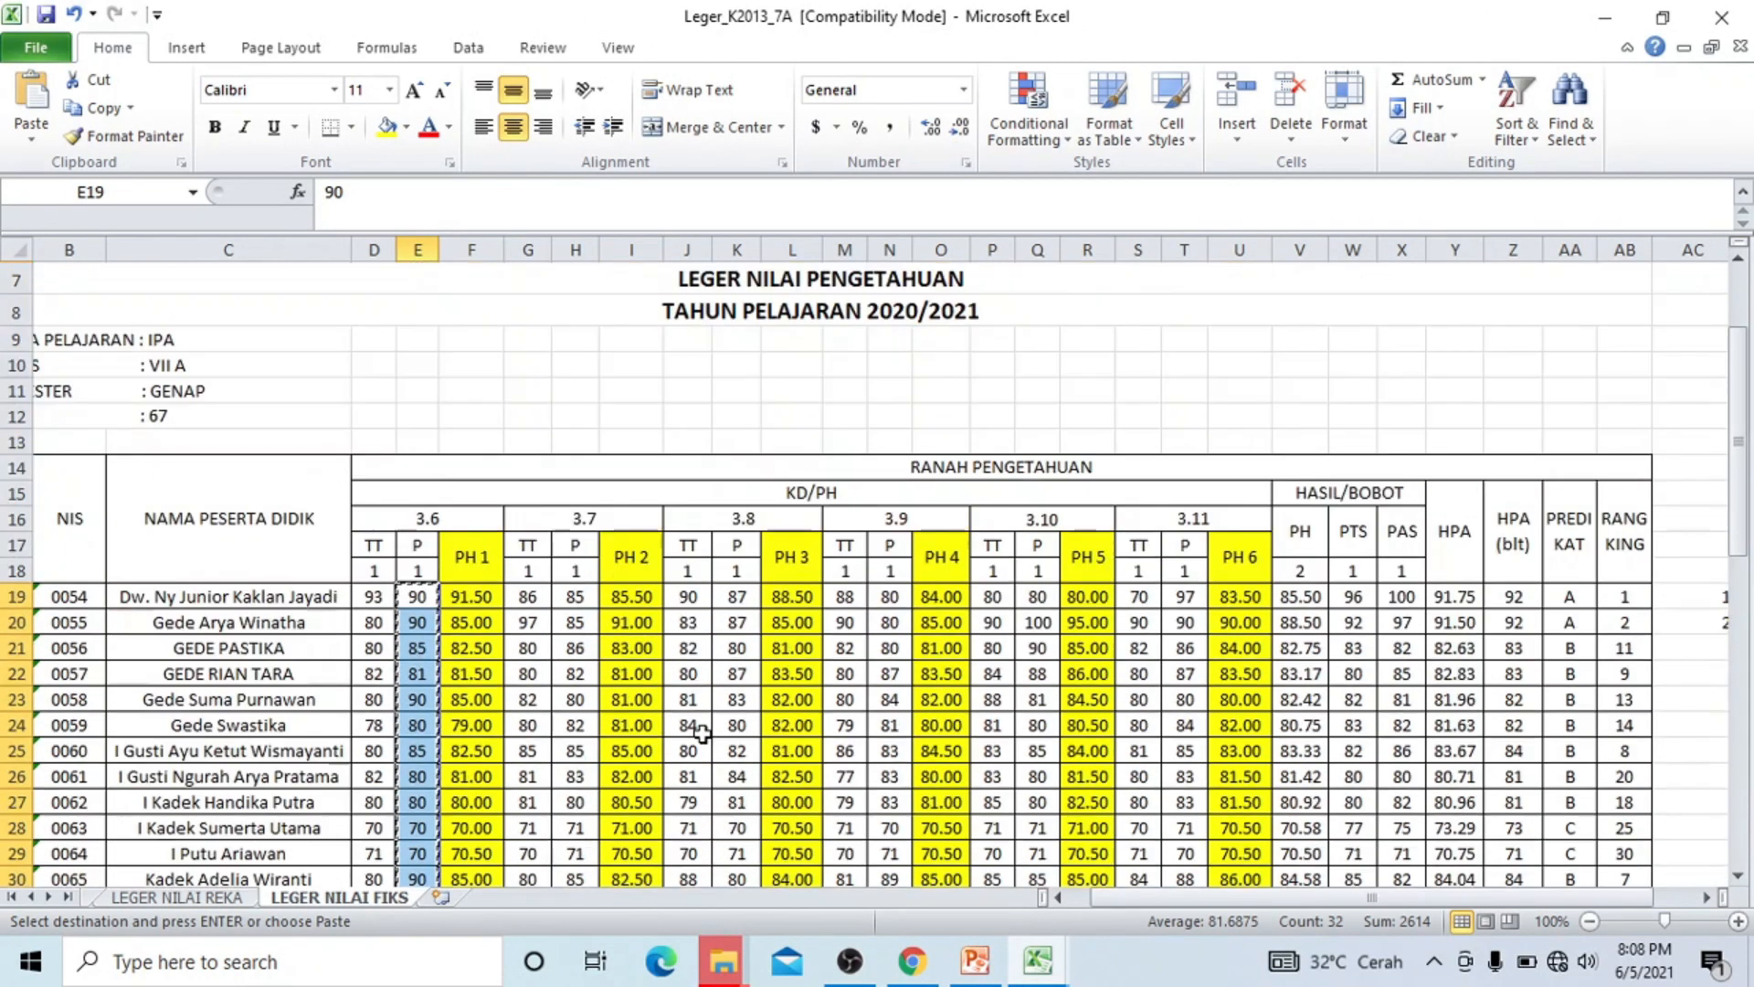
pyautogui.click(523, 597)
pyautogui.moveTo(523, 596); pyautogui.dragTo(541, 828)
pyautogui.hotkey('ctrl', 'c')
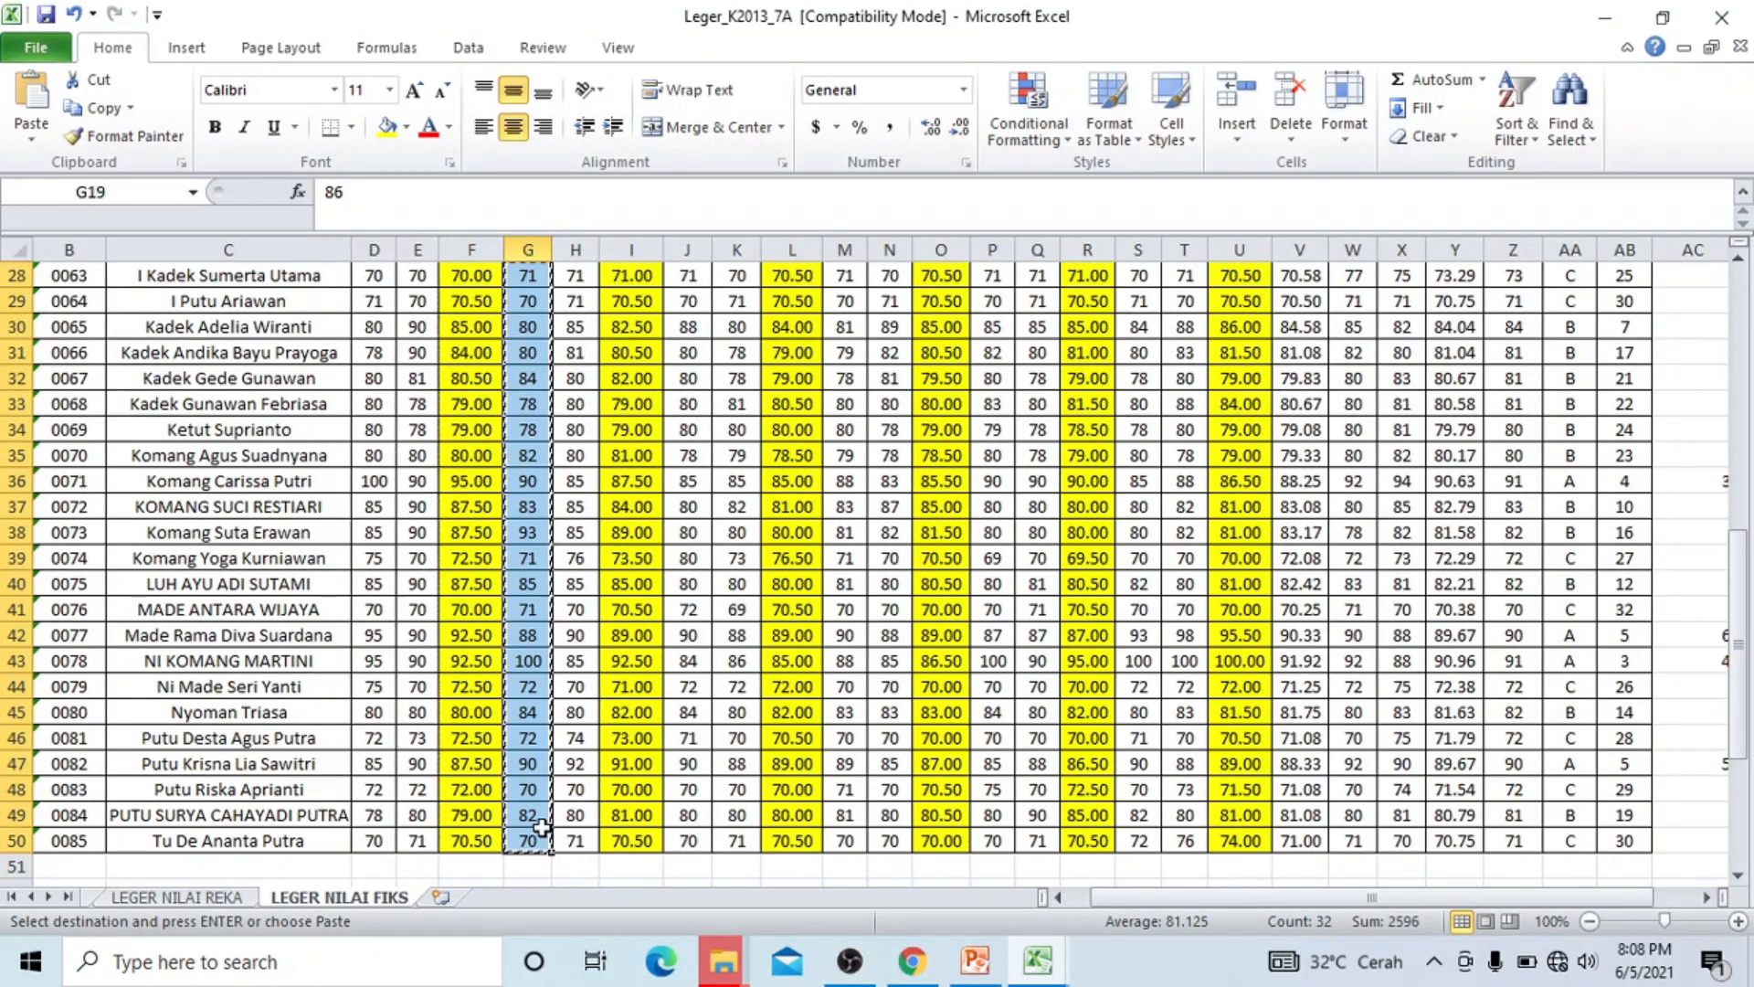
# Paste the KD 3.7 TT scores into the F_KD_Peng 7A format from G198.
pyautogui.moveTo(1014, 974)
pyautogui.click(1179, 841)
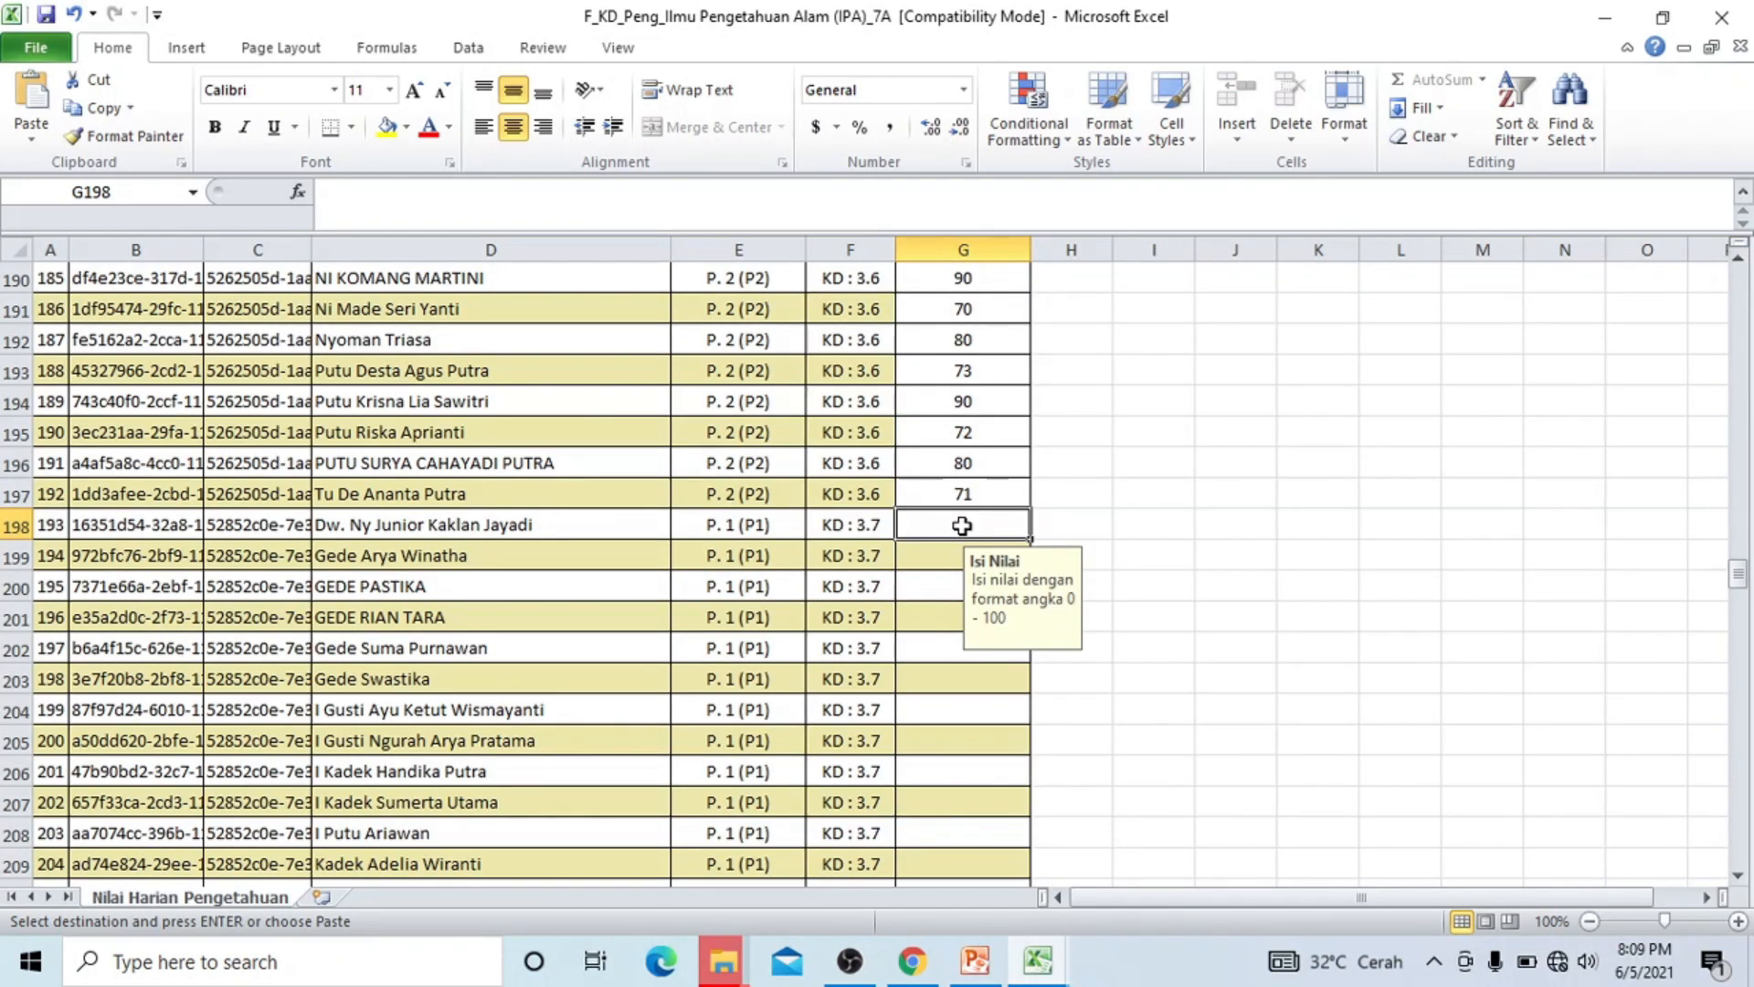
pyautogui.hotkey('ctrl', 'v')
pyautogui.scroll(-8, 964, 575)
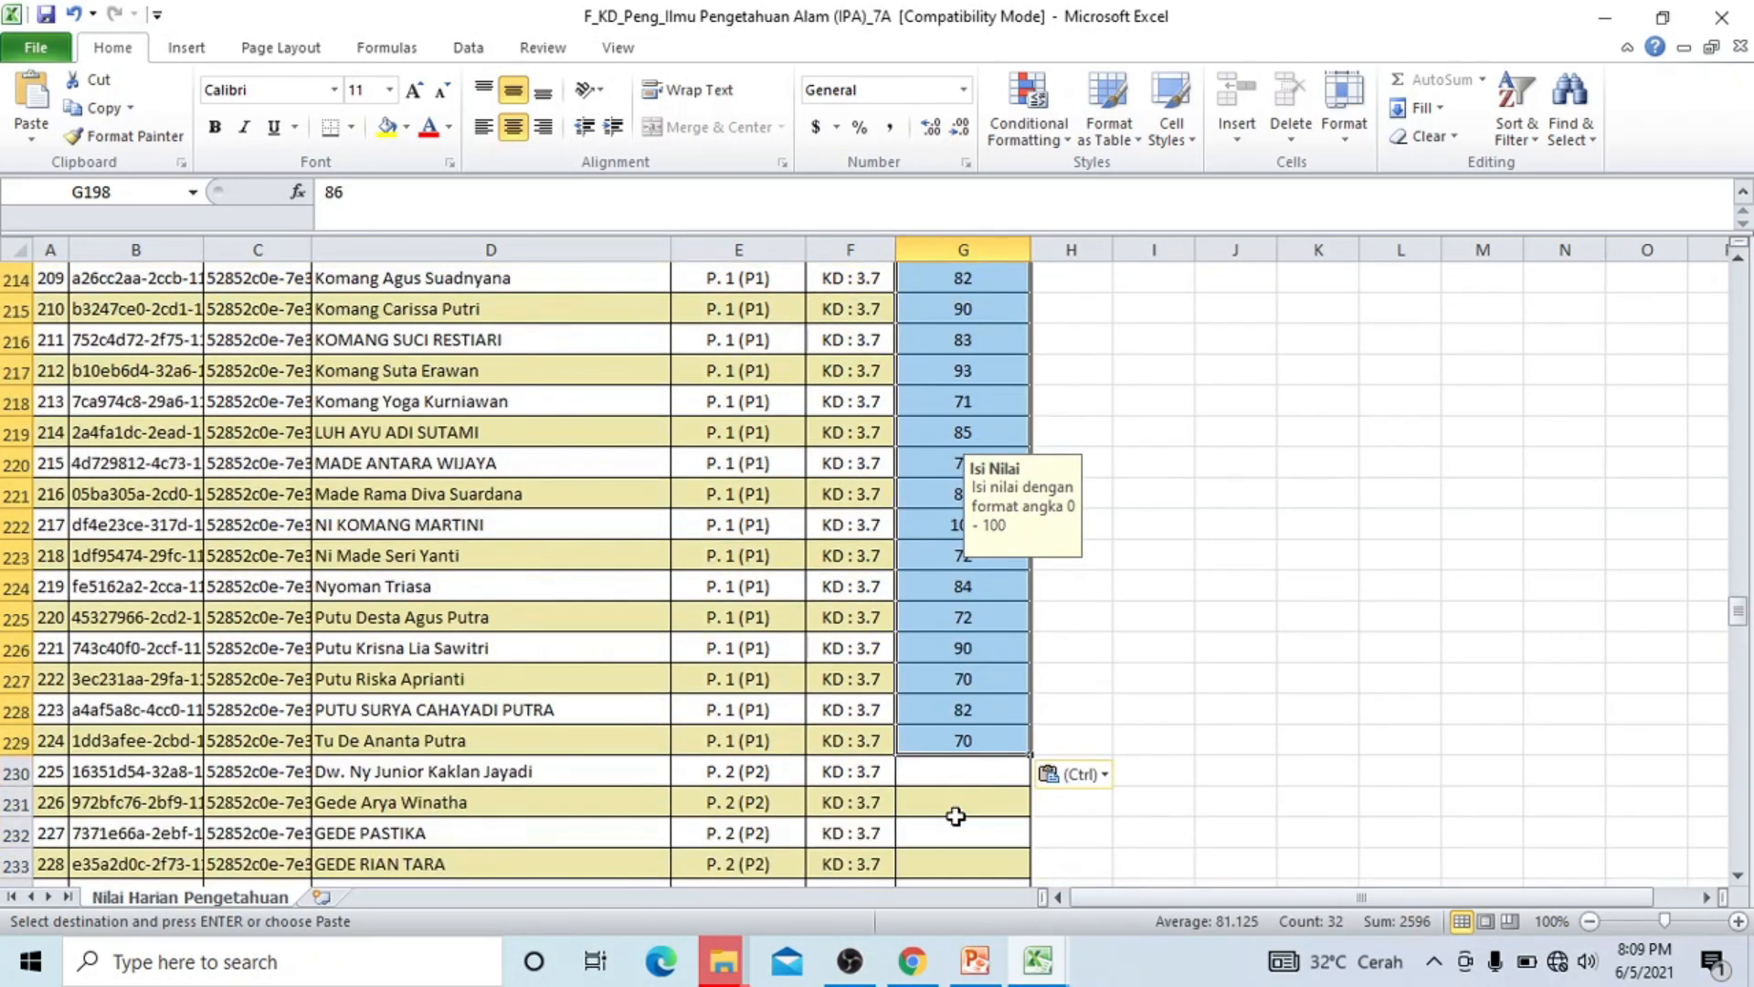
pyautogui.scroll(-2, 956, 816)
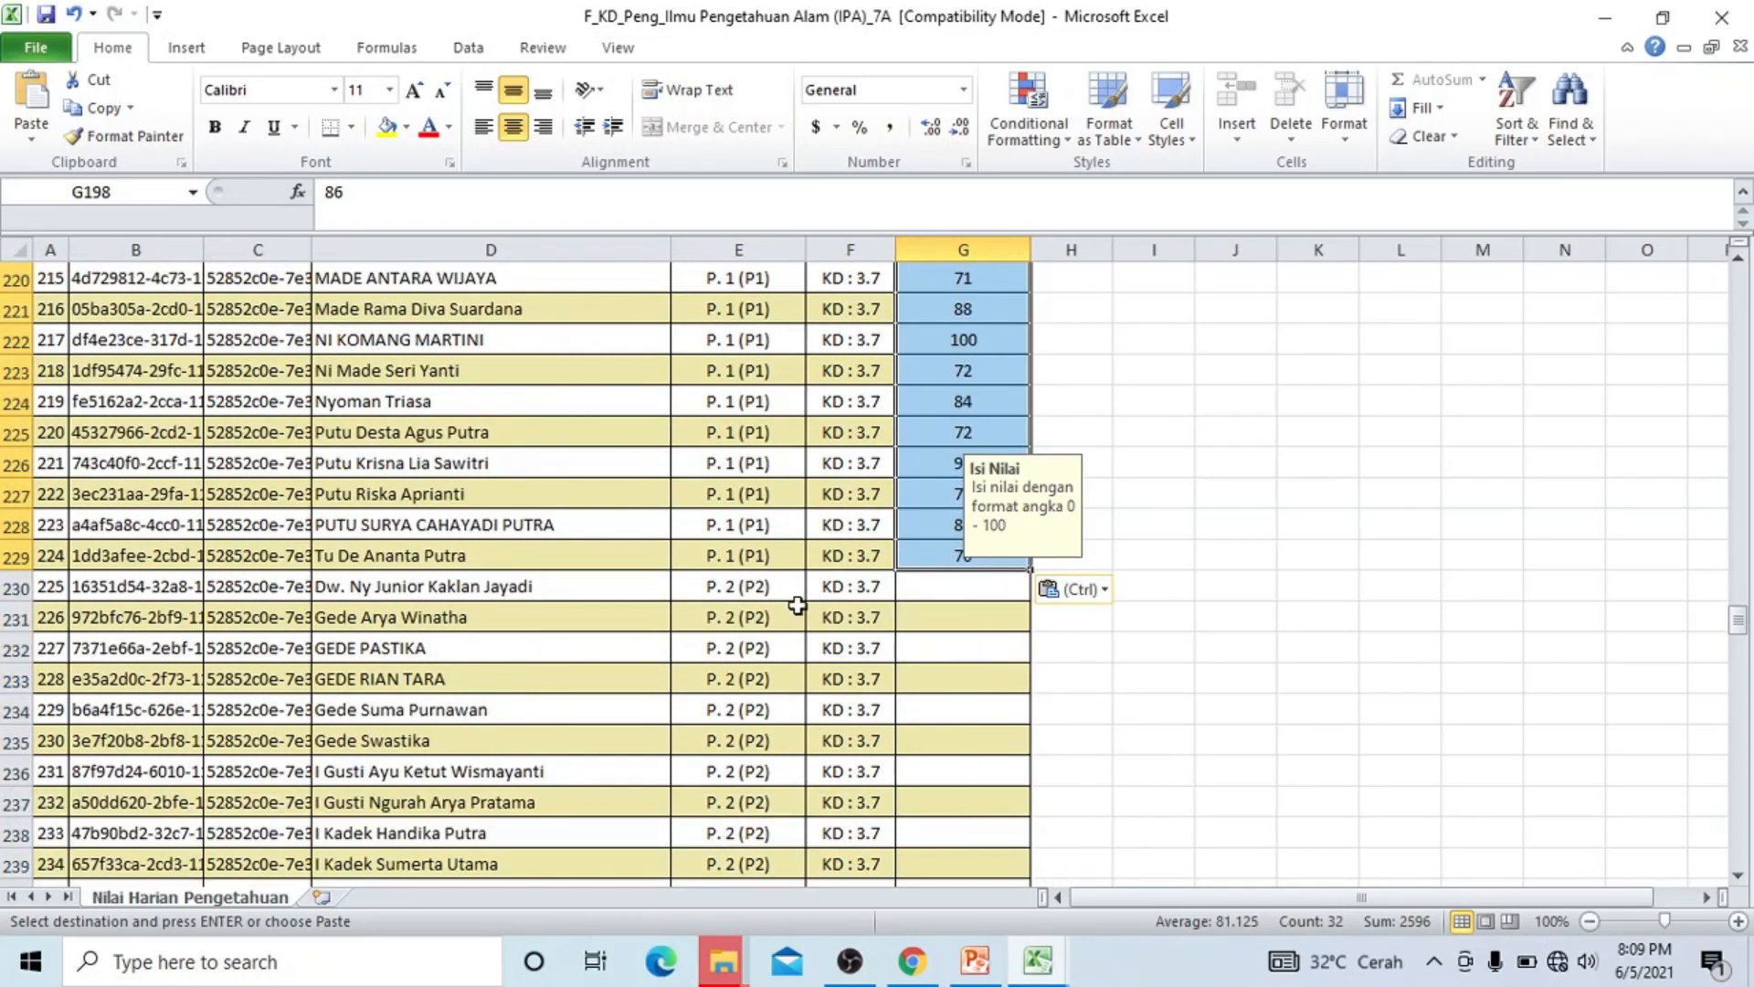
# Select G230, the first KD 3.7 P. 2 score cell, and copy the KD 3.7 P scores in H19:H50 from Leger_K2013_7A.
pyautogui.click(930, 580)
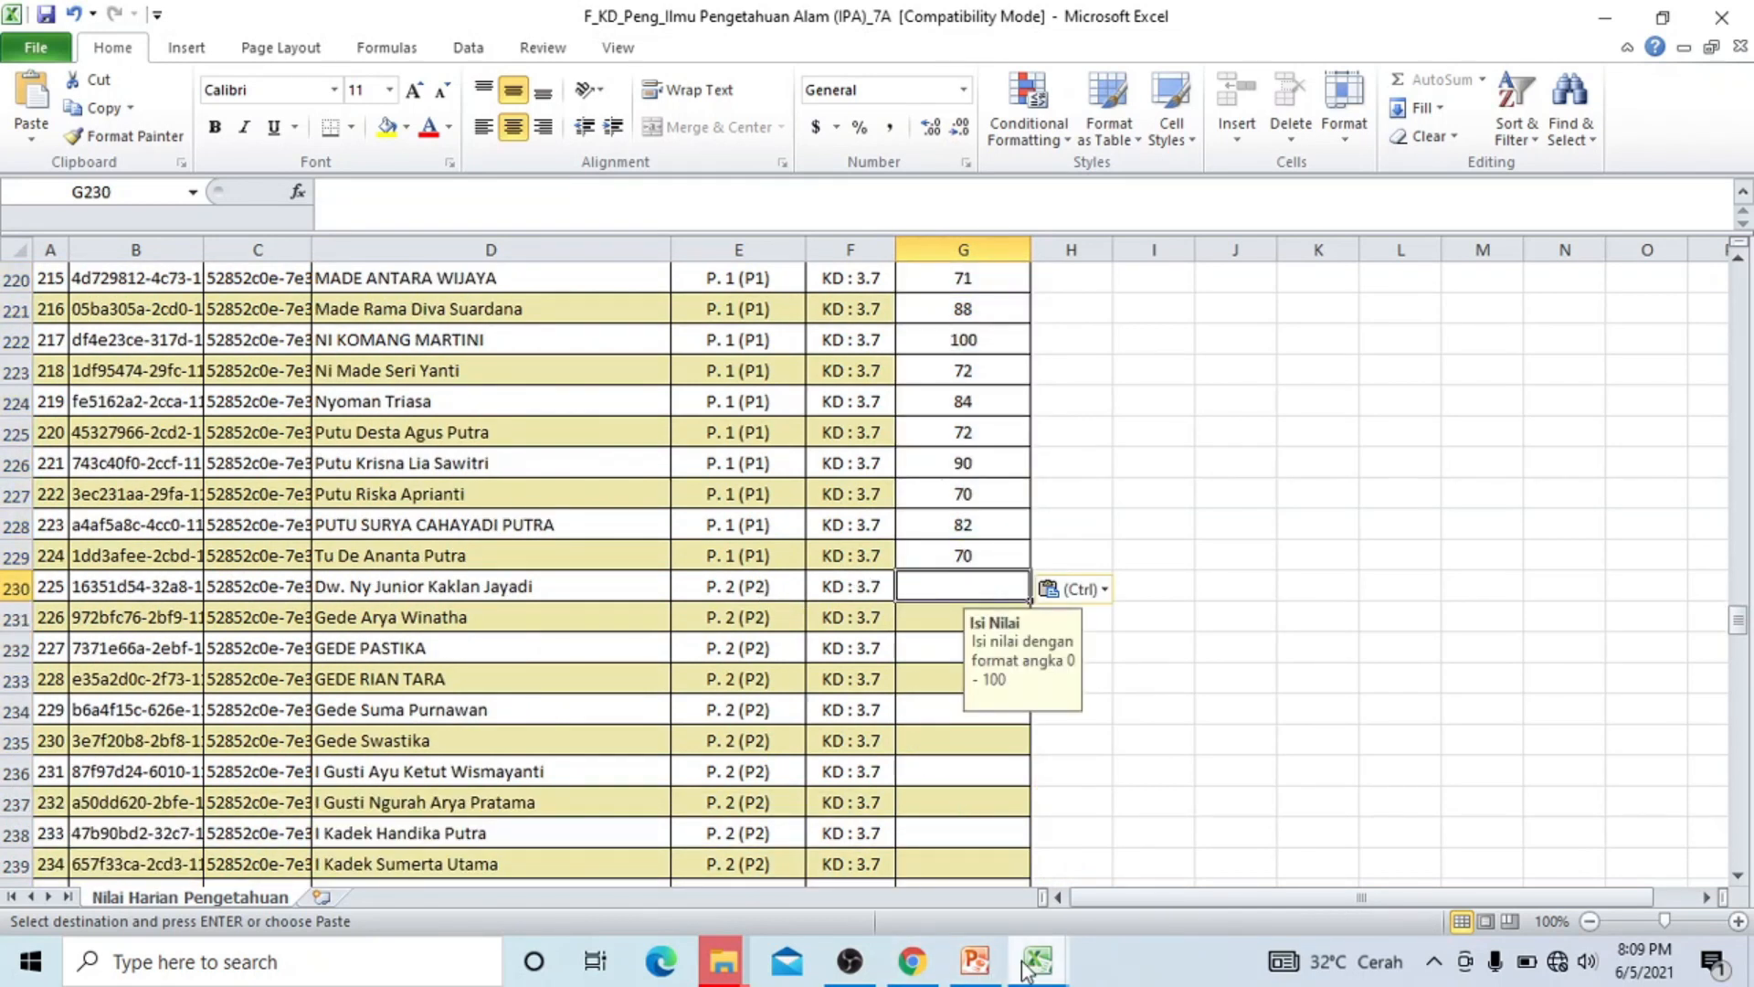
pyautogui.moveTo(1028, 961)
pyautogui.click(880, 859)
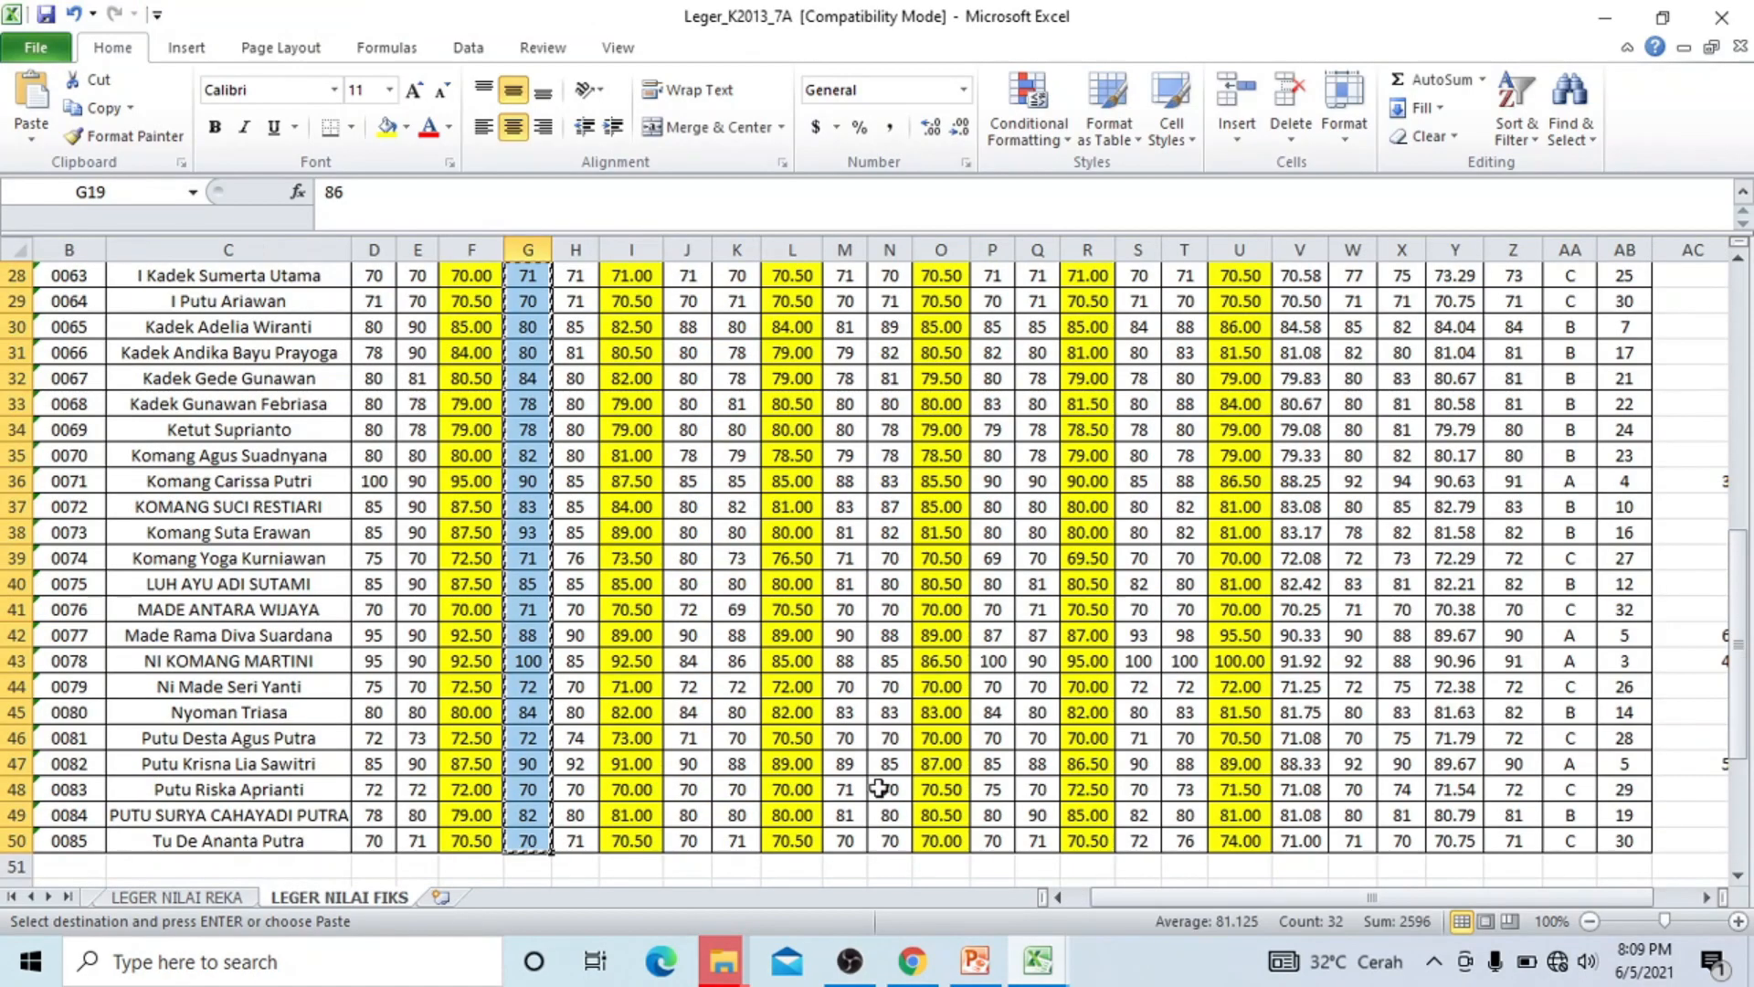
pyautogui.moveTo(528, 506); pyautogui.dragTo(575, 864)
pyautogui.hotkey('ctrl', 'c')
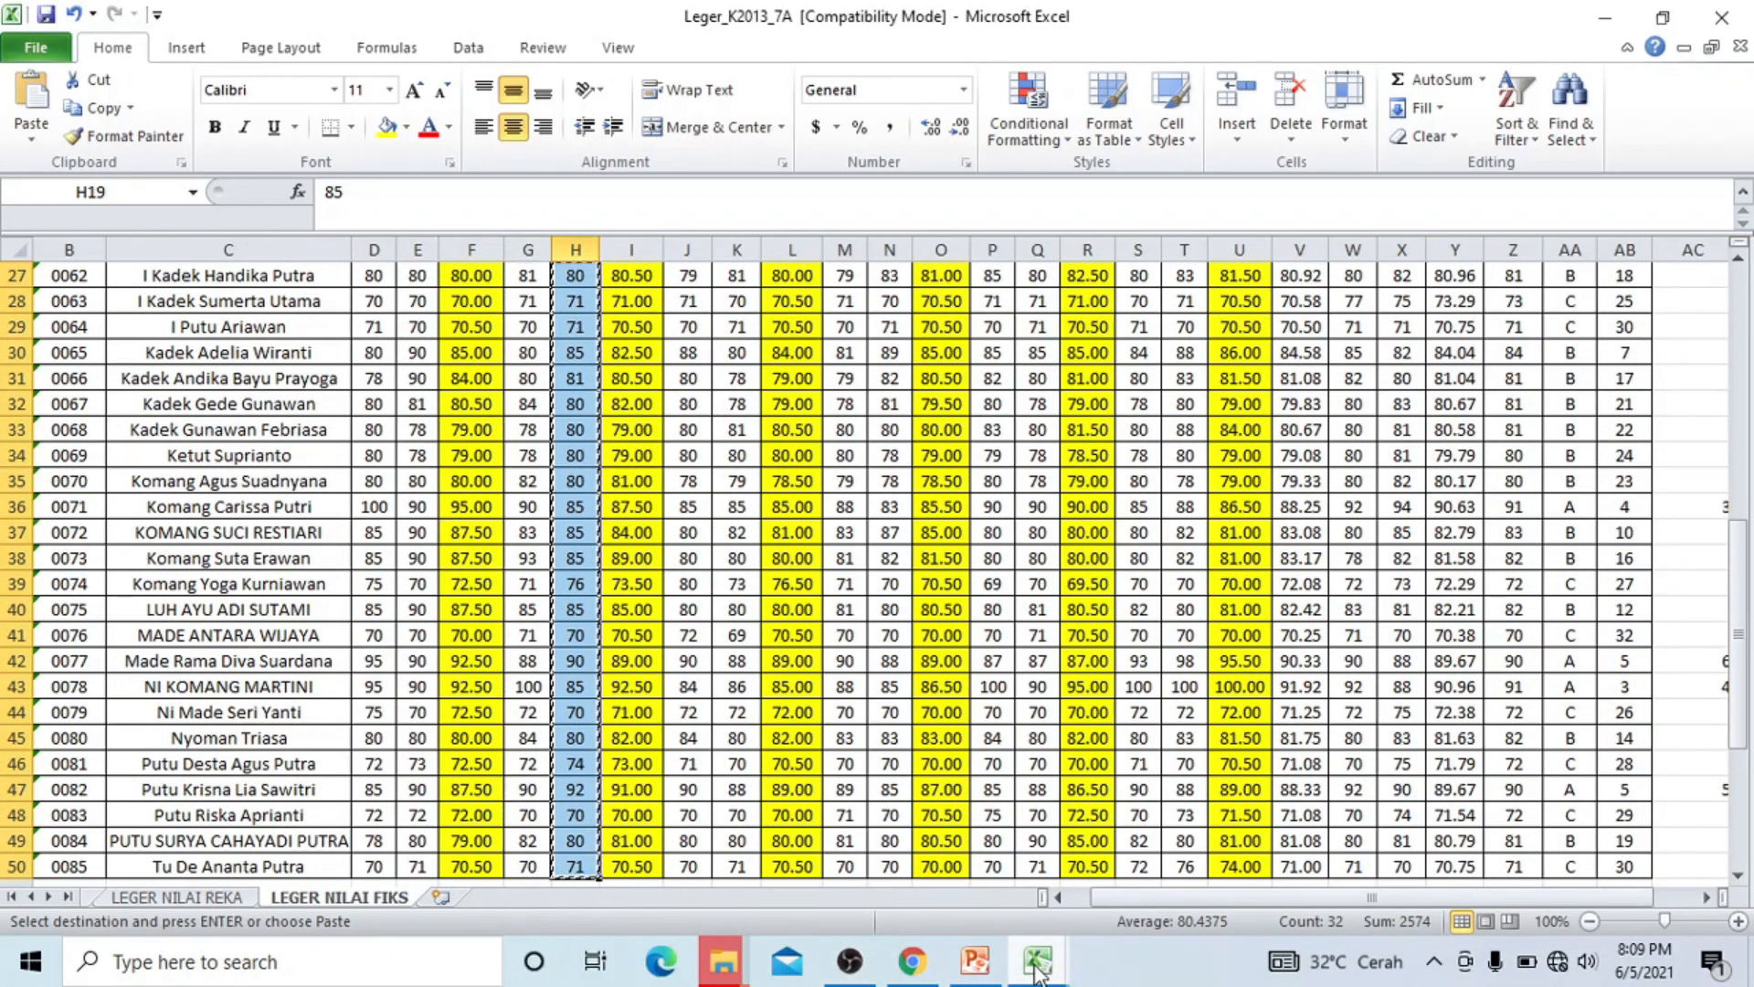
# Paste the KD 3.7 P scores into the F_KD_Peng 7A format from G230.
pyautogui.click(1038, 967)
pyautogui.click(1115, 868)
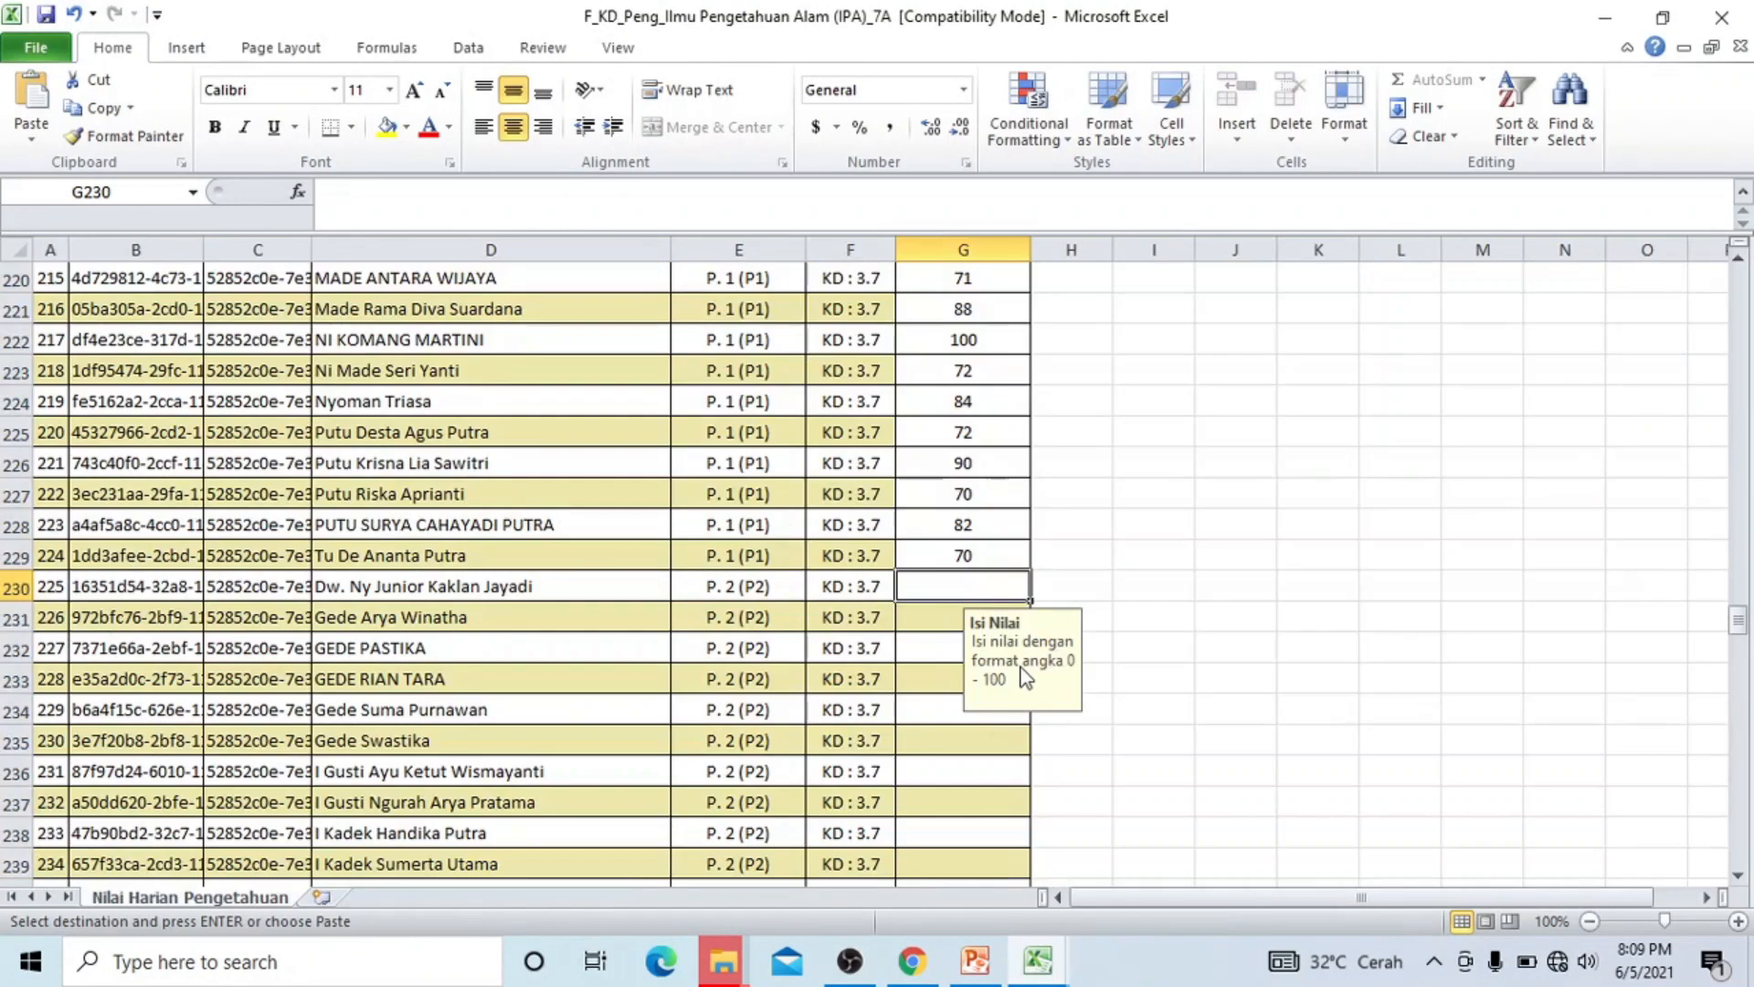
pyautogui.hotkey('ctrl', 'v')
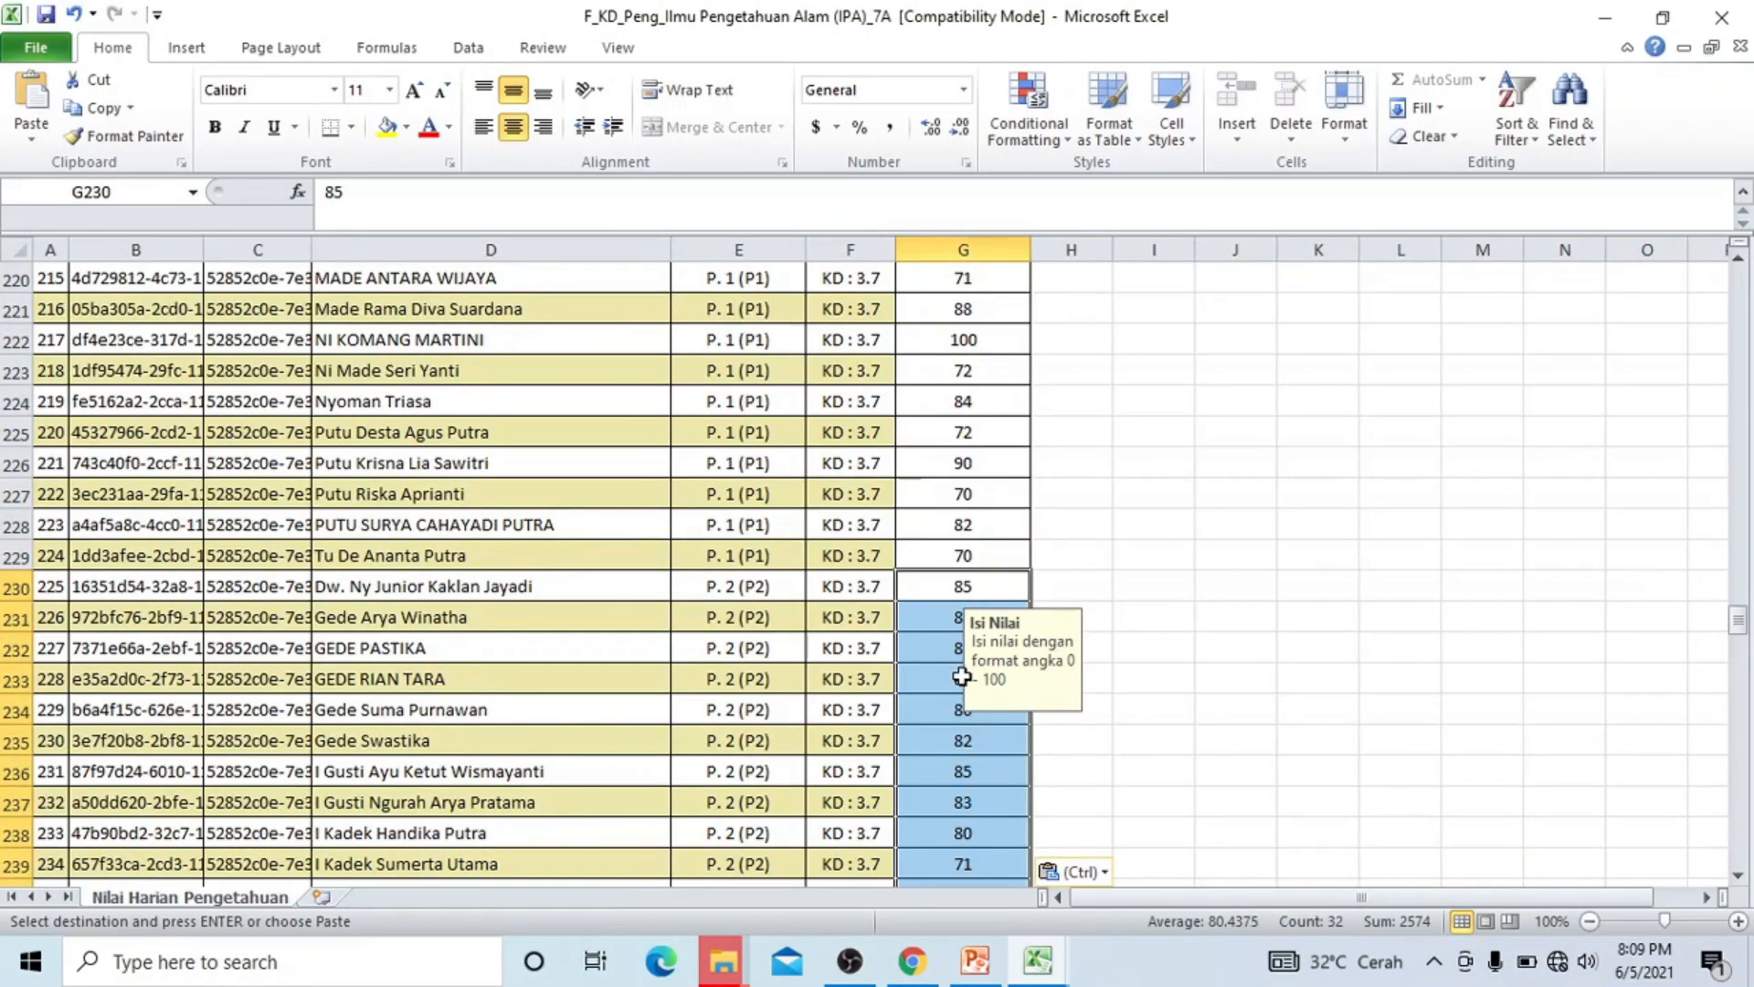
# Select G262, the first KD 3.8 P. 1 score cell, and copy the KD 3.8 TT scores in J19:J50 from Leger_K2013_7A.
pyautogui.scroll(-10, 962, 699)
pyautogui.scroll(-1, 962, 699)
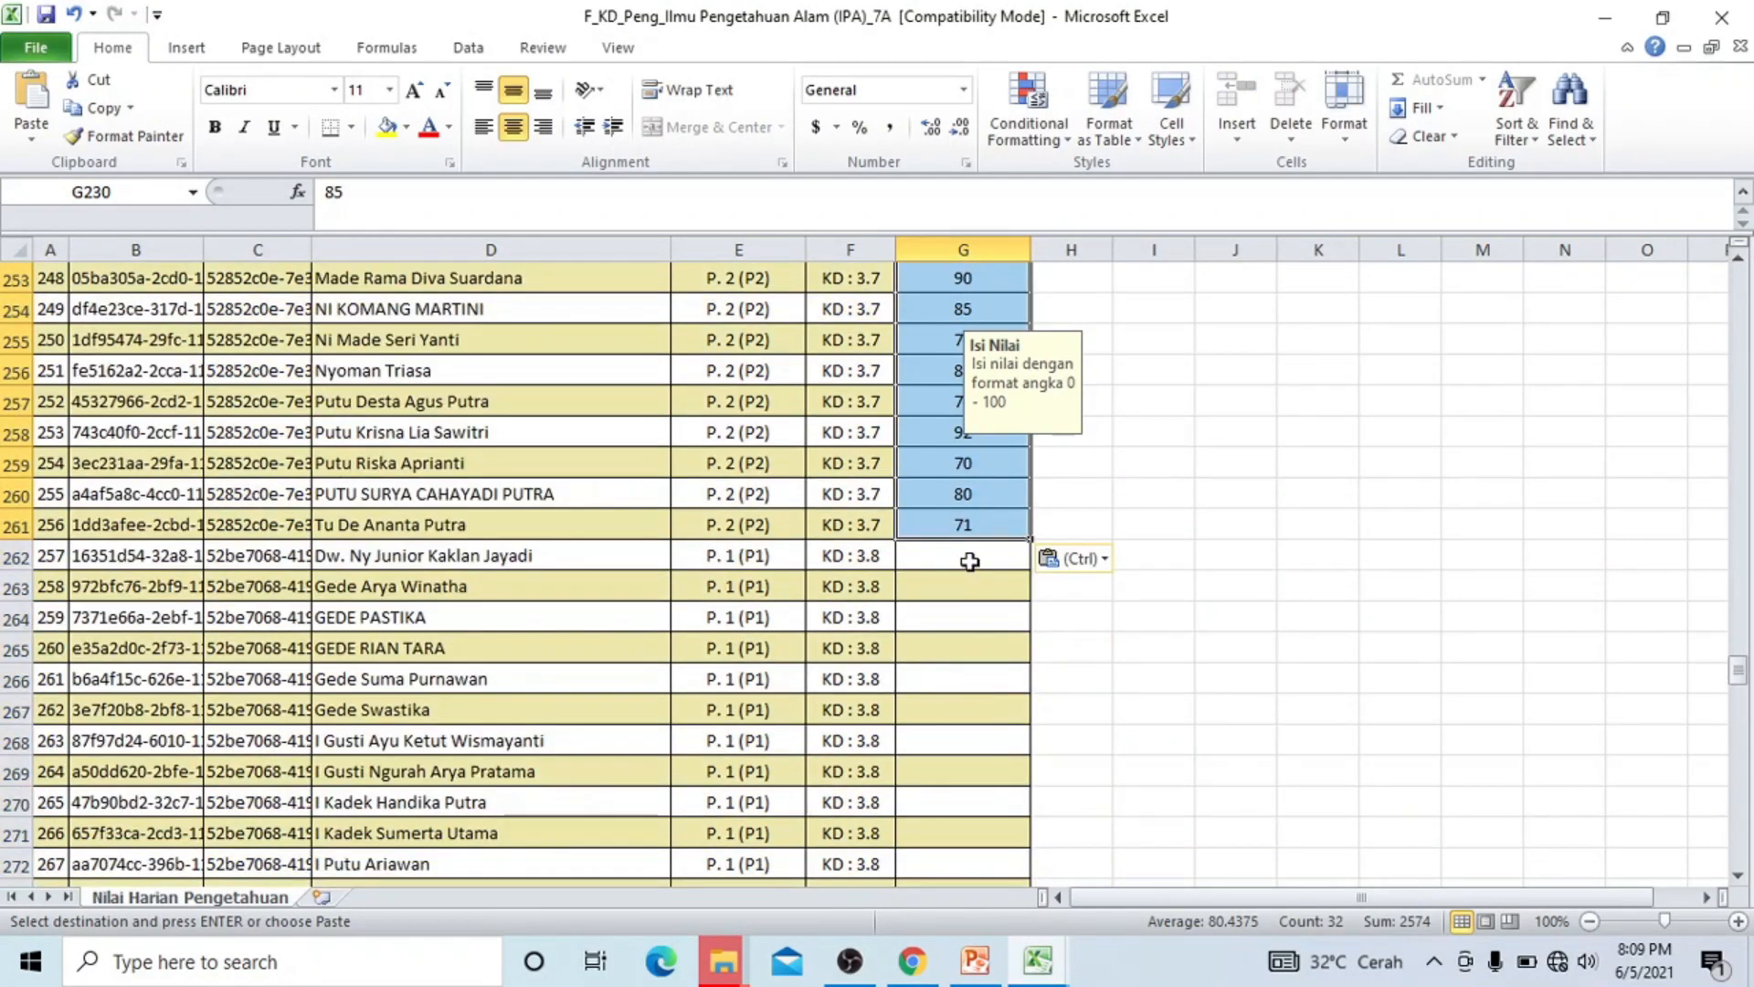
pyautogui.click(969, 559)
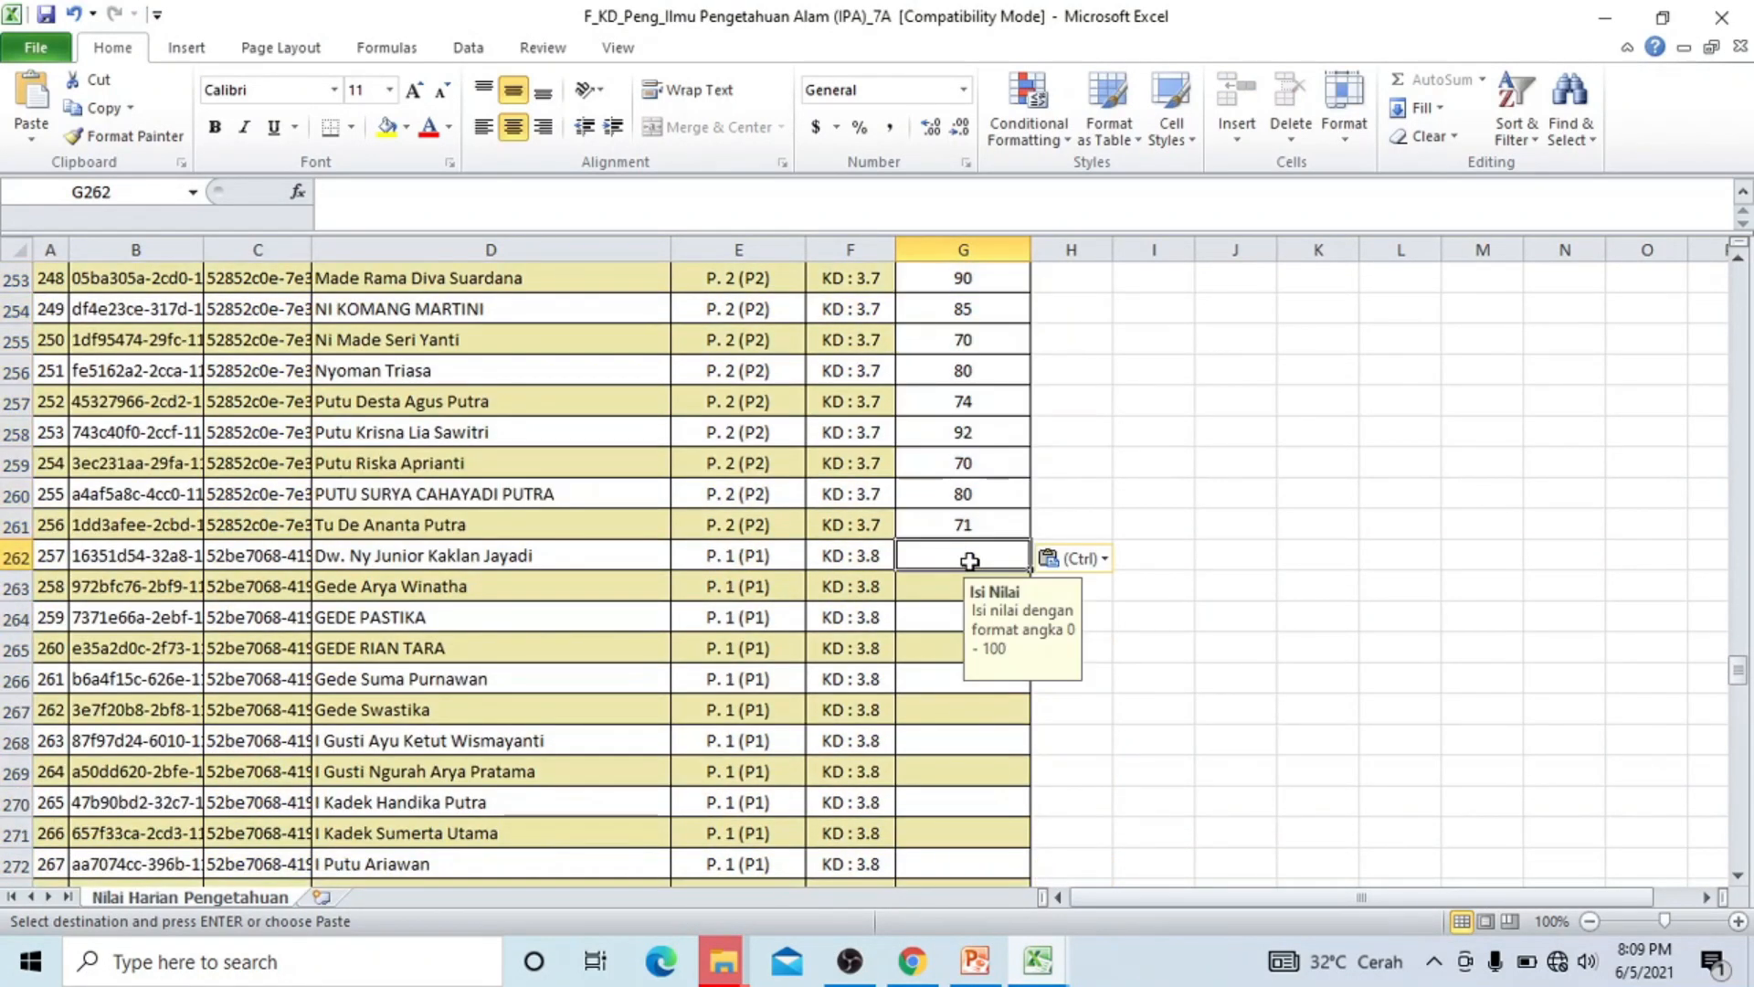
pyautogui.click(1038, 961)
pyautogui.click(873, 863)
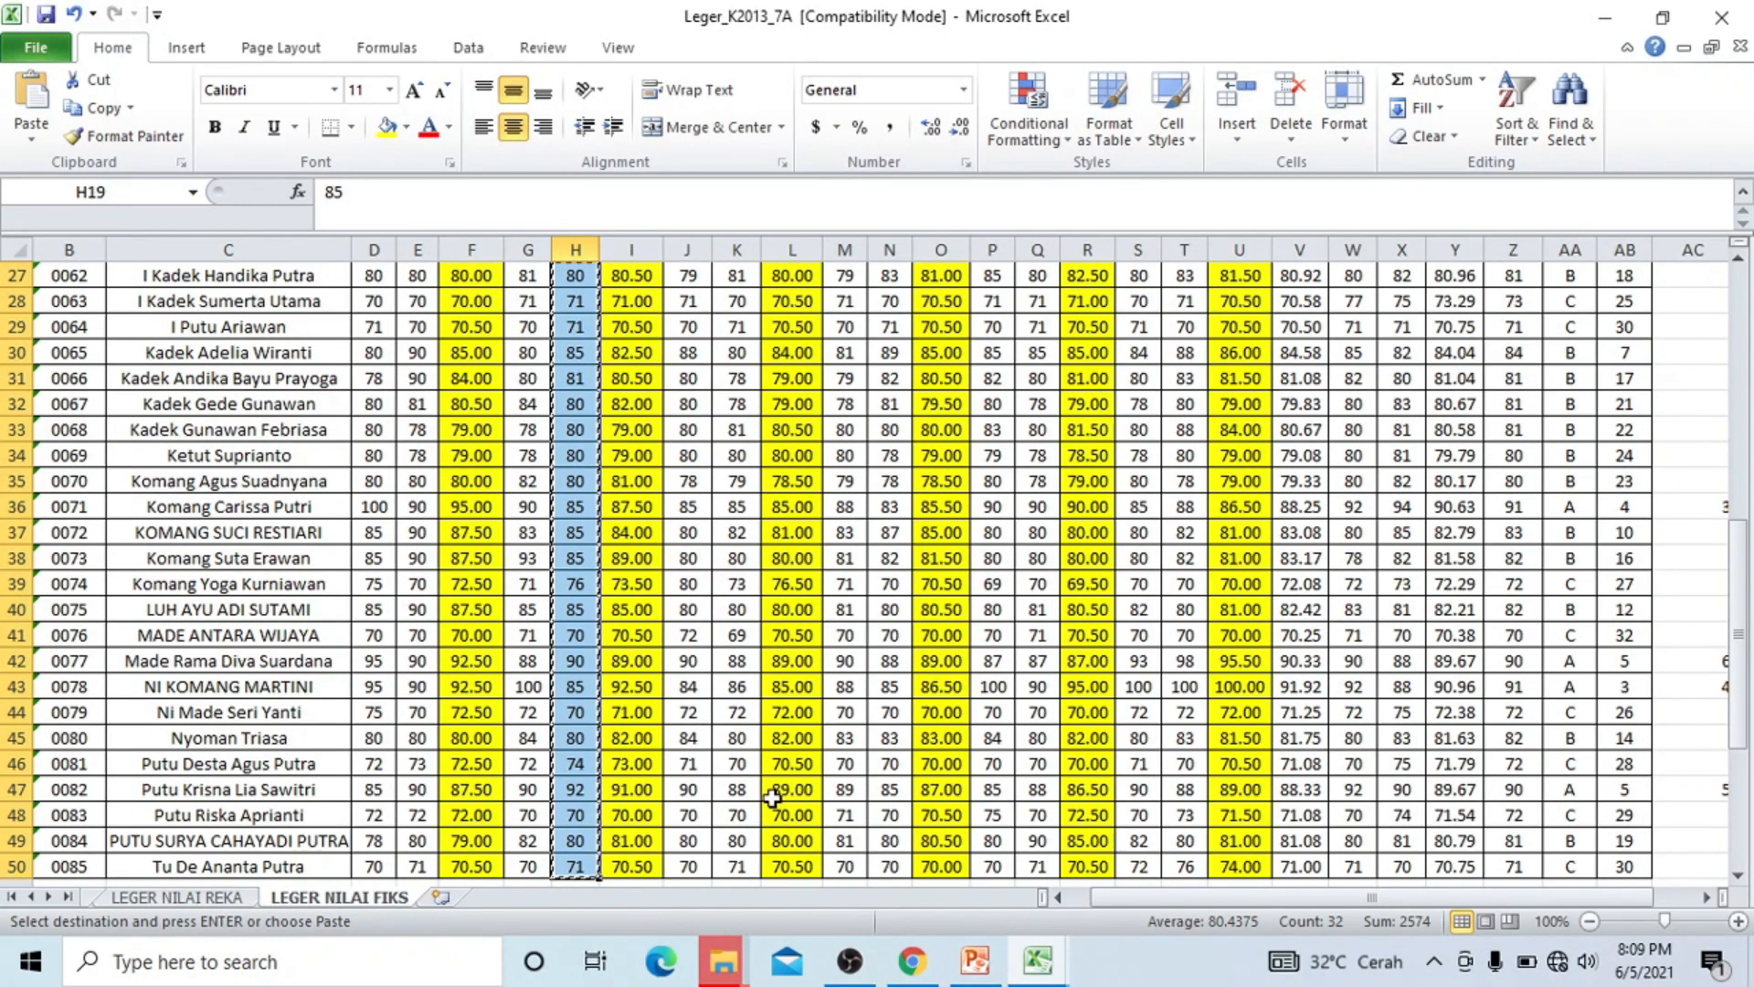
pyautogui.scroll(7, 772, 798)
pyautogui.moveTo(682, 623); pyautogui.dragTo(700, 868)
pyautogui.hotkey('ctrl', 'c')
# Paste the KD 3.8 TT scores into the F_KD_Peng 7A format from G262.
pyautogui.click(1037, 970)
pyautogui.click(899, 864)
pyautogui.click(1039, 978)
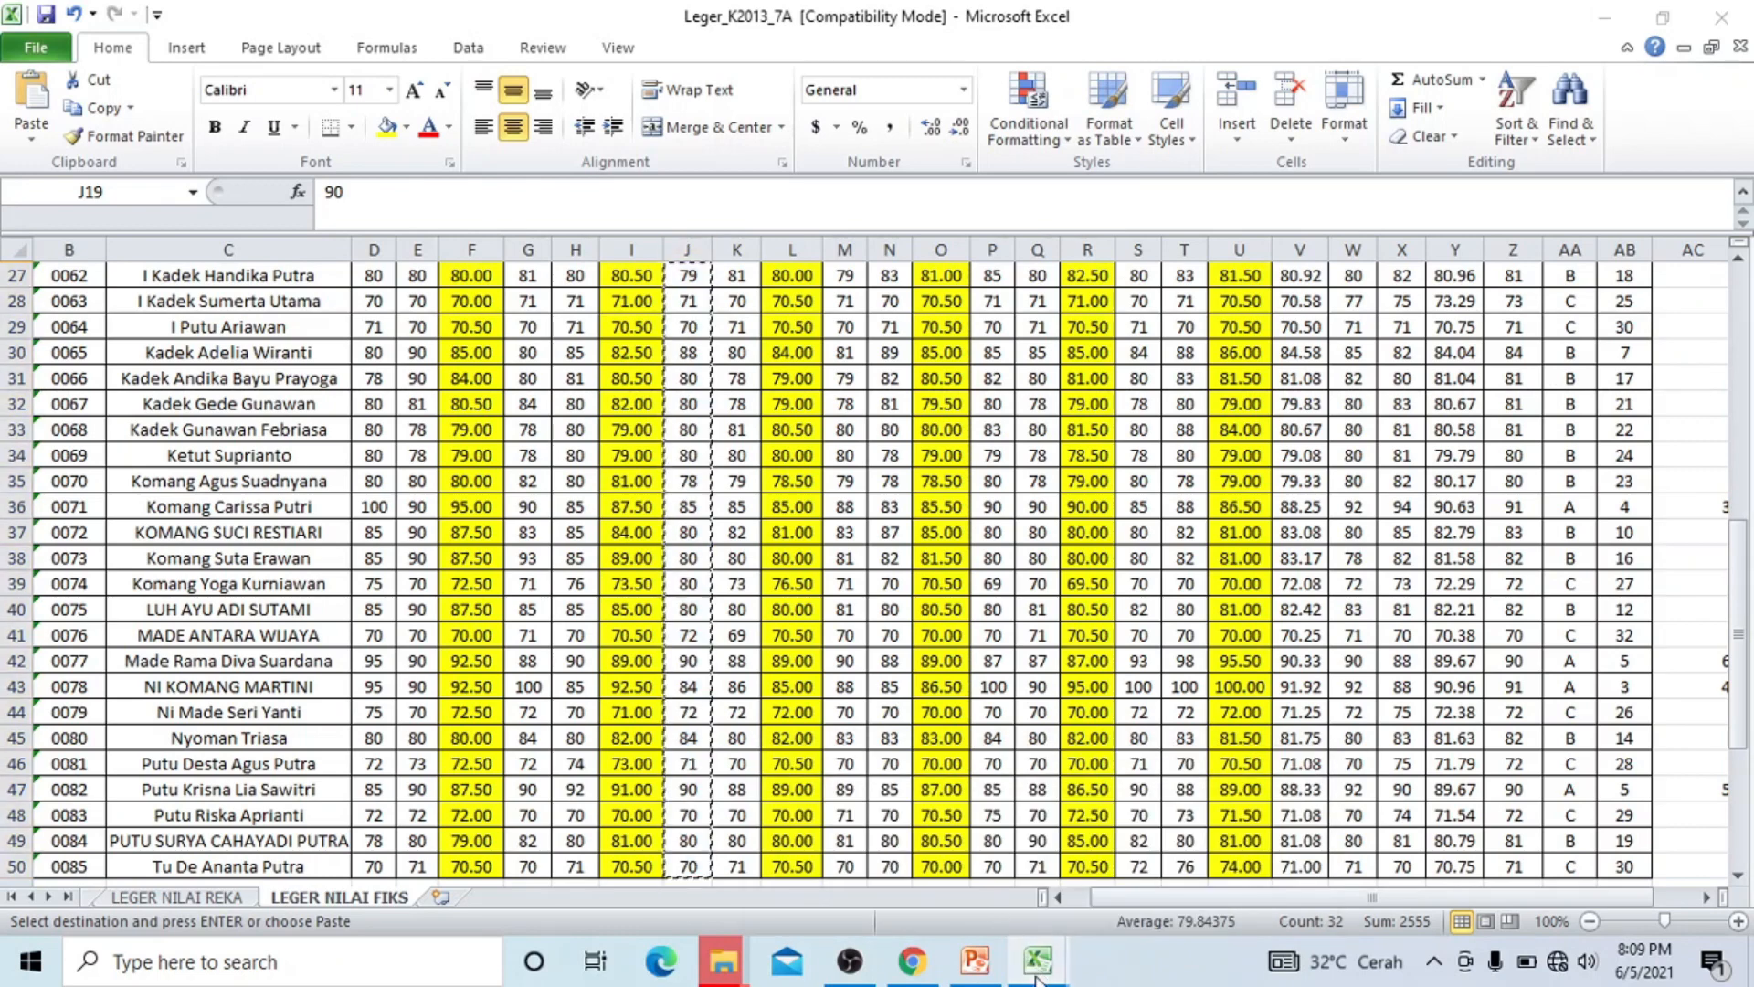
pyautogui.click(1187, 713)
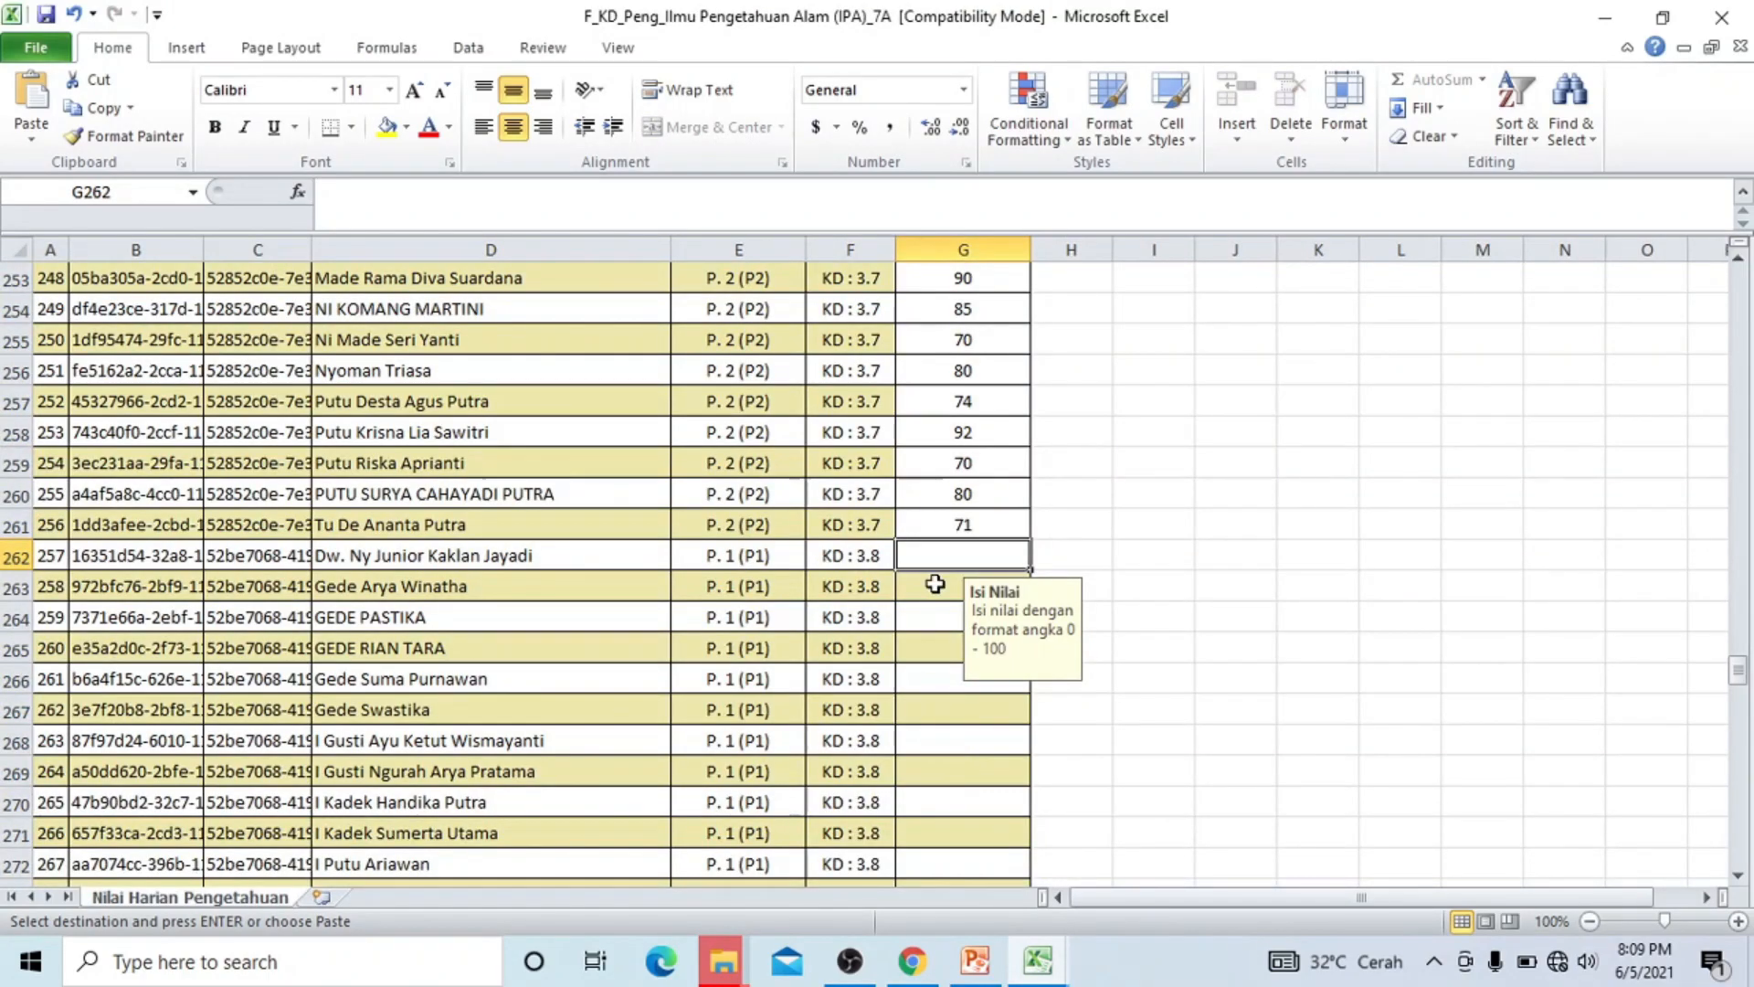
pyautogui.hotkey('ctrl', 'v')
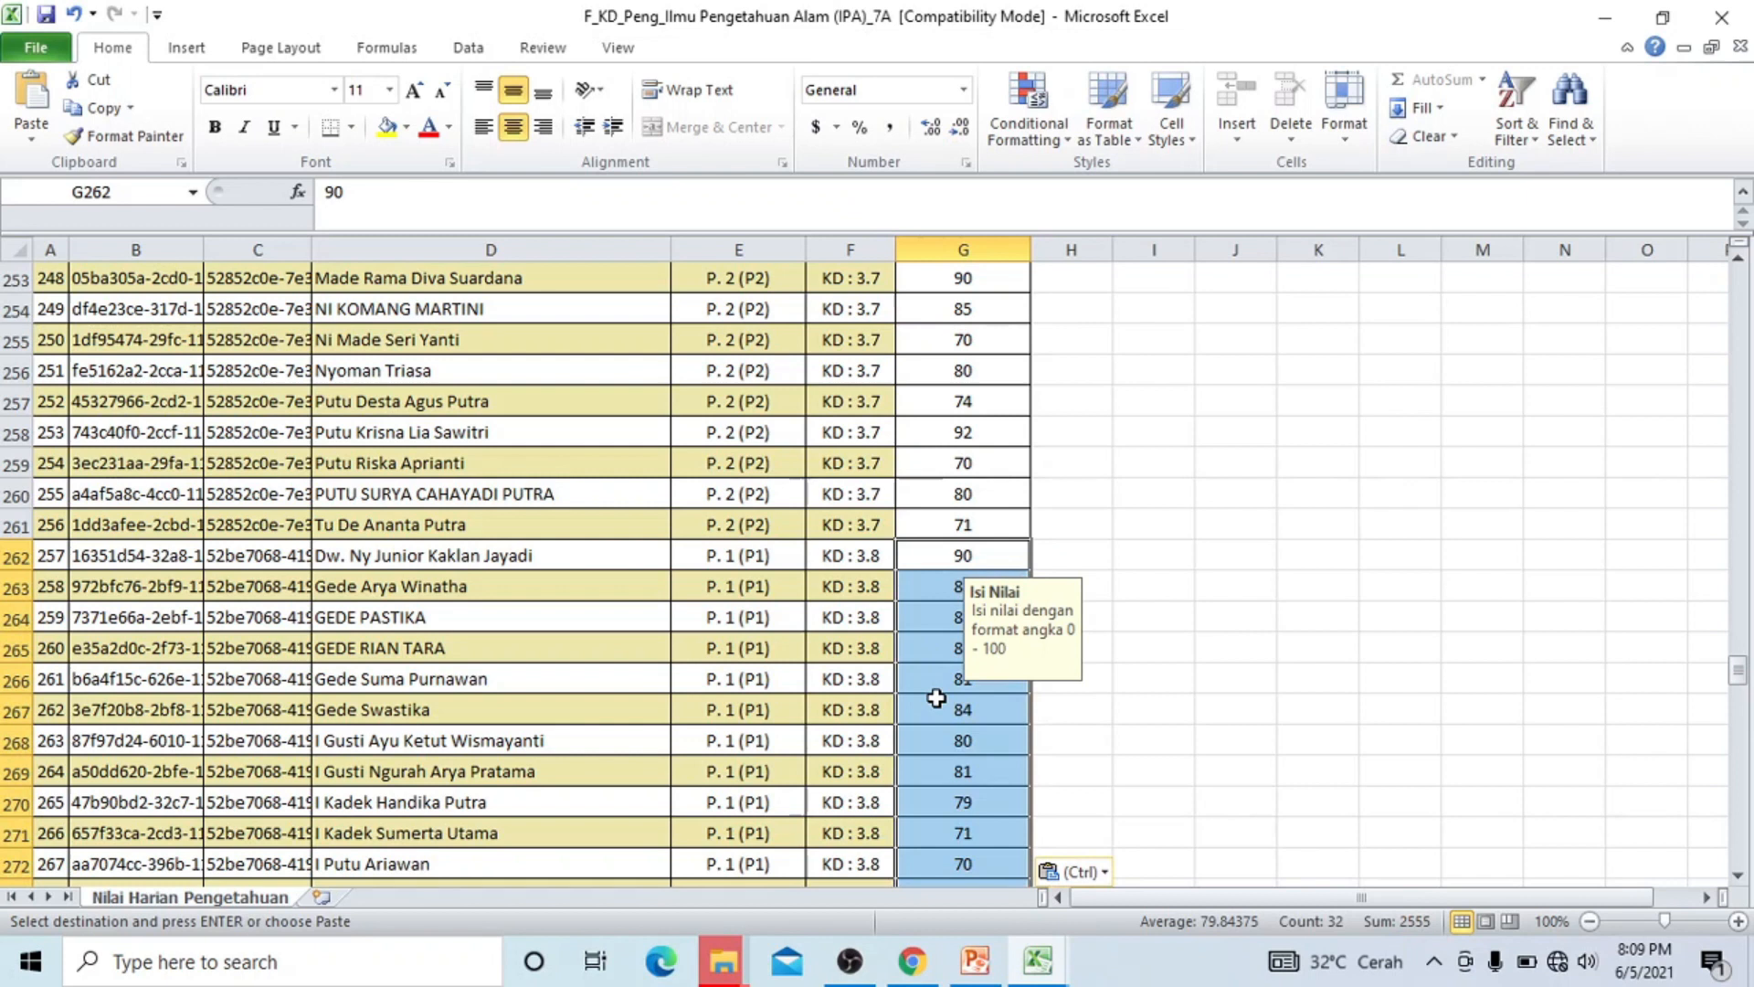
# Select G294, the first KD 3.8 P. 2 score cell, and copy the KD 3.8 P scores in K19:K50 from Leger_K2013_7A.
pyautogui.scroll(-10, 937, 698)
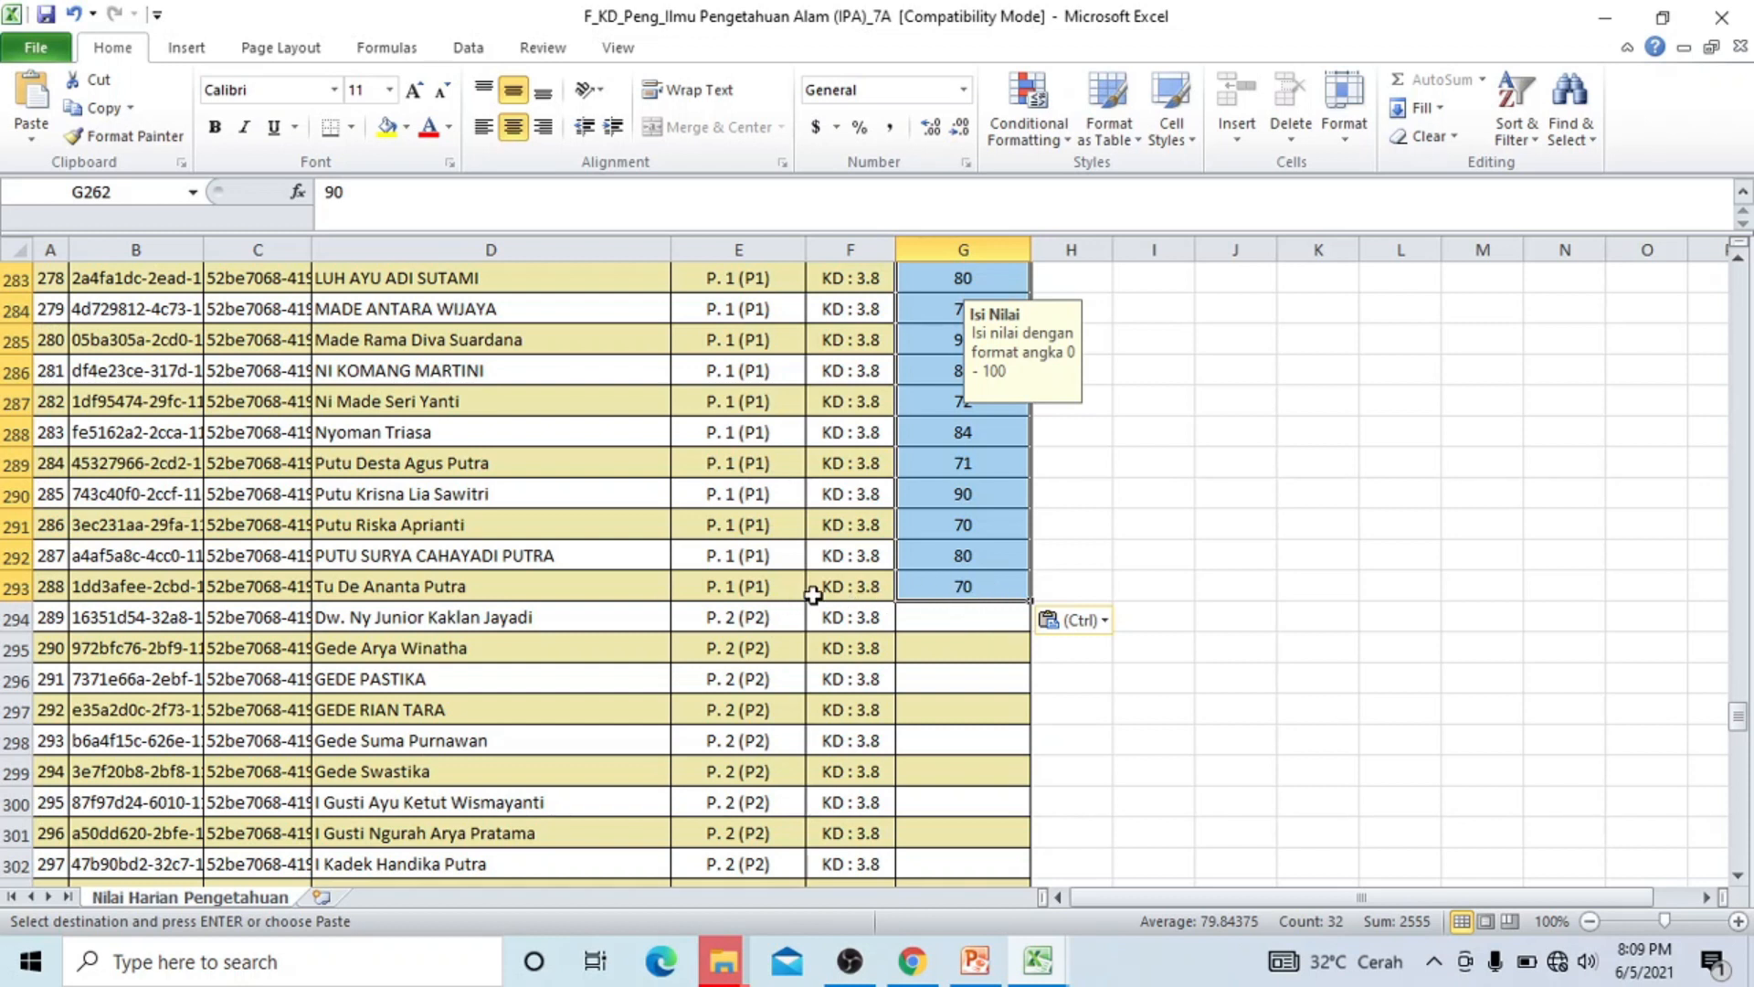
pyautogui.click(945, 615)
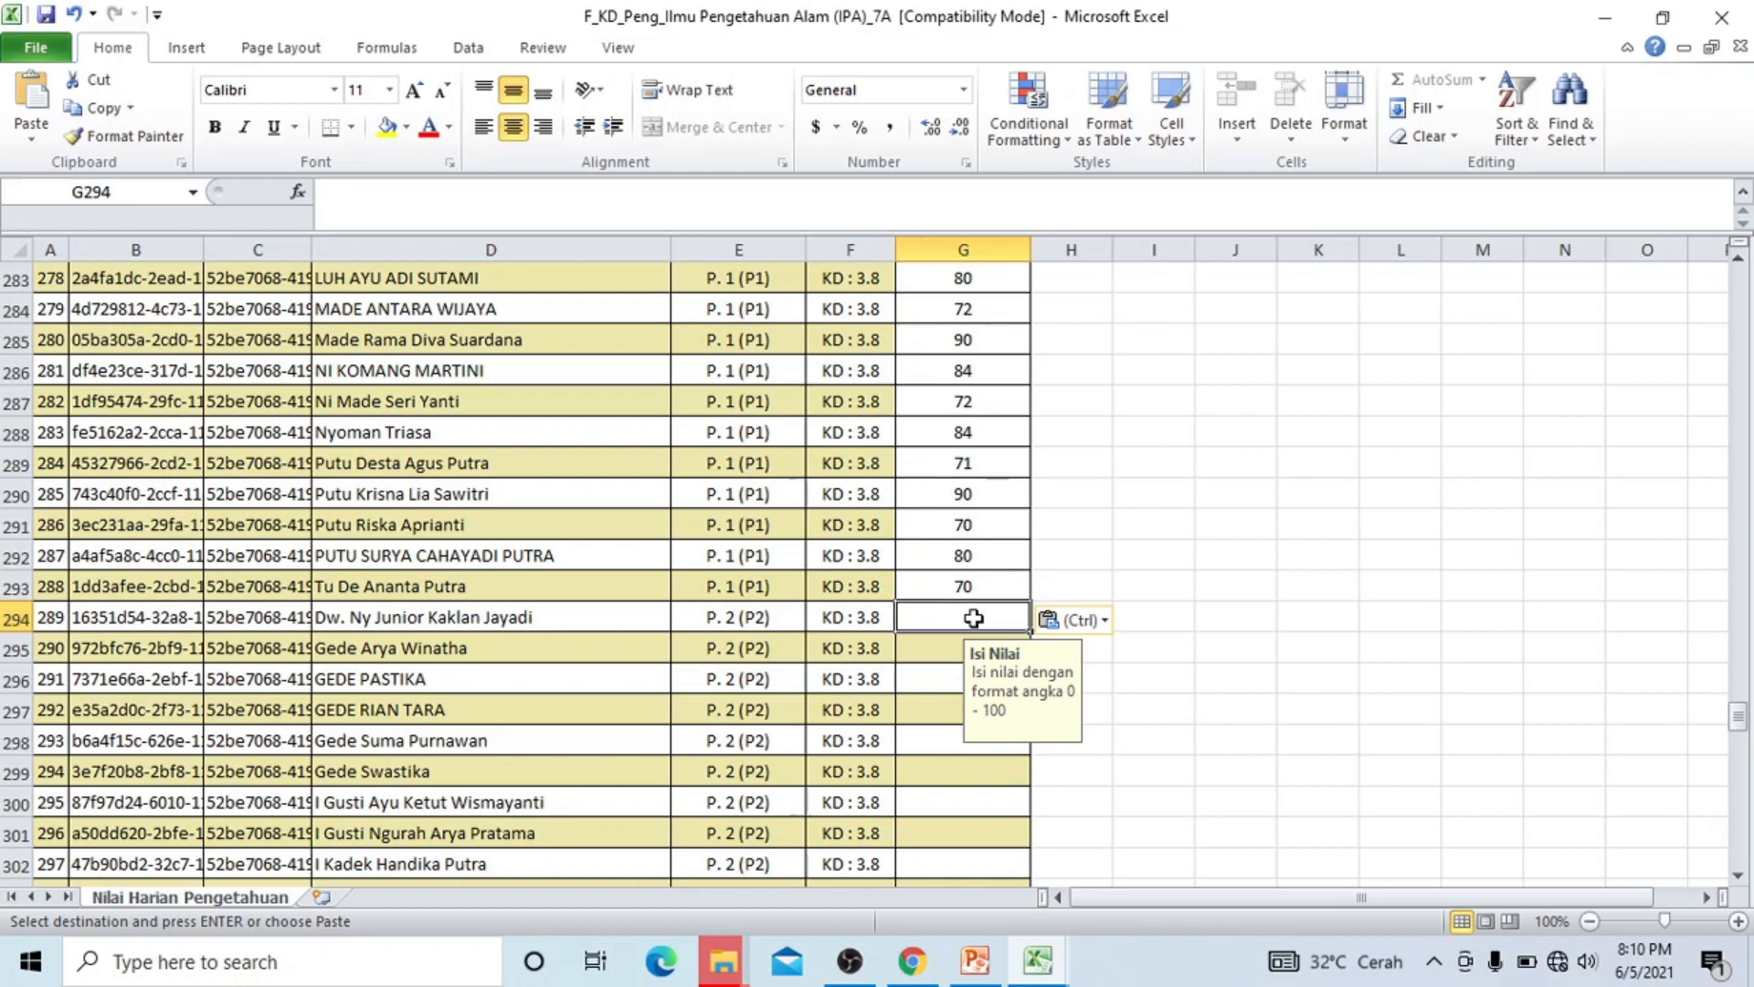
pyautogui.moveTo(1038, 959)
pyautogui.click(943, 854)
pyautogui.scroll(6, 943, 853)
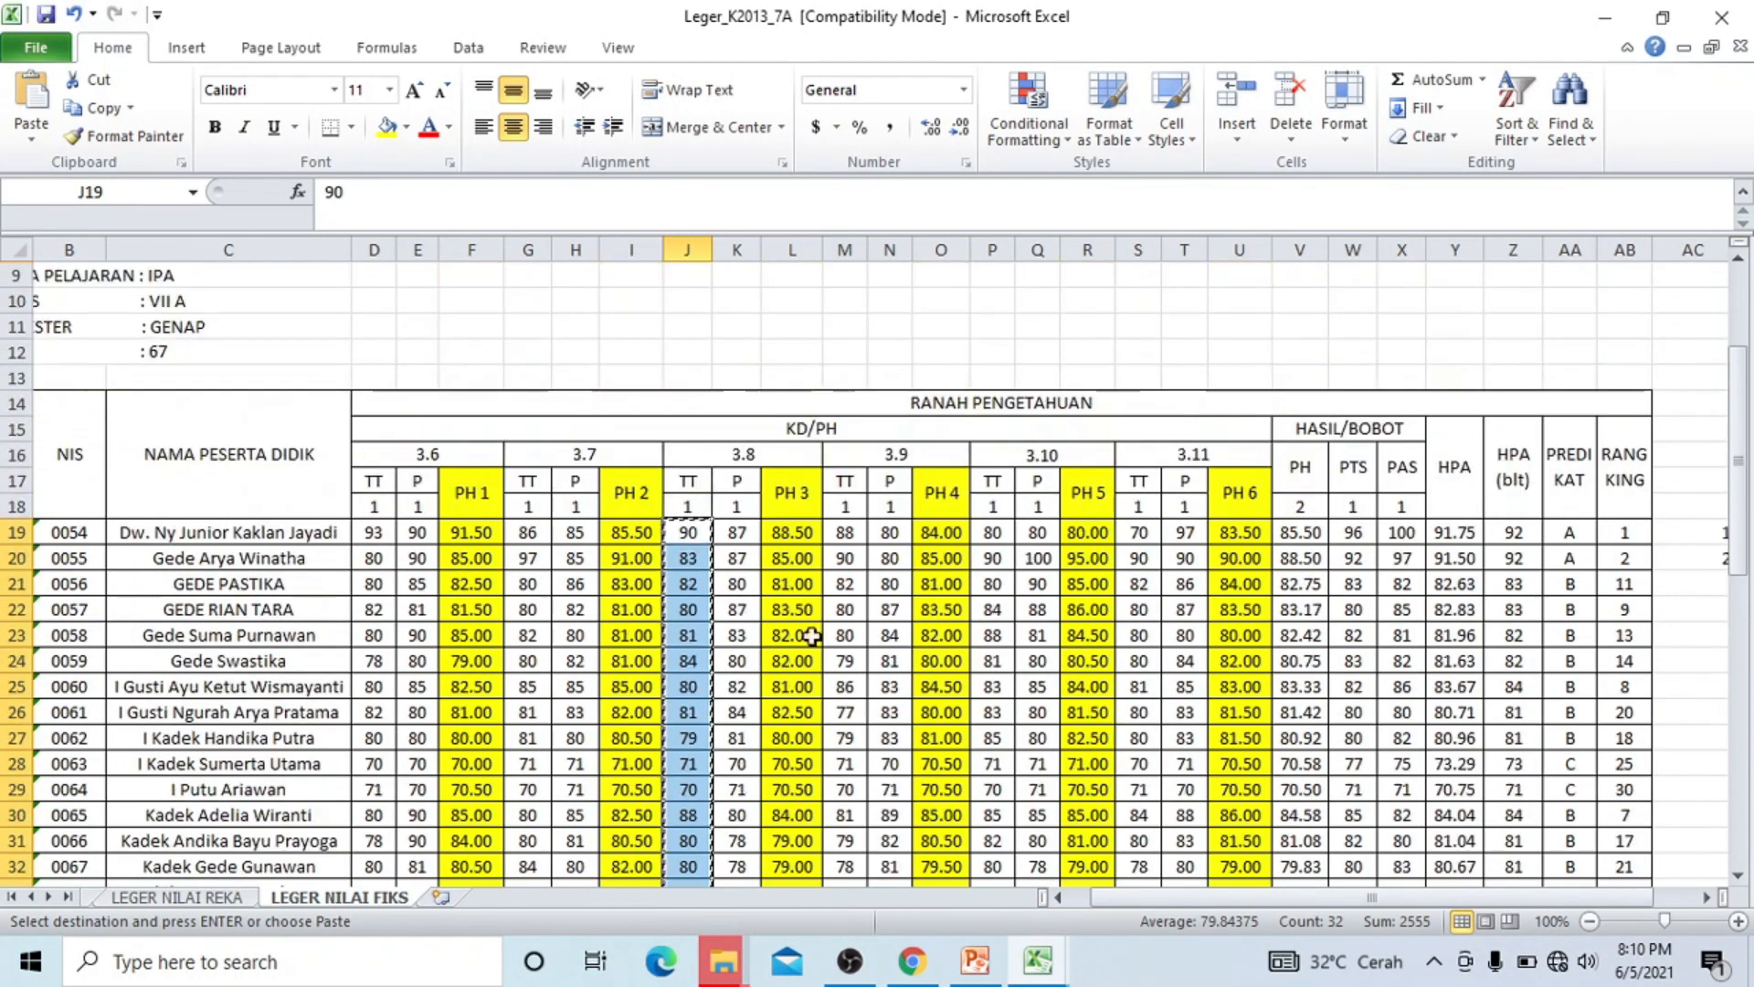
pyautogui.moveTo(737, 531); pyautogui.dragTo(758, 876)
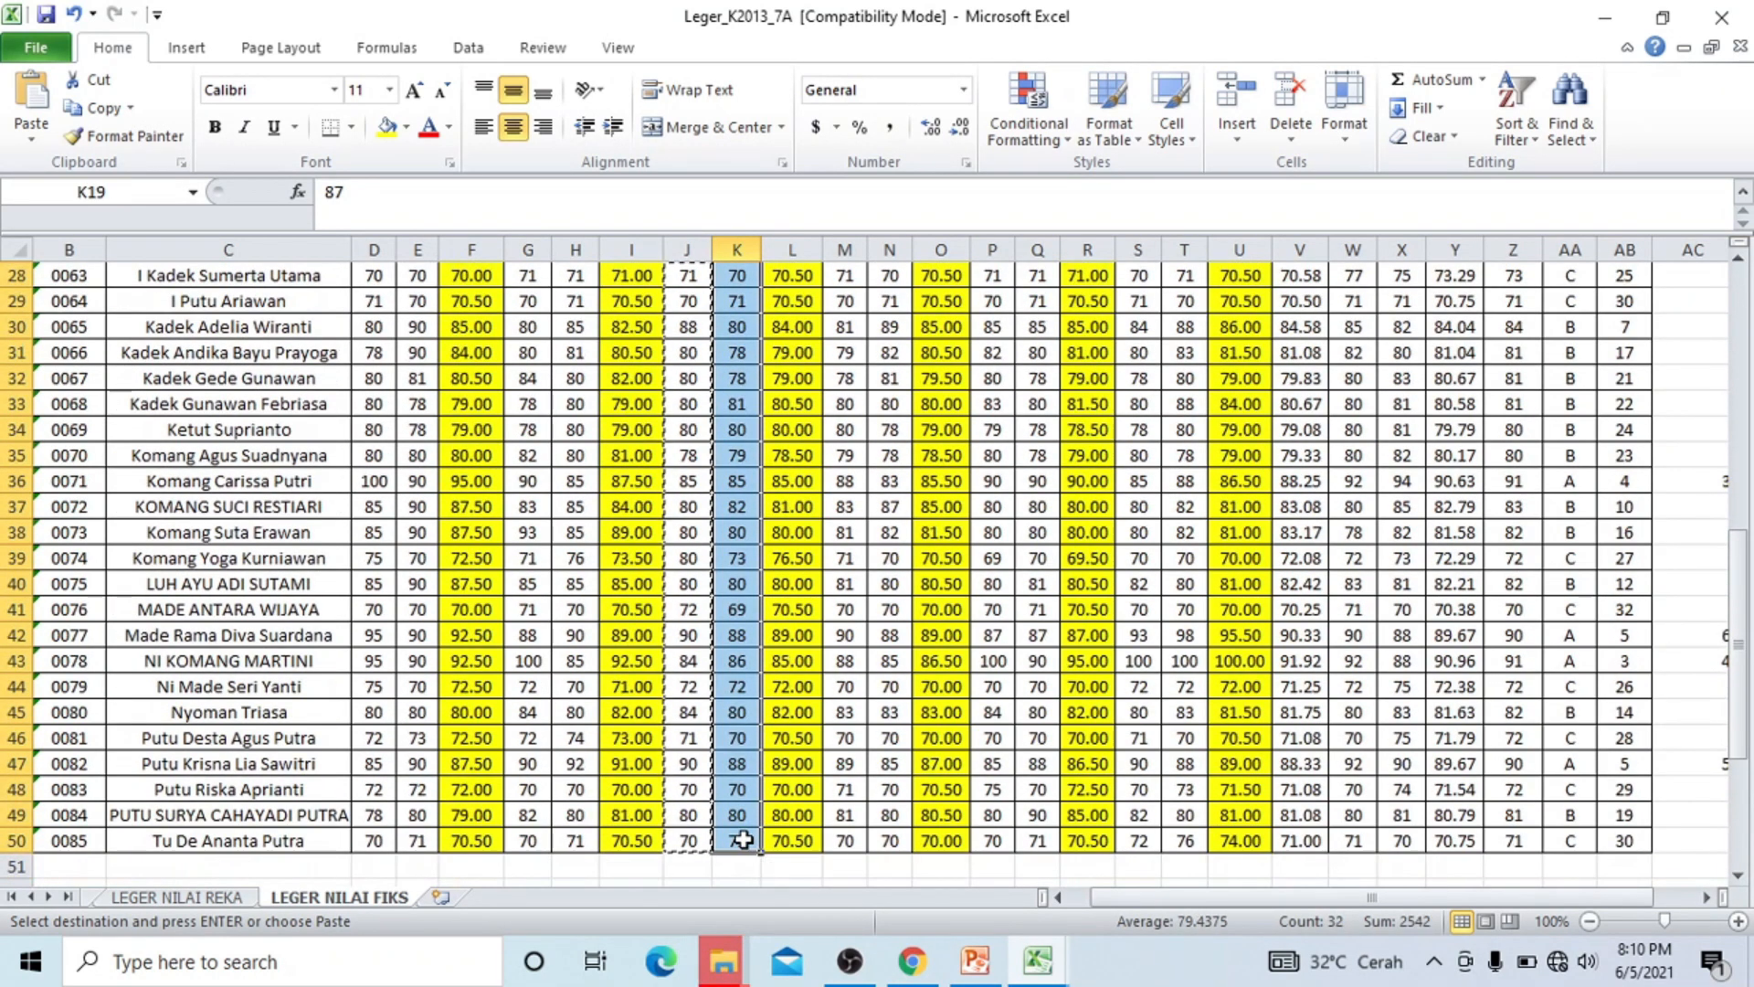
pyautogui.hotkey('ctrl', 'c')
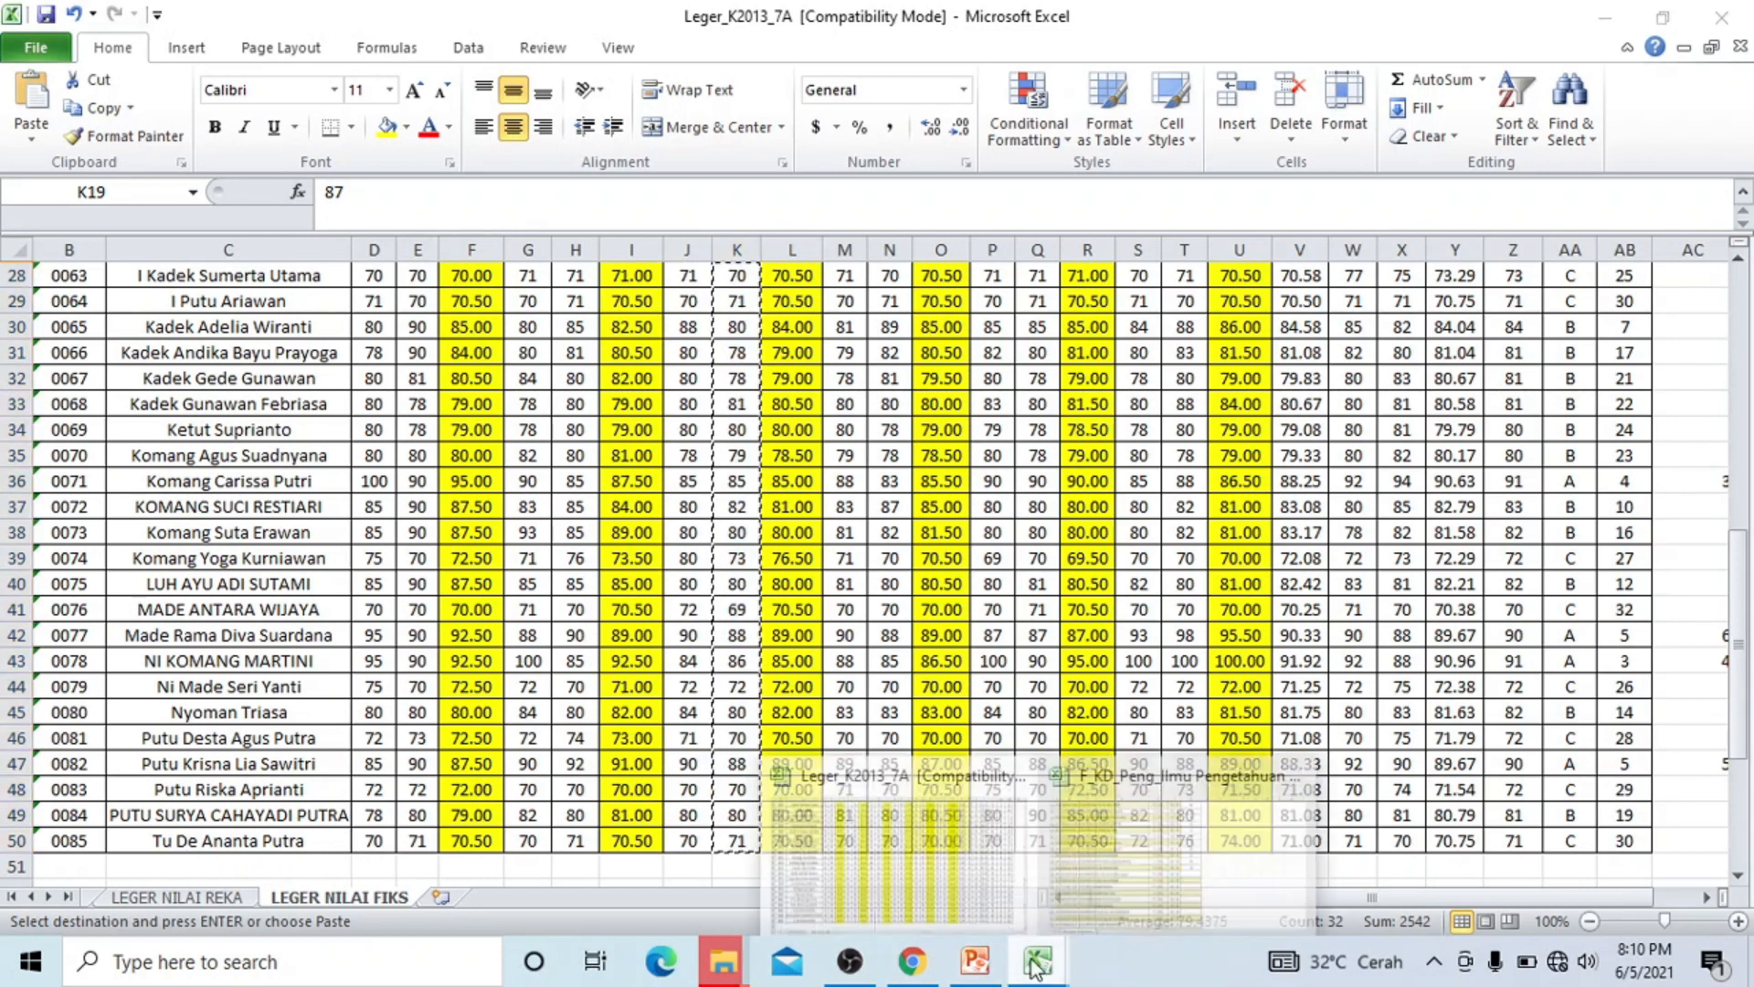
# Paste the KD 3.8 P scores into the F_KD_Peng 7A format from G294.
pyautogui.moveTo(1038, 960)
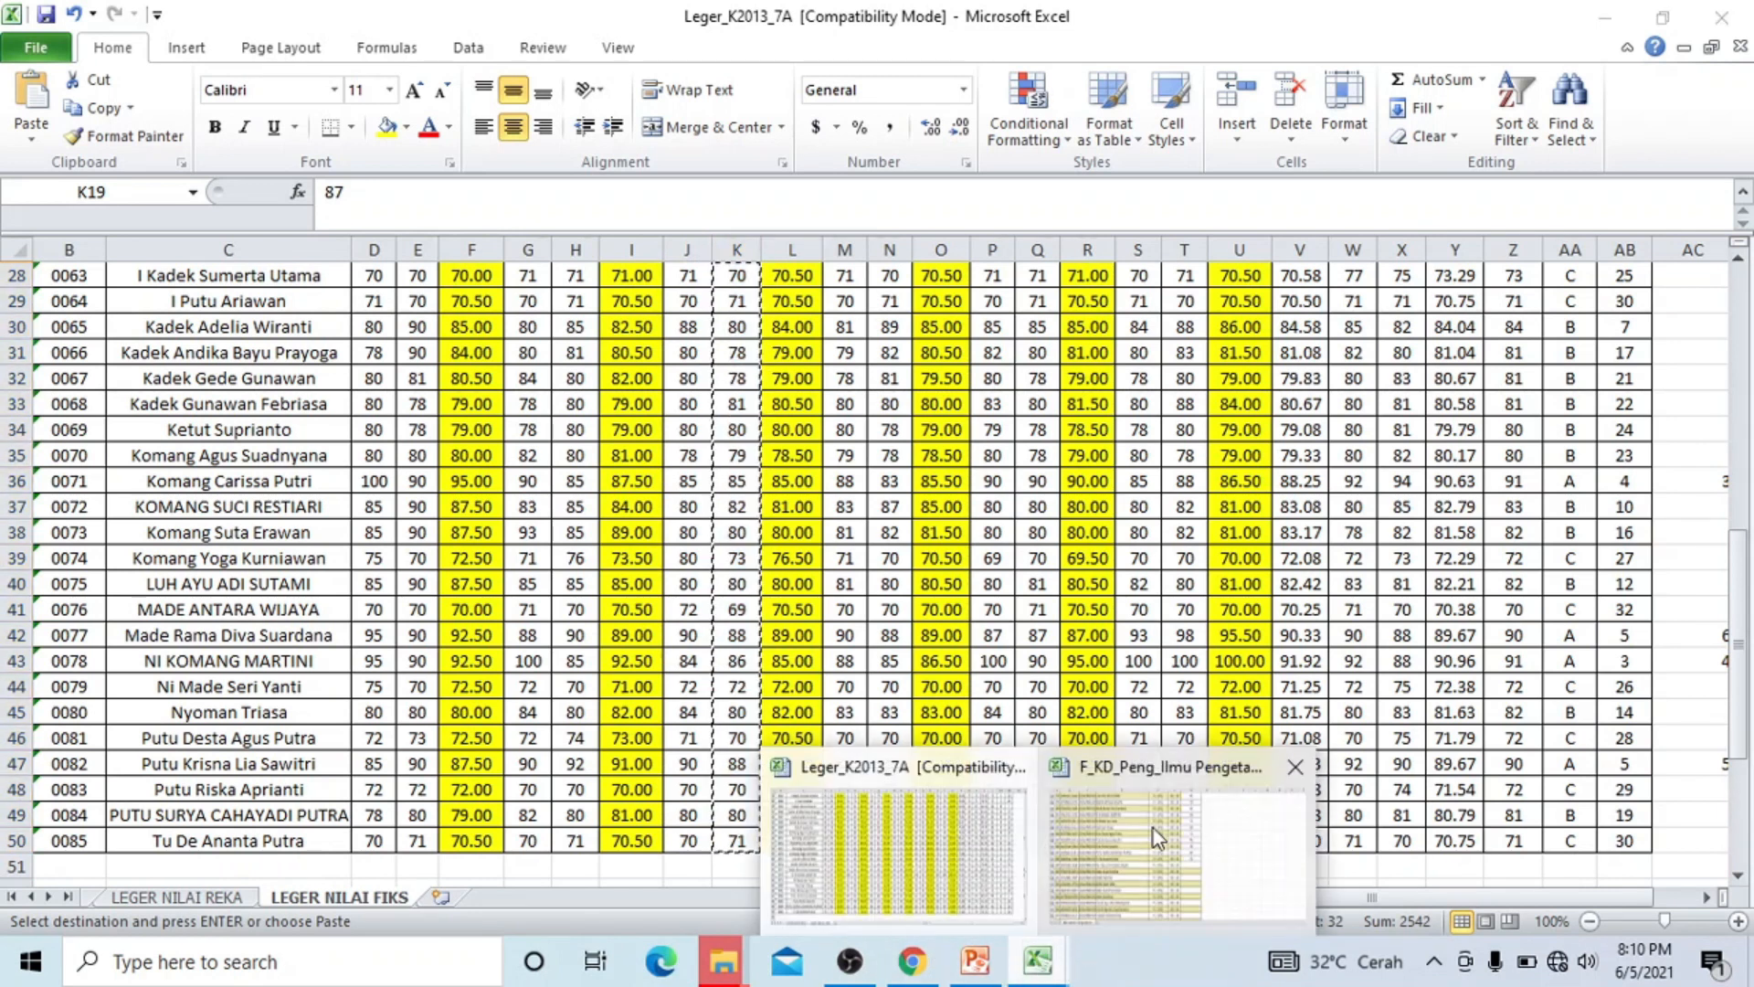
pyautogui.click(1153, 830)
pyautogui.scroll(-2, 941, 734)
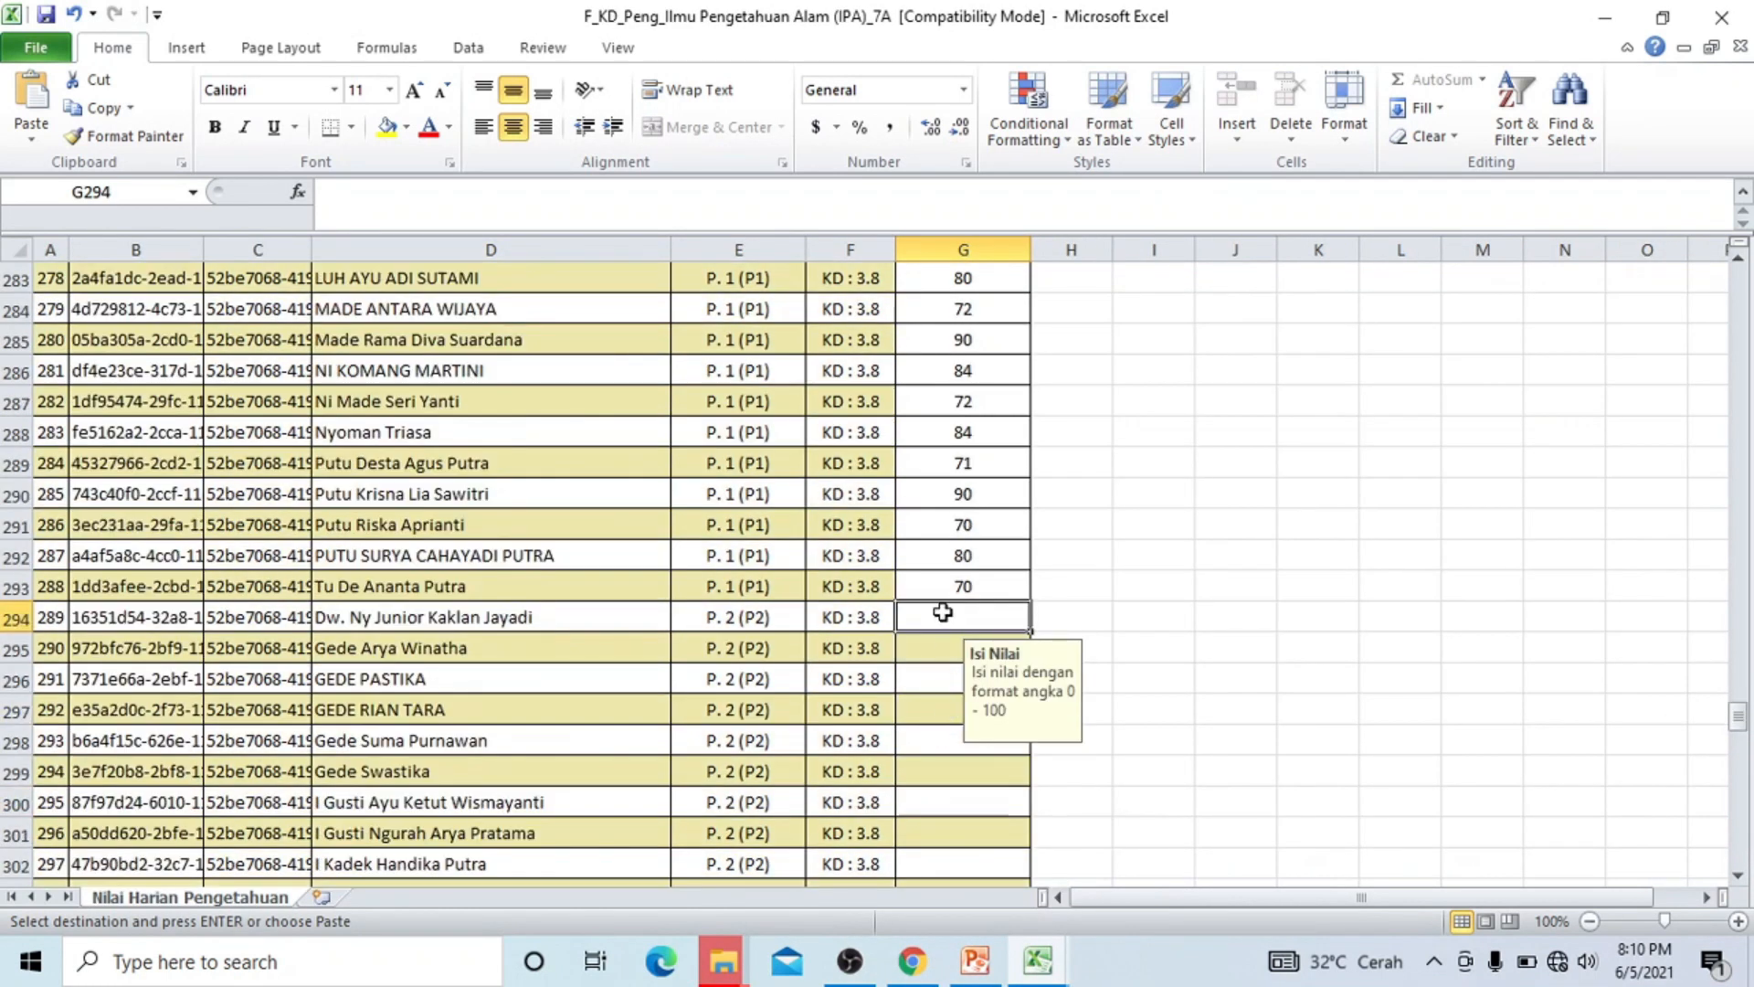
pyautogui.hotkey('ctrl', 'v')
# Select G326, the first KD 3.9 P. 1 score cell, and copy the KD 3.9 TT scores in M19:M50 from Leger_K2013_7A.
pyautogui.scroll(-11, 931, 782)
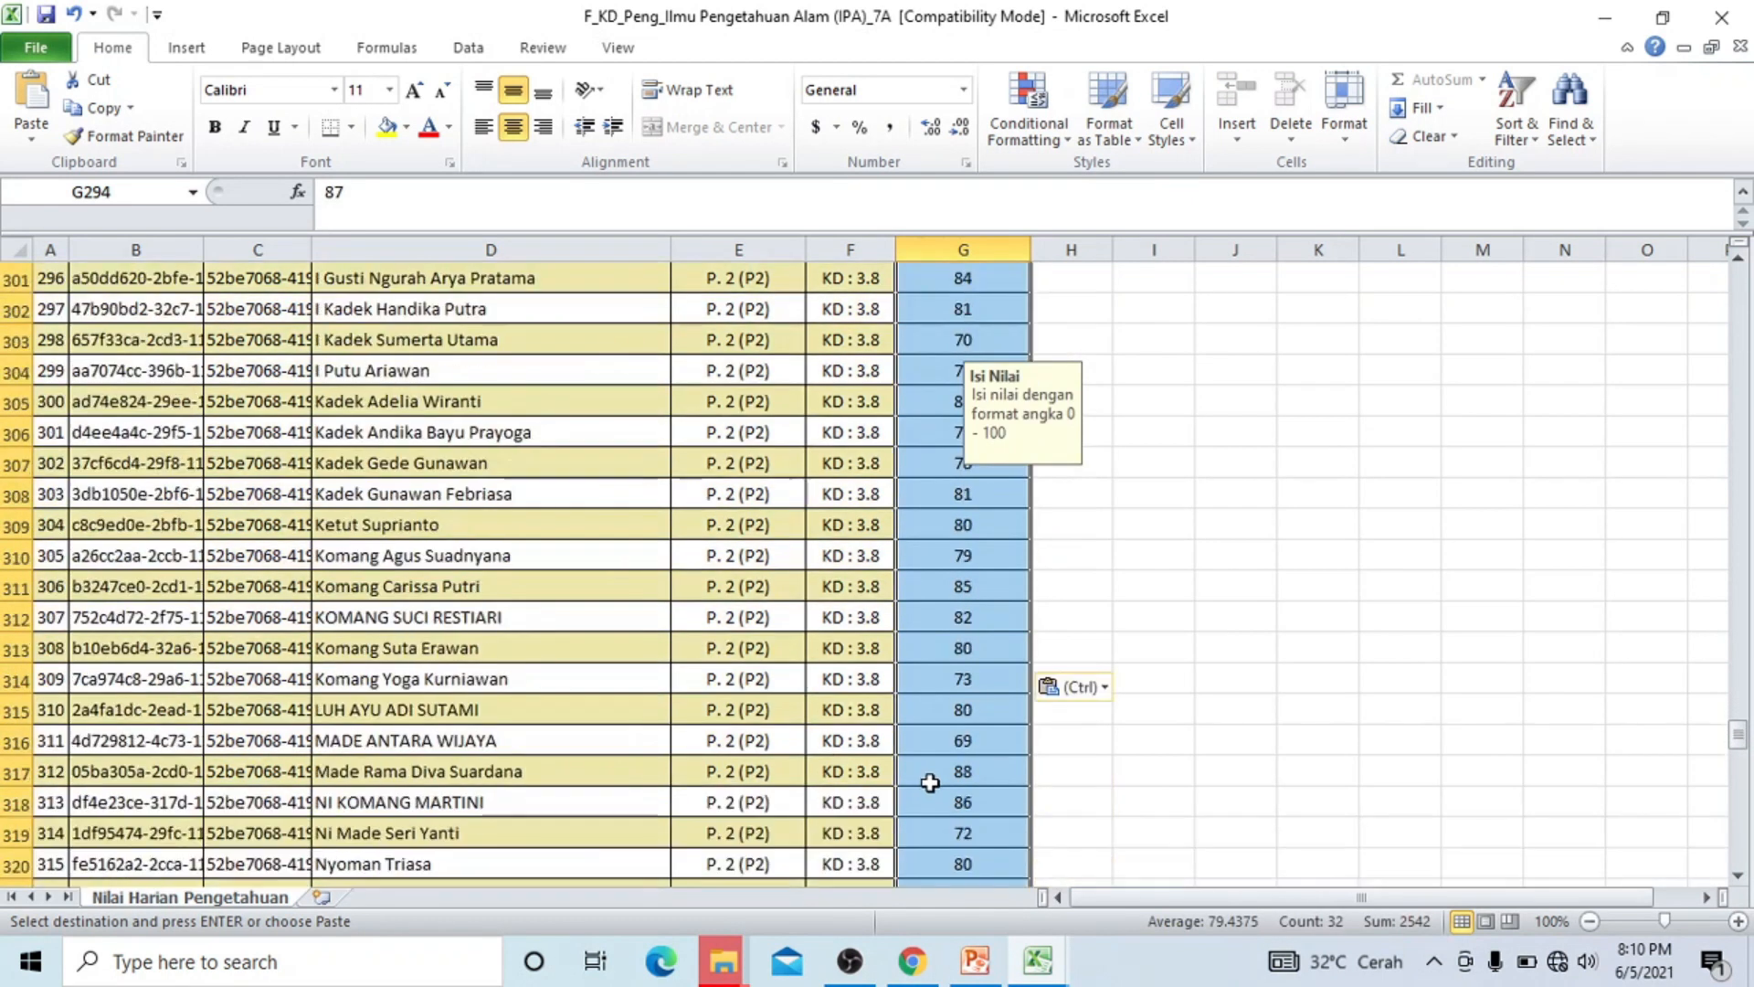
pyautogui.scroll(-3, 930, 782)
pyautogui.scroll(1, 930, 782)
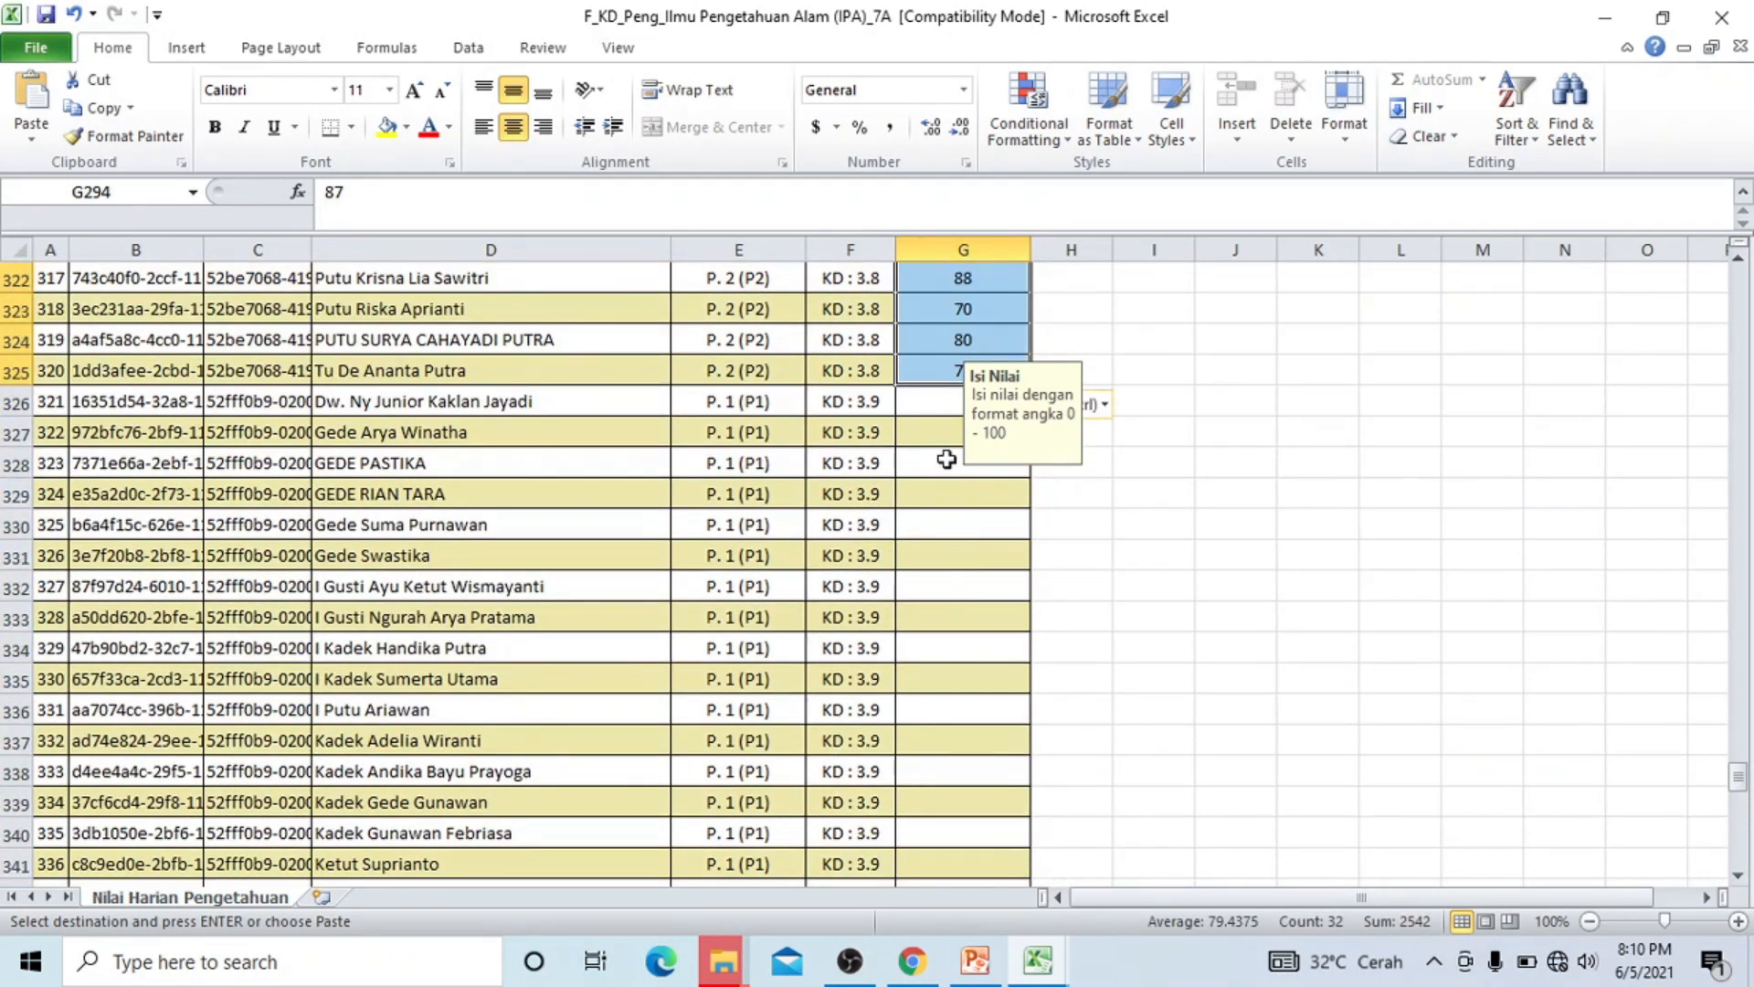
pyautogui.click(919, 396)
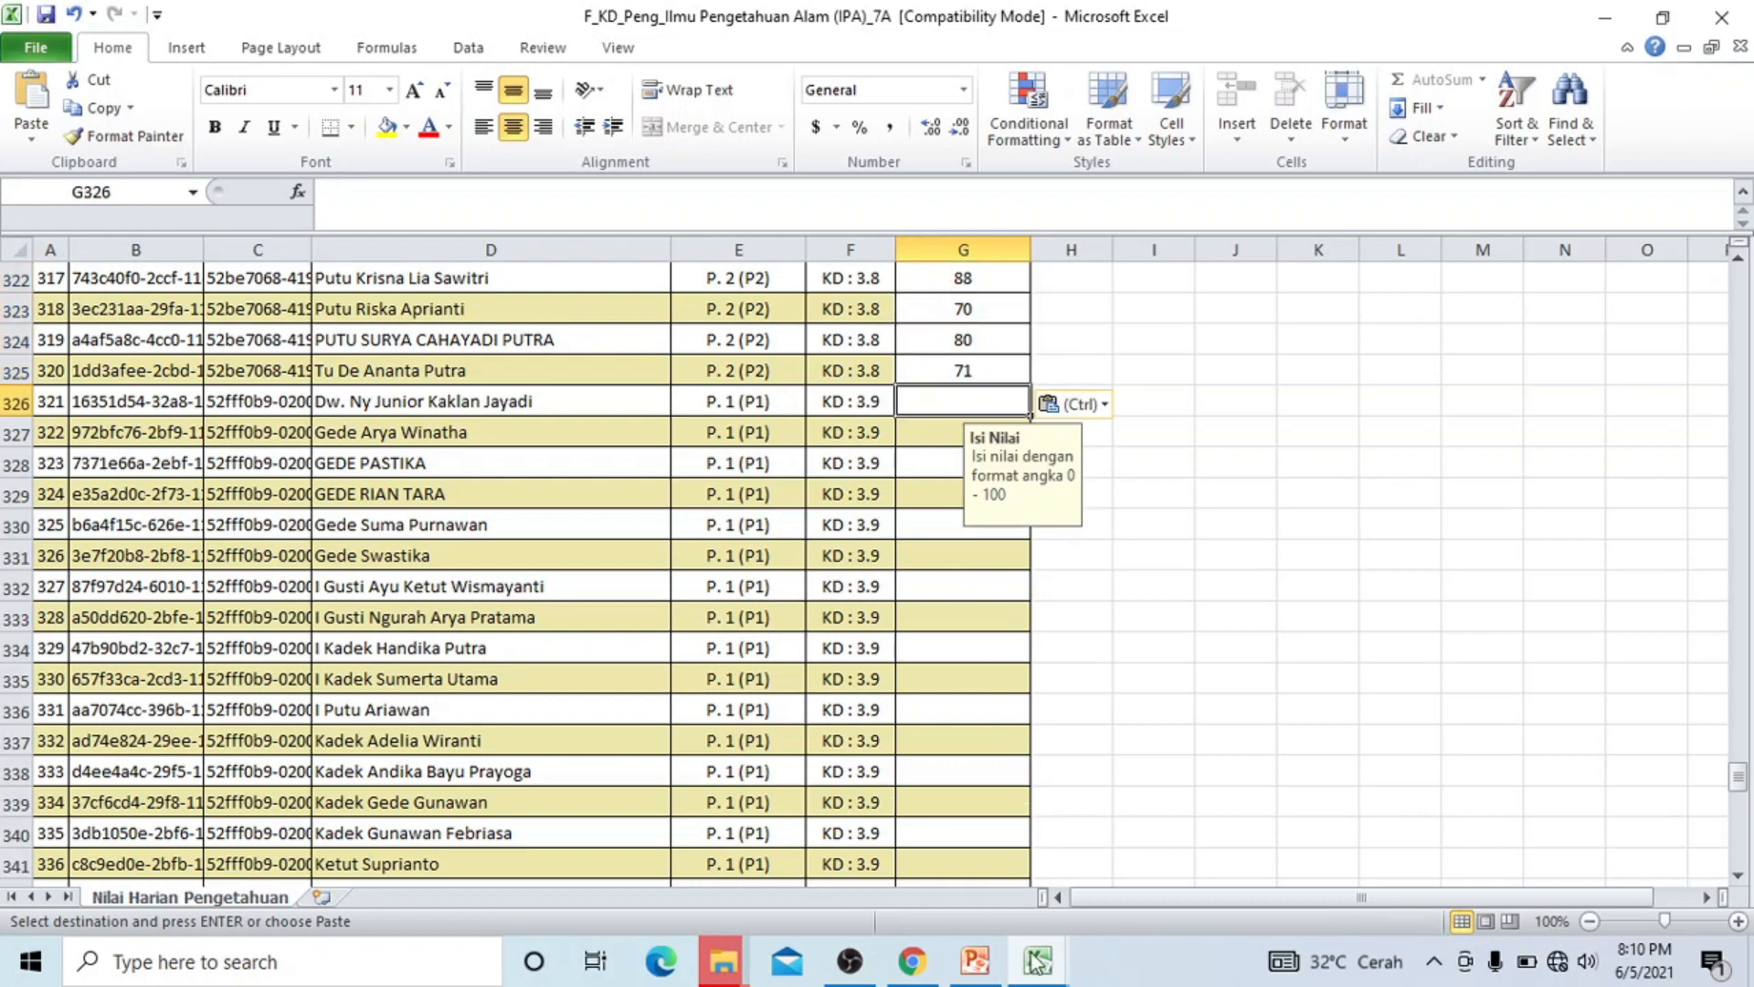
pyautogui.moveTo(1039, 964)
pyautogui.click(968, 851)
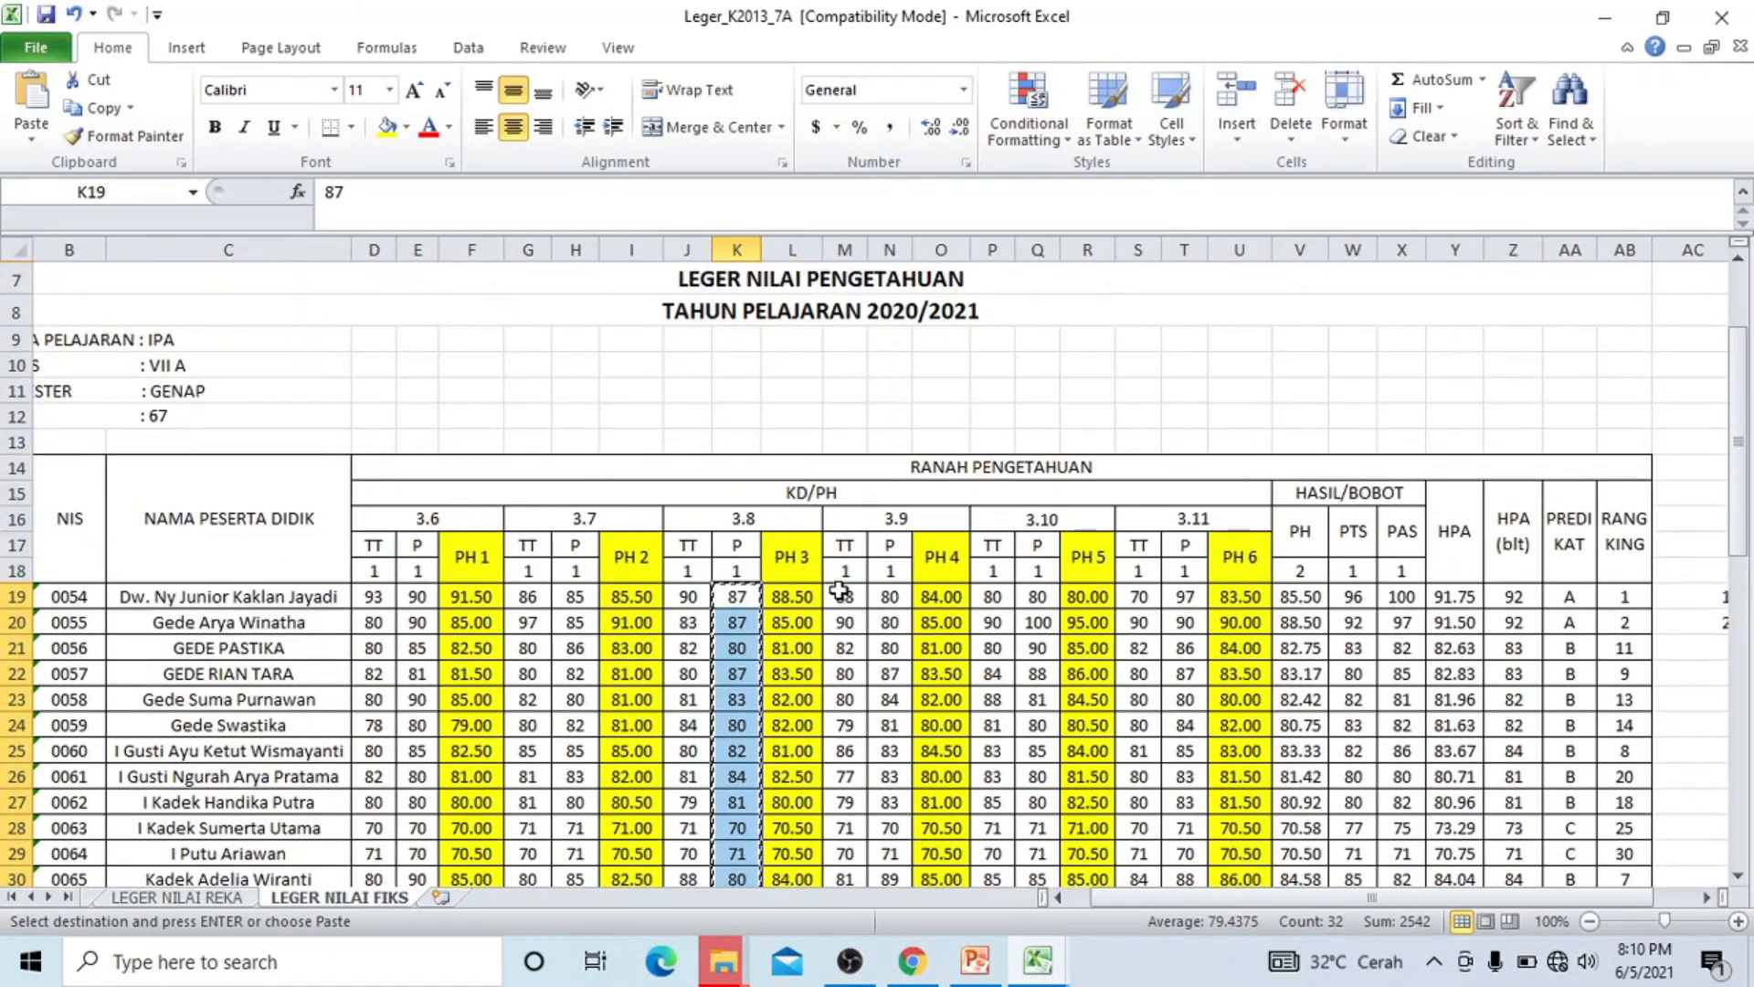
pyautogui.moveTo(845, 627); pyautogui.dragTo(845, 837)
pyautogui.hotkey('ctrl', 'c')
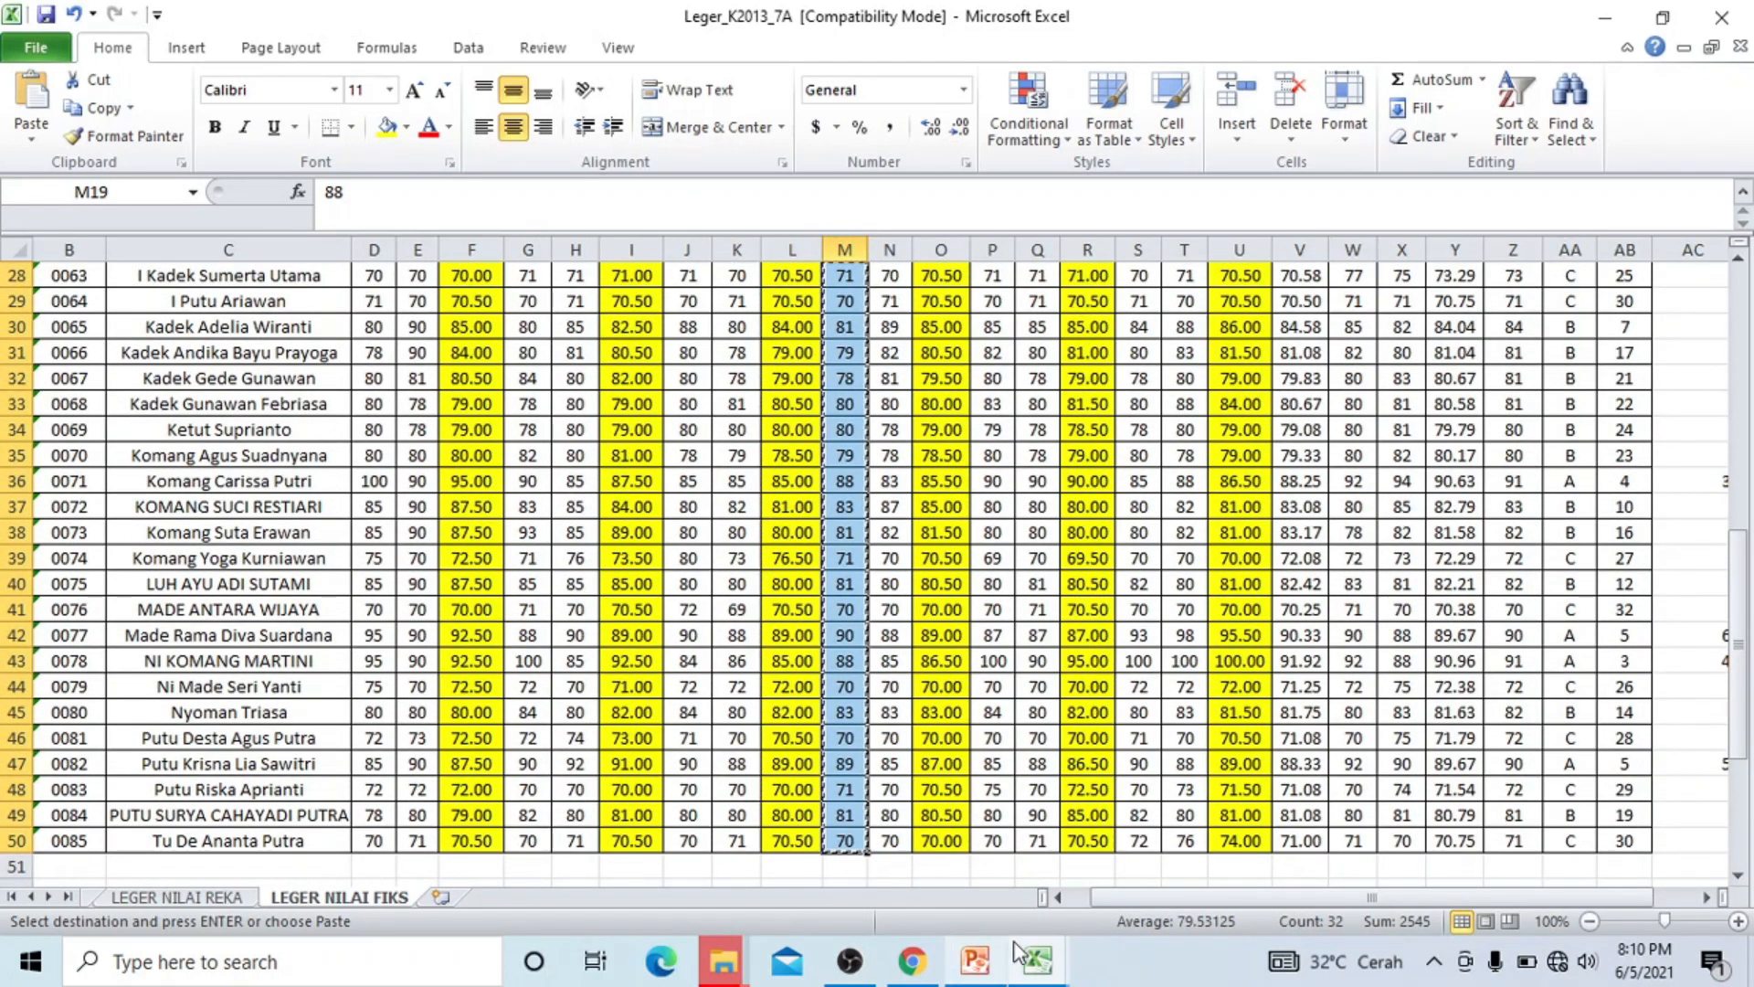
# Paste the KD 3.9 TT scores into the F_KD_Peng 7A format from G326.
pyautogui.click(1039, 965)
pyautogui.click(1109, 858)
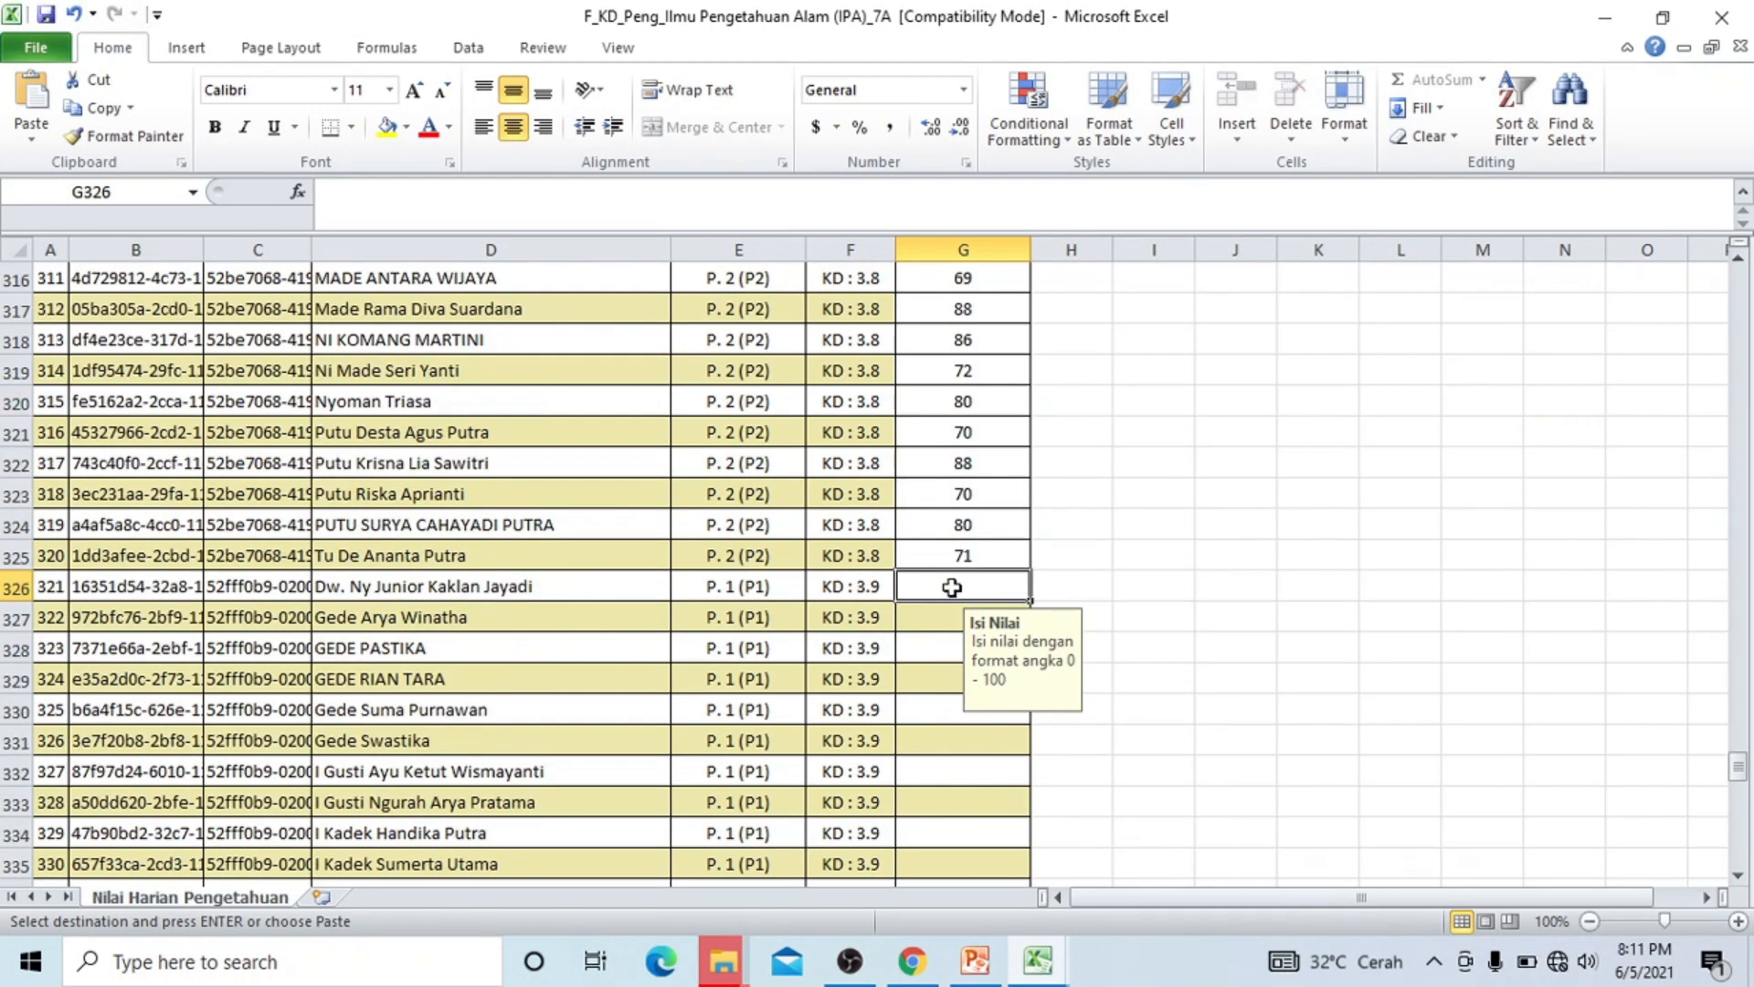
pyautogui.hotkey('ctrl', 'v')
# Select G358, the first KD 3.9 P. 2 score cell, and copy the KD 3.9 P scores in N19:N50 from Leger_K2013_7A.
pyautogui.scroll(-11, 937, 800)
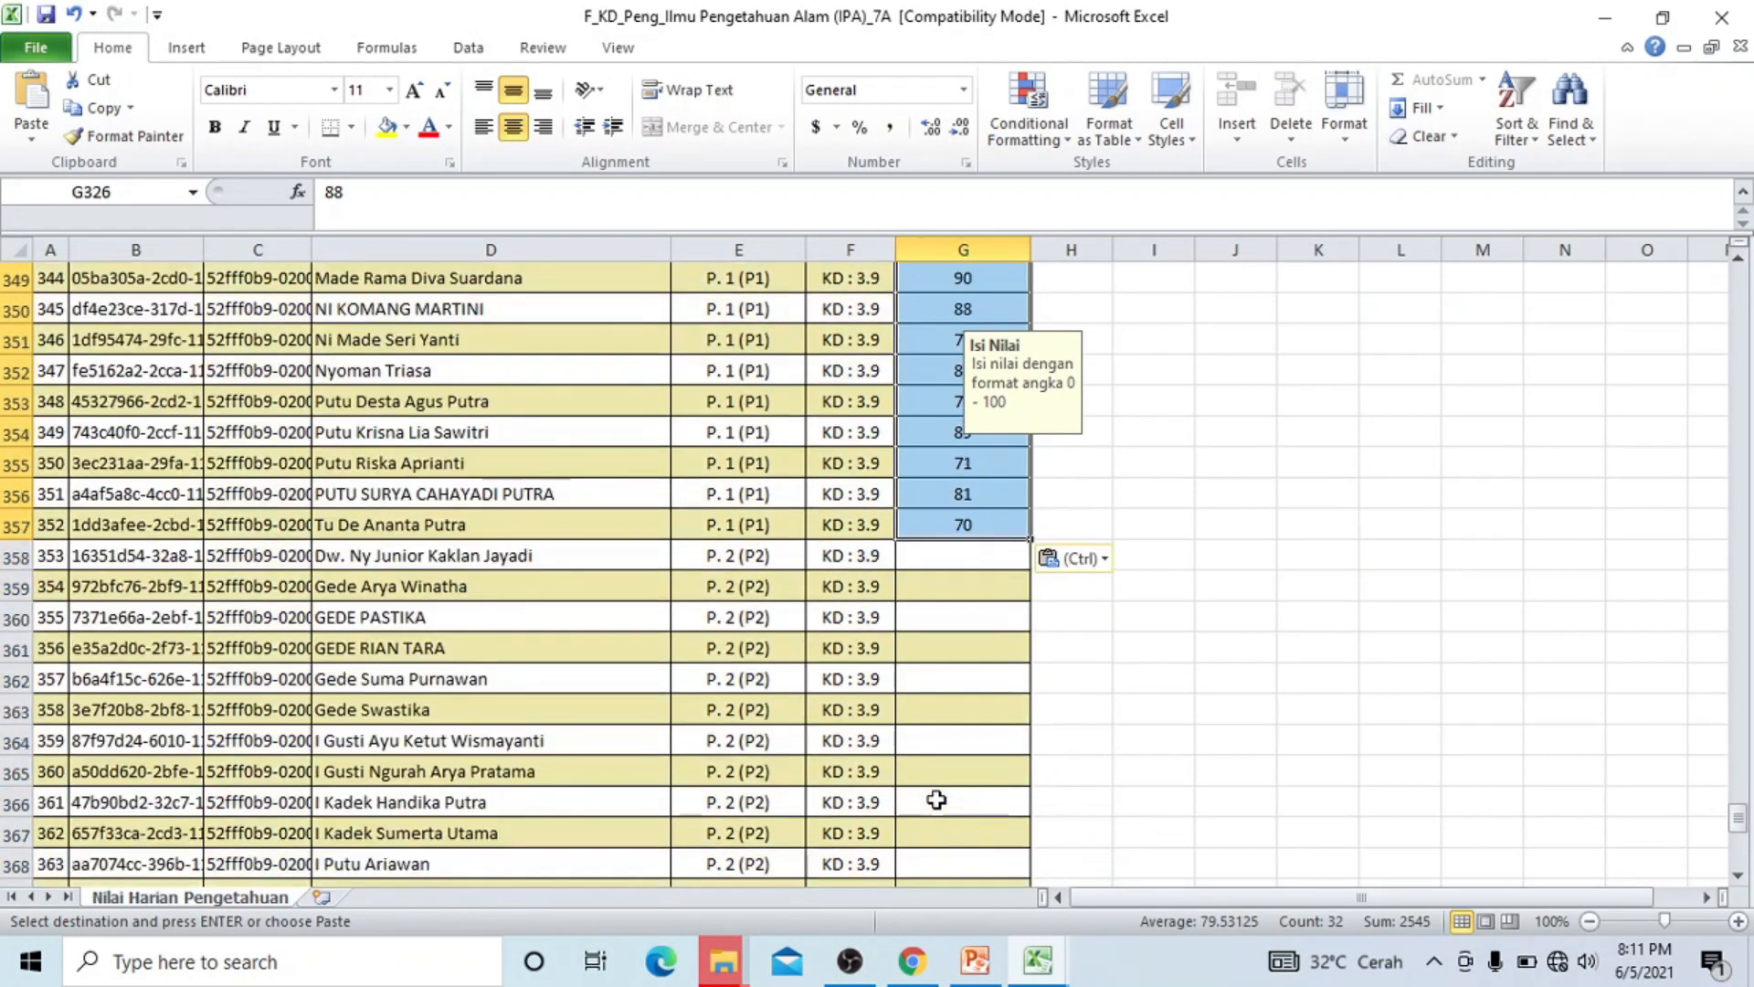
pyautogui.click(965, 556)
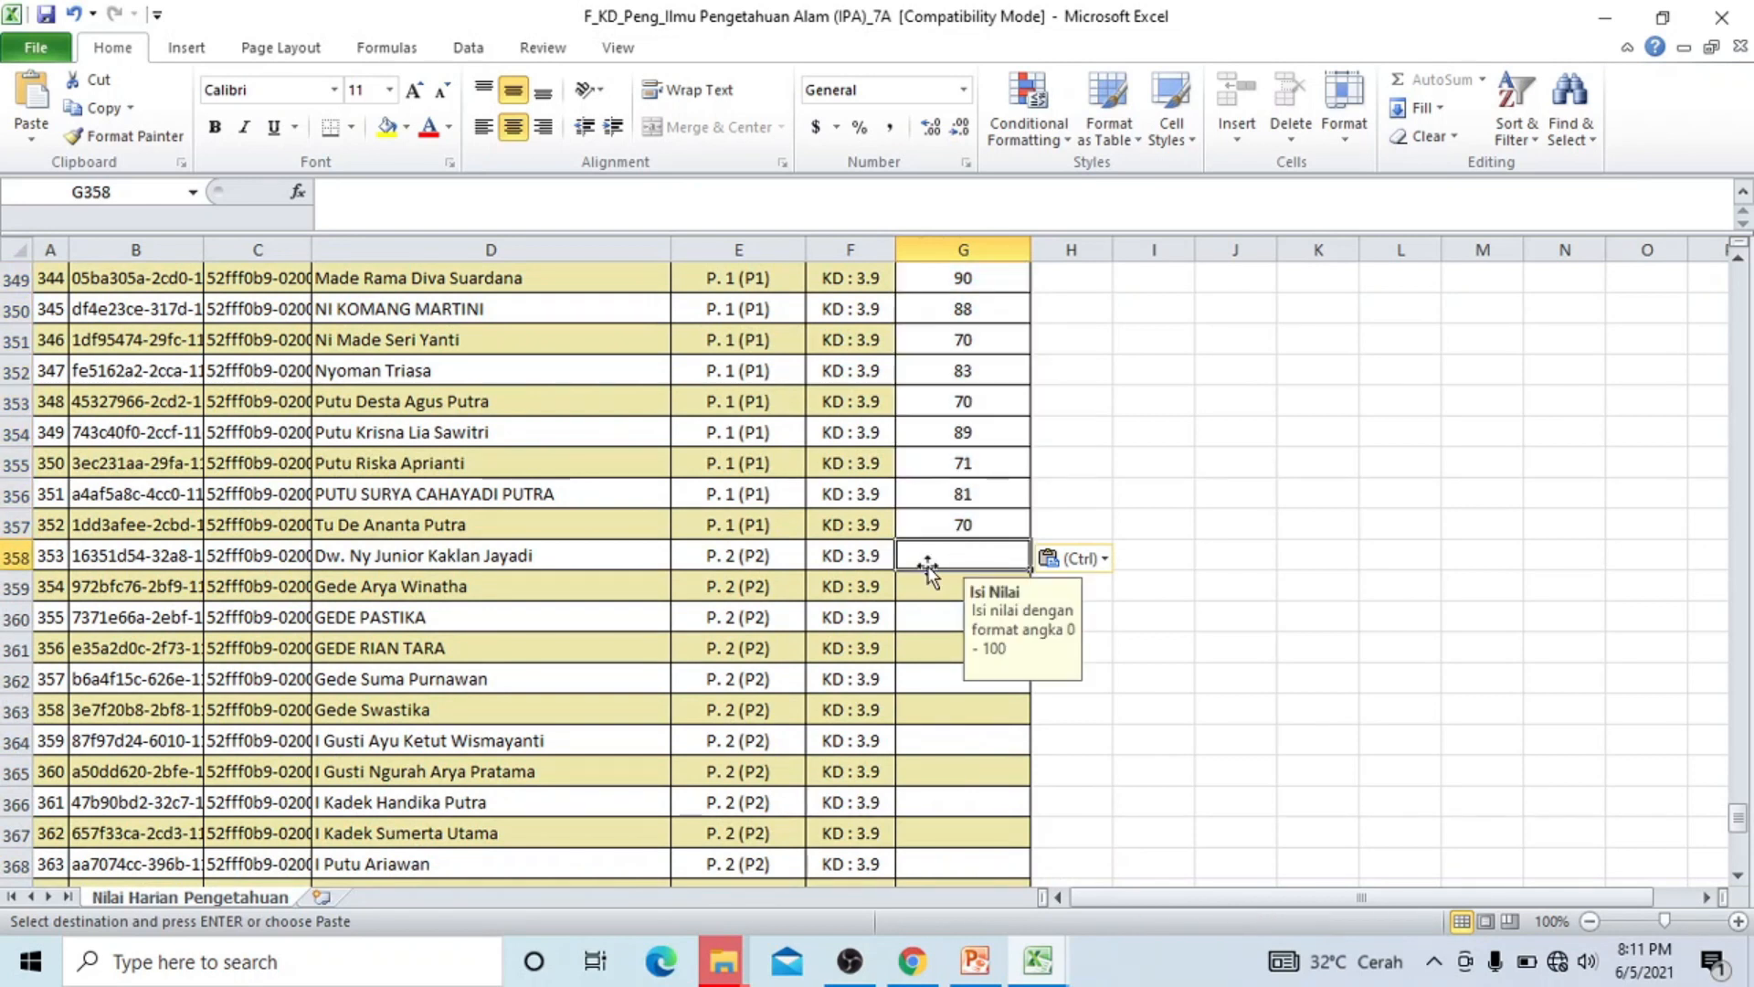
pyautogui.moveTo(1038, 973)
pyautogui.click(971, 920)
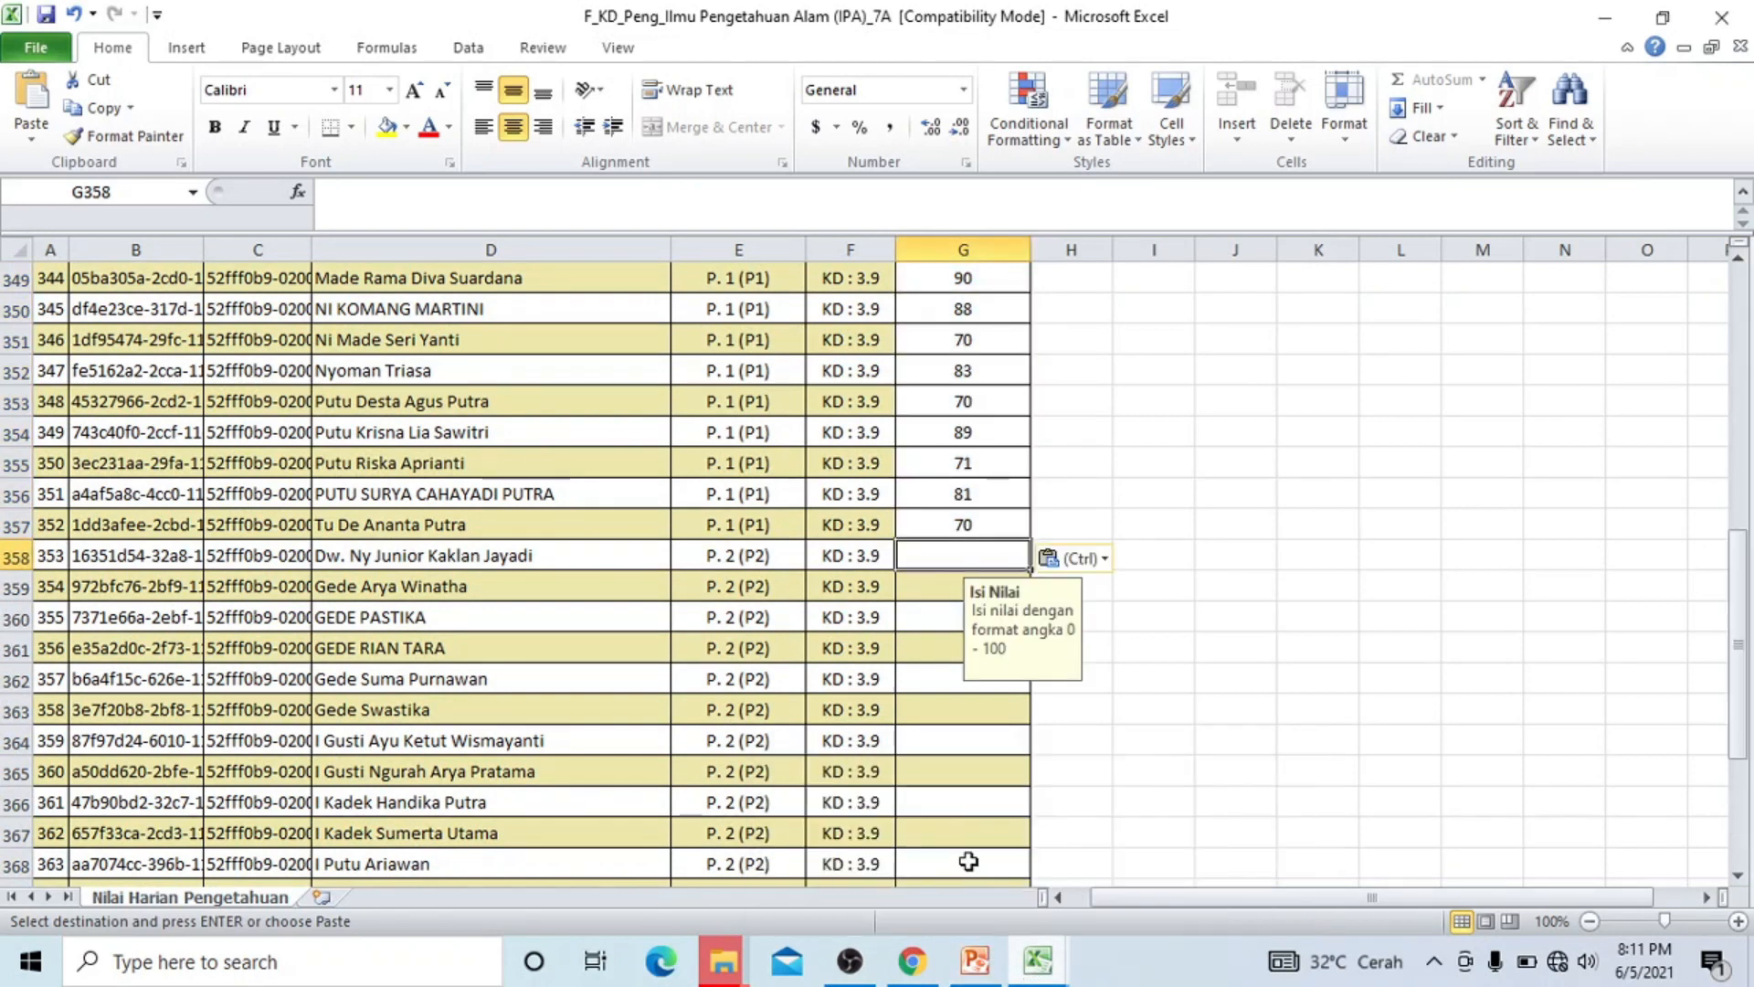
pyautogui.scroll(5, 950, 442)
pyautogui.moveTo(893, 431); pyautogui.dragTo(892, 821)
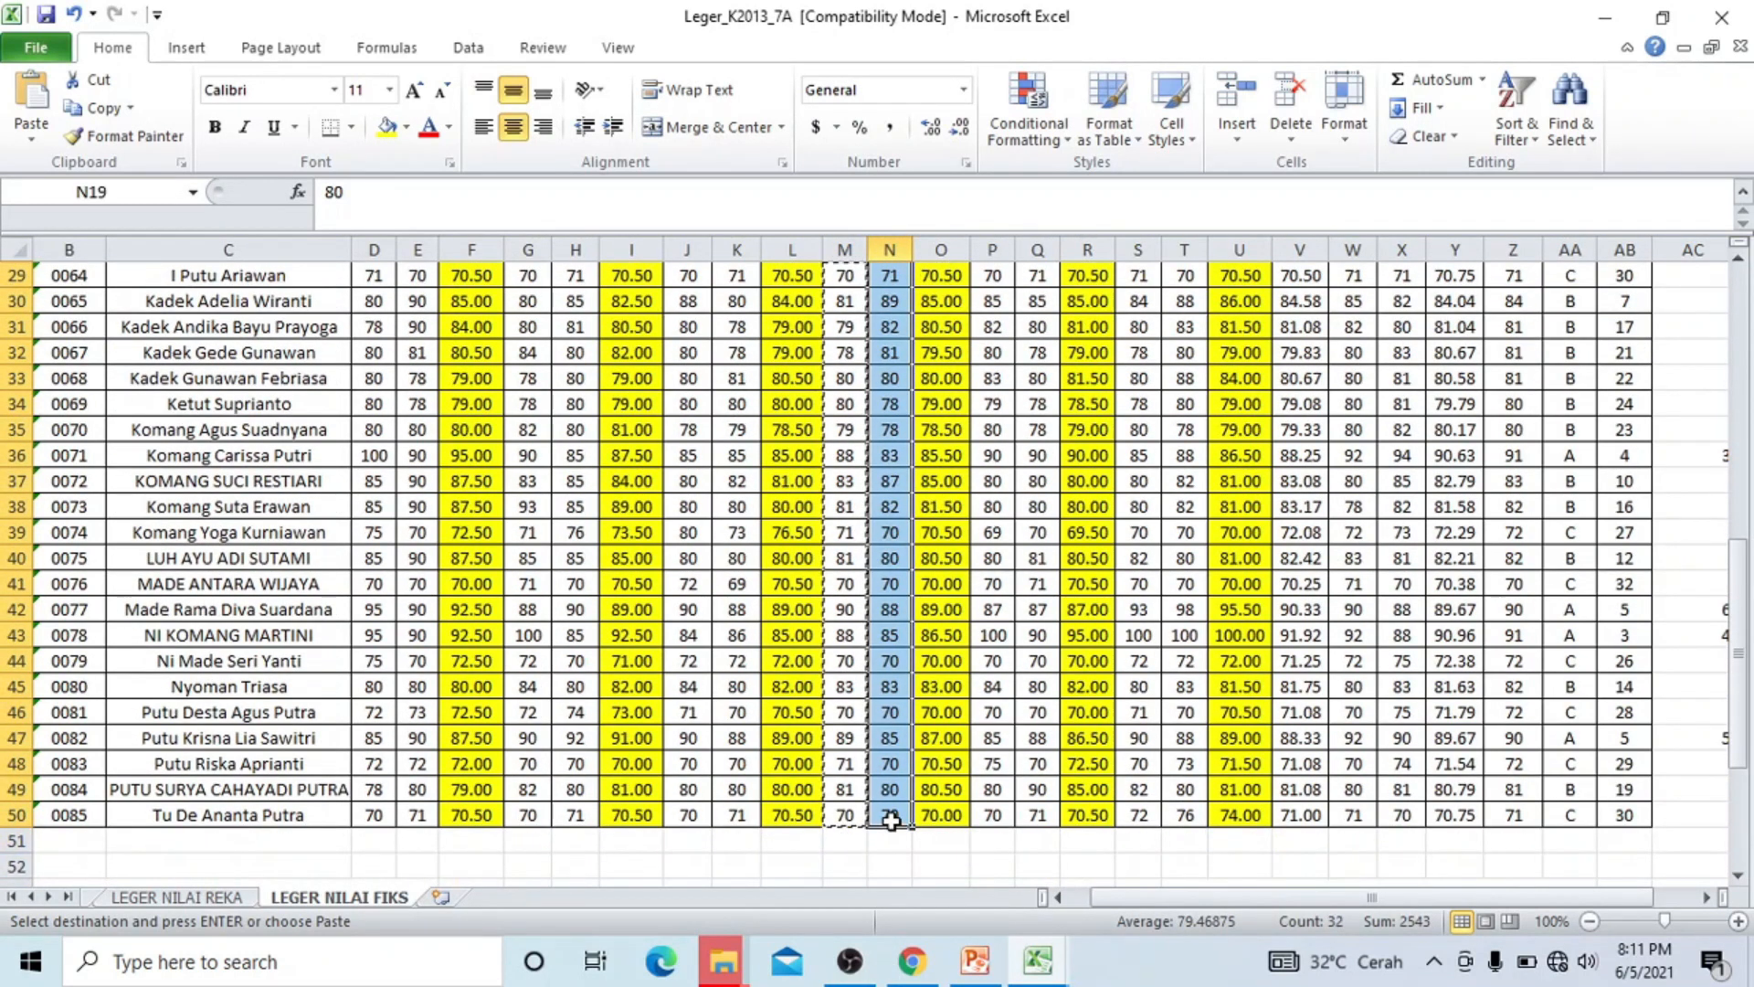
pyautogui.hotkey('ctrl', 'c')
# Paste the KD 3.9 P scores into the F_KD_Peng 7A format from G358 and check the end of the list.
pyautogui.moveTo(1038, 960)
pyautogui.click(974, 923)
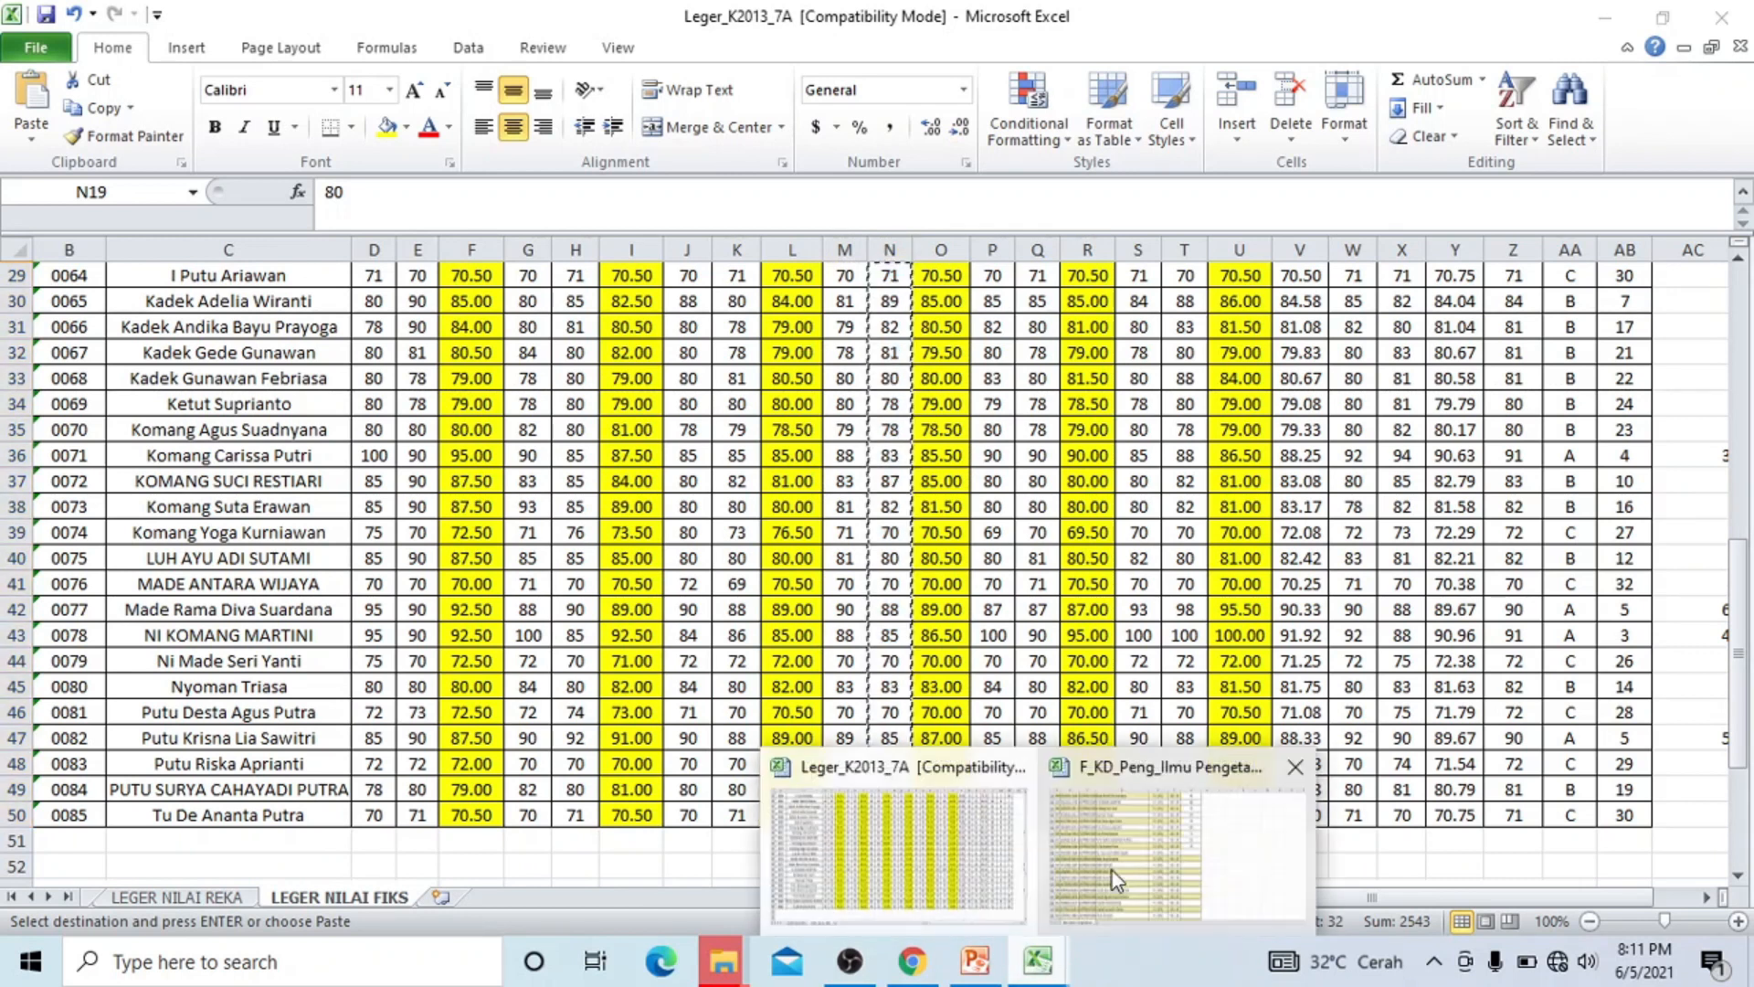
pyautogui.click(1060, 868)
pyautogui.hotkey('ctrl', 'v')
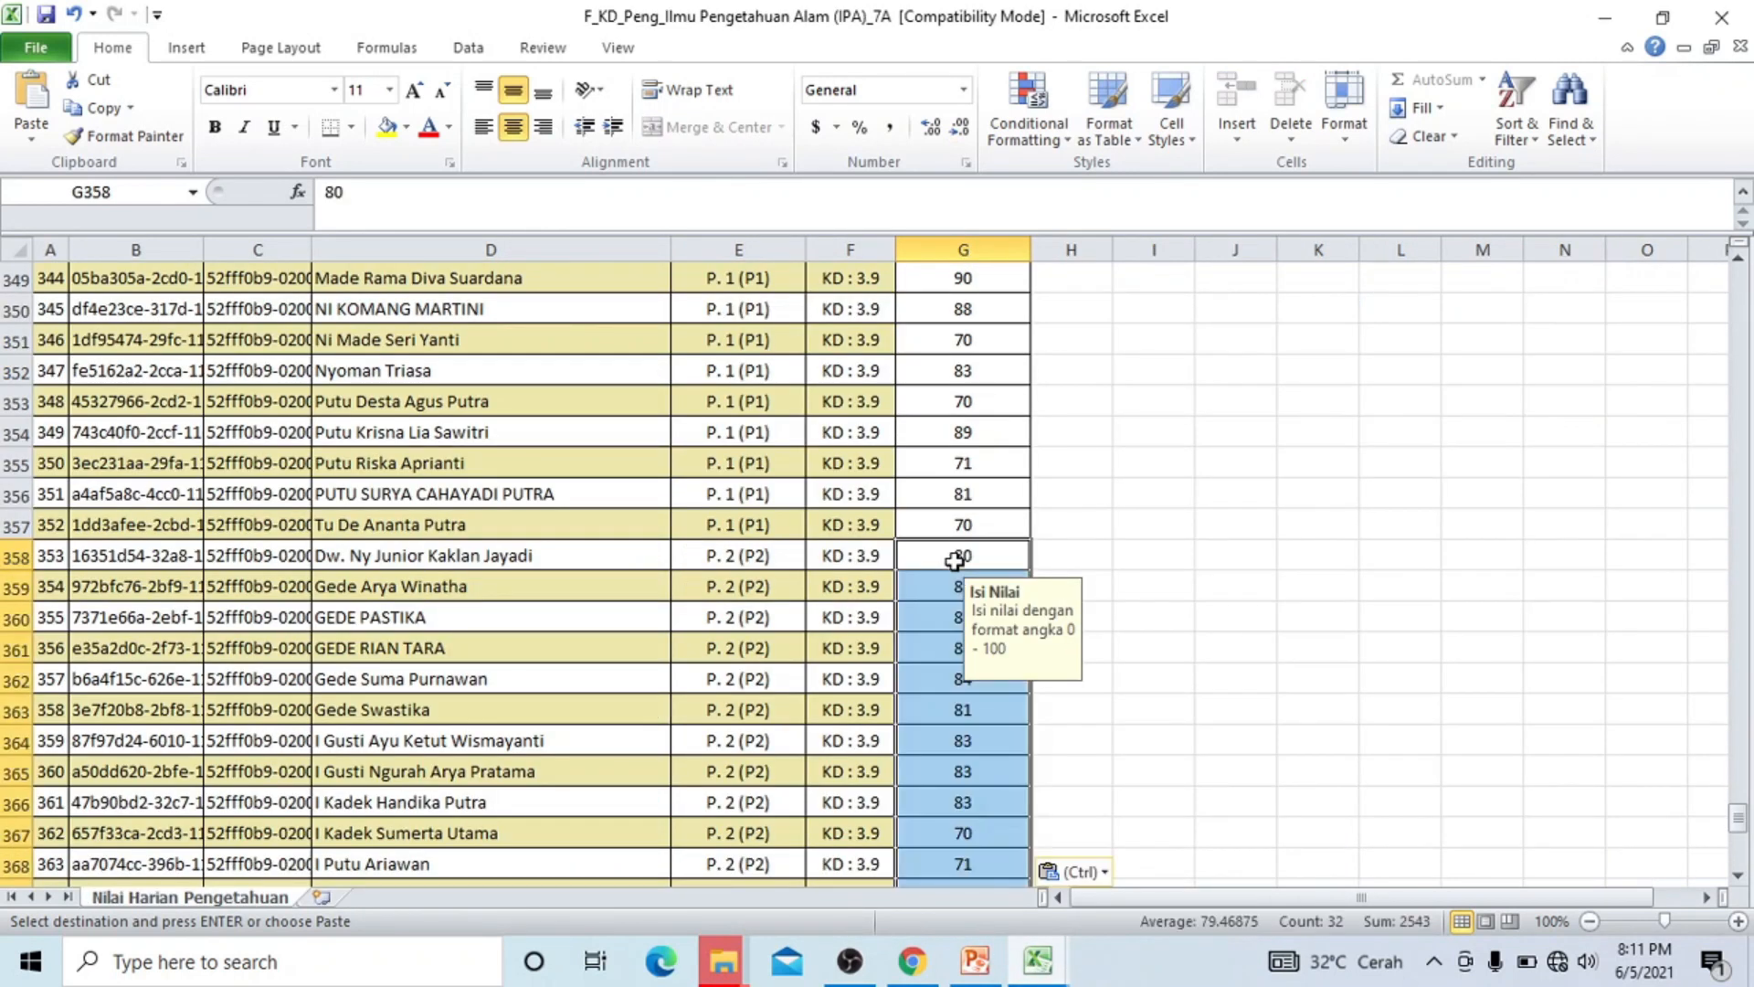
pyautogui.scroll(-9, 959, 772)
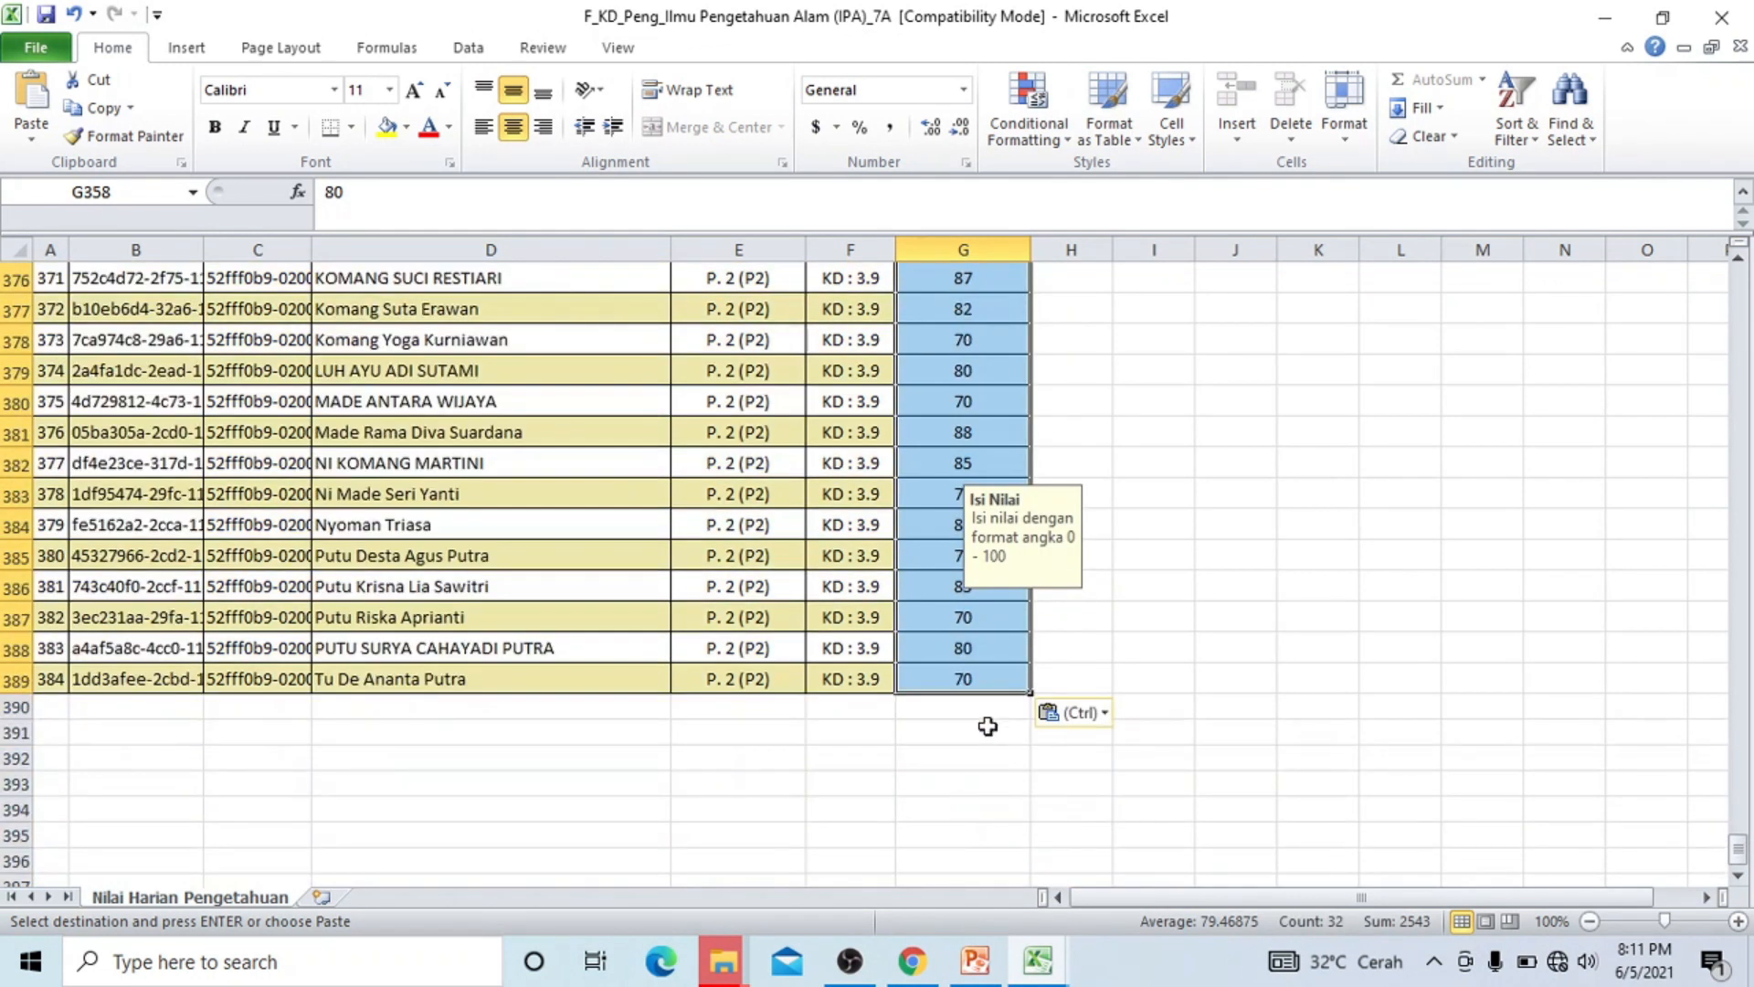
pyautogui.scroll(5, 1000, 785)
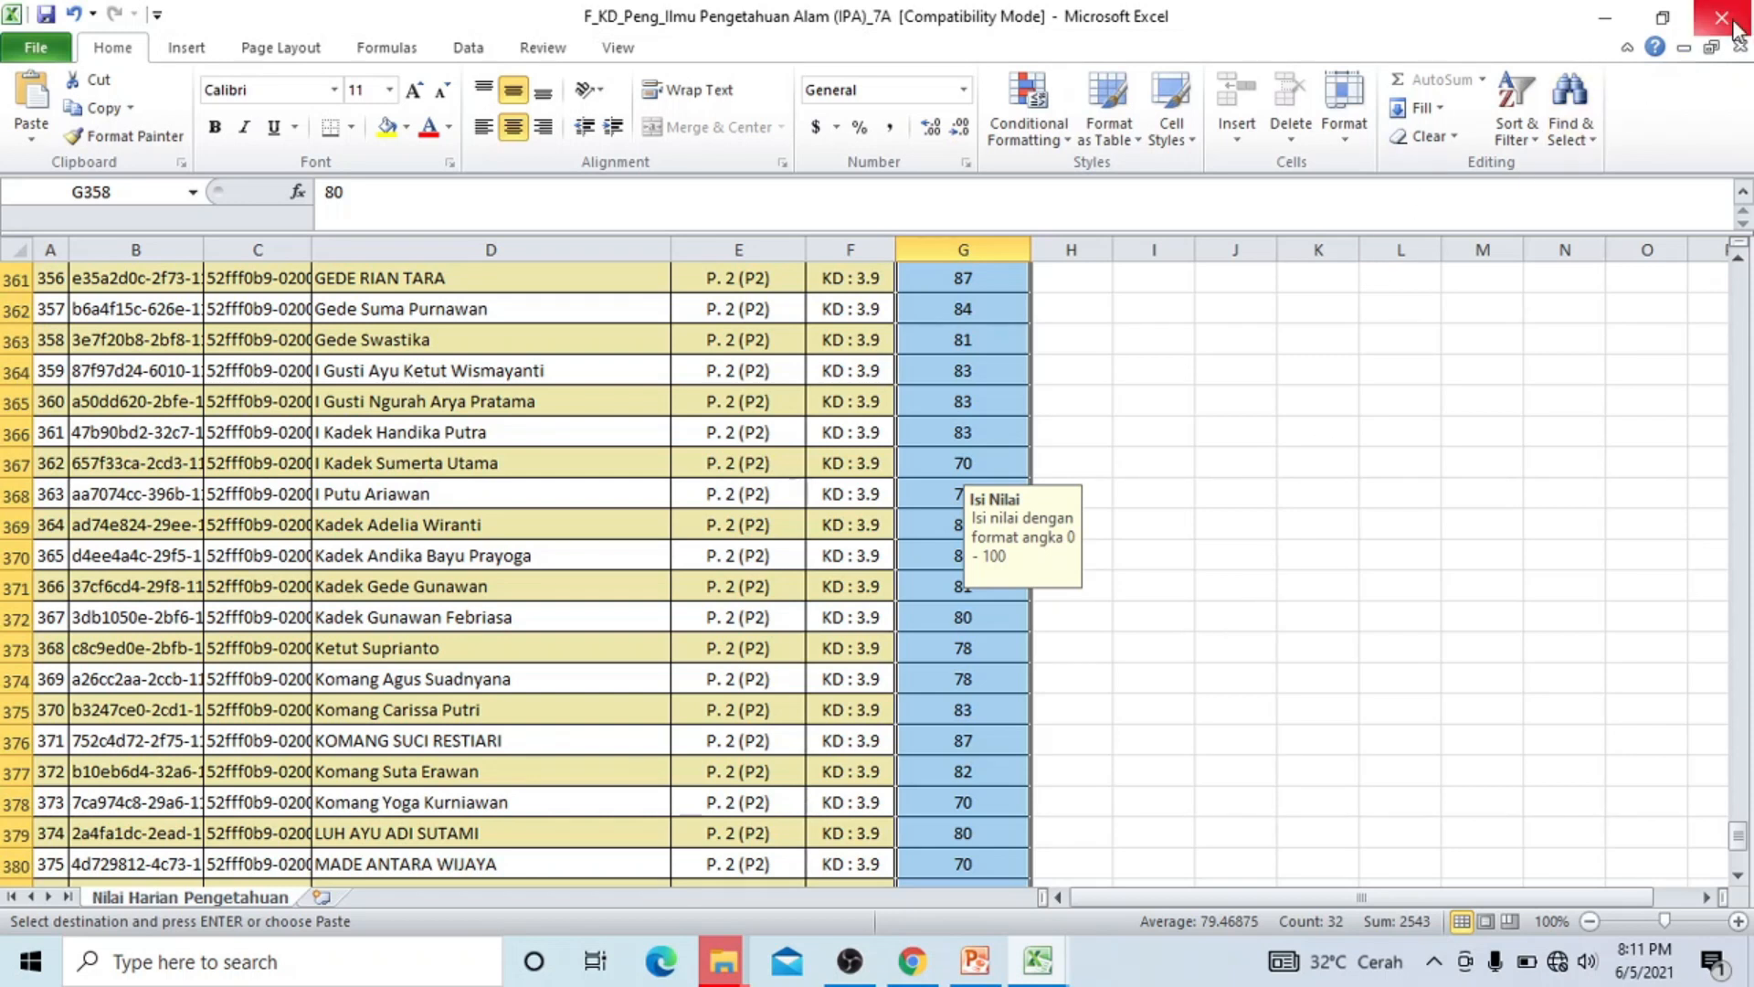
# Save the filled format as an Excel 97-2003 Workbook under its existing name in the VII A folder, replacing the old file.
pyautogui.click(26, 47)
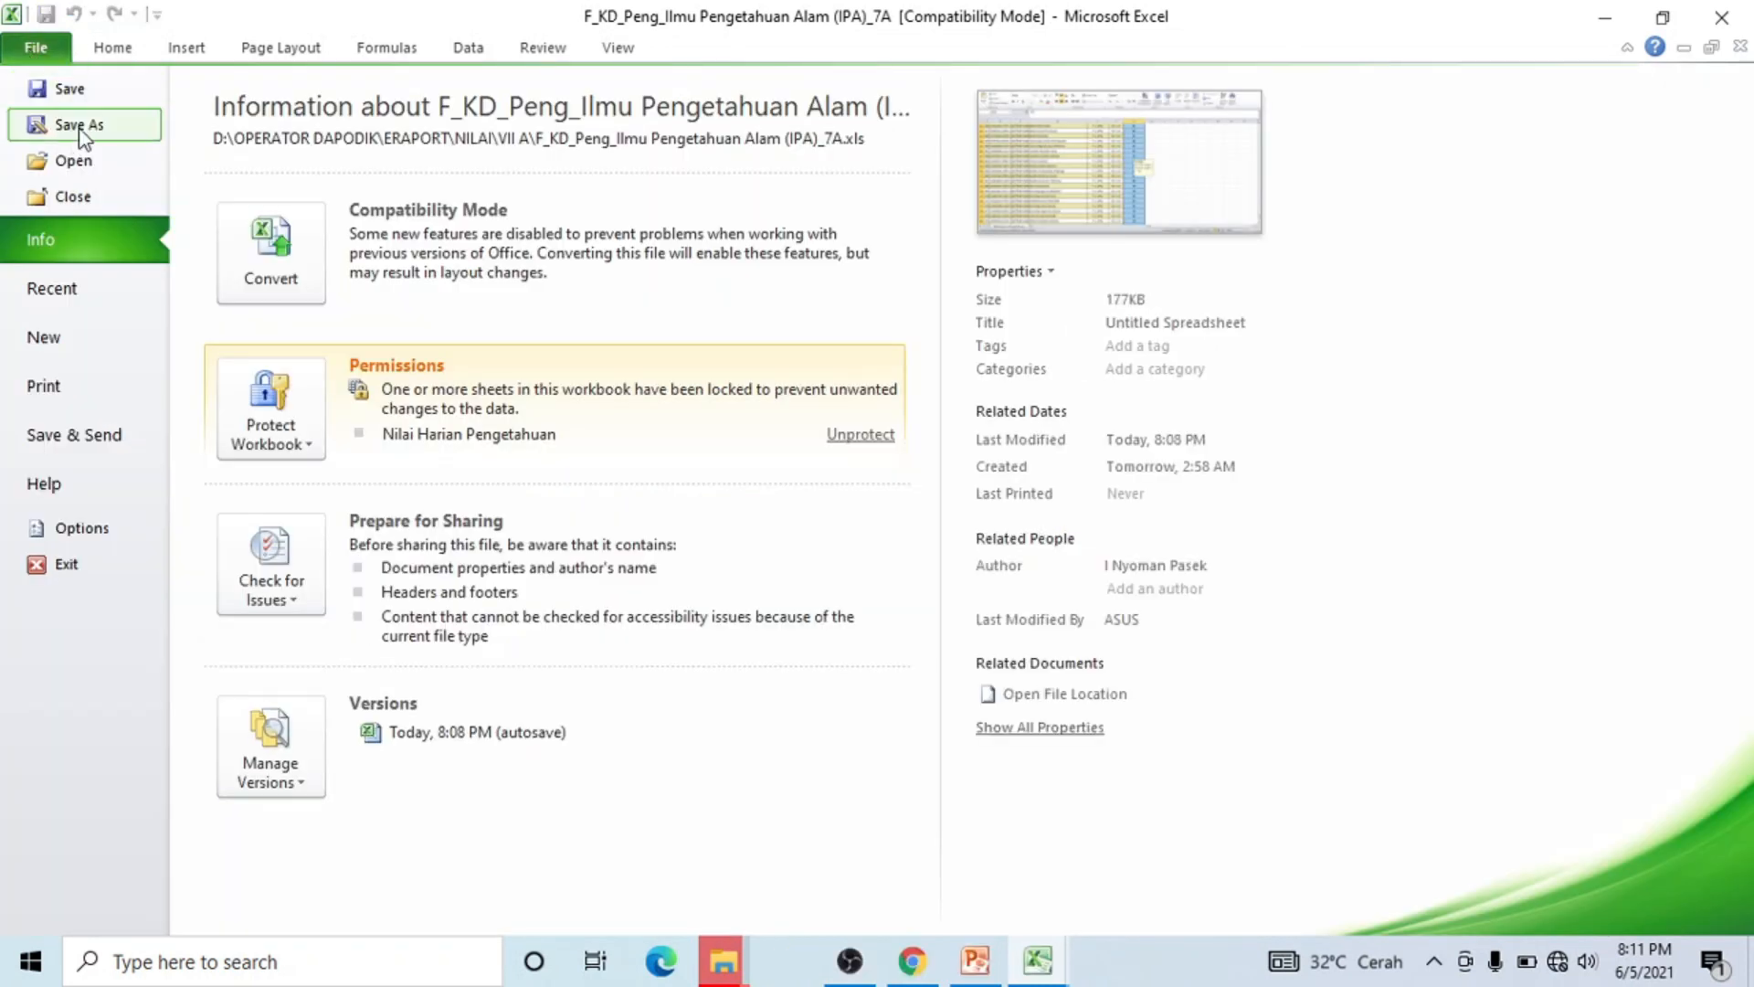
pyautogui.press('Escape')
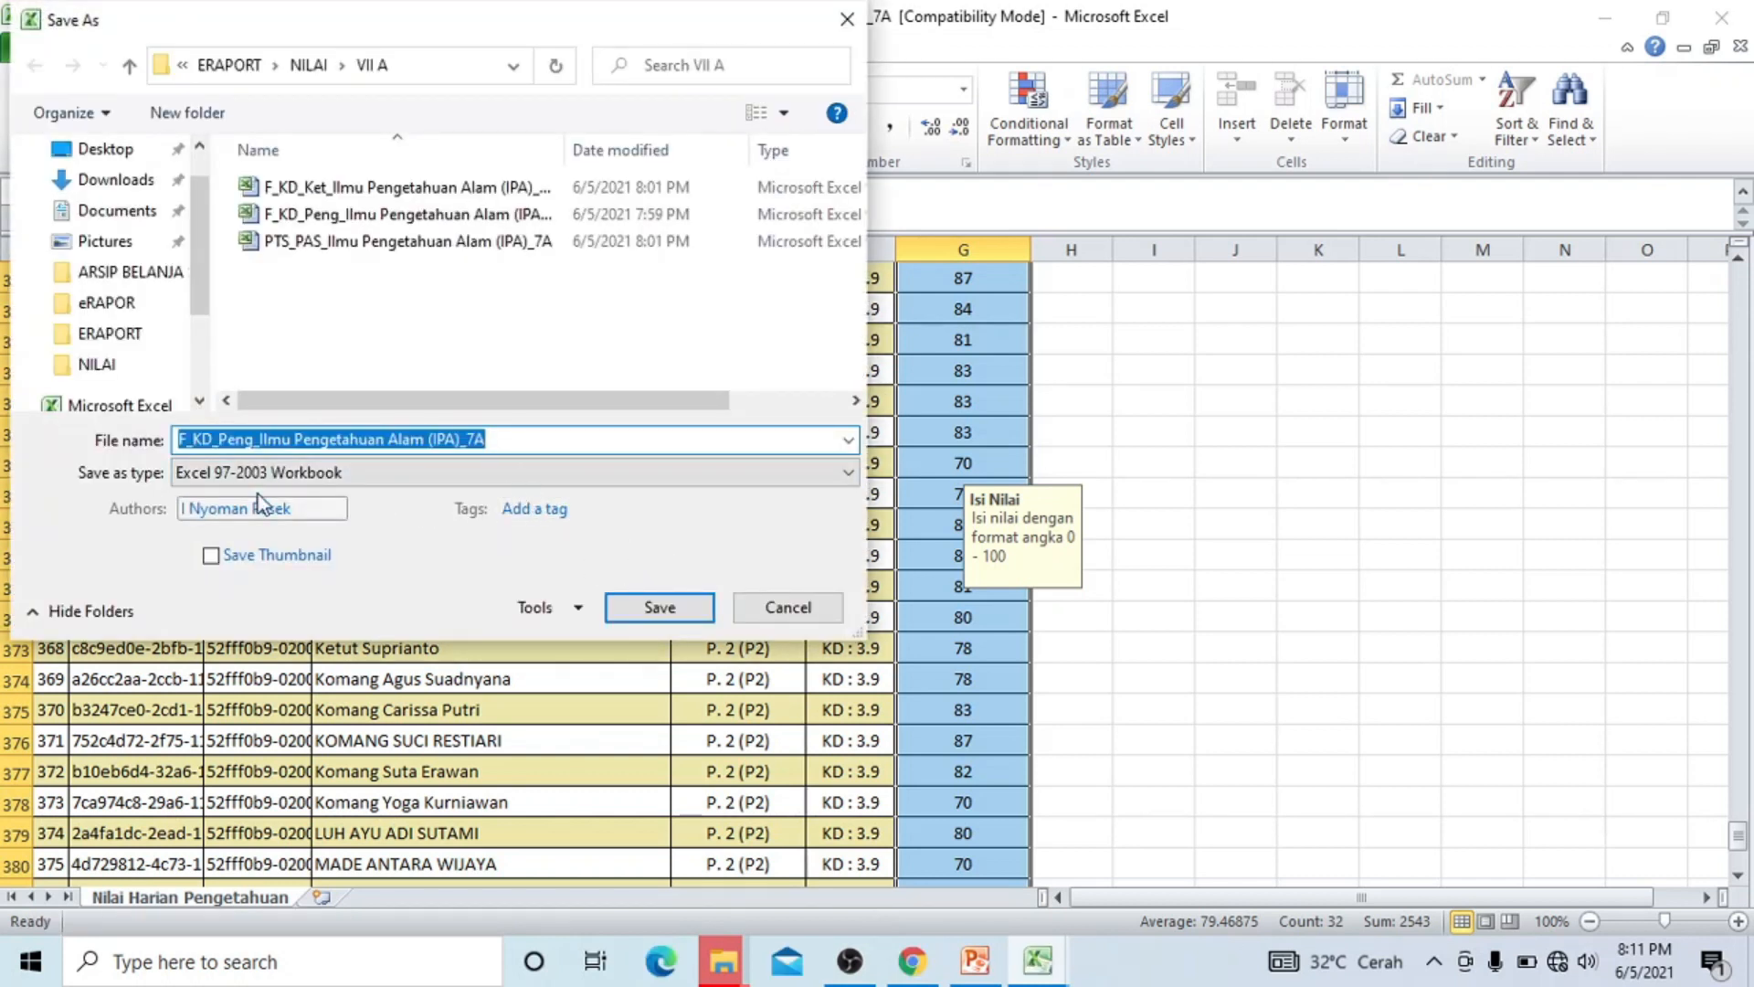
pyautogui.click(844, 479)
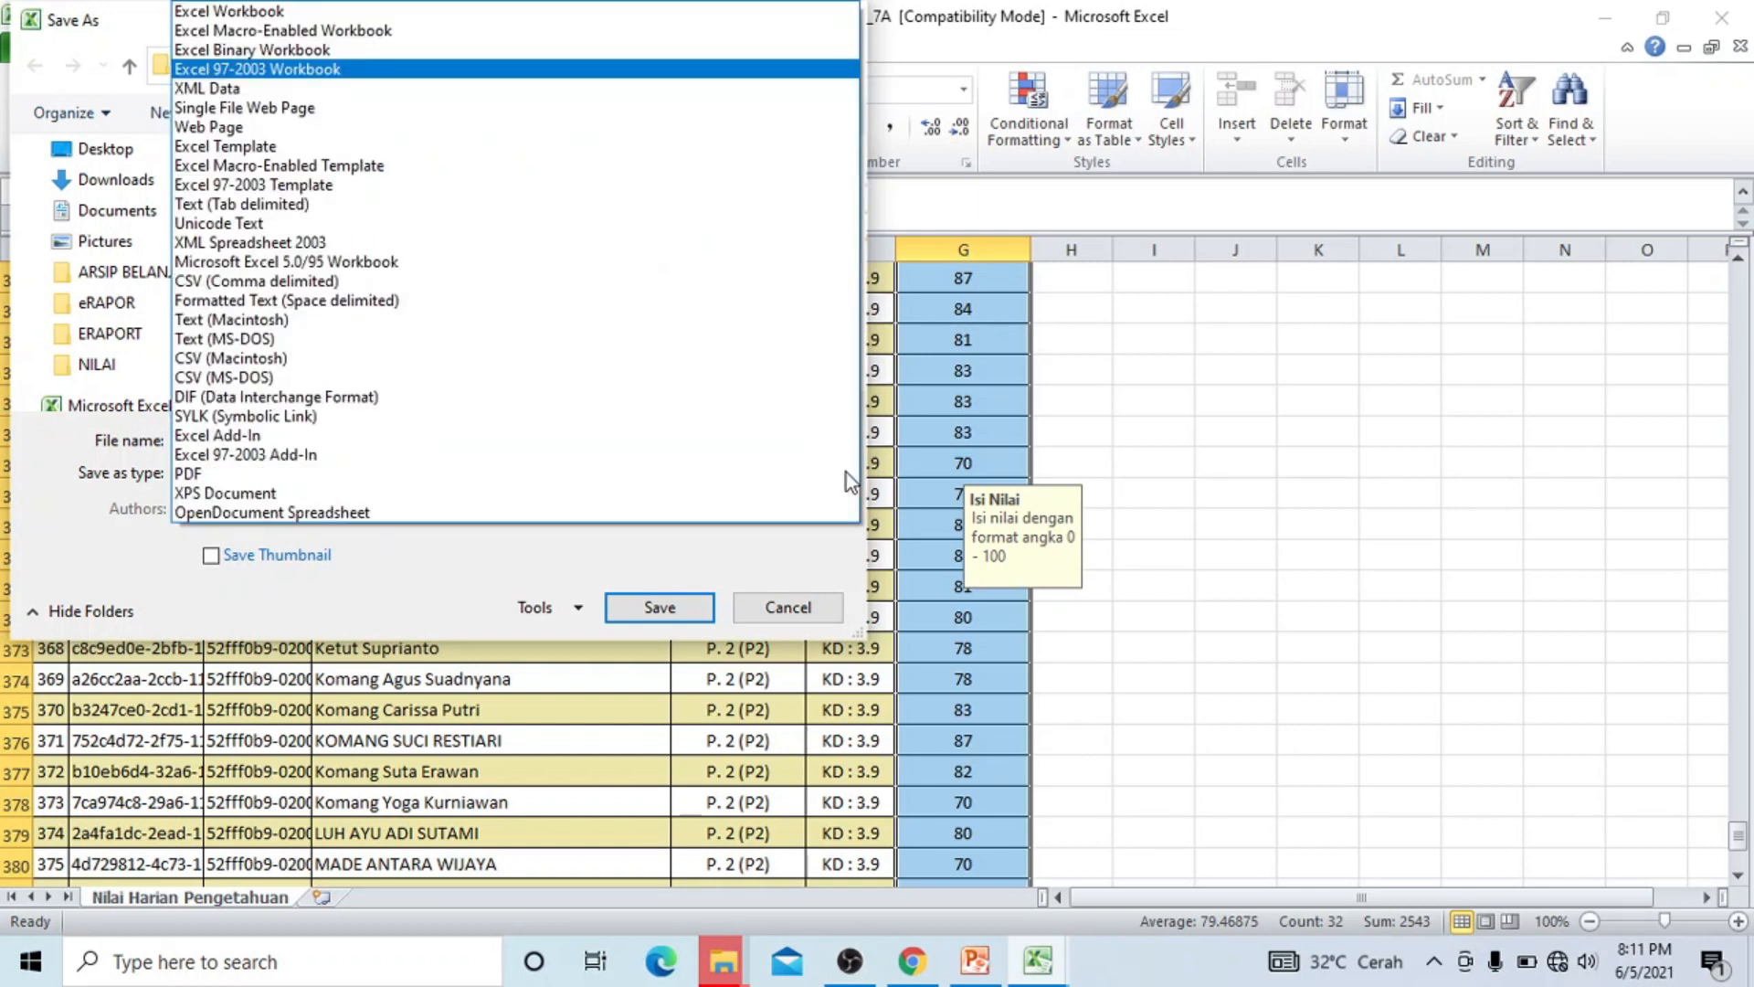
pyautogui.click(106, 574)
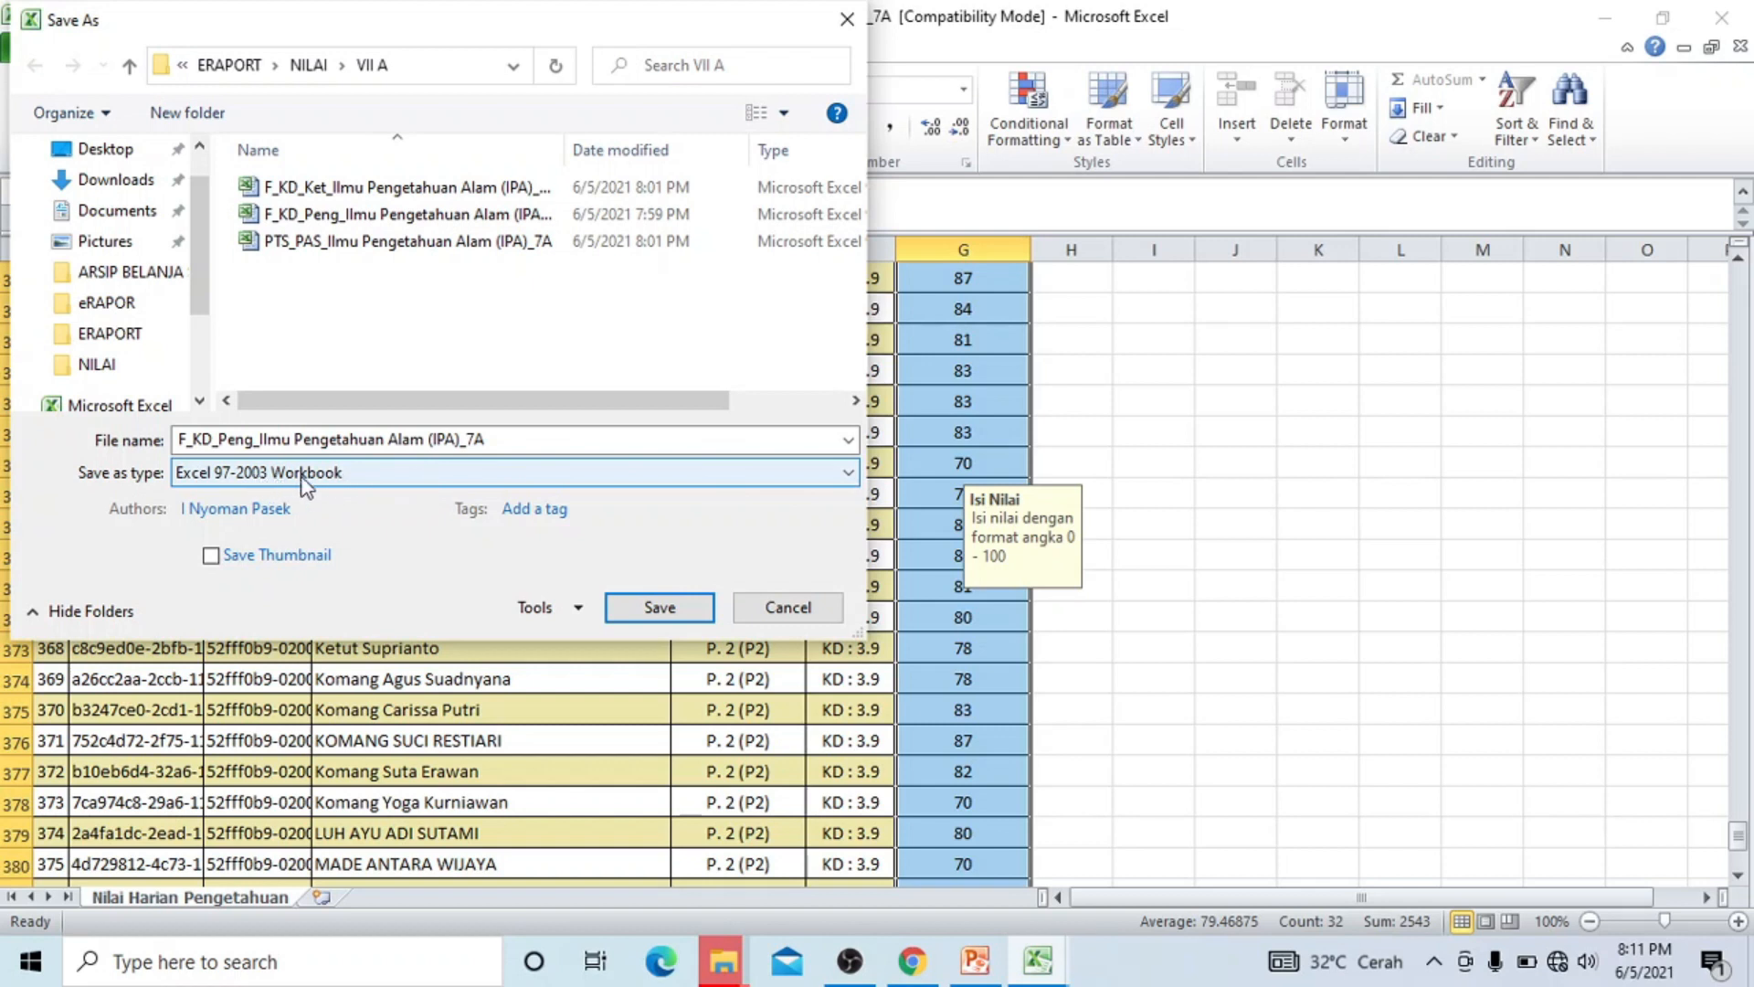
pyautogui.click(660, 608)
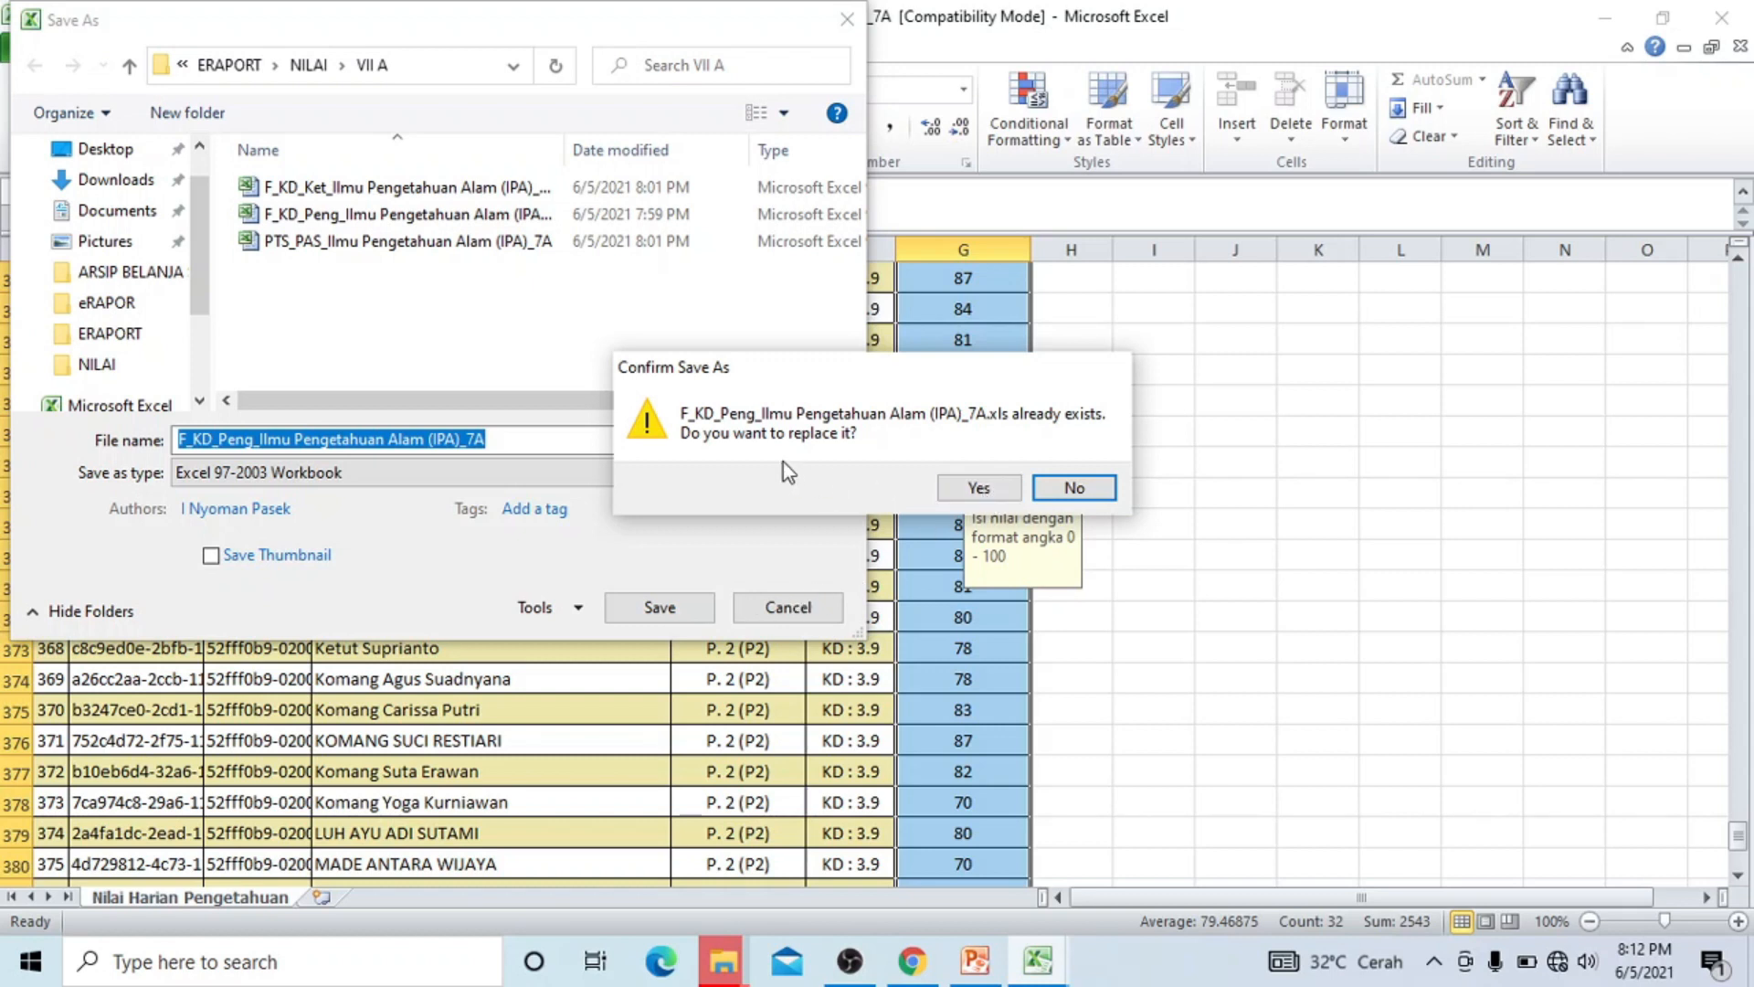
pyautogui.click(976, 489)
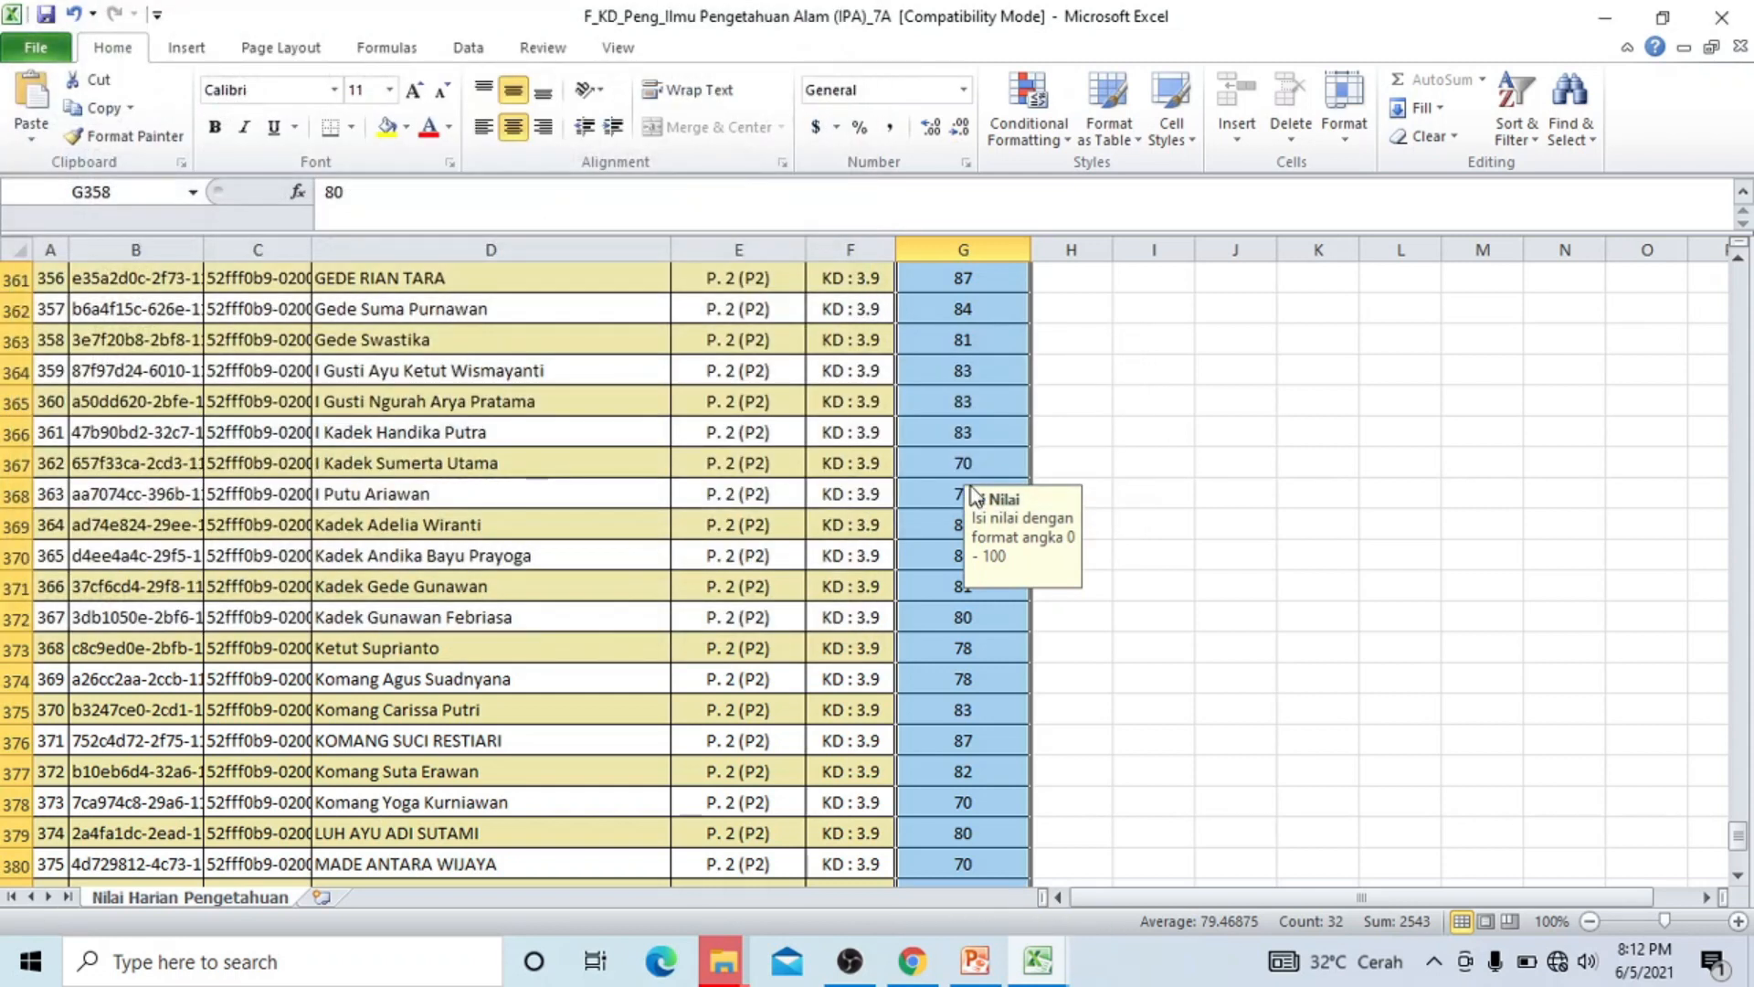
# Close the saved F_KD_Peng 7A format, reopen it from the VII A folder, check the filled scores through the list, and close it again.
pyautogui.click(1718, 20)
pyautogui.moveTo(739, 938)
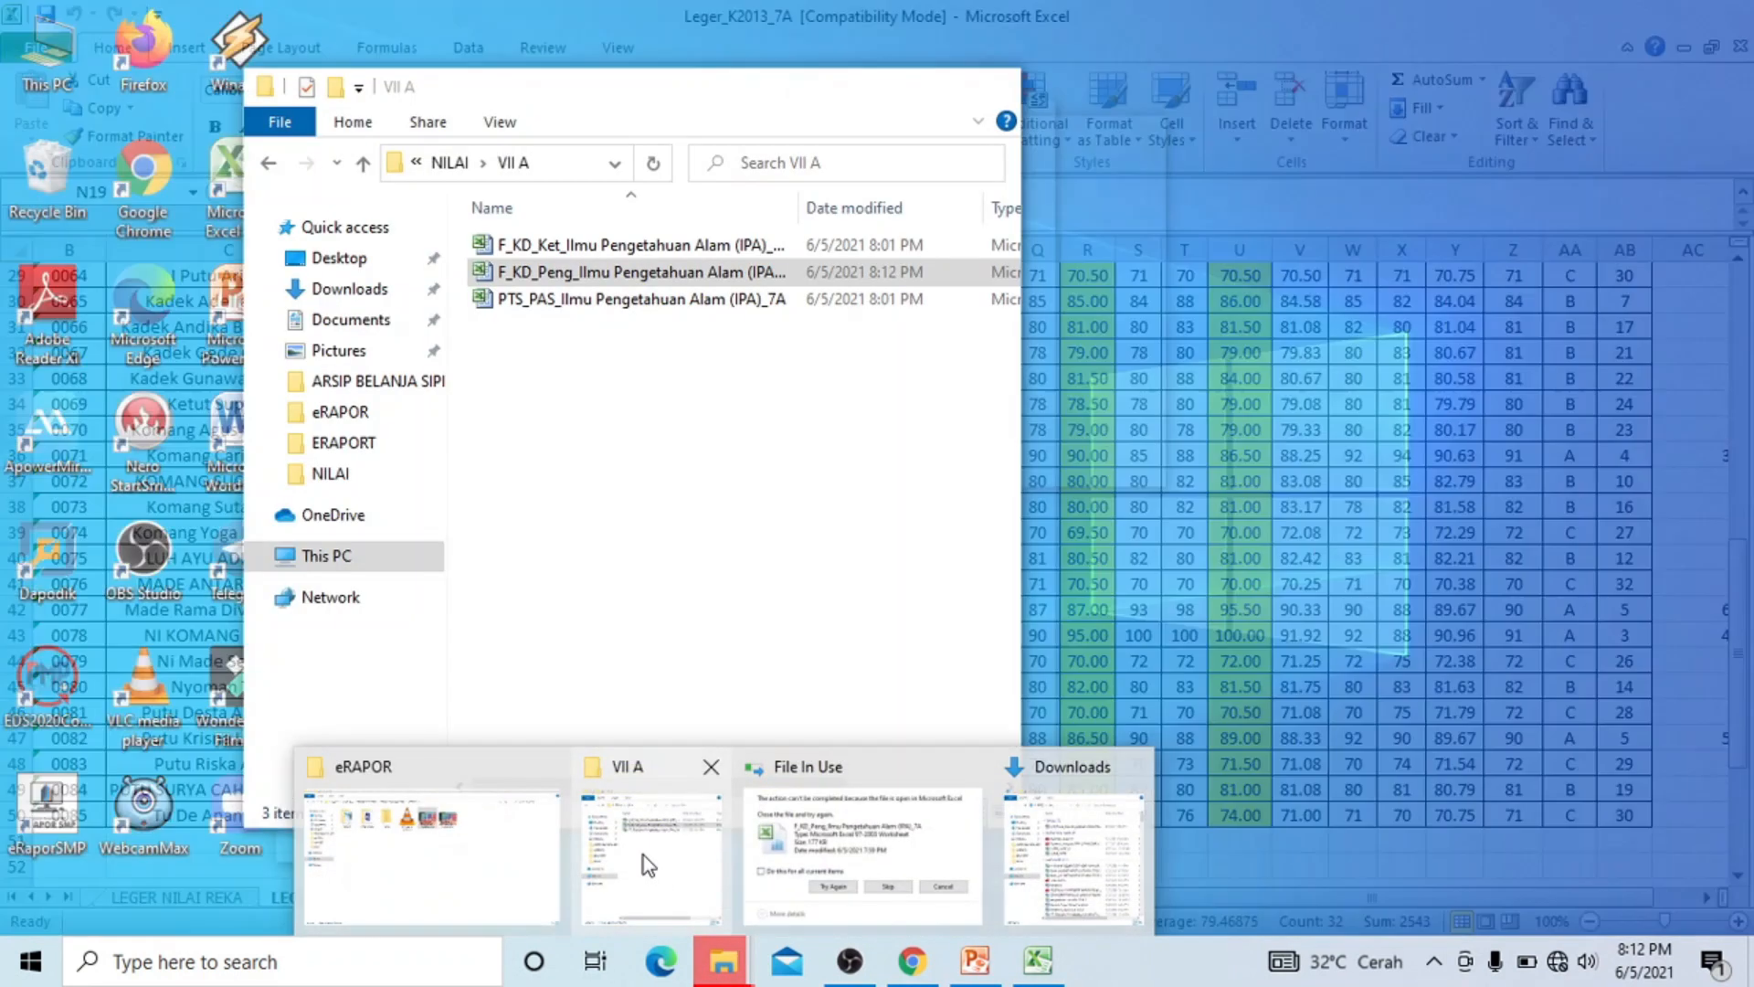
pyautogui.click(646, 863)
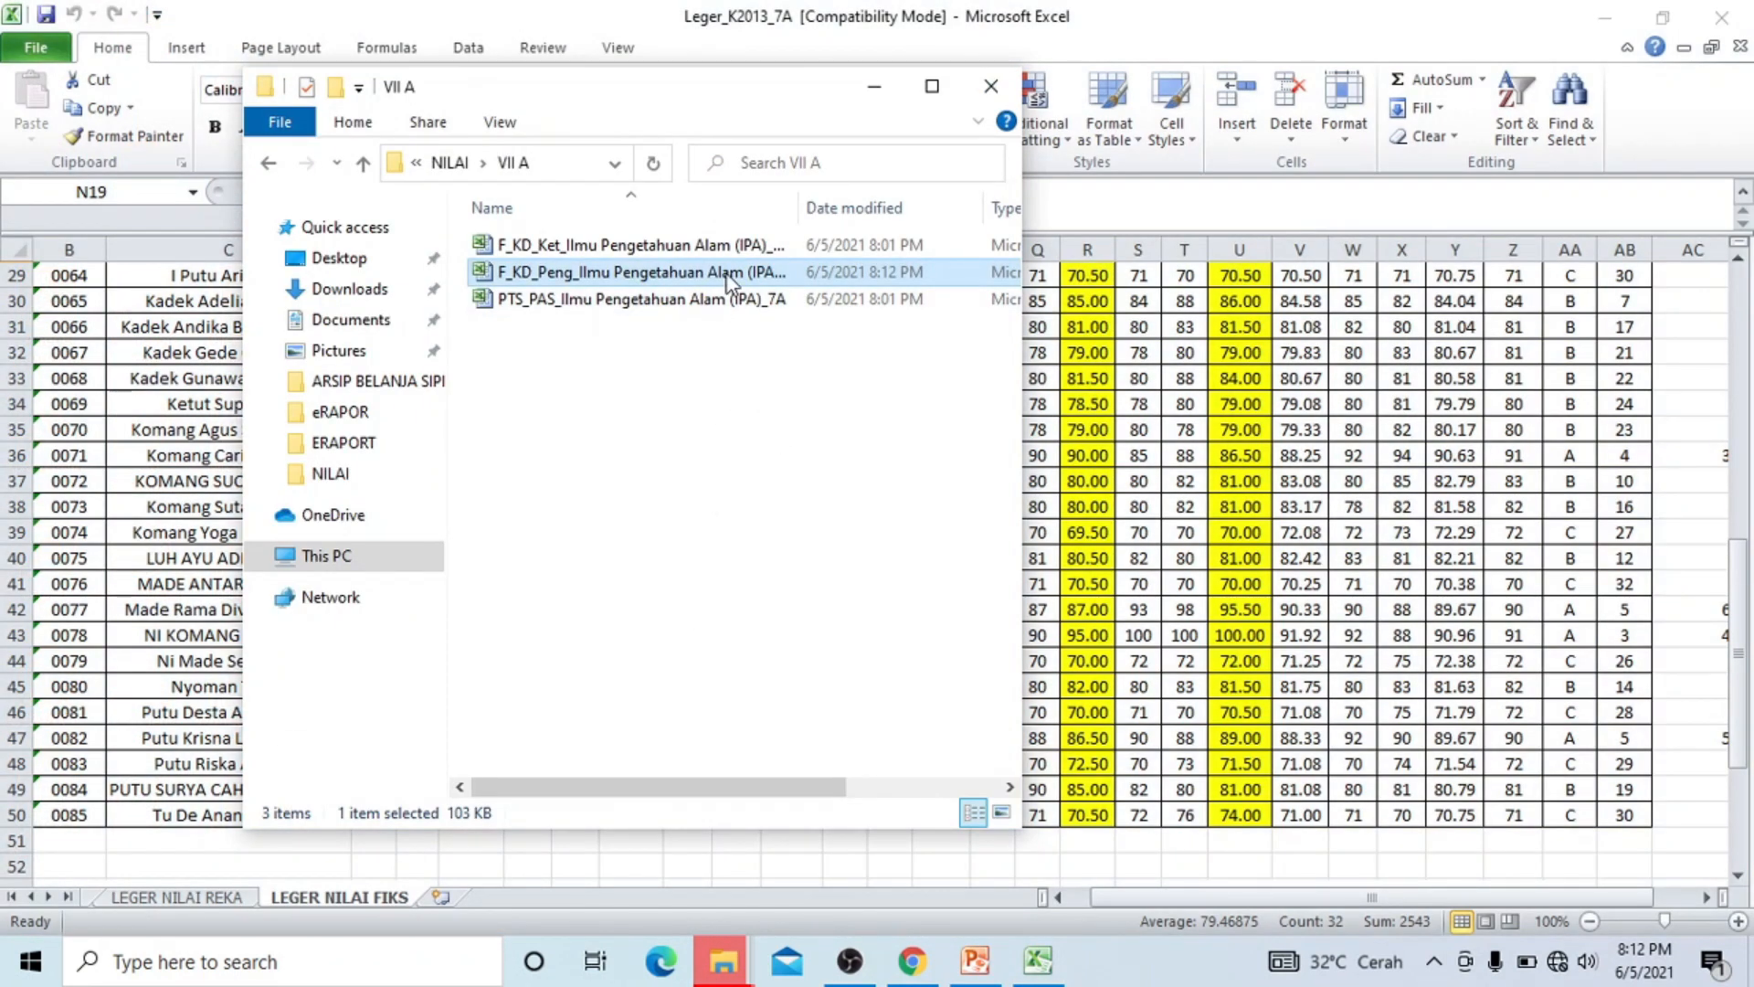
pyautogui.doubleClick(672, 273)
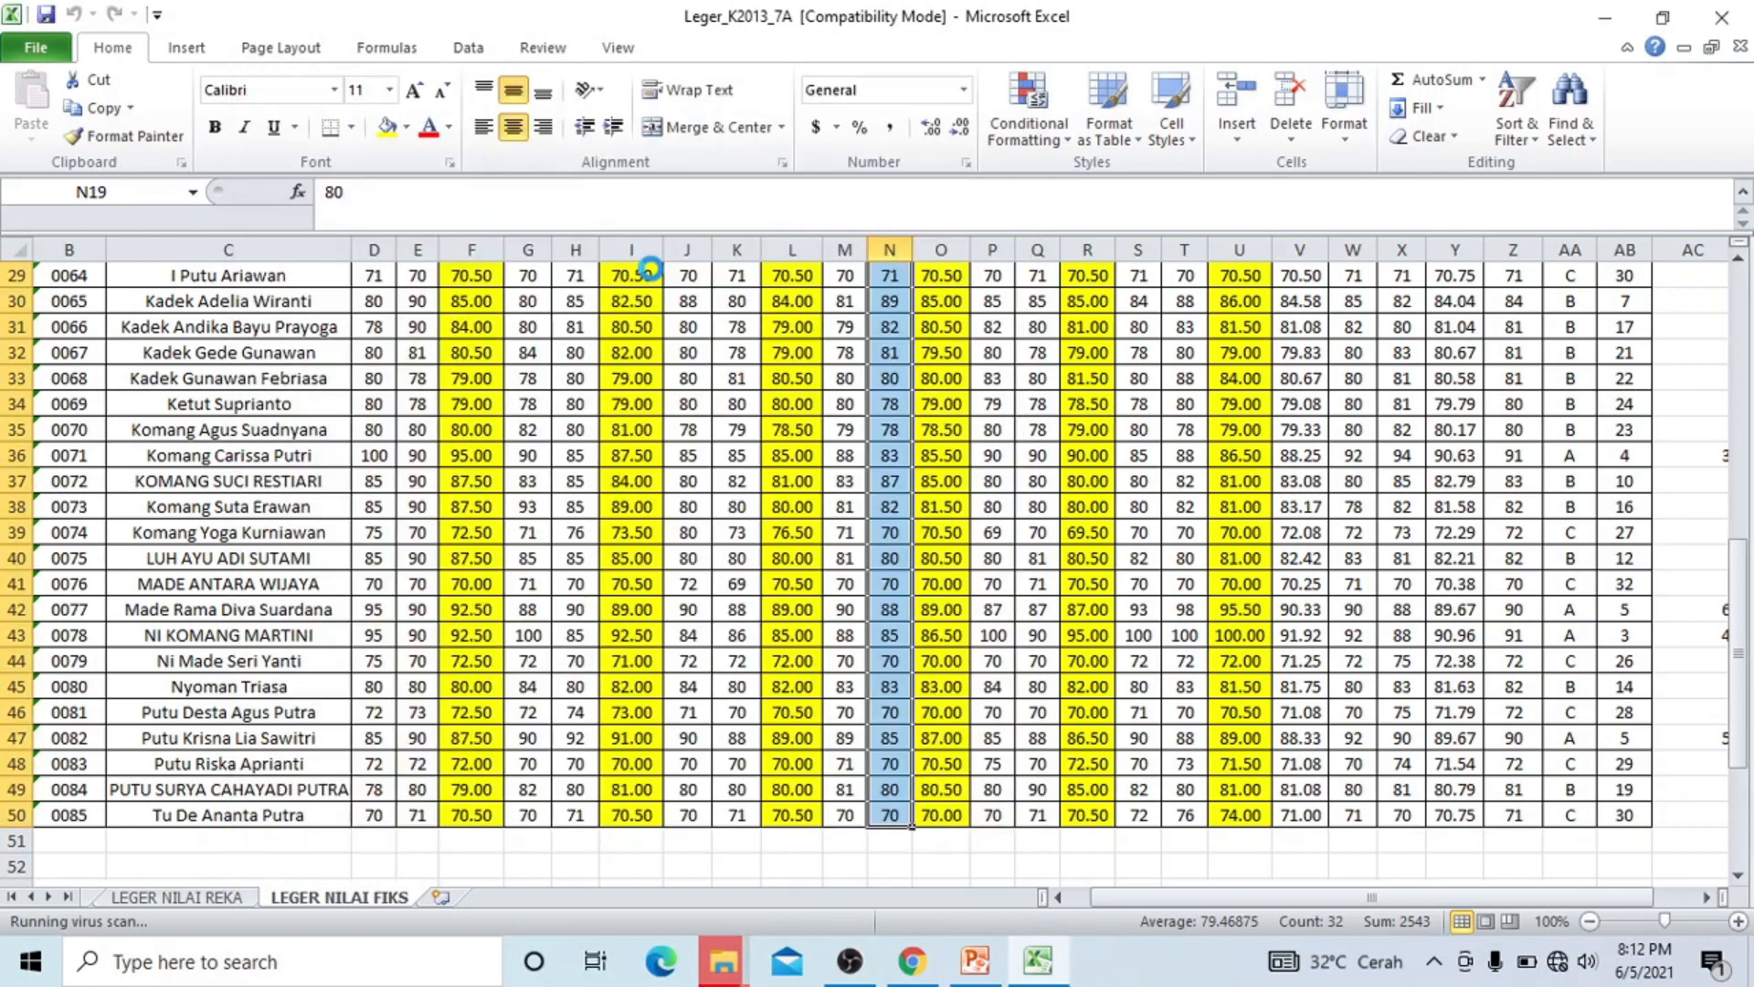
pyautogui.scroll(-12, 851, 727)
pyautogui.scroll(20, 845, 767)
pyautogui.scroll(20, 829, 743)
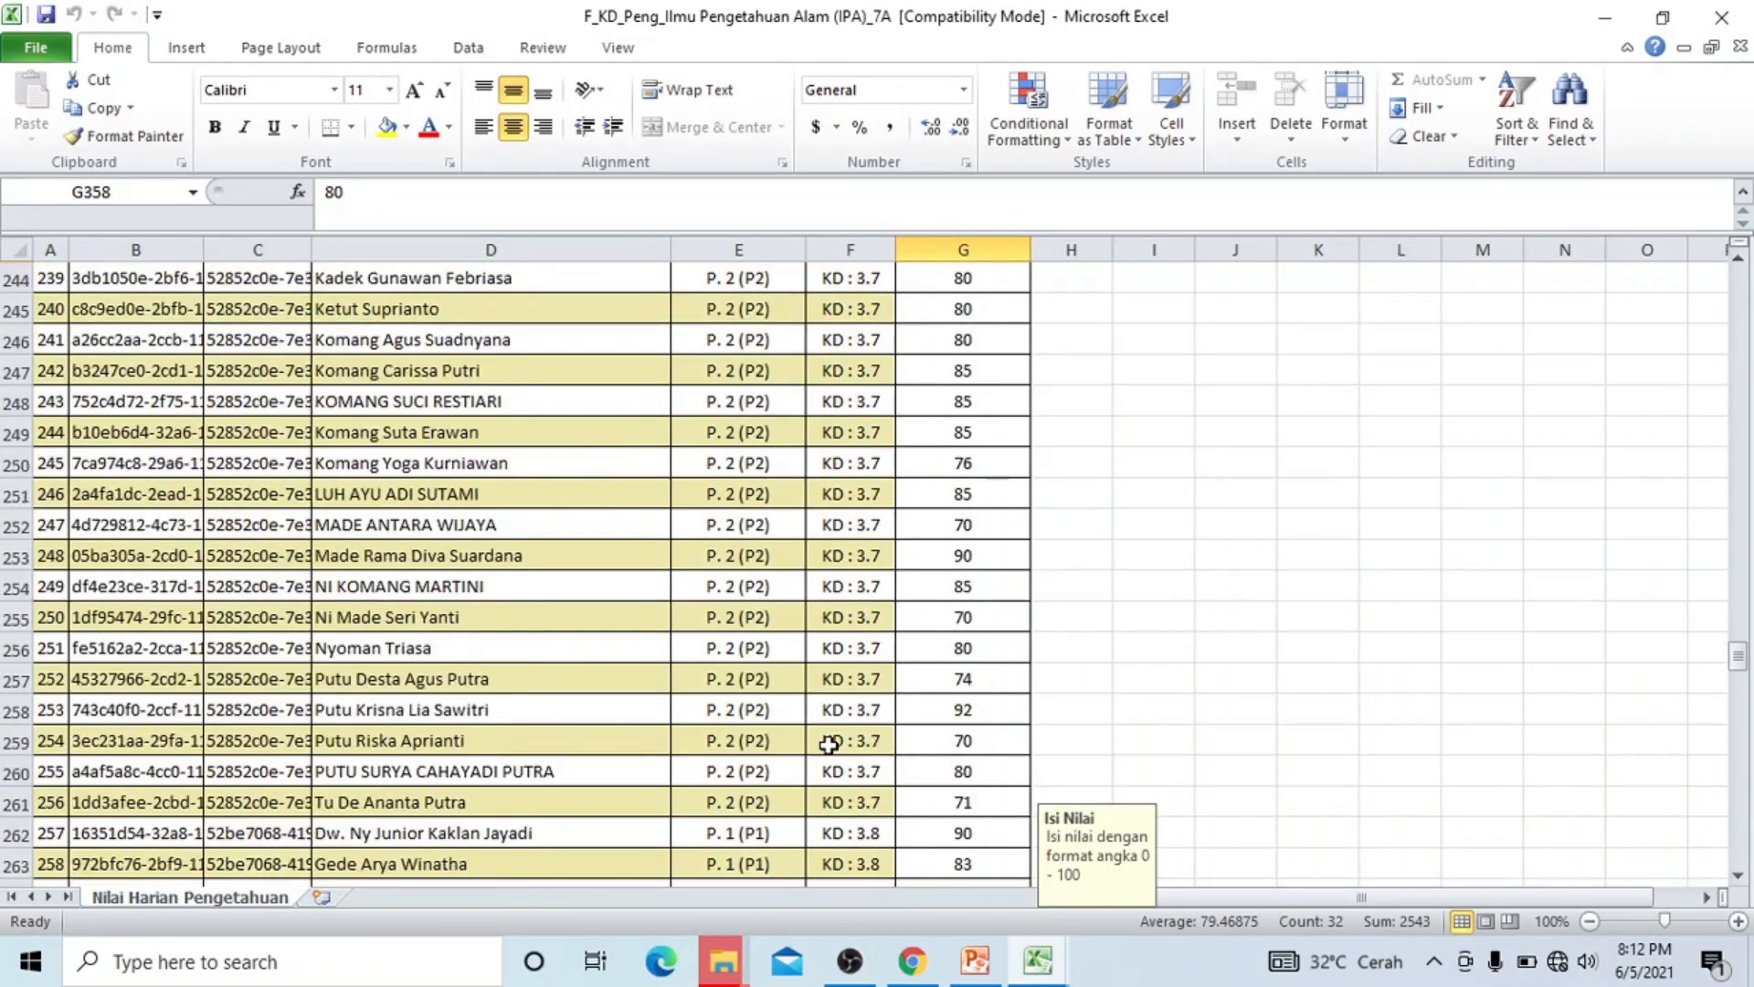
pyautogui.scroll(7, 801, 731)
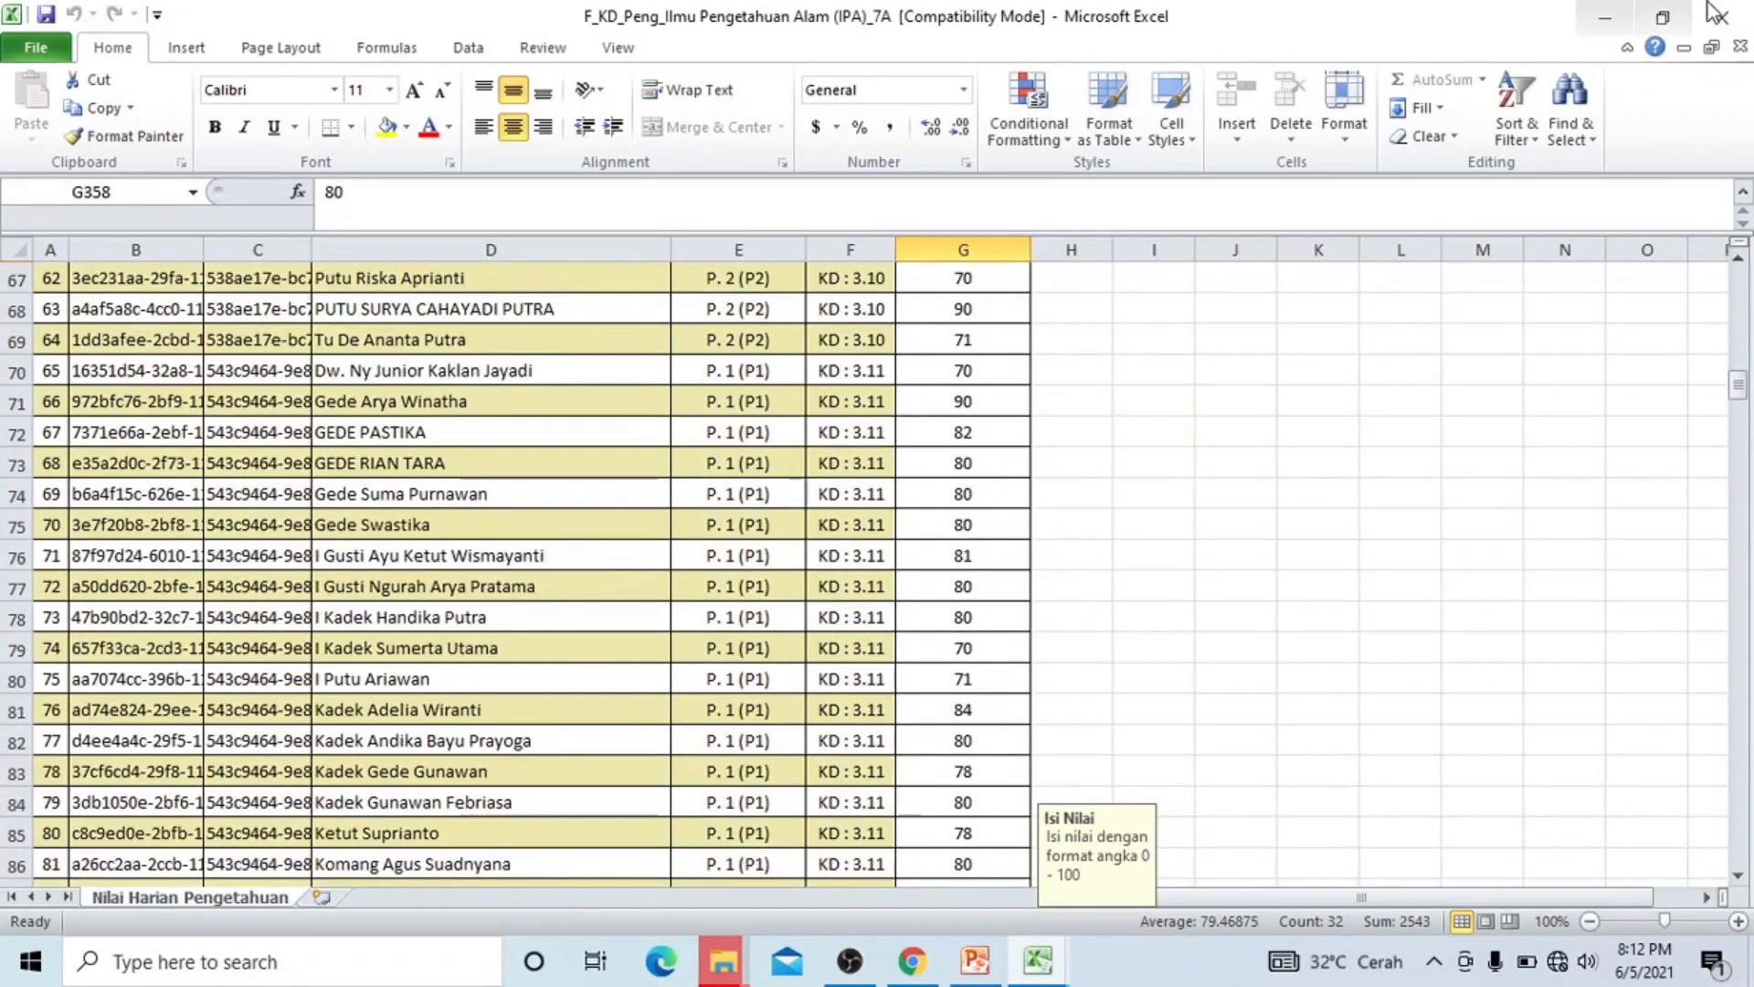
pyautogui.click(1721, 20)
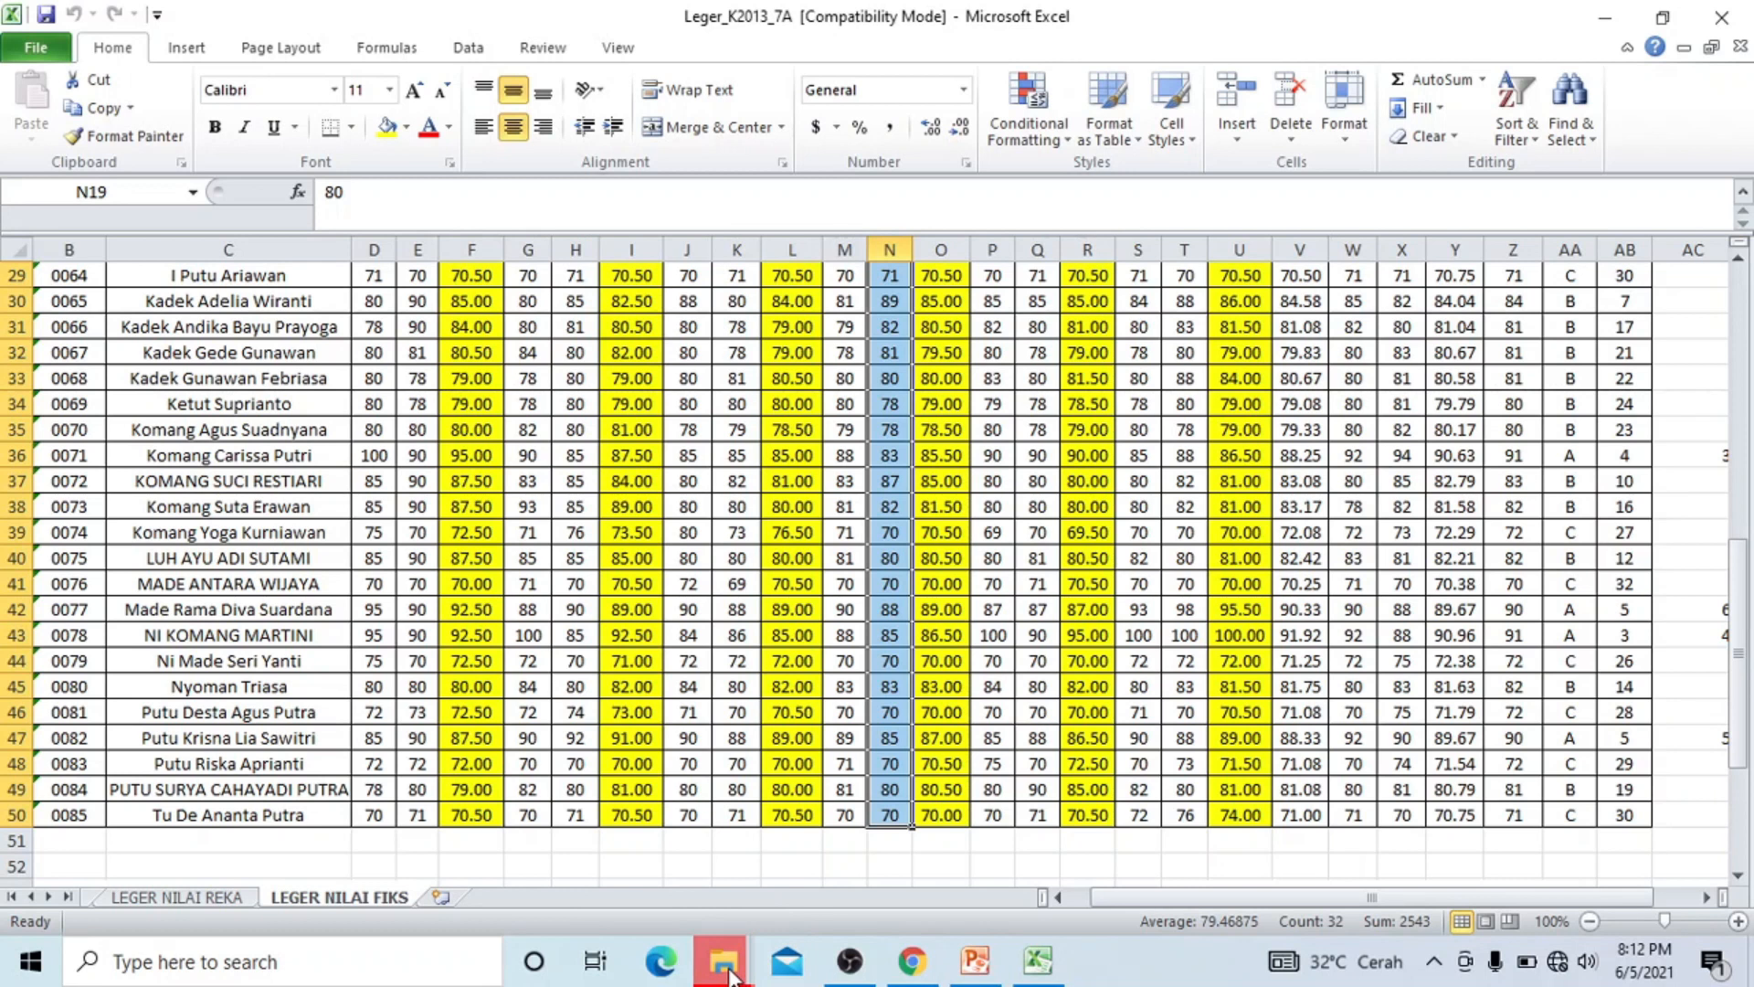
# Open the PTS_PAS_Ilmu Pengetahuan Alam (IPA)_7A format from the VII A folder.
pyautogui.moveTo(731, 976)
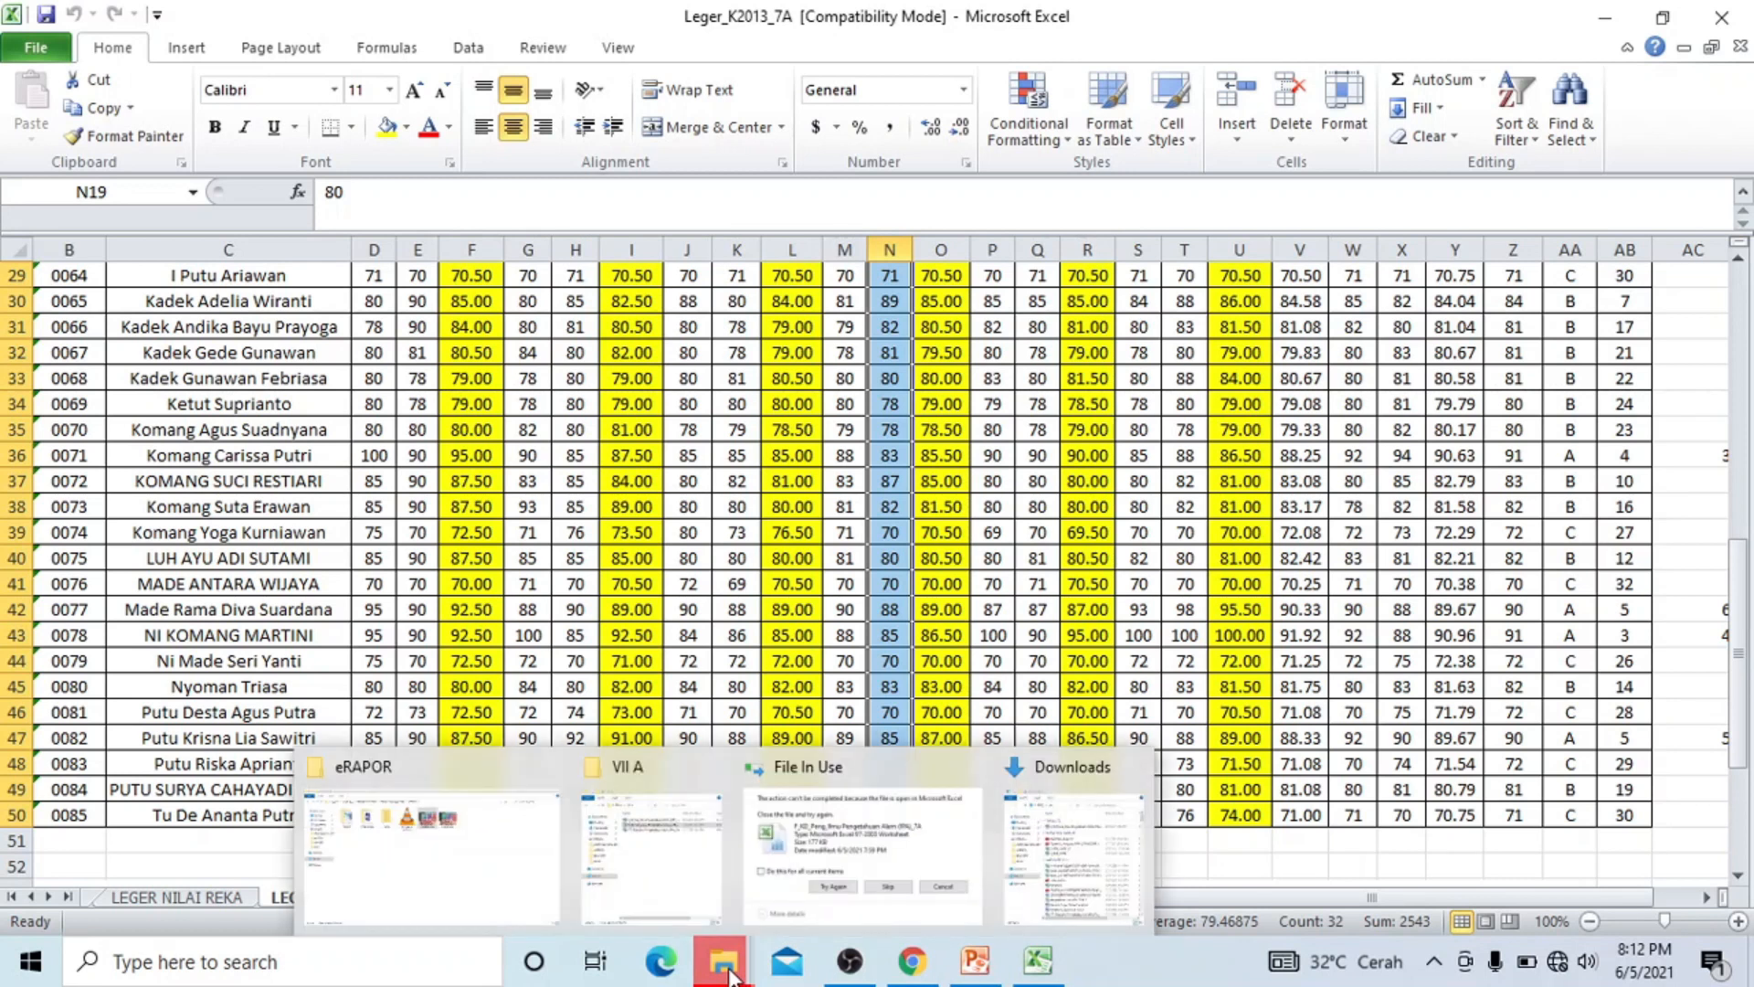
pyautogui.click(702, 864)
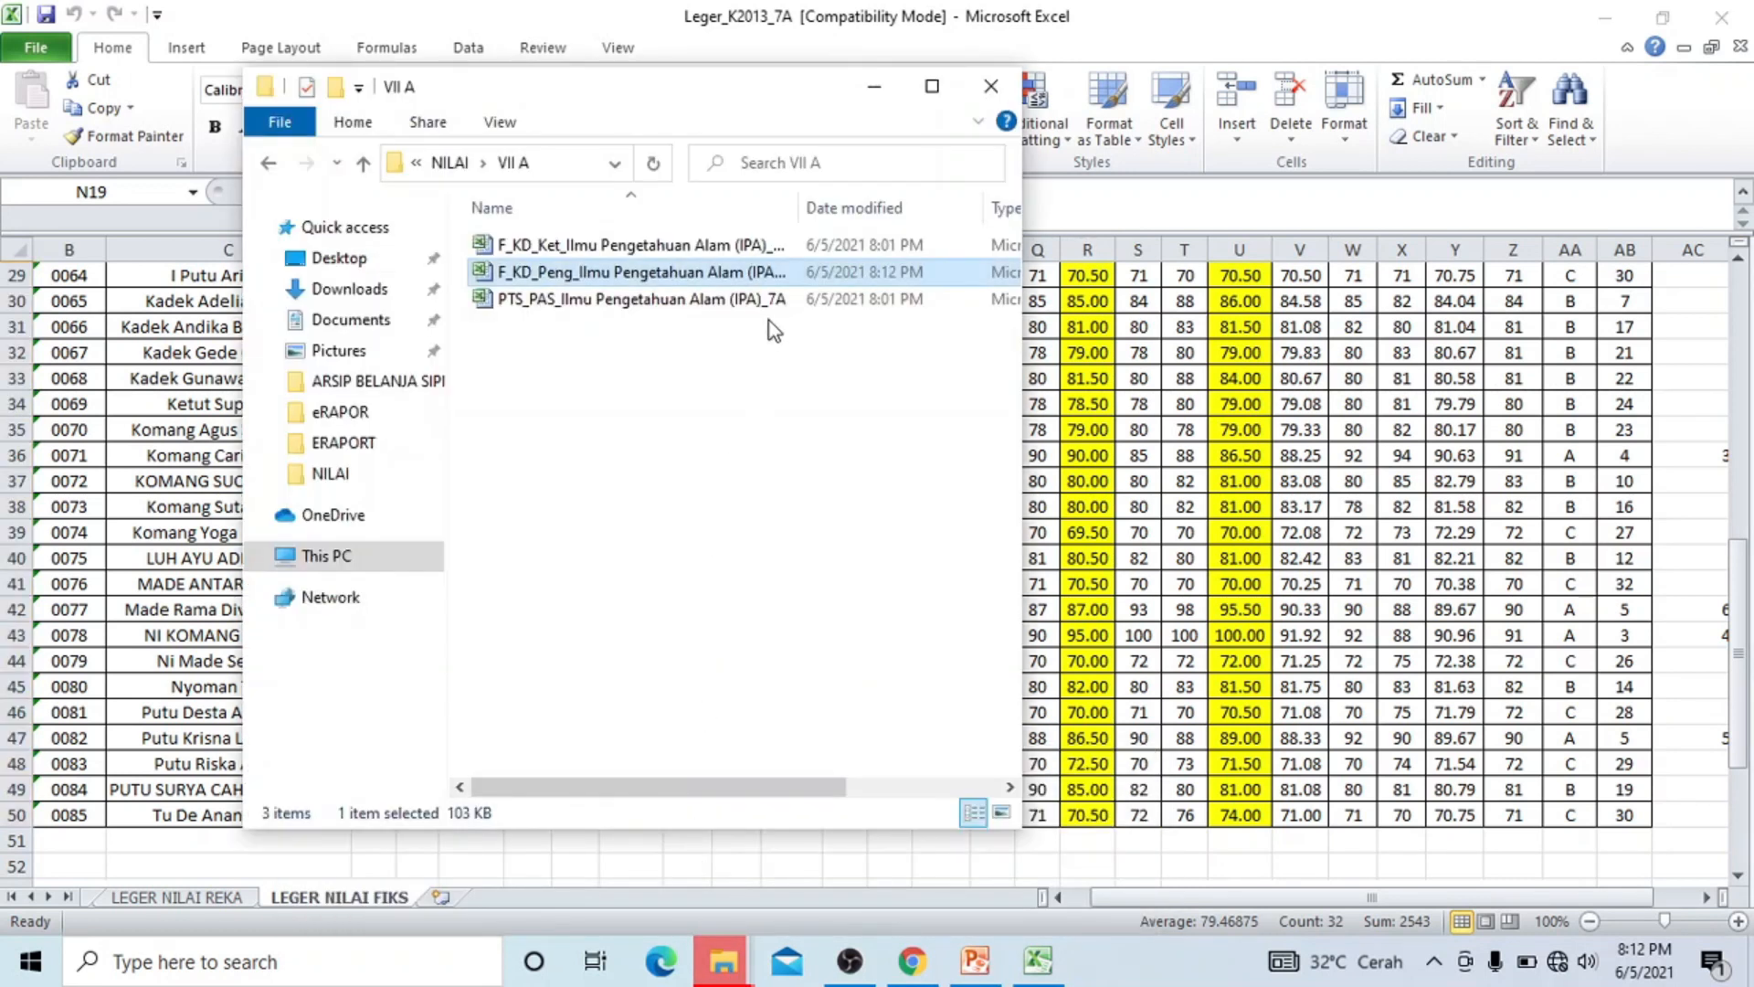
pyautogui.doubleClick(640, 305)
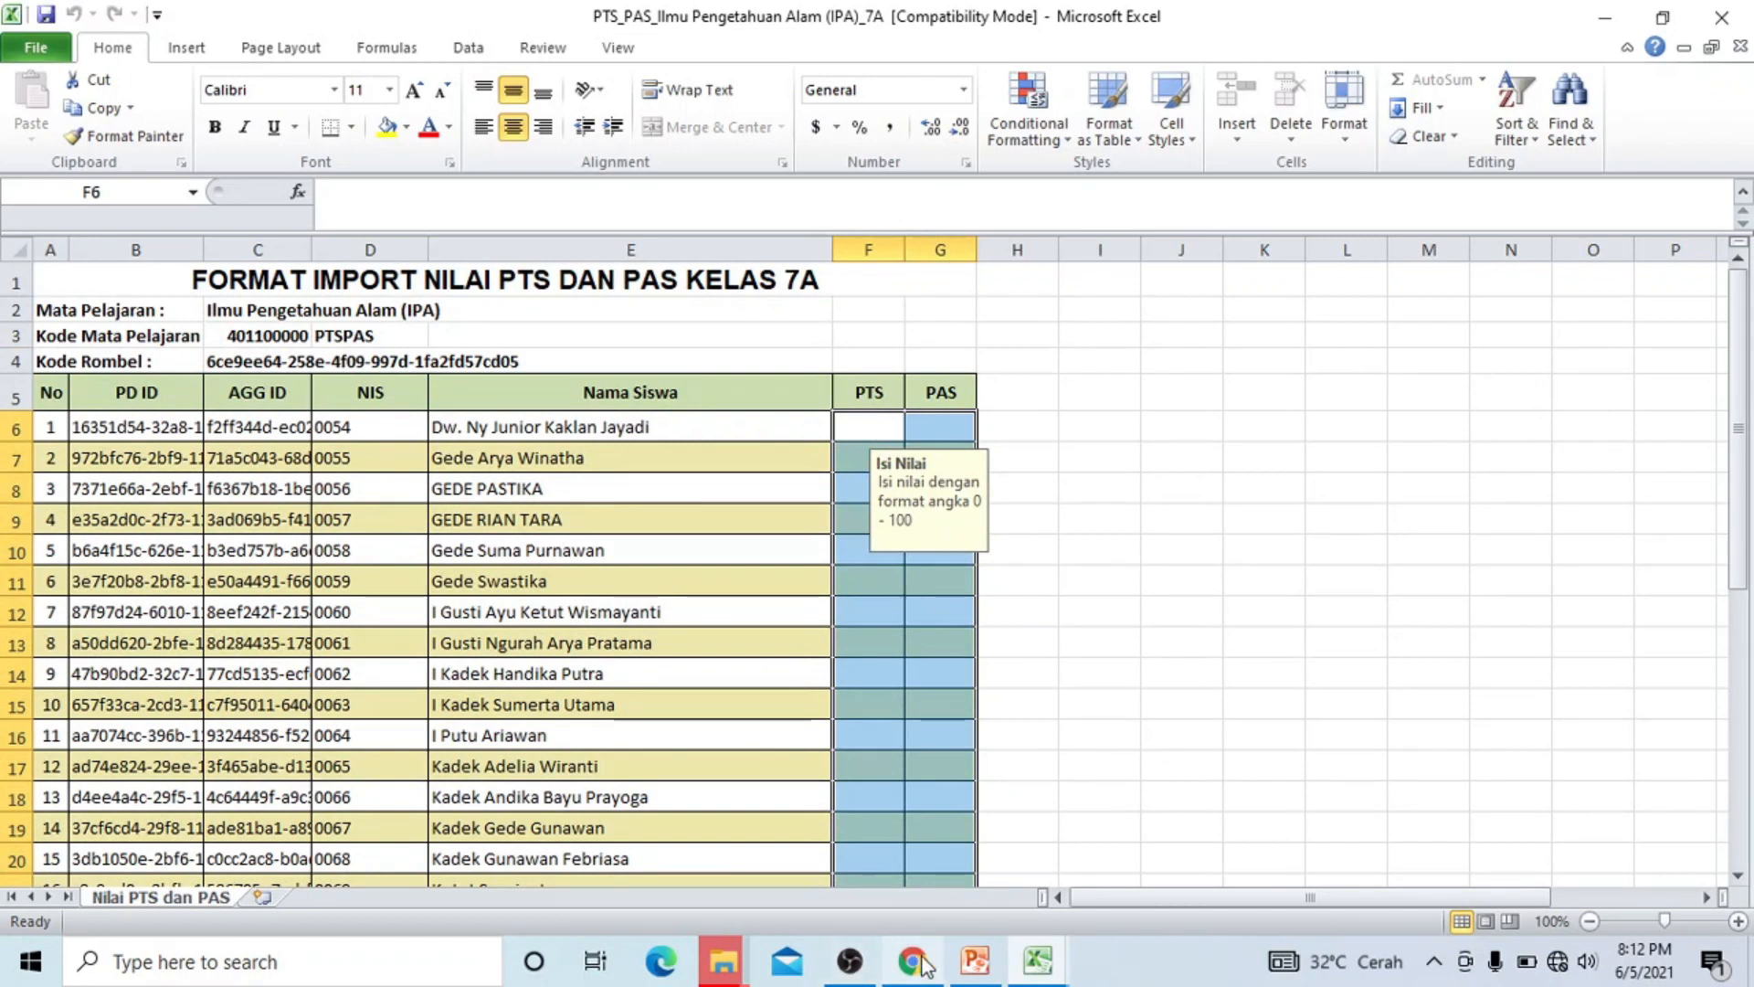
# Copy the PTS scores in W19:W50 from the Leger_K2013_7A workbook.
pyautogui.moveTo(1038, 964)
pyautogui.click(958, 852)
pyautogui.scroll(9, 1204, 782)
pyautogui.scroll(-1, 1460, 750)
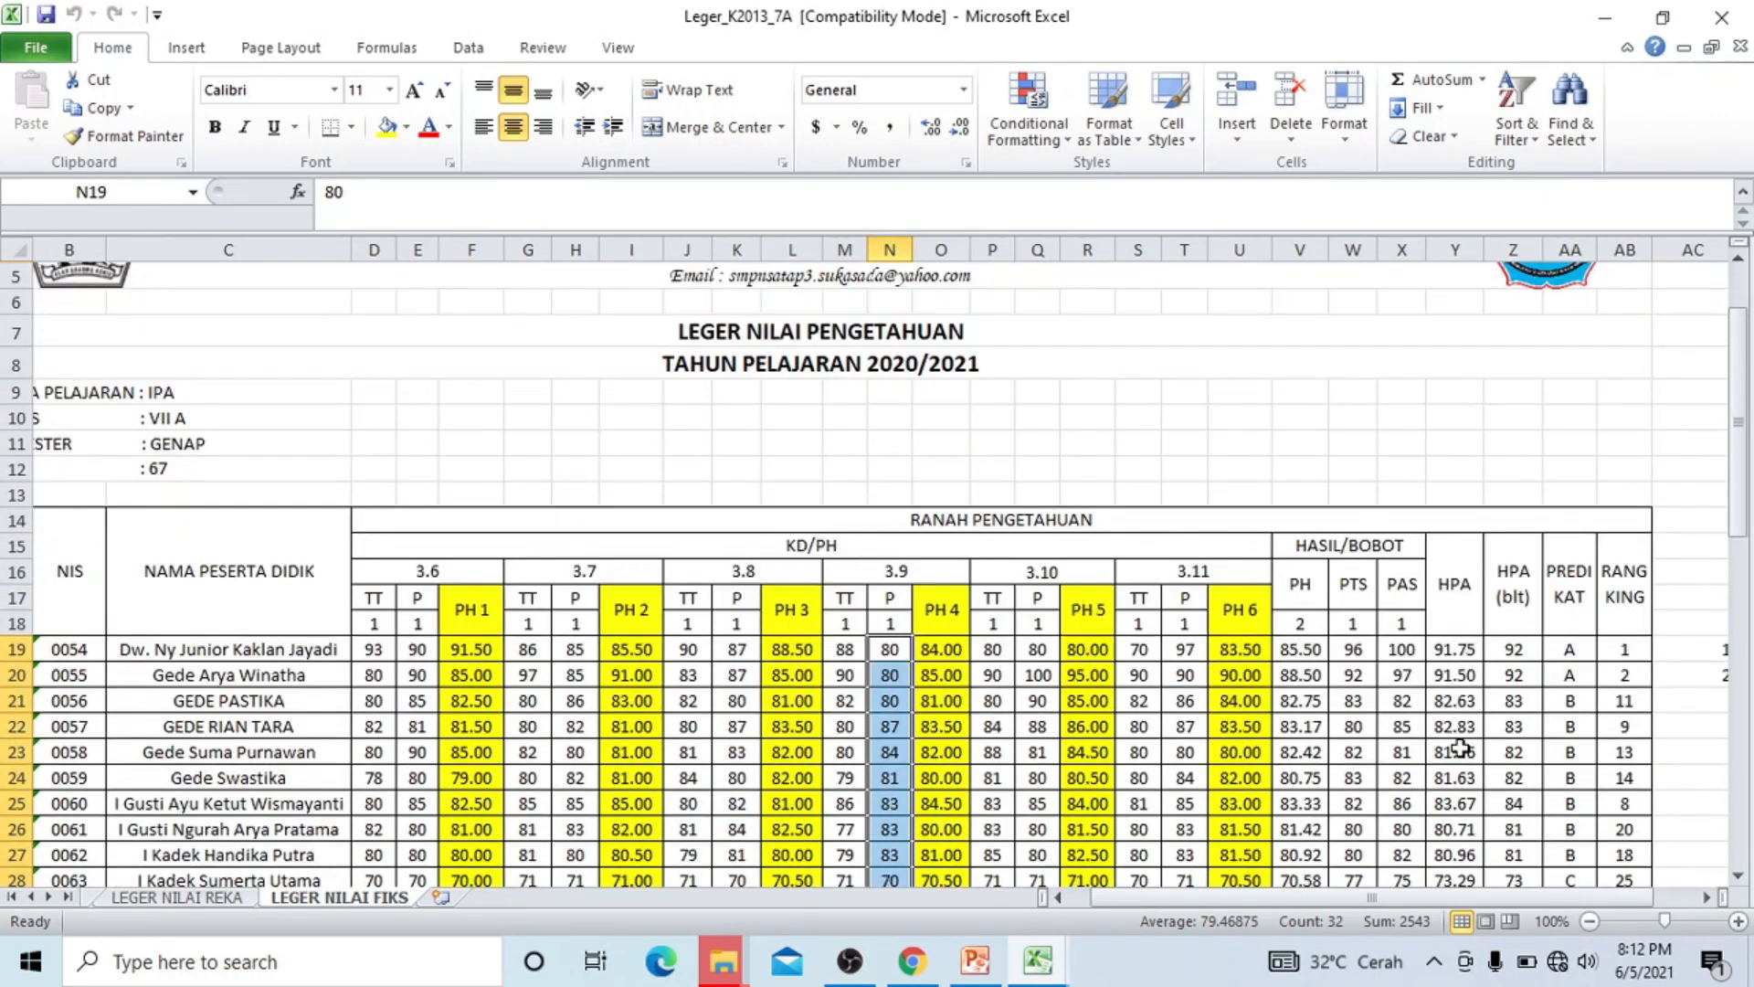
pyautogui.click(1354, 650)
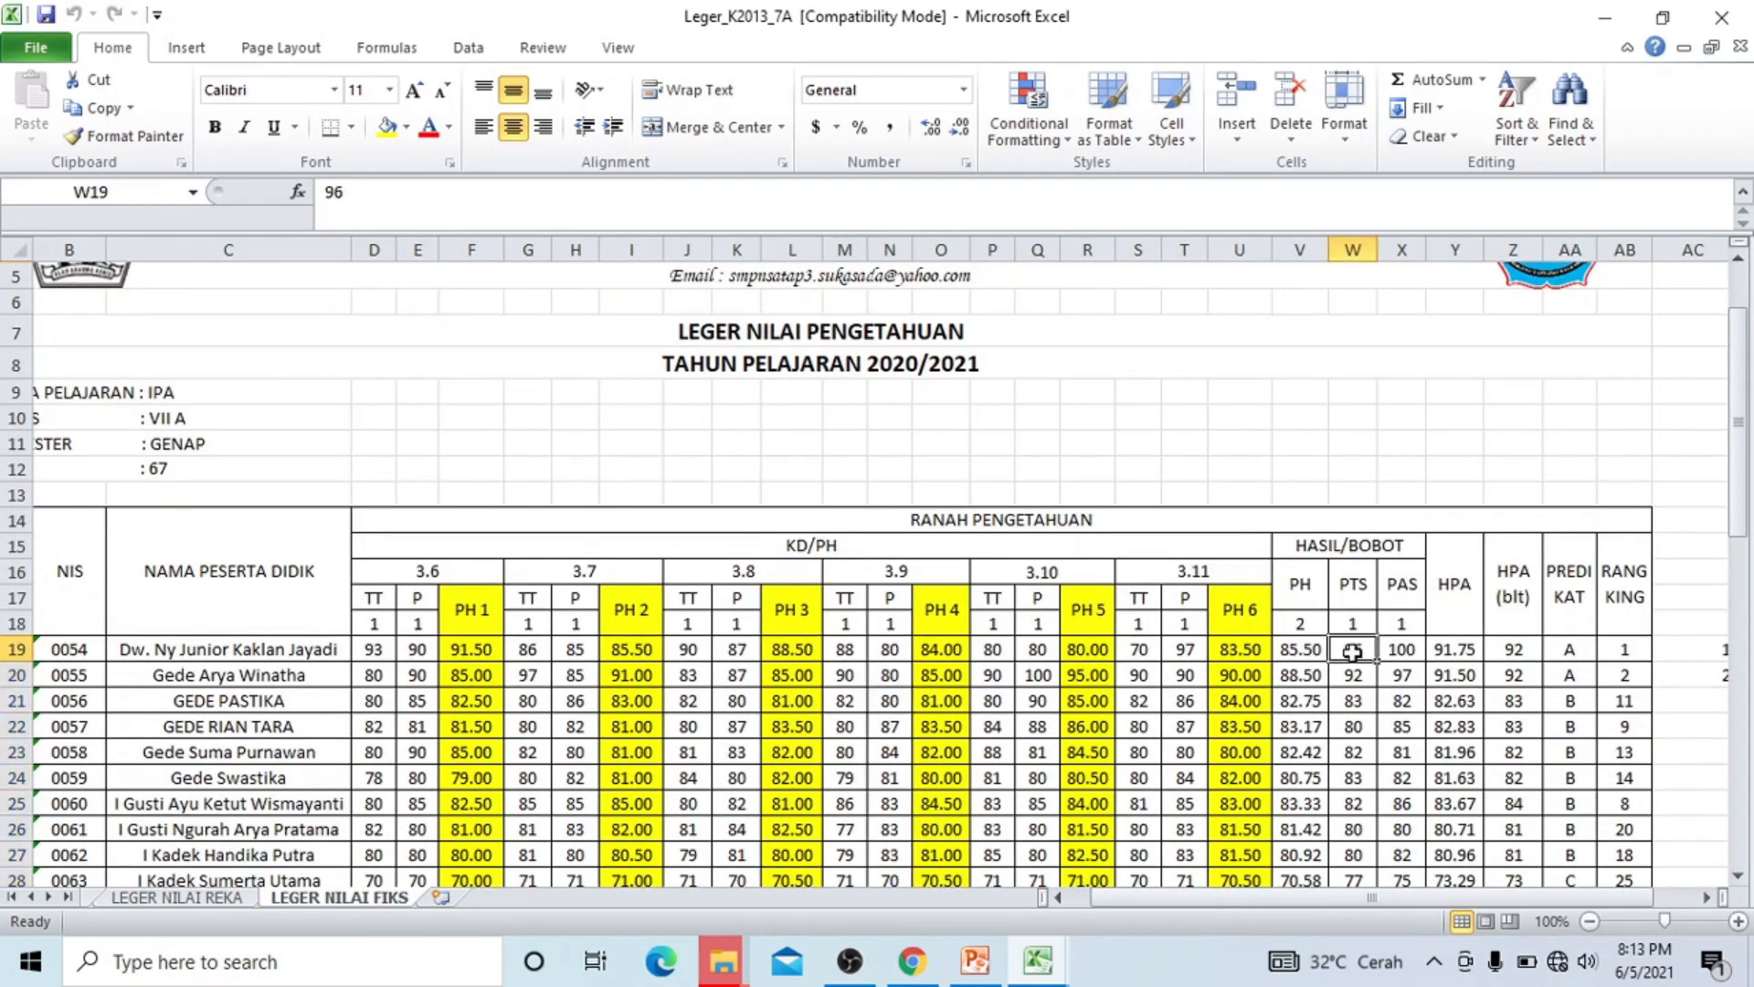
pyautogui.moveTo(1353, 651); pyautogui.dragTo(1353, 813)
pyautogui.hotkey('ctrl', 'c')
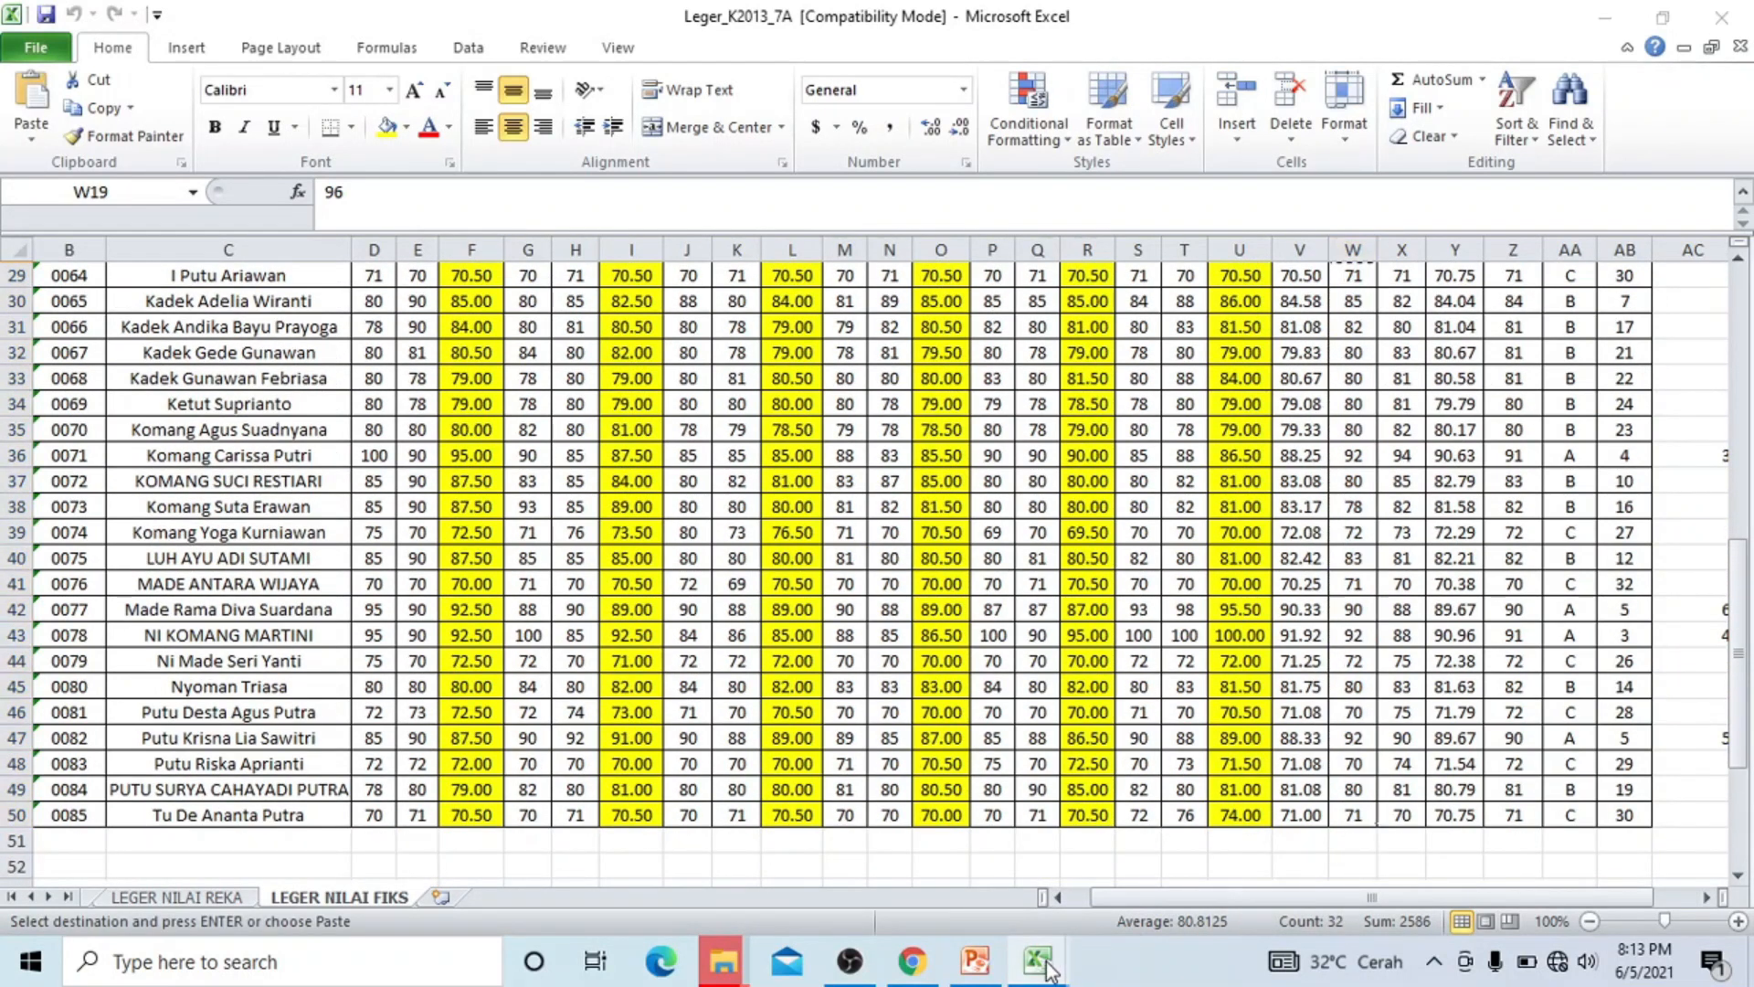
# Paste the PTS scores into the PTS_PAS 7A format from F6 and check the end of the list.
pyautogui.moveTo(1039, 961)
pyautogui.click(1118, 886)
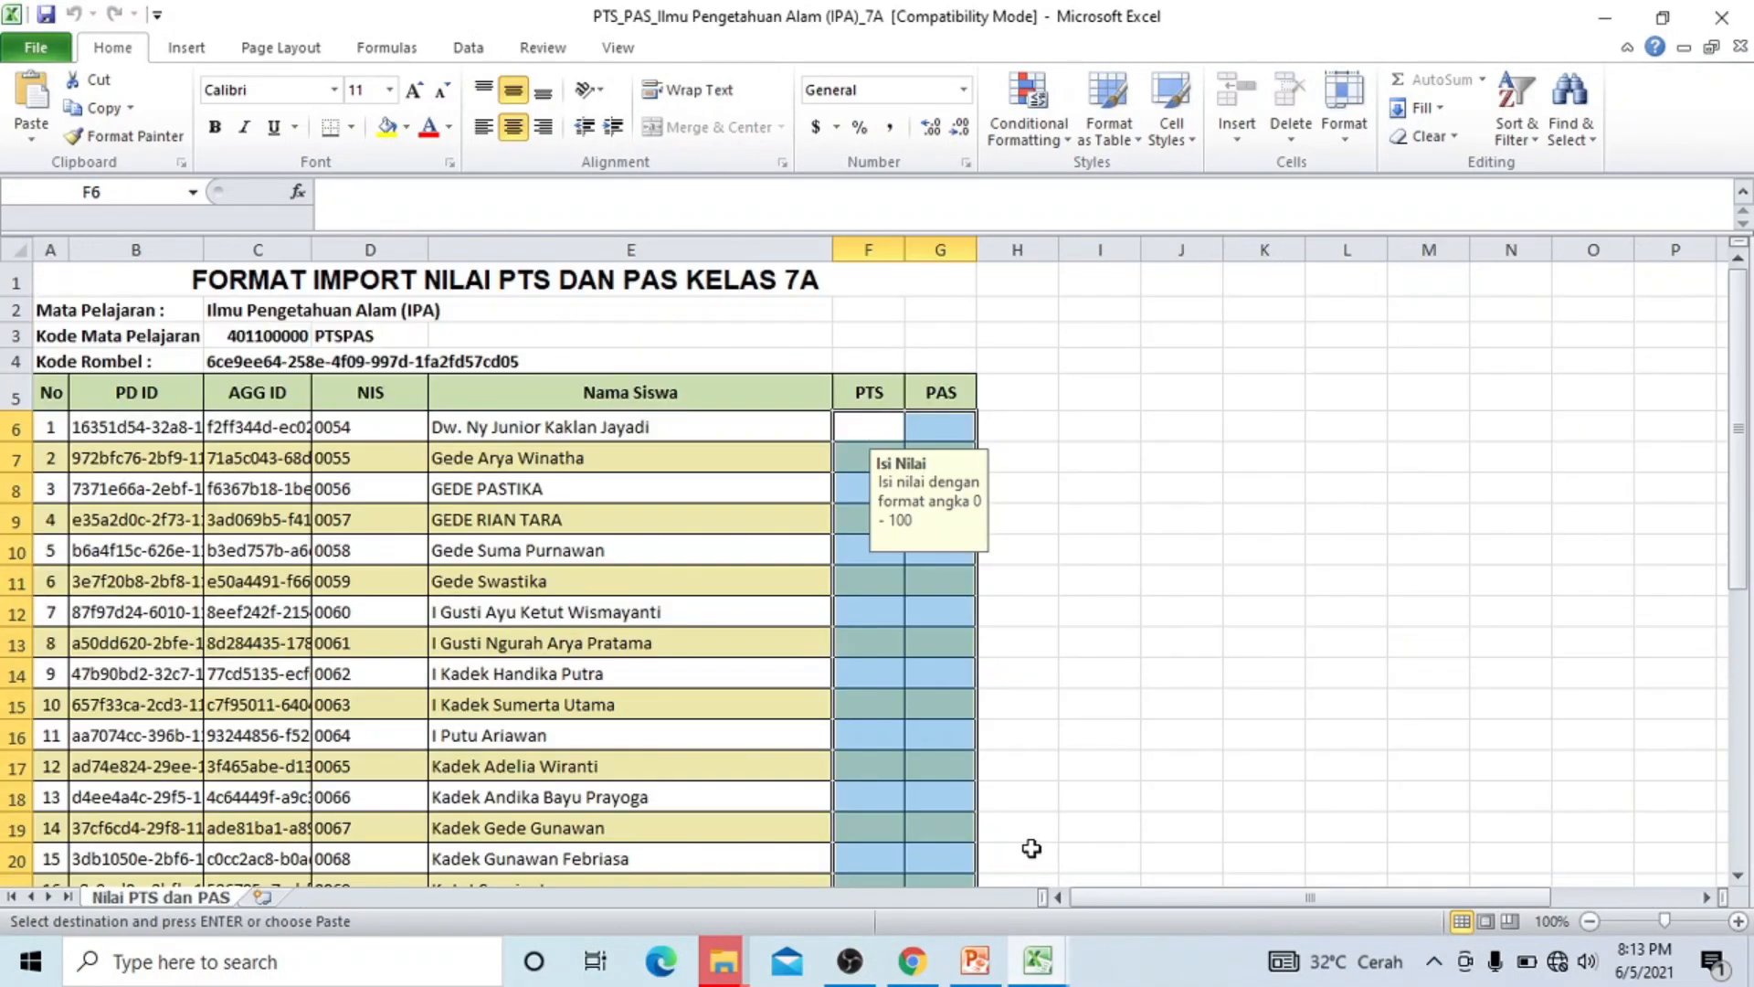
pyautogui.click(882, 433)
pyautogui.hotkey('ctrl', 'v')
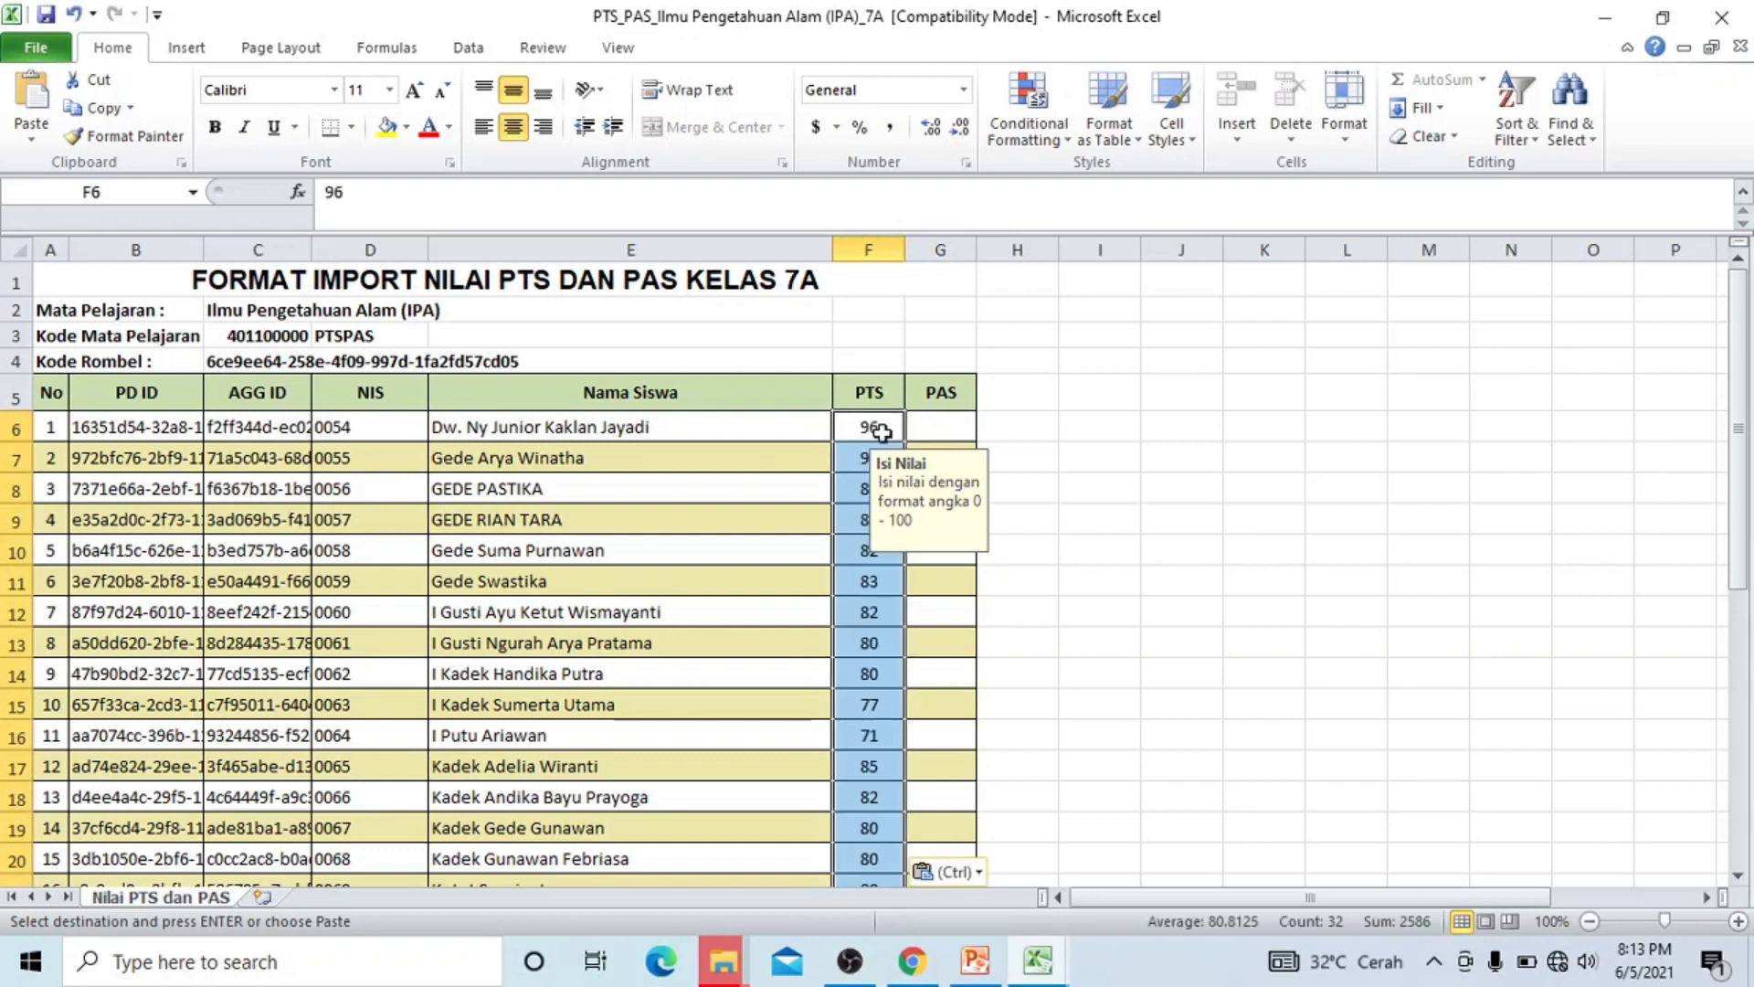
pyautogui.scroll(-11, 871, 749)
pyautogui.scroll(3, 871, 748)
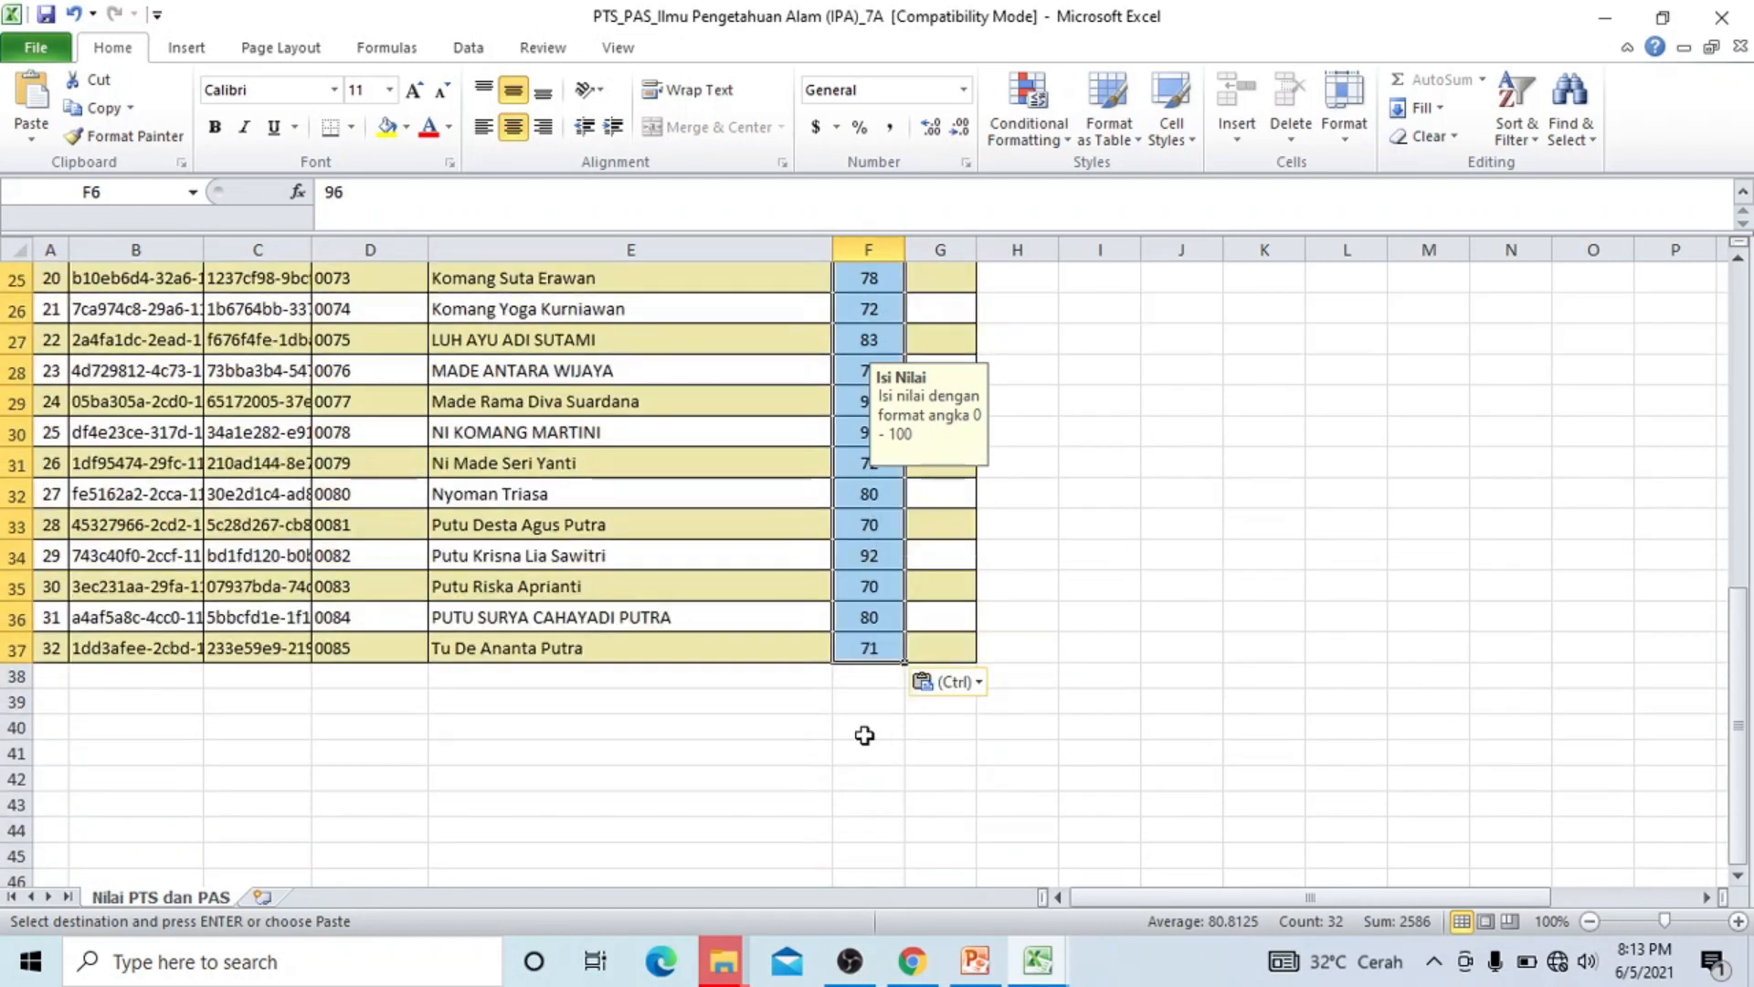
pyautogui.scroll(8, 1178, 701)
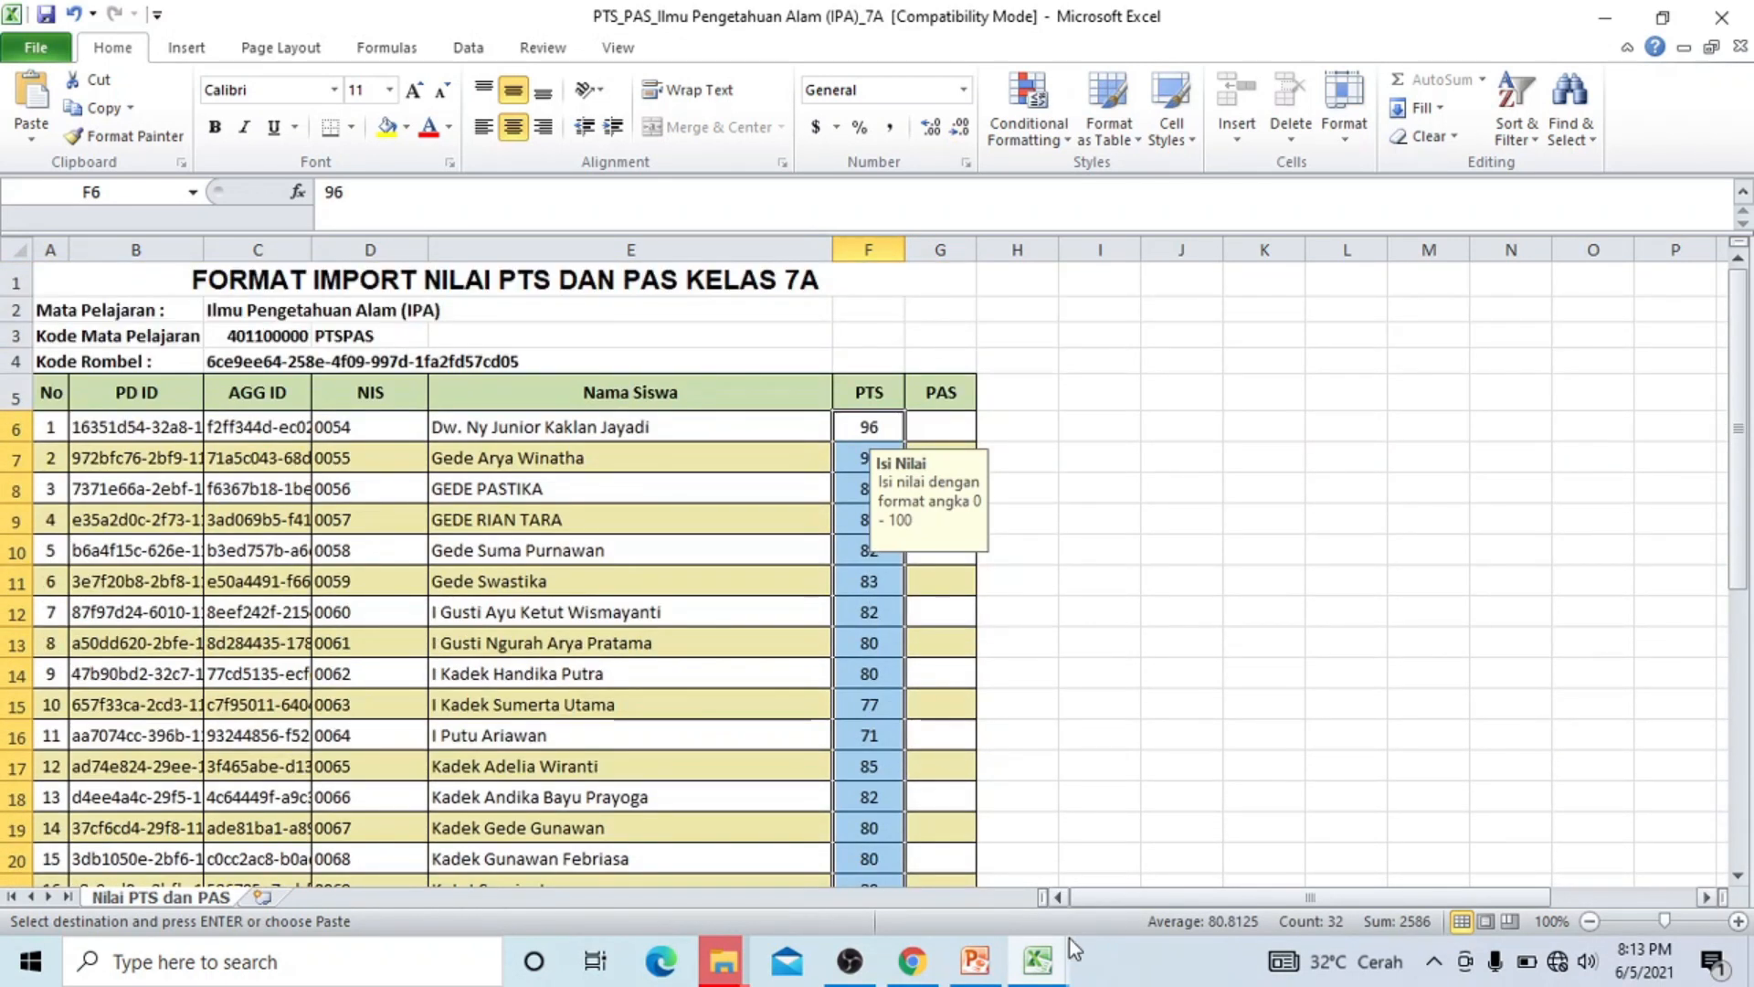
# Copy the PAS scores in X19:X50 from the Leger_K2013_7A workbook.
pyautogui.click(1038, 961)
pyautogui.click(900, 850)
pyautogui.scroll(5, 1283, 808)
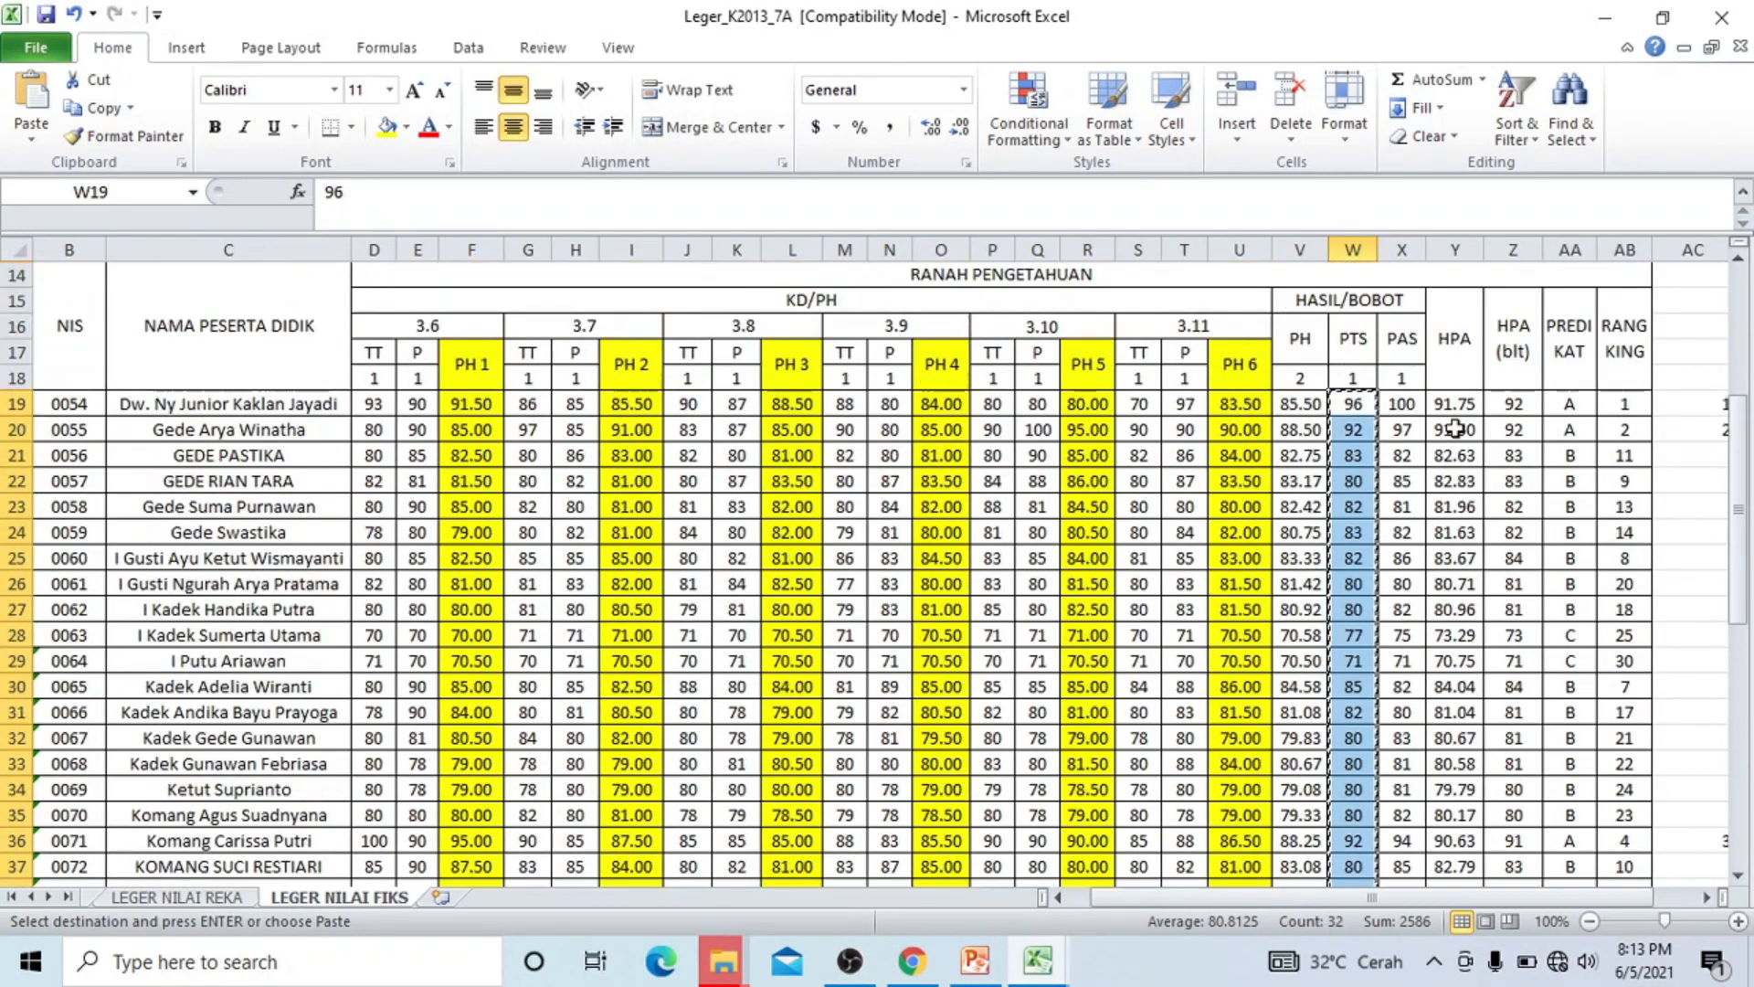
pyautogui.moveTo(1402, 403); pyautogui.dragTo(1409, 834)
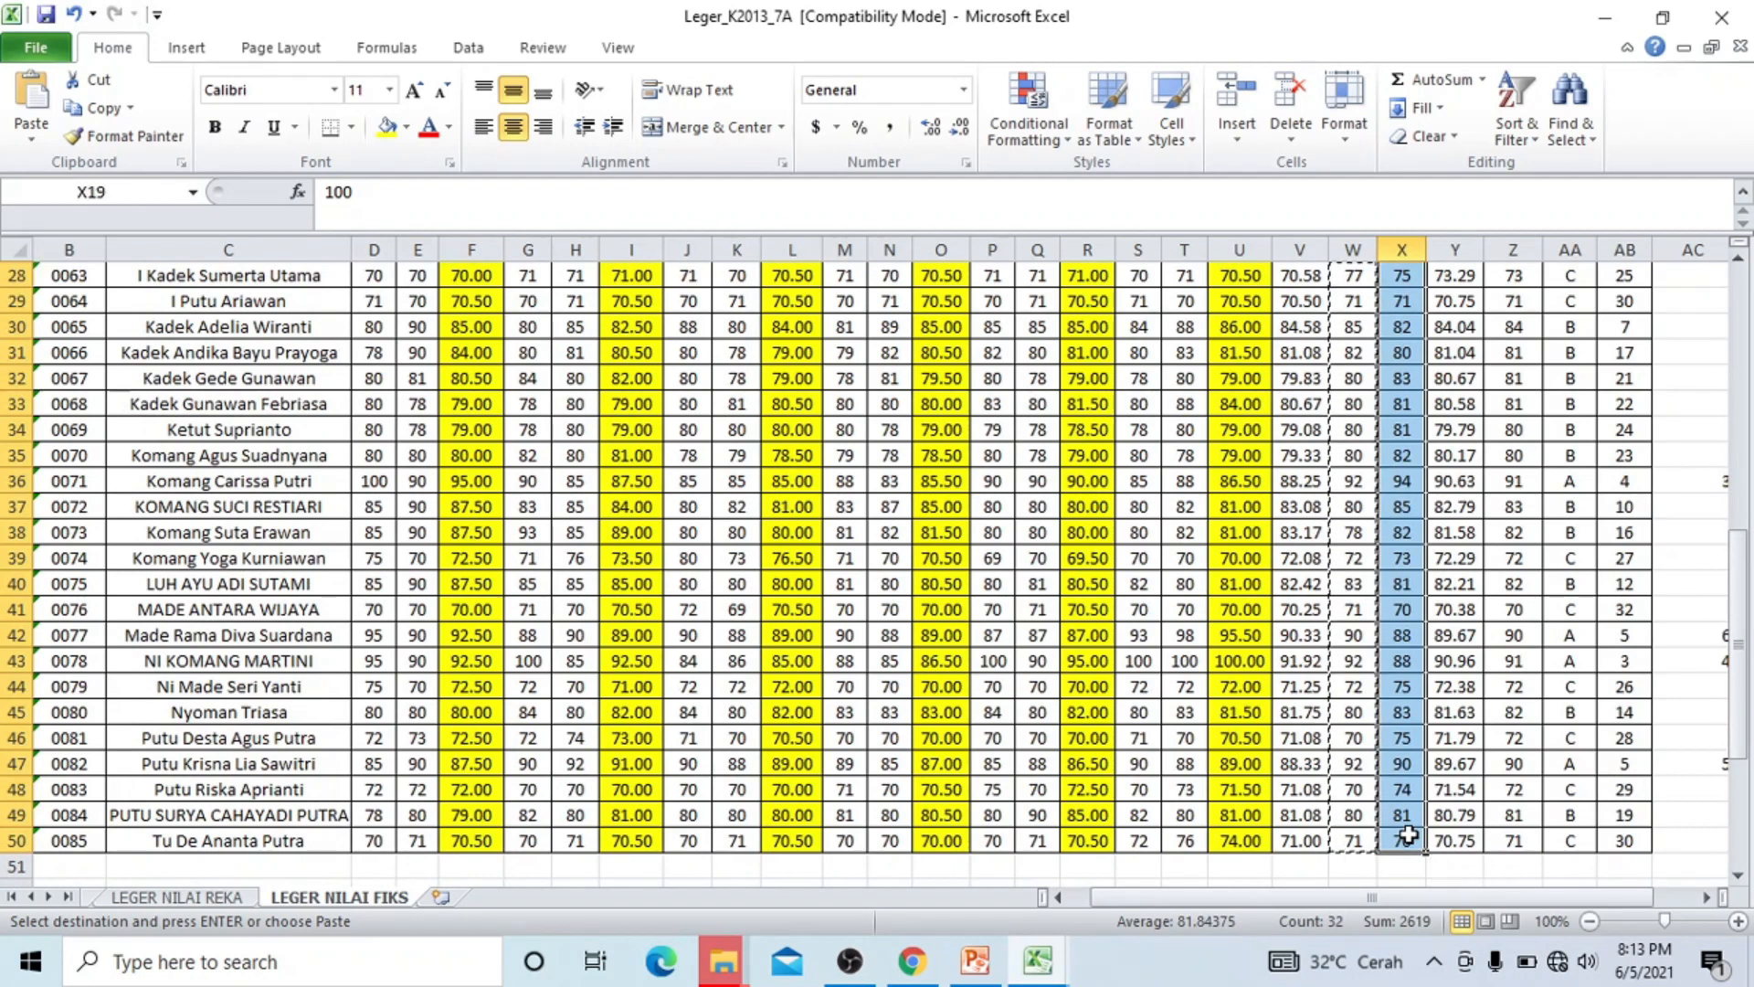
pyautogui.hotkey('ctrl', 'c')
# Paste the PAS scores into the PTS_PAS 7A format from G6 and check the whole list.
pyautogui.click(1038, 962)
pyautogui.click(1179, 850)
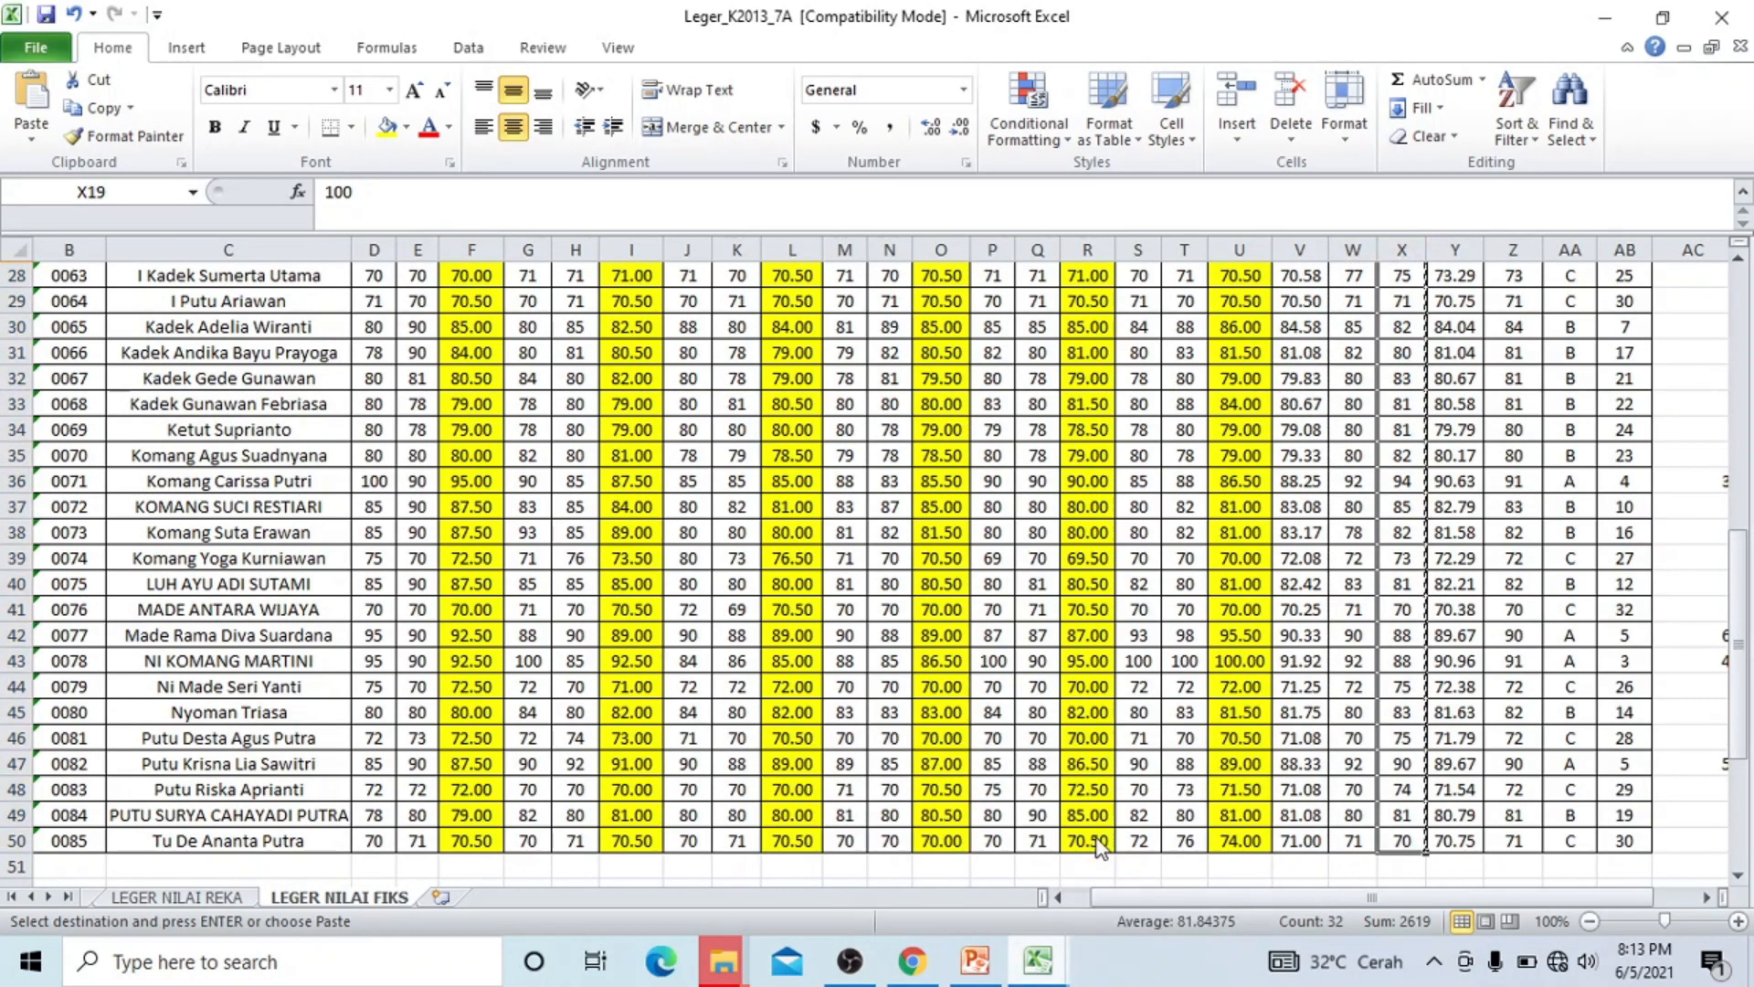
pyautogui.click(937, 429)
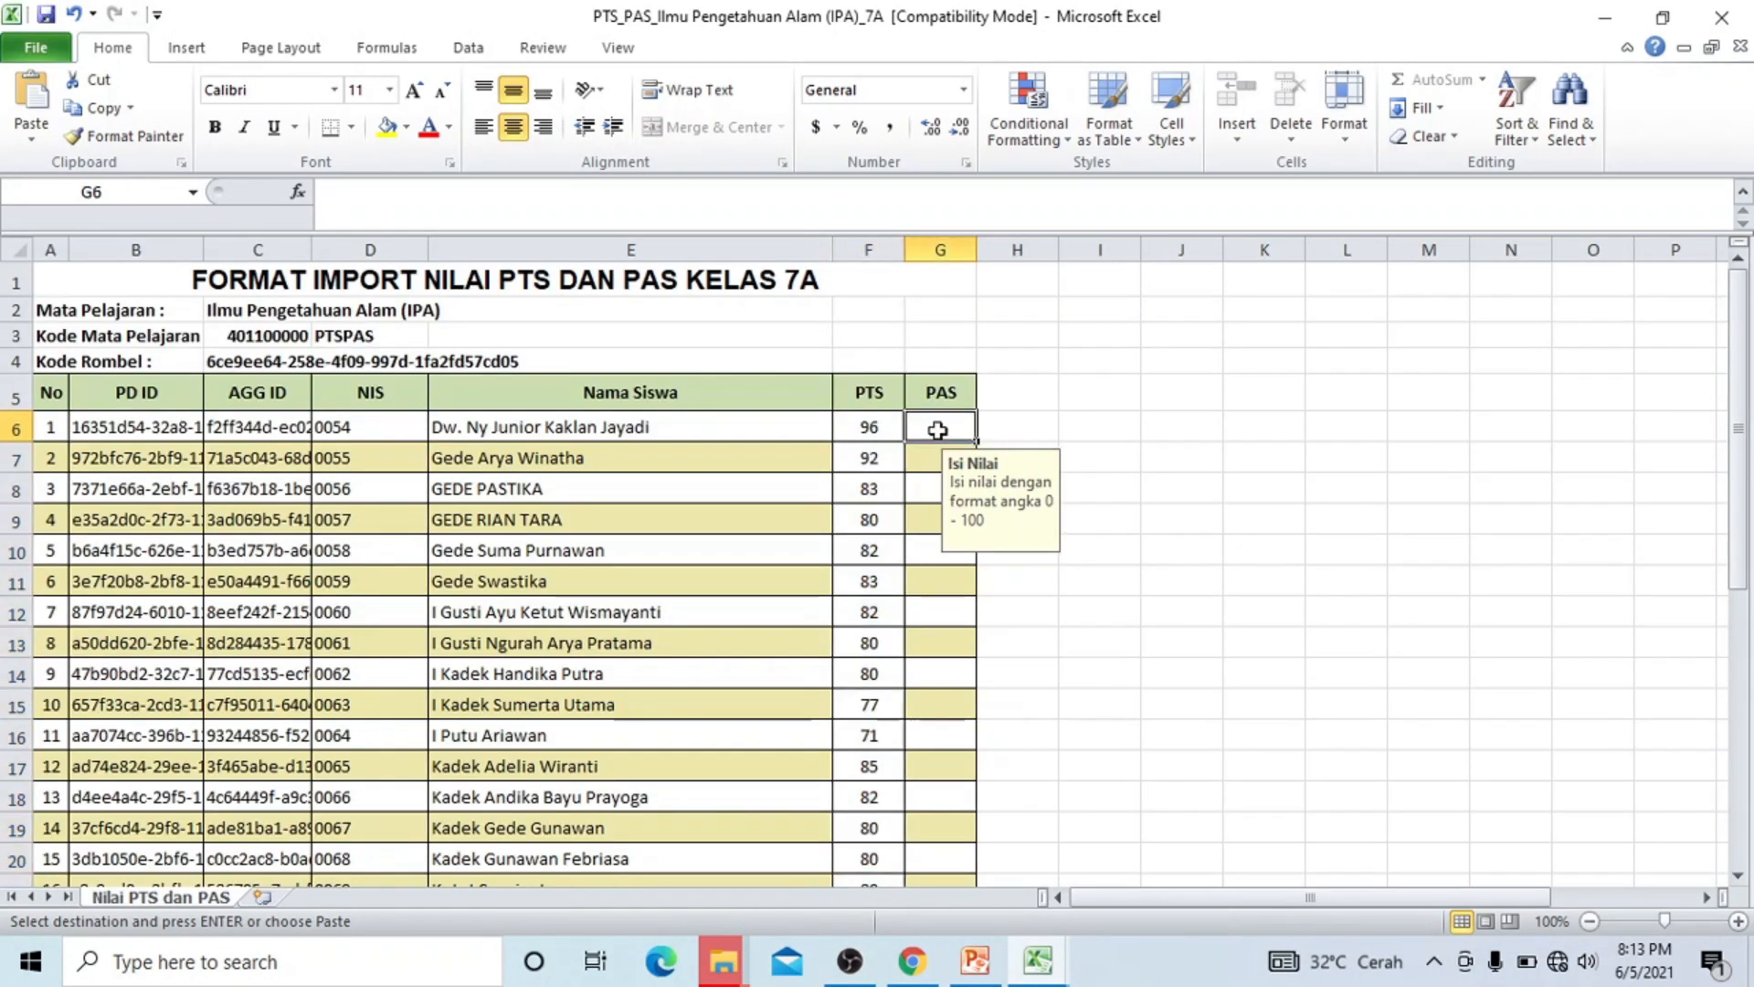
pyautogui.hotkey('ctrl', 'v')
pyautogui.scroll(-12, 1248, 727)
pyautogui.scroll(12, 1254, 738)
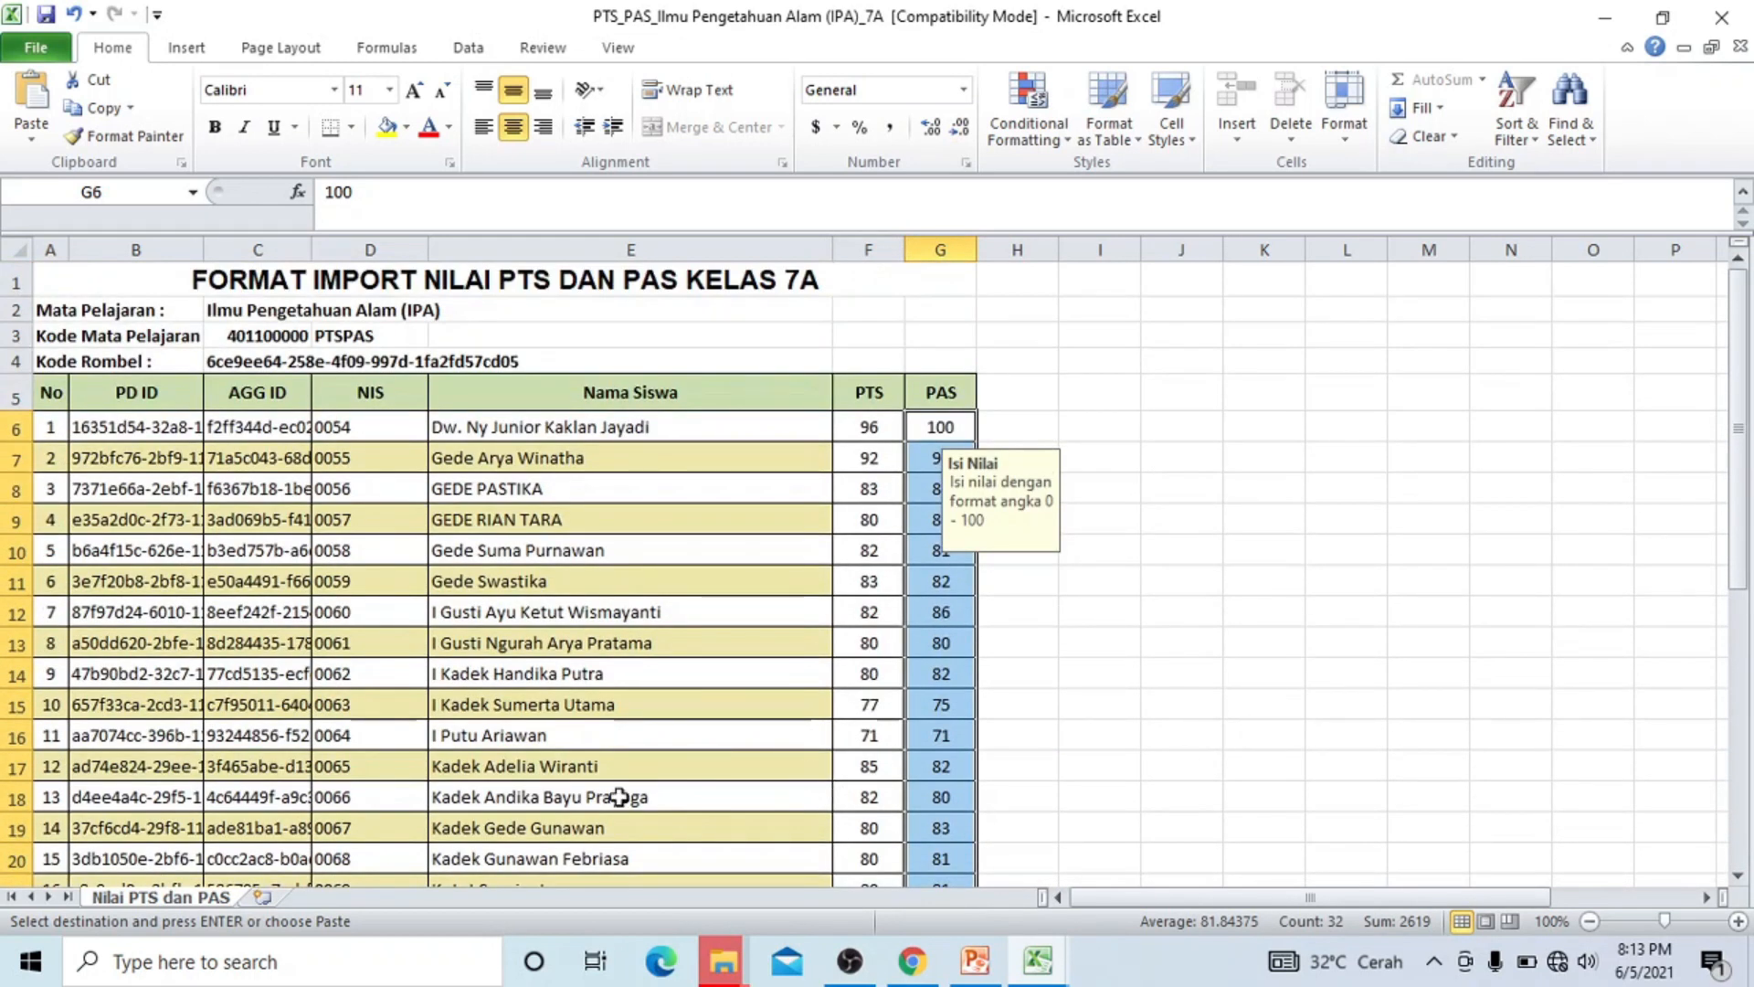
# Save the PTS_PAS 7A format as an Excel 97-2003 Workbook under its existing name in the VII A folder, then close it.
pyautogui.click(50, 50)
pyautogui.click(90, 122)
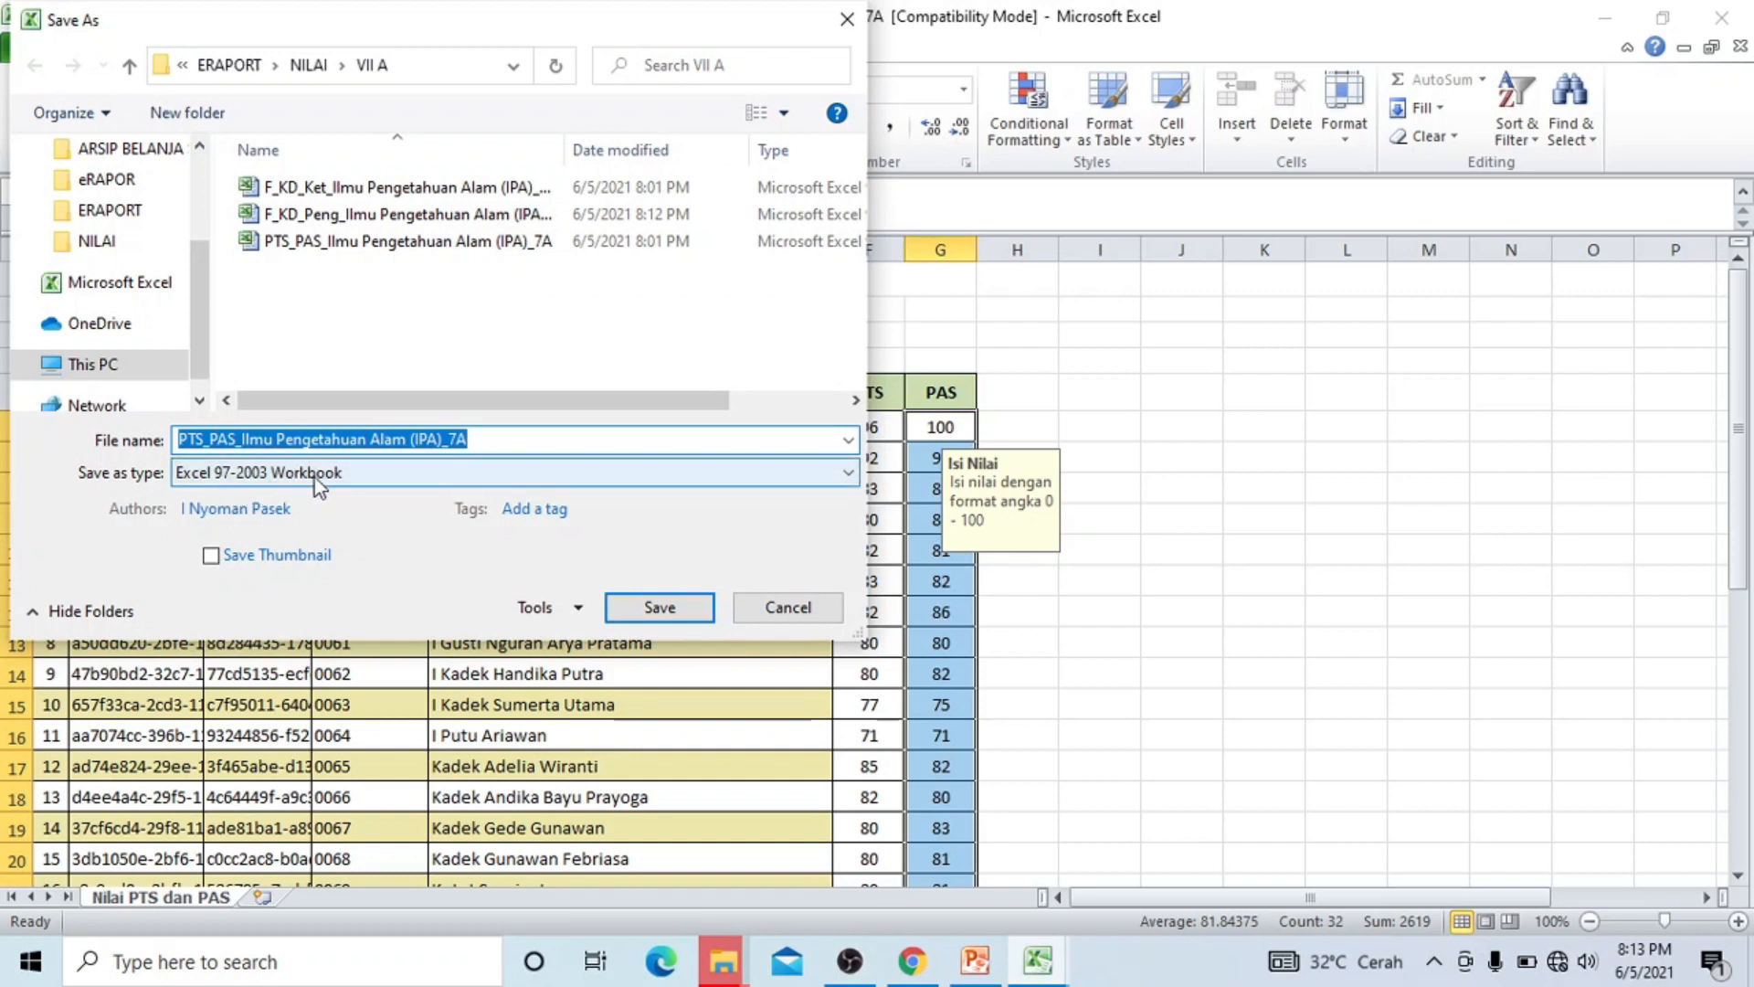
pyautogui.click(660, 616)
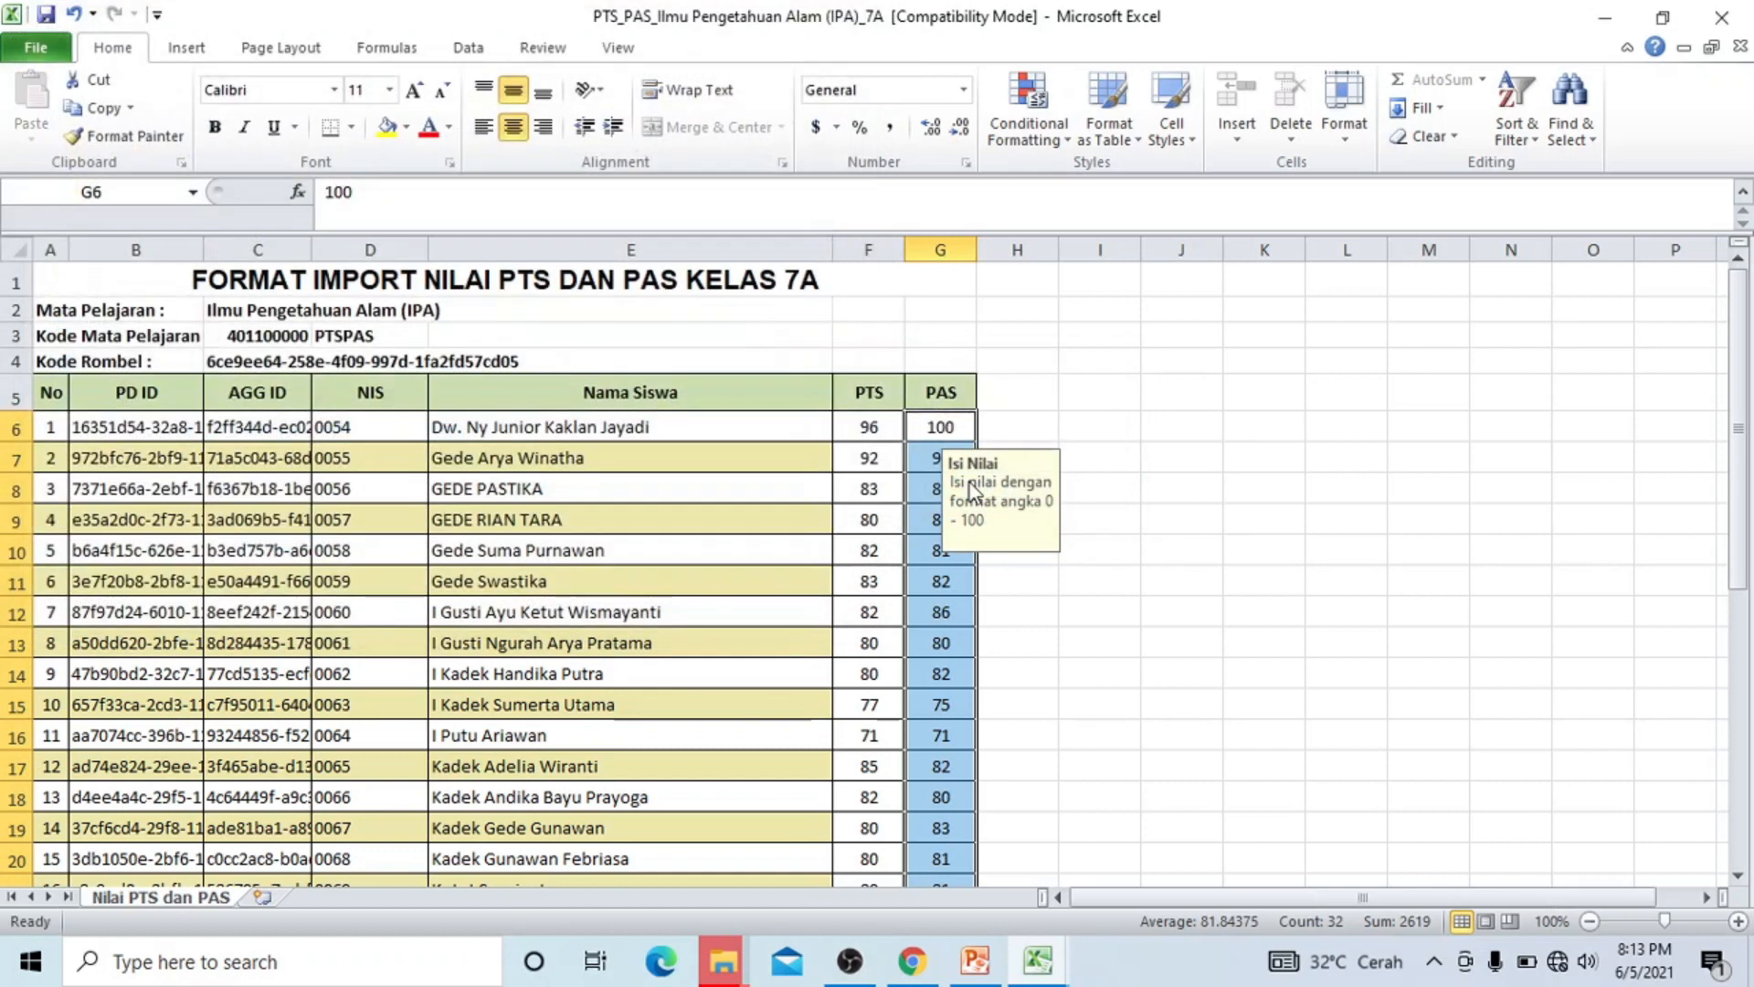
pyautogui.click(1723, 16)
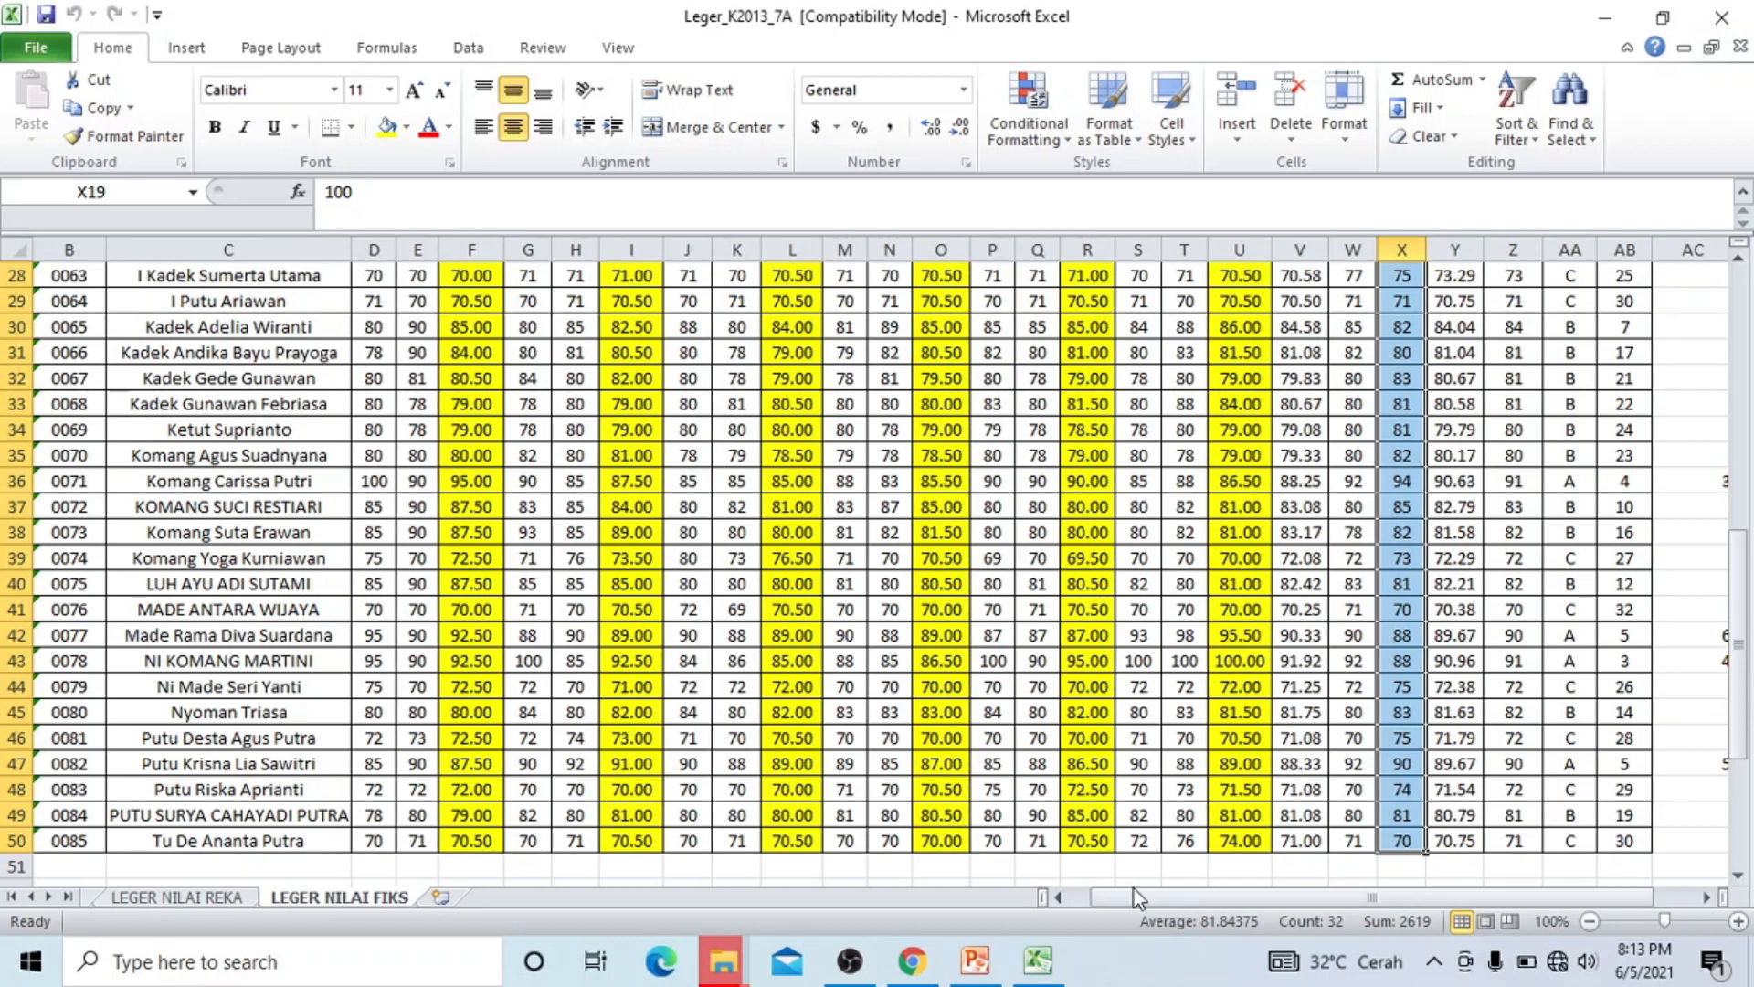
# Connect the computer to the Galaxy TAB Samsung BOS Wi-Fi network with automatic connection enabled.
pyautogui.click(1563, 969)
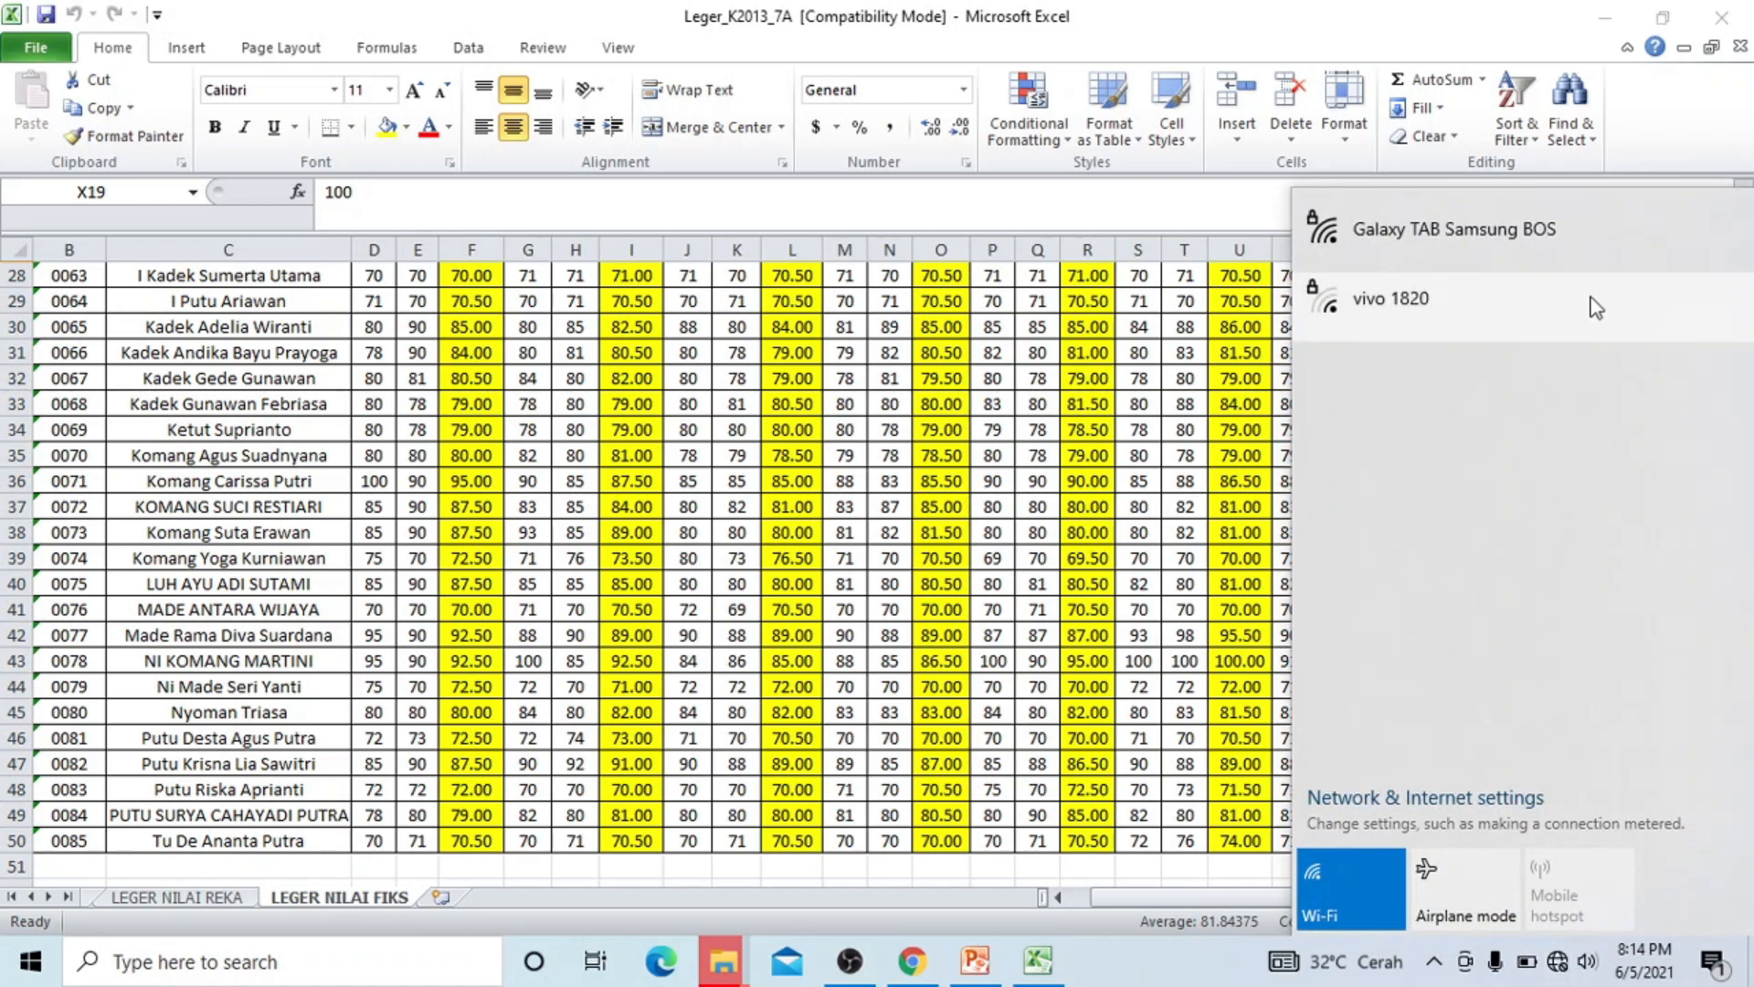
pyautogui.click(1572, 232)
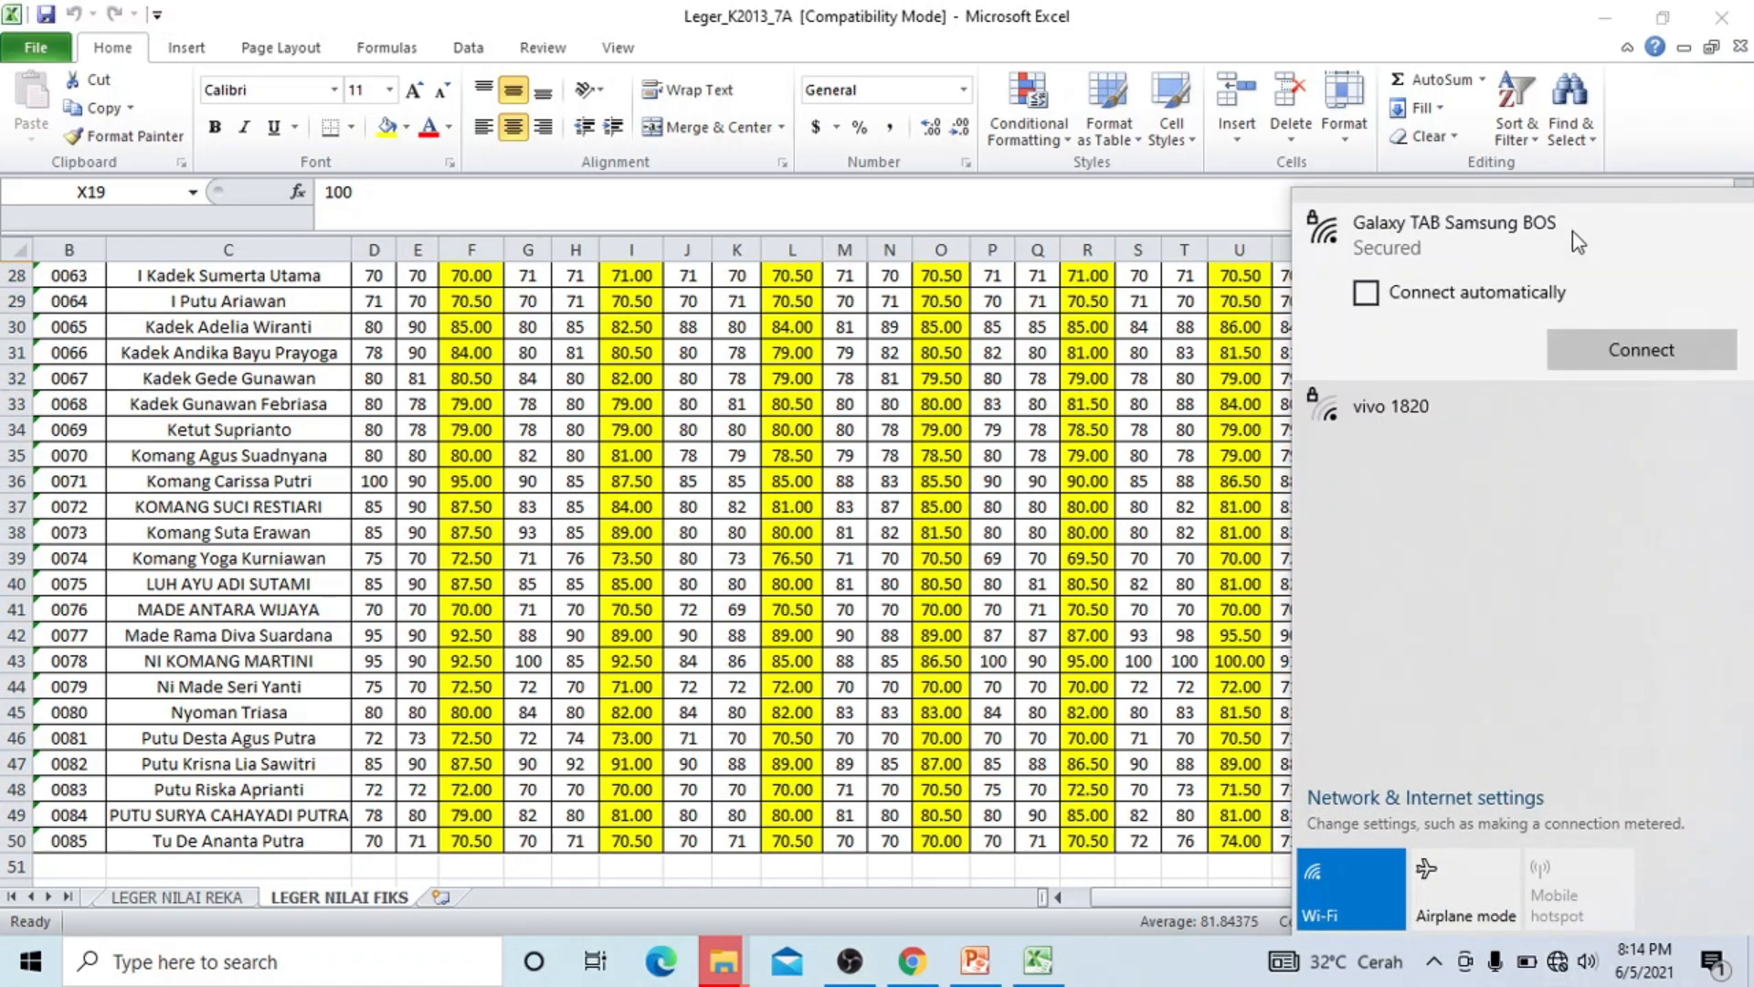
pyautogui.click(1366, 293)
pyautogui.click(1645, 355)
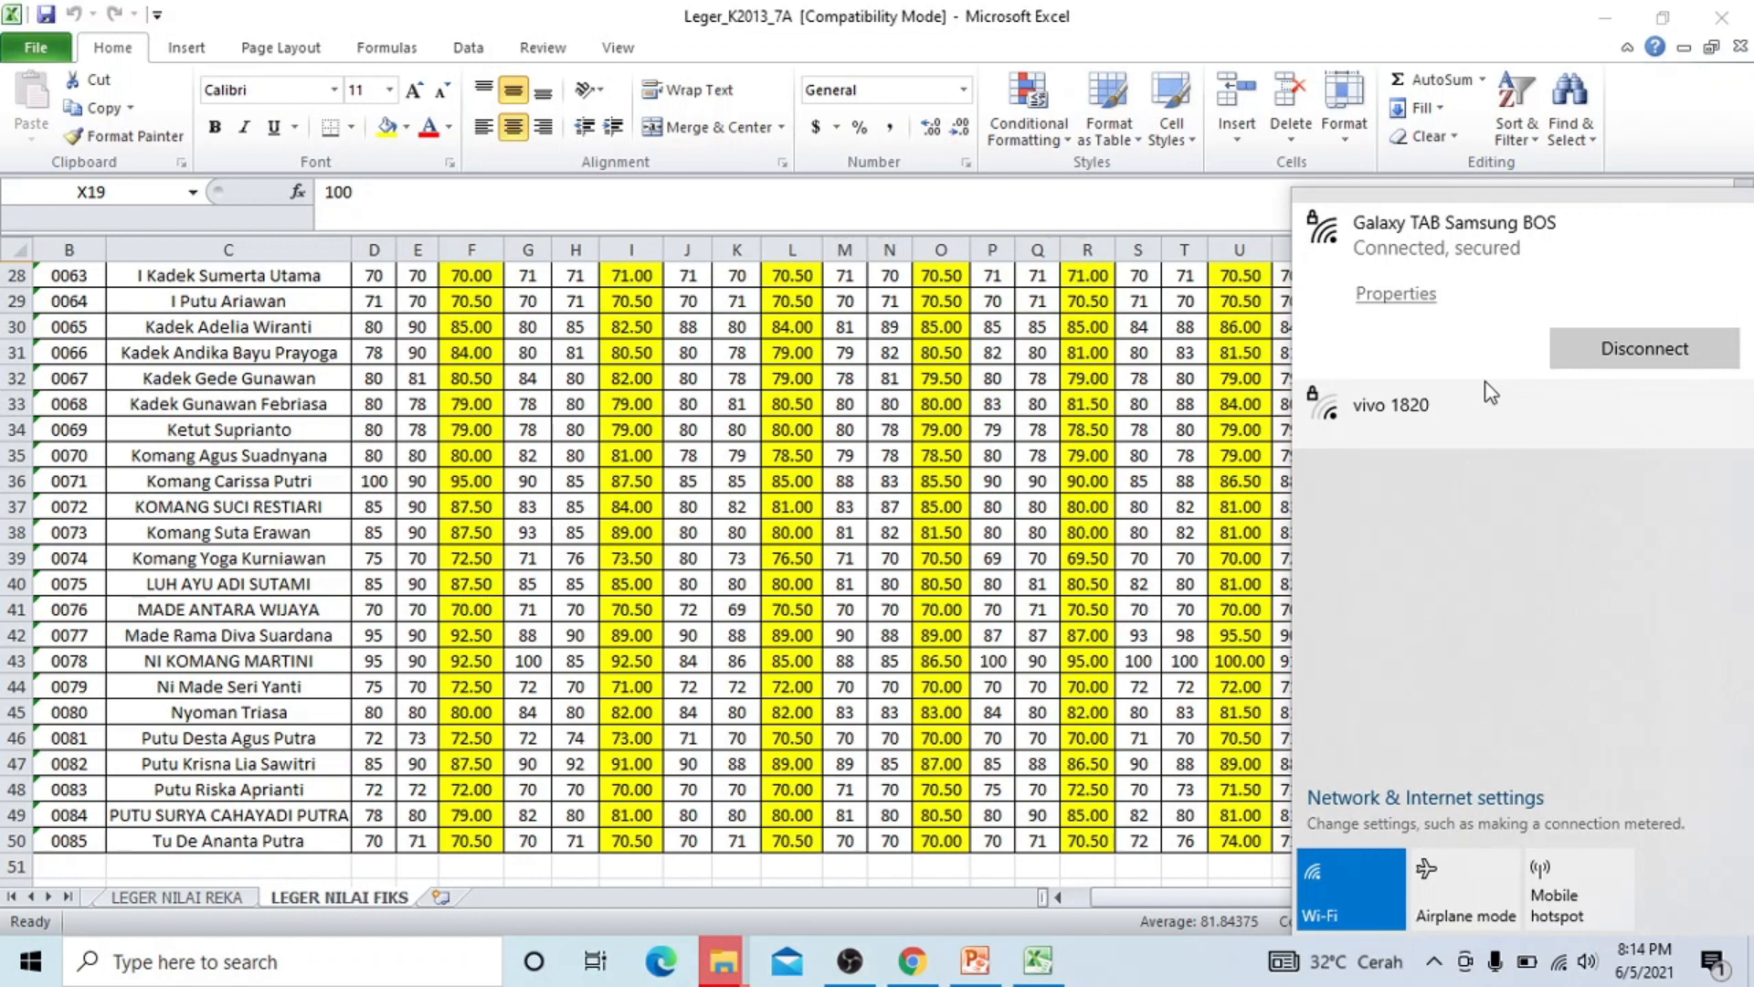
# Switch to e-rapor SMP in Chrome and open the Import Nilai Pengetahuan page.
pyautogui.click(906, 967)
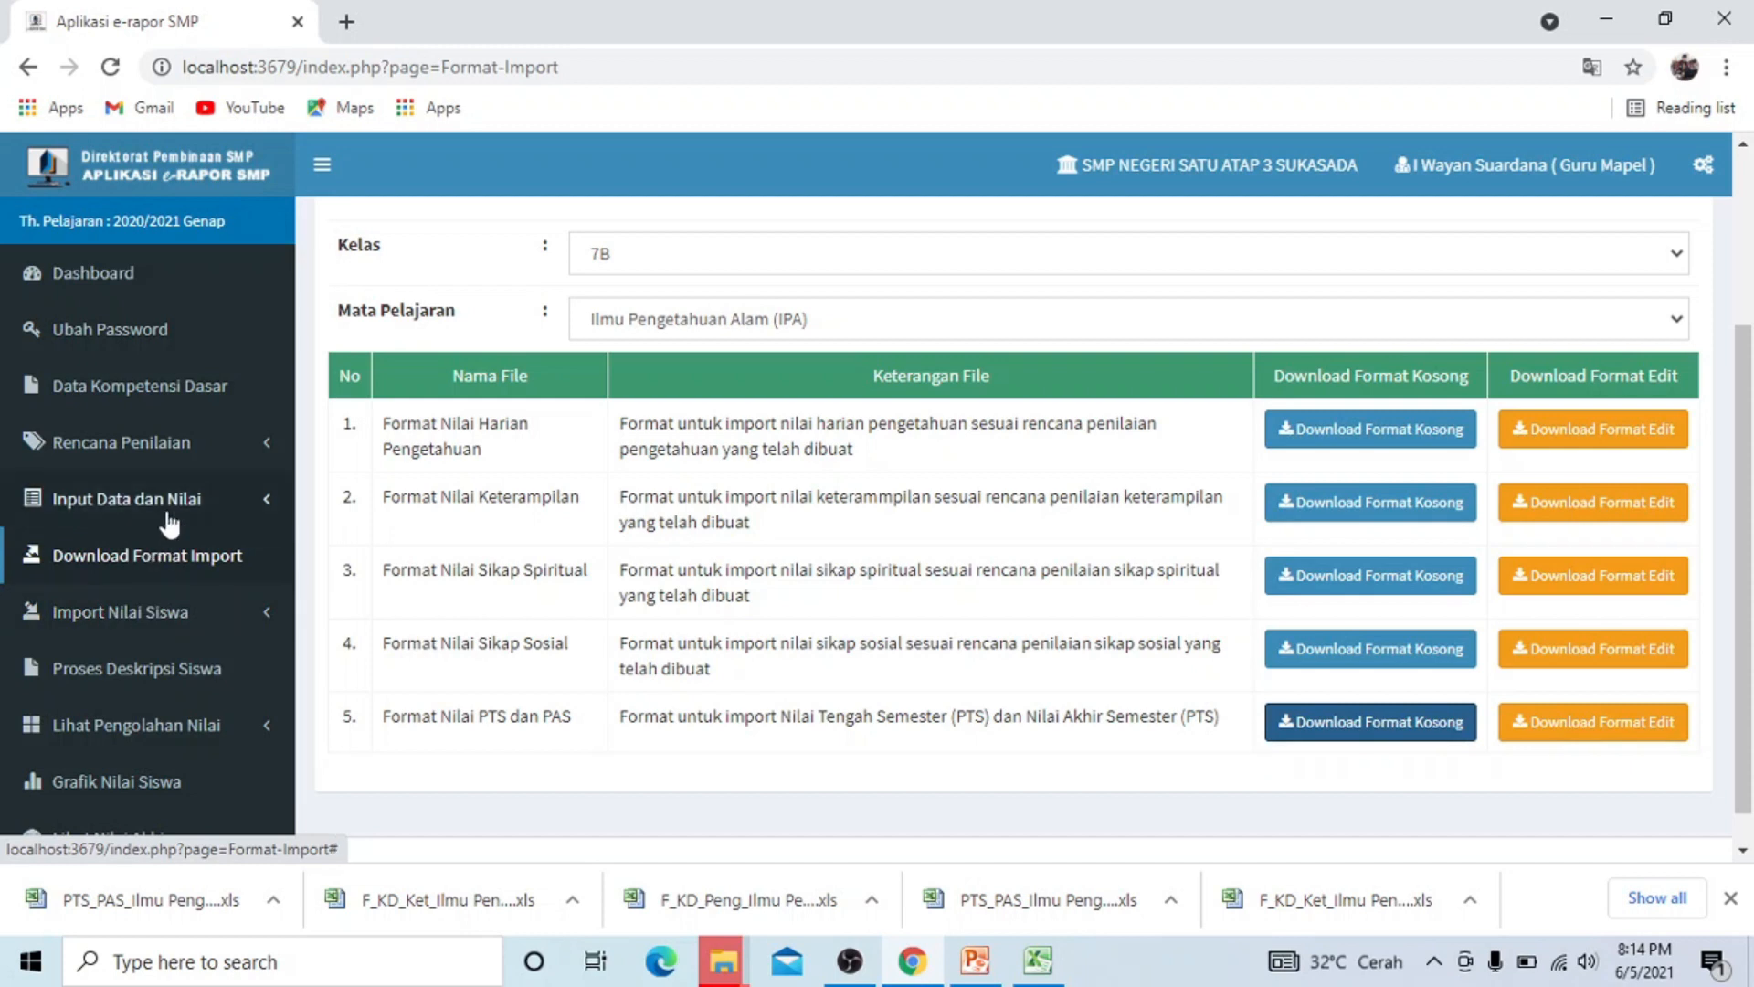
pyautogui.click(123, 622)
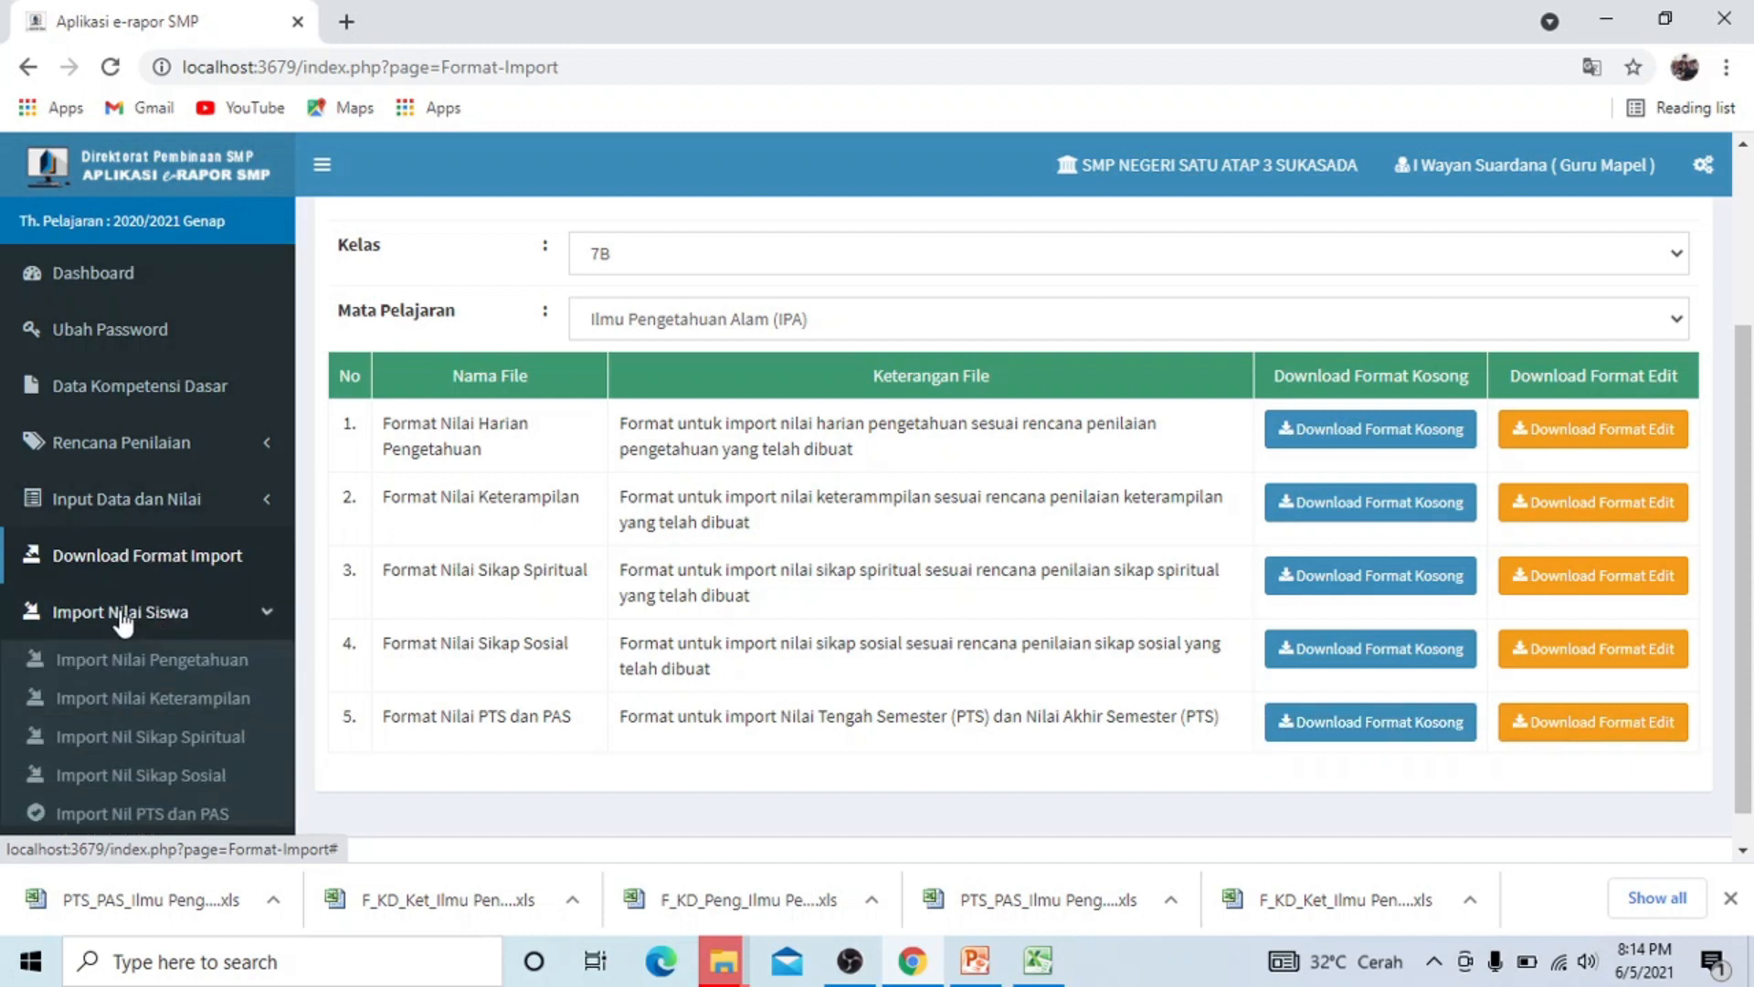
pyautogui.click(157, 660)
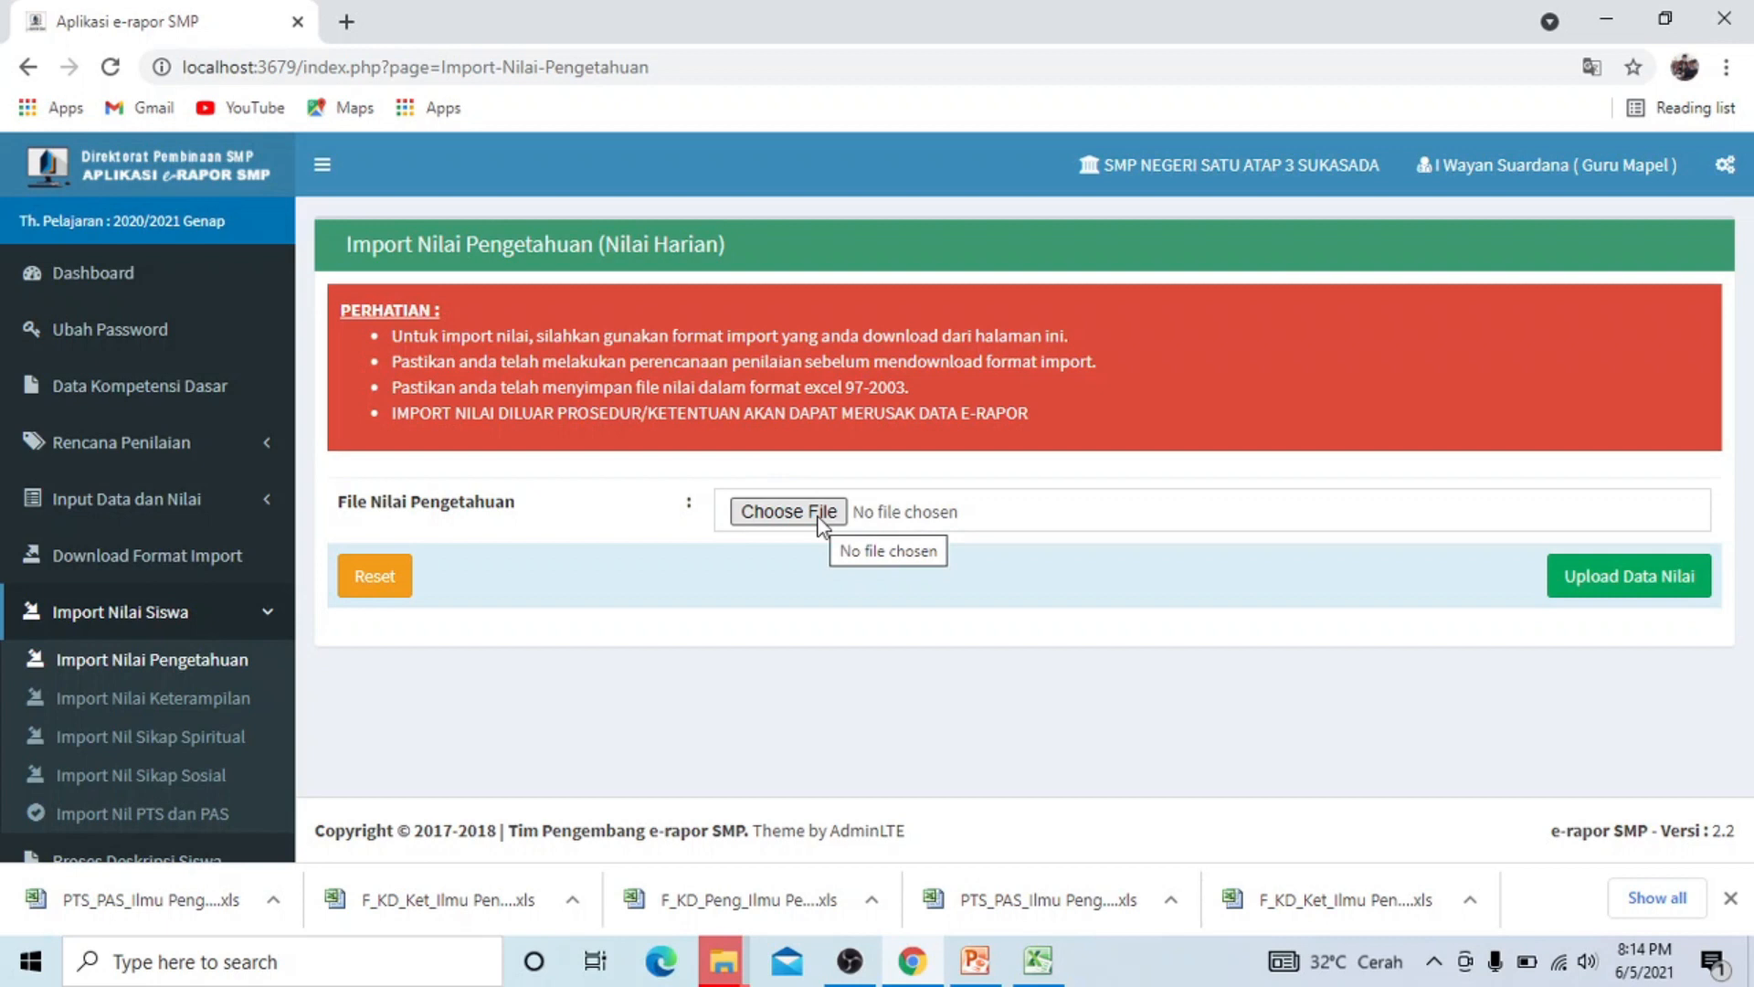
# Upload F_KD_Peng_Ilmu Pengetahuan Alam (IPA)_7A.xls from the ERAPORT > NILAI > VII A folder as the knowledge score file.
pyautogui.click(823, 517)
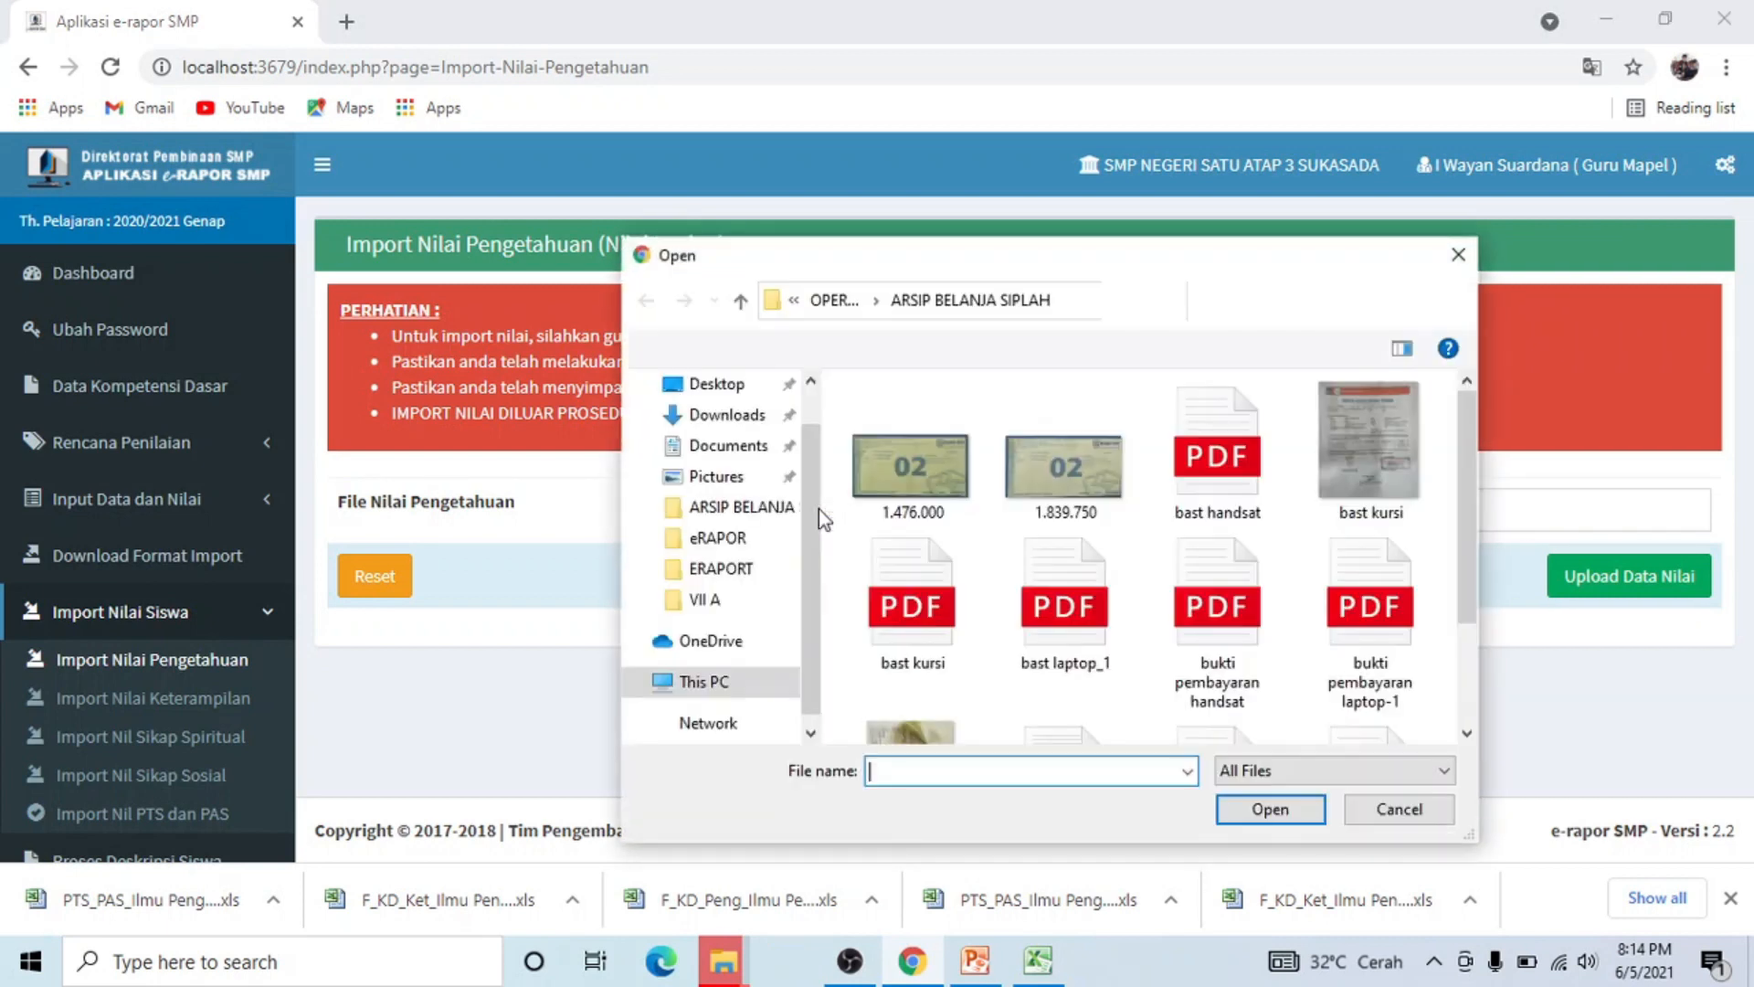
pyautogui.click(720, 603)
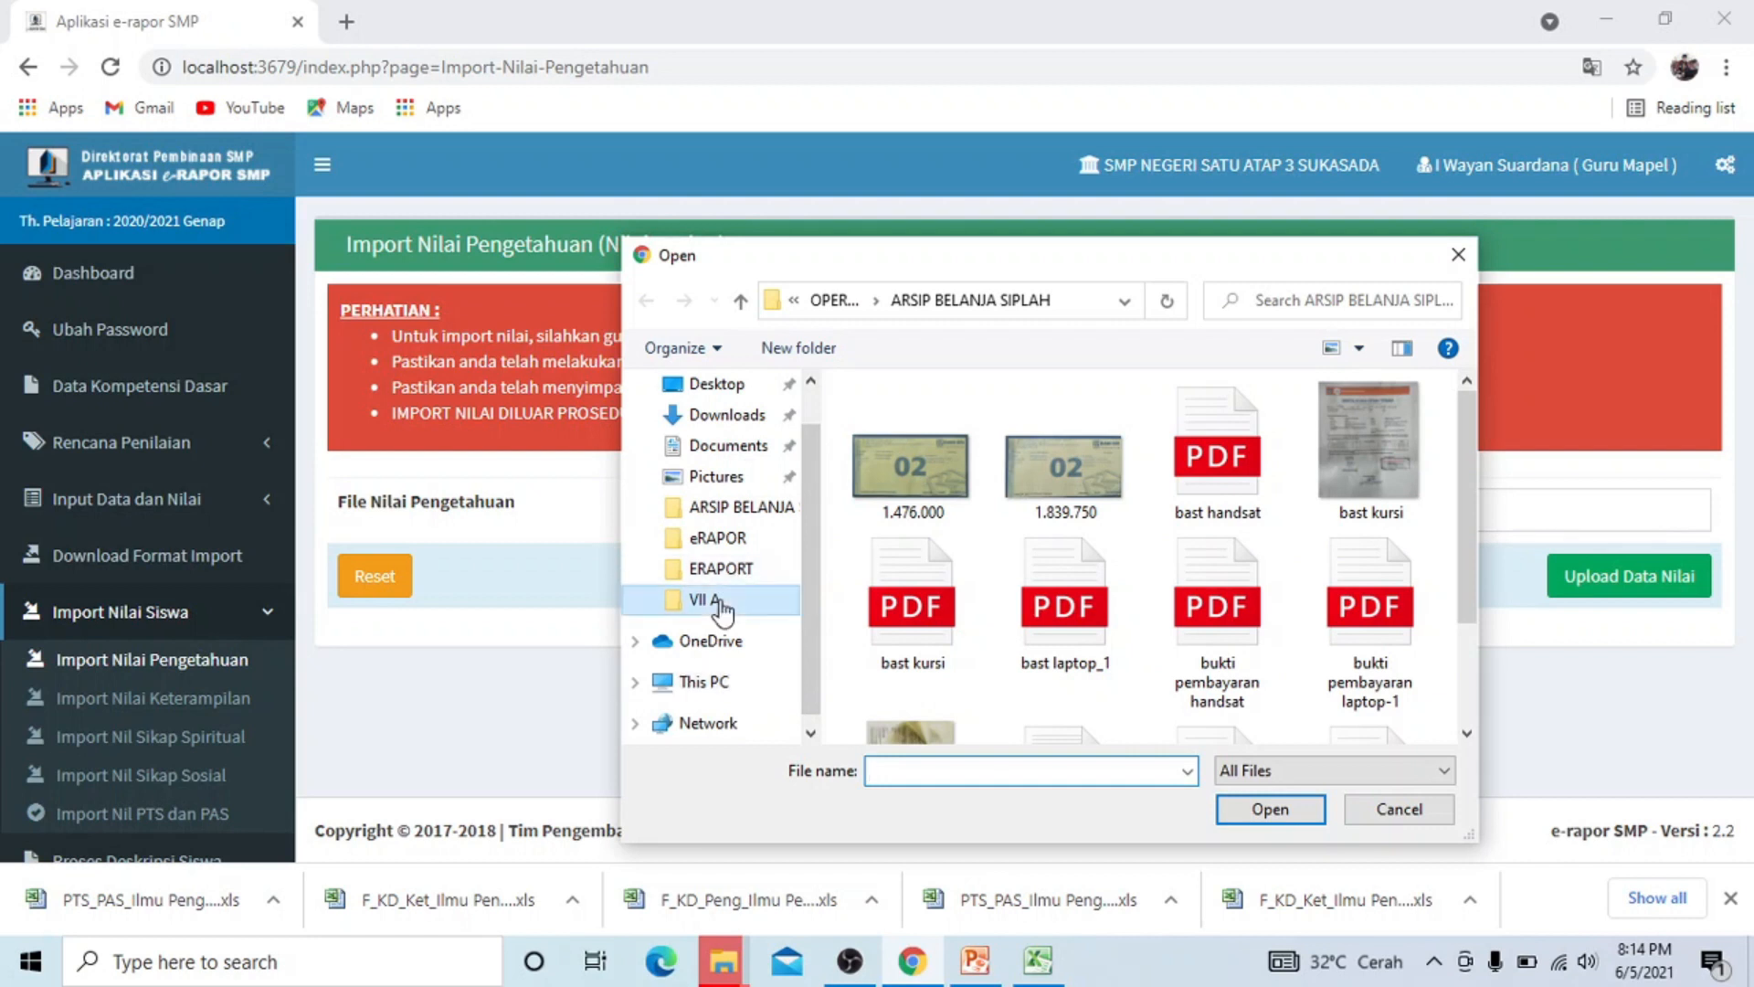
pyautogui.click(722, 569)
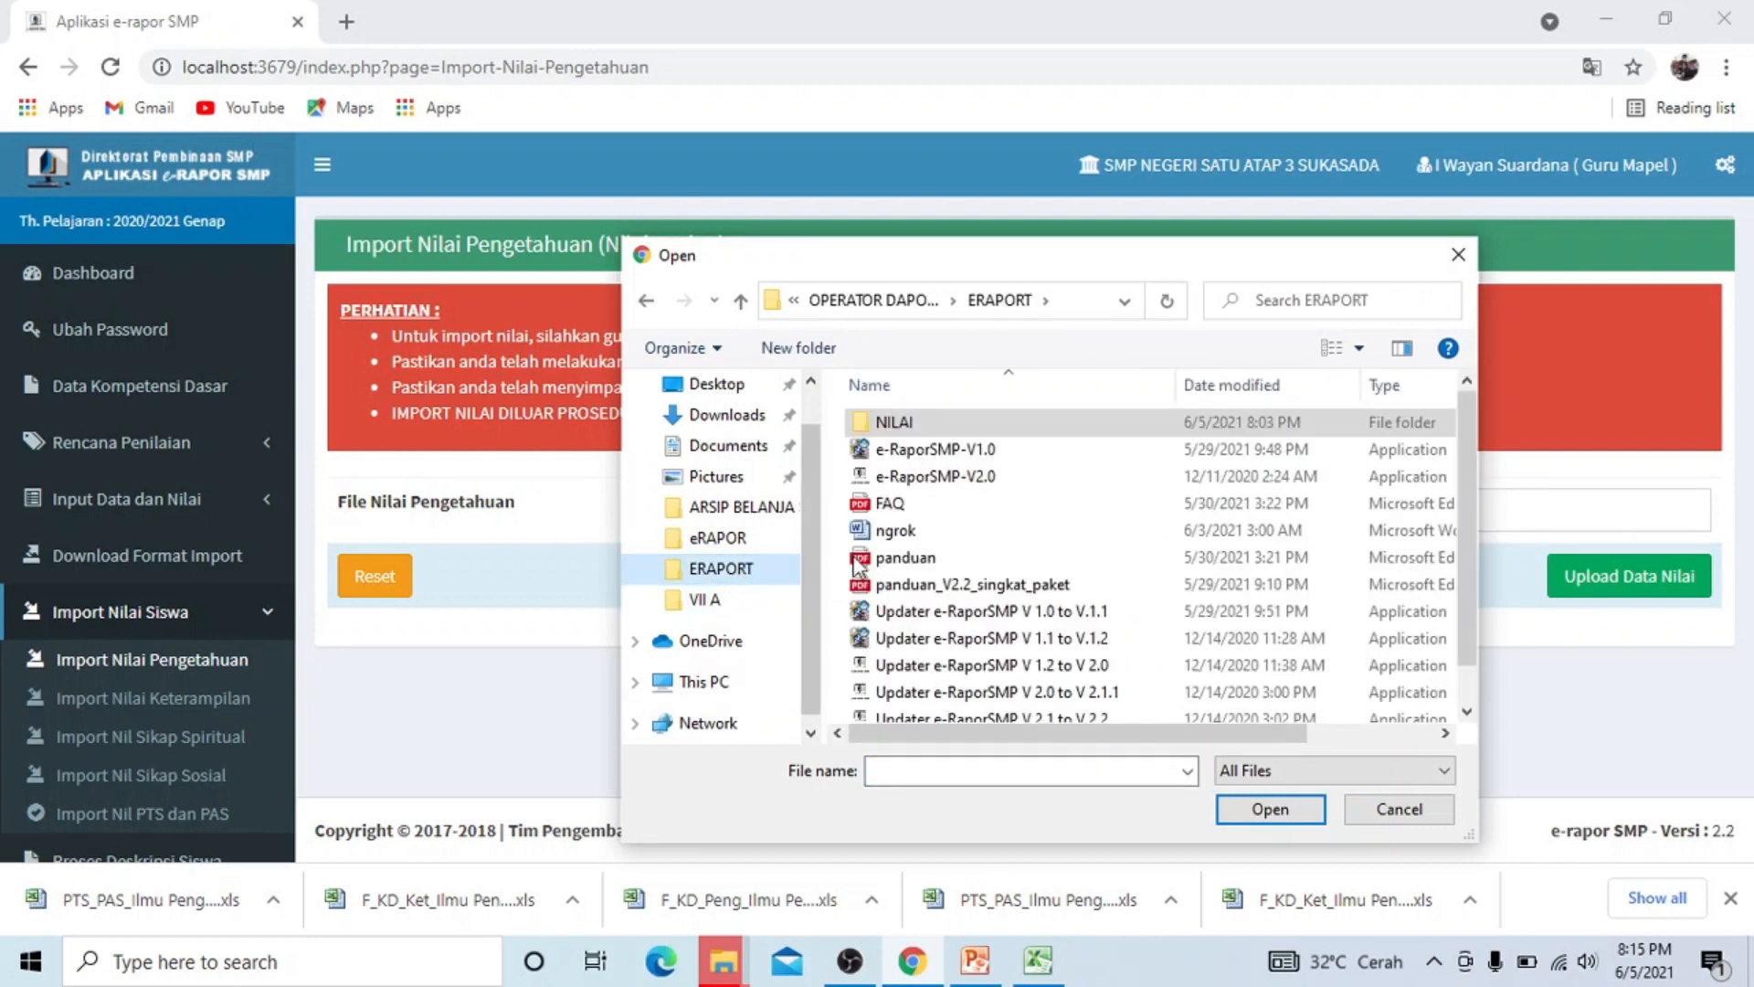
pyautogui.doubleClick(974, 426)
pyautogui.doubleClick(976, 428)
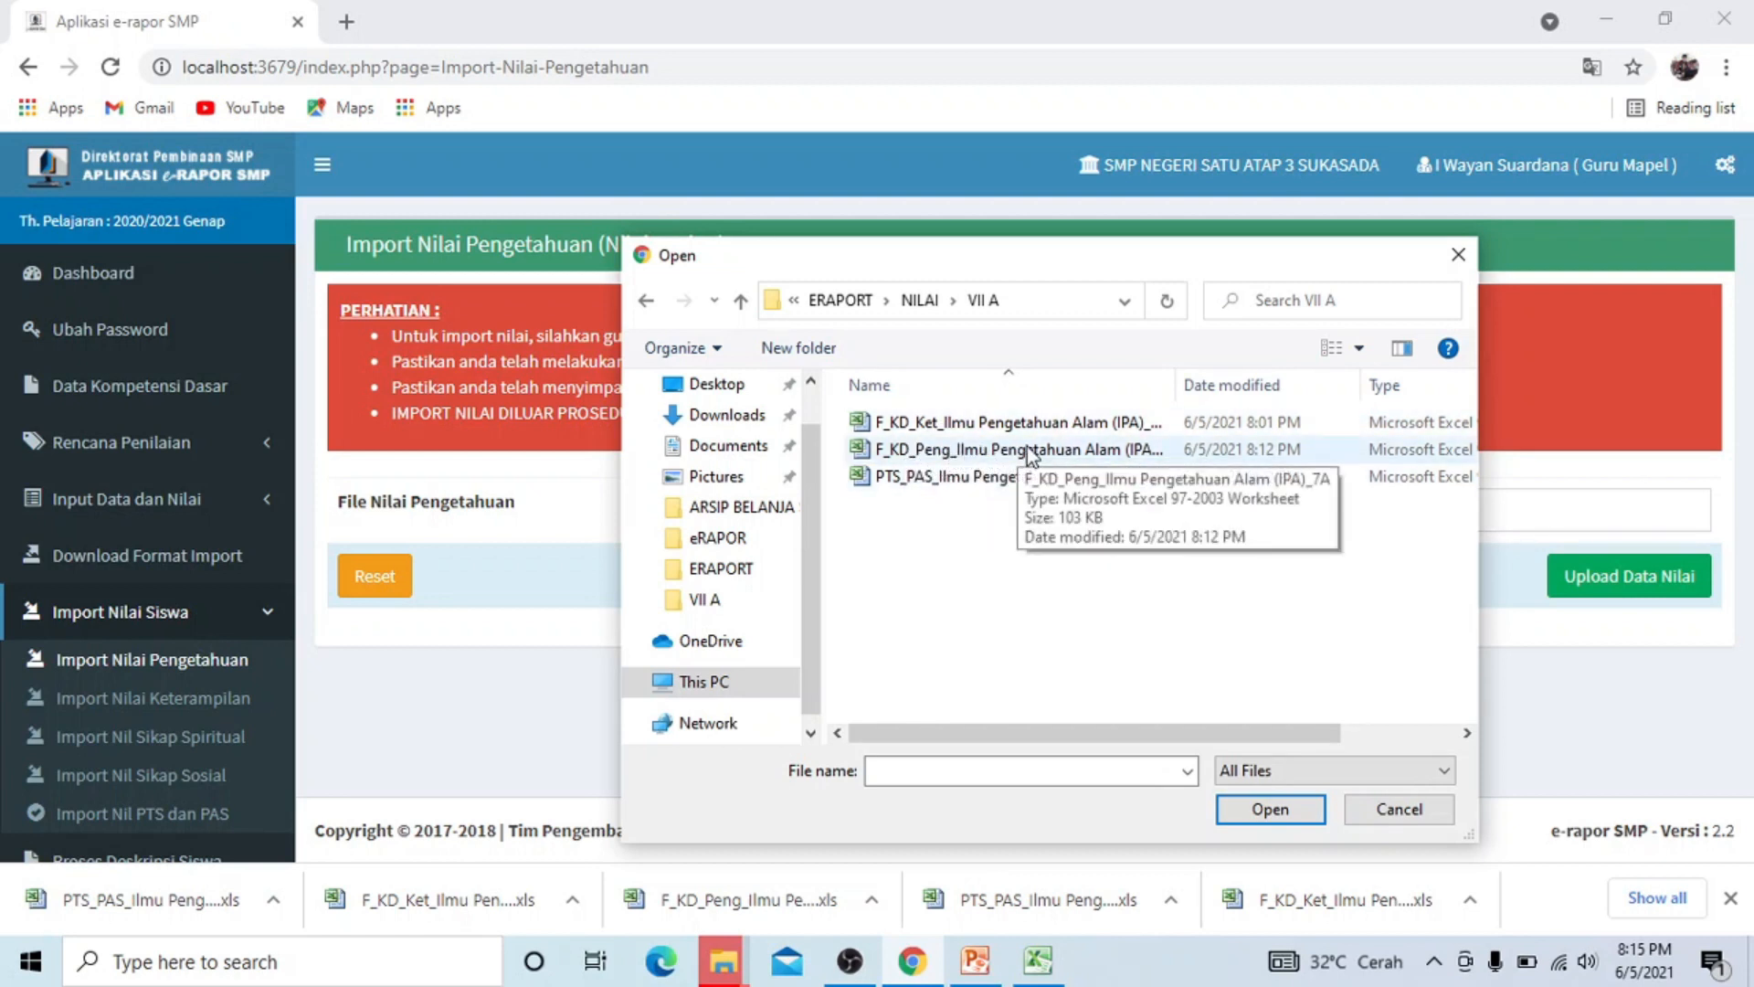
pyautogui.click(1027, 449)
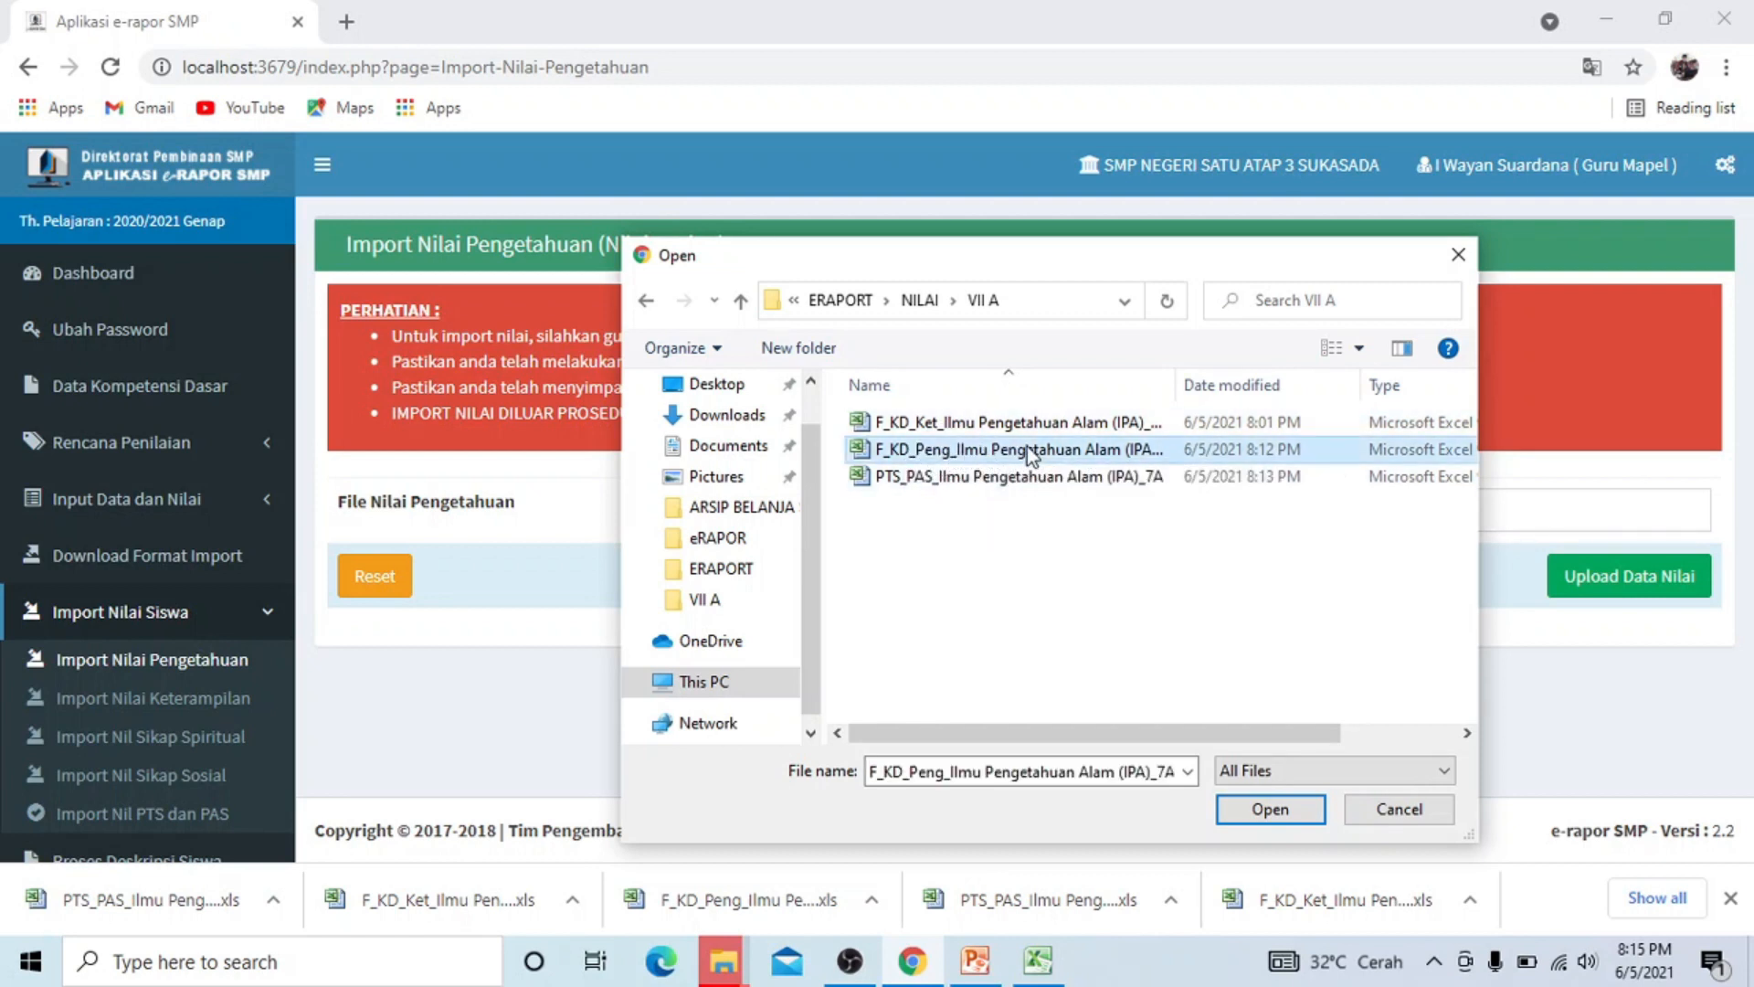
pyautogui.click(1298, 808)
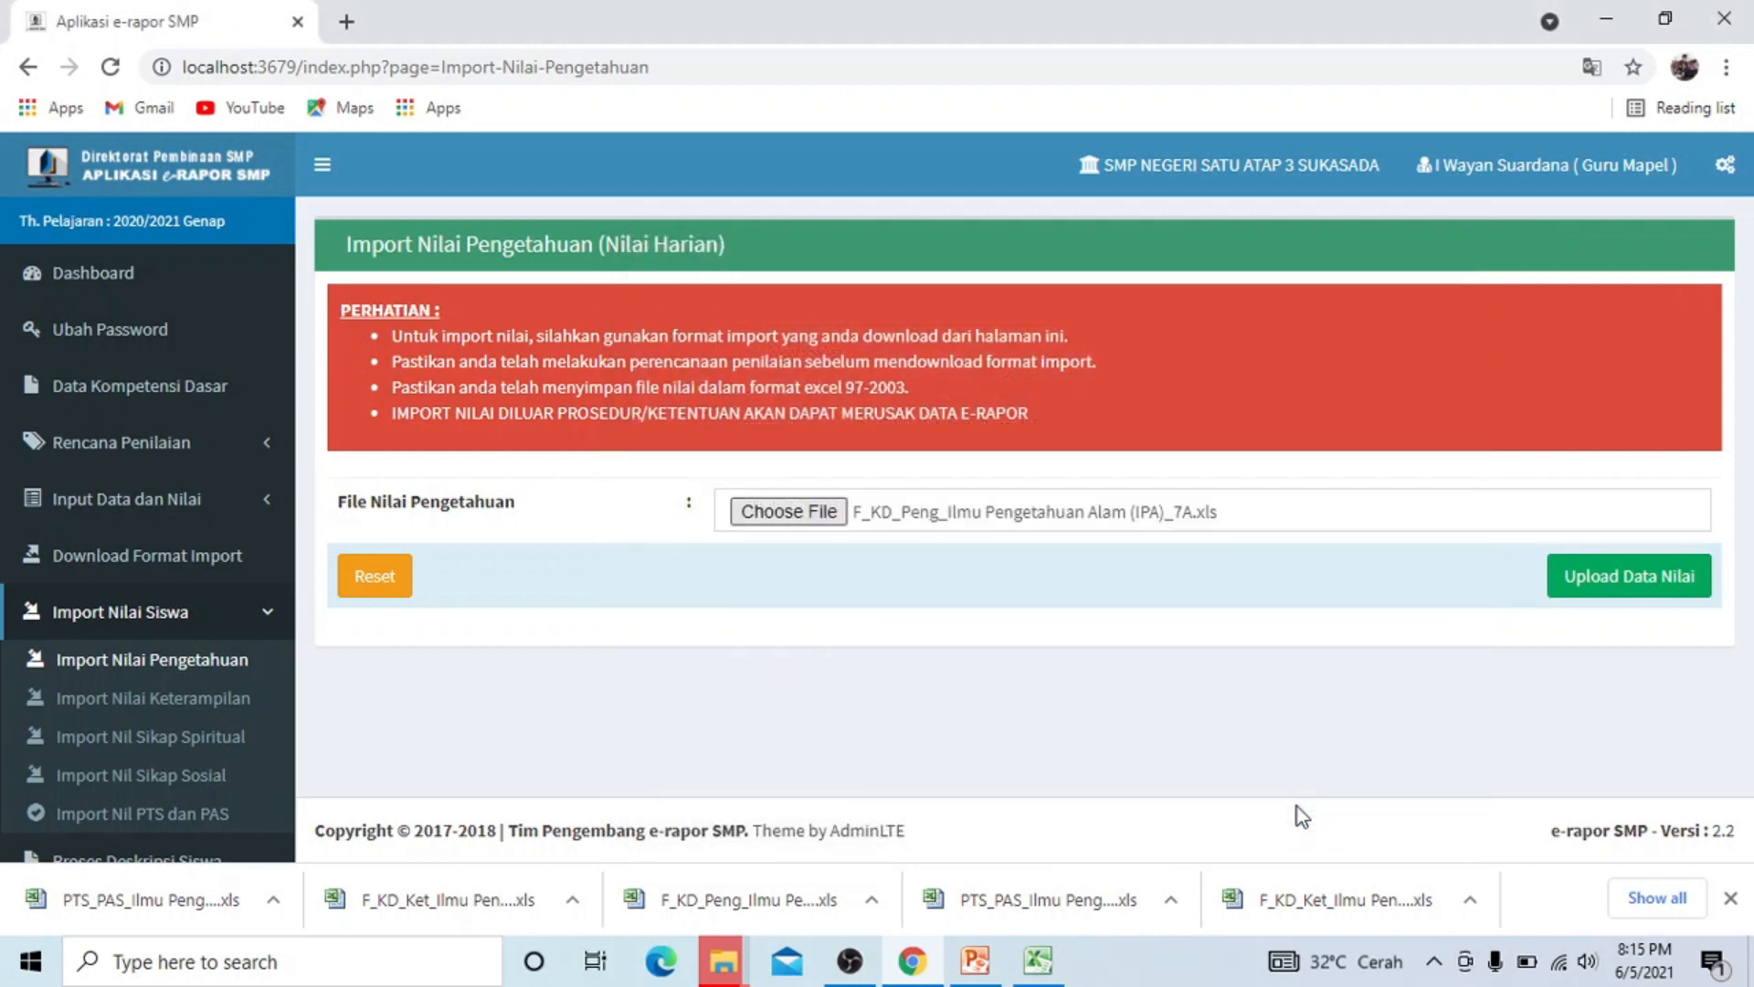
pyautogui.click(1635, 580)
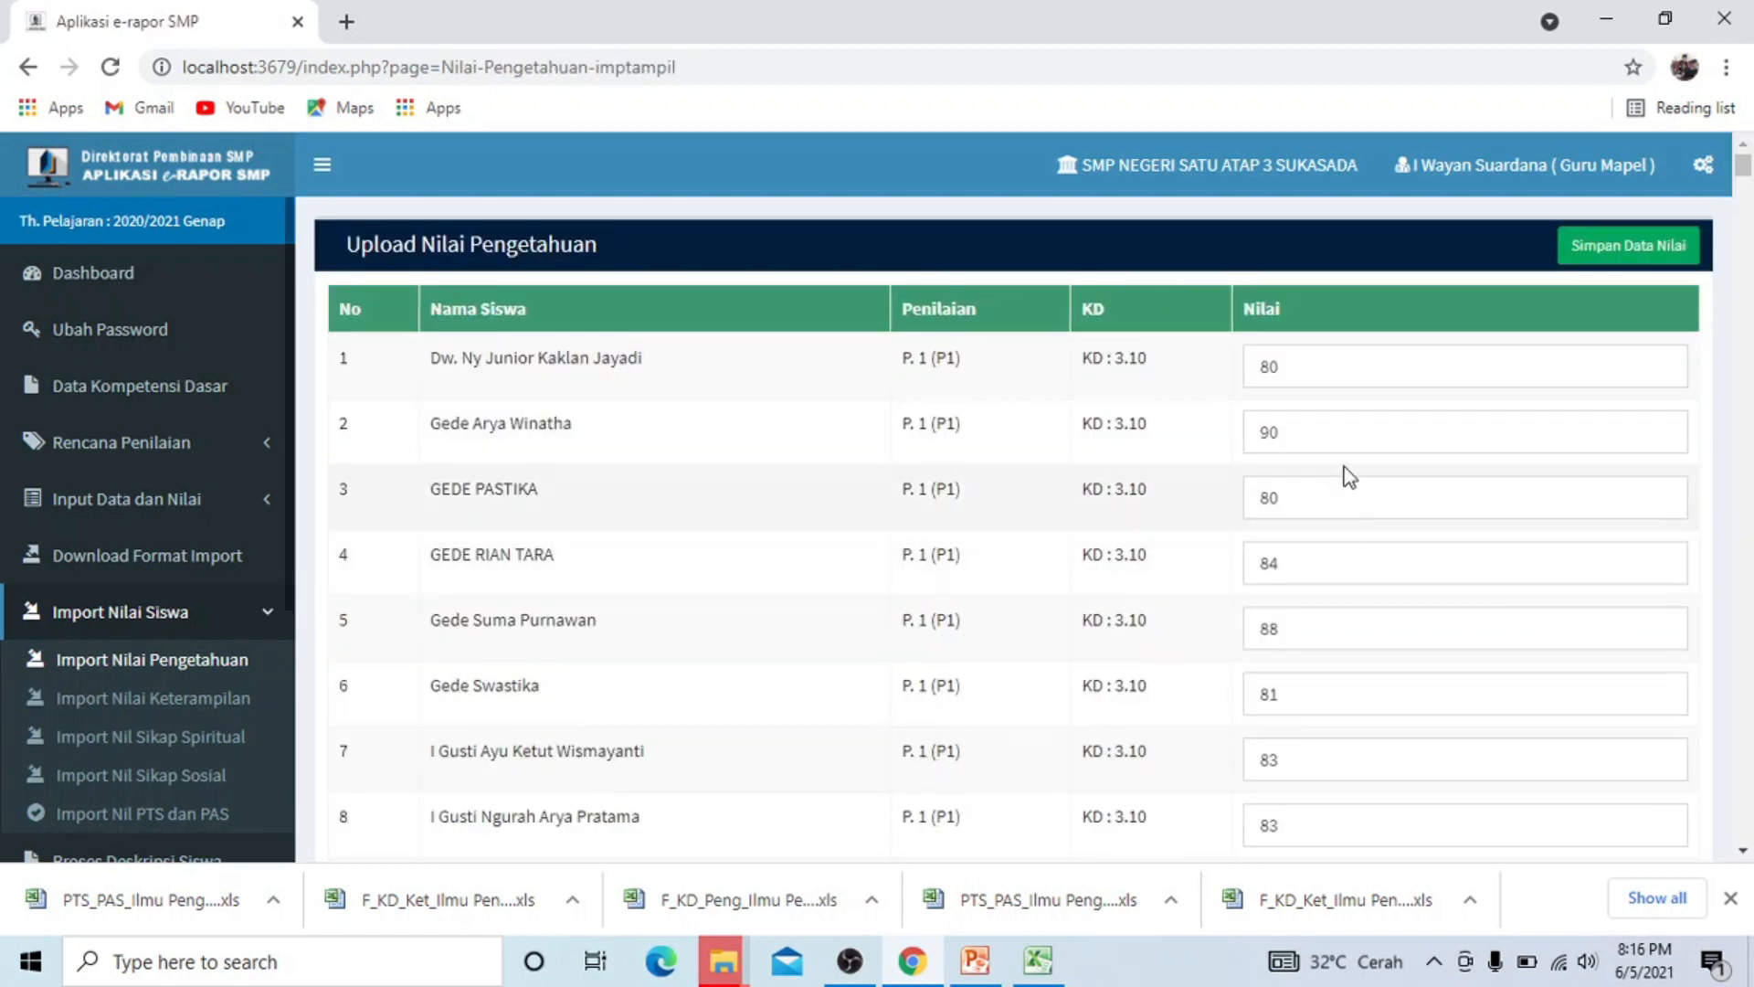
# Review the uploaded 7A knowledge scores across the KD entries, save them and acknowledge the message.
pyautogui.scroll(-10, 1286, 630)
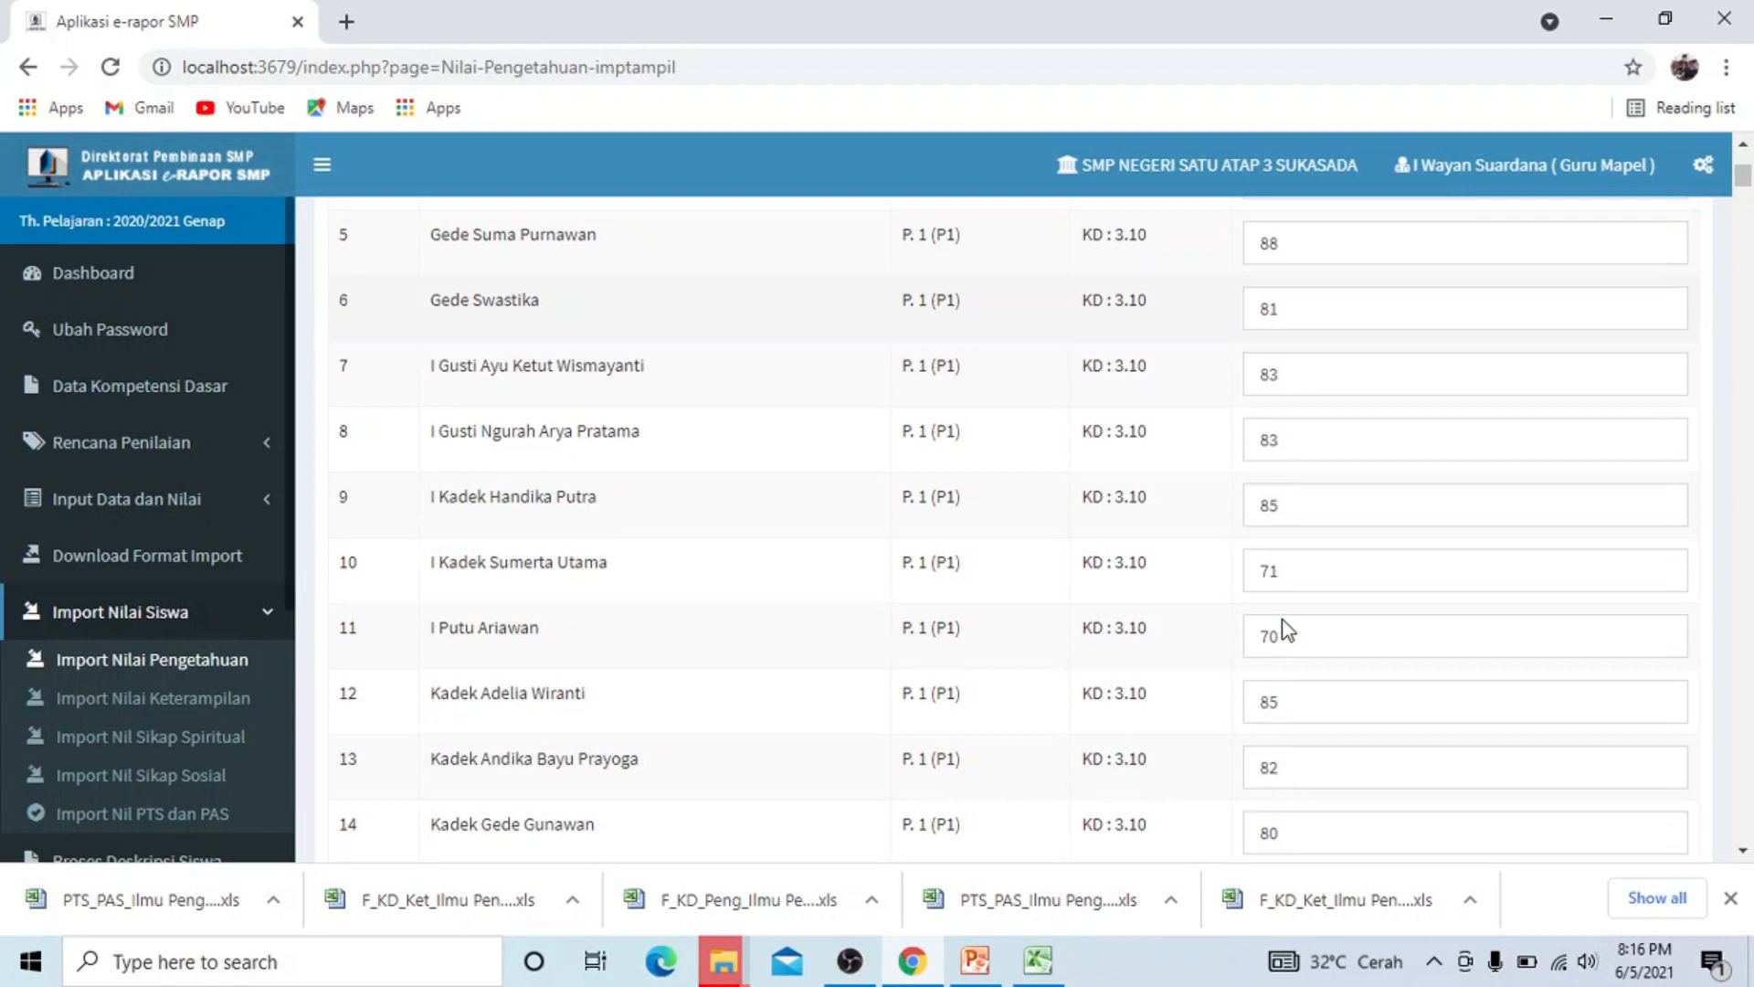
pyautogui.scroll(10, 1286, 637)
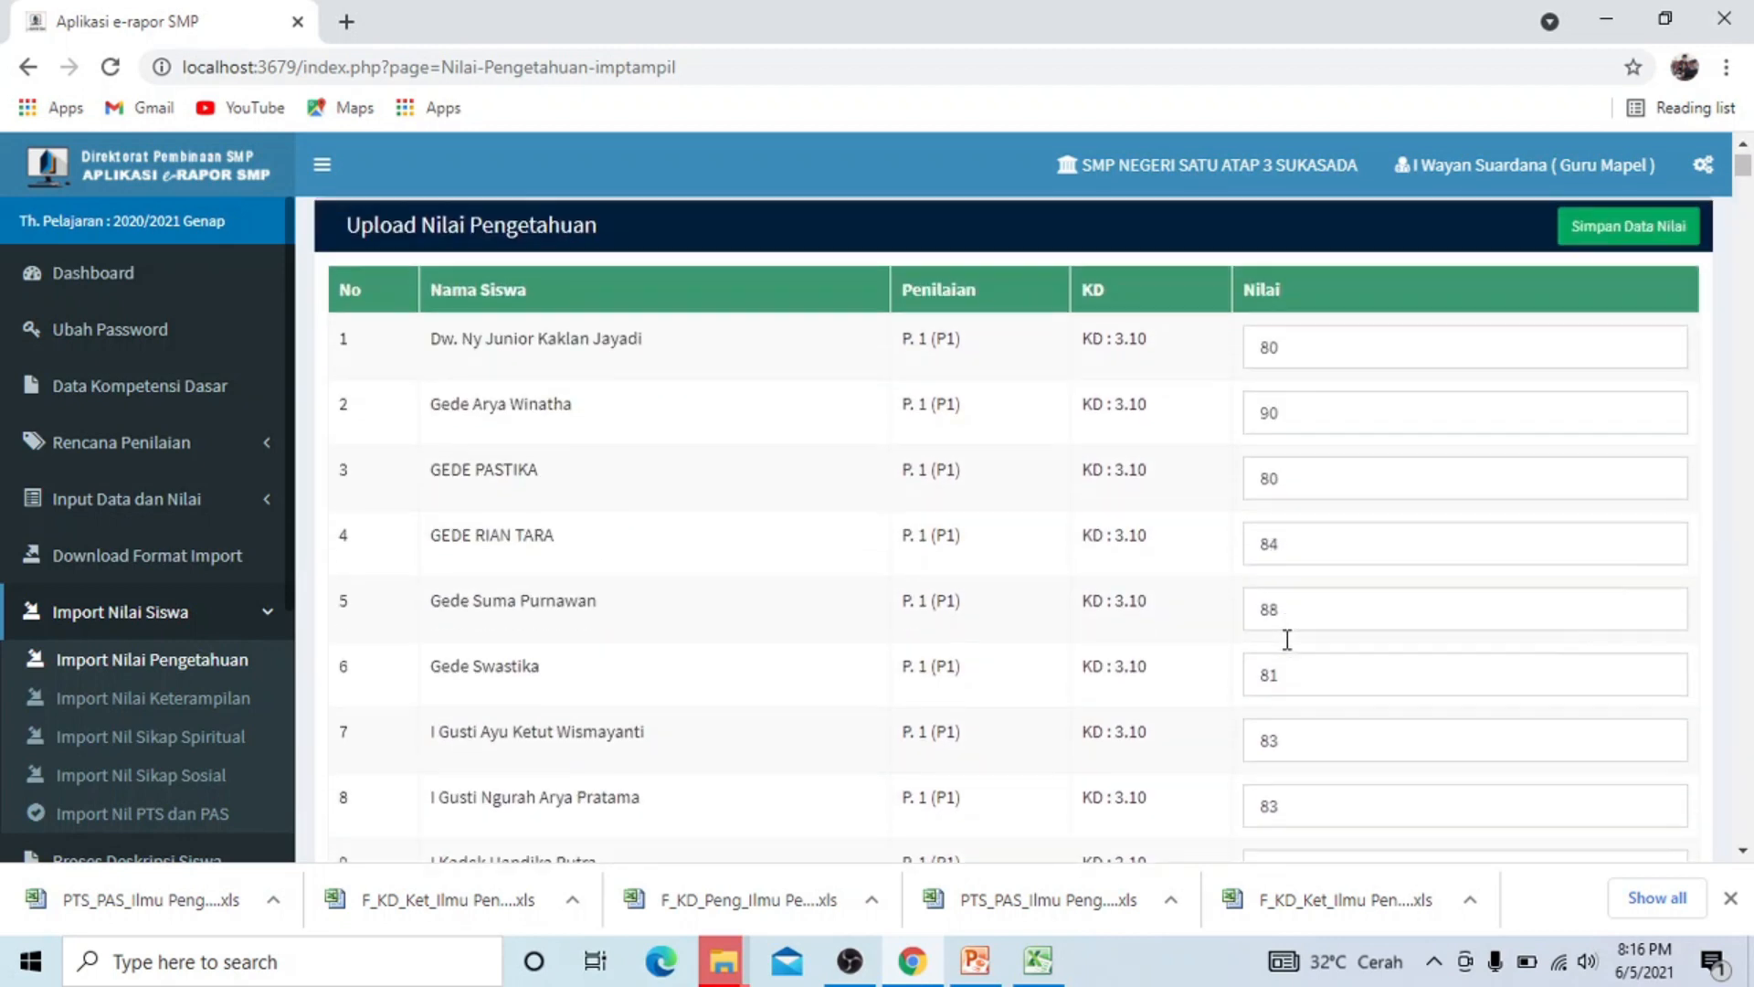
pyautogui.scroll(-20, 1288, 640)
pyautogui.scroll(-20, 1288, 656)
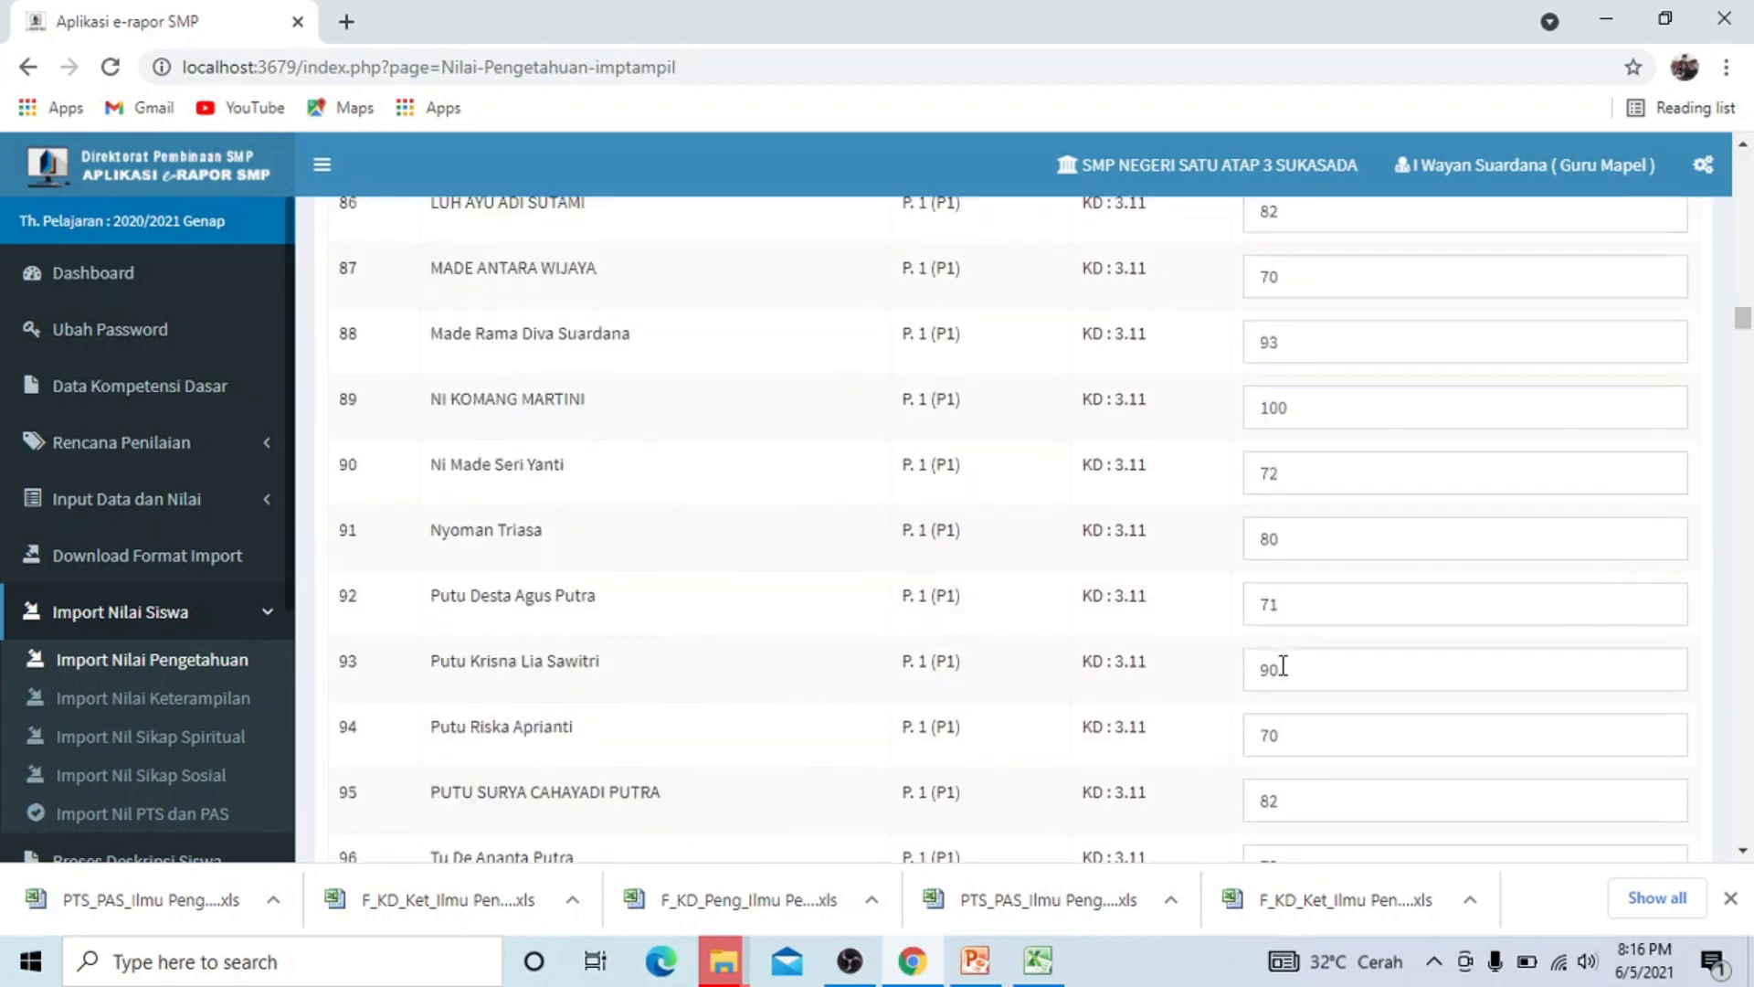
pyautogui.scroll(-20, 1284, 685)
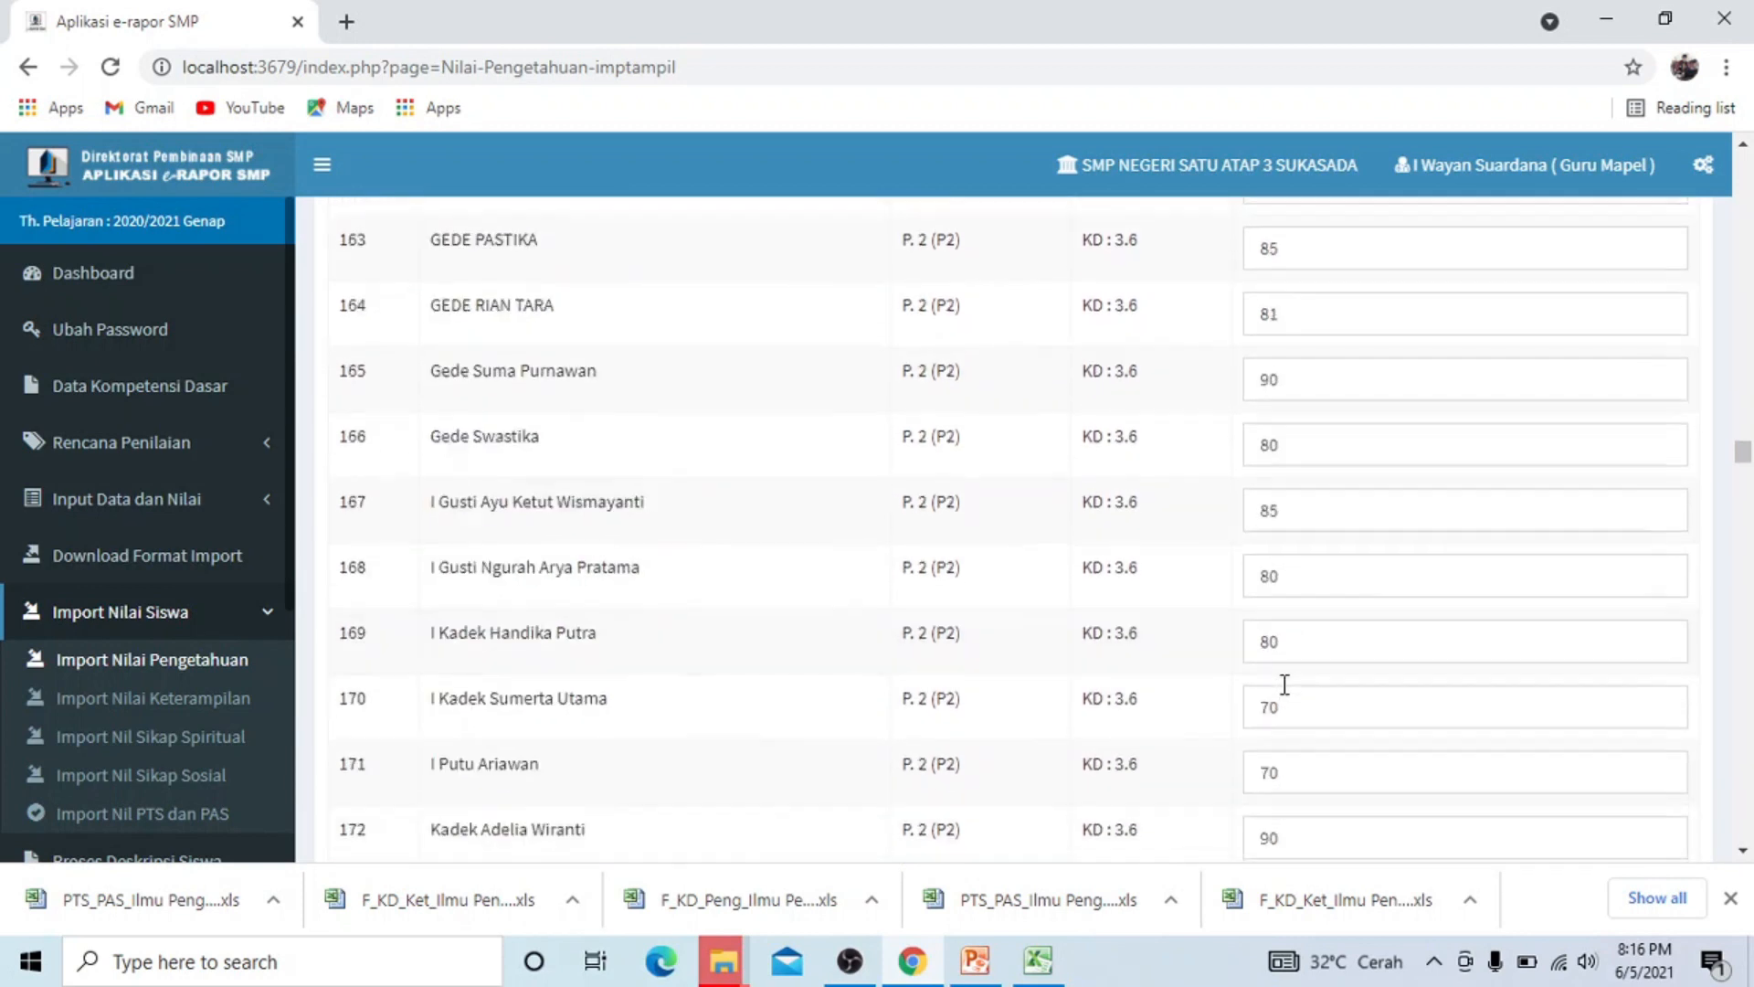
pyautogui.scroll(-8, 1284, 696)
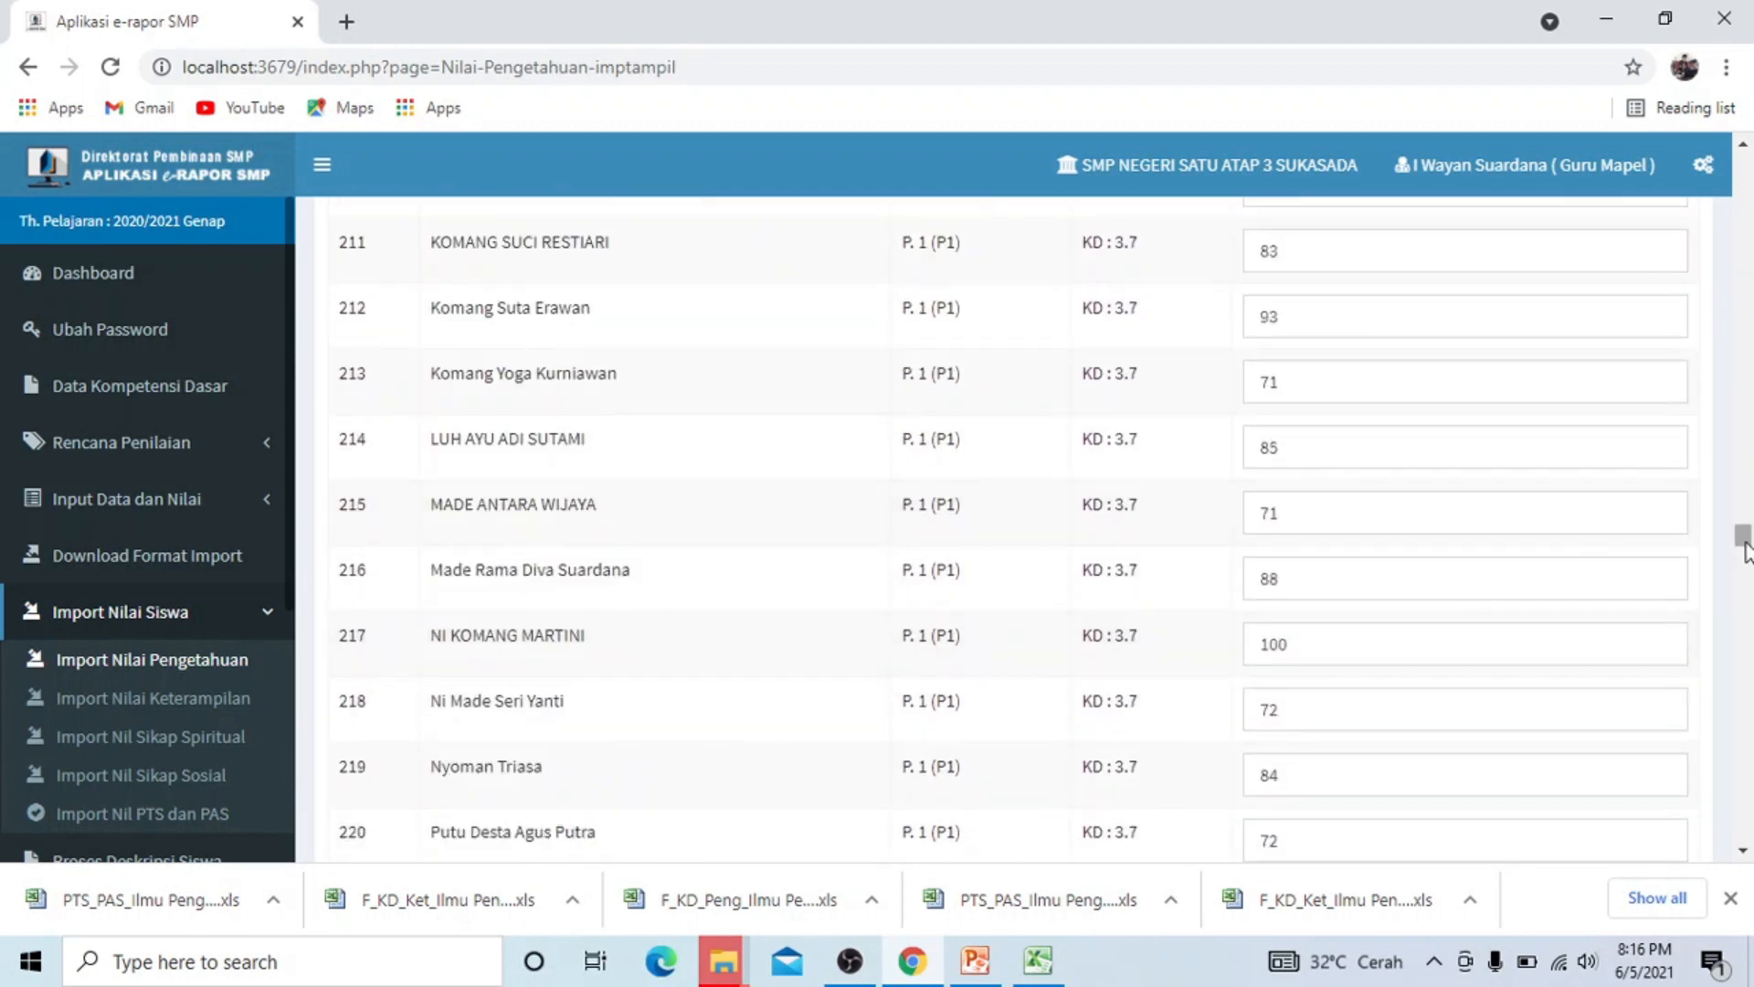
pyautogui.moveTo(1745, 548); pyautogui.dragTo(1745, 169)
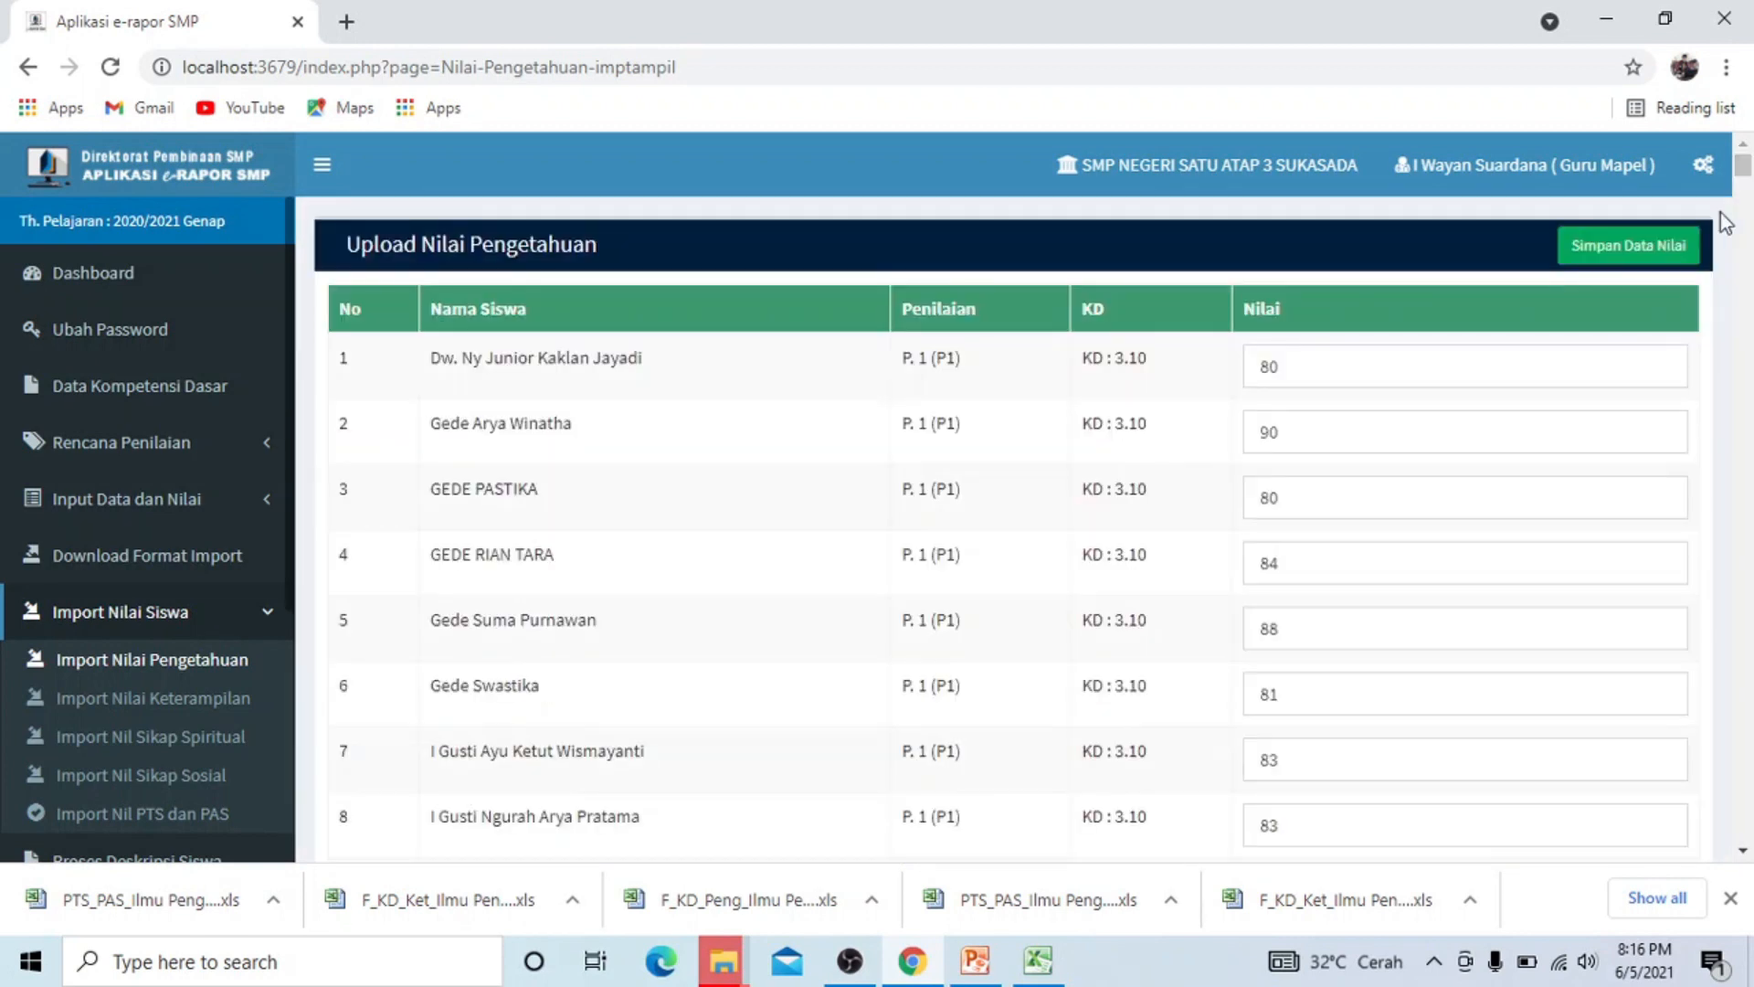
pyautogui.click(1627, 249)
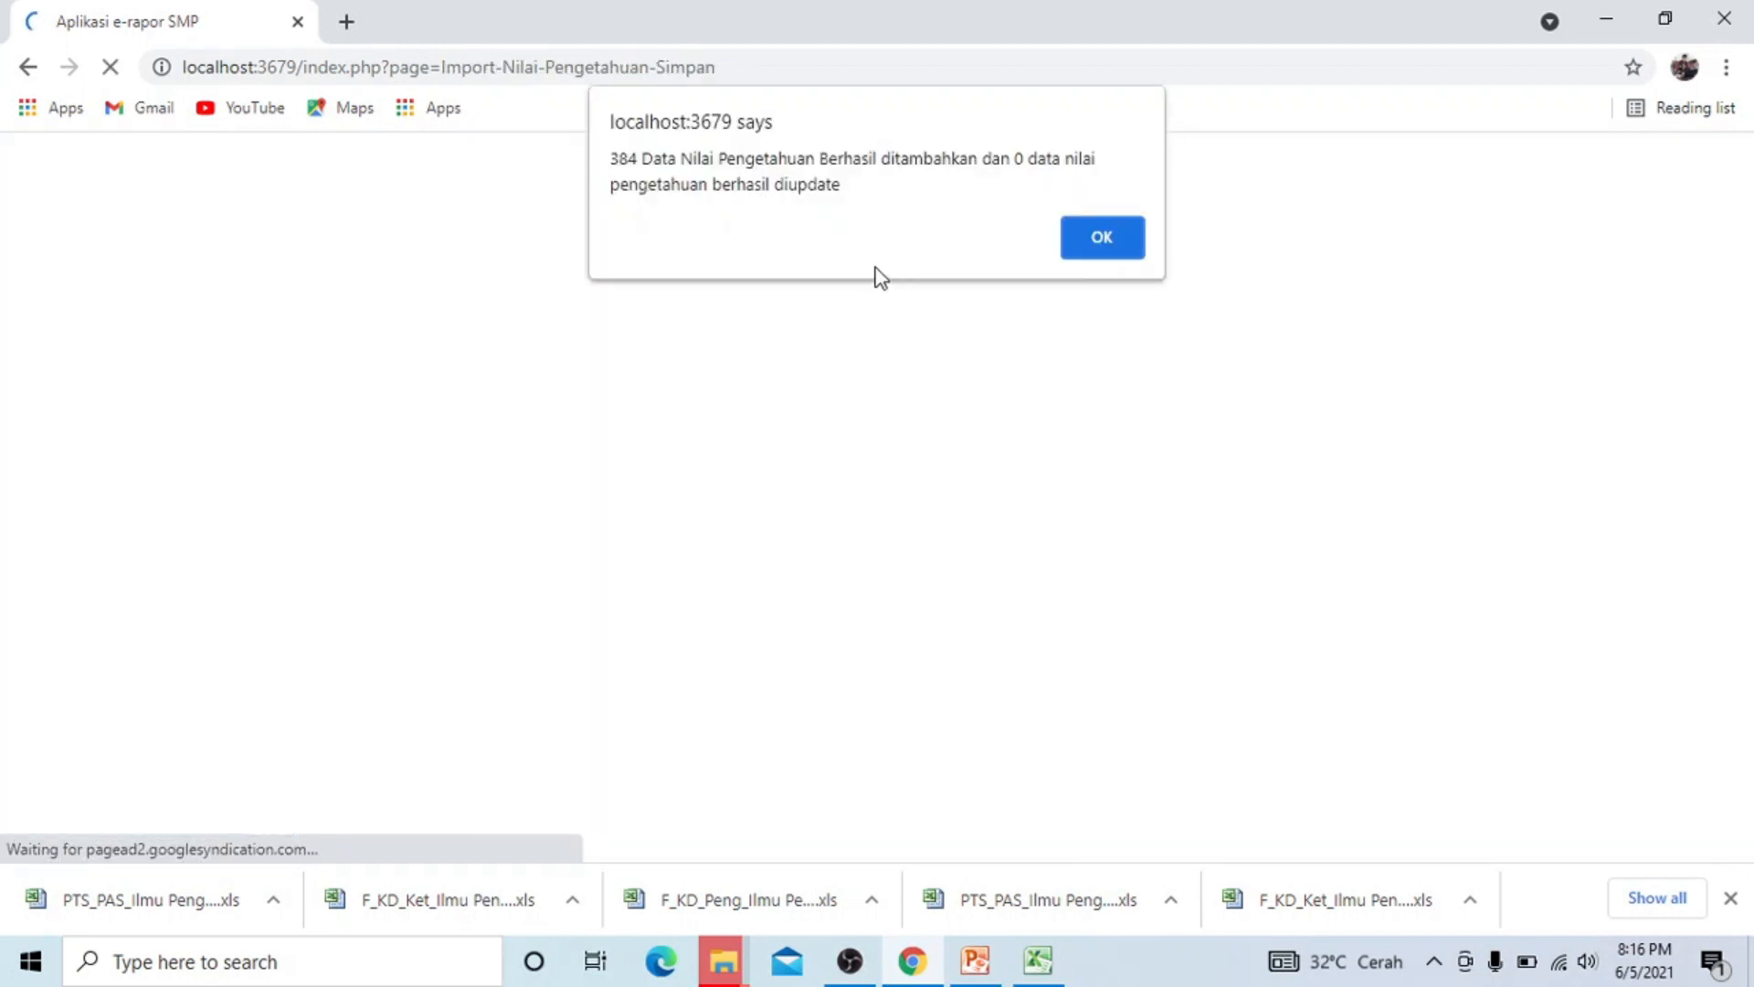
pyautogui.click(1102, 243)
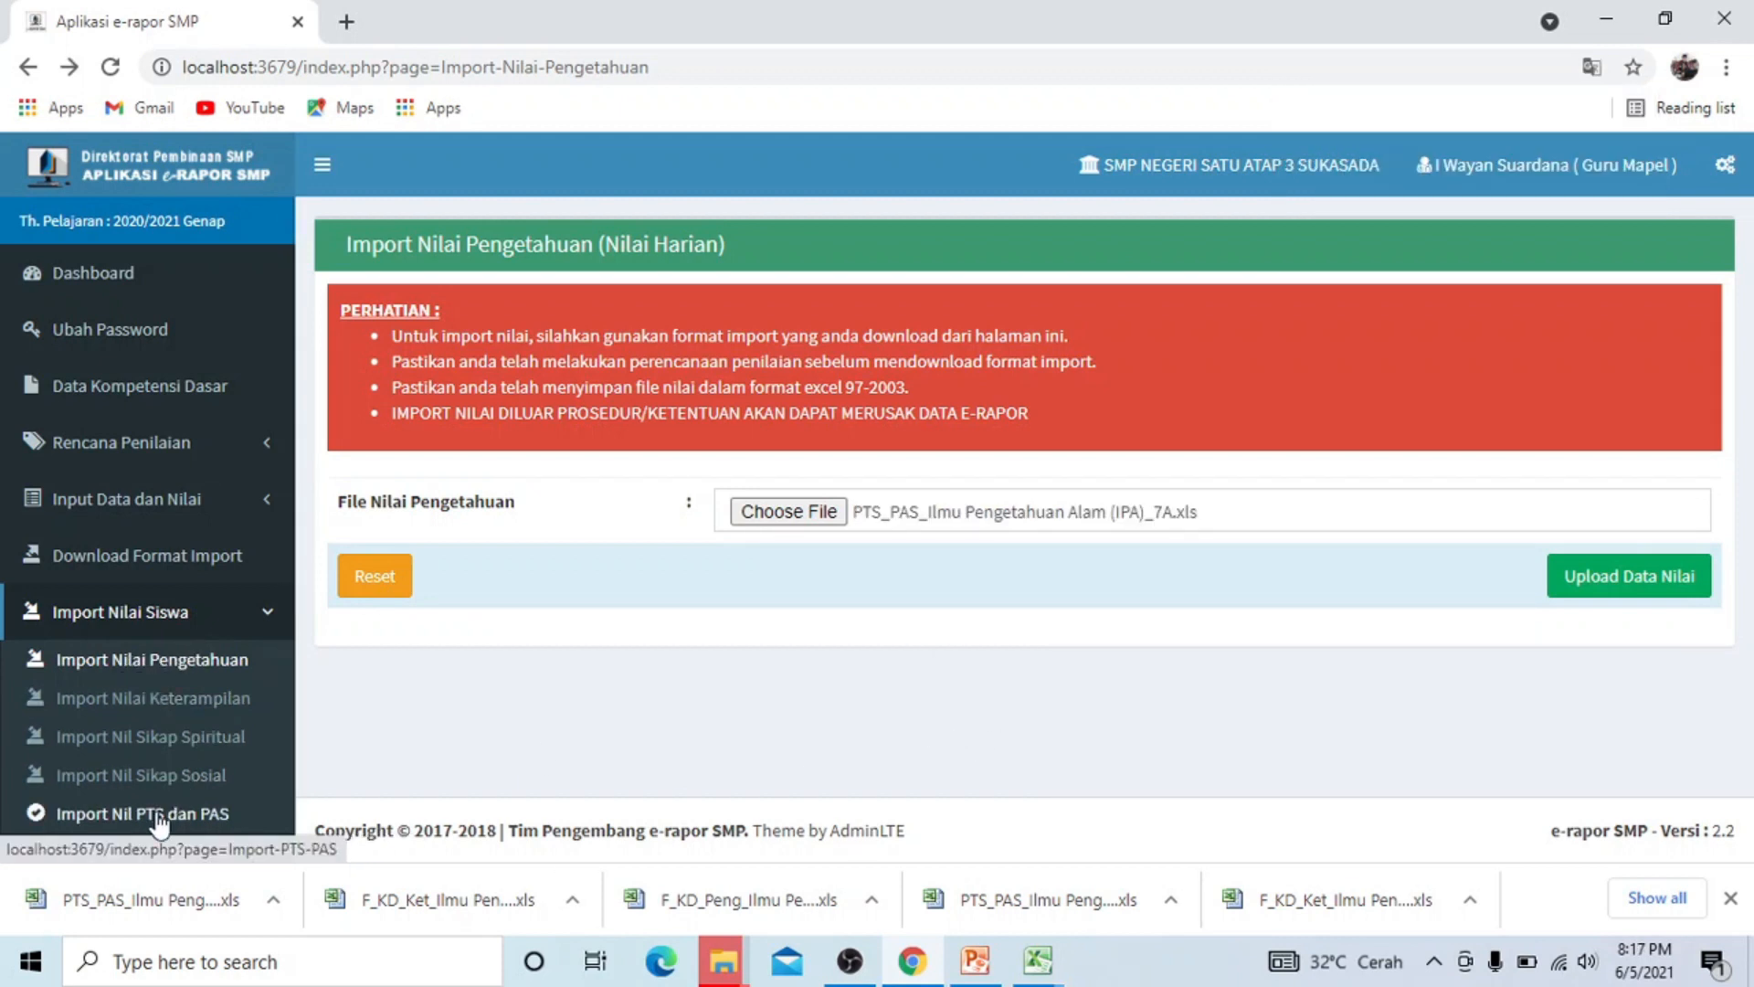
# Upload PTS_PAS_Ilmu Pengetahuan Alam (IPA)_7A.xls from the VII A folder on the Import Nil PTS dan PAS page.
pyautogui.click(212, 825)
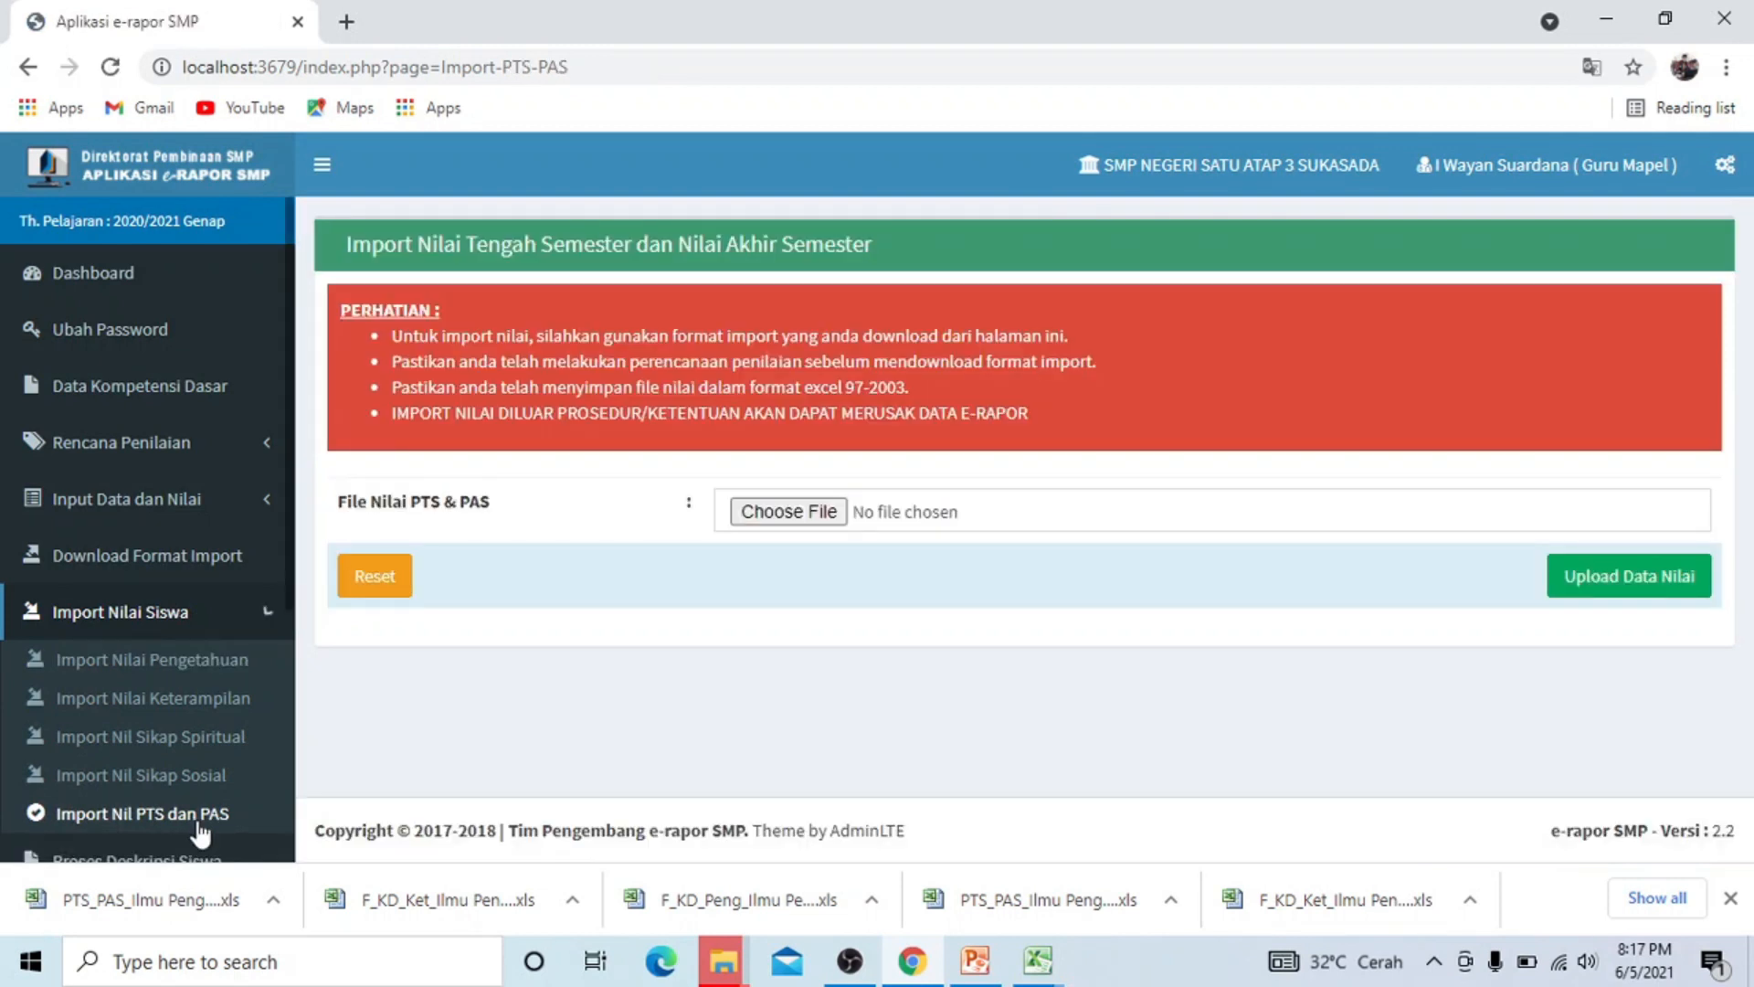
pyautogui.click(795, 511)
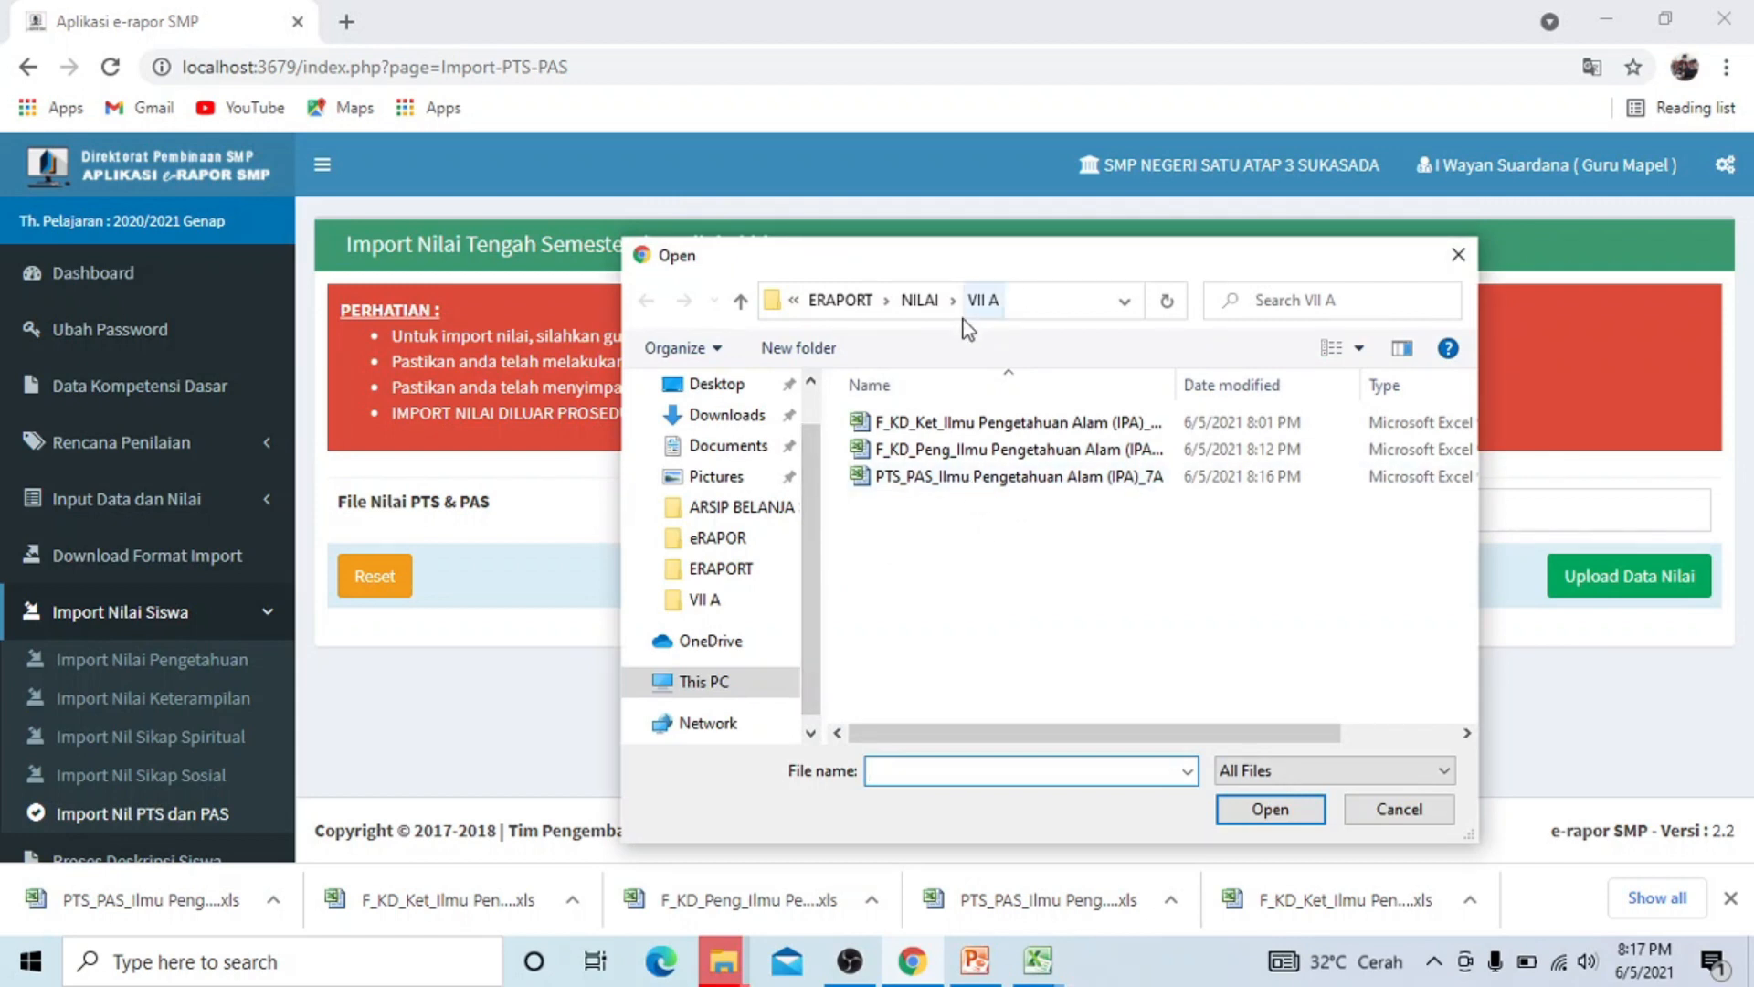
pyautogui.click(1010, 476)
pyautogui.click(1272, 811)
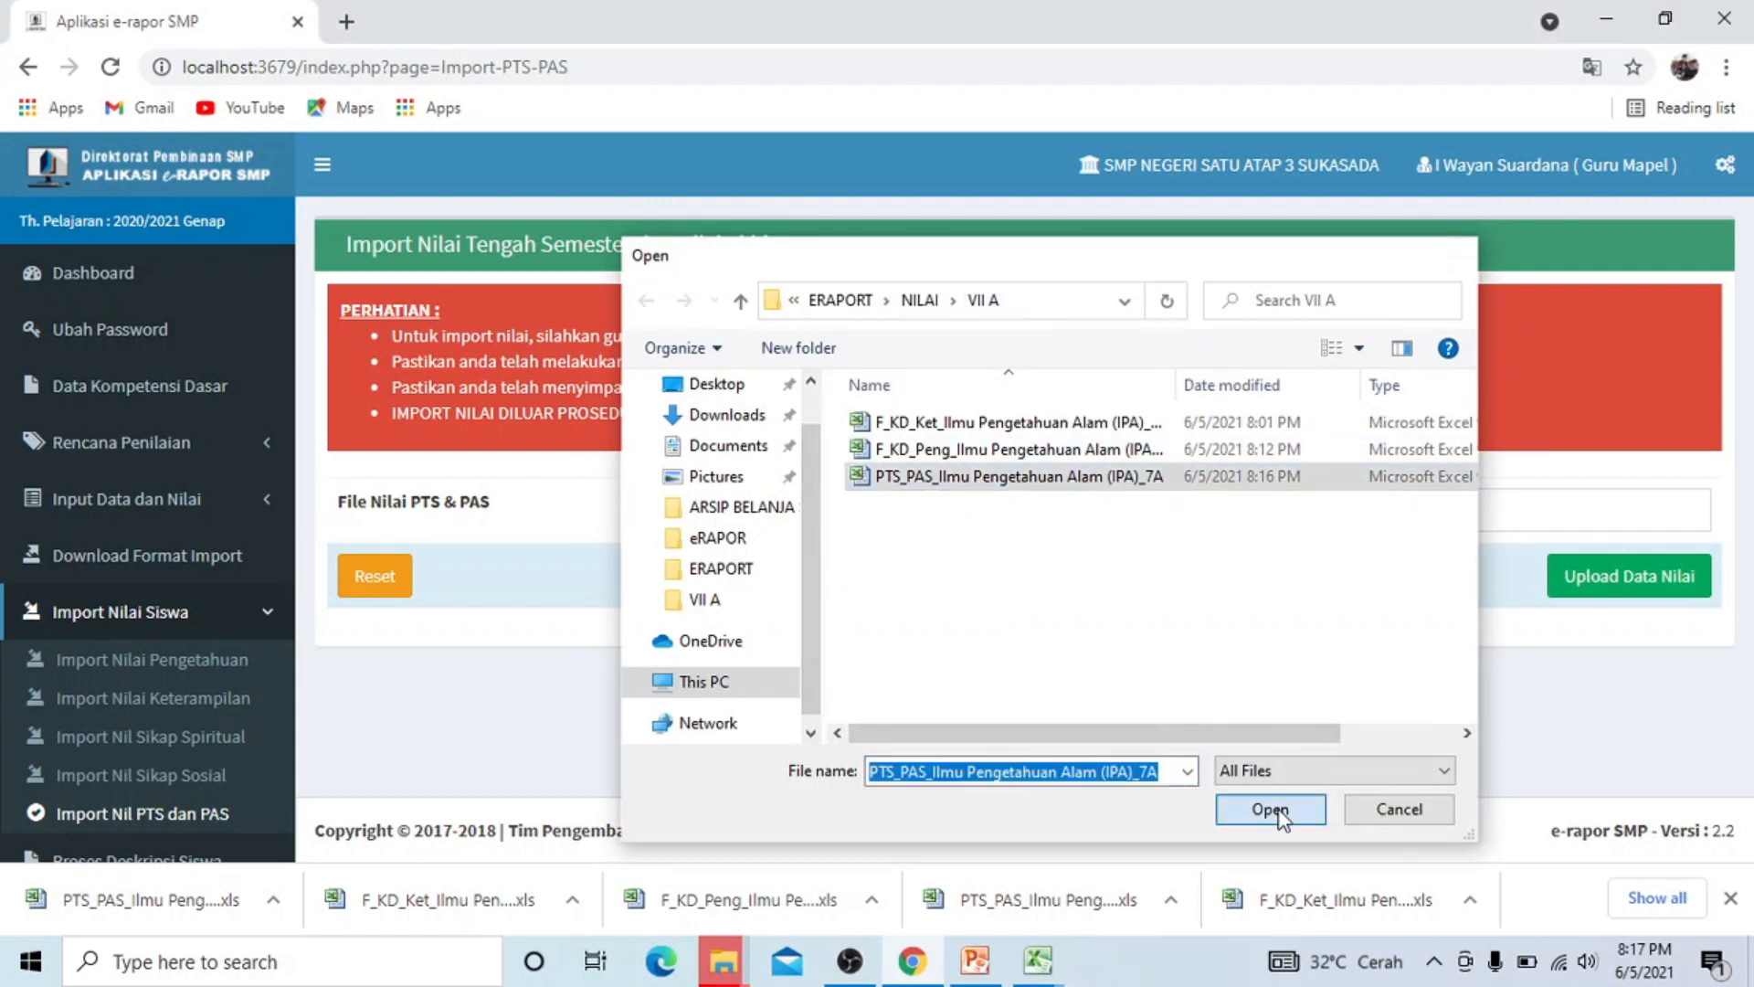
pyautogui.click(1645, 587)
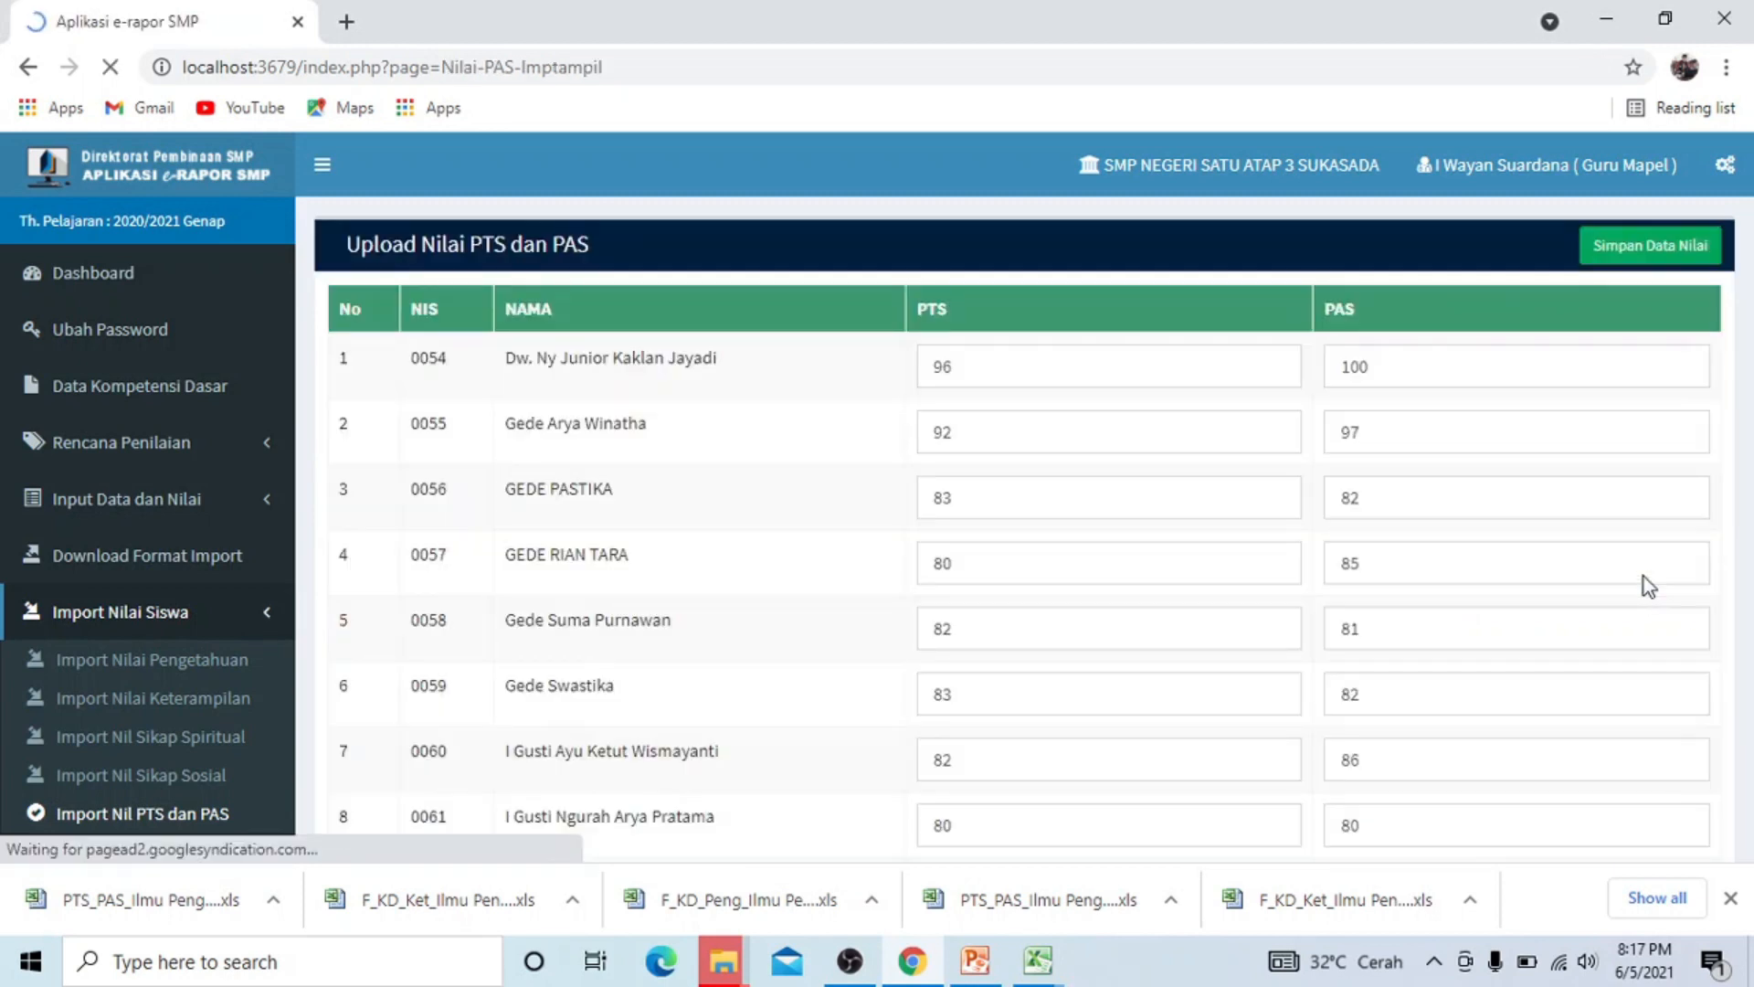
# Save the uploaded 7A PTS and PAS scores and check the Capaian Proses Penilaian table on the dashboard.
pyautogui.click(1647, 248)
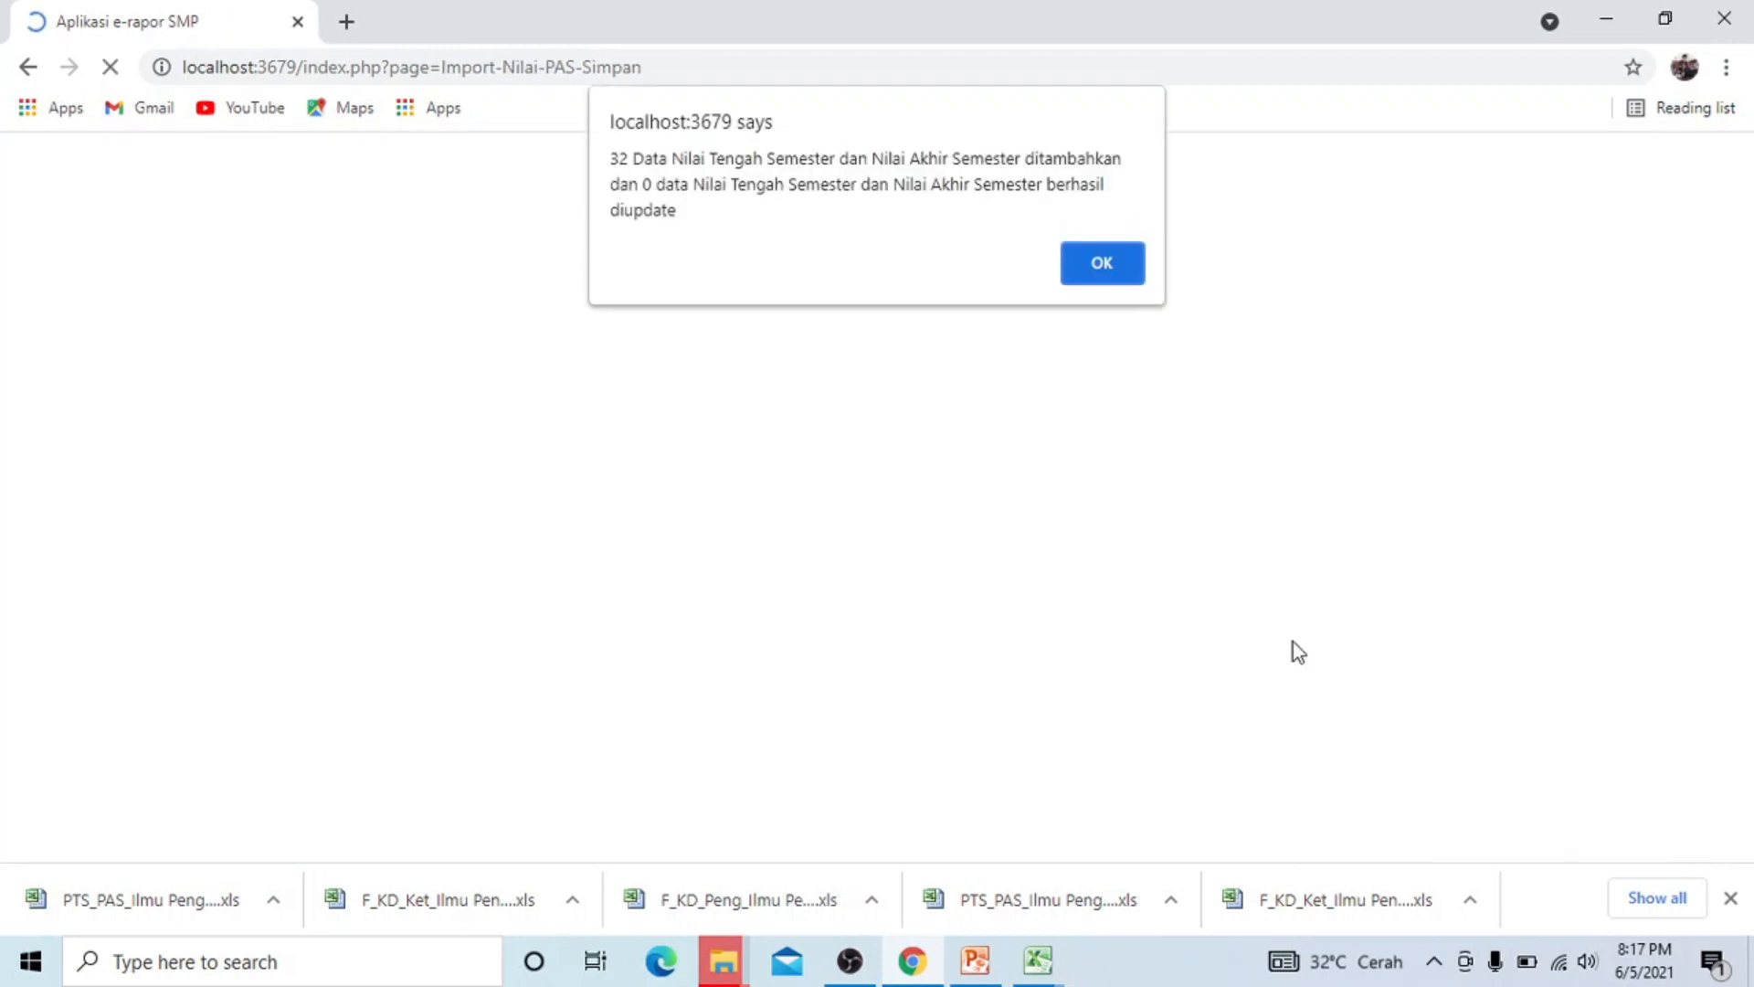
pyautogui.click(1109, 266)
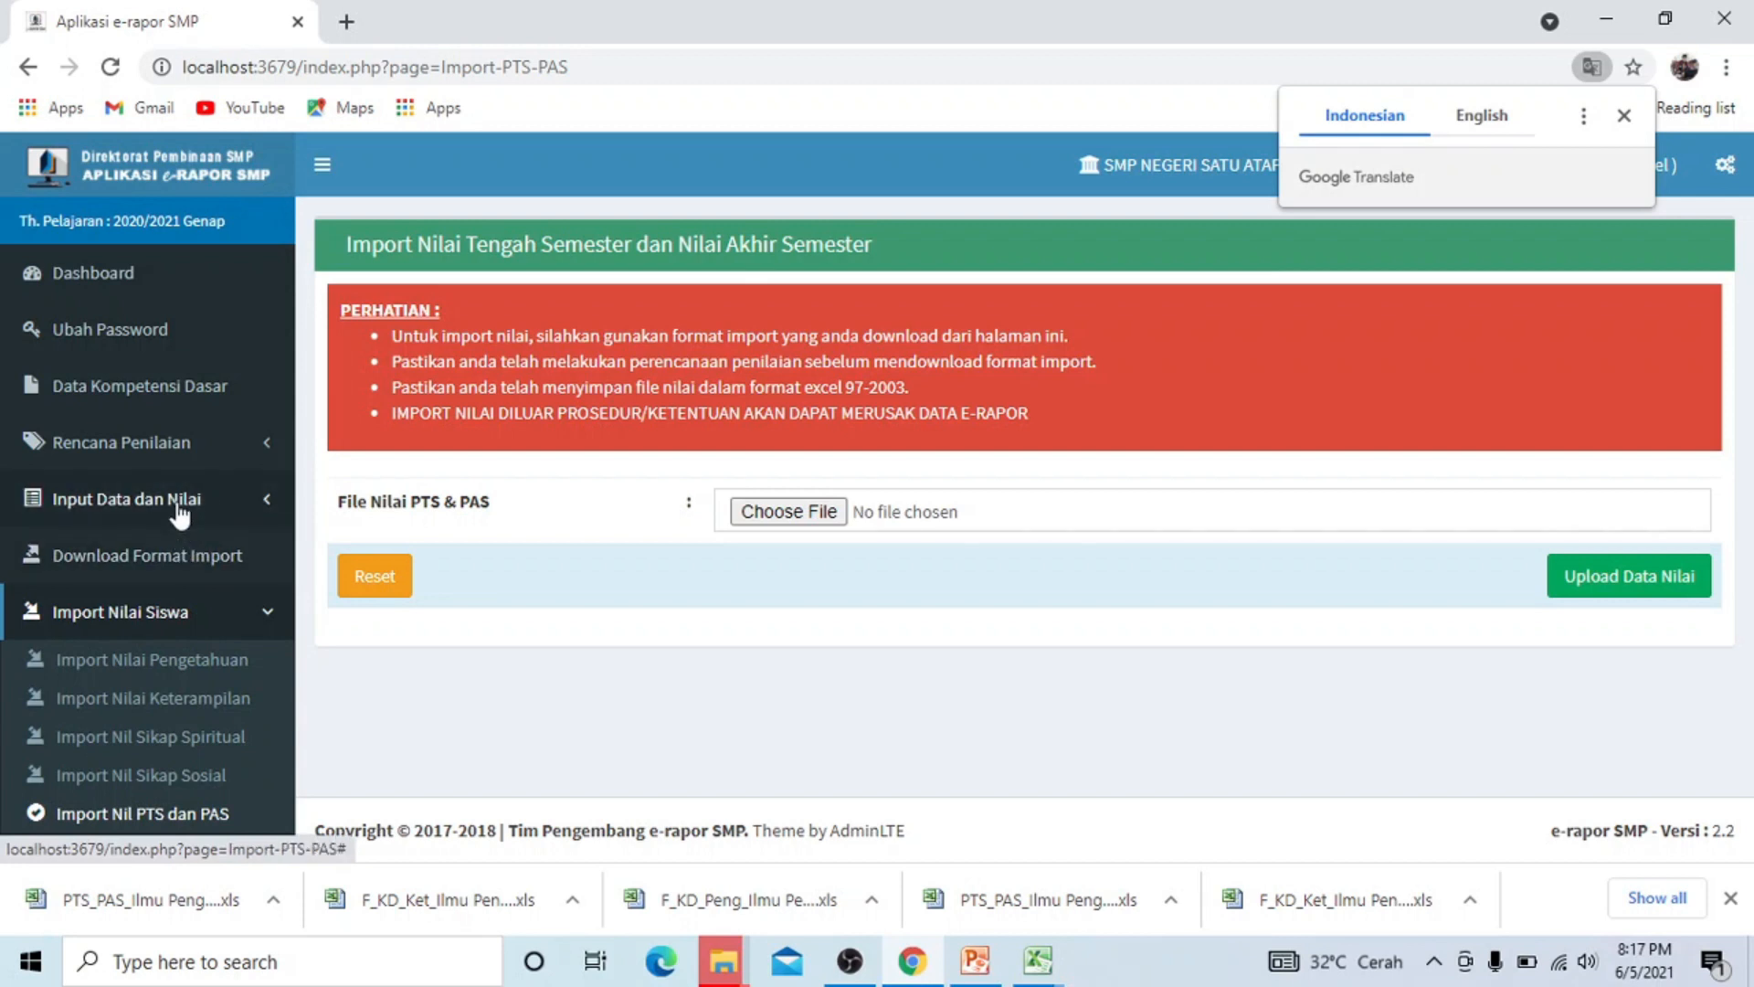
pyautogui.click(126, 285)
pyautogui.scroll(-2, 914, 841)
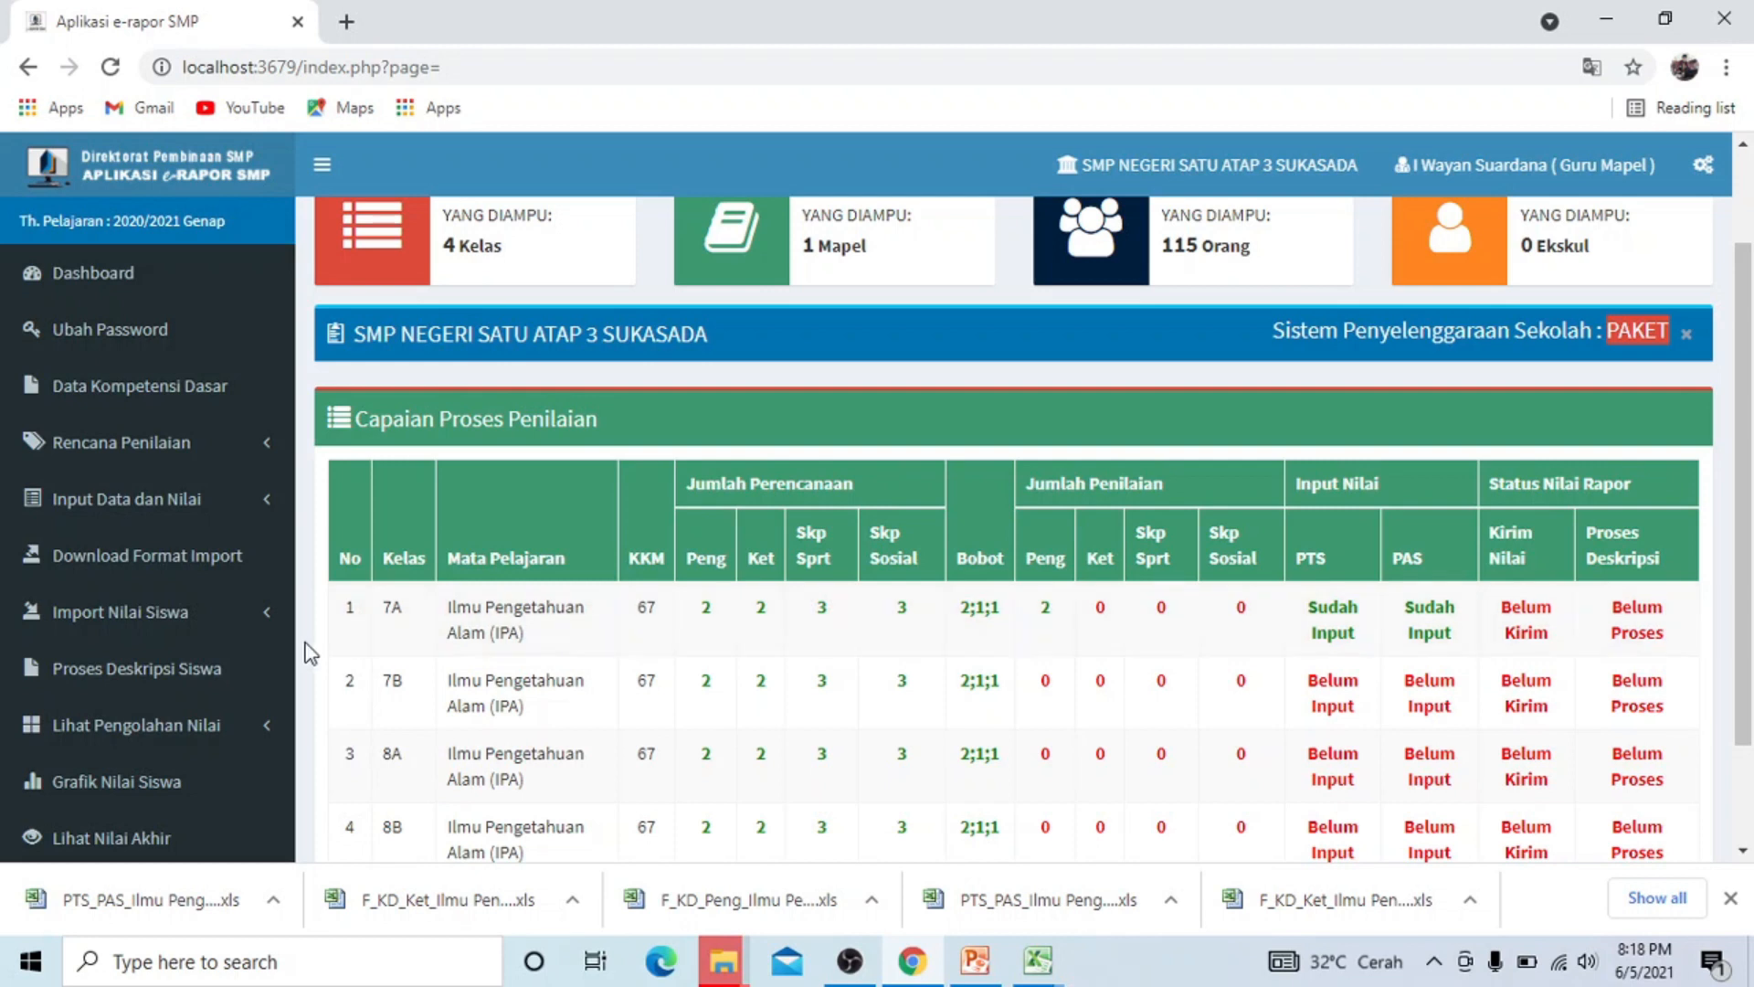
# Open Input Nilai Sikap Spiritual for class 7A and the subject Ilmu Pengetahuan Alam (IPA).
pyautogui.click(180, 508)
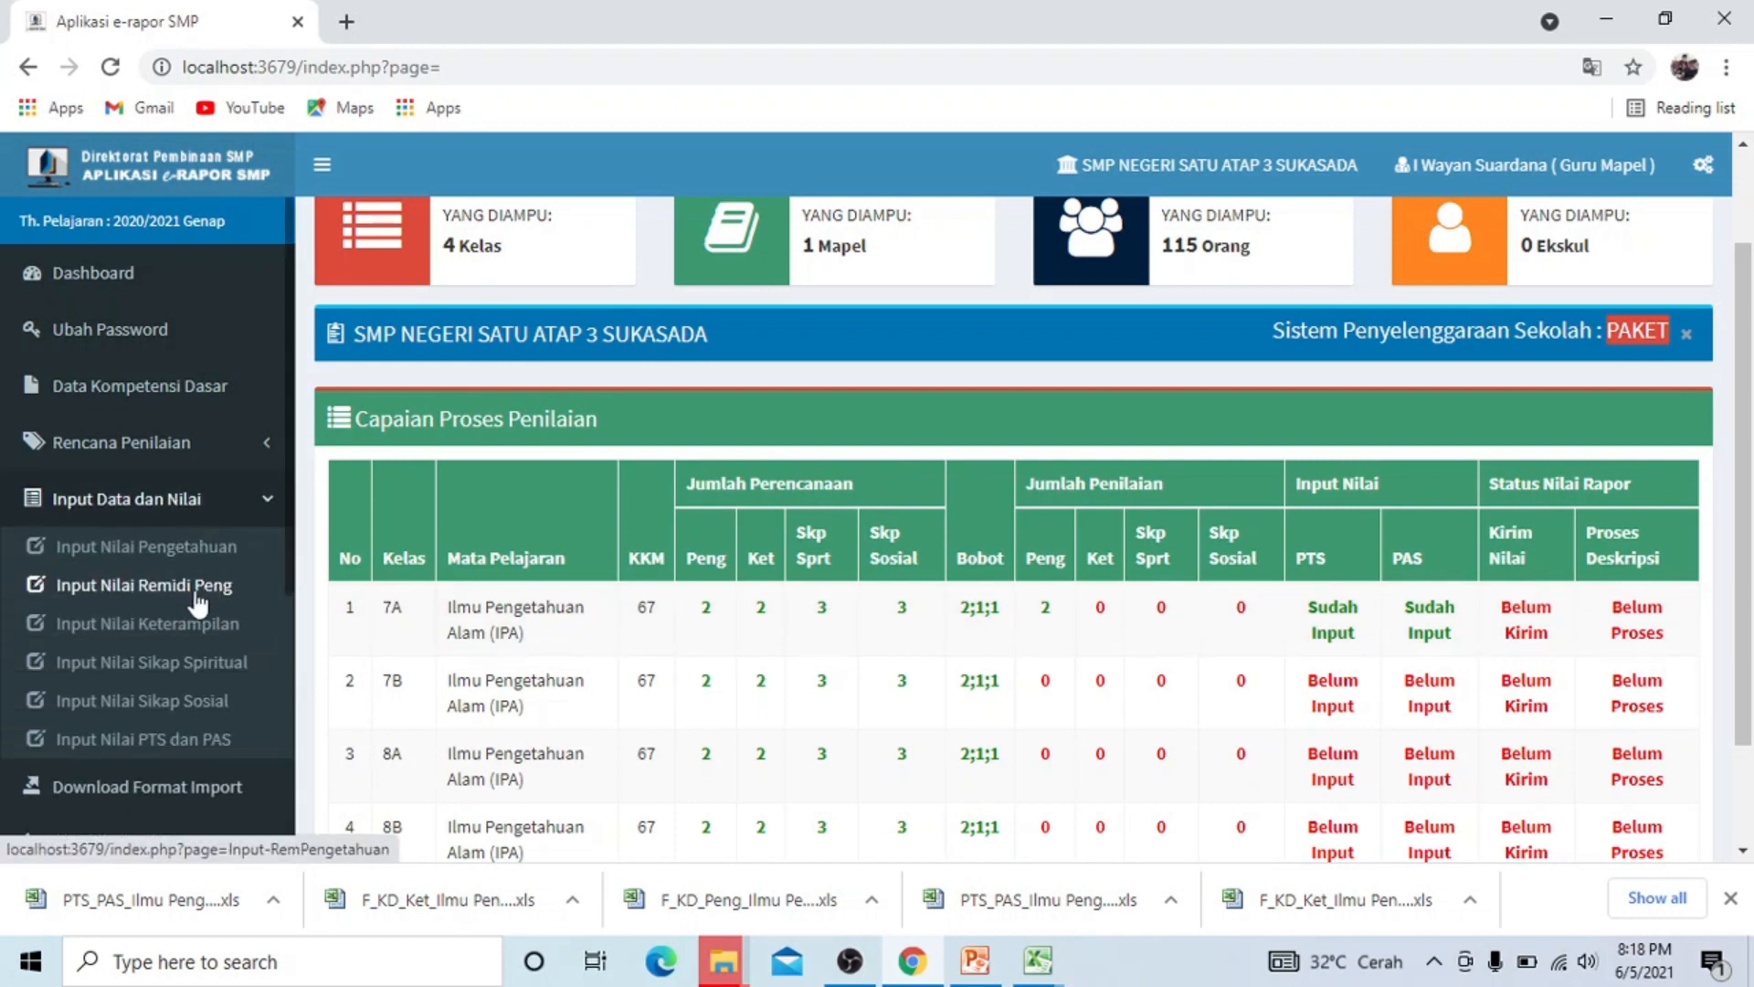
pyautogui.click(141, 663)
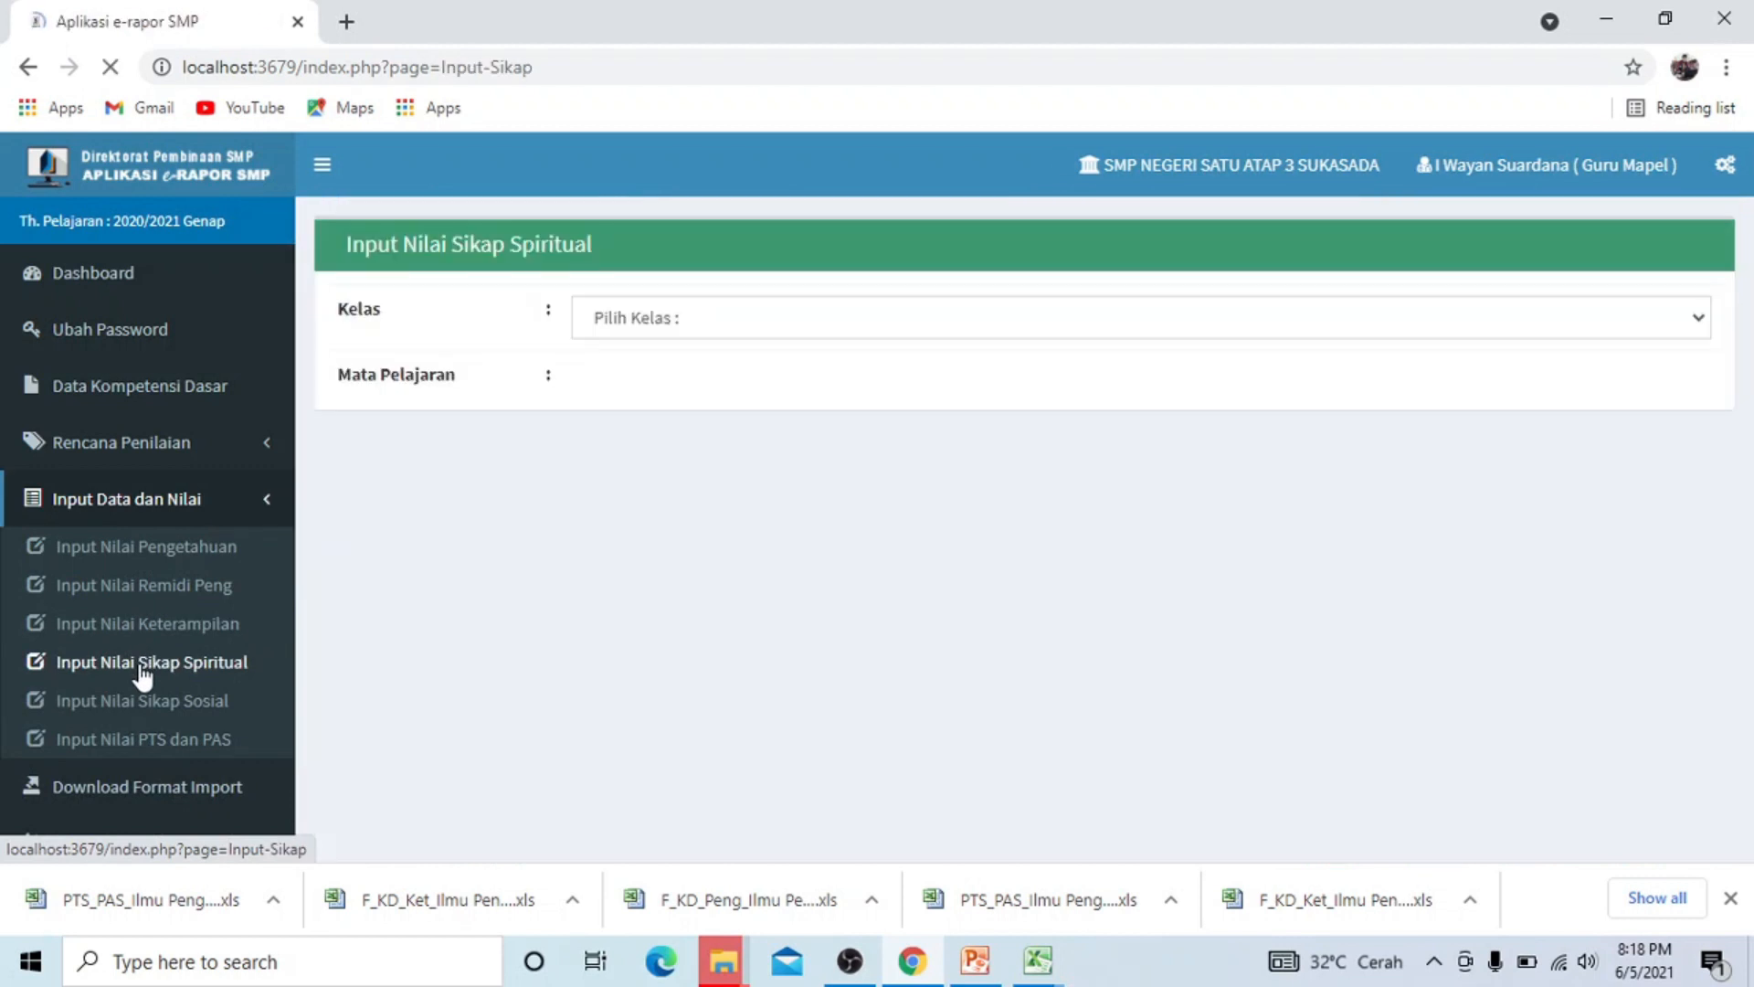
pyautogui.click(1395, 327)
pyautogui.click(1049, 382)
pyautogui.click(875, 400)
pyautogui.click(834, 461)
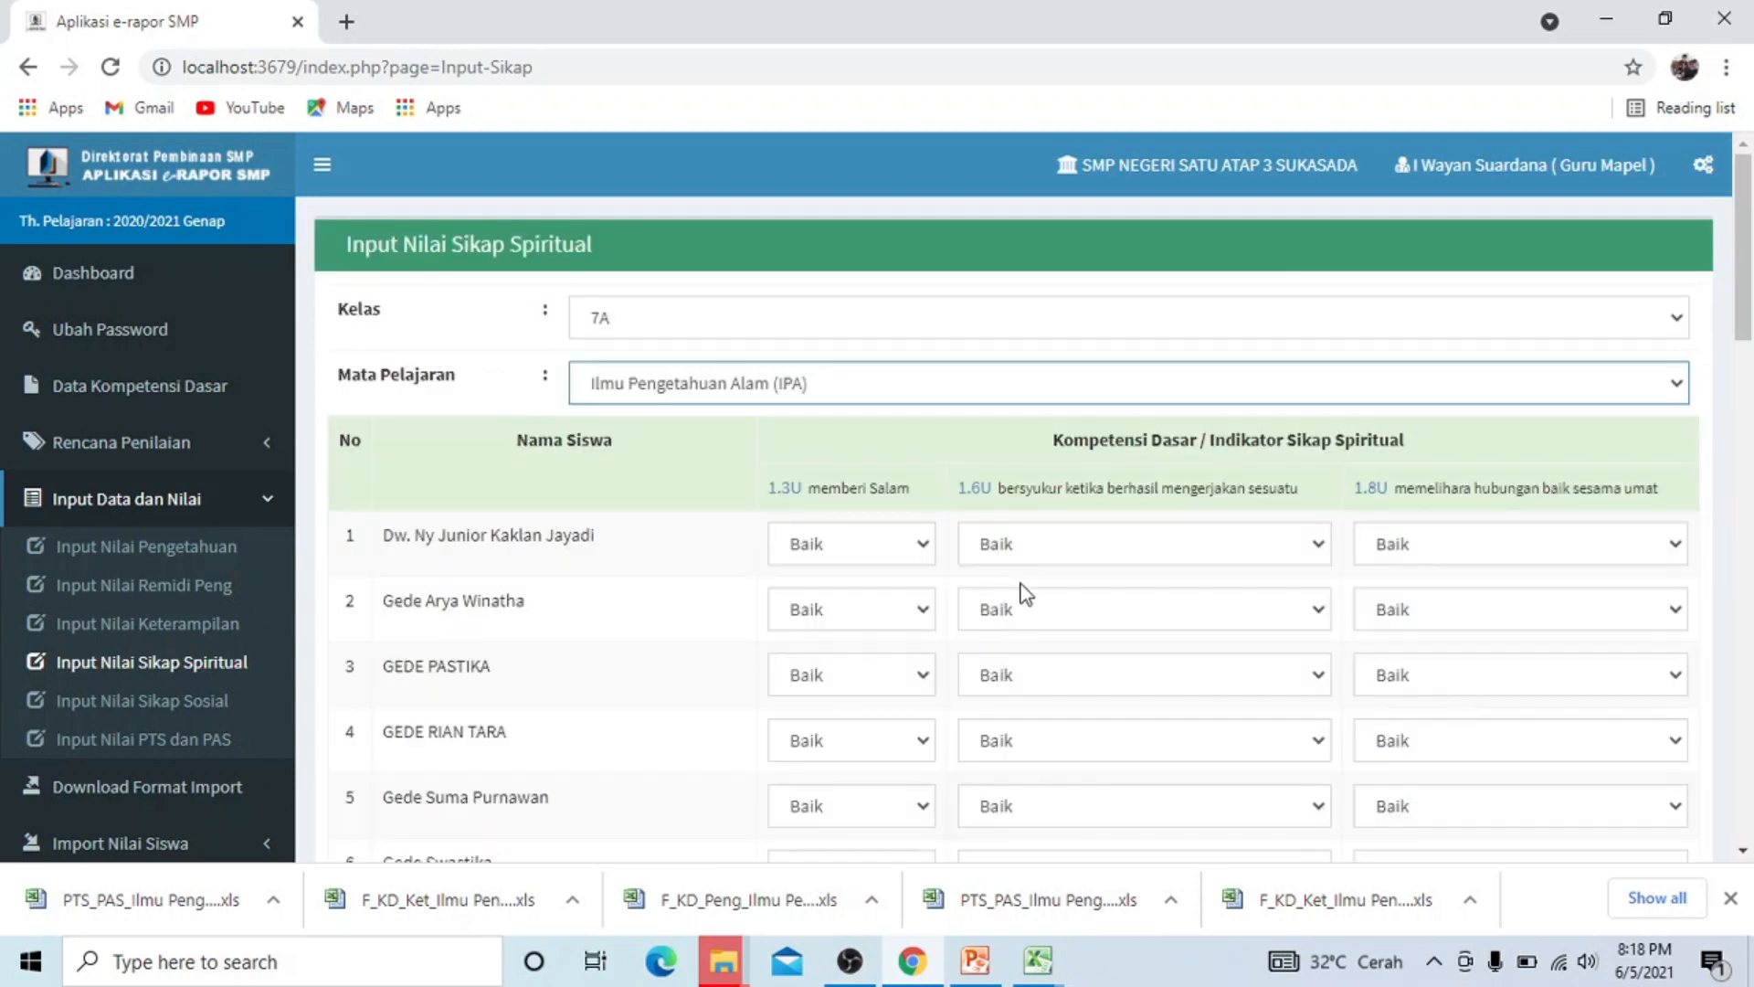
# Save the 7A spiritual attitude scores with every student's indicators left at Baik.
pyautogui.scroll(-3, 1238, 717)
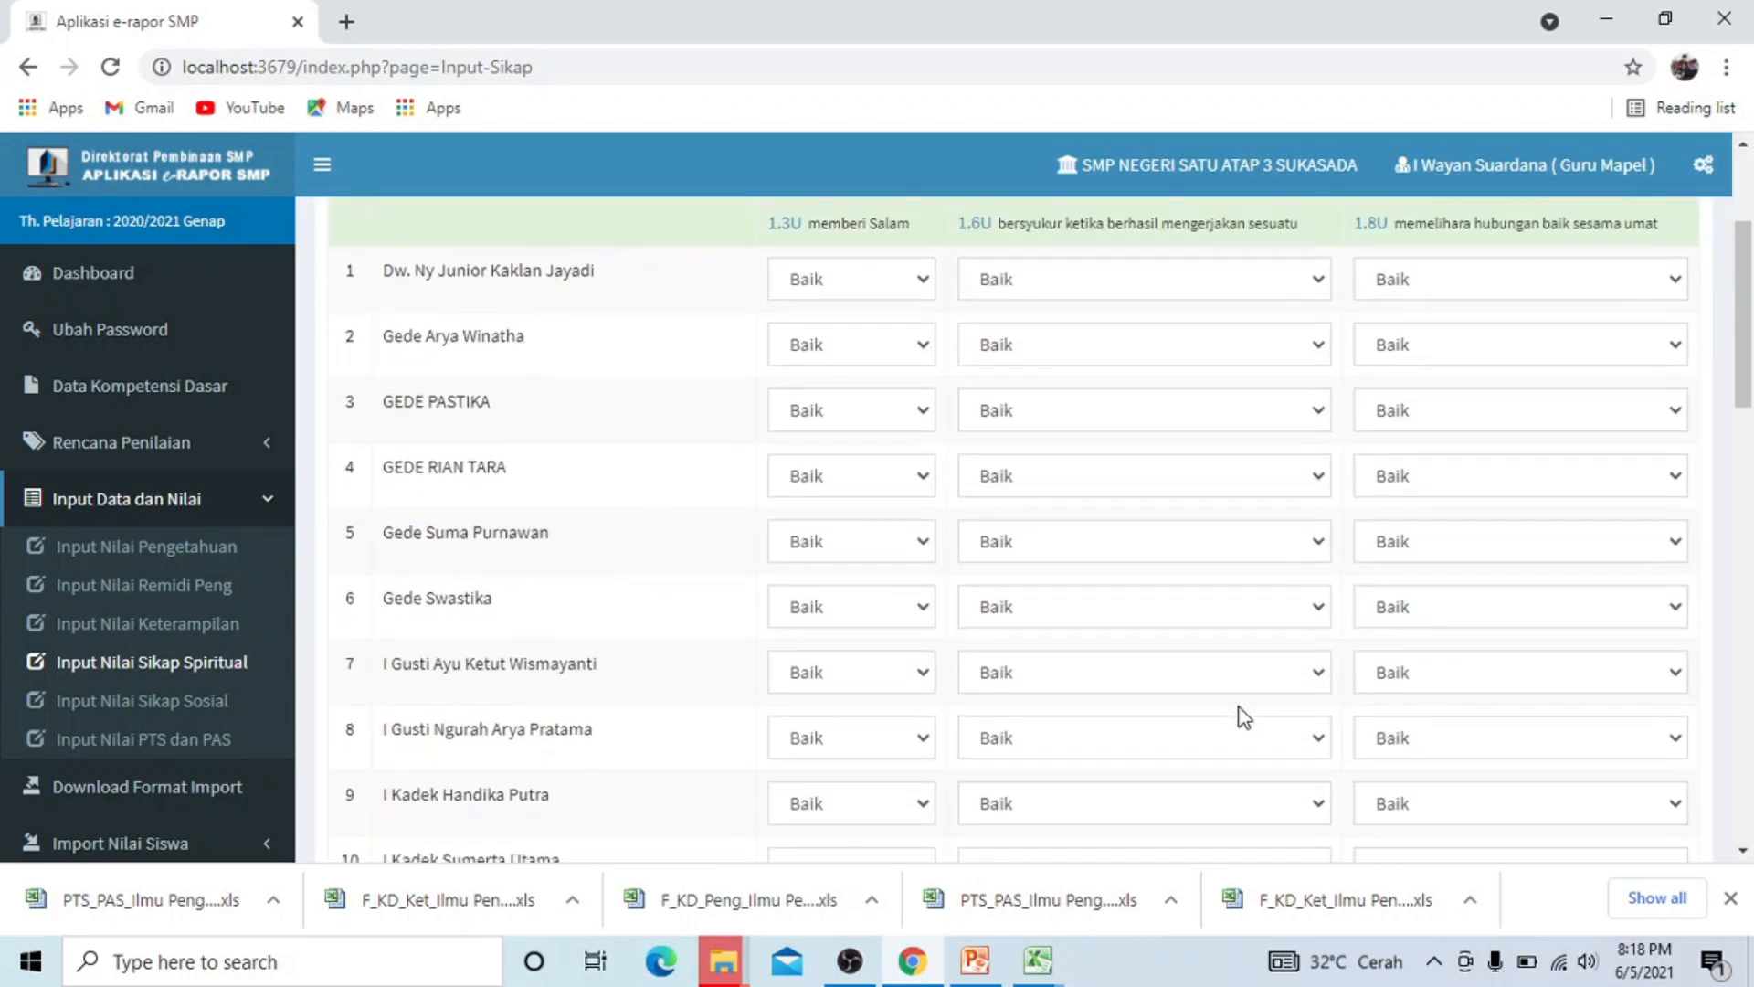
pyautogui.scroll(-19, 1238, 722)
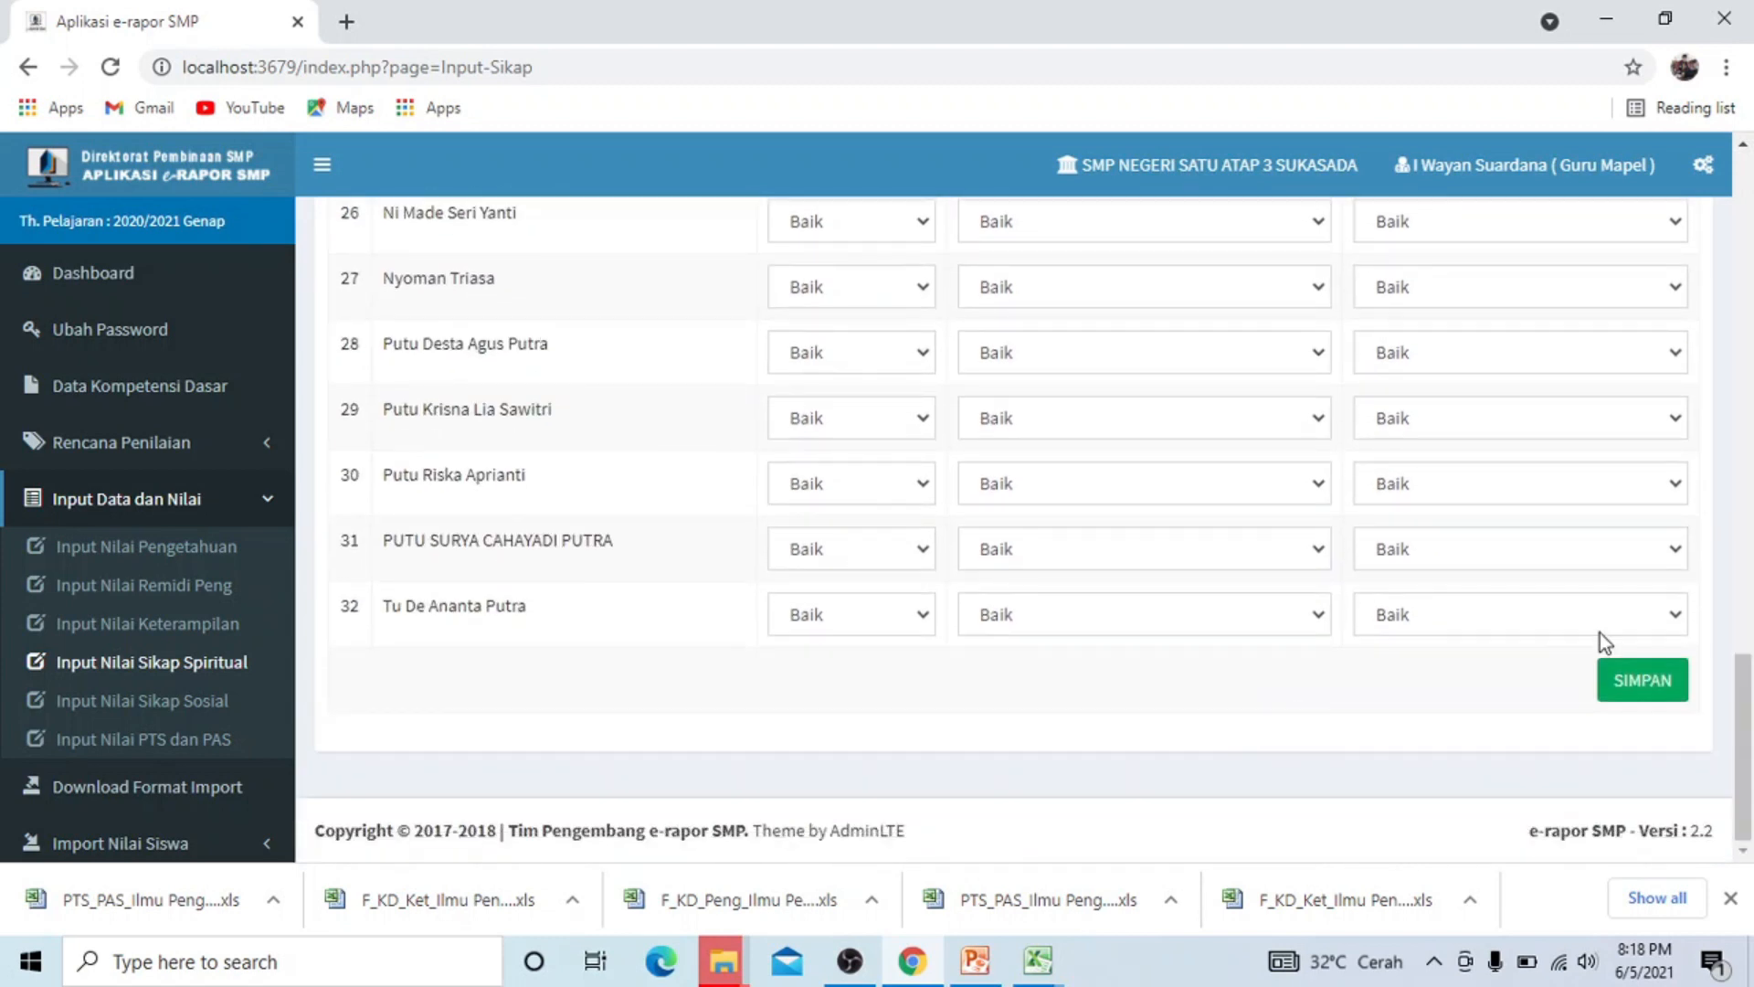
pyautogui.click(1638, 678)
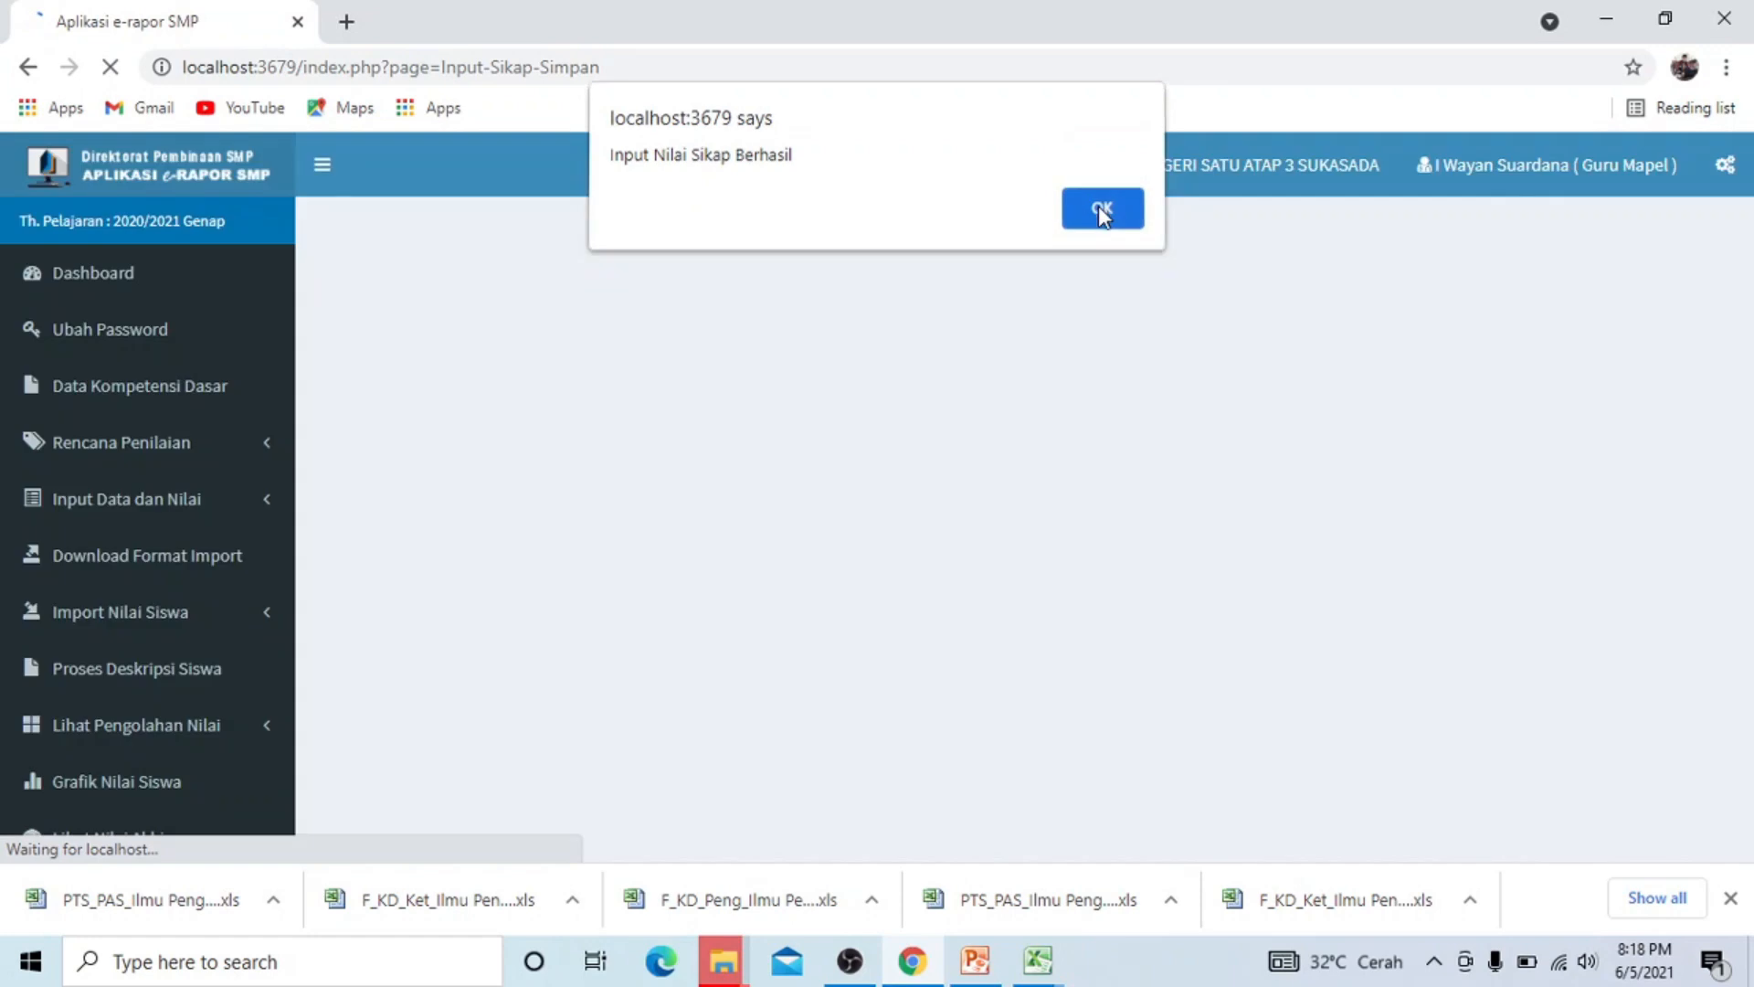
pyautogui.click(1101, 213)
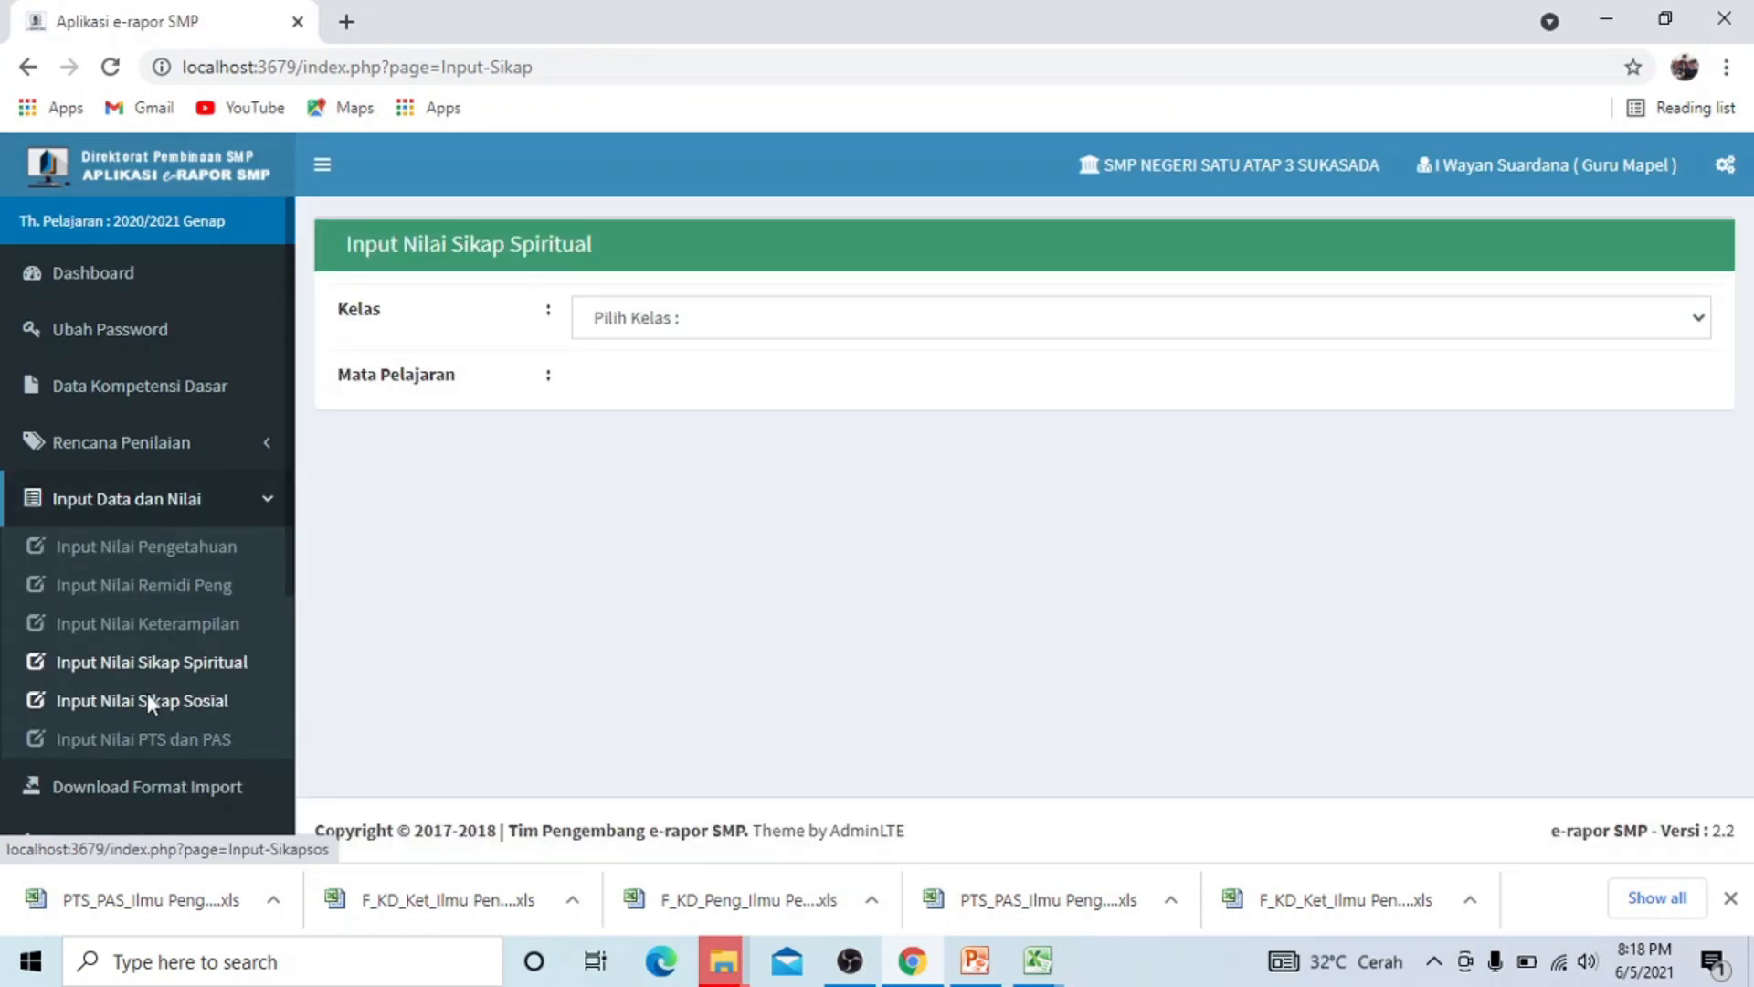
# Open Input Nilai Sikap Sosial for class 7A and the subject Ilmu Pengetahuan Alam (IPA).
pyautogui.click(146, 701)
pyautogui.click(1101, 329)
pyautogui.click(977, 369)
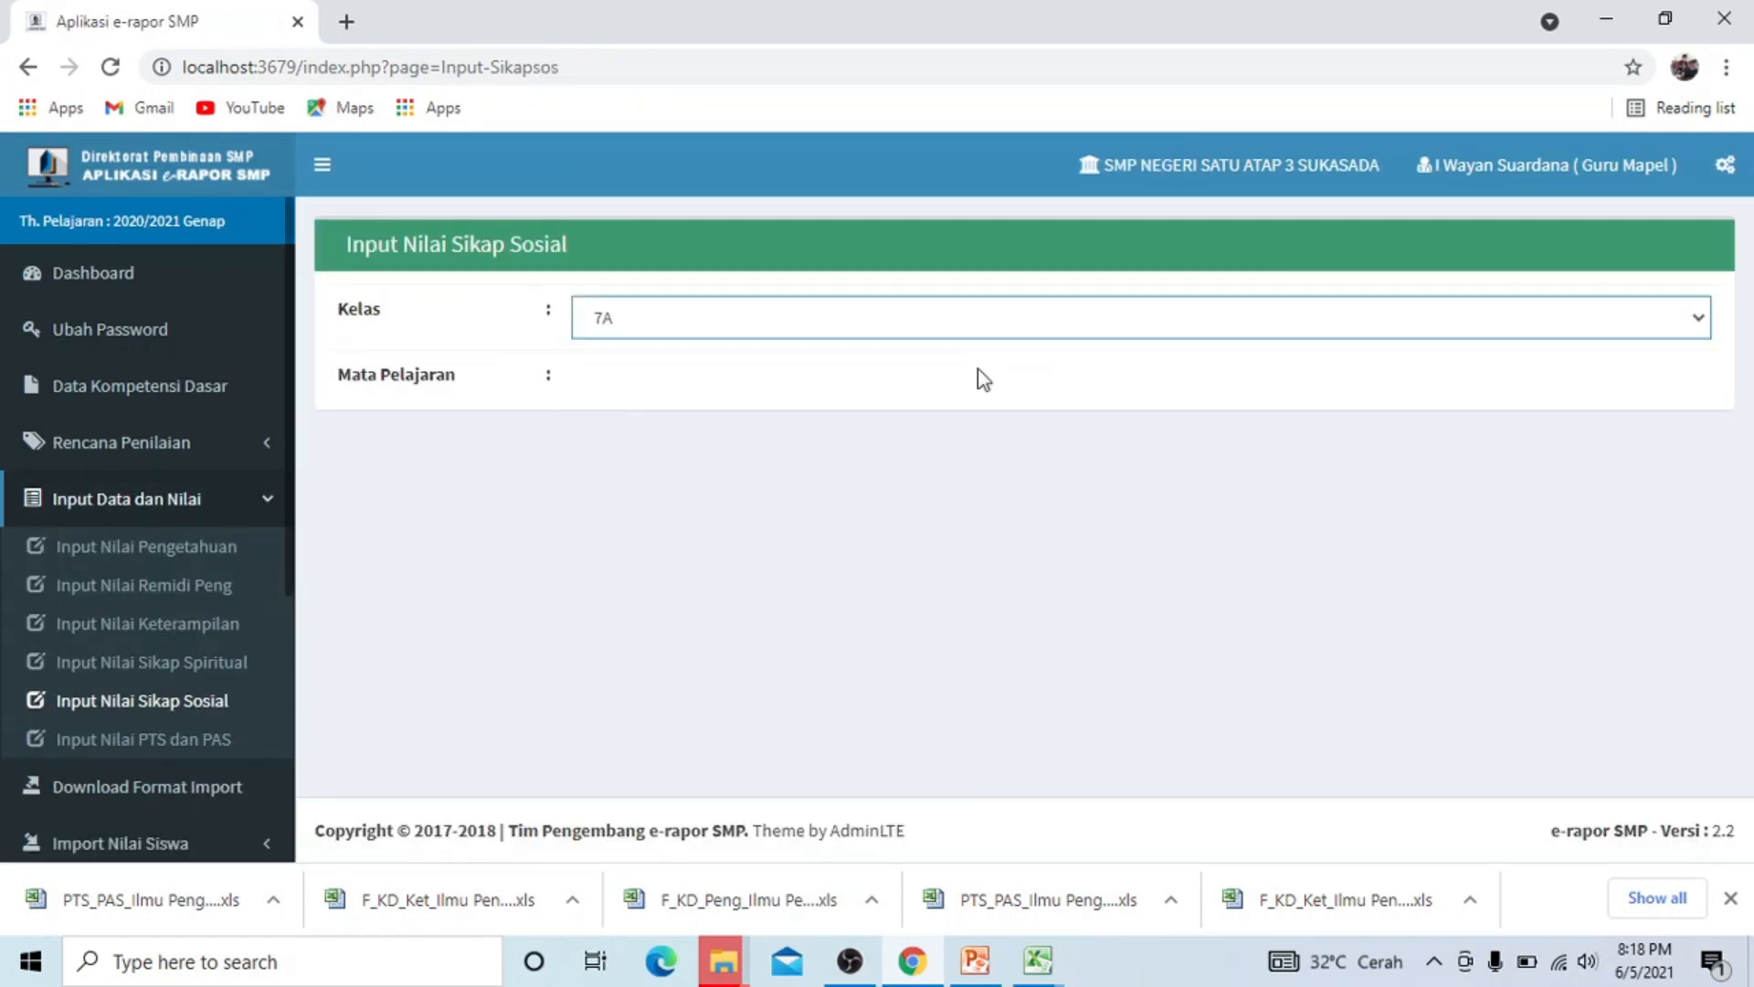
pyautogui.click(985, 386)
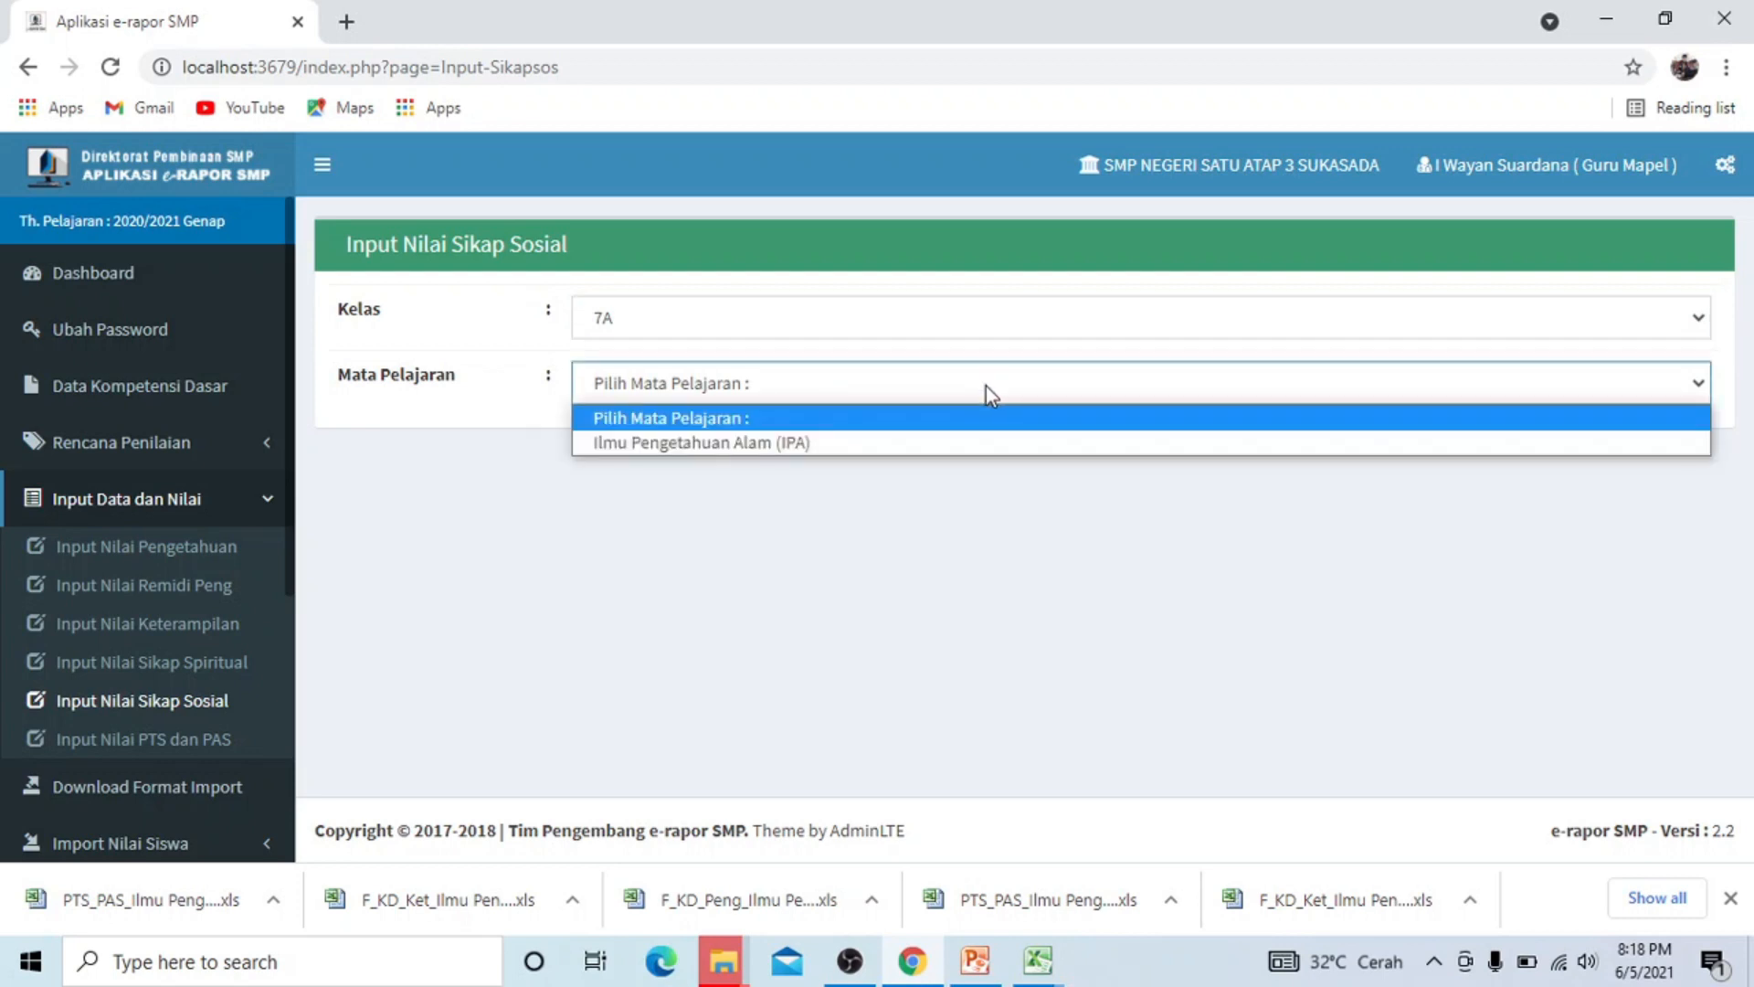
pyautogui.click(904, 436)
# Save the 7A social attitude scores with every student's indicators left at Baik.
pyautogui.scroll(-15, 982, 603)
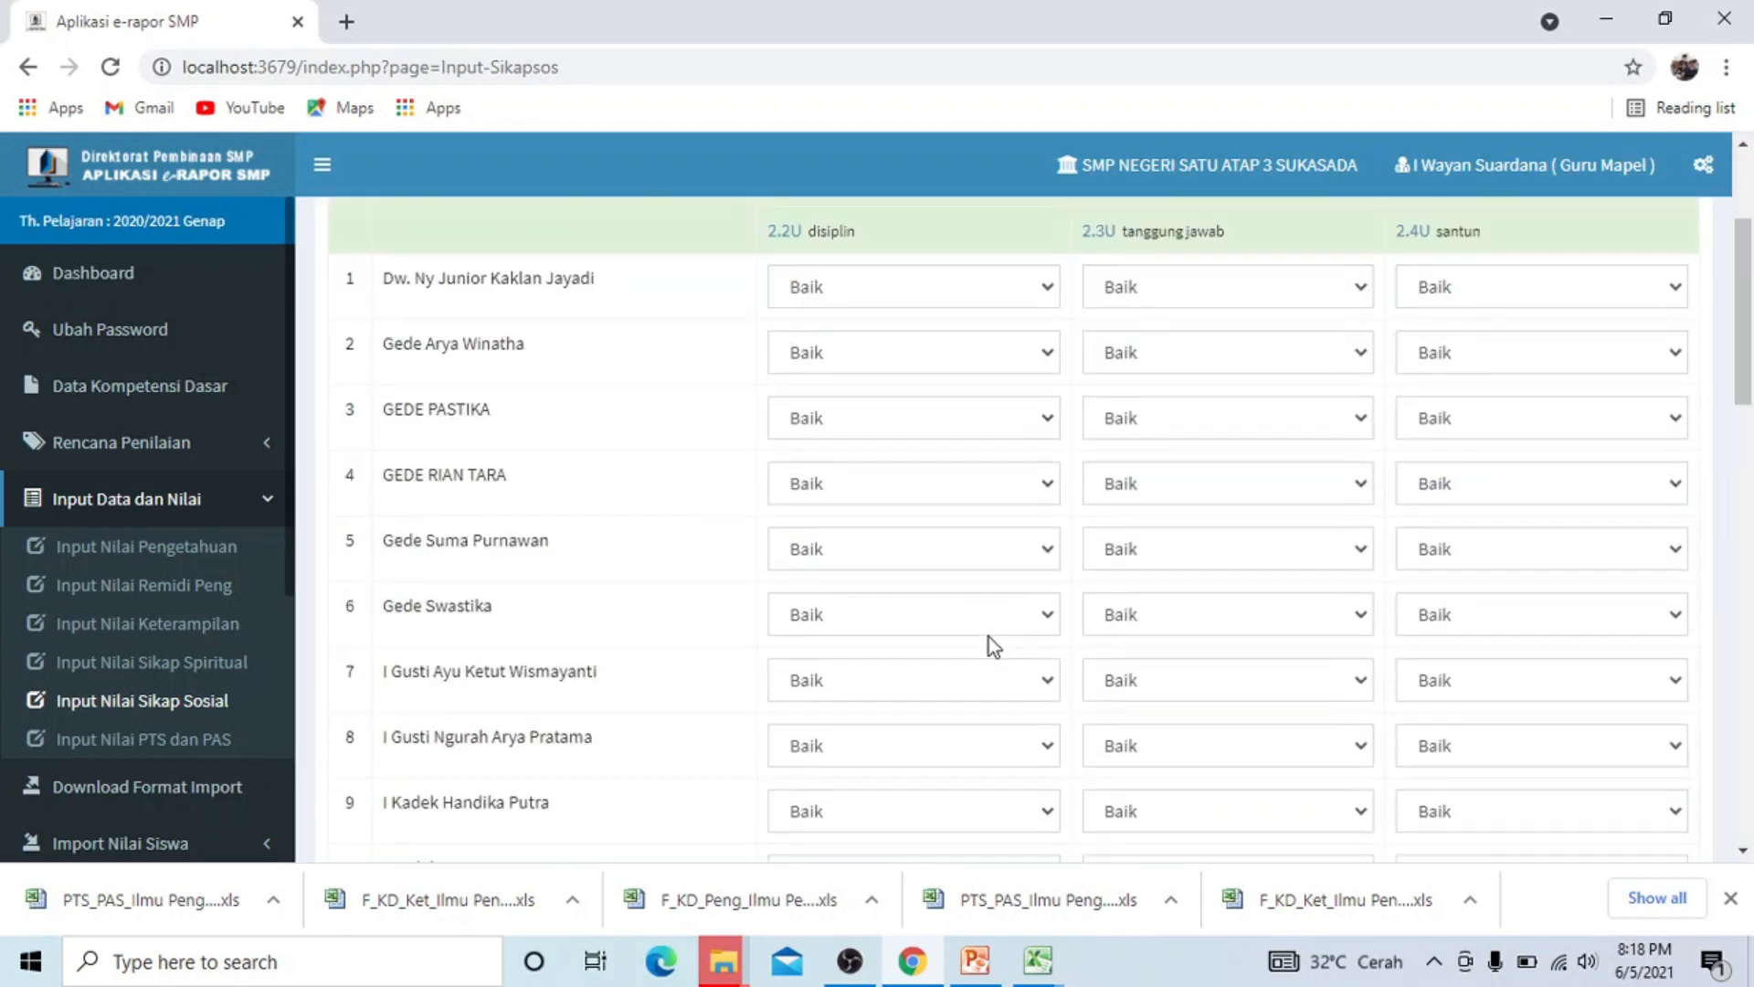
pyautogui.scroll(-2, 985, 650)
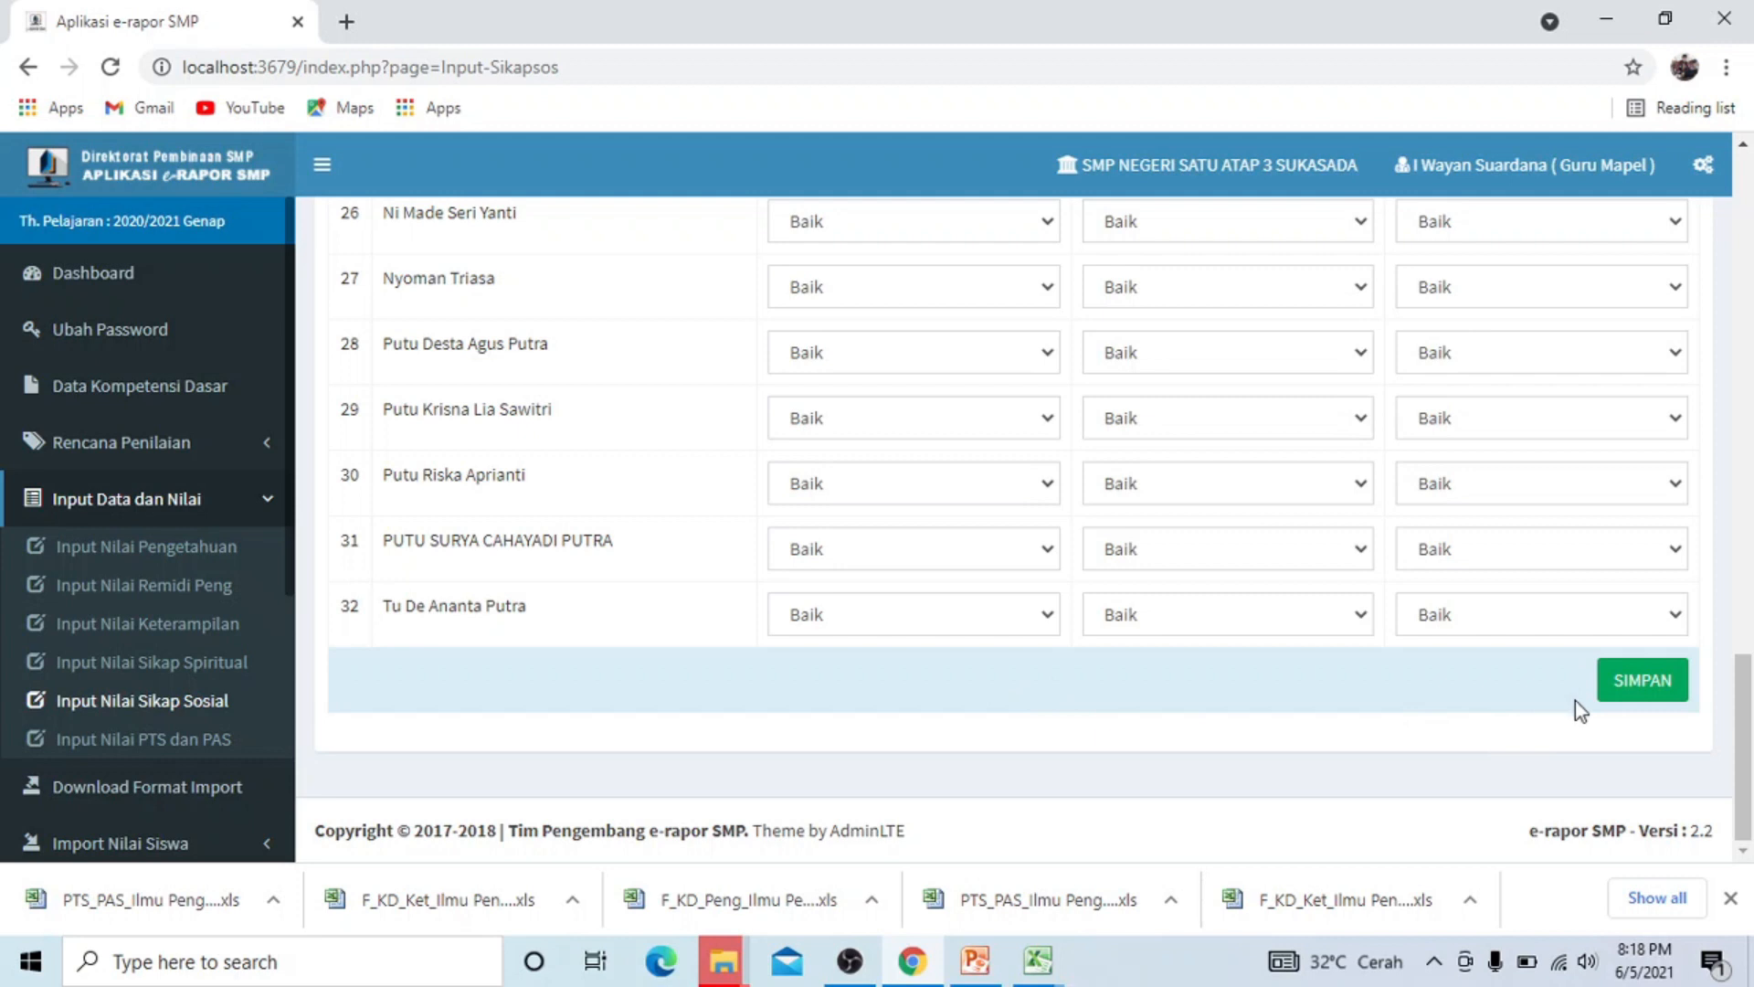
pyautogui.click(1638, 681)
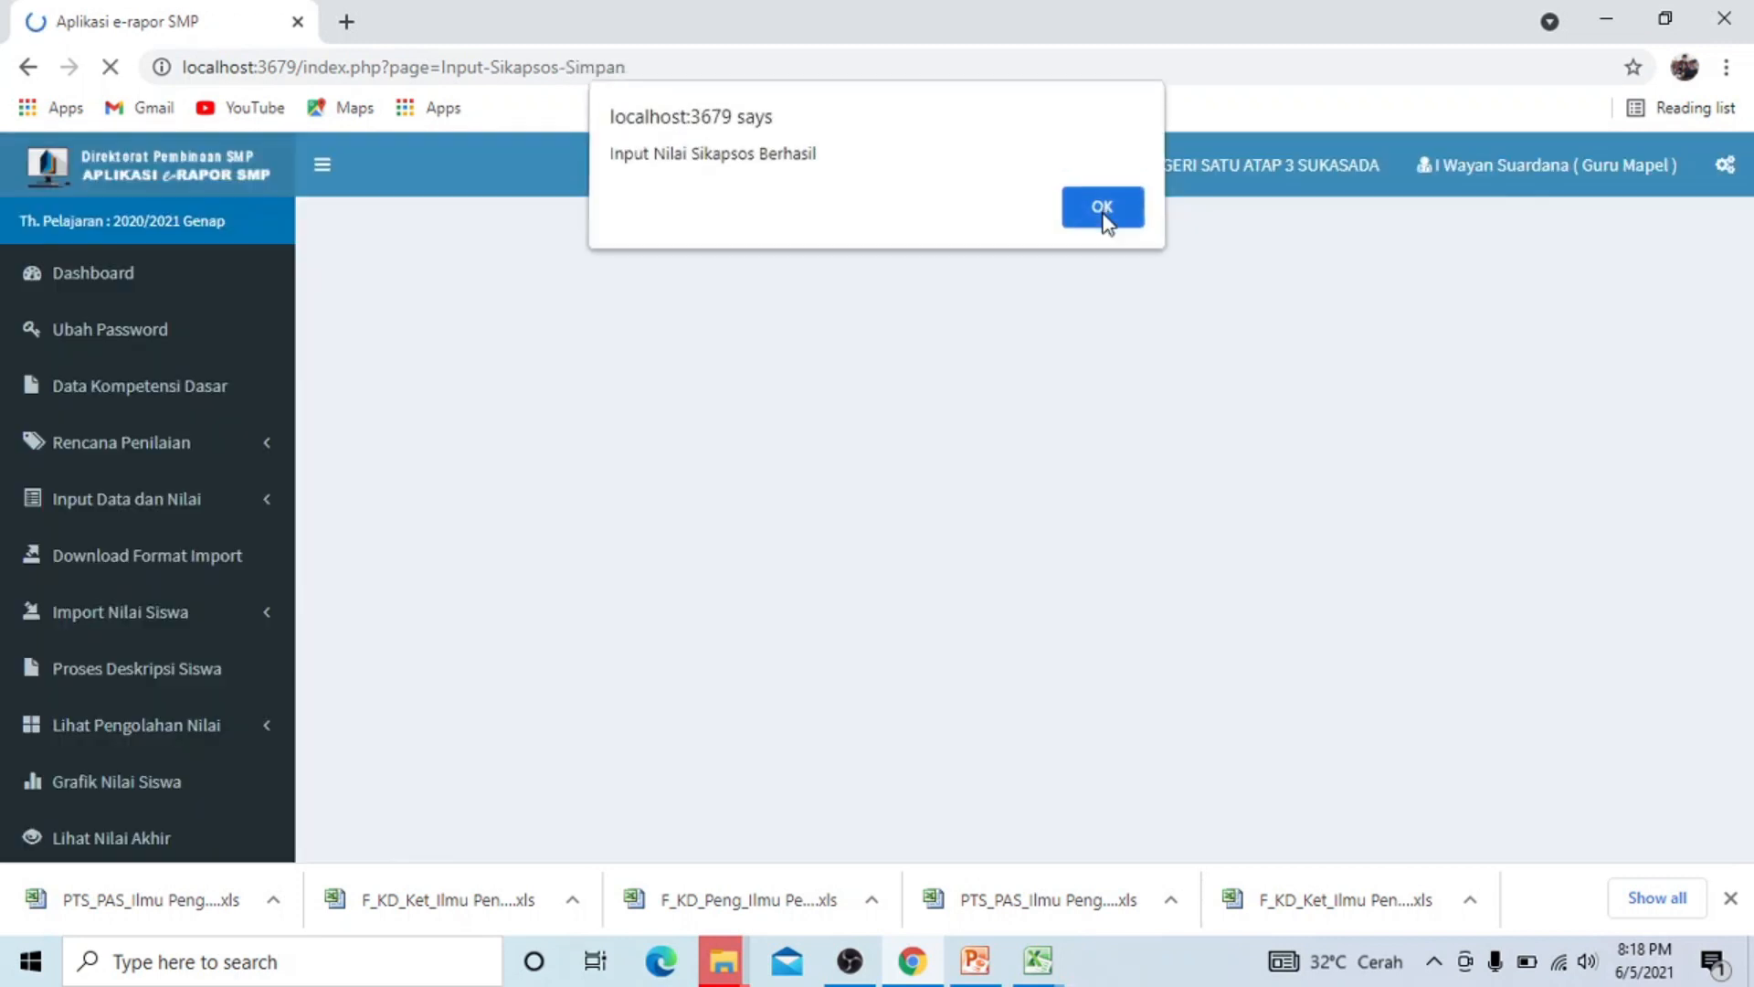
pyautogui.click(1105, 209)
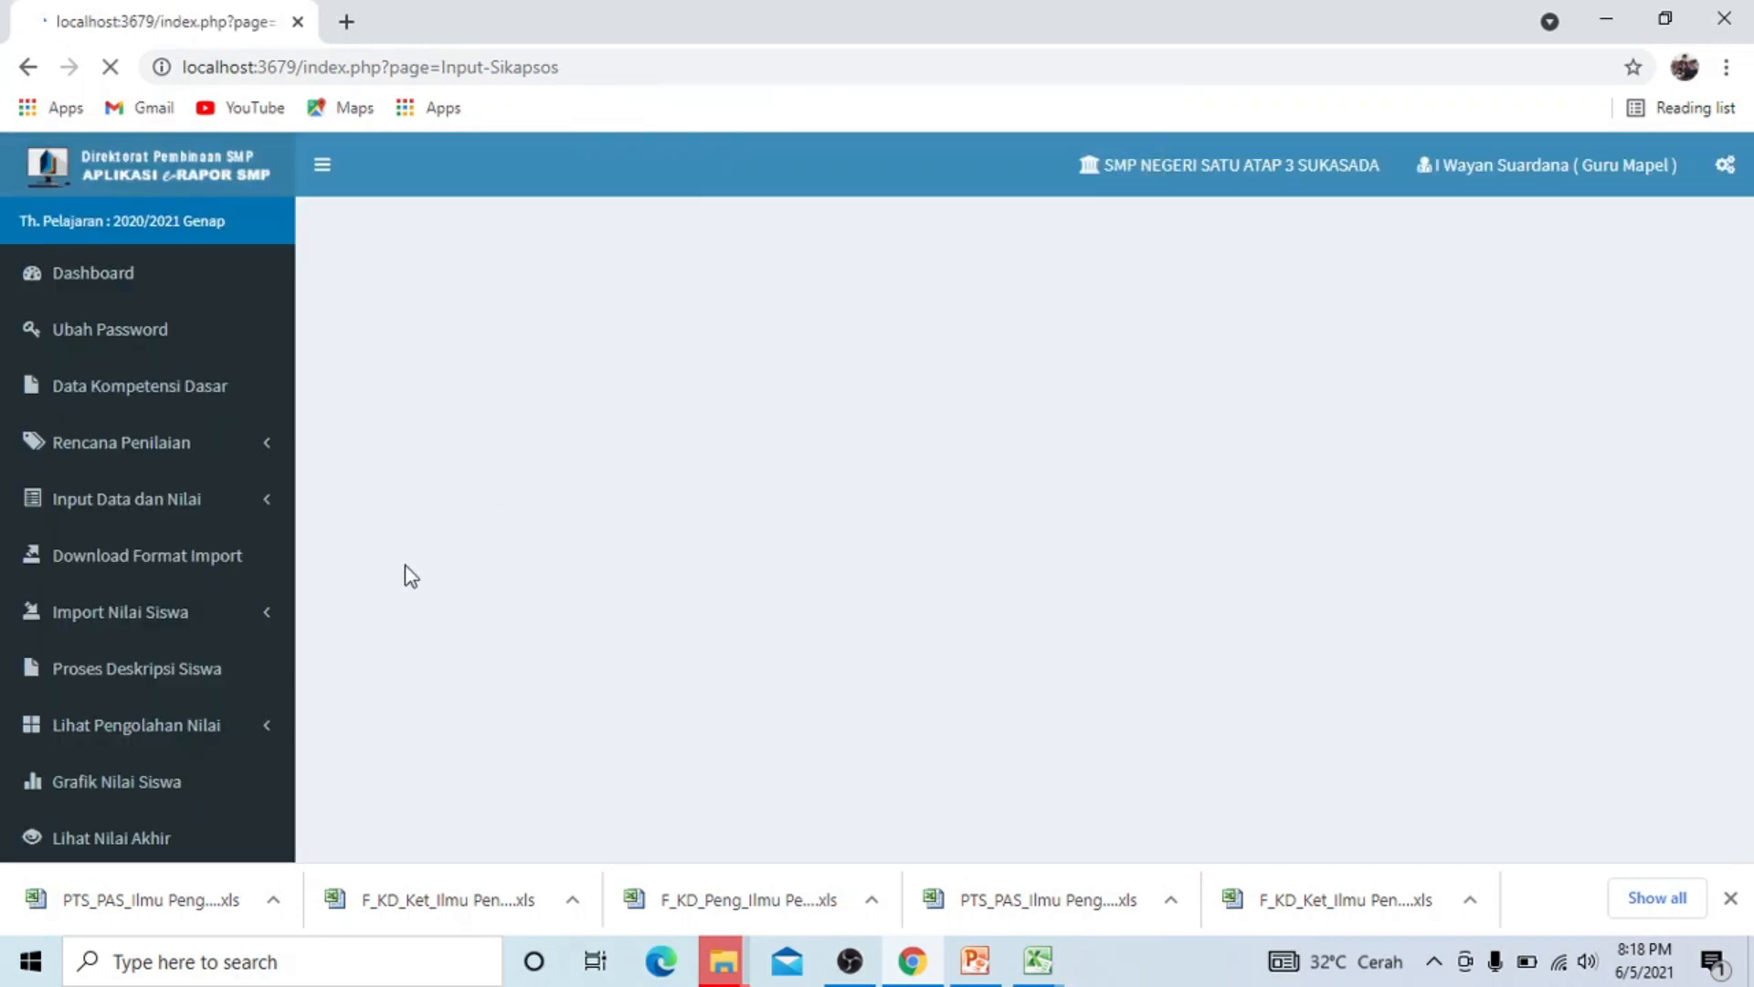
# Check class 7A's assessment progress in the dashboard's Capaian Proses Penilaian table and dismiss the translation popup.
pyautogui.click(116, 273)
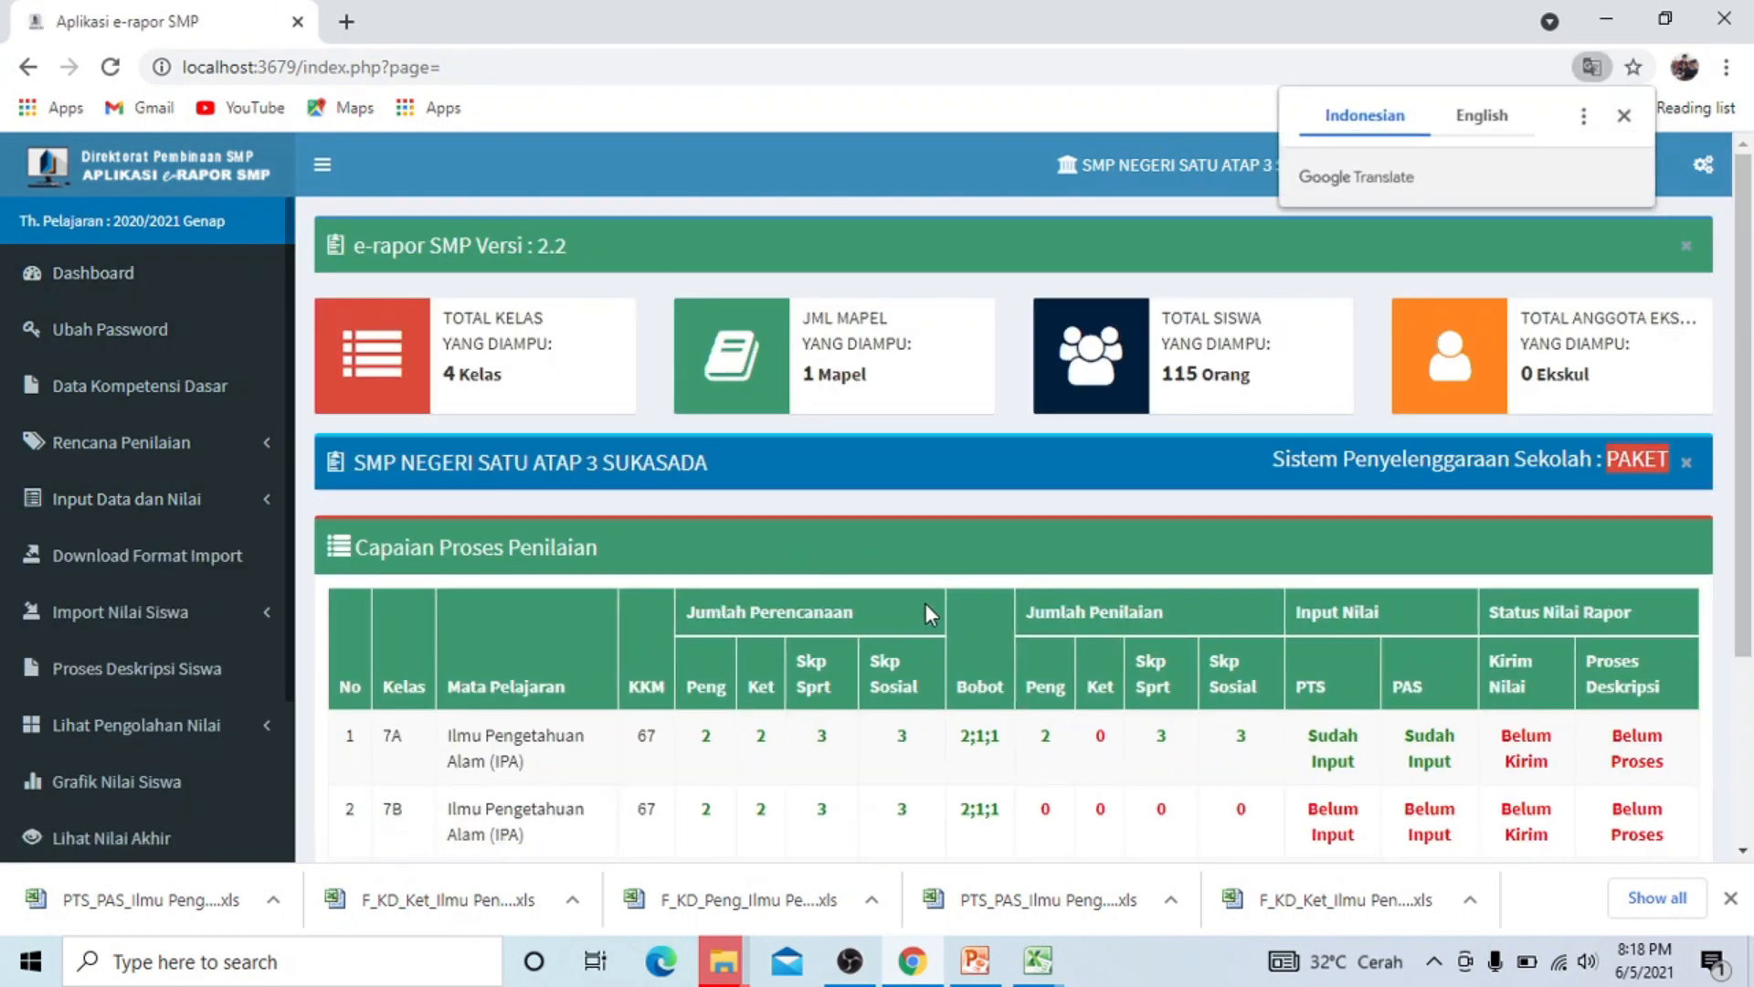
pyautogui.scroll(-2, 1029, 678)
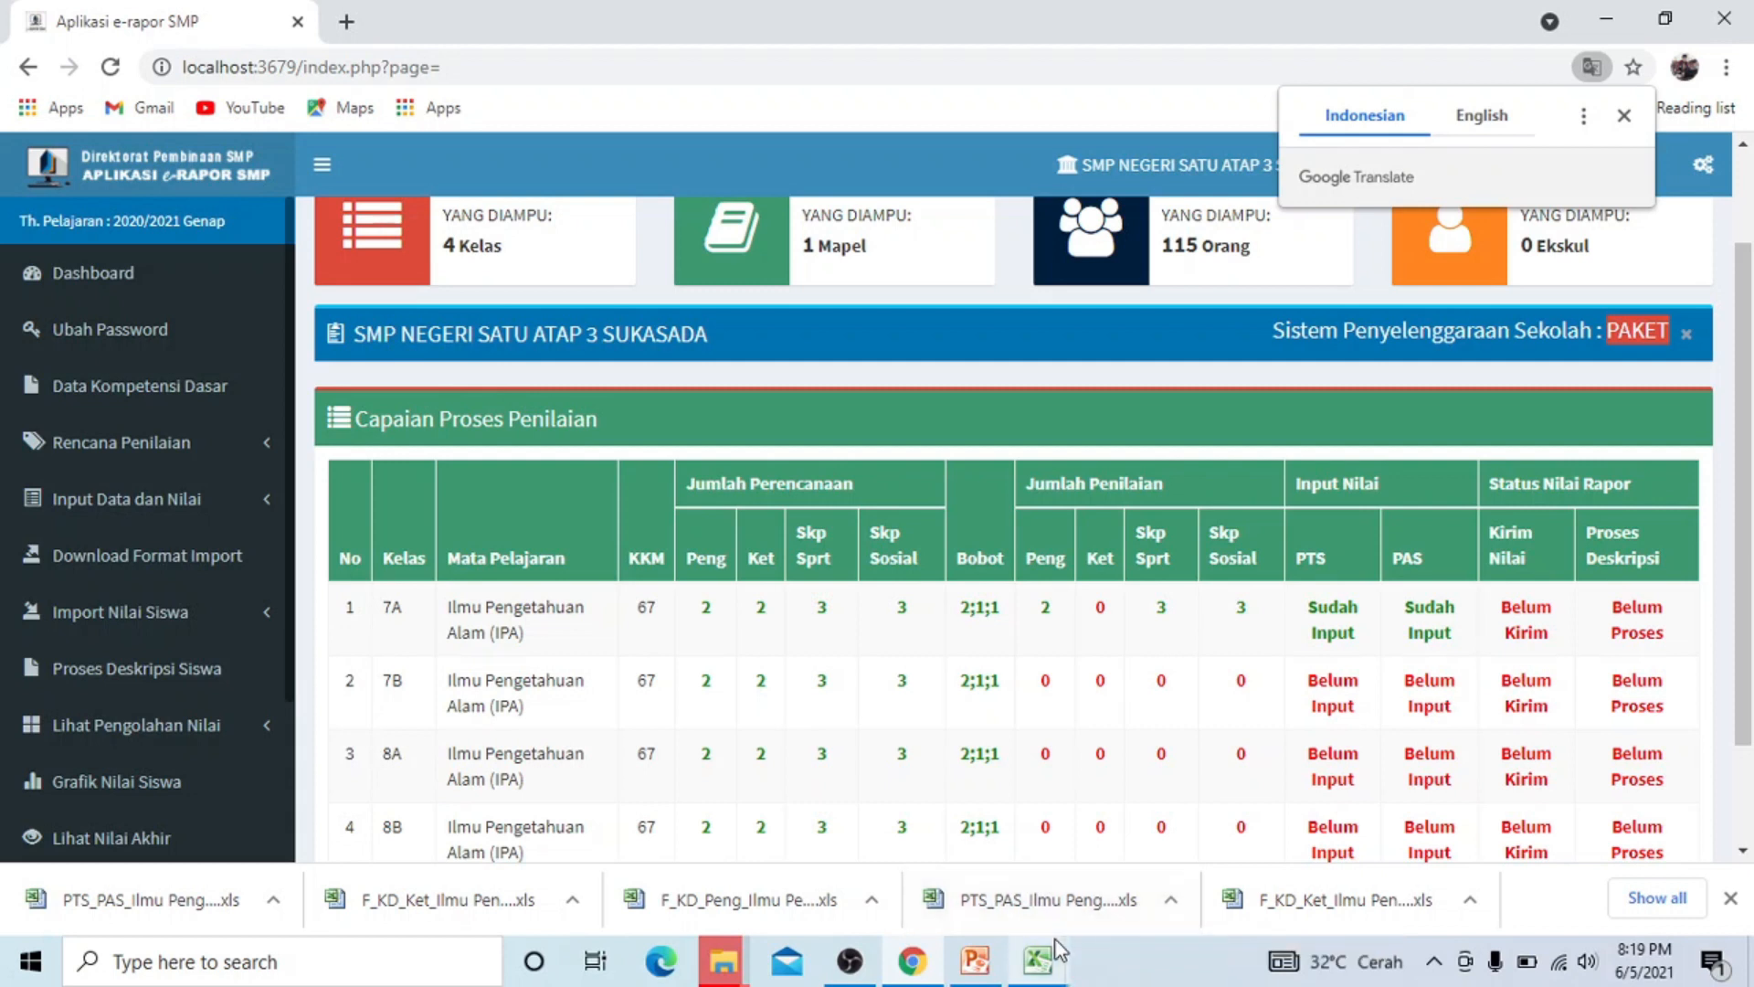
pyautogui.moveTo(1055, 959)
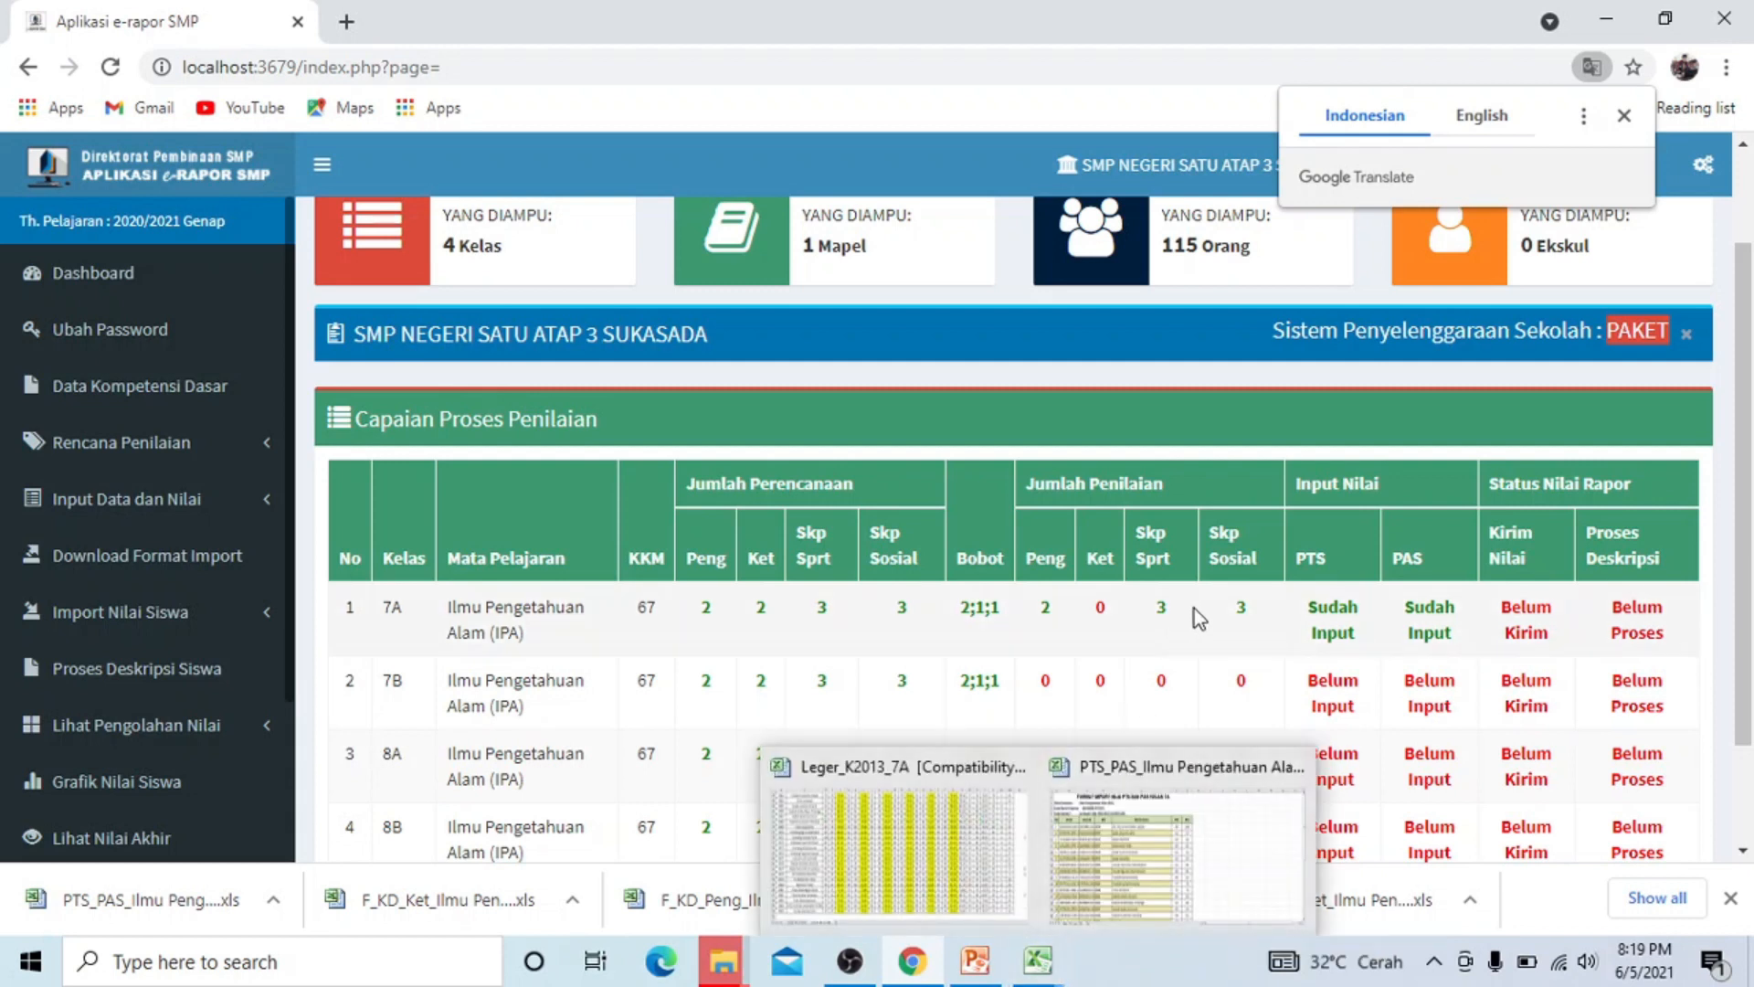
pyautogui.click(1628, 114)
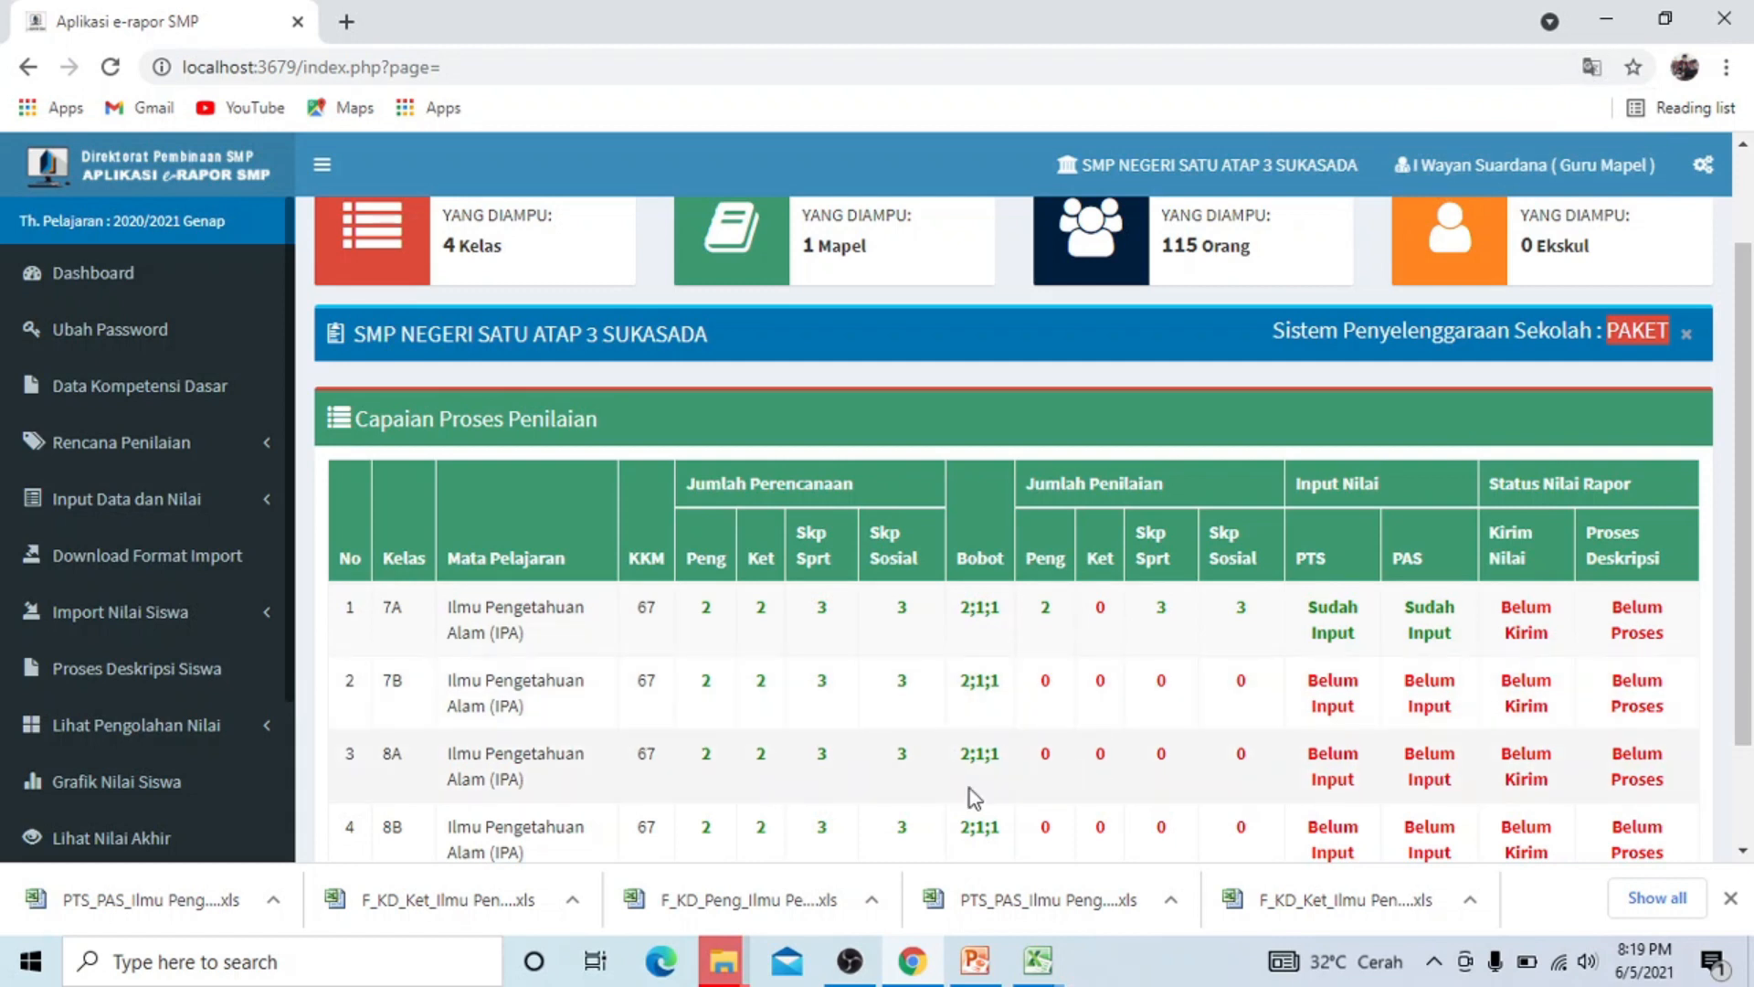